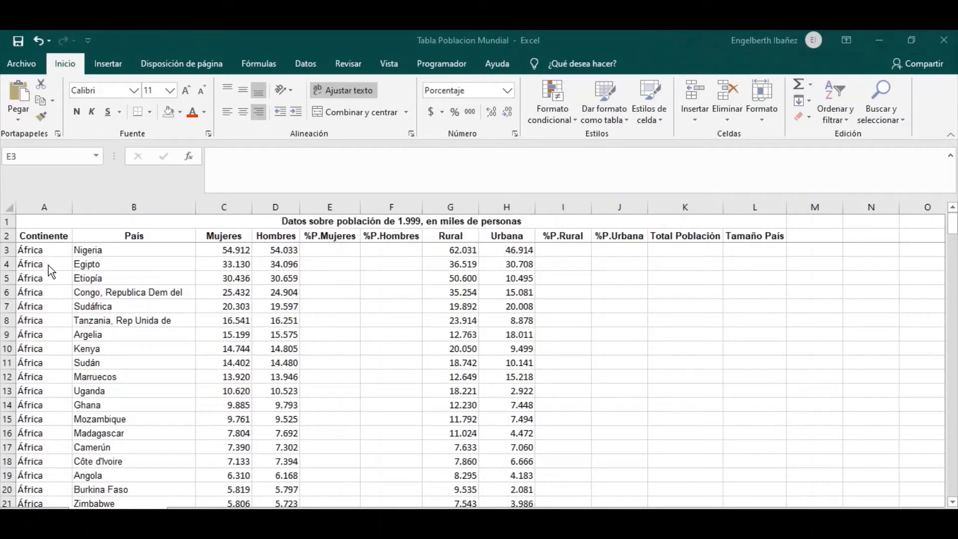
# Look through the world population table by continent and country, including its Mujeres, Hombres, Rural and Urbana figures.
pyautogui.scroll(-20, 48, 267)
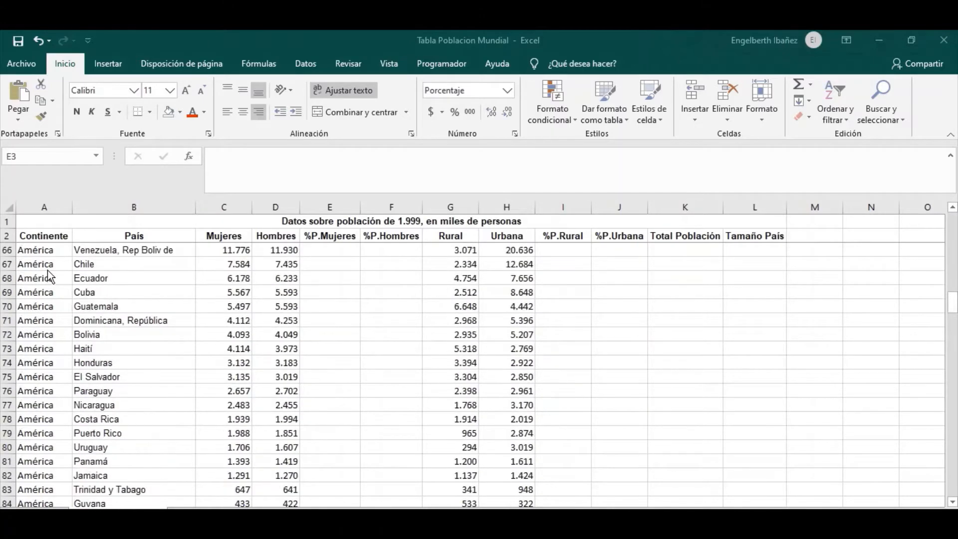
pyautogui.scroll(-20, 47, 367)
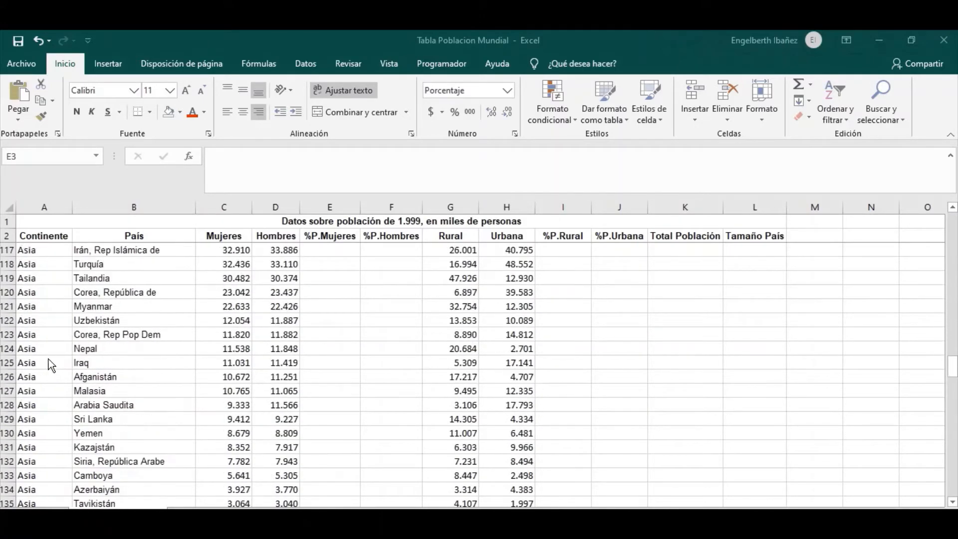
pyautogui.scroll(-20, 49, 357)
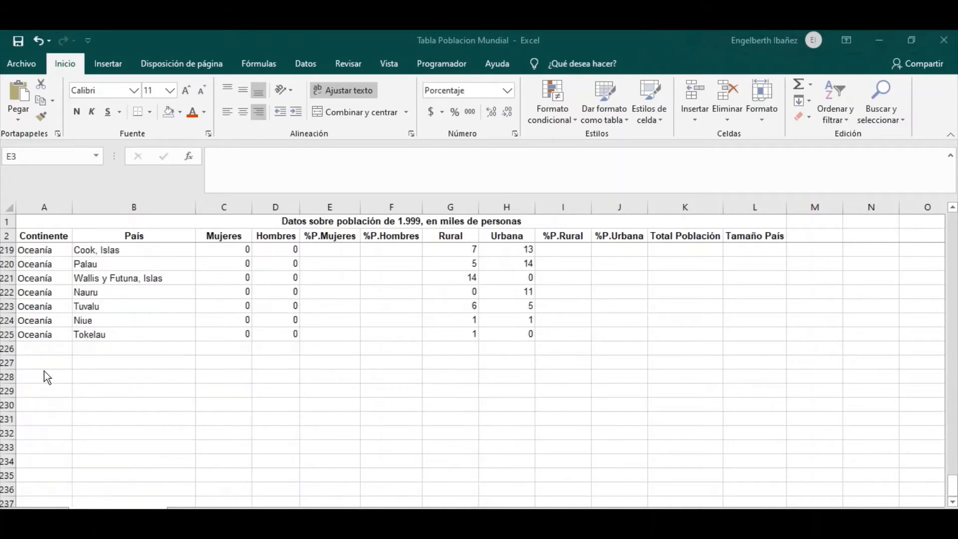
pyautogui.scroll(6, 44, 370)
pyautogui.scroll(20, 44, 370)
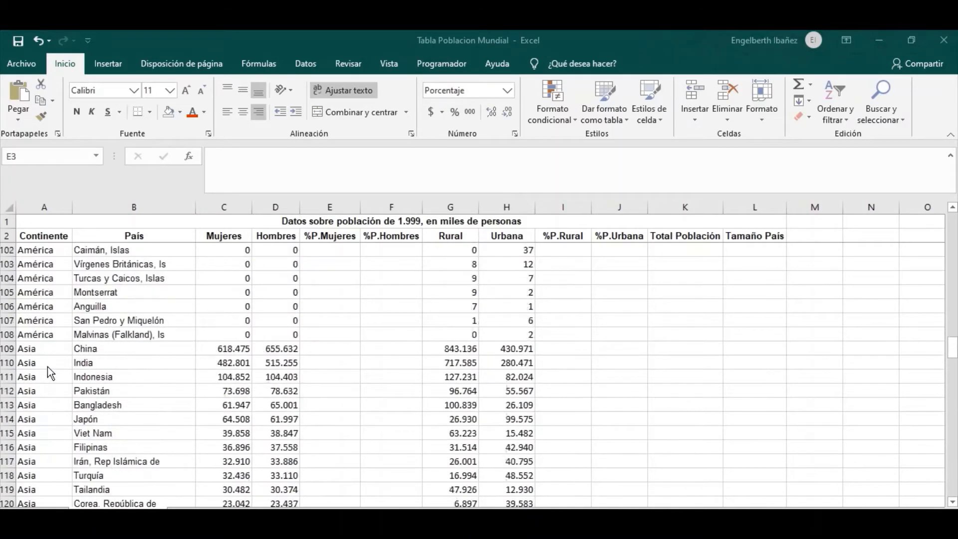
pyautogui.scroll(20, 47, 367)
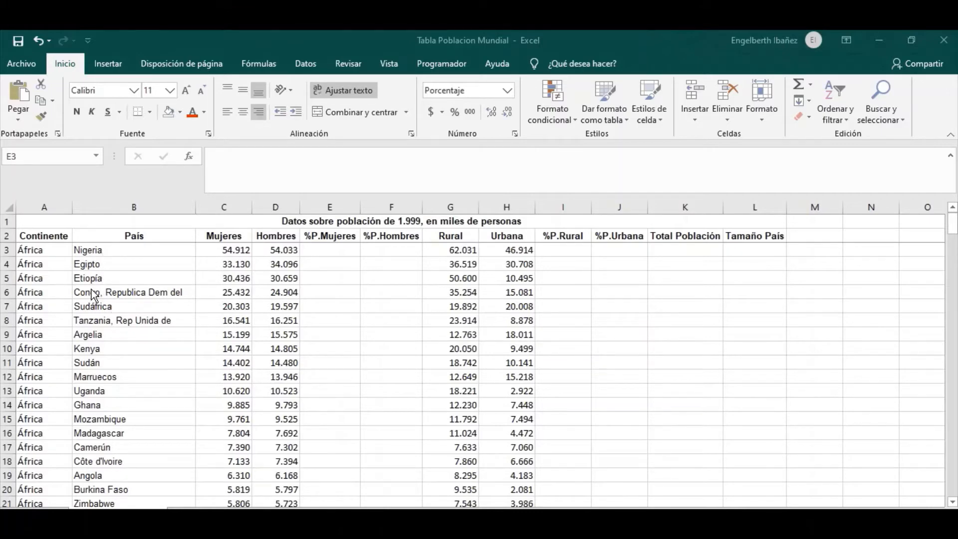
pyautogui.scroll(-11, 124, 334)
pyautogui.scroll(-12, 200, 337)
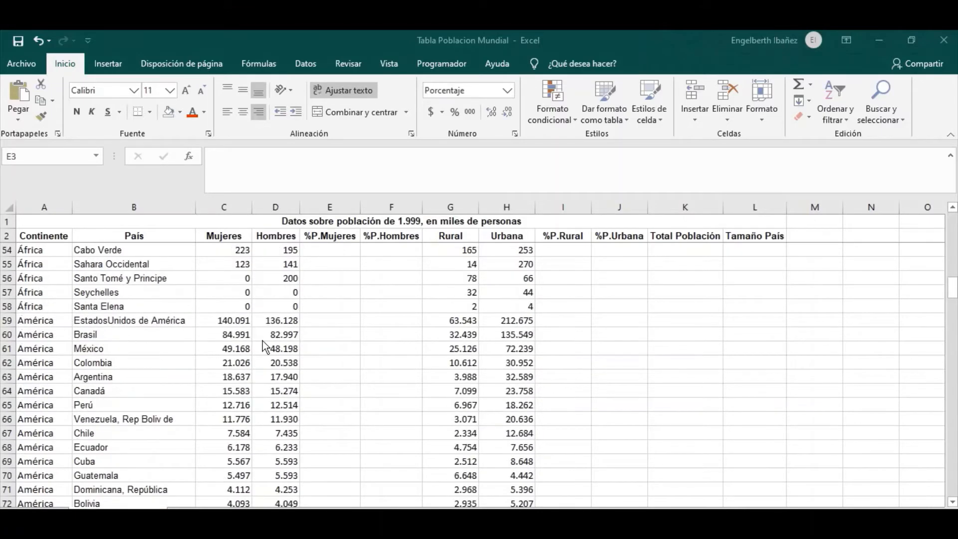
pyautogui.scroll(3, 263, 337)
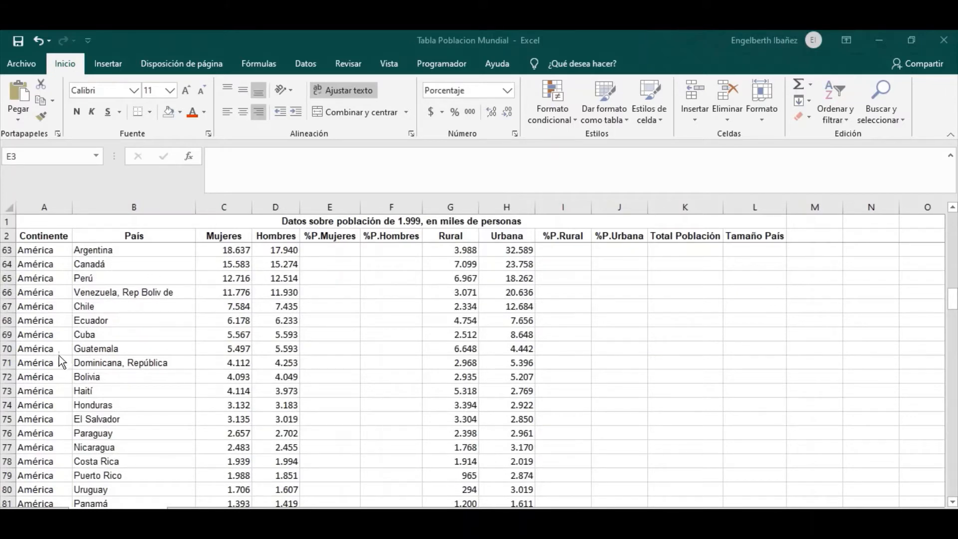
pyautogui.scroll(-7, 115, 344)
pyautogui.scroll(-8, 115, 349)
pyautogui.scroll(14, 130, 351)
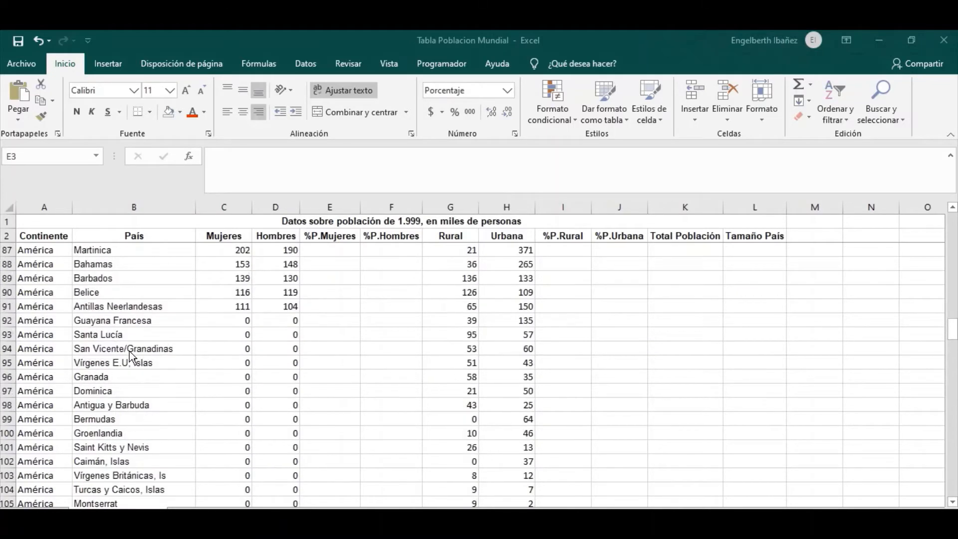
pyautogui.scroll(20, 130, 349)
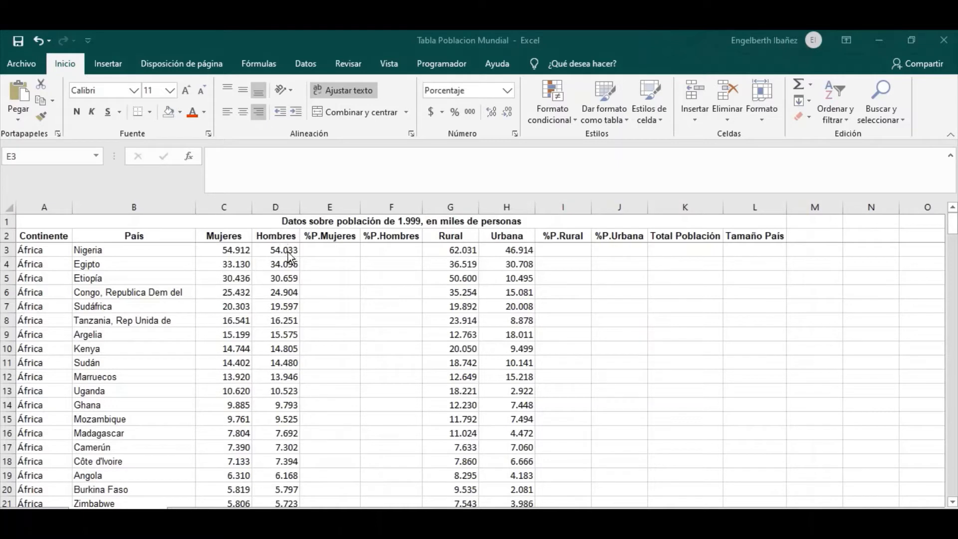
# Calculate Nigeria's share of women in E3 under %P.Mujeres with the formula =C3/(C3+D3).
pyautogui.click(327, 250)
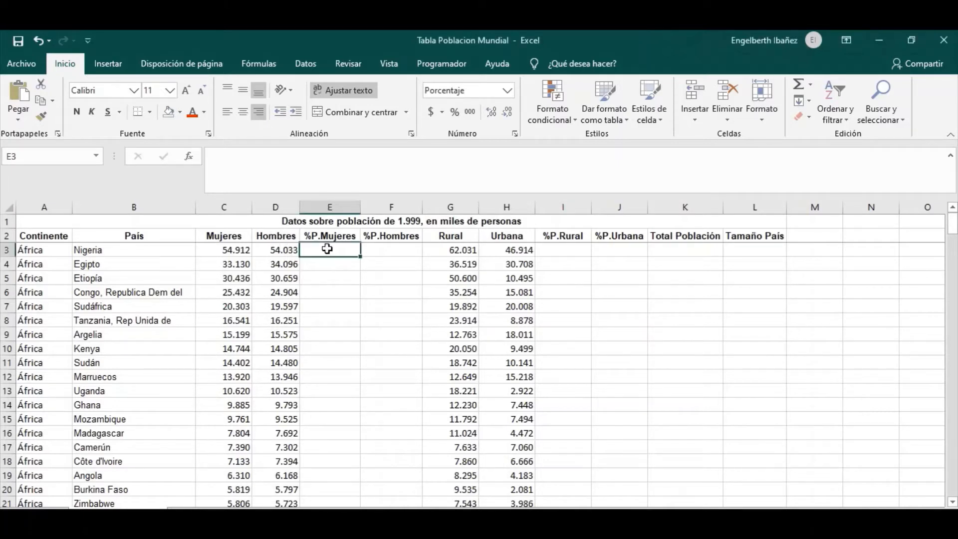
pyautogui.write('=')
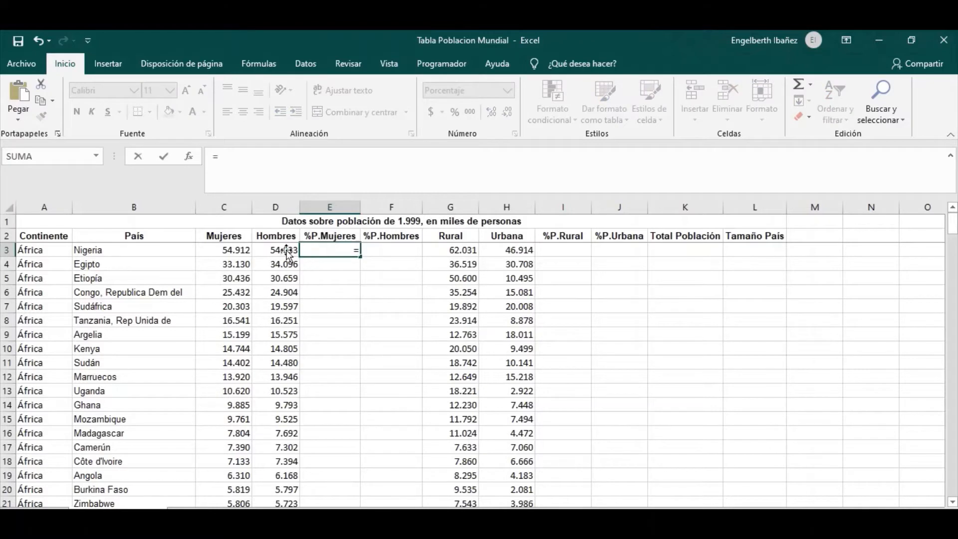
pyautogui.click(223, 248)
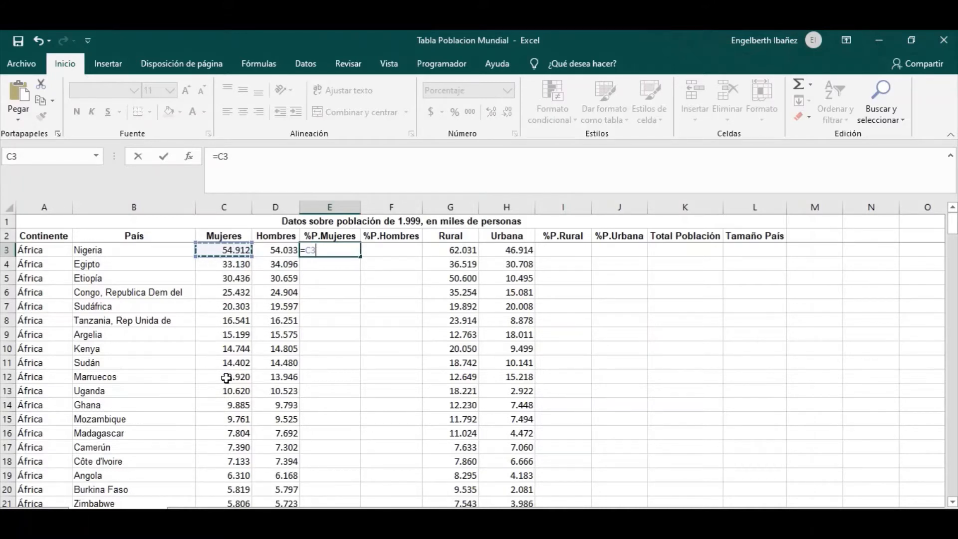
pyautogui.write('/(')
pyautogui.click(227, 248)
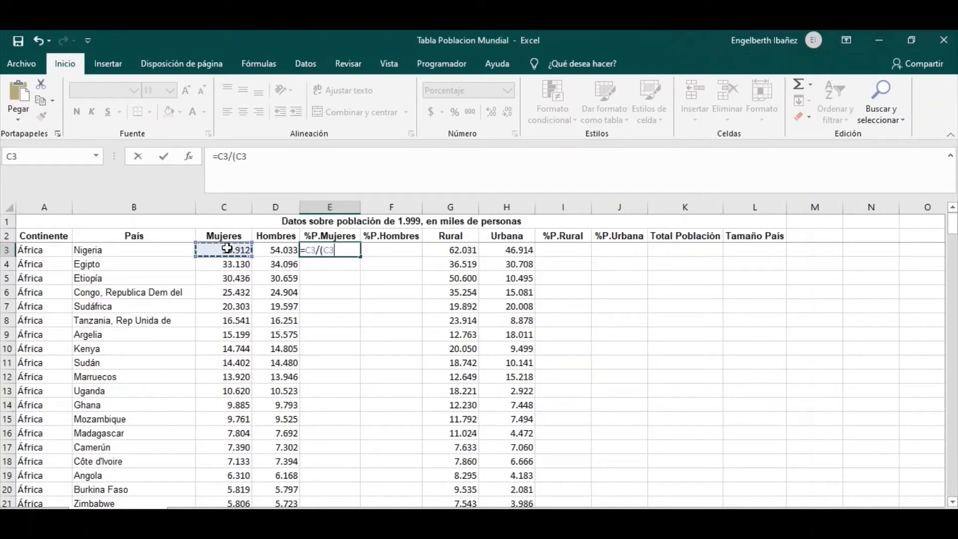
pyautogui.write('+')
pyautogui.click(269, 248)
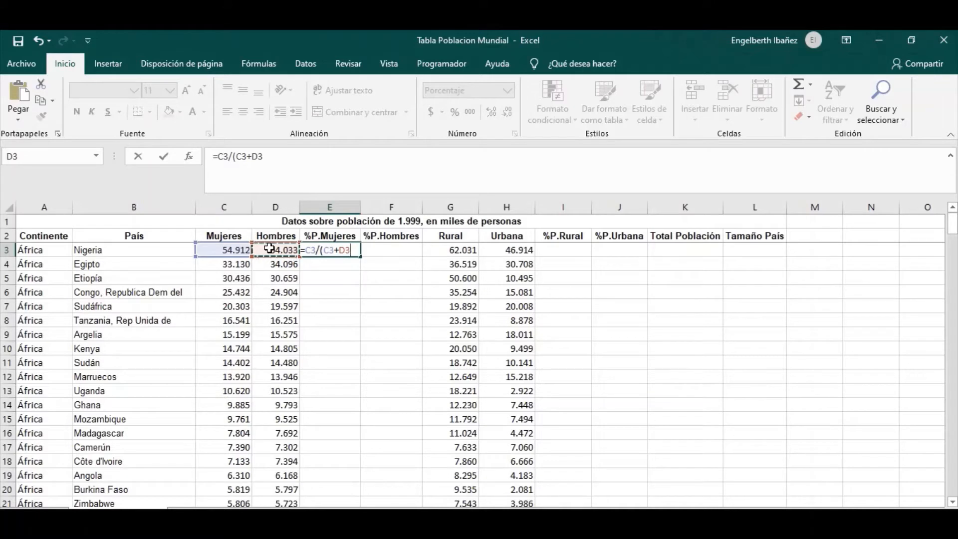
pyautogui.write(')')
pyautogui.press('Return')
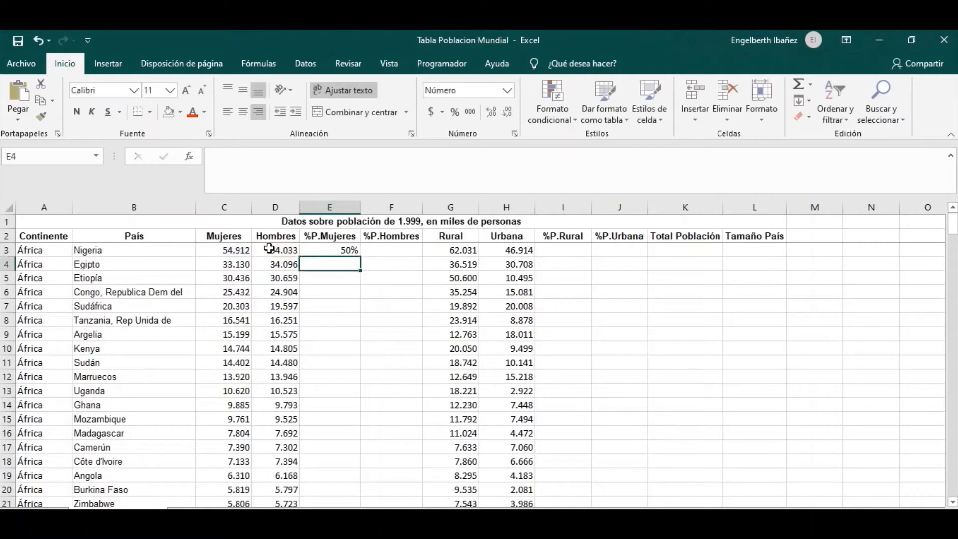
# Try the Número format on Nigeria's %P.Mujeres result in E3.
pyautogui.click(335, 250)
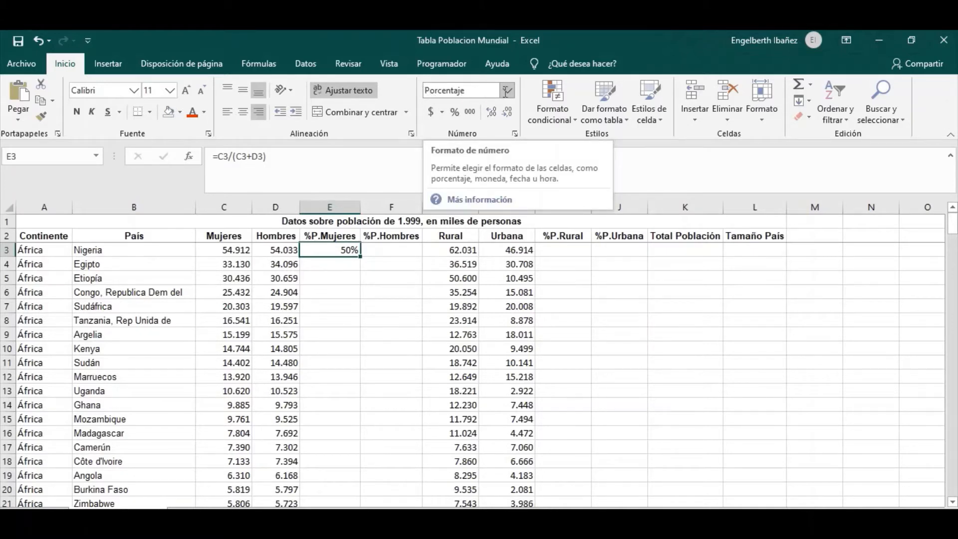
pyautogui.click(506, 91)
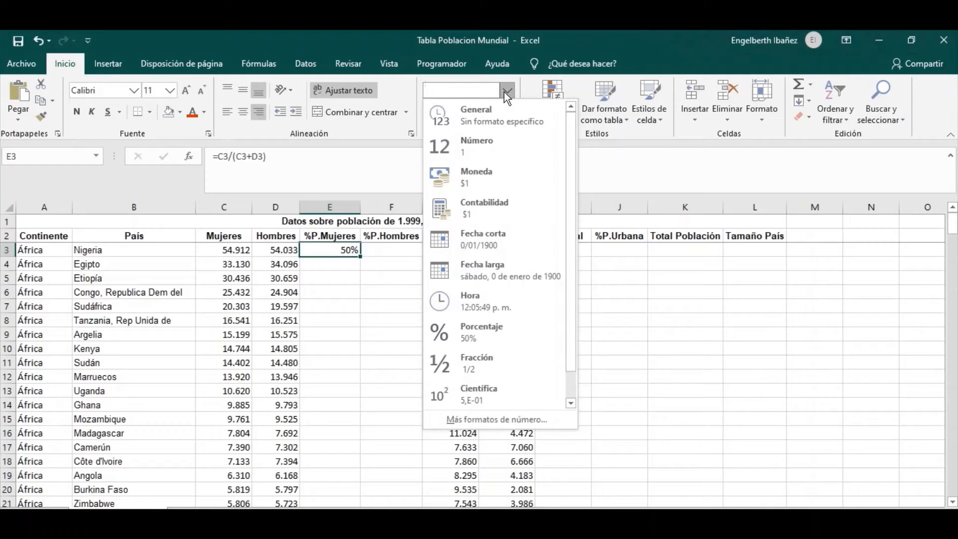
pyautogui.click(481, 145)
pyautogui.click(335, 277)
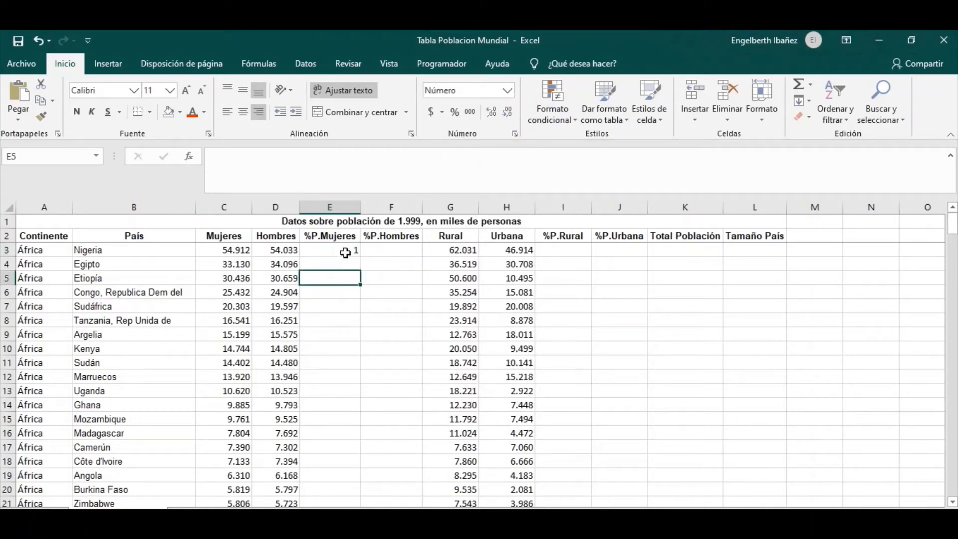
# Format Nigeria's %P.Mujeres result in E3 as Porcentaje.
pyautogui.click(345, 250)
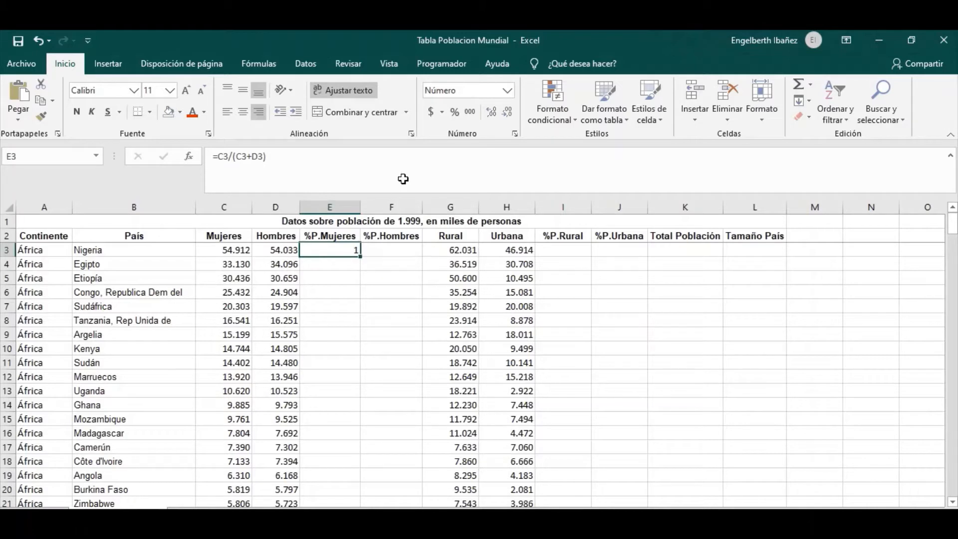
pyautogui.click(507, 92)
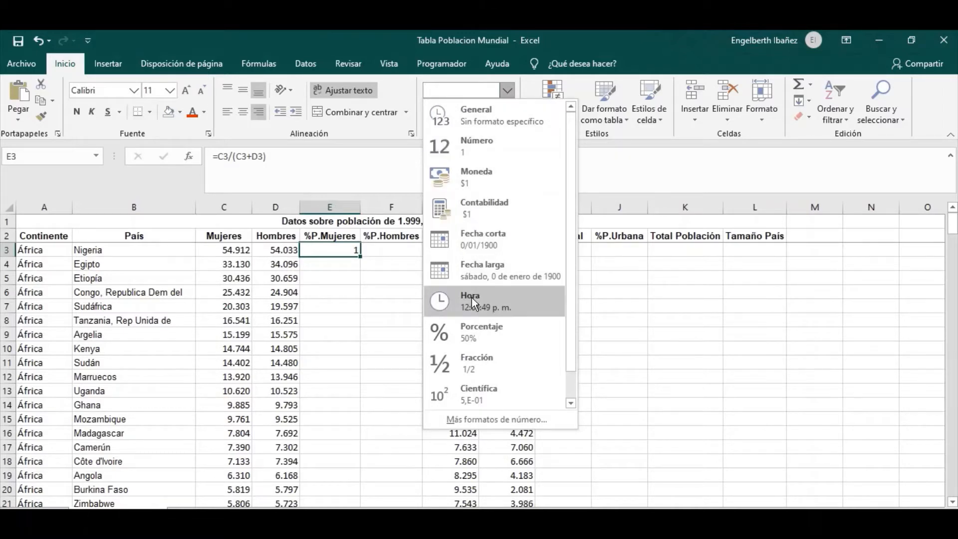
pyautogui.click(478, 335)
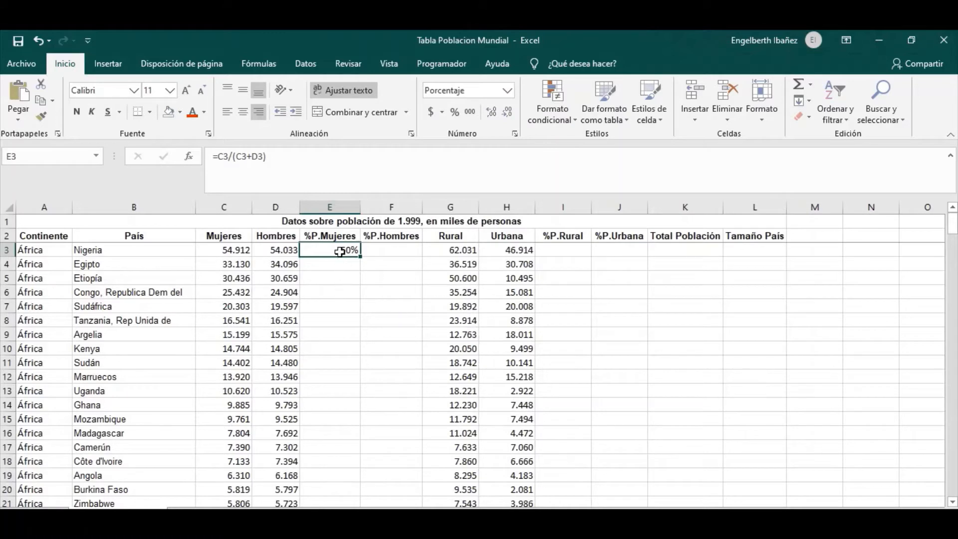
# Show the E3 percentage with two decimals and fill its formula down the whole %P.Mujeres column.
pyautogui.click(489, 111)
pyautogui.click(492, 114)
pyautogui.click(491, 114)
pyautogui.click(493, 116)
pyautogui.click(494, 117)
pyautogui.click(504, 112)
pyautogui.click(504, 112)
pyautogui.click(504, 112)
pyautogui.click(504, 113)
pyautogui.click(492, 115)
pyautogui.doubleClick(360, 257)
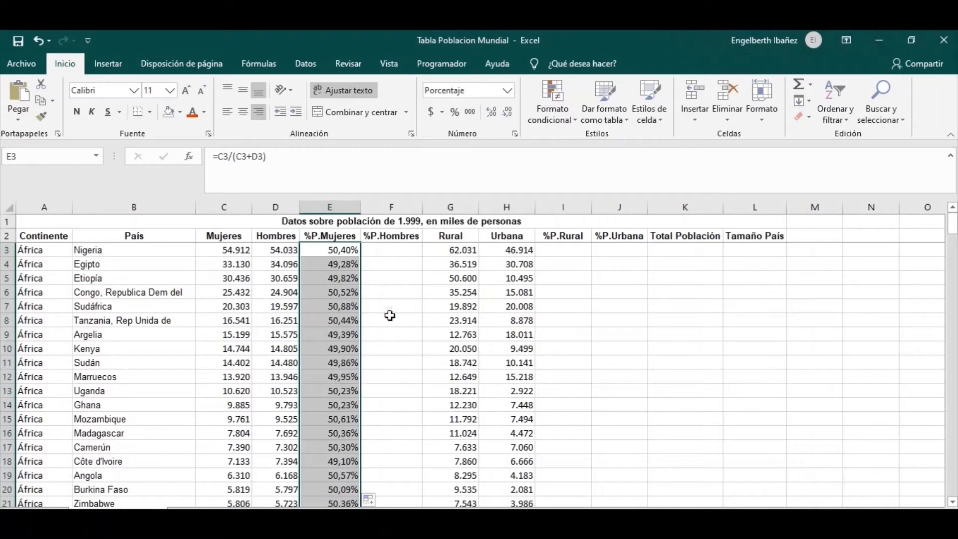
# Check the filled %P.Mujeres results for the African and American countries, especially where Mujeres and Hombres are both zero.
pyautogui.scroll(-4, 356, 315)
pyautogui.scroll(-9, 356, 315)
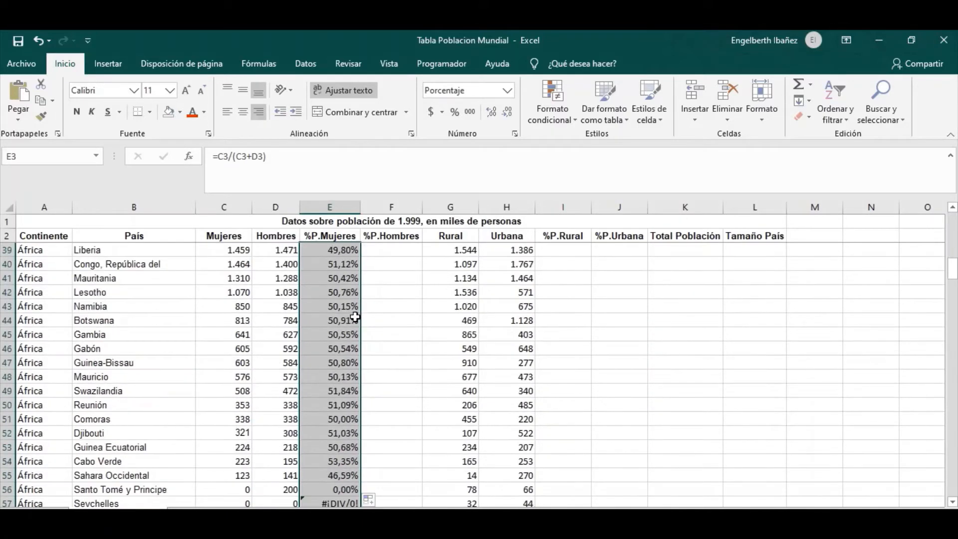
pyautogui.scroll(-10, 358, 316)
pyautogui.scroll(-5, 358, 315)
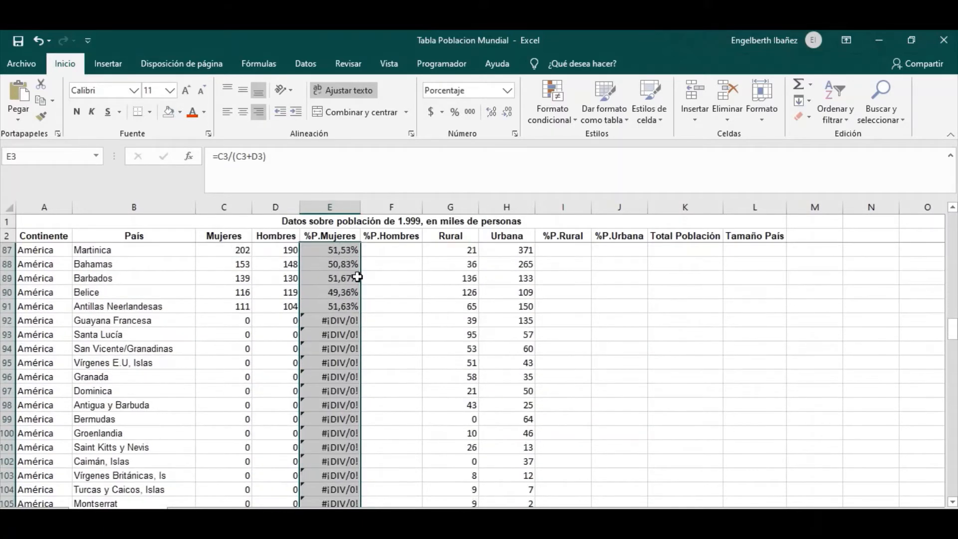
pyautogui.scroll(17, 357, 476)
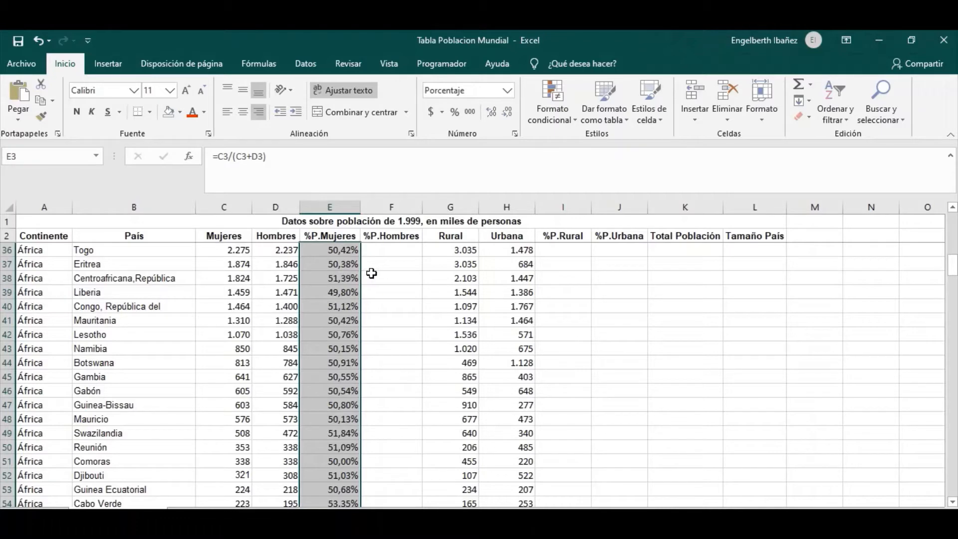
pyautogui.scroll(-12, 373, 272)
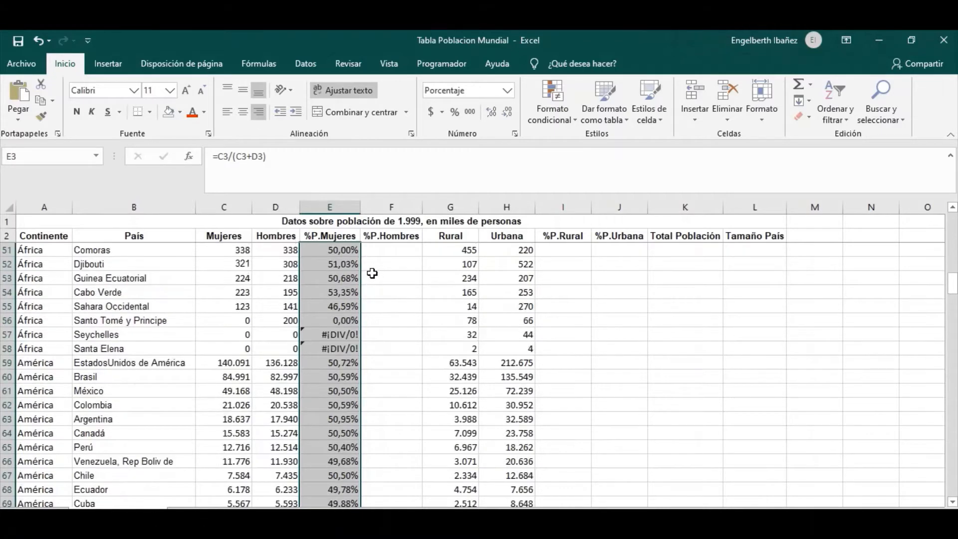
pyautogui.scroll(5, 373, 273)
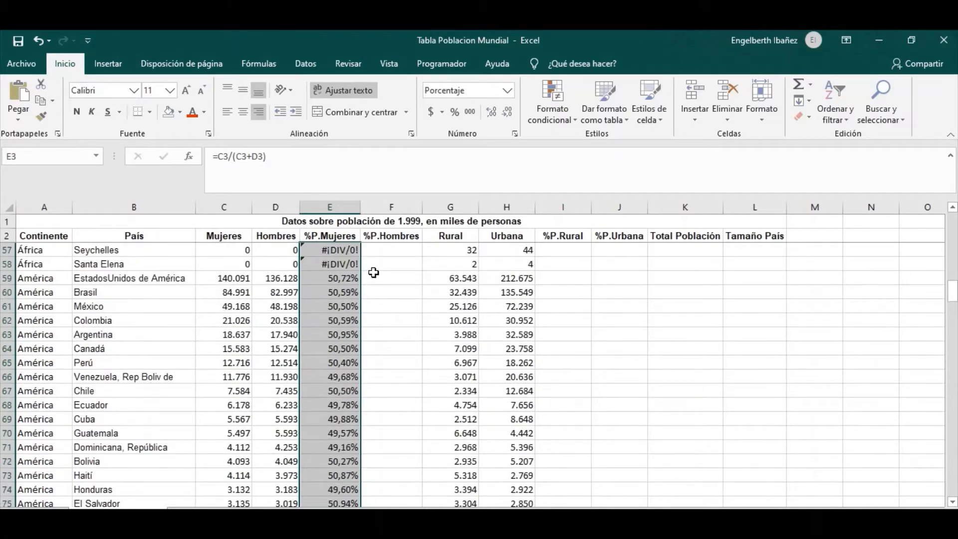
pyautogui.scroll(-14, 373, 272)
pyautogui.scroll(11, 373, 272)
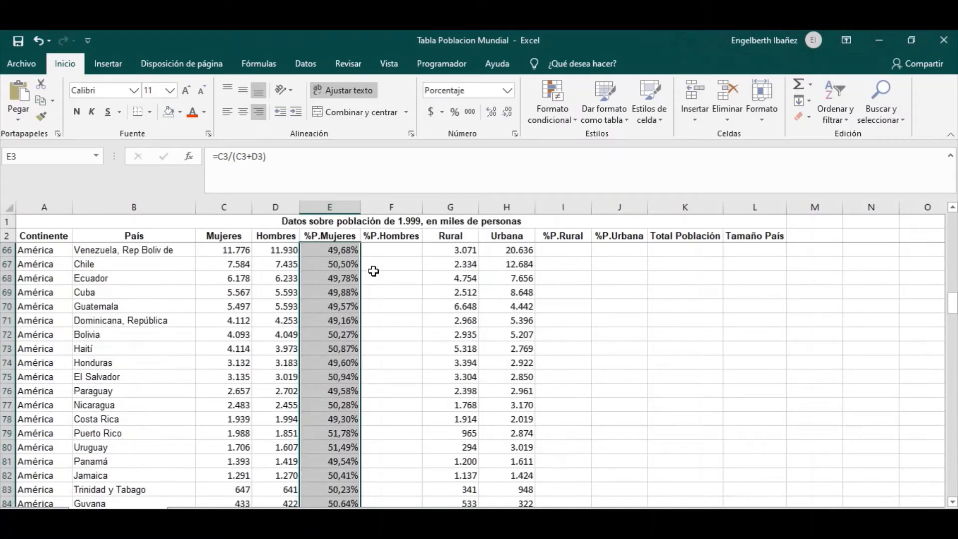
pyautogui.scroll(4, 373, 271)
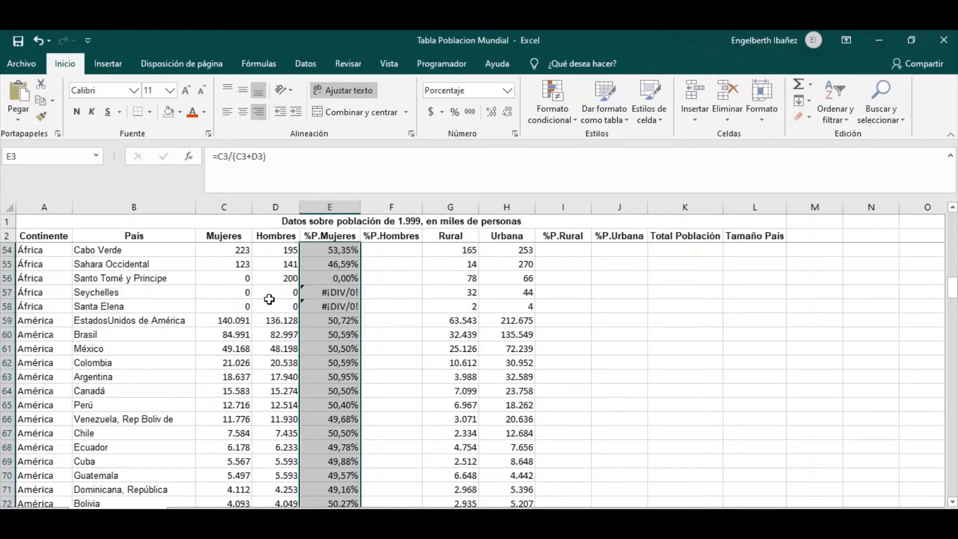
# Inspect the Seychelles formula in E57 and check the %P.Mujeres results for the remaining countries in the Americas, Asia and Europe.
pyautogui.click(339, 293)
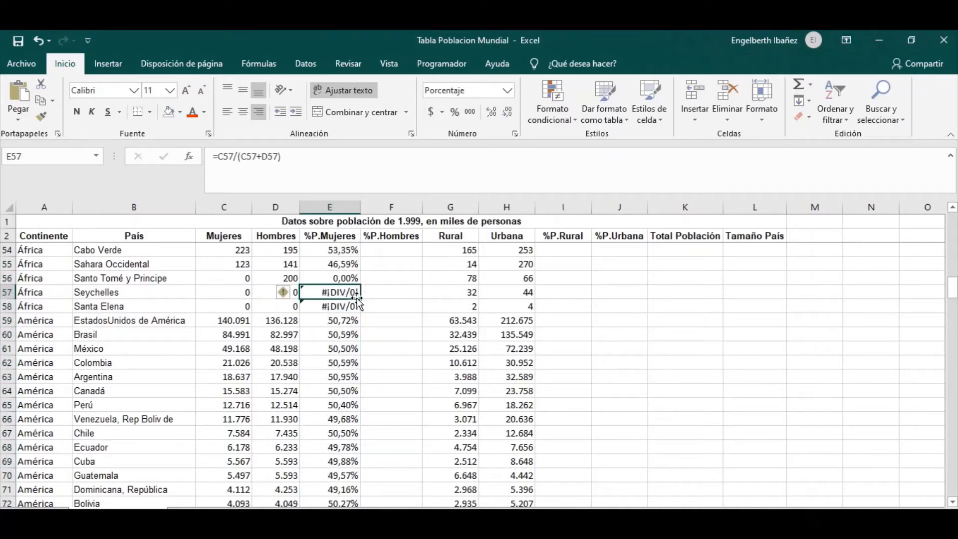
pyautogui.scroll(-4, 369, 295)
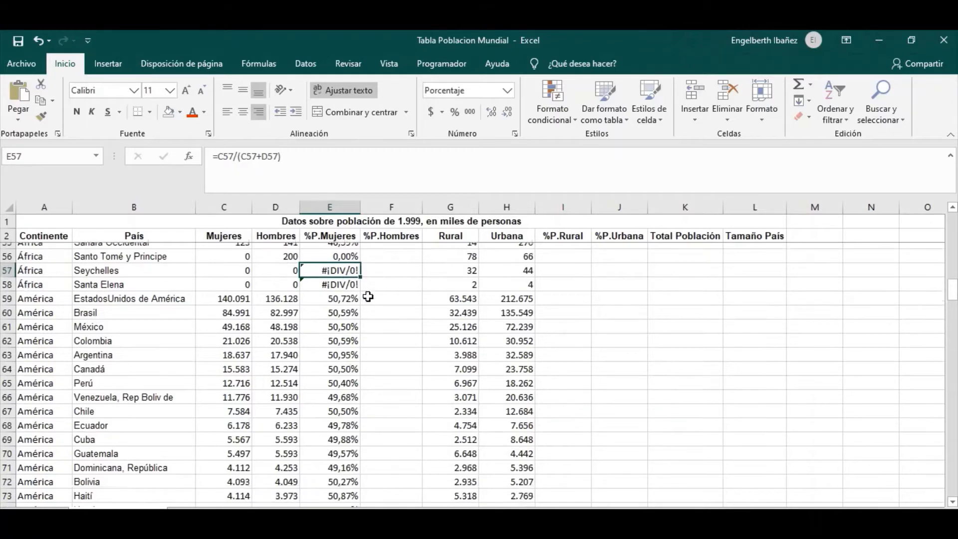
pyautogui.scroll(-4, 369, 296)
pyautogui.scroll(-7, 370, 296)
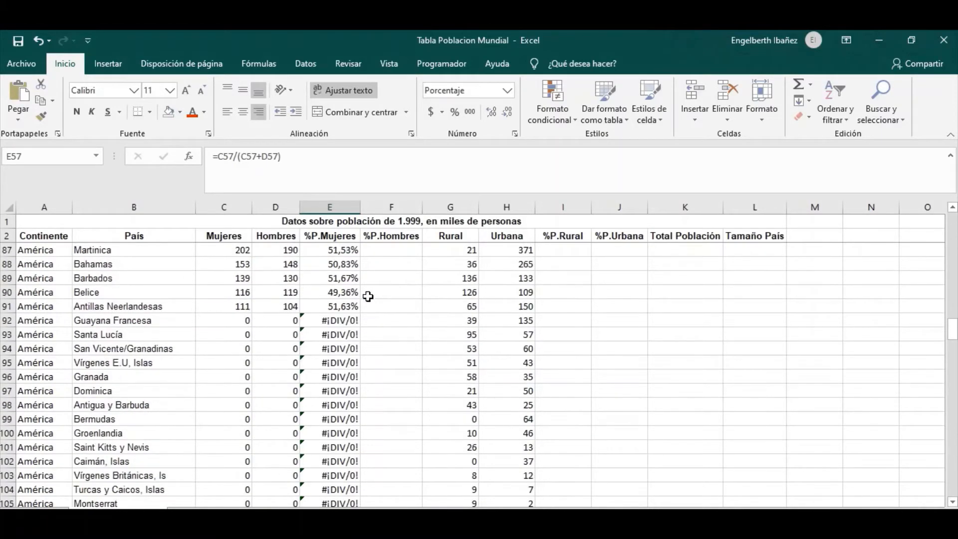
pyautogui.scroll(5, 372, 343)
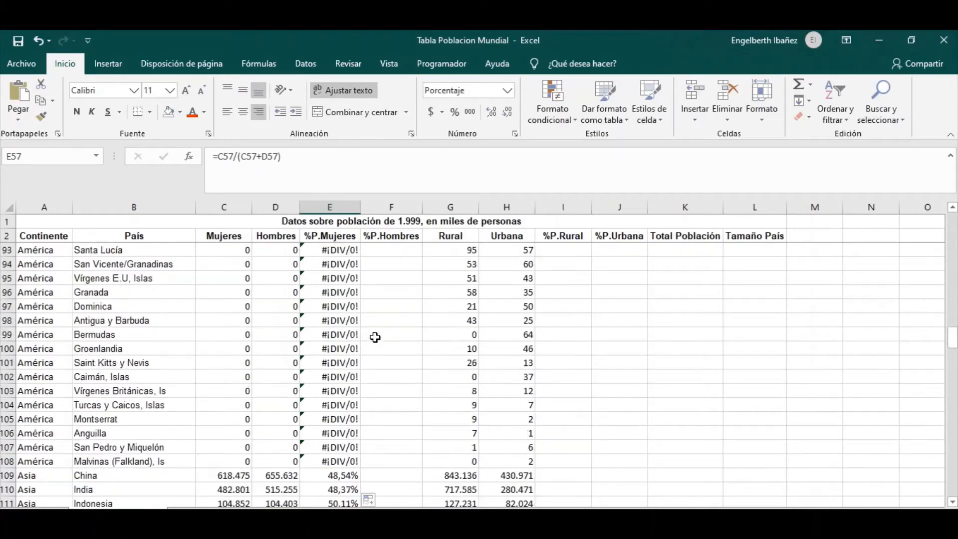
pyautogui.scroll(-7, 352, 348)
pyautogui.scroll(-20, 353, 347)
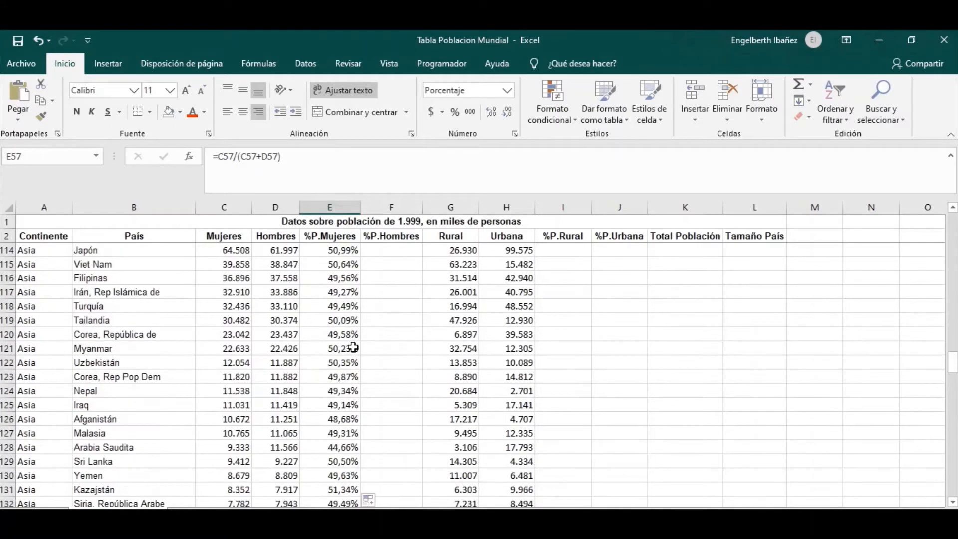
pyautogui.scroll(-14, 354, 347)
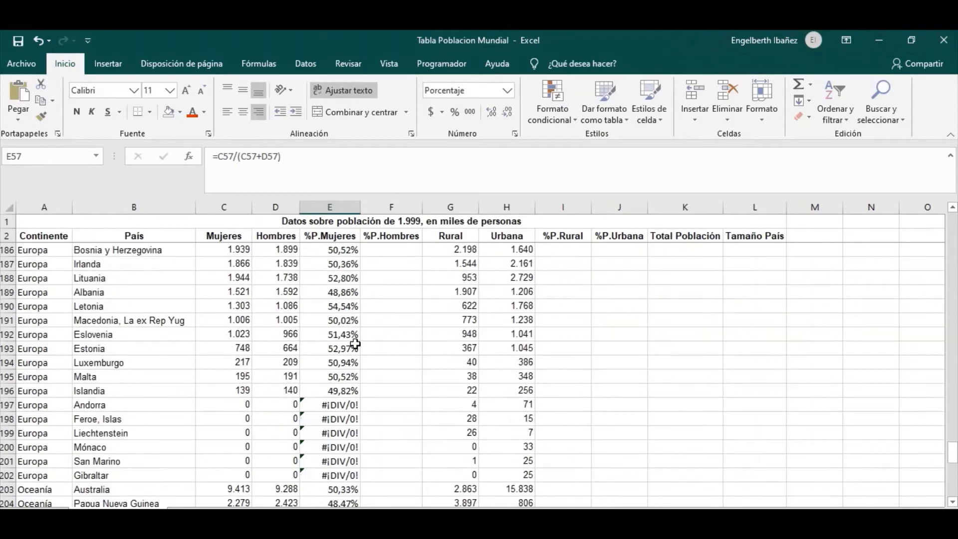
# Wrap Nigeria's %P.Mujeres formula in E3 in a SI.ERROR function, with C3/(C3+D3) as its value argument.
pyautogui.scroll(17, 356, 344)
pyautogui.scroll(20, 358, 344)
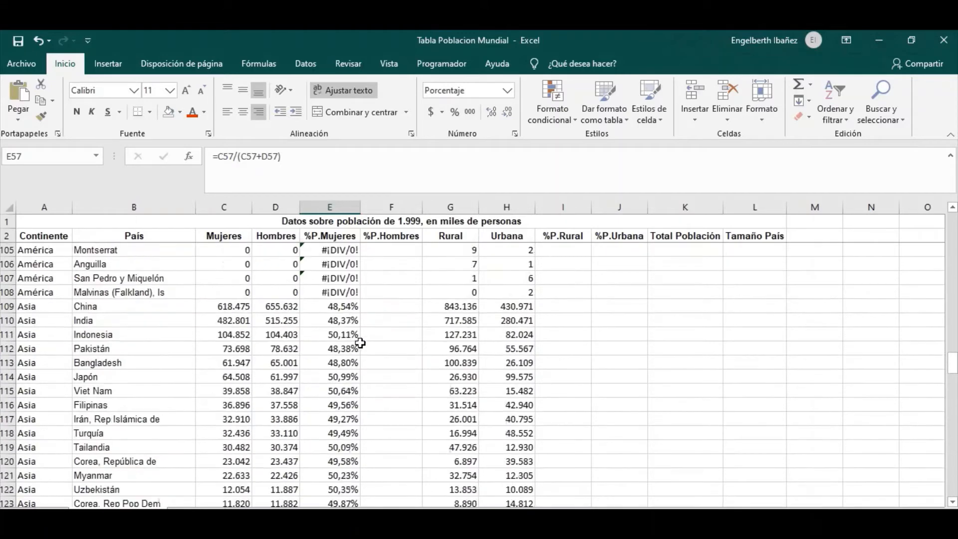
pyautogui.scroll(1, 356, 339)
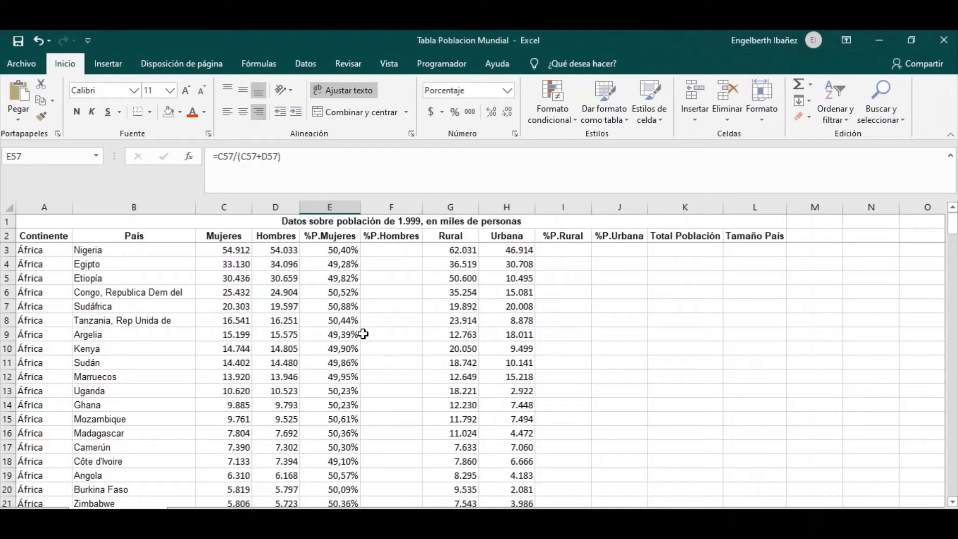
pyautogui.scroll(-16, 363, 334)
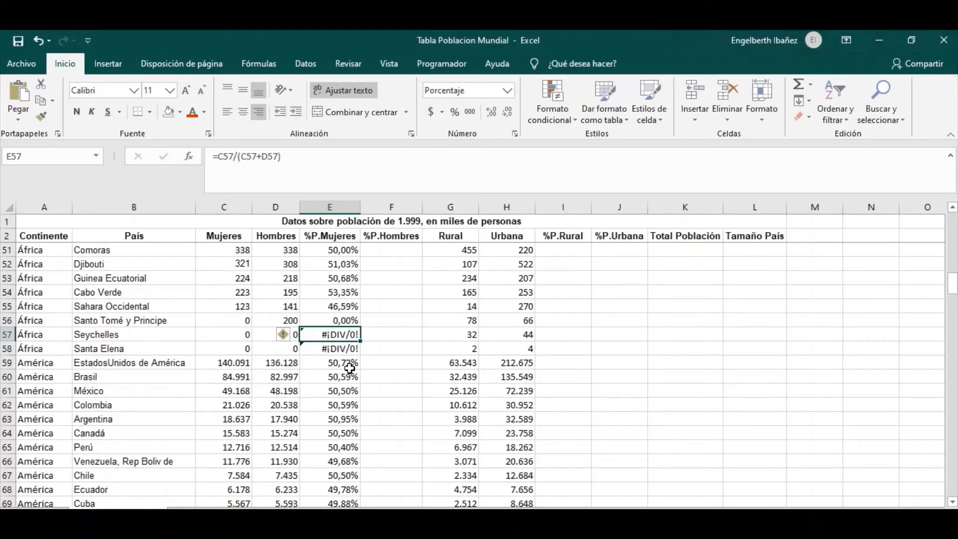
pyautogui.scroll(16, 349, 368)
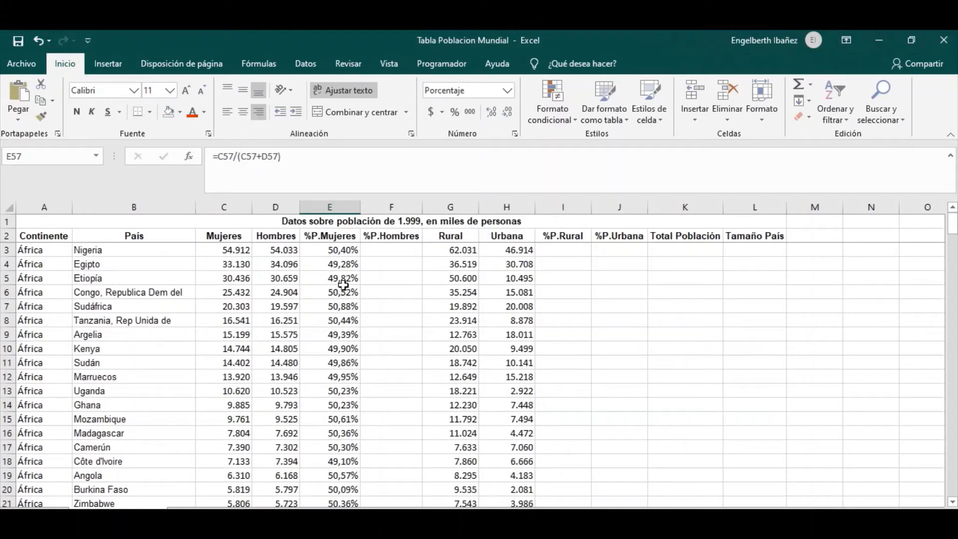
pyautogui.click(345, 250)
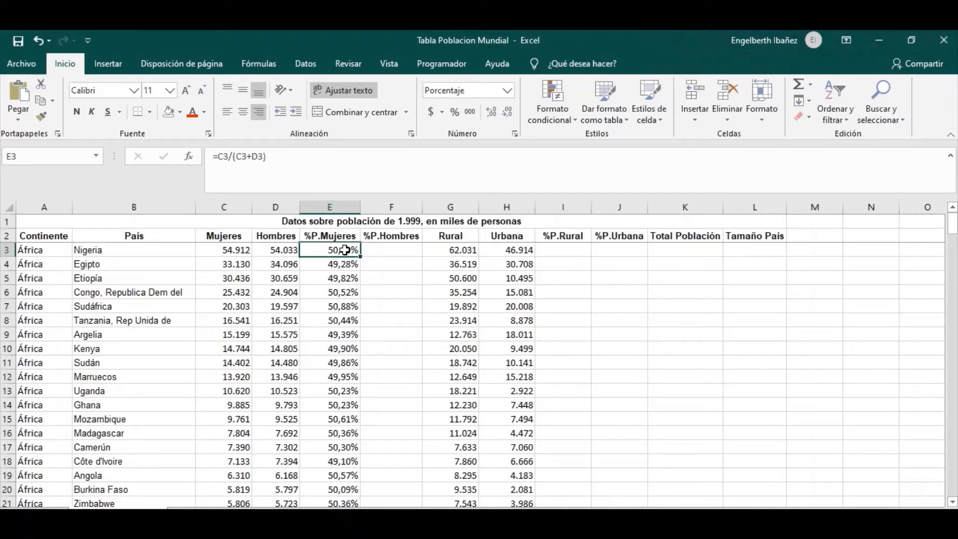
pyautogui.click(220, 156)
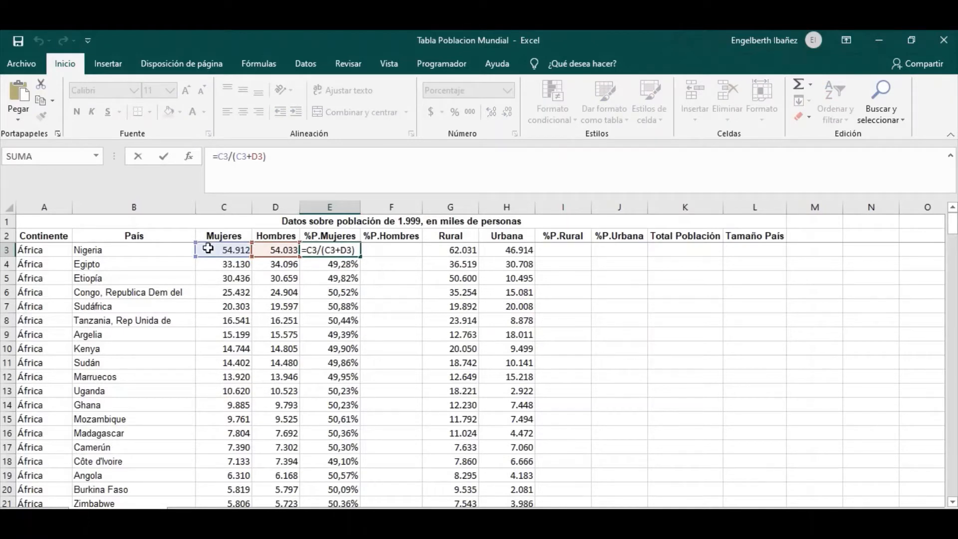
pyautogui.write('SI.')
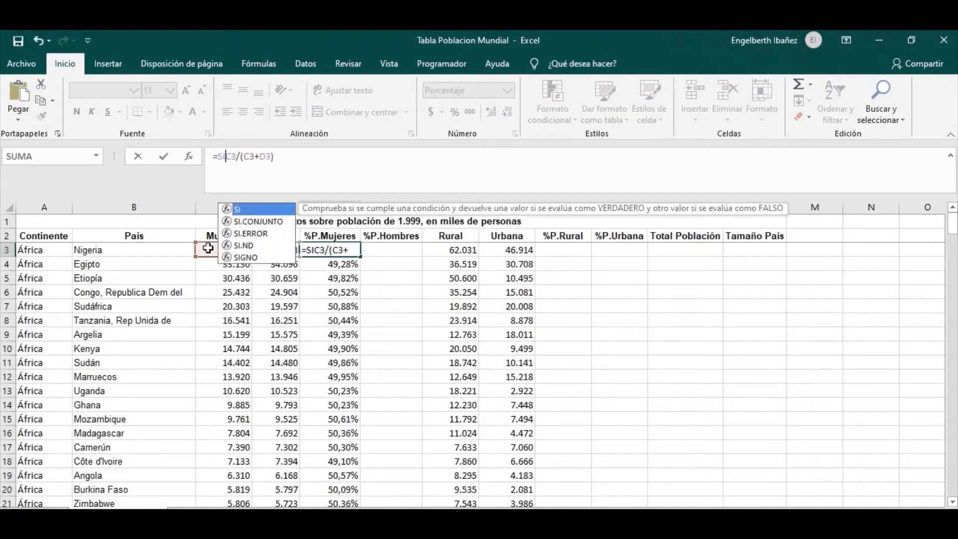
pyautogui.write('ERROR')
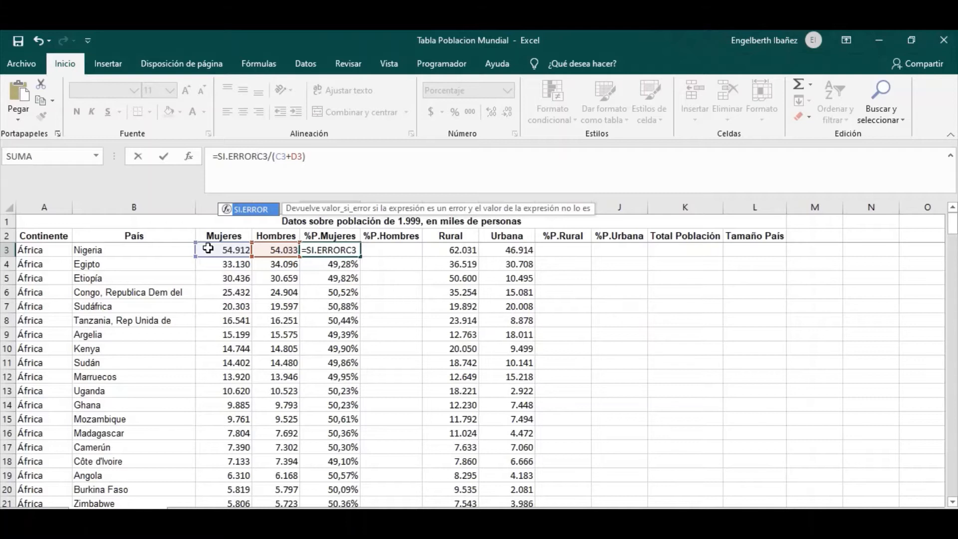
pyautogui.write('(')
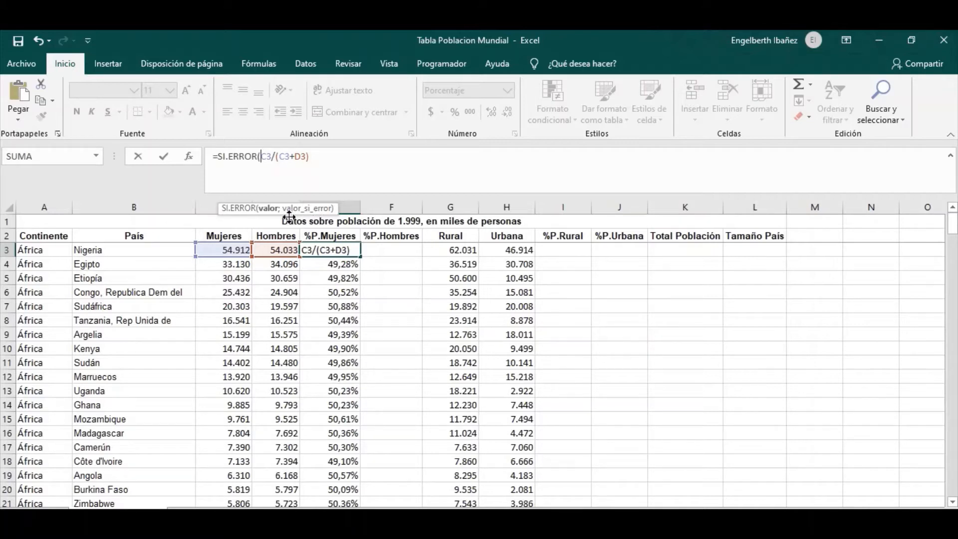
# Complete the E3 SI.ERROR formula with "DATO NO ENCONTRADO" as the text returned on error and enter it.
pyautogui.click(261, 157)
pyautogui.click(317, 159)
pyautogui.write(';"')
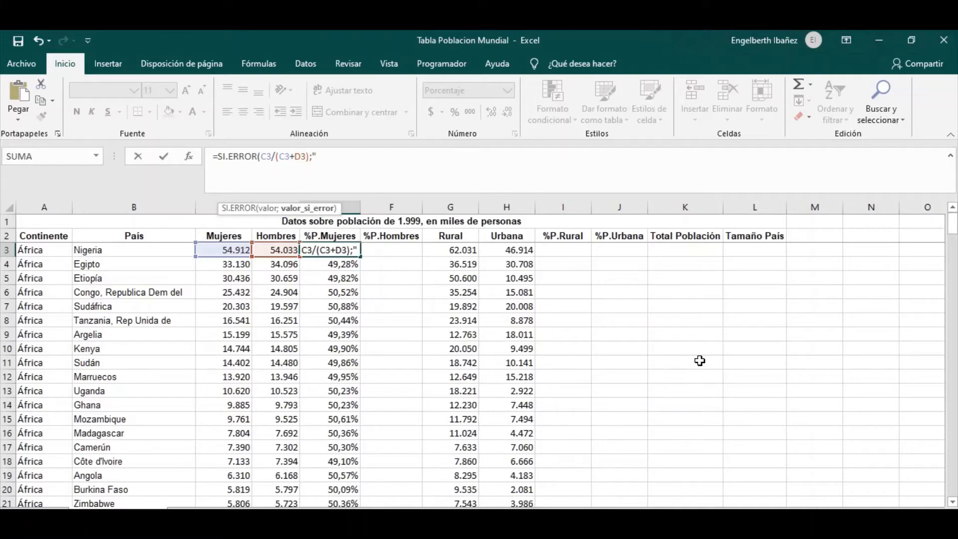
pyautogui.write('DATO NO ENC')
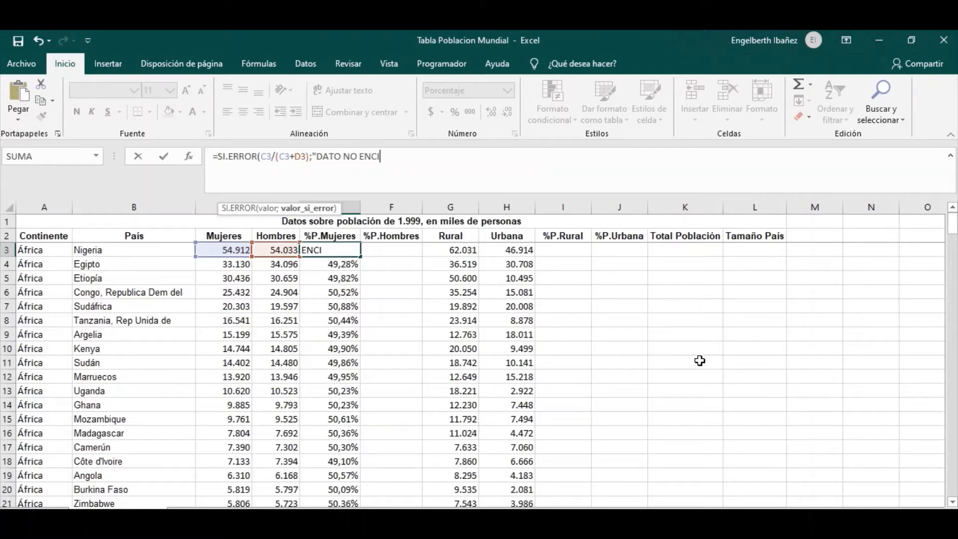
pyautogui.write('ONTRADO")')
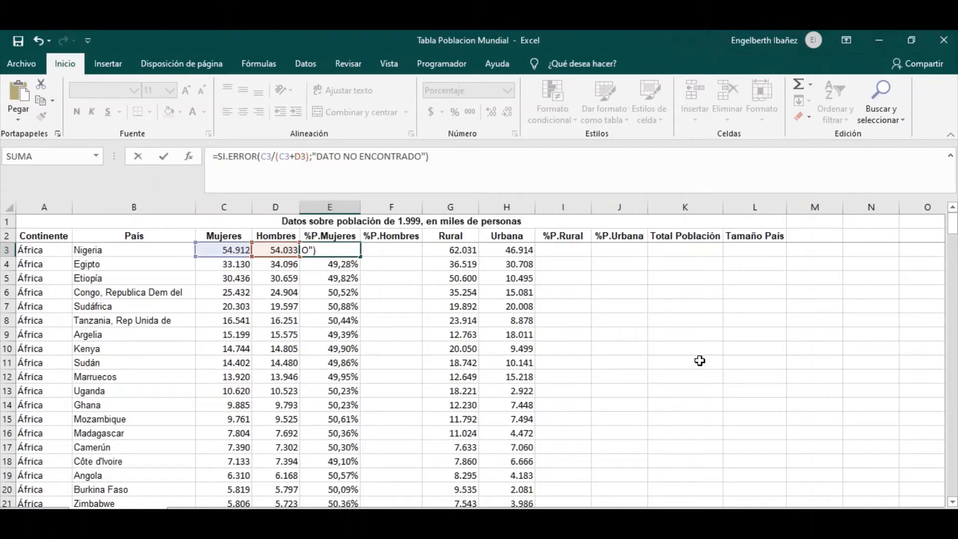
pyautogui.press('Return')
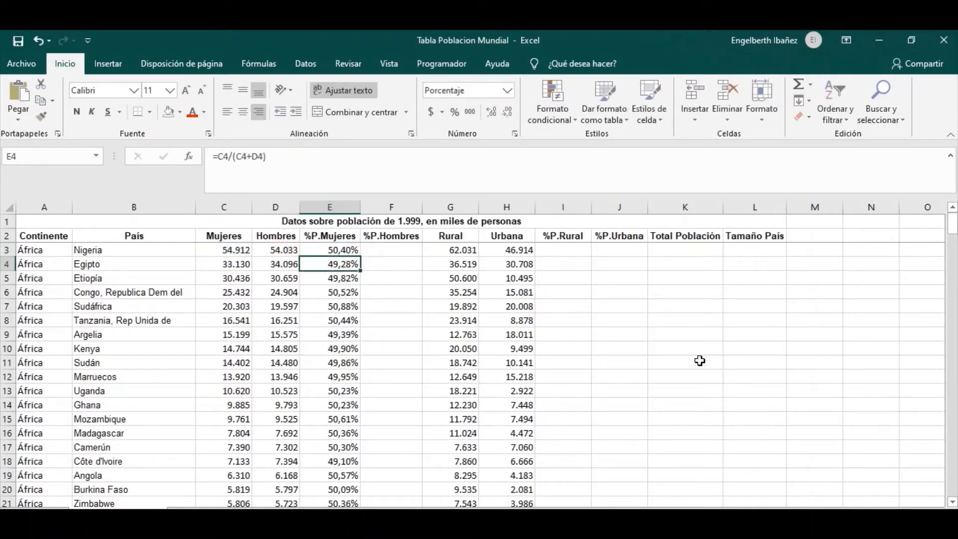
# Fill the E3 formula down the %P.Mujeres column through Tokelau in row 225 and look over the results.
pyautogui.click(338, 247)
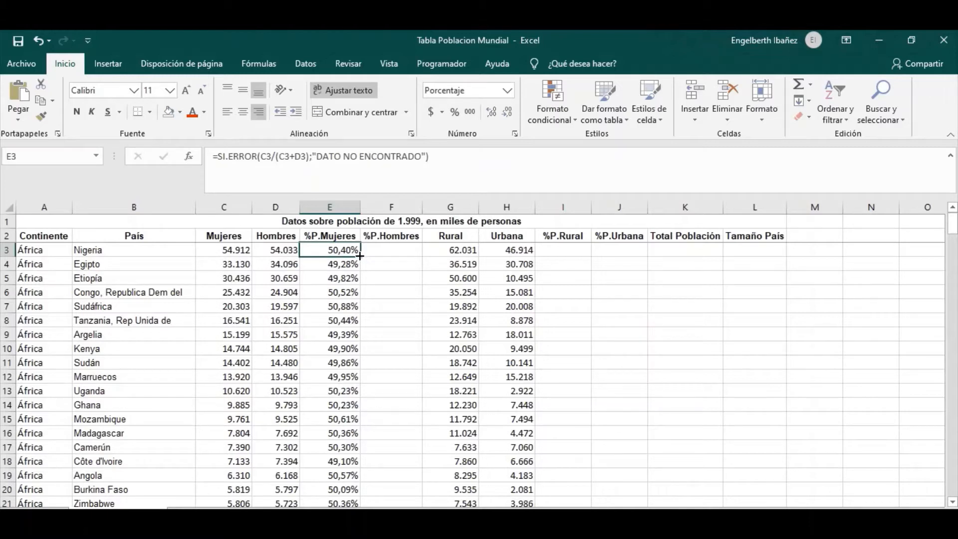
pyautogui.moveTo(360, 257); pyautogui.dragTo(355, 455)
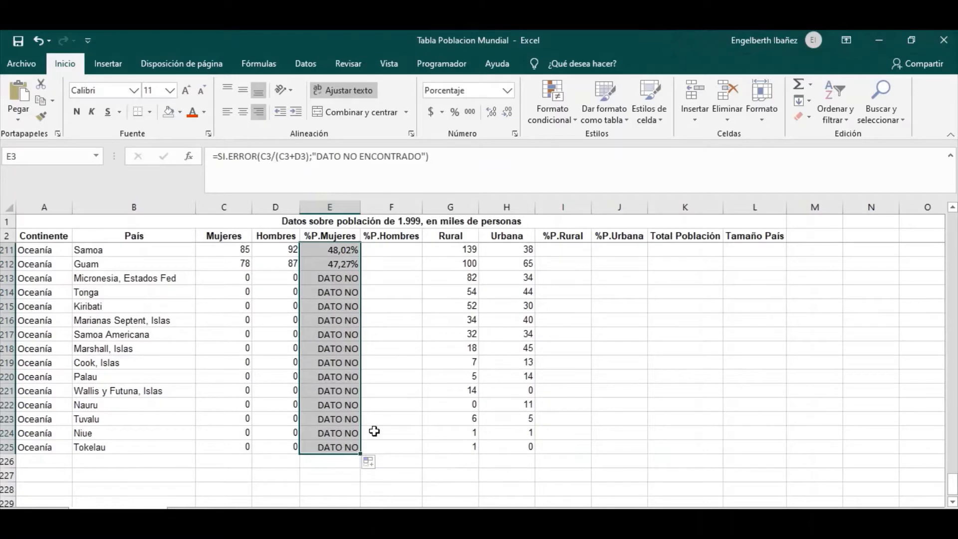
pyautogui.scroll(7, 401, 339)
pyautogui.scroll(20, 405, 337)
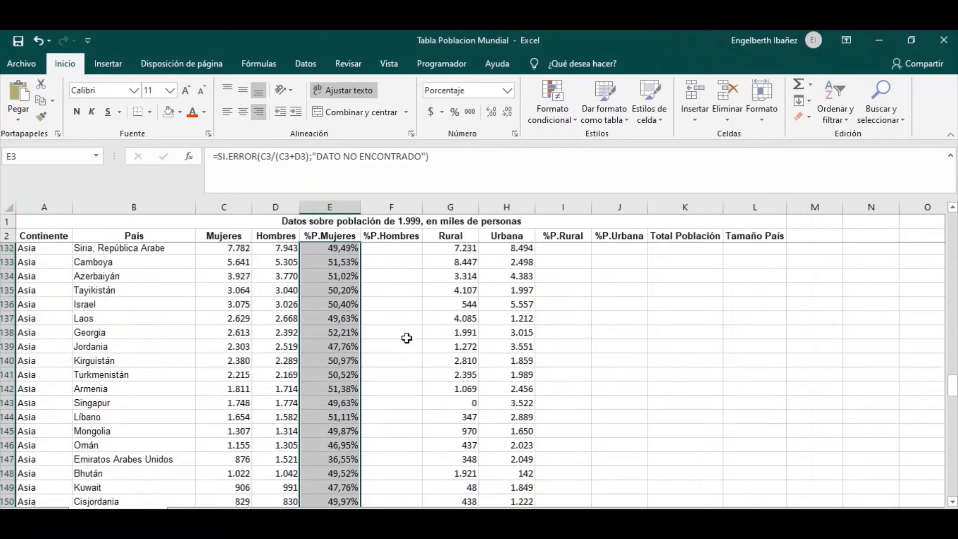
pyautogui.scroll(13, 410, 333)
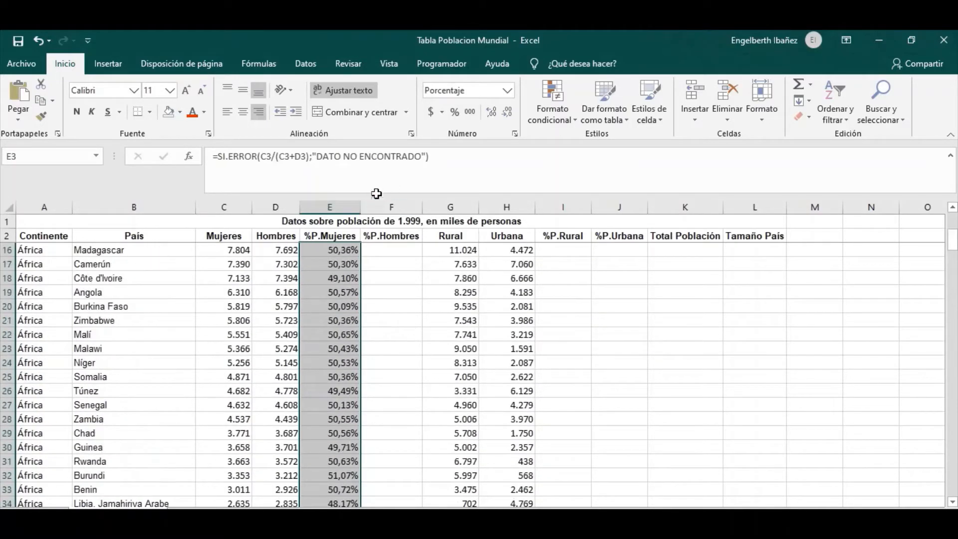
# Widen the %P.Mujeres column until the full DATO NO ENCONTRADO text fits in the Seychelles and Santa Elena rows.
pyautogui.moveTo(360, 208); pyautogui.dragTo(400, 213)
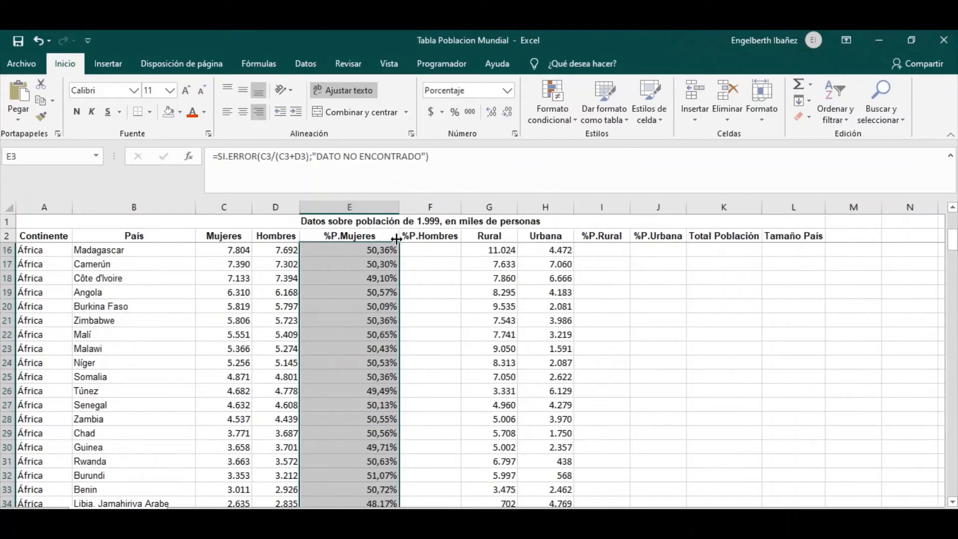
pyautogui.scroll(-10, 375, 307)
pyautogui.scroll(-3, 375, 308)
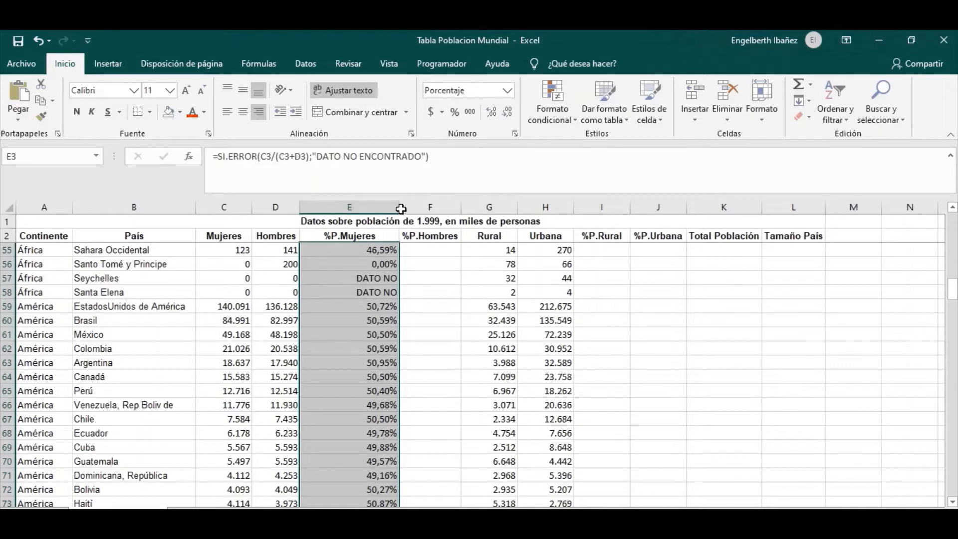
pyautogui.moveTo(400, 213); pyautogui.dragTo(433, 214)
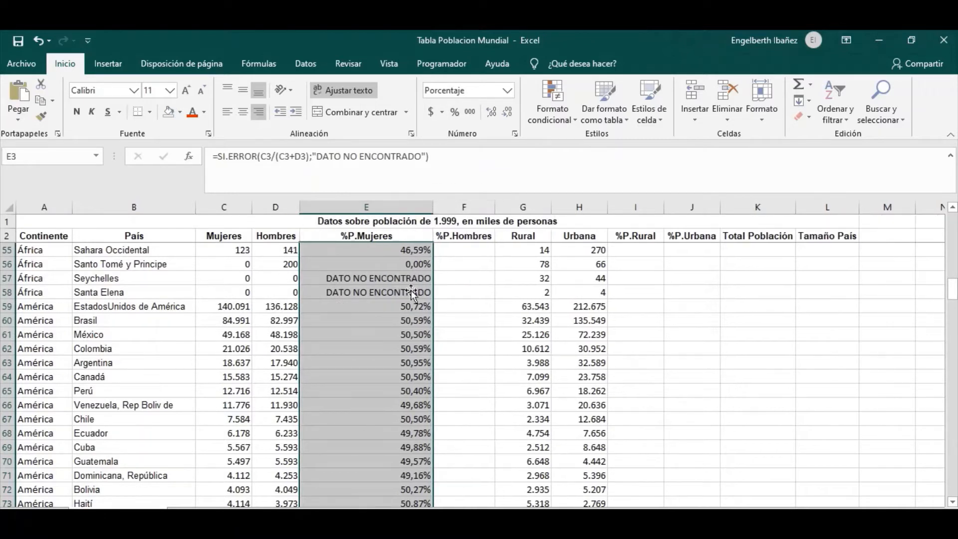
pyautogui.click(370, 308)
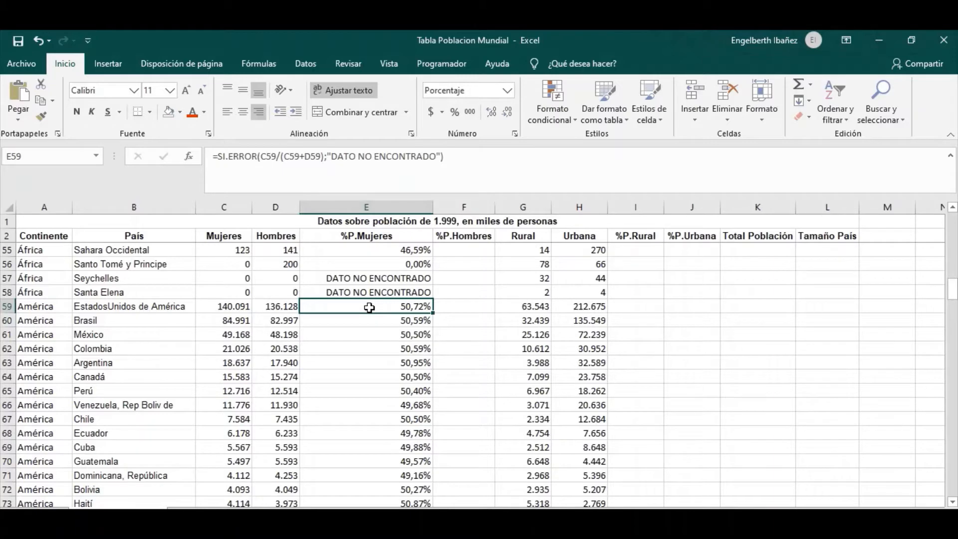
# Start Nigeria's %P.Hombres formula in F3 with SI.ERROR, using D3/(C3+D3) as its value argument.
pyautogui.scroll(17, 369, 307)
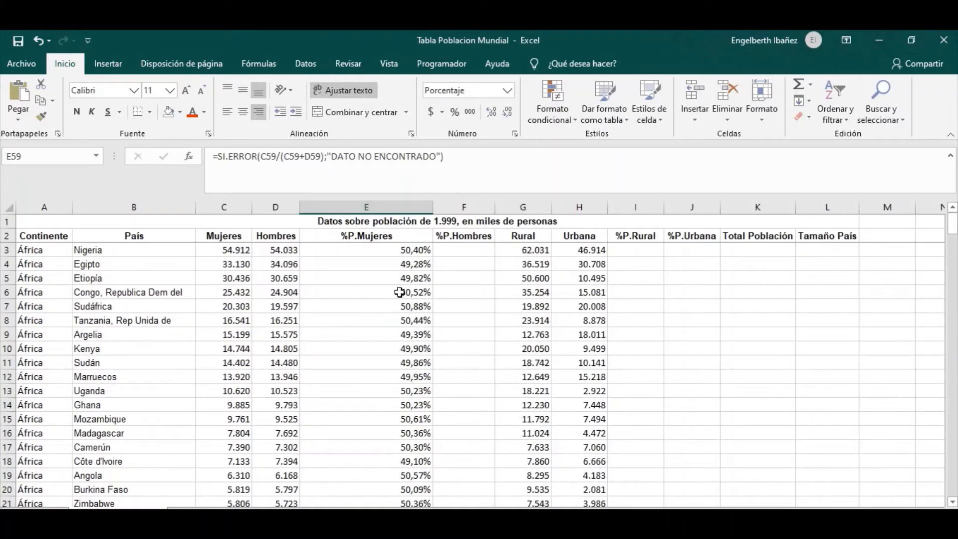
pyautogui.click(464, 250)
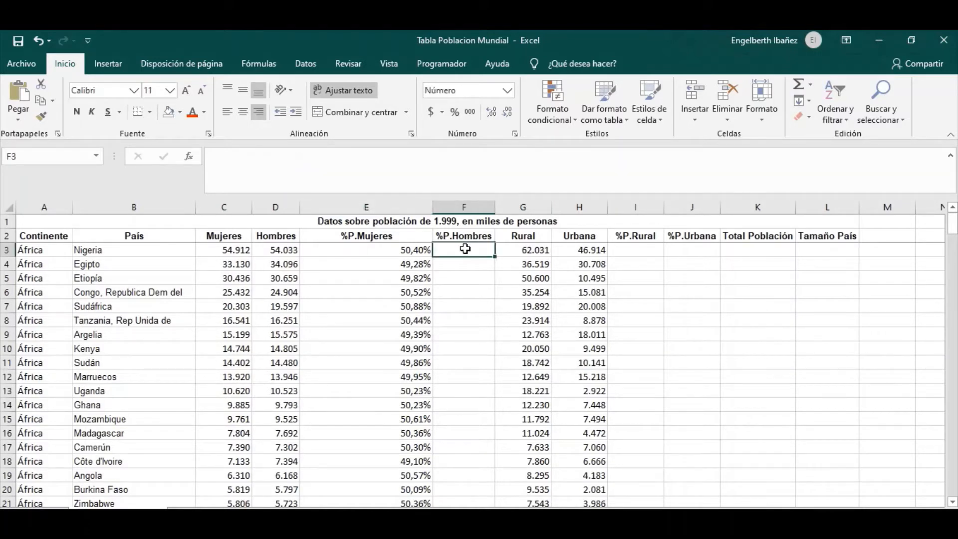
pyautogui.write('=')
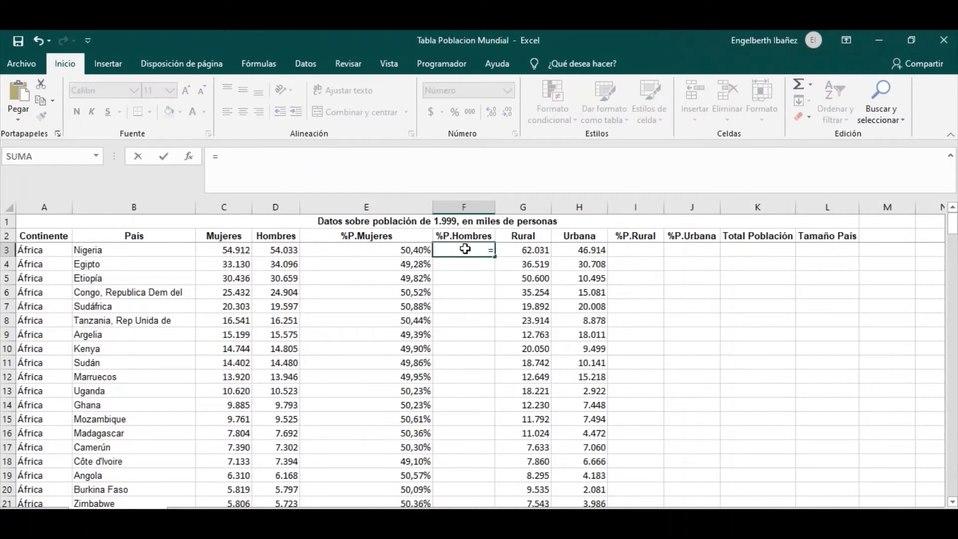
pyautogui.write('SI')
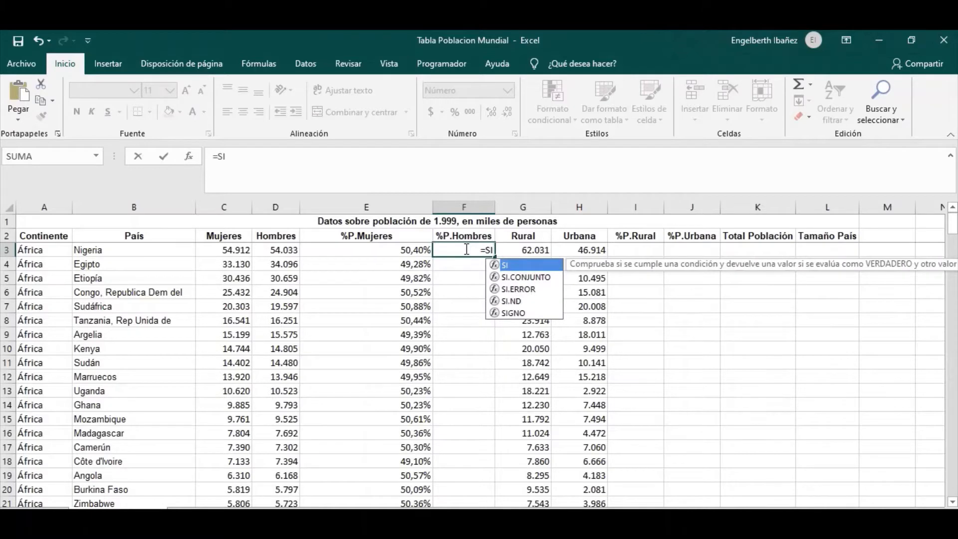
pyautogui.write('.ER')
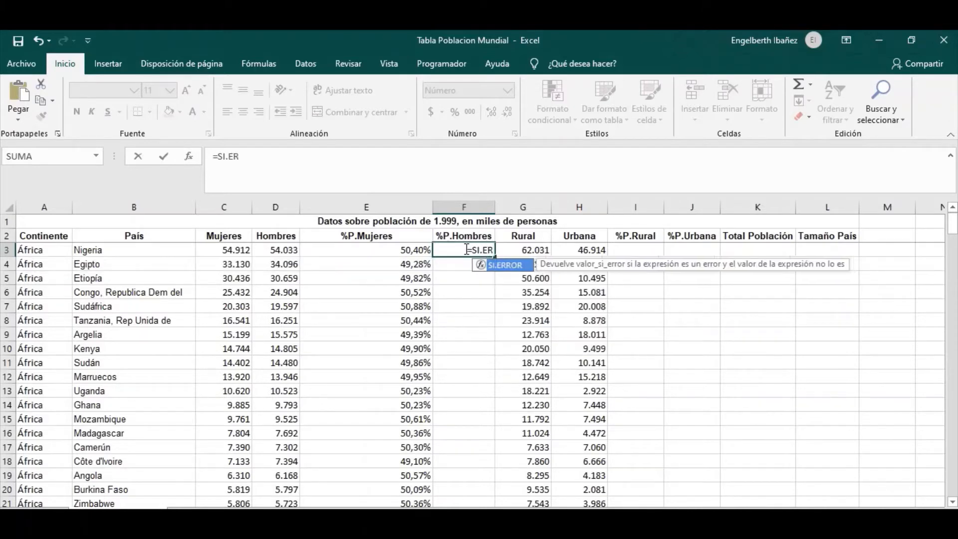
pyautogui.doubleClick(505, 265)
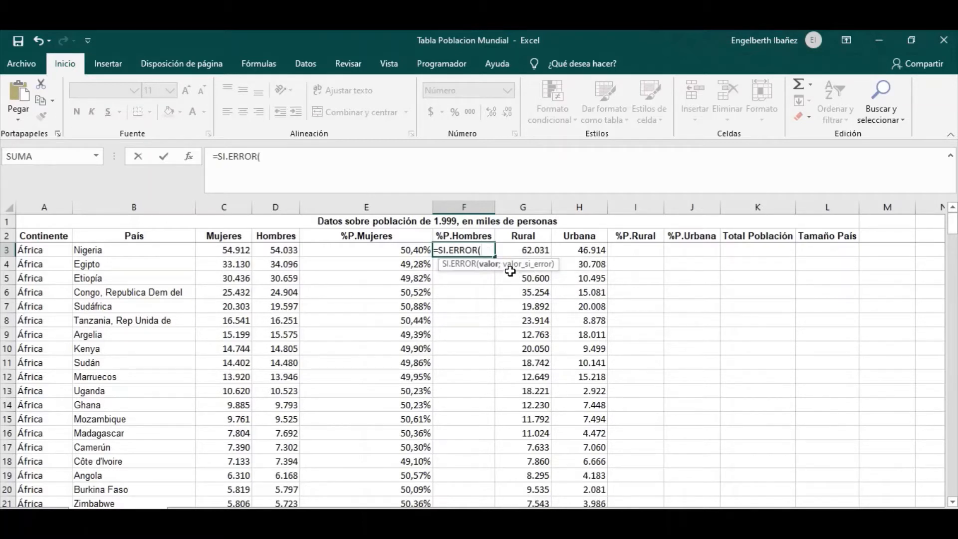
pyautogui.click(278, 252)
pyautogui.write('/')
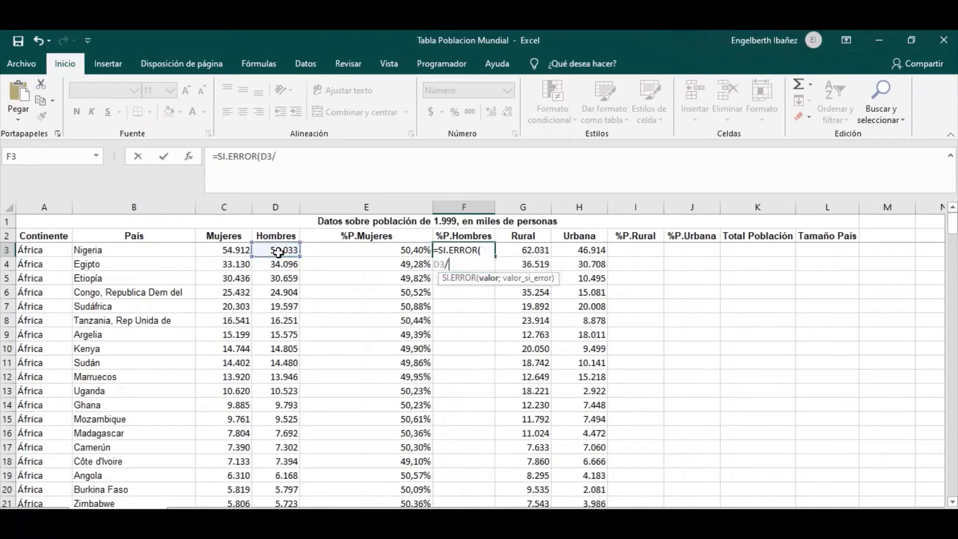
pyautogui.write('(')
pyautogui.click(234, 251)
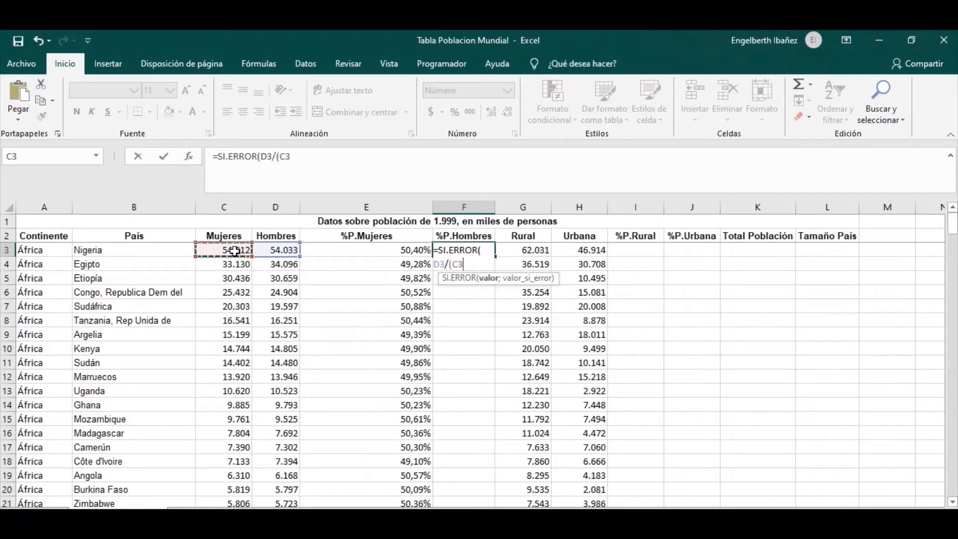
pyautogui.write('+')
pyautogui.click(265, 251)
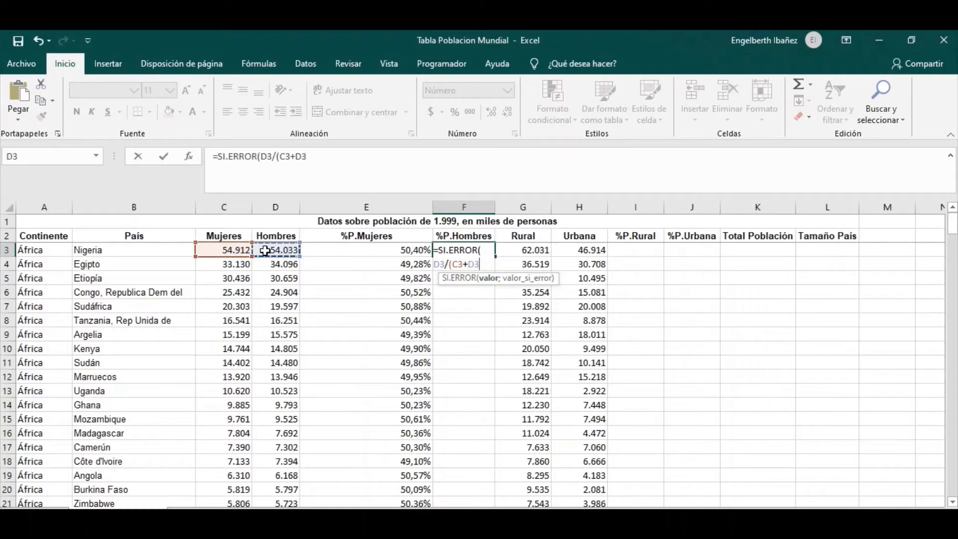
pyautogui.write(');')
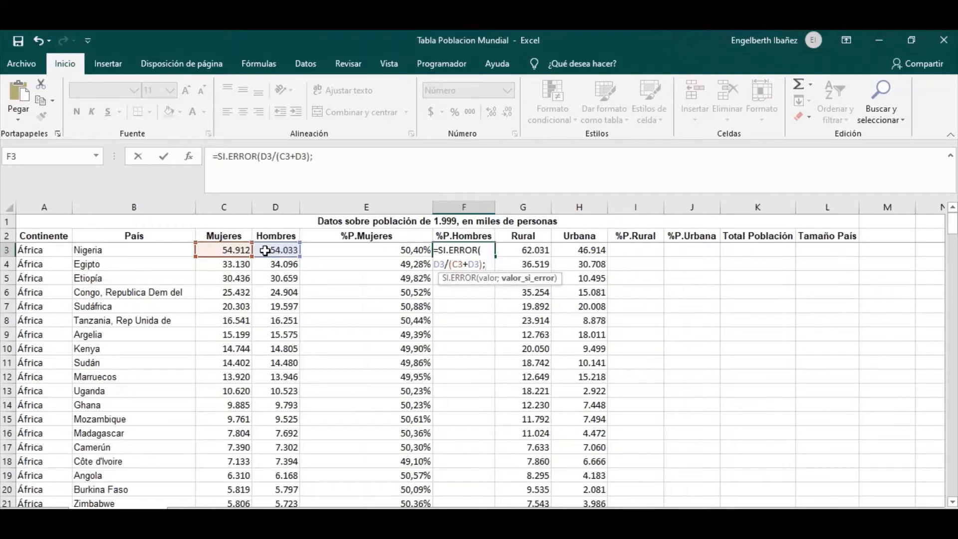
# Complete the F3 SI.ERROR formula with "DATO NO ENCONTRADO" as the text returned on error and enter it.
pyautogui.write('"DAT')
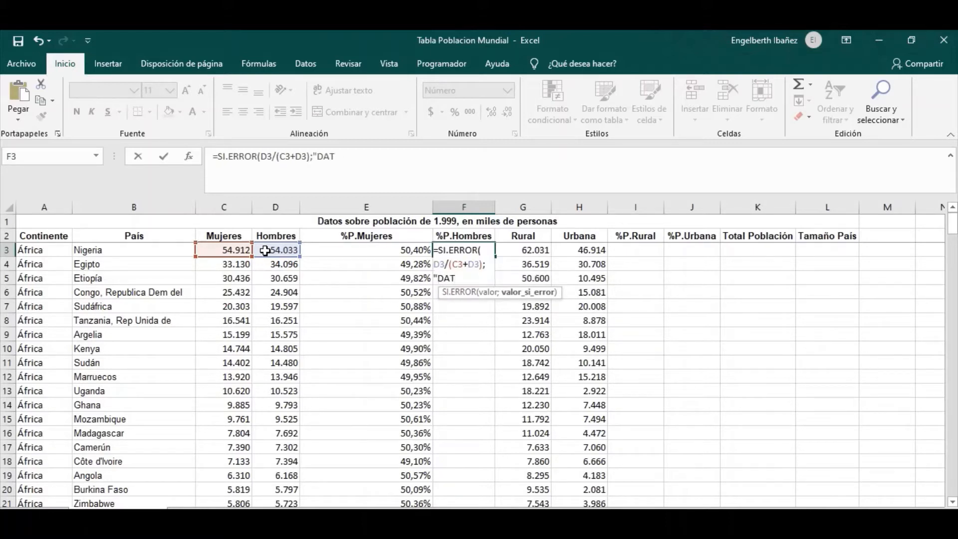
pyautogui.write('O NO ENC')
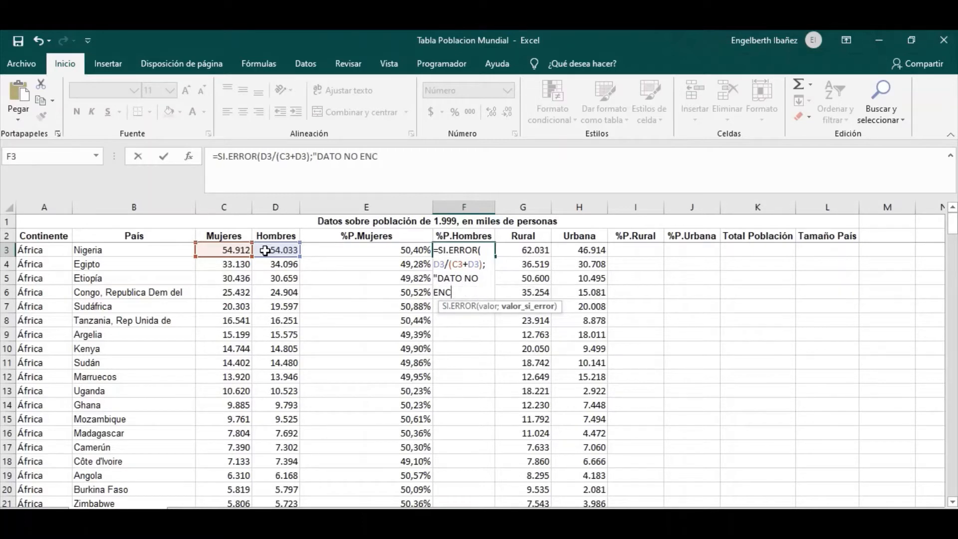
pyautogui.write('ONTRADO')
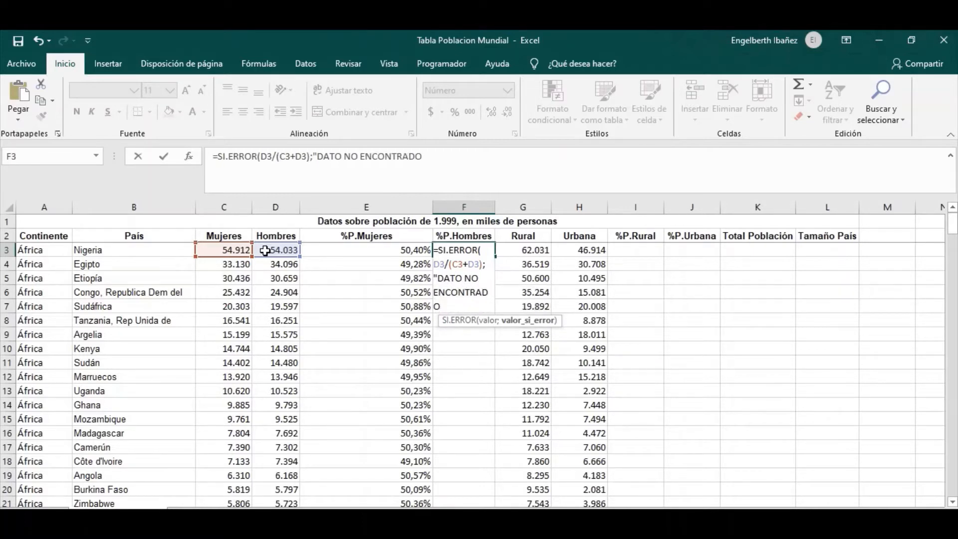
pyautogui.write('"')
pyautogui.write(')')
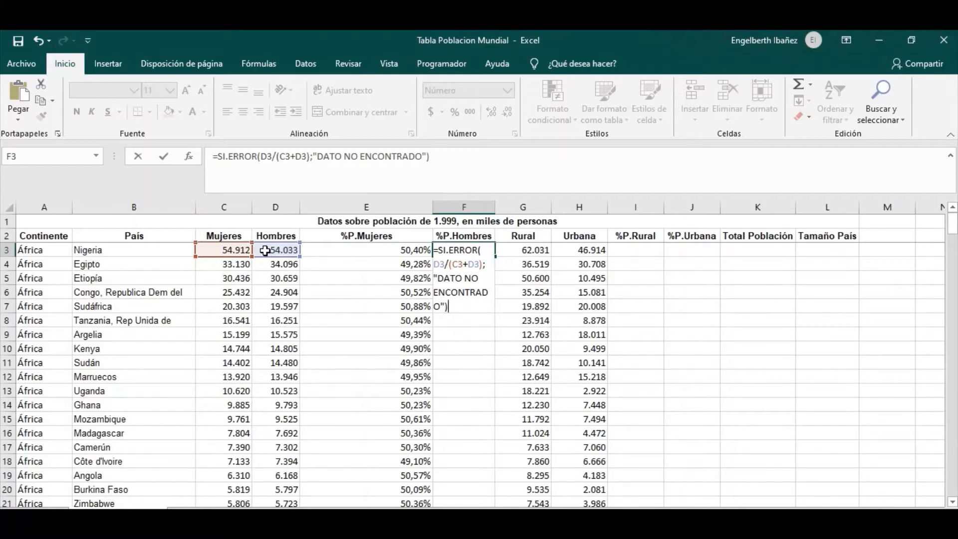
pyautogui.press('Return')
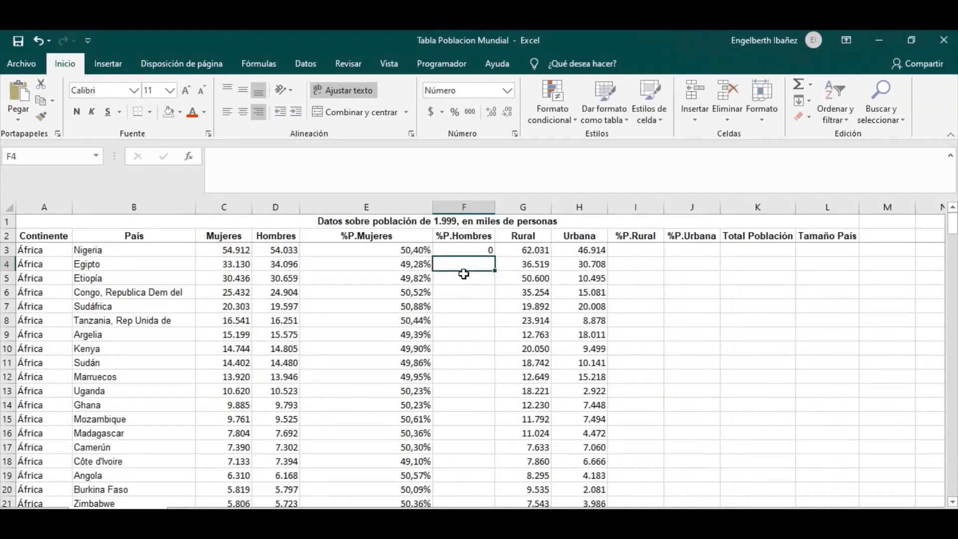
# Format F3 as Porcentaje with two decimals and fill it down the %P.Hombres column through Tokelau in row 225.
pyautogui.click(466, 251)
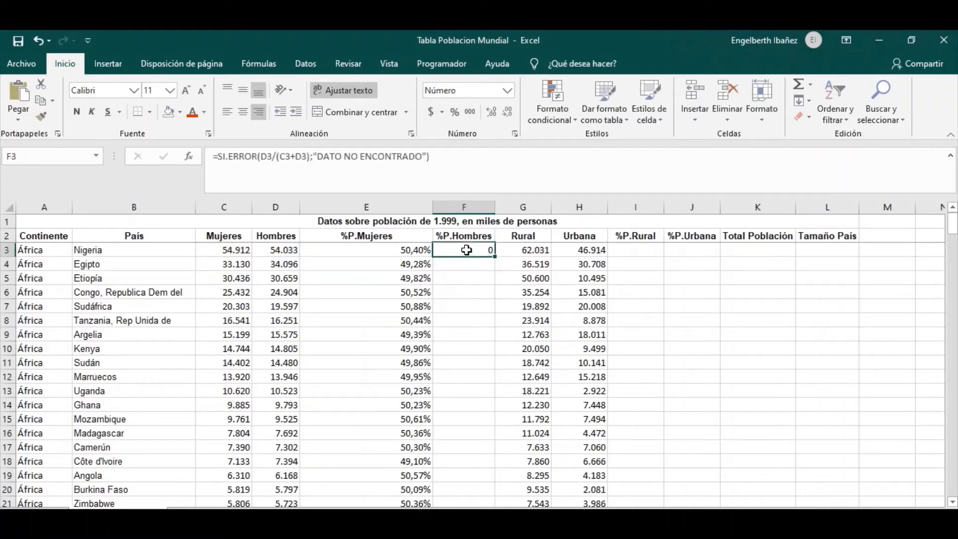
pyautogui.click(507, 92)
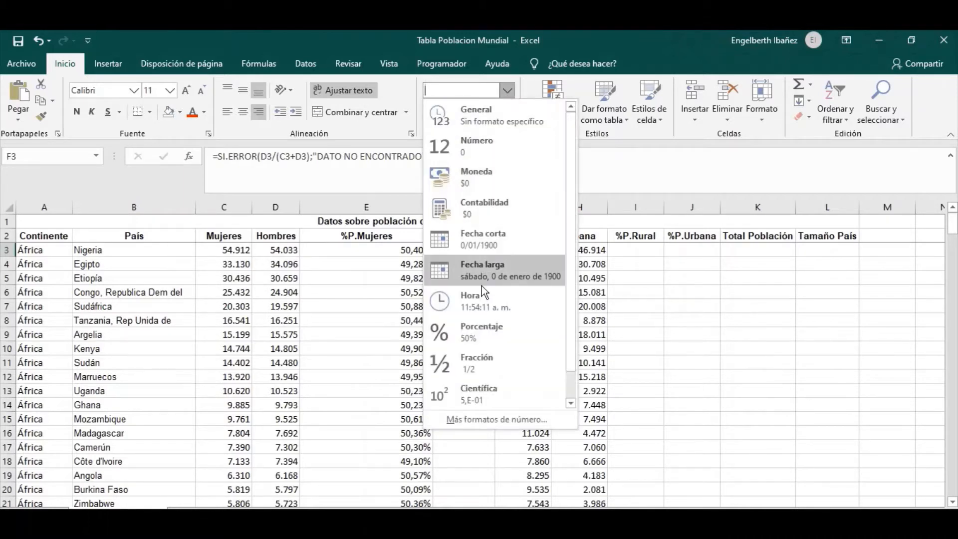
pyautogui.click(471, 332)
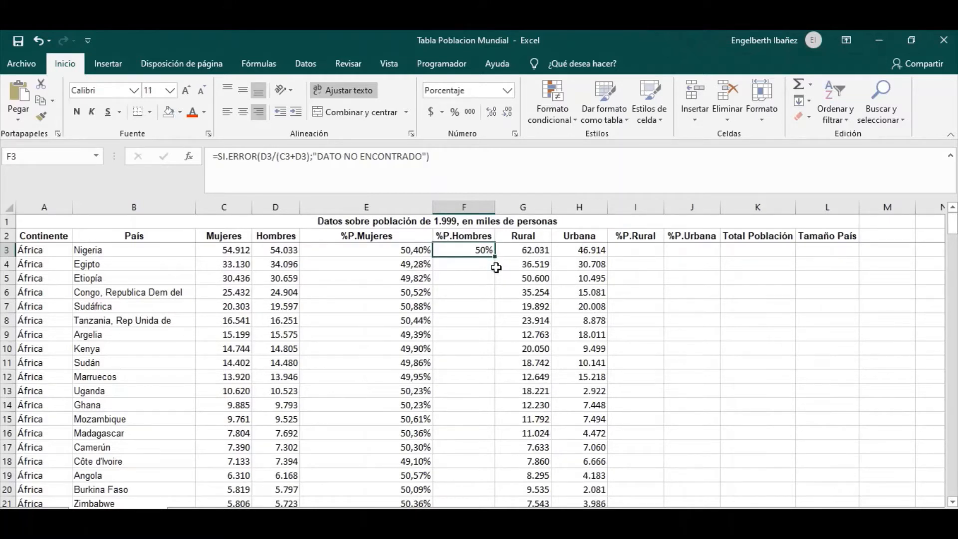
pyautogui.click(493, 111)
pyautogui.click(493, 111)
pyautogui.moveTo(495, 256); pyautogui.dragTo(480, 451)
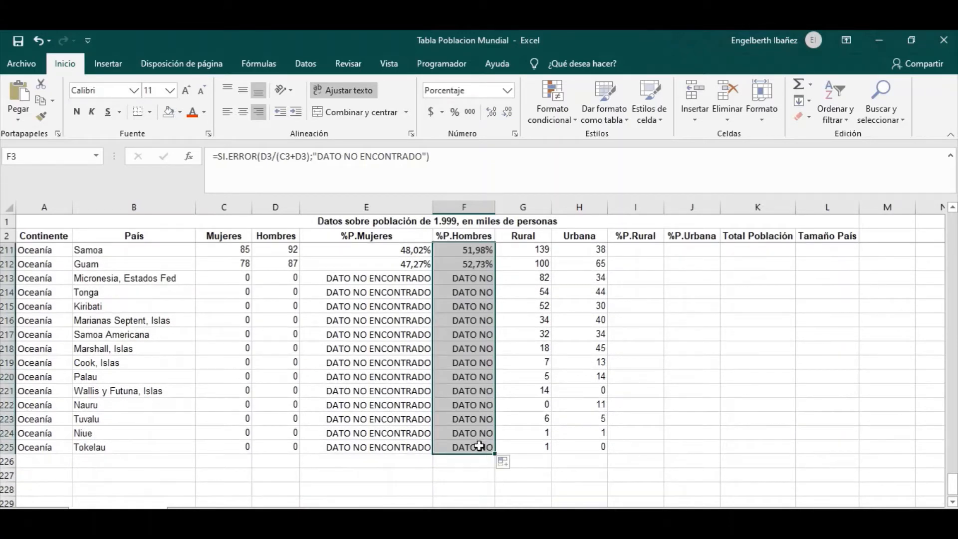
# Widen the %P.Hombres column until the full DATO NO ENCONTRADO text fits on one line.
pyautogui.moveTo(494, 205); pyautogui.dragTo(519, 205)
pyautogui.scroll(20, 545, 349)
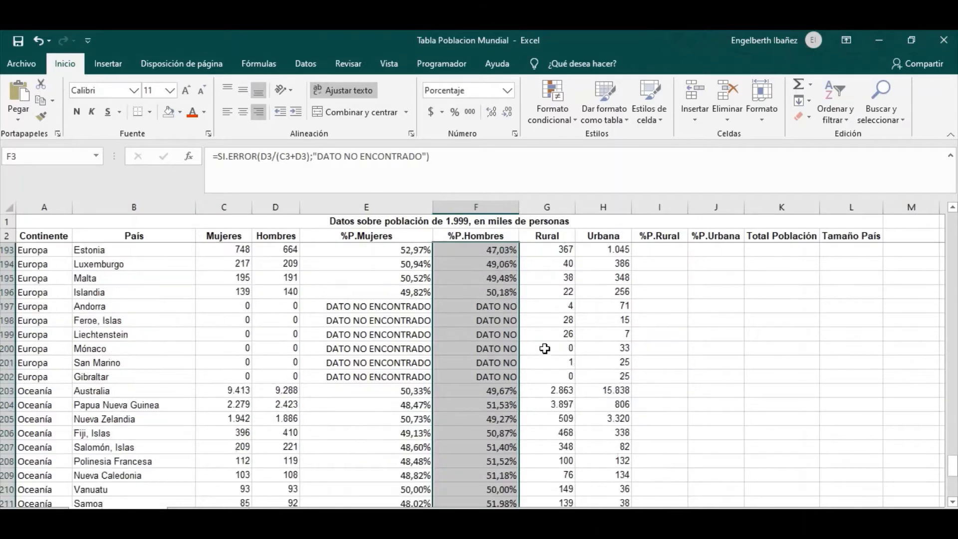
pyautogui.scroll(20, 544, 337)
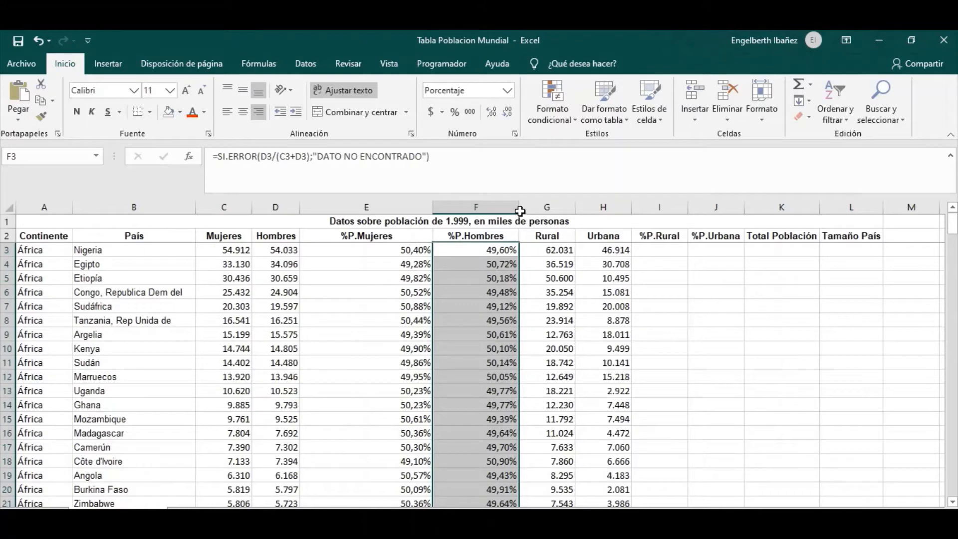
pyautogui.moveTo(520, 210); pyautogui.dragTo(551, 218)
pyautogui.scroll(-17, 606, 335)
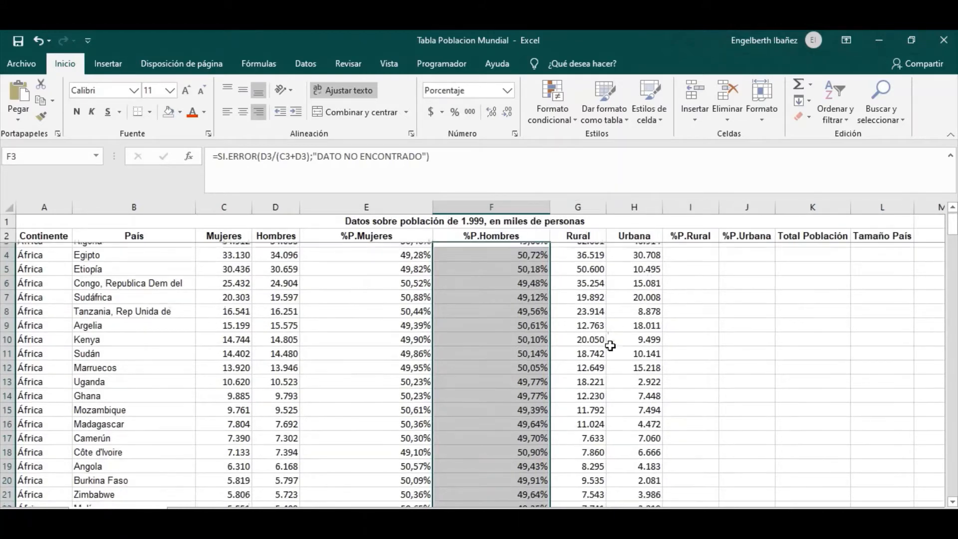
pyautogui.scroll(-5, 606, 333)
pyautogui.scroll(20, 606, 334)
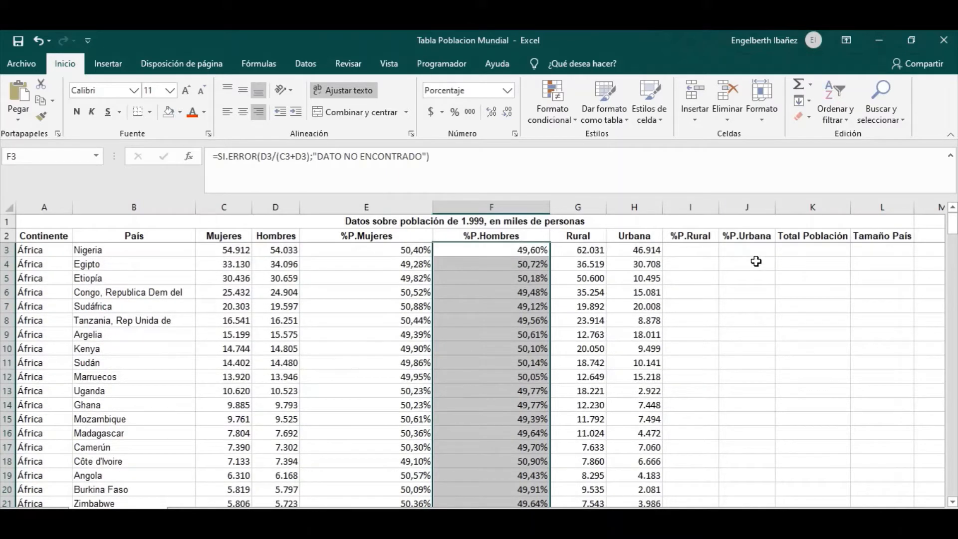
# Start Nigeria's %P.Rural formula in I3 with SI.ERROR, using G3/(G3+H3) as its value argument.
pyautogui.click(707, 248)
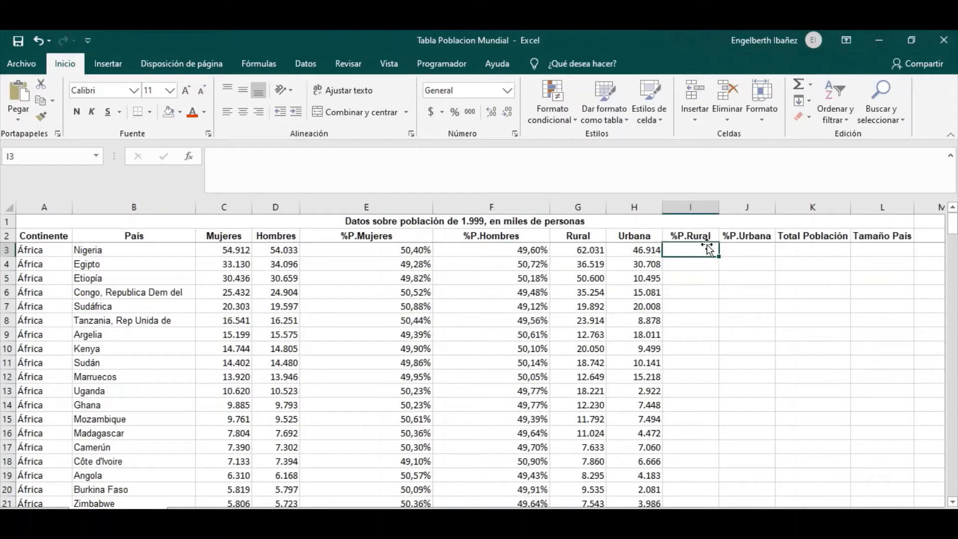
pyautogui.write('=SI')
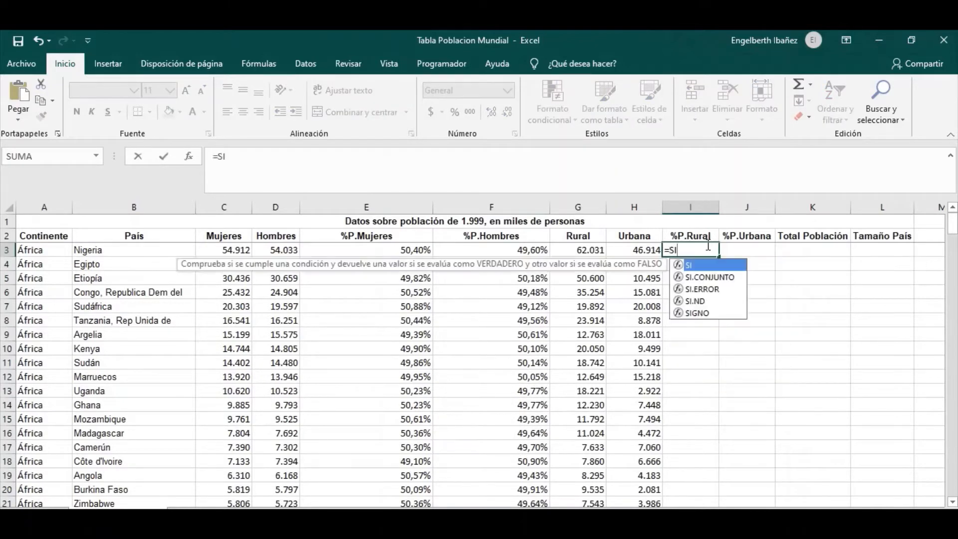
pyautogui.write('.ERROR')
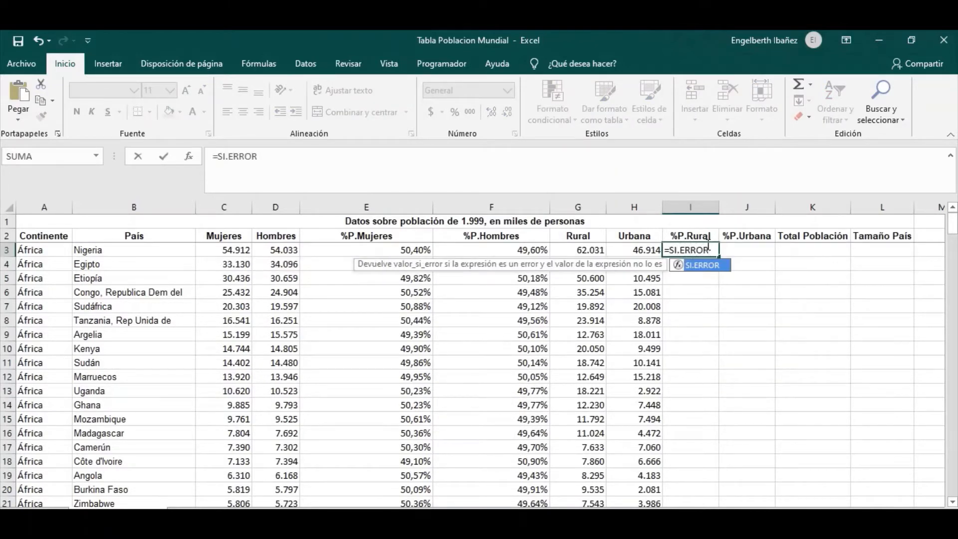
pyautogui.write('(')
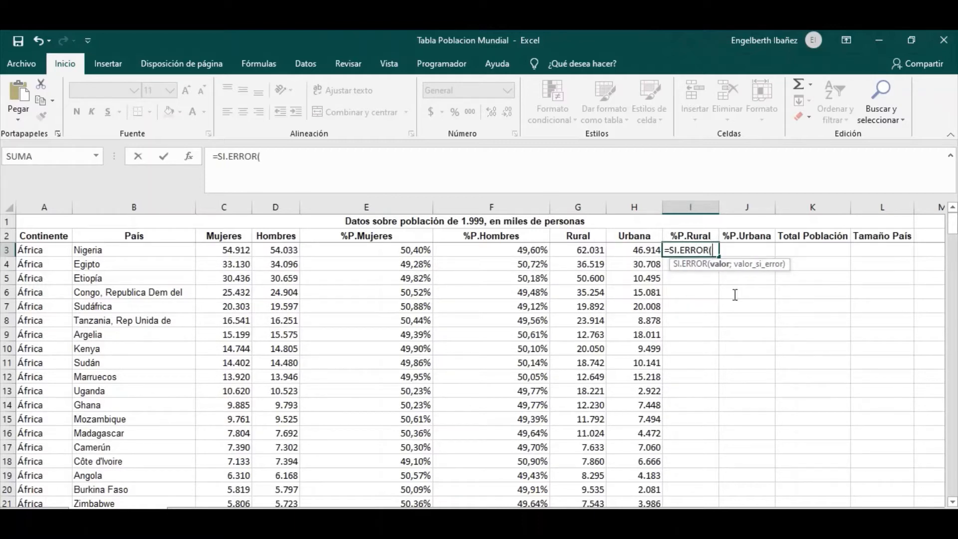
pyautogui.click(583, 252)
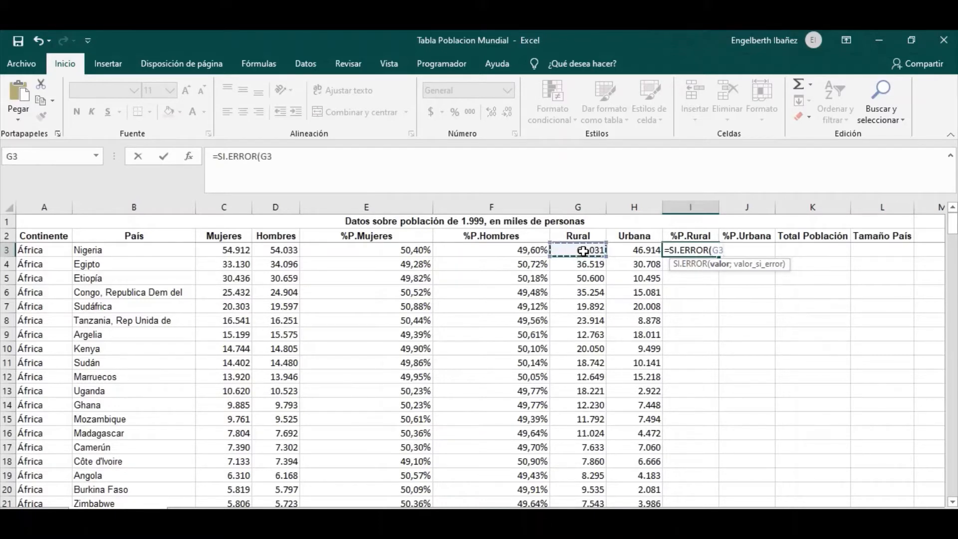
pyautogui.write('/(')
pyautogui.click(582, 251)
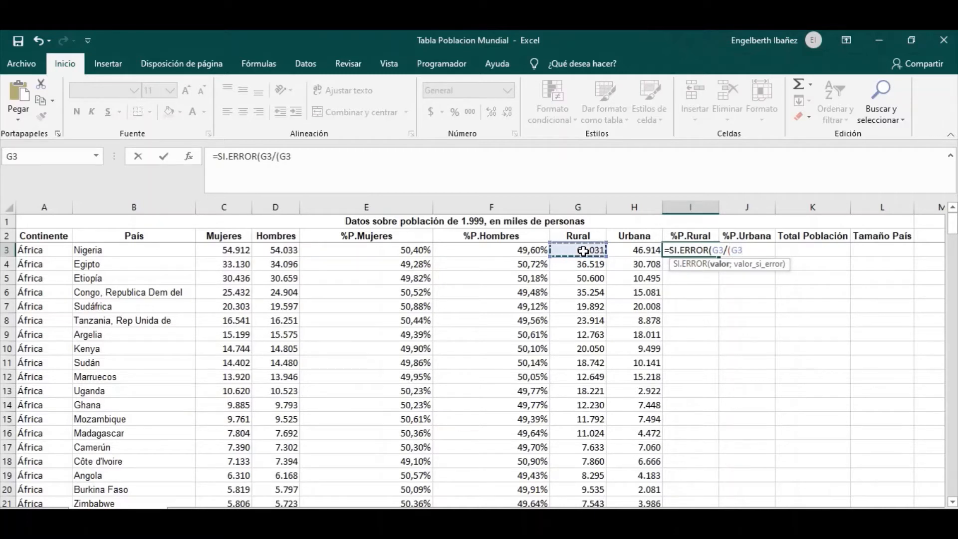
pyautogui.write('+')
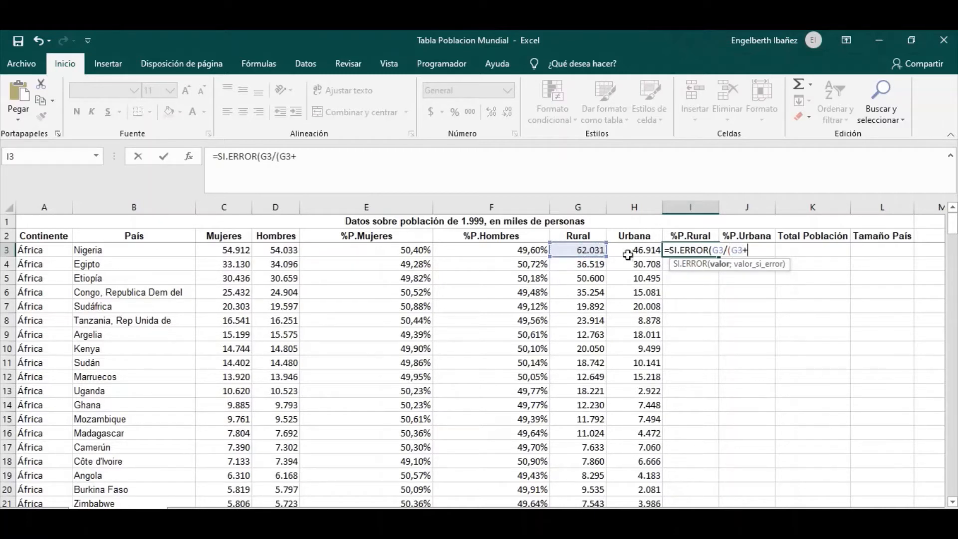
pyautogui.click(629, 255)
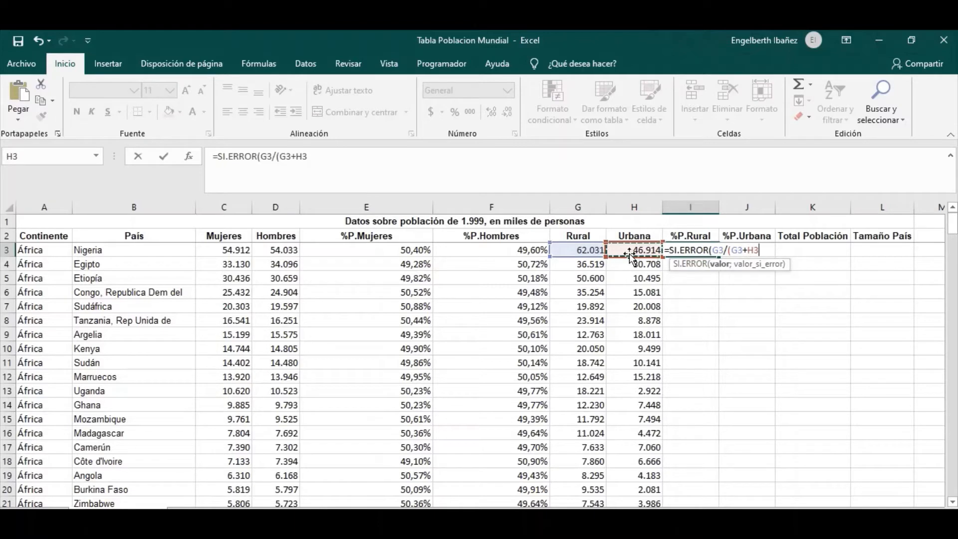
pyautogui.write(');"')
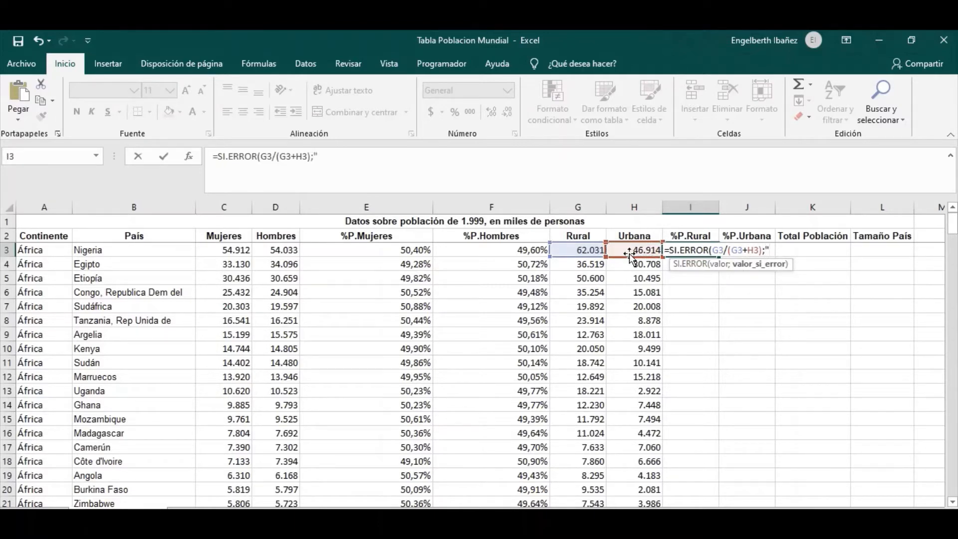
# Finish the I3 formula with "DATO NO ENCONTRADO" as its error text and enter it.
pyautogui.write('DATO NO')
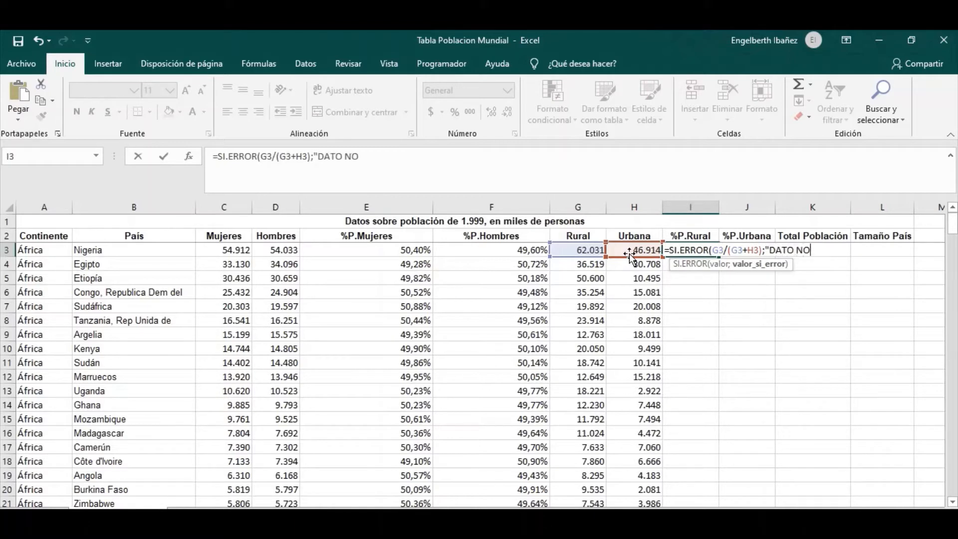
pyautogui.write(' ENCONTRADO')
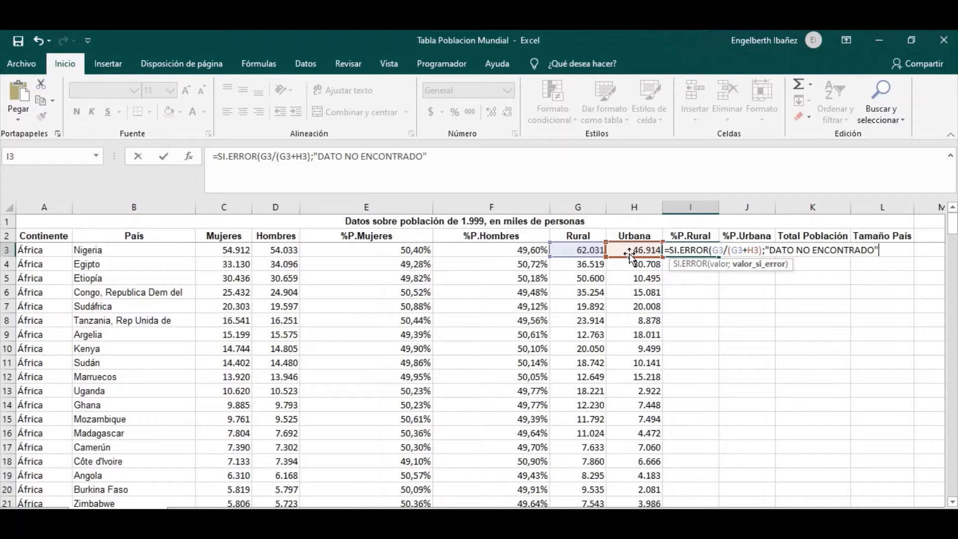
pyautogui.write('")')
pyautogui.press('Return')
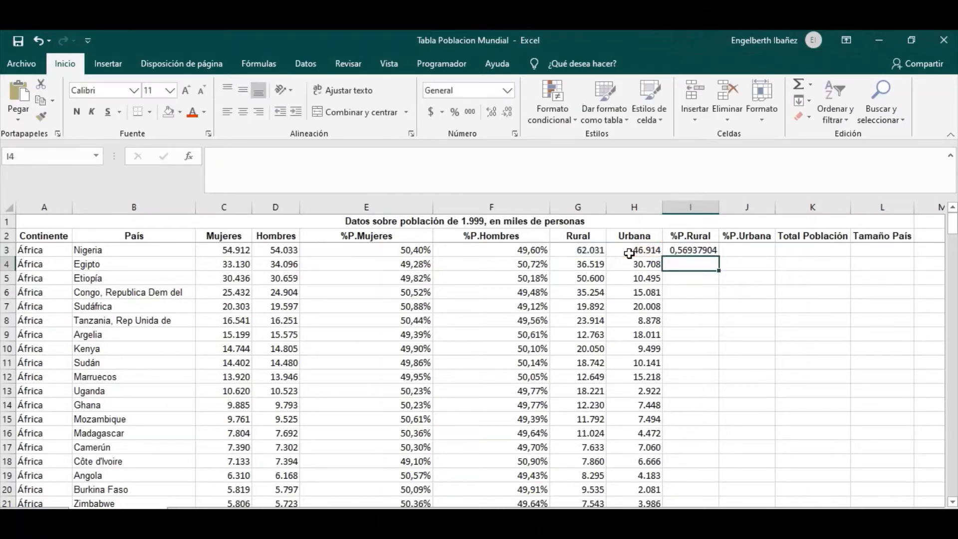
# Format I3 as Porcentaje with two decimals and fill it down the %P.Rural column through Tokelau in row 225.
pyautogui.click(698, 252)
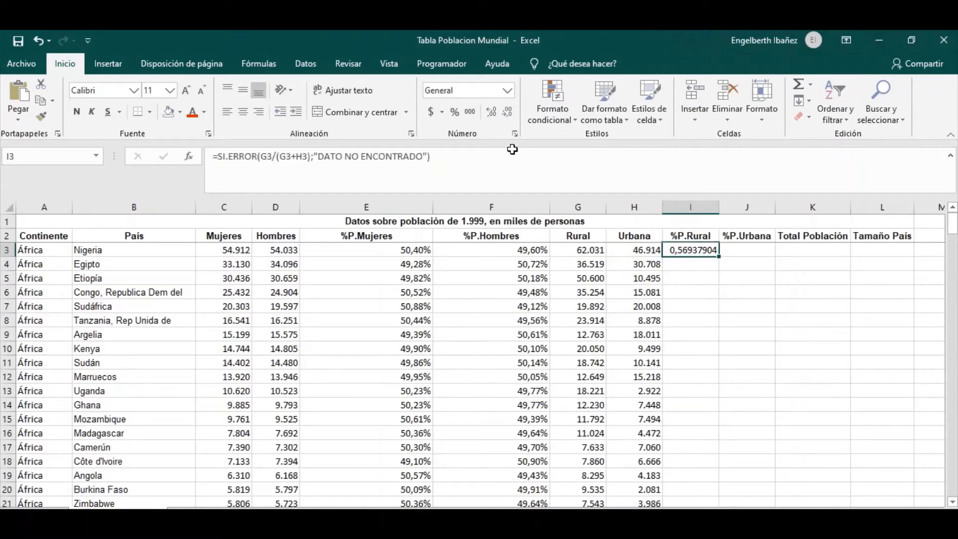
pyautogui.click(507, 92)
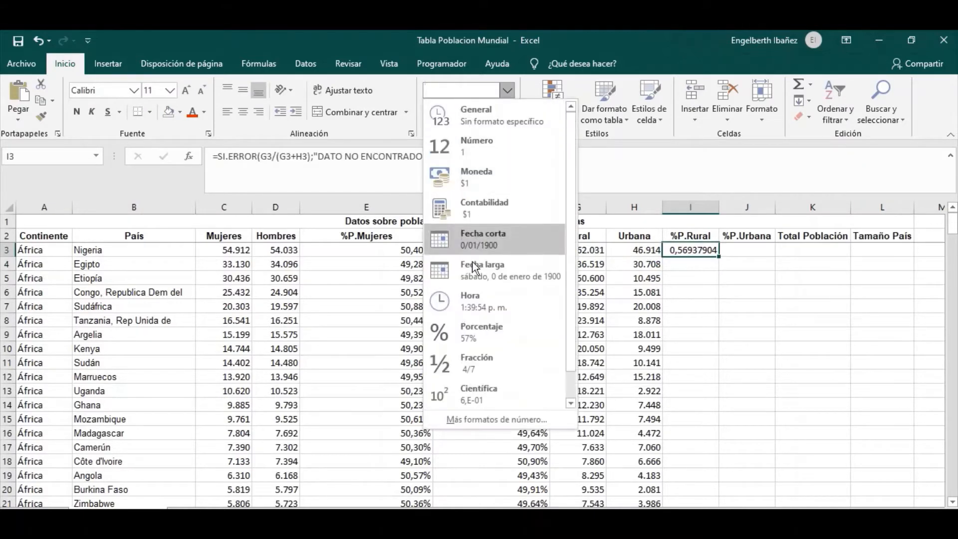
pyautogui.click(464, 329)
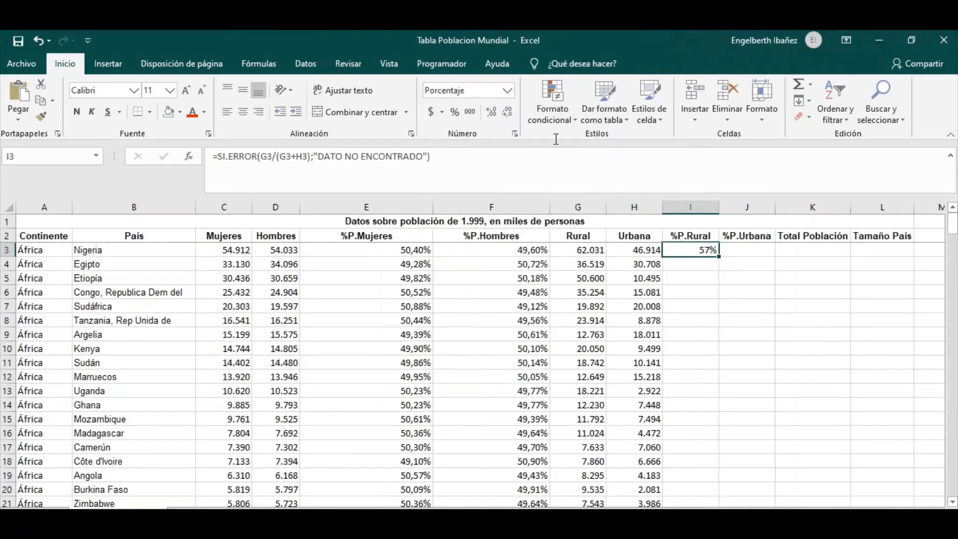
pyautogui.click(493, 114)
pyautogui.click(493, 114)
pyautogui.moveTo(718, 259); pyautogui.dragTo(714, 457)
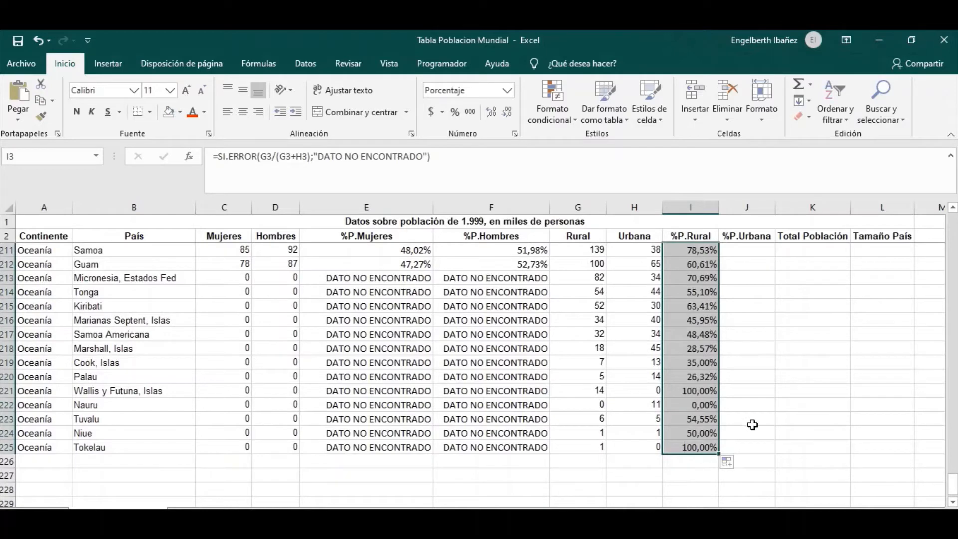
# Look through the %P.Rural results, comparing them with the Rural and Urbana values in rows lacking women and men data.
pyautogui.scroll(20, 753, 421)
pyautogui.scroll(20, 760, 417)
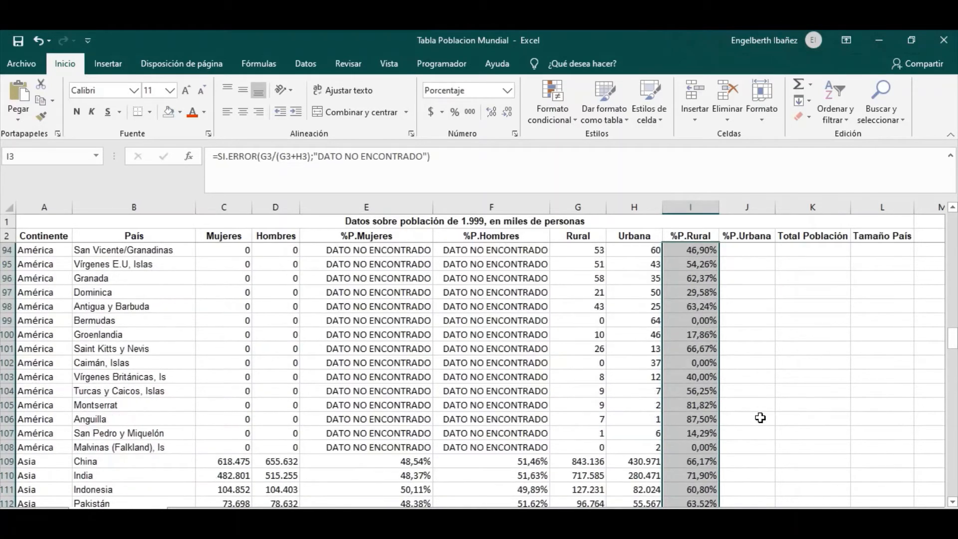
pyautogui.scroll(2, 760, 415)
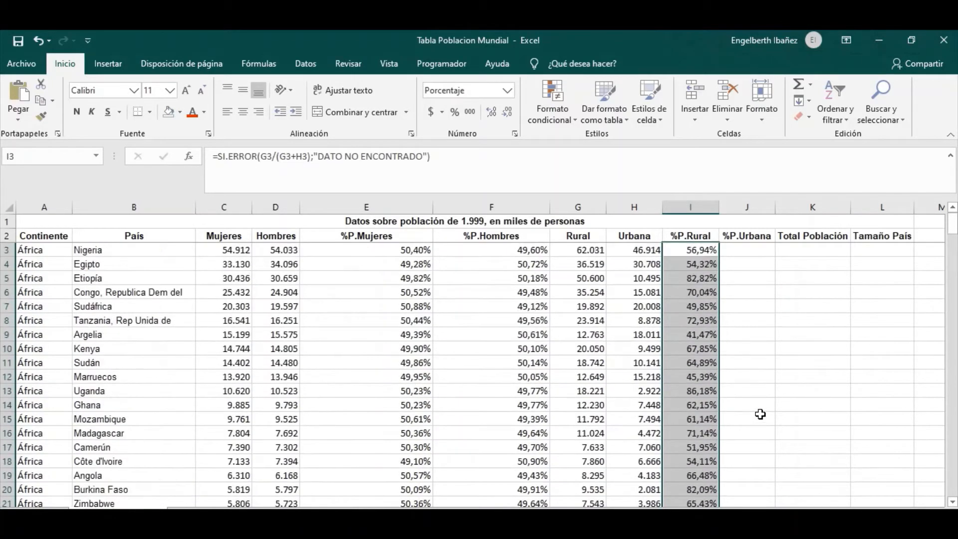
pyautogui.scroll(-4, 697, 383)
pyautogui.scroll(-9, 695, 384)
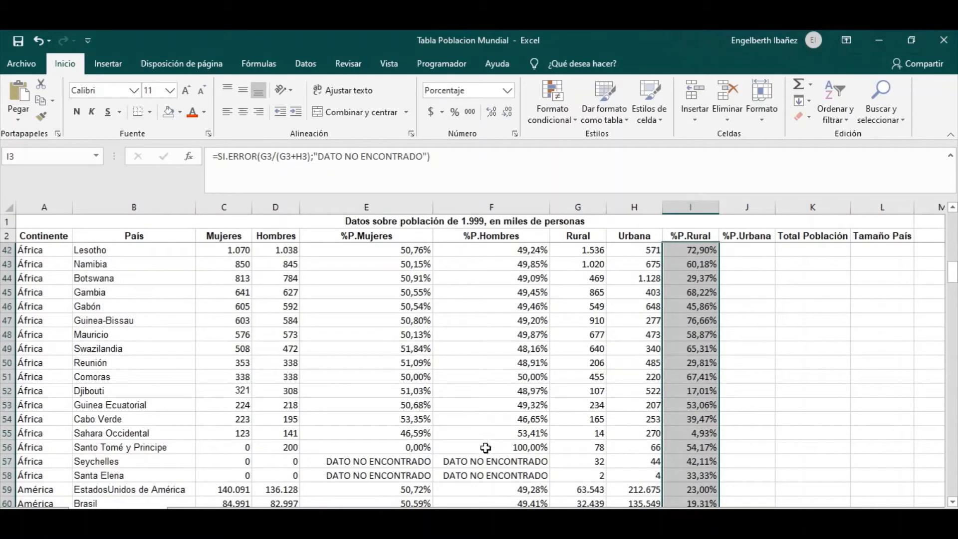
pyautogui.scroll(-3, 760, 404)
pyautogui.scroll(-5, 759, 405)
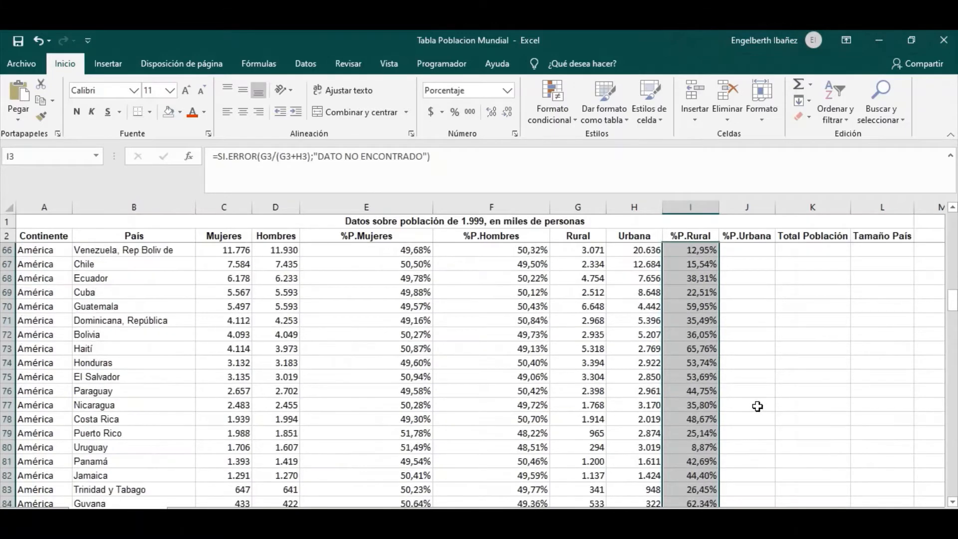
pyautogui.scroll(-5, 756, 405)
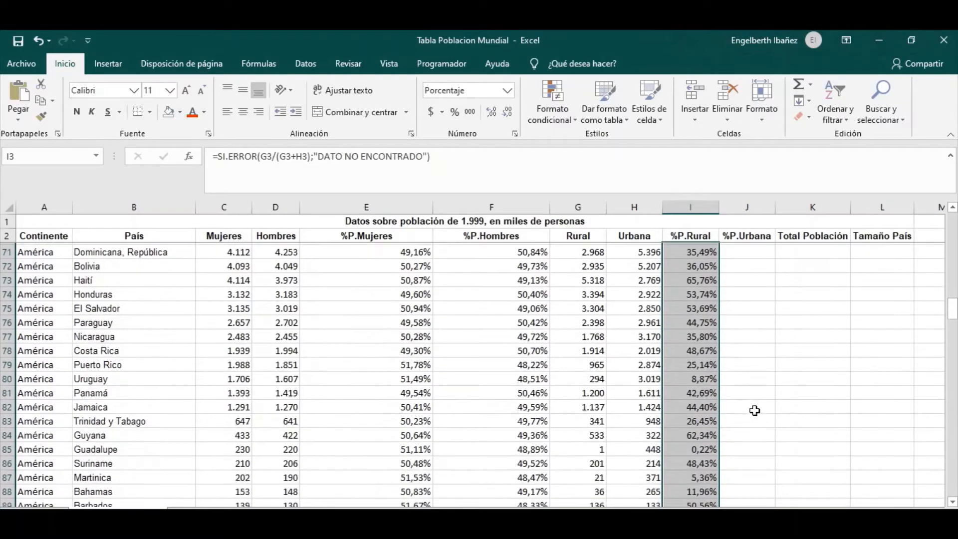
pyautogui.scroll(-6, 628, 408)
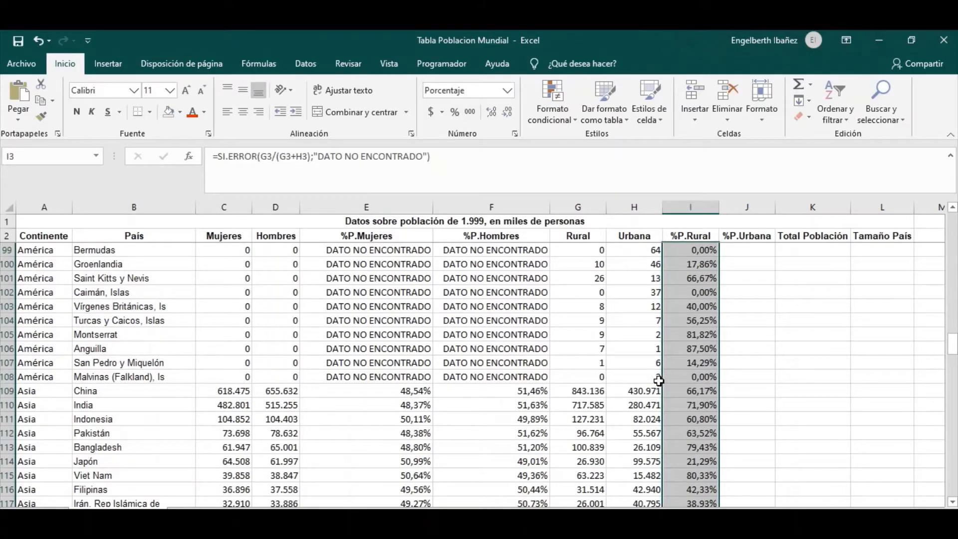
# Examine the Rural, Urbana and %P.Rural cells of the Malvinas (Falkland) row to check how its percentage is calculated.
pyautogui.scroll(-5, 660, 382)
pyautogui.scroll(5, 662, 383)
pyautogui.click(586, 378)
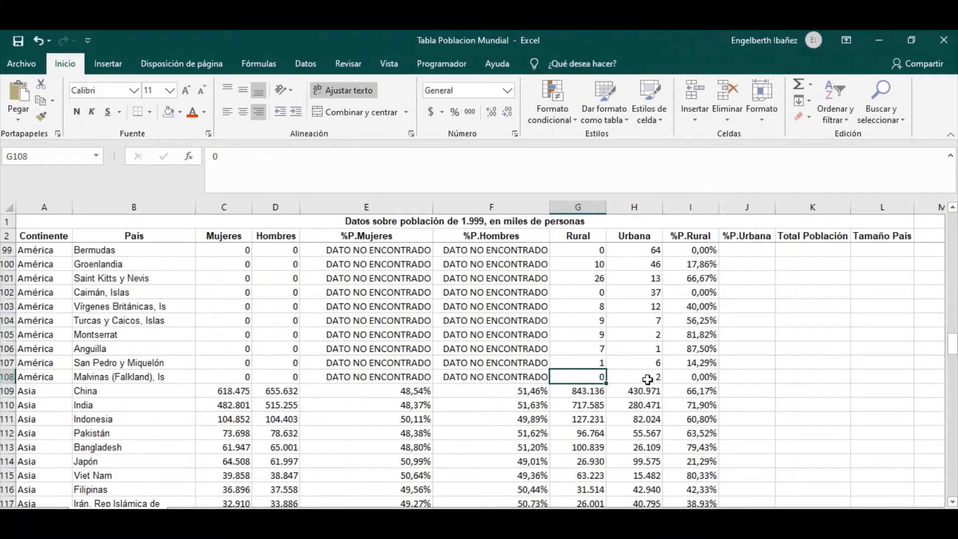
pyautogui.click(648, 379)
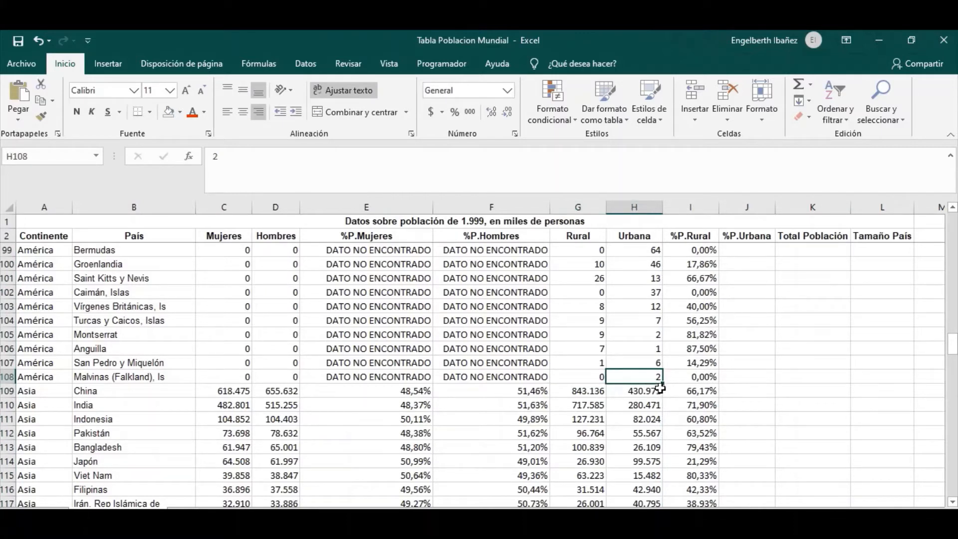
pyautogui.click(708, 381)
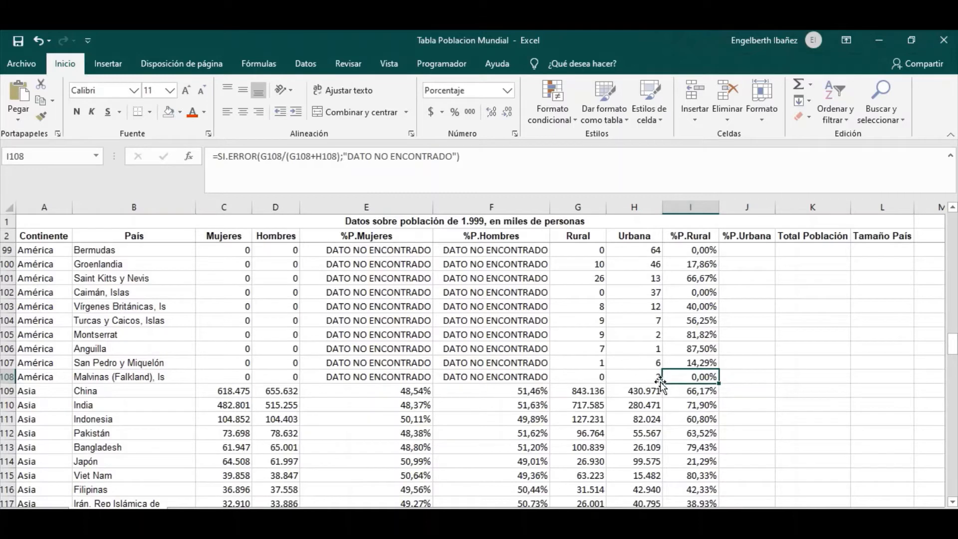
pyautogui.scroll(-11, 661, 383)
# Start Nigeria's %P.Urbana formula in J3 with SI.ERROR, dividing H3 by the sum of G3 and H3 as its value argument.
pyautogui.scroll(15, 664, 385)
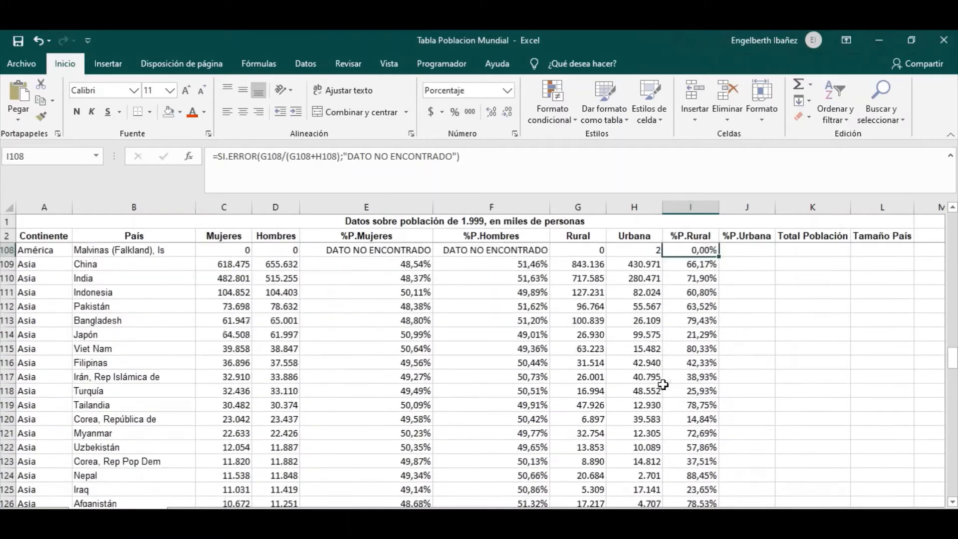
pyautogui.scroll(20, 665, 384)
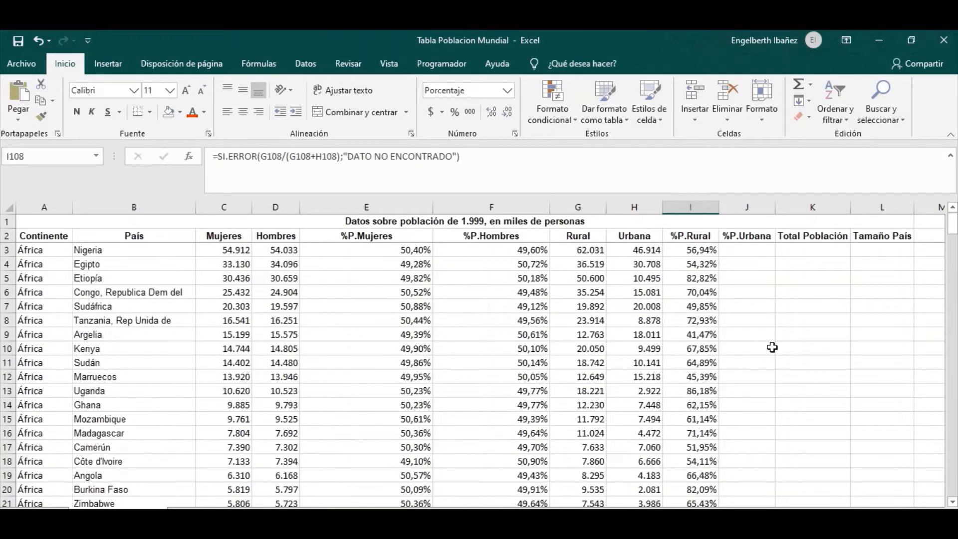
pyautogui.click(740, 252)
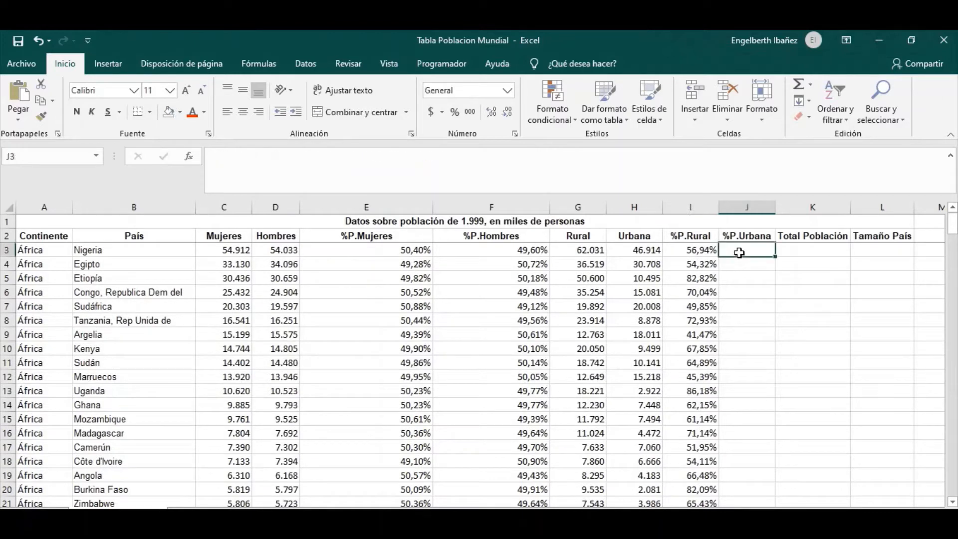
pyautogui.write('=')
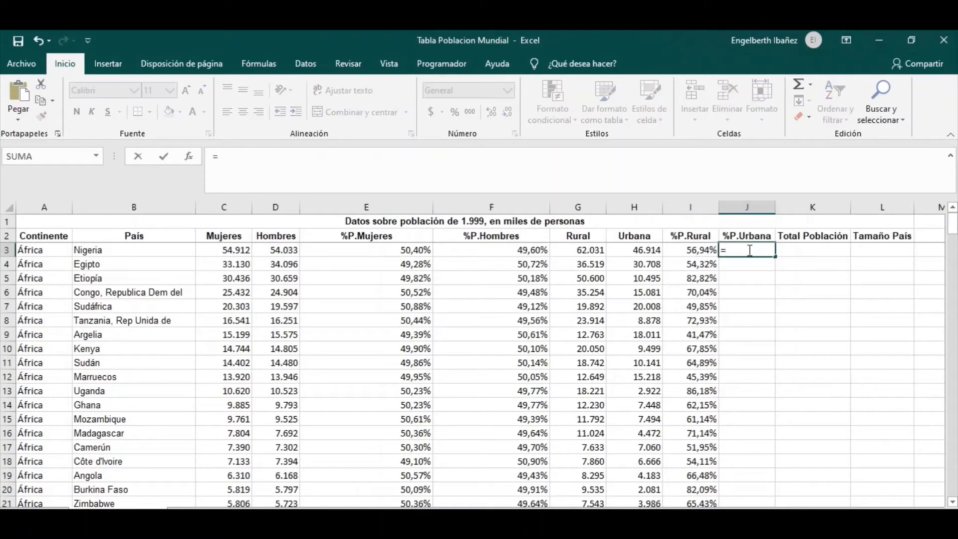
pyautogui.write('SI.ERR')
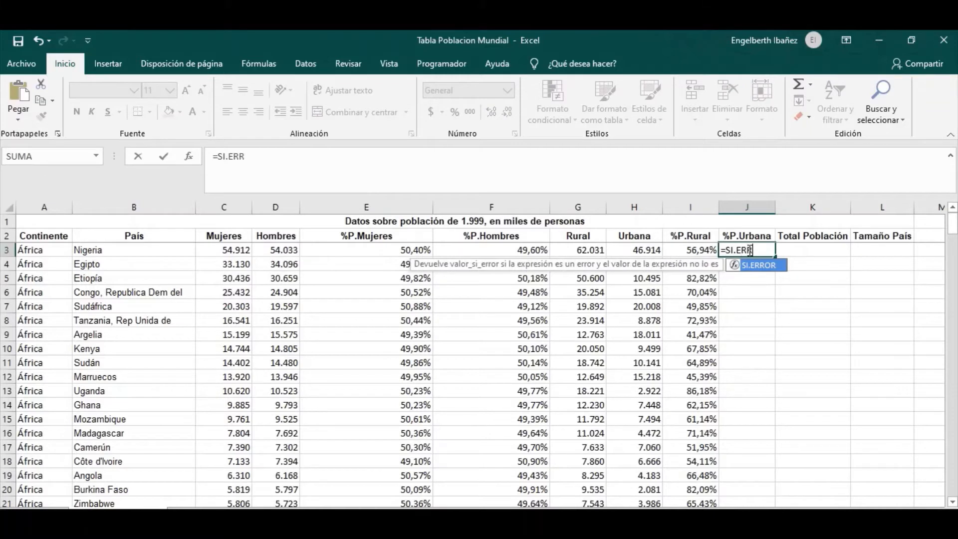
pyautogui.write('OR(')
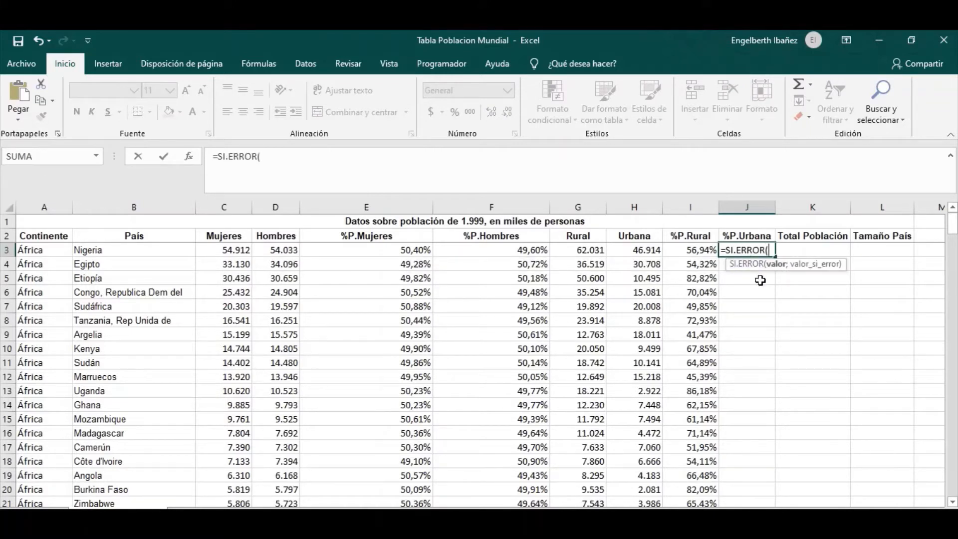
pyautogui.click(632, 249)
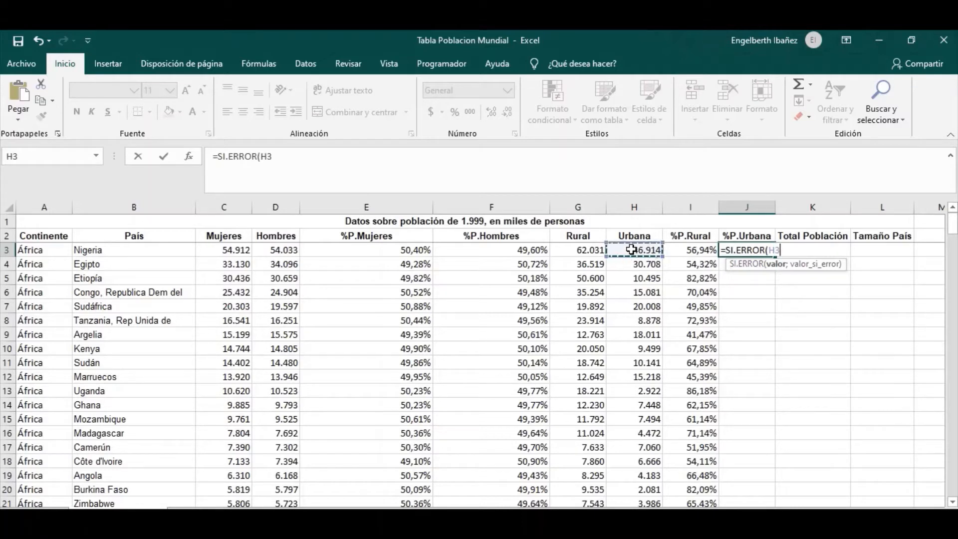
pyautogui.write('/')
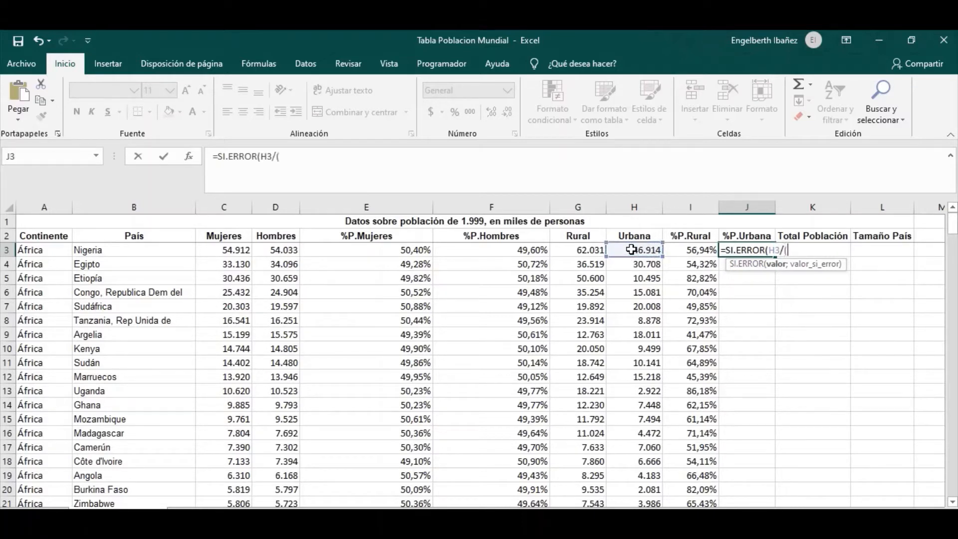
pyautogui.write('(')
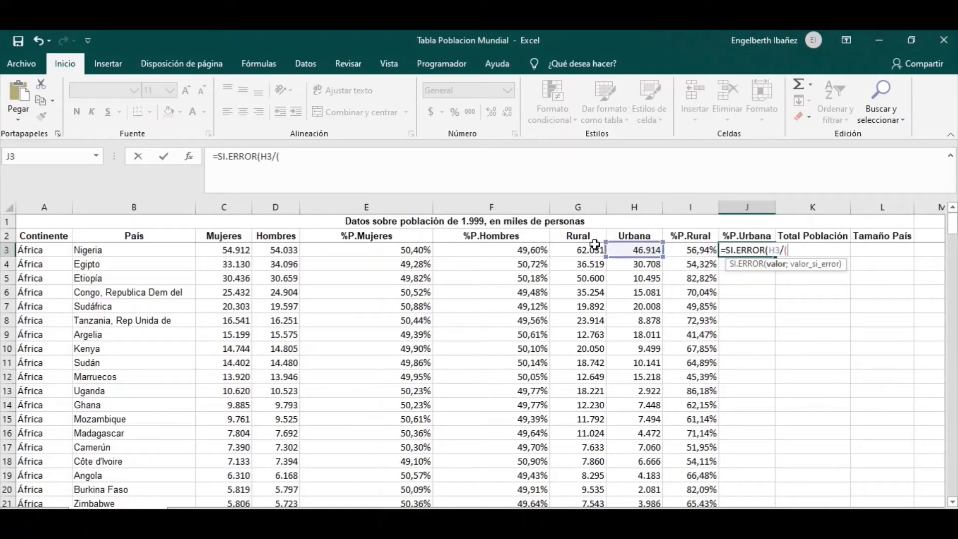
pyautogui.click(582, 250)
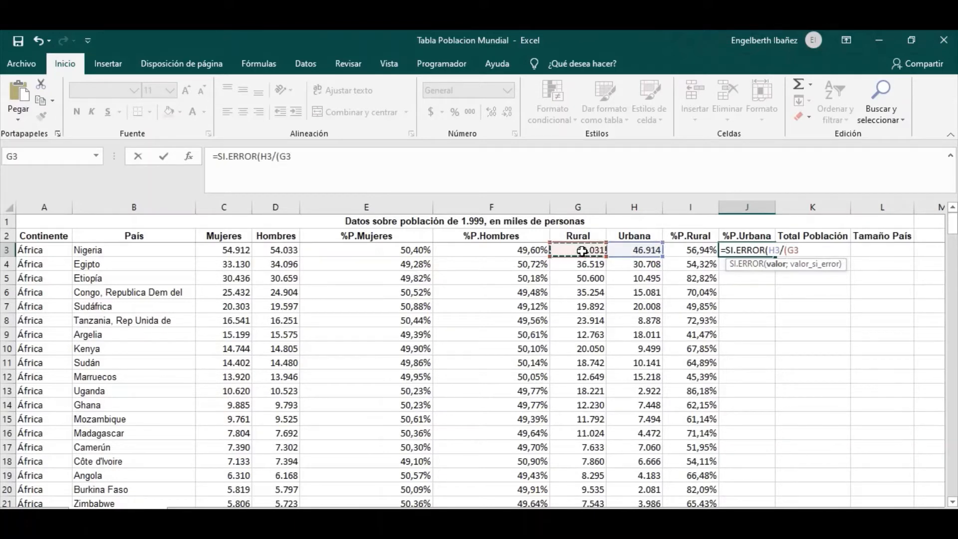
pyautogui.write('+')
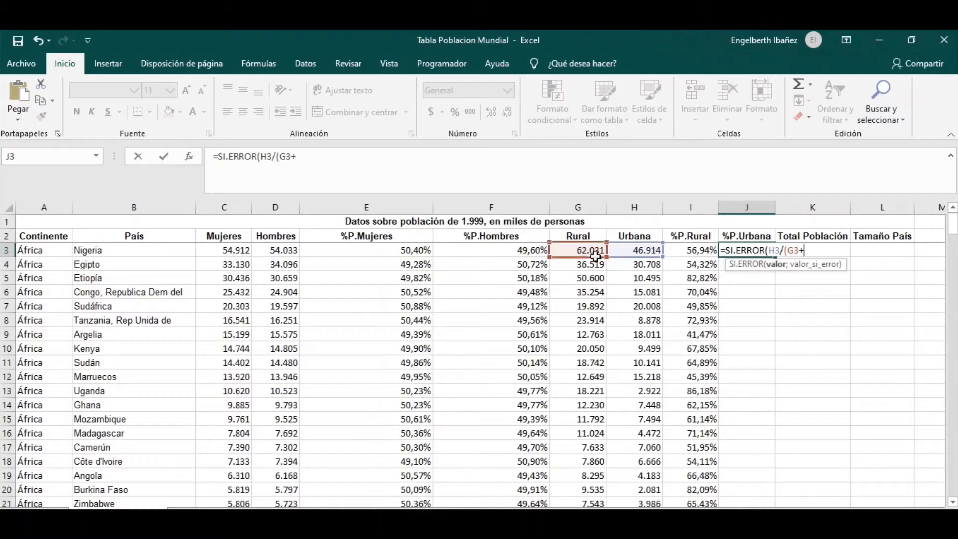
pyautogui.click(620, 252)
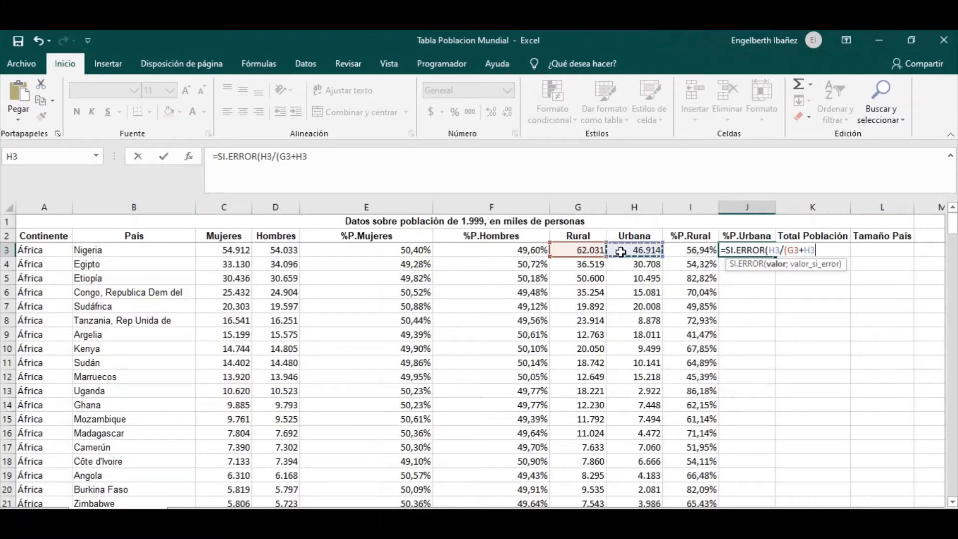
# Complete the J3 formula with "DATO NO ENCONTRADO" as the error text and enter it.
pyautogui.write(');"')
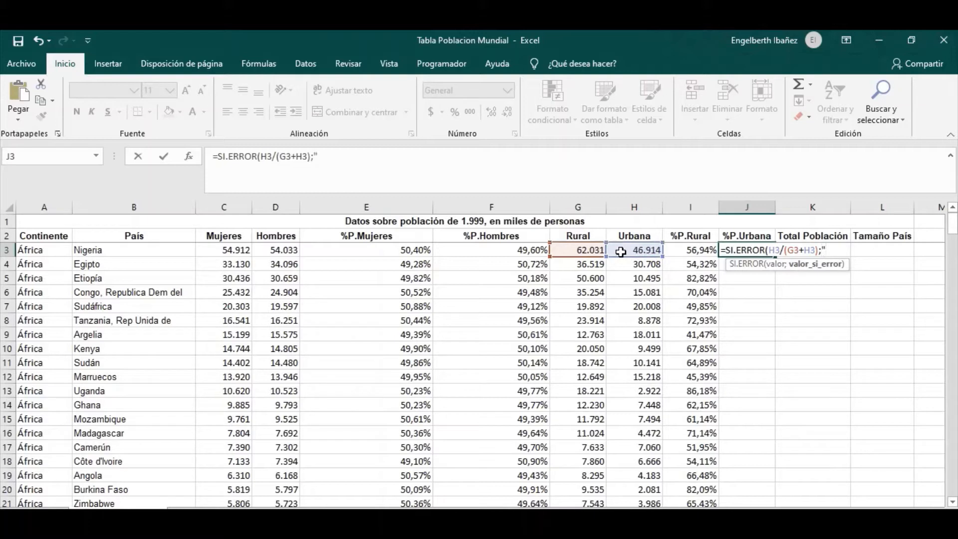
pyautogui.write('DATO NO')
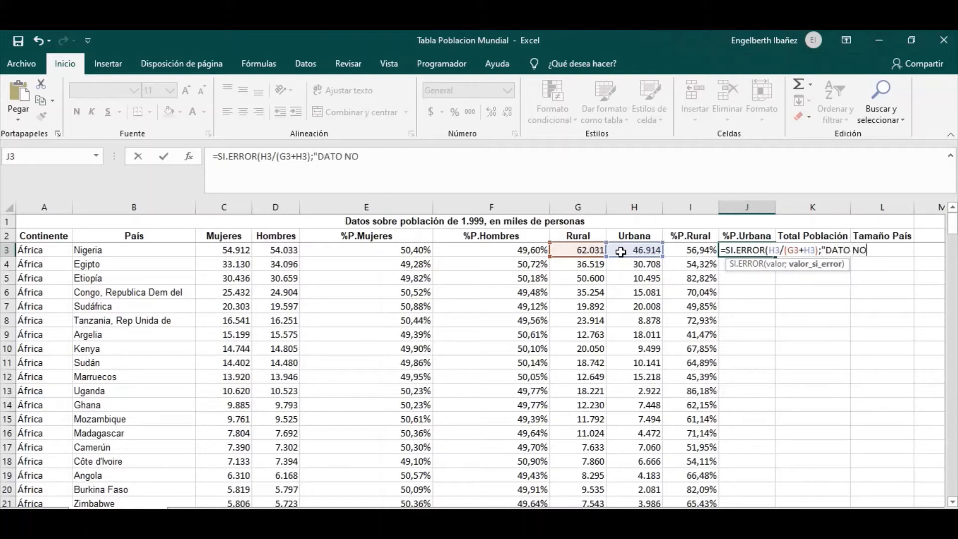
pyautogui.write(' ENCONTRA ')
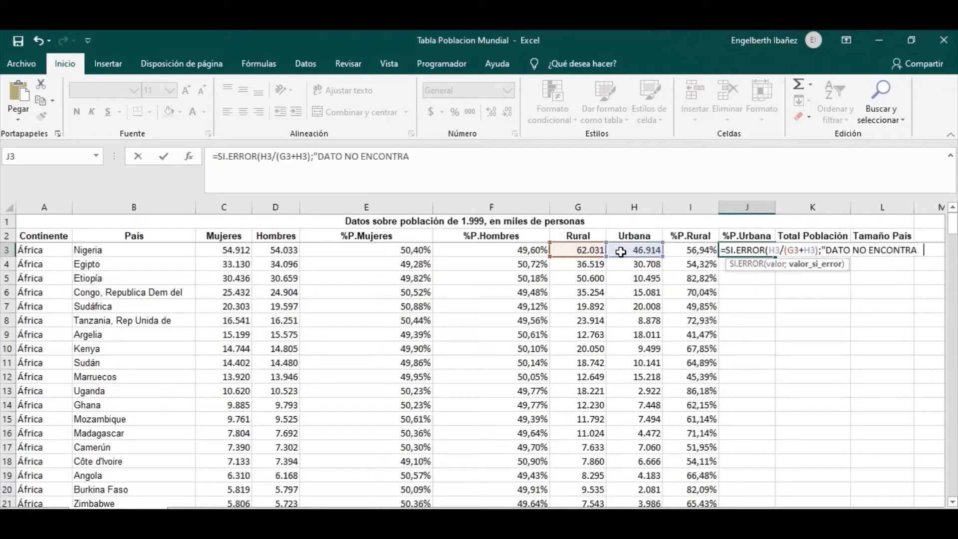
pyautogui.write('DO")')
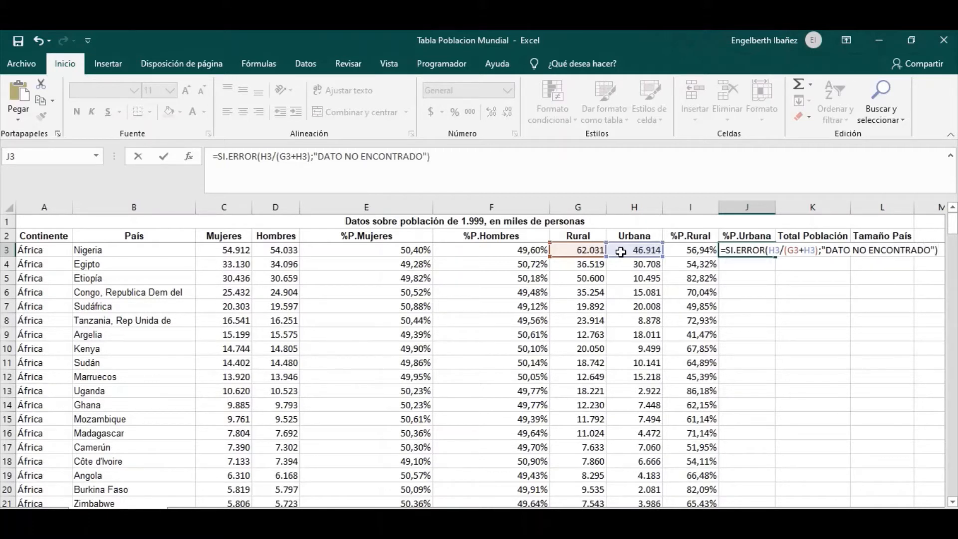
pyautogui.press('Return')
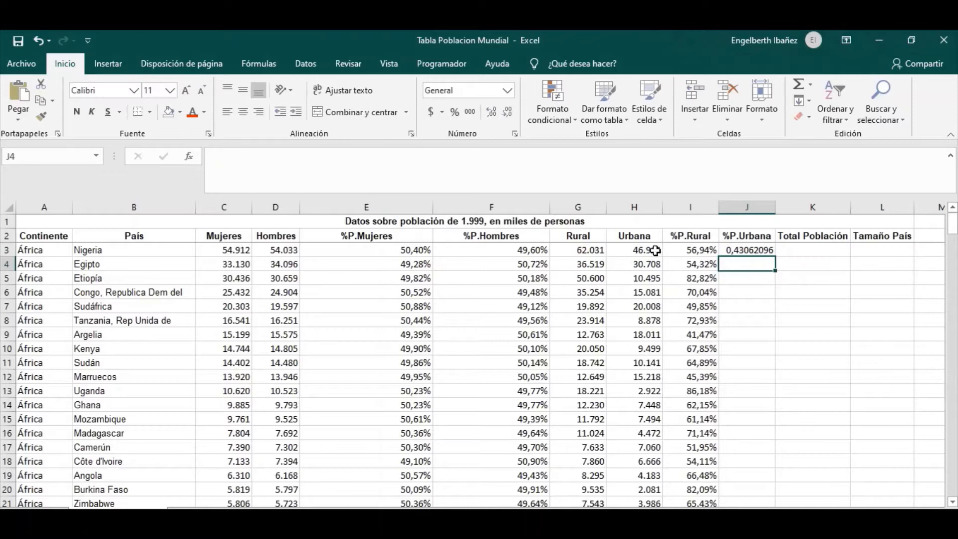
# Format J3 as Porcentaje with two decimals and fill it down the %P.Urbana column through Tokelau in row 225.
pyautogui.click(736, 248)
pyautogui.click(508, 88)
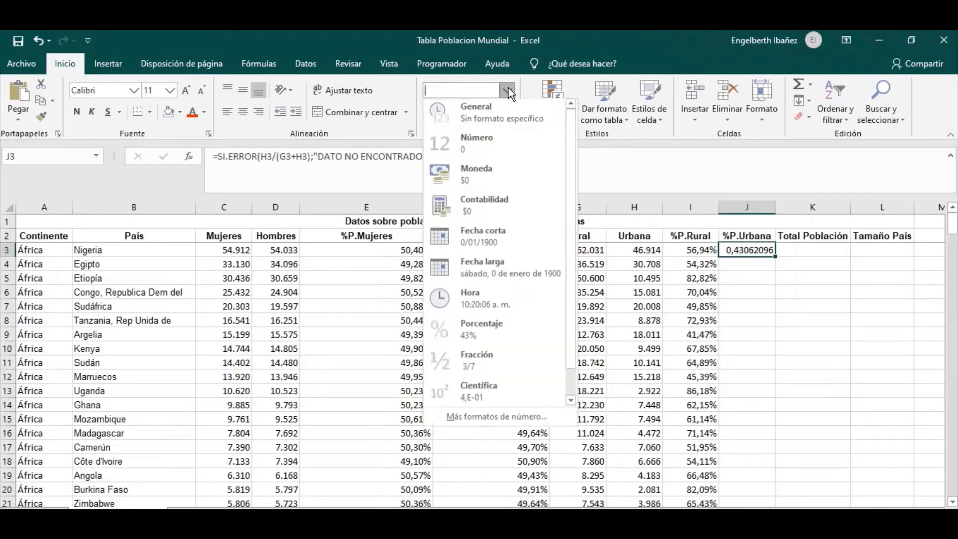
pyautogui.click(484, 327)
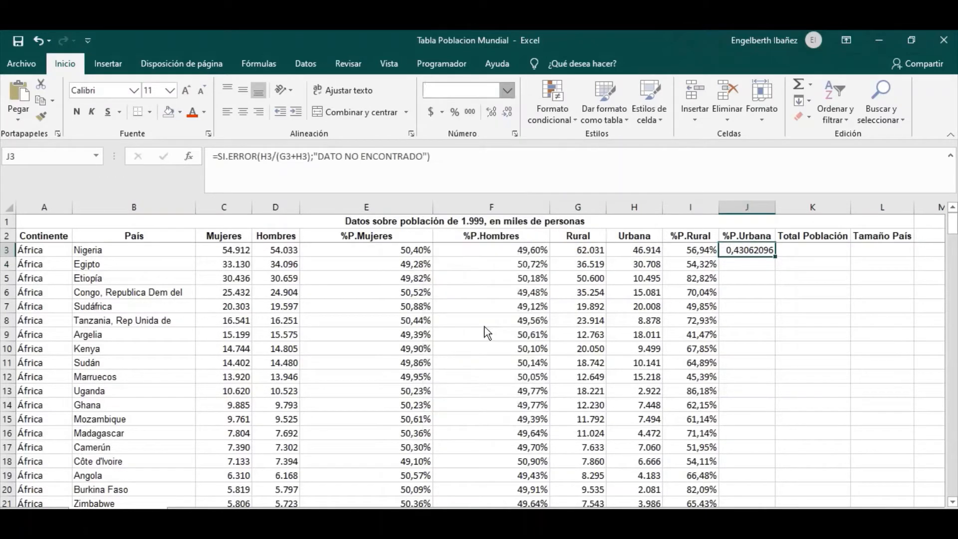
pyautogui.click(497, 117)
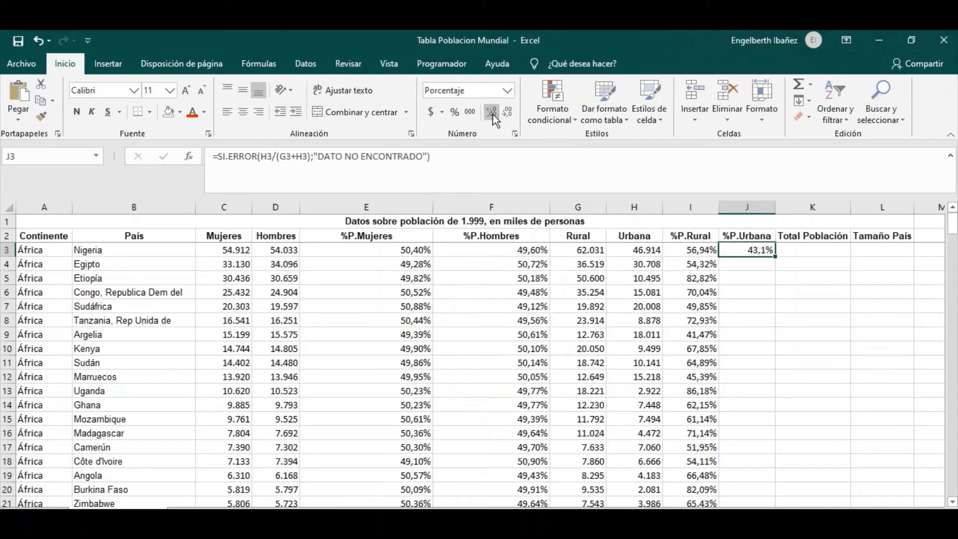
pyautogui.click(492, 114)
pyautogui.moveTo(775, 257); pyautogui.dragTo(763, 480)
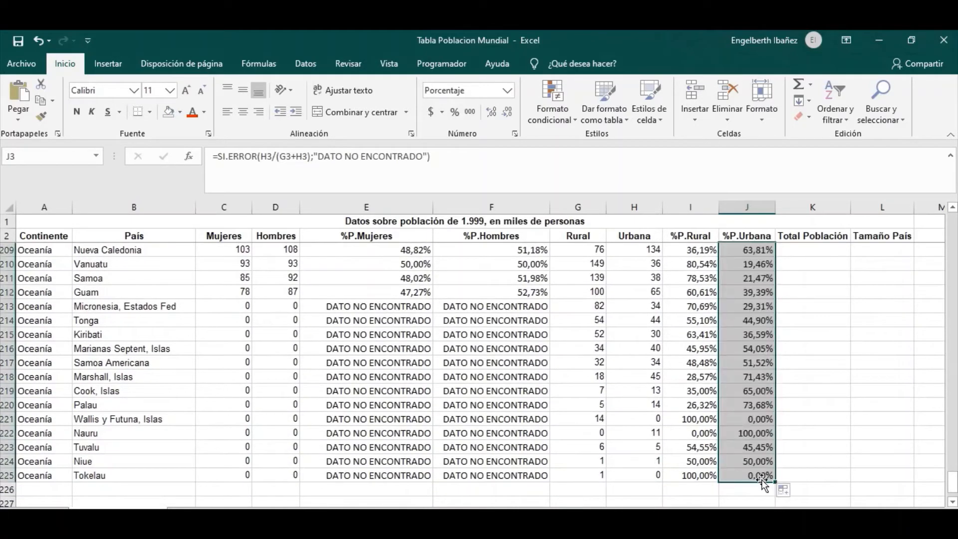
# Enter the formula =G3+H3 in K3 to calculate Nigeria's Total Población from its Rural and Urbana values.
pyautogui.scroll(12, 793, 444)
pyautogui.scroll(20, 790, 431)
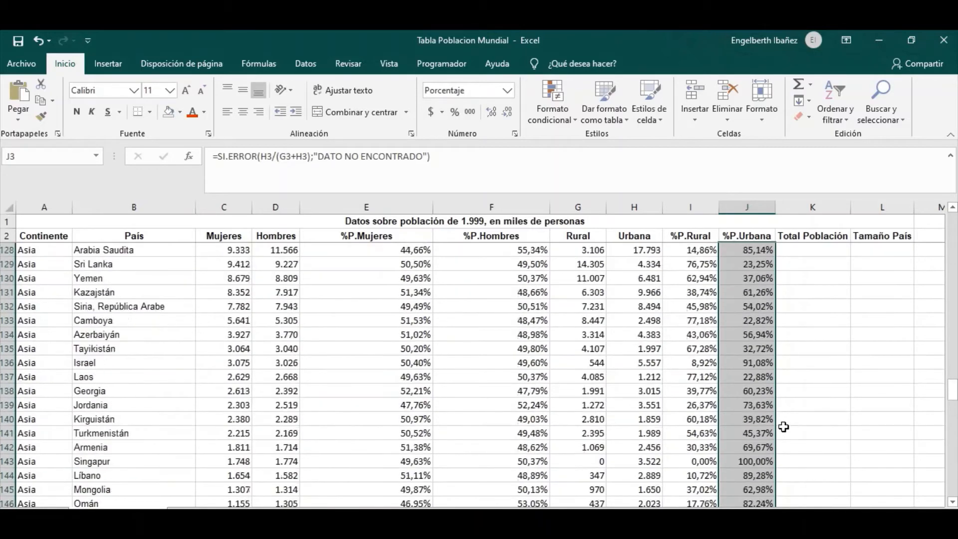
pyautogui.scroll(12, 781, 427)
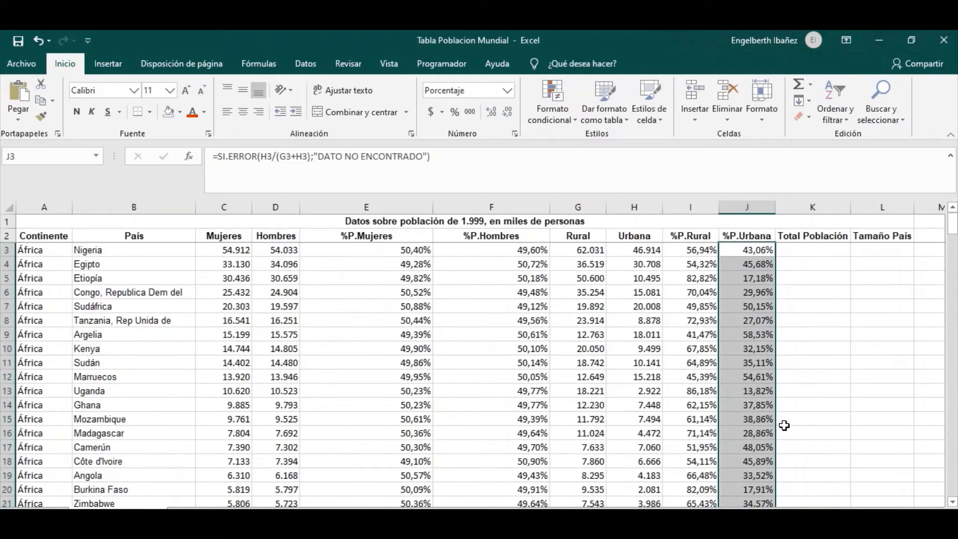
pyautogui.click(793, 248)
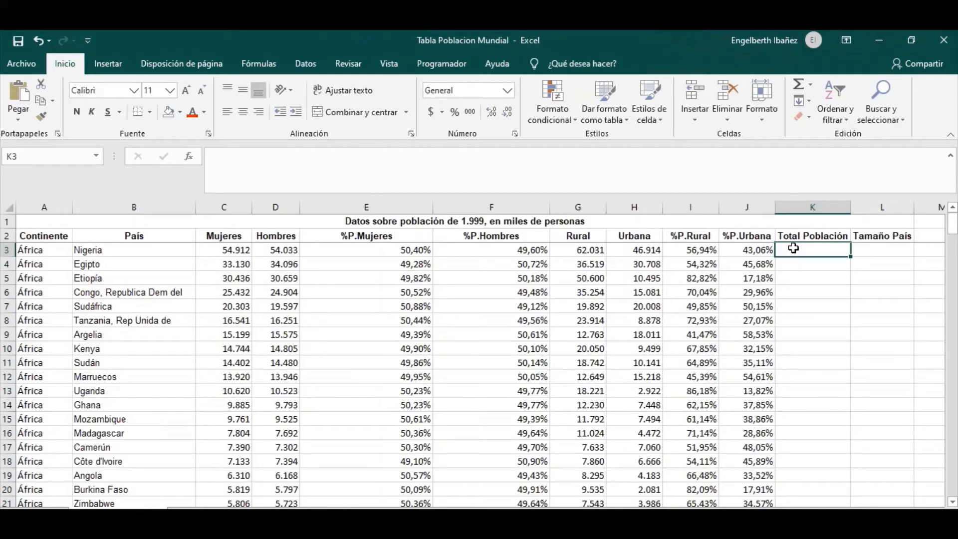
pyautogui.press('Left')
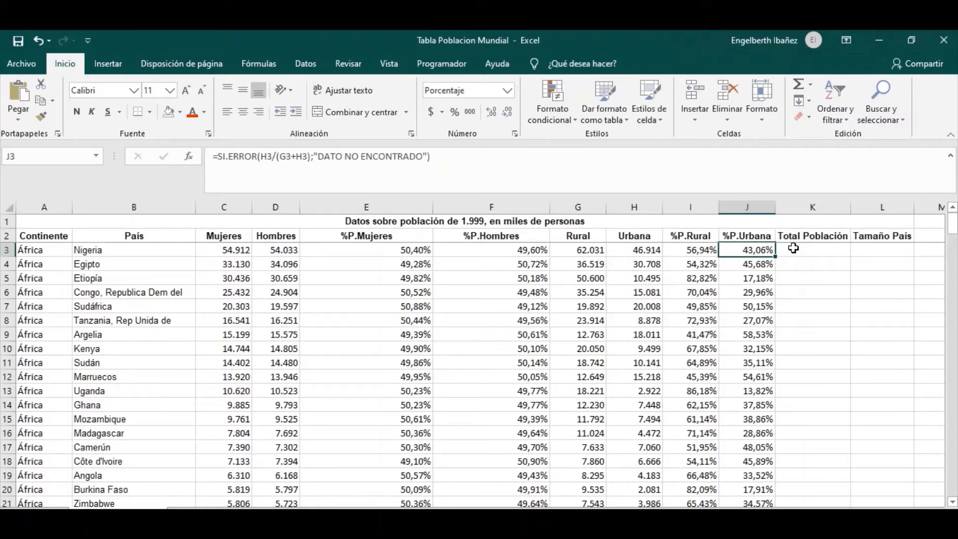
pyautogui.click(793, 248)
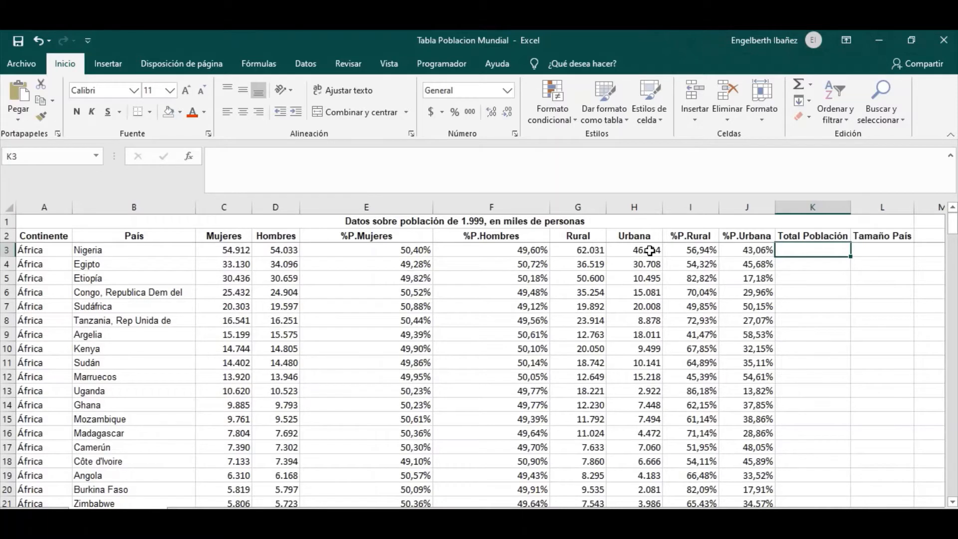
pyautogui.write('=')
pyautogui.click(580, 252)
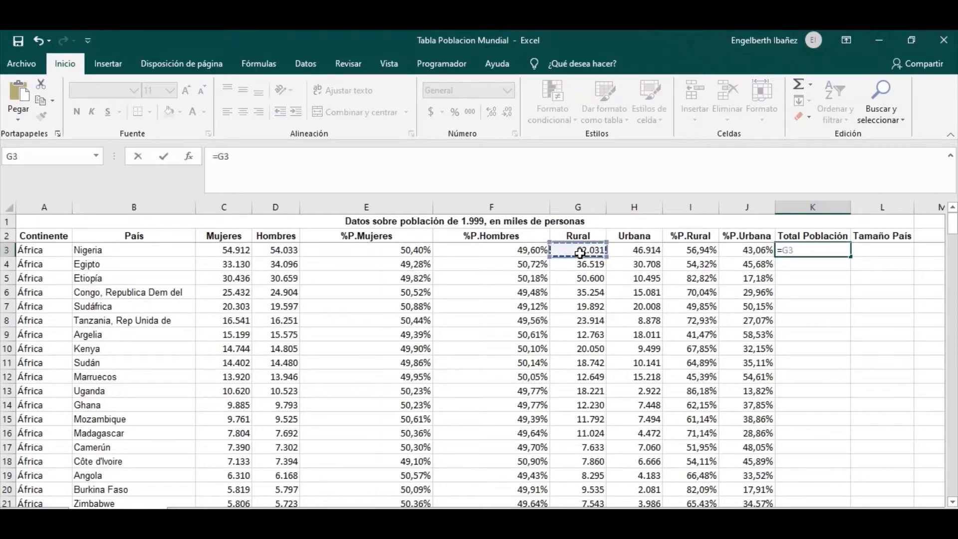
pyautogui.write('+')
pyautogui.click(635, 252)
pyautogui.press('Return')
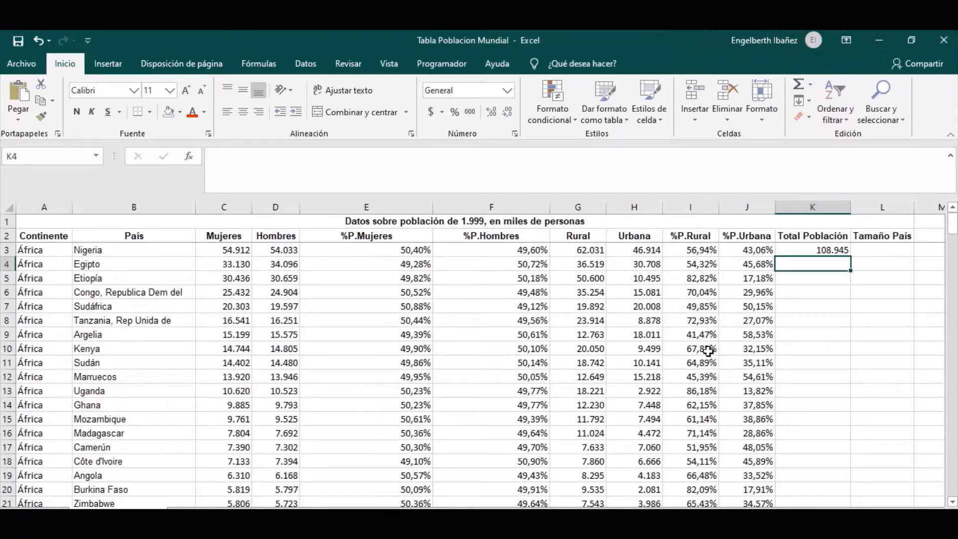
# Fill the K3 formula down the Total Población column through Tokelau in row 225.
pyautogui.click(802, 251)
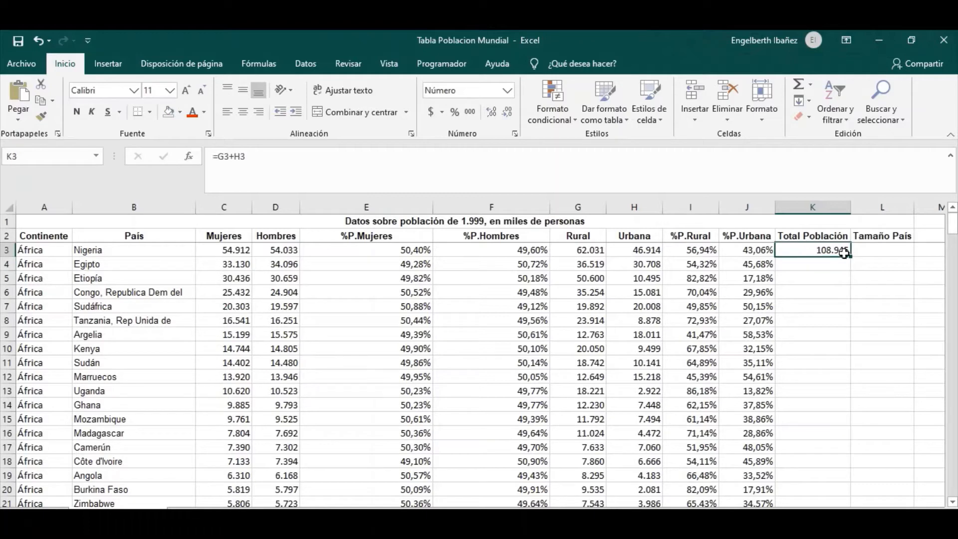
pyautogui.moveTo(850, 257); pyautogui.dragTo(828, 459)
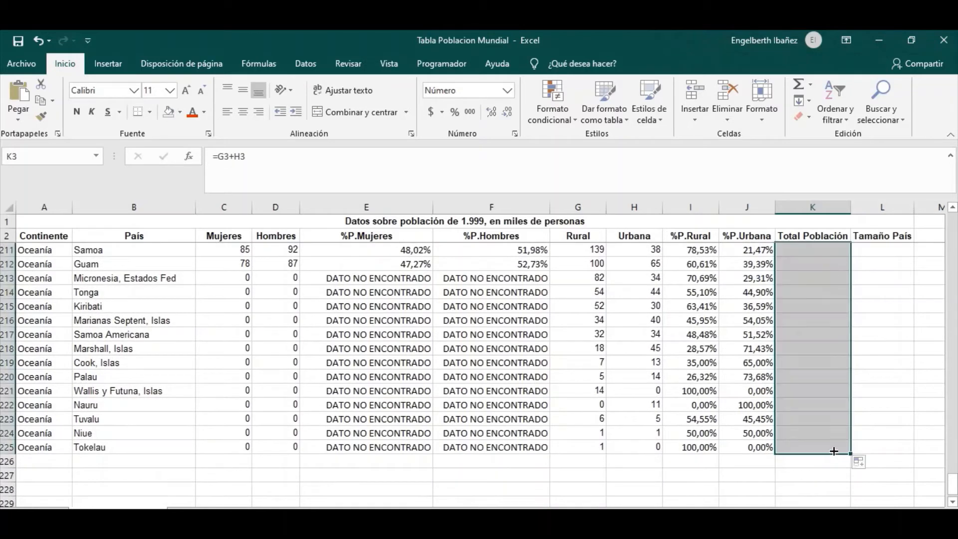
pyautogui.scroll(6, 871, 423)
pyautogui.scroll(20, 870, 424)
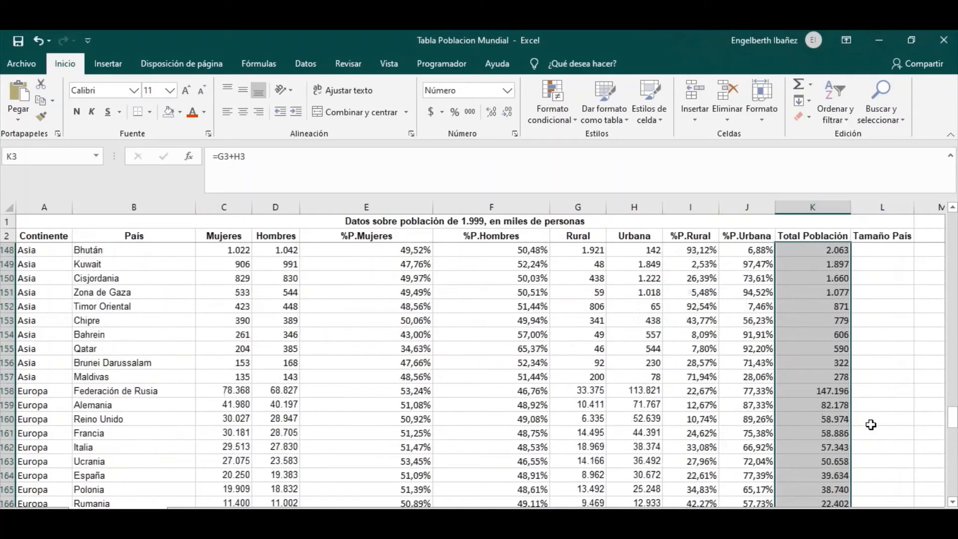
pyautogui.scroll(17, 875, 418)
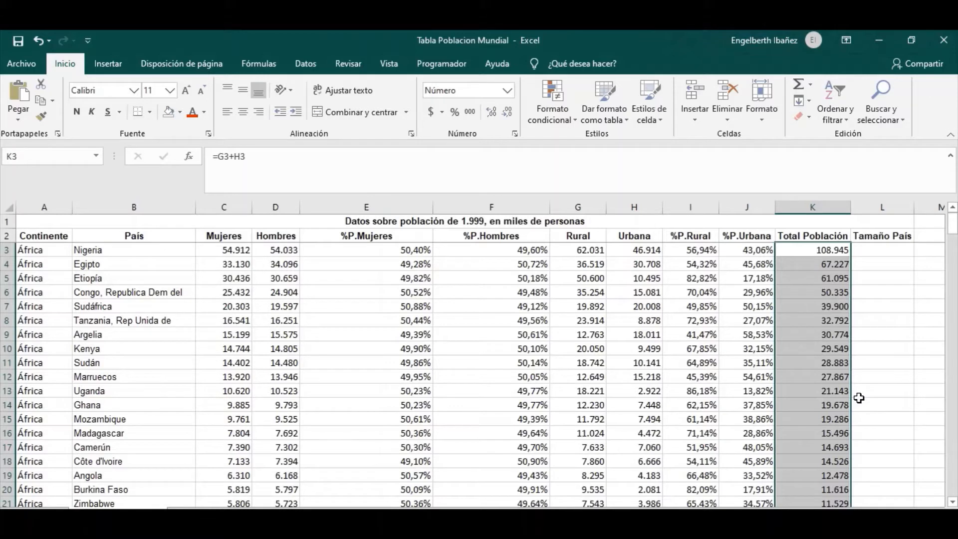
# Start Nigeria's Tamaño País formula in L3 with =SI(K3<20000;"PEQUEÑO"; as the first size condition.
pyautogui.click(872, 253)
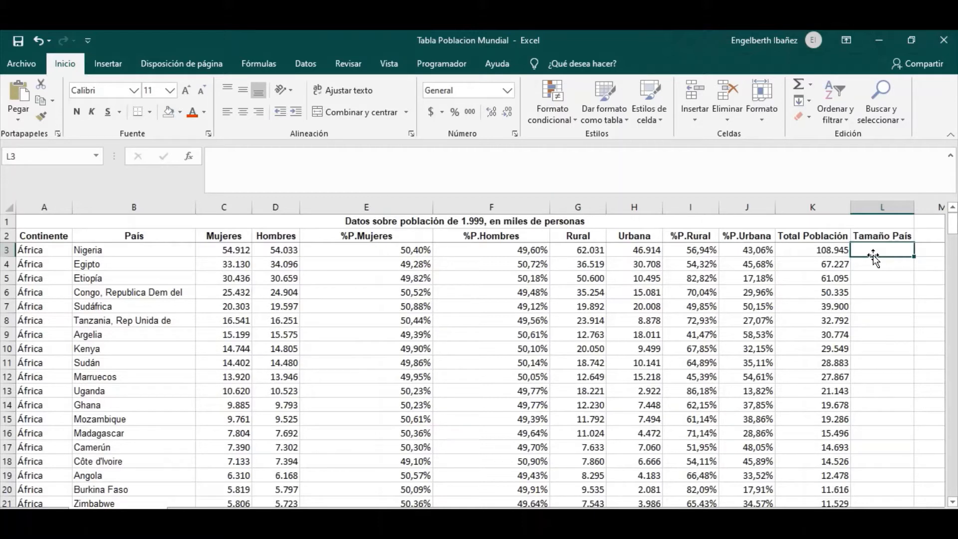
pyautogui.write('=')
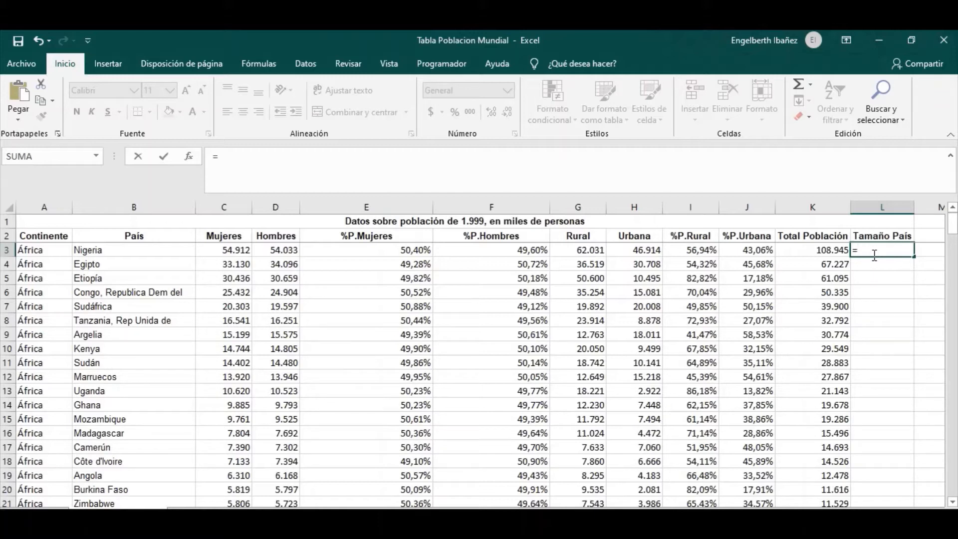
pyautogui.write('SI')
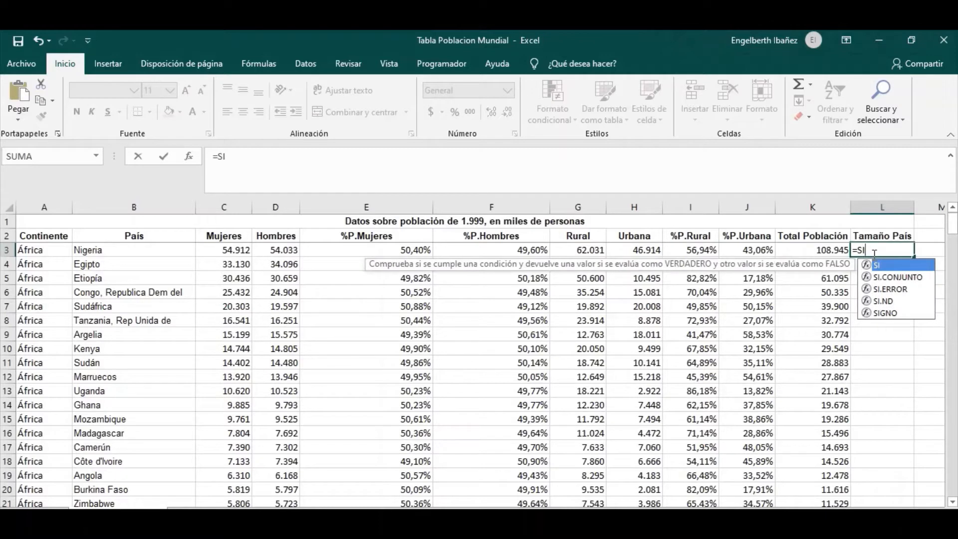
pyautogui.write('(')
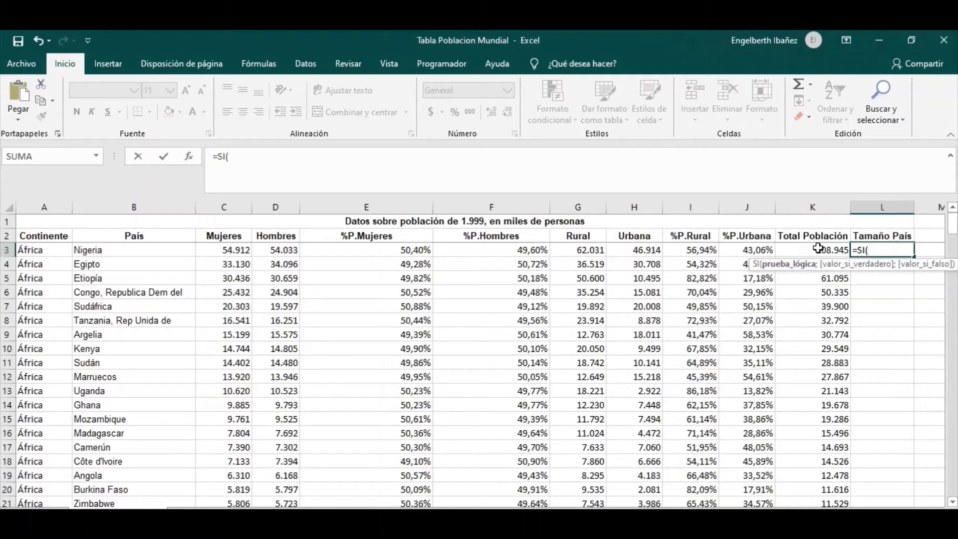
pyautogui.click(818, 248)
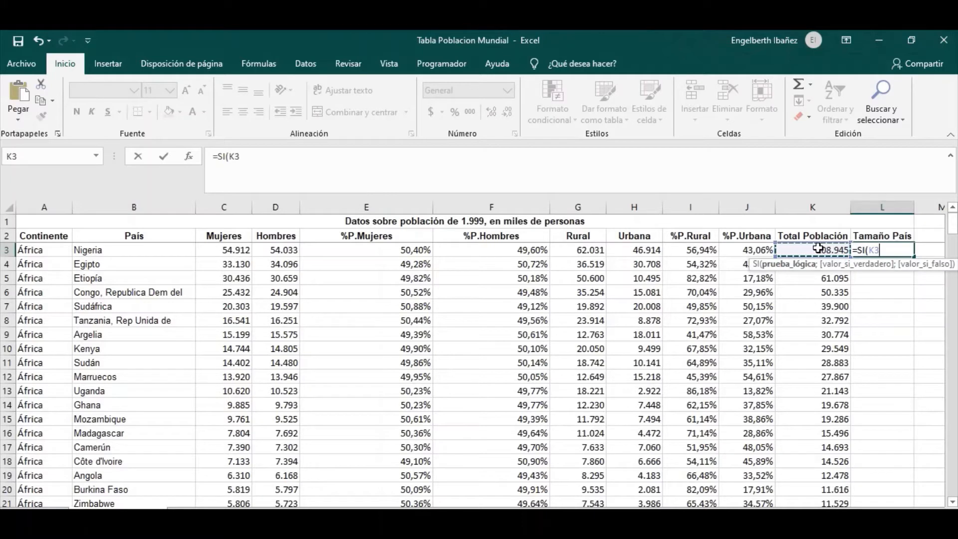
pyautogui.write('<20')
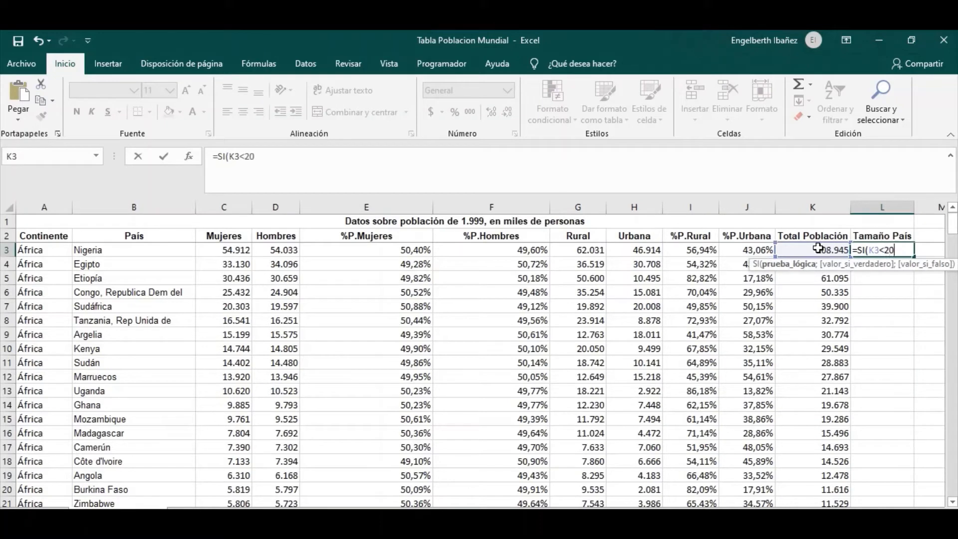
pyautogui.write('000;"')
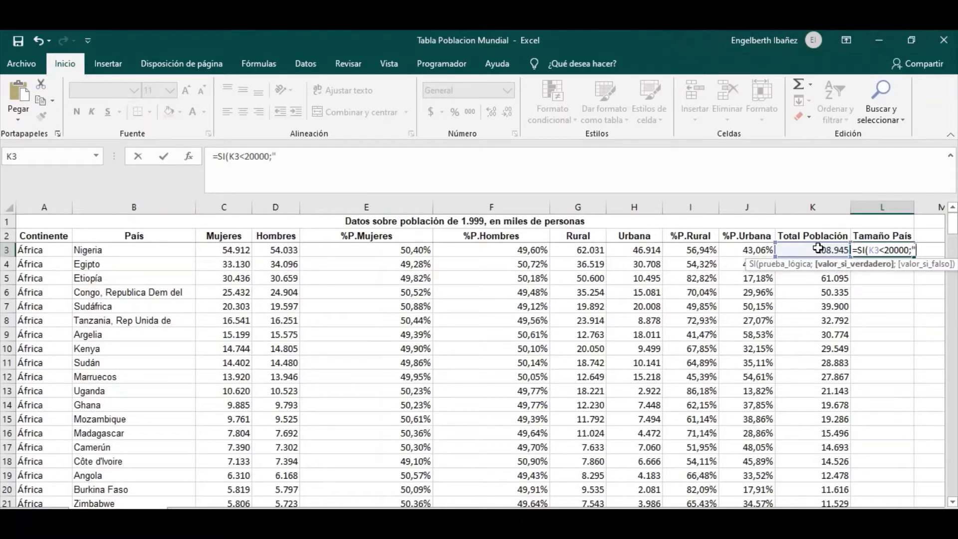
pyautogui.write('PEQUEÑO')
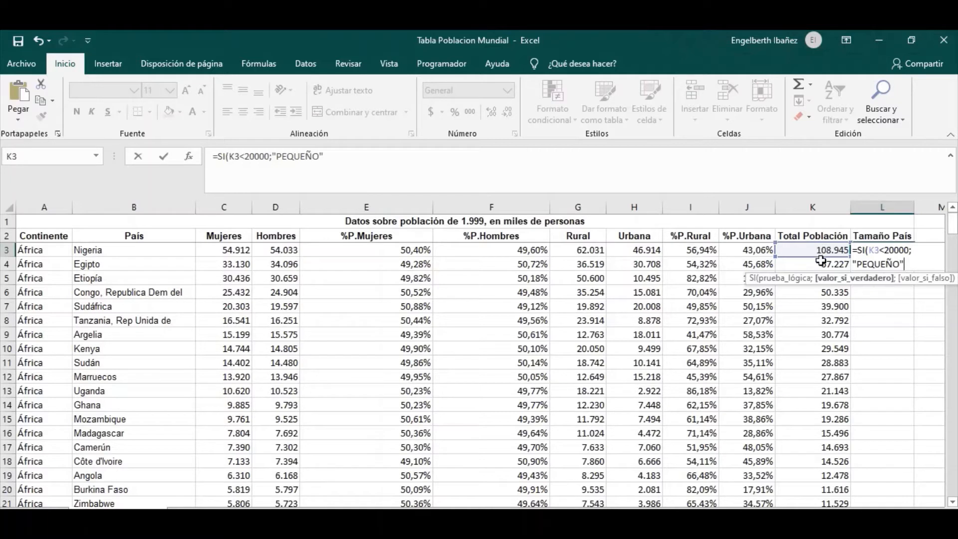
pyautogui.write(';')
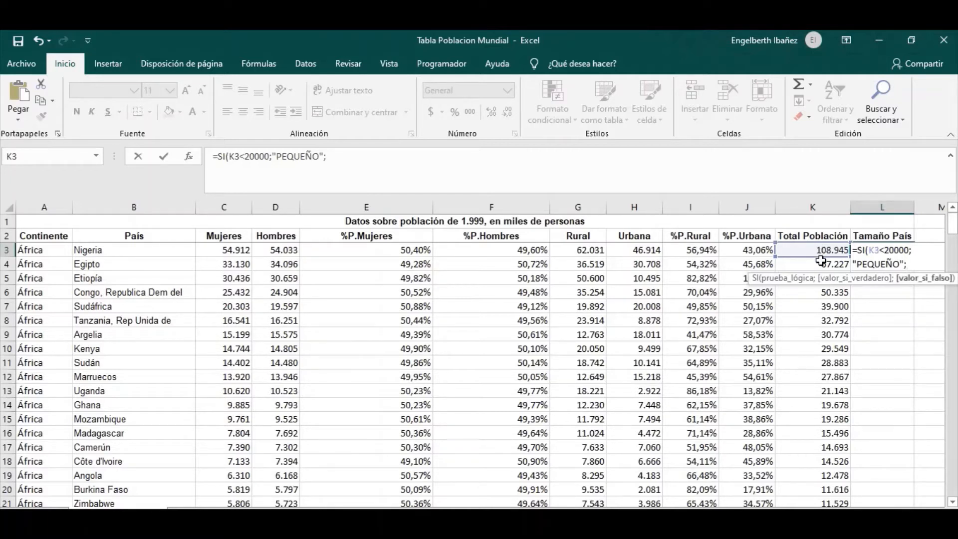
# Extend the L3 formula with the nested condition SI(K3<=50000;"MEDIANO"; as its false value.
pyautogui.write('SI')
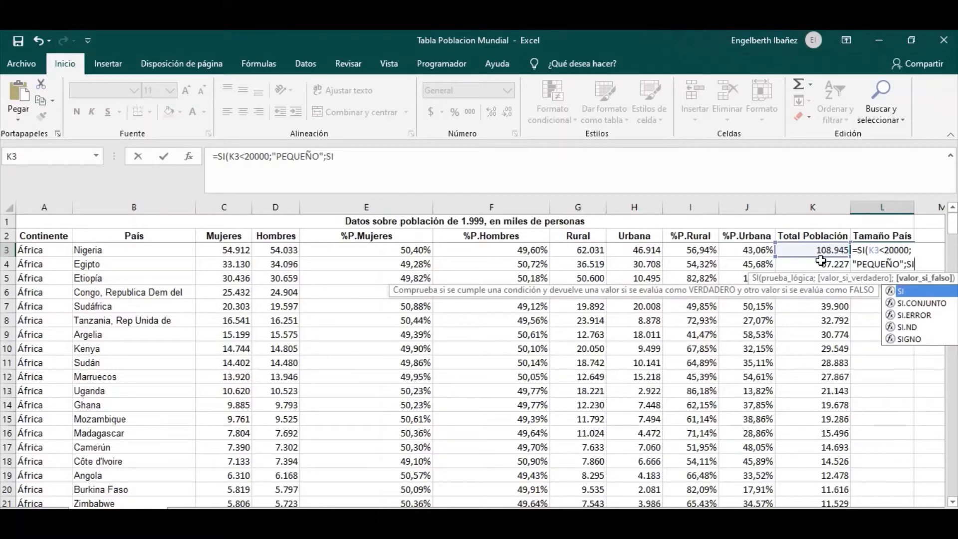
pyautogui.write('(')
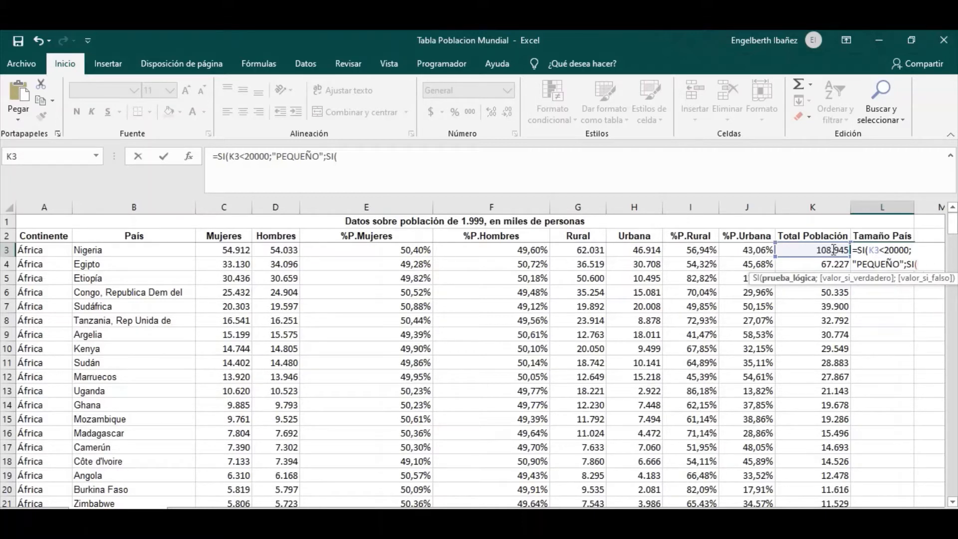
pyautogui.click(807, 248)
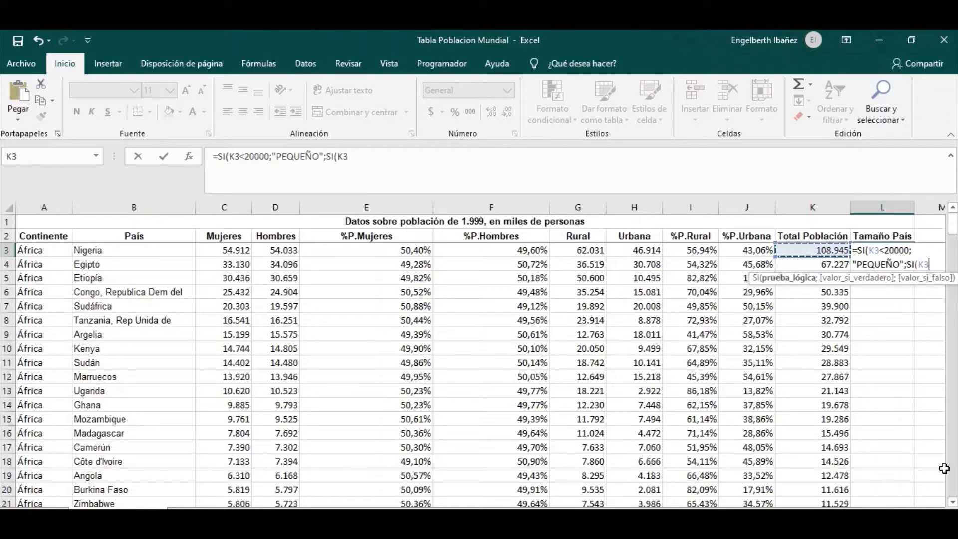
pyautogui.write('<=')
pyautogui.write('50000')
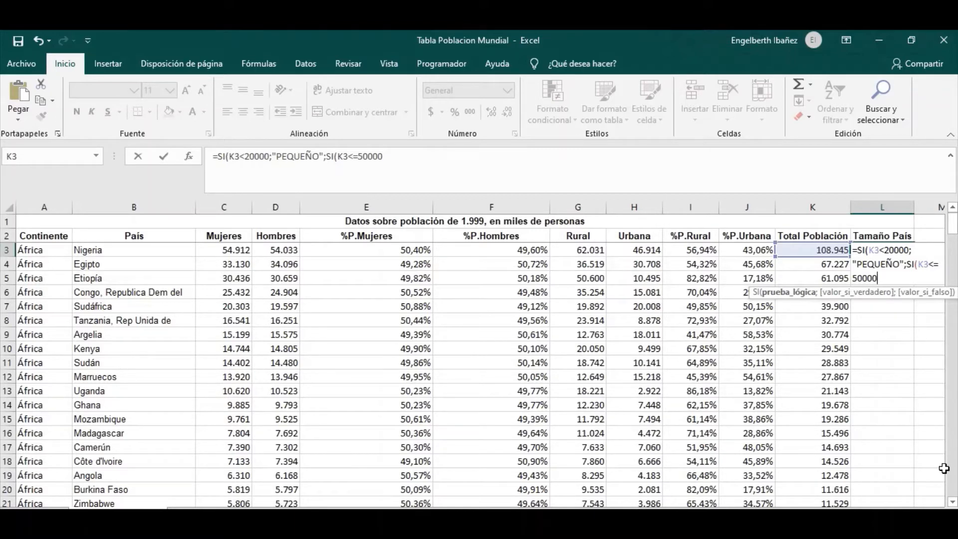
pyautogui.write(';"')
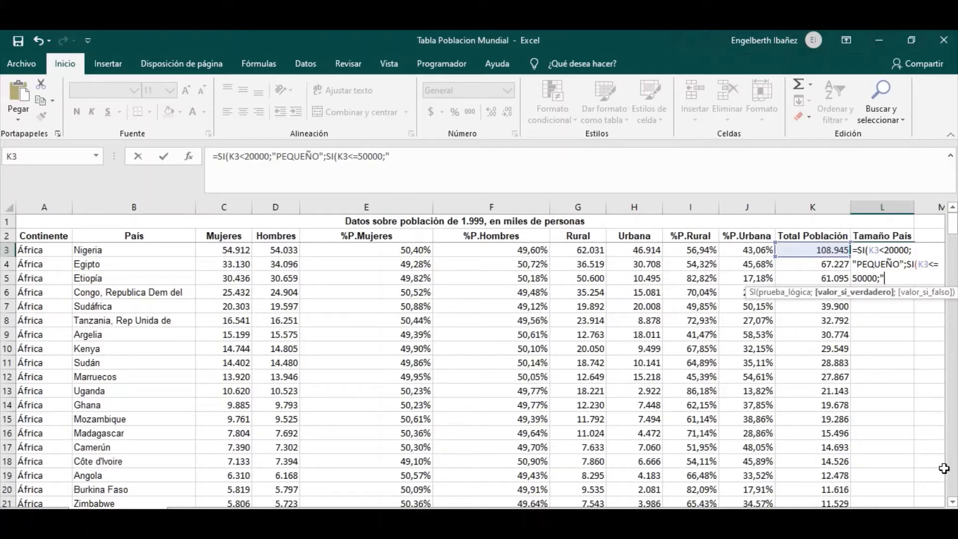
pyautogui.write('MEDIANO')
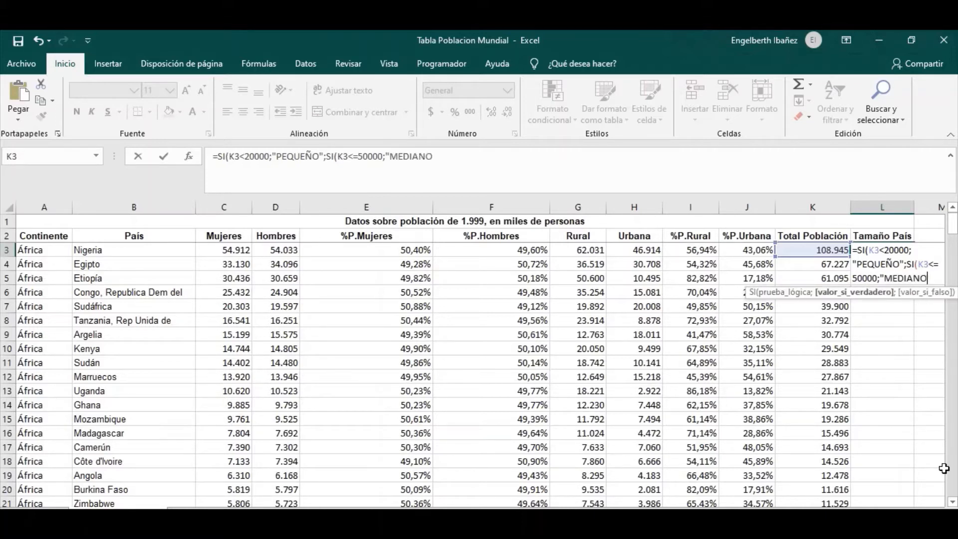
pyautogui.write('";')
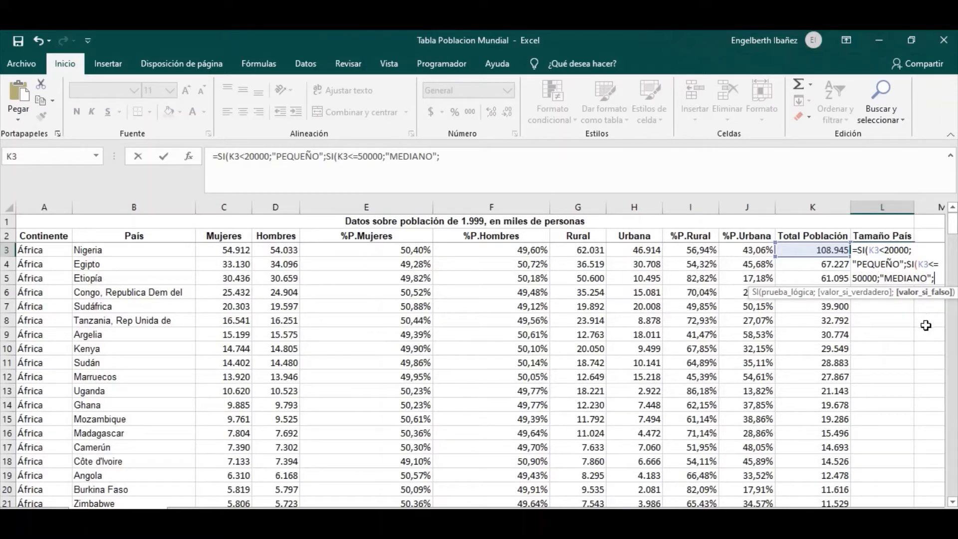
# Complete the L3 formula with the nested condition SI(K3>50000;"GRANDE"))) and enter it.
pyautogui.write('SI')
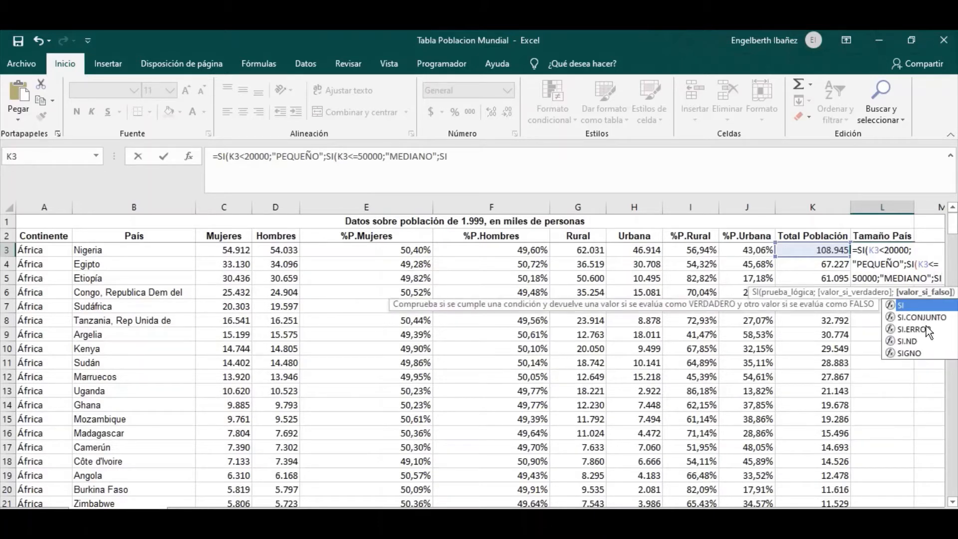
pyautogui.write('(')
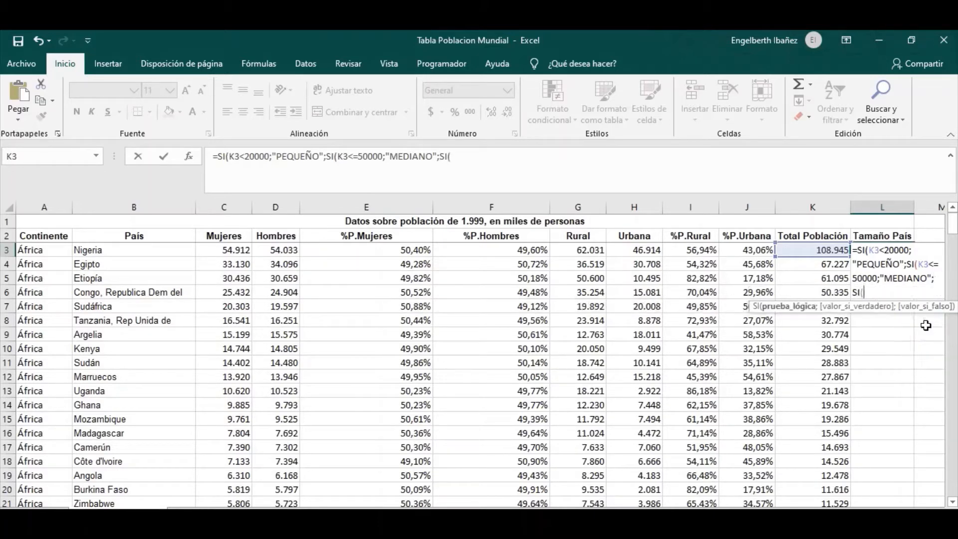
pyautogui.write('K3>5000')
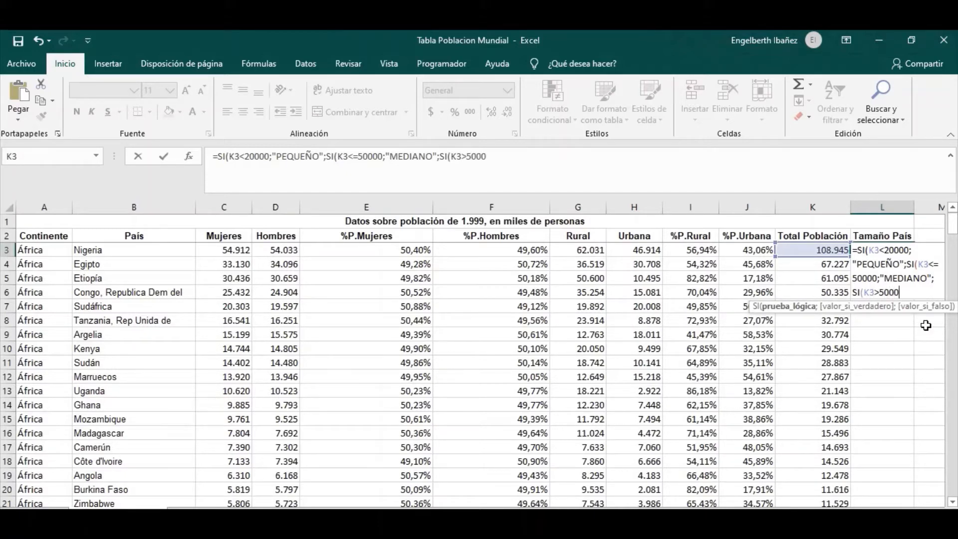
pyautogui.write('0;')
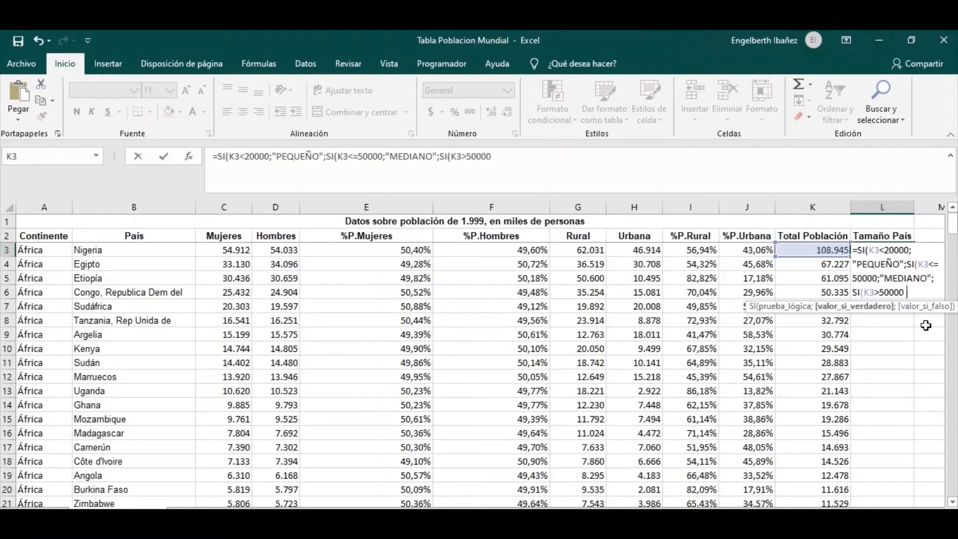
pyautogui.write('2')
pyautogui.press('BackSpace')
pyautogui.write('"GRANDE')
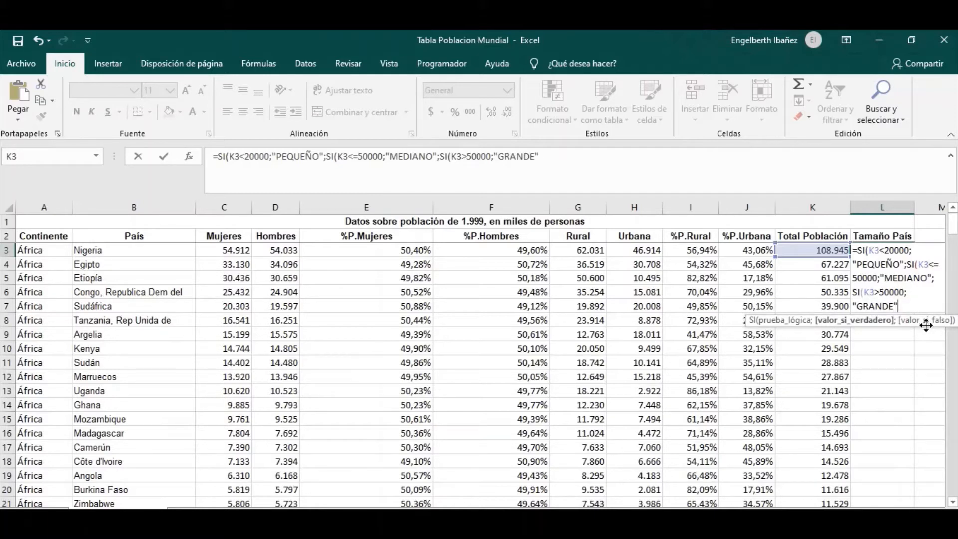
pyautogui.write('")')
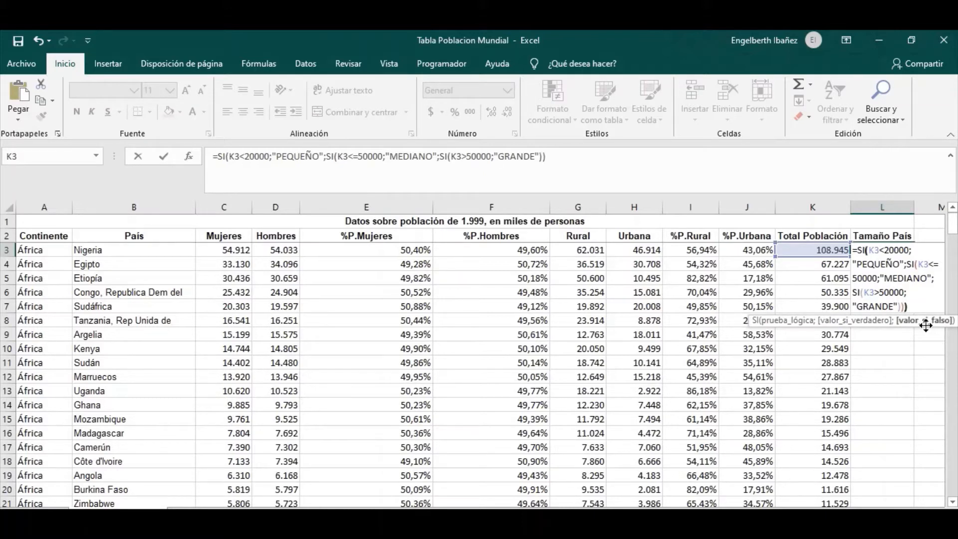
pyautogui.write(')')
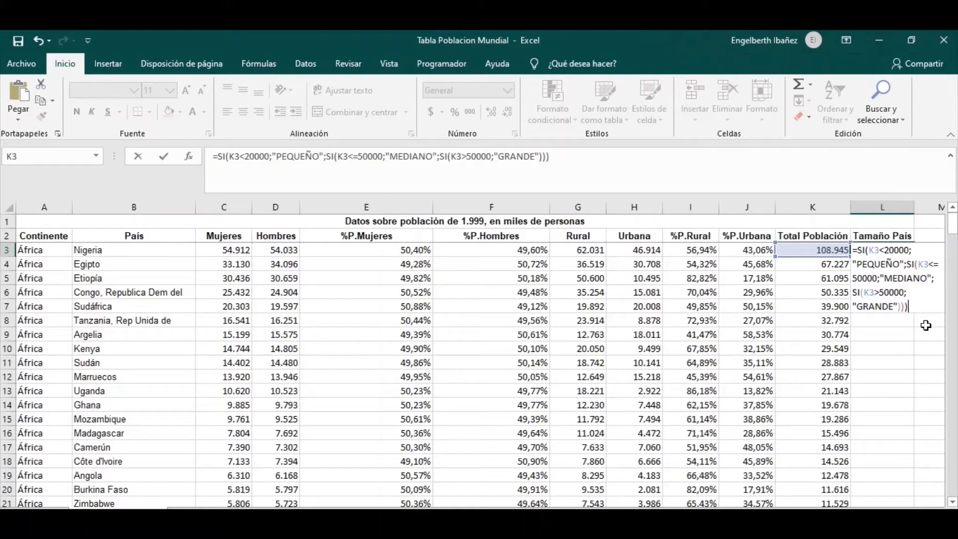
pyautogui.press('Return')
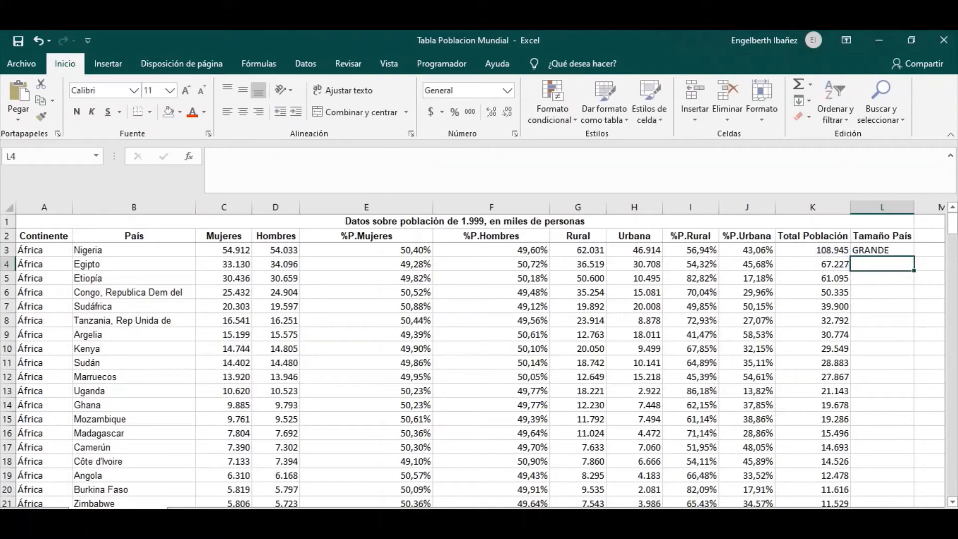
# Fill the L3 formula down the Tamaño País column through Tokelau in row 225.
pyautogui.click(871, 251)
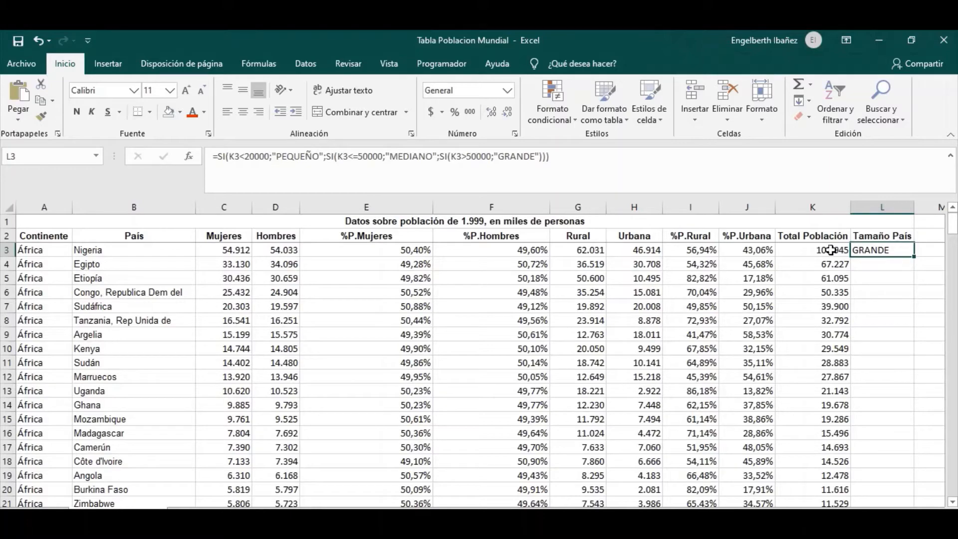
pyautogui.moveTo(913, 256); pyautogui.dragTo(888, 439)
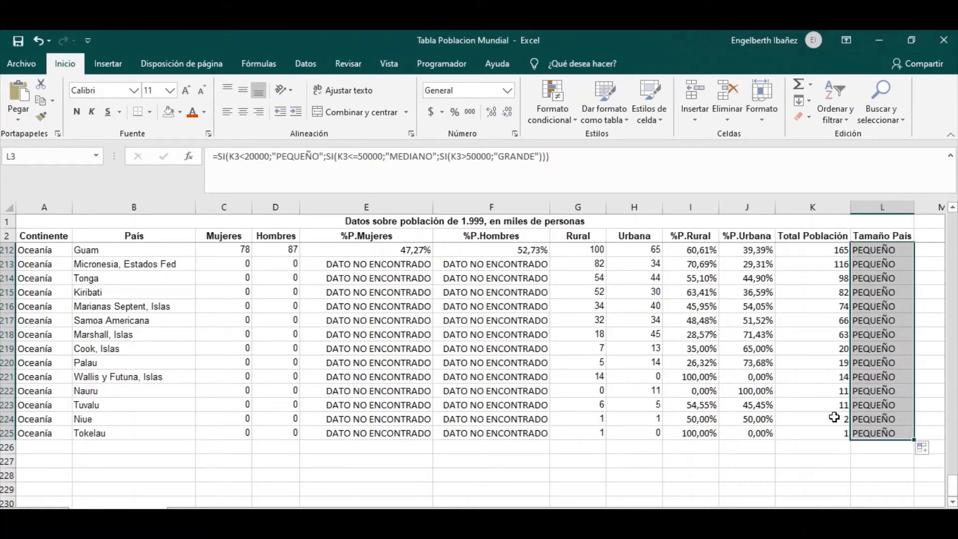
# Review the Tamaño País classifications against the Total Población values across the continents, along with the other calculated columns.
pyautogui.scroll(5, 870, 400)
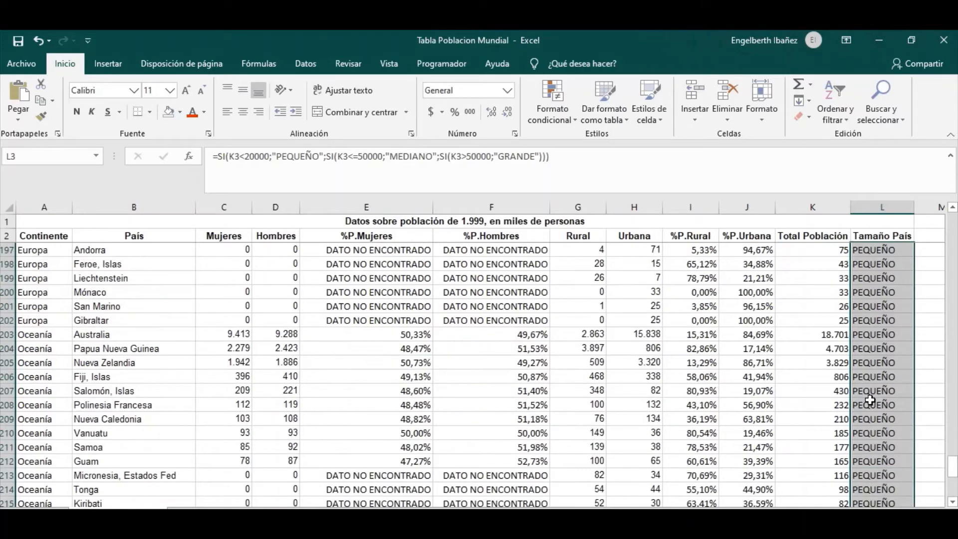
pyautogui.scroll(14, 870, 400)
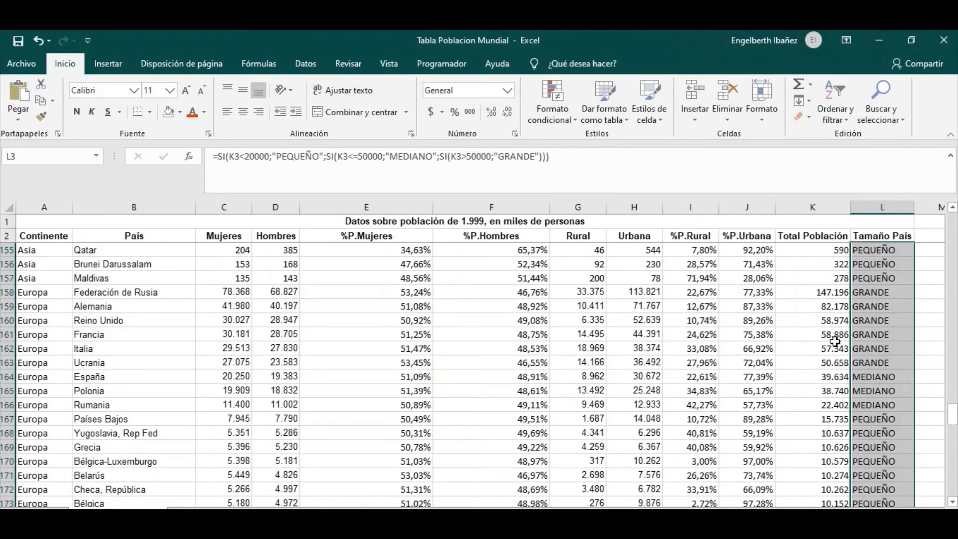
pyautogui.scroll(3, 878, 356)
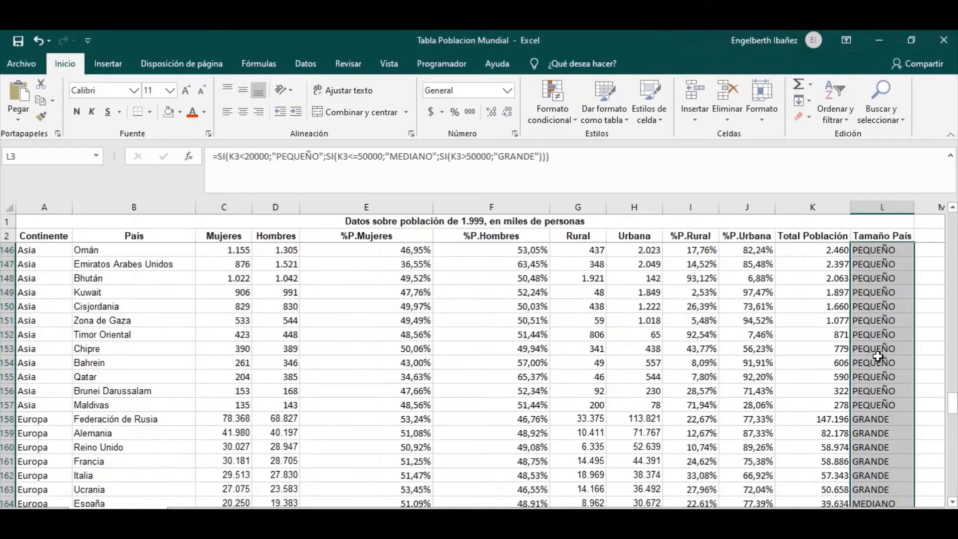
pyautogui.scroll(7, 879, 356)
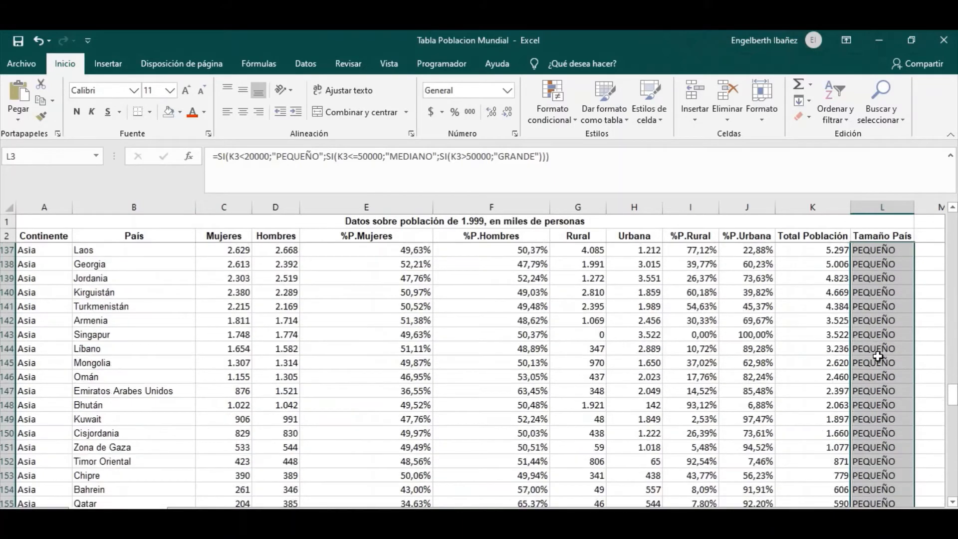
pyautogui.scroll(1, 878, 357)
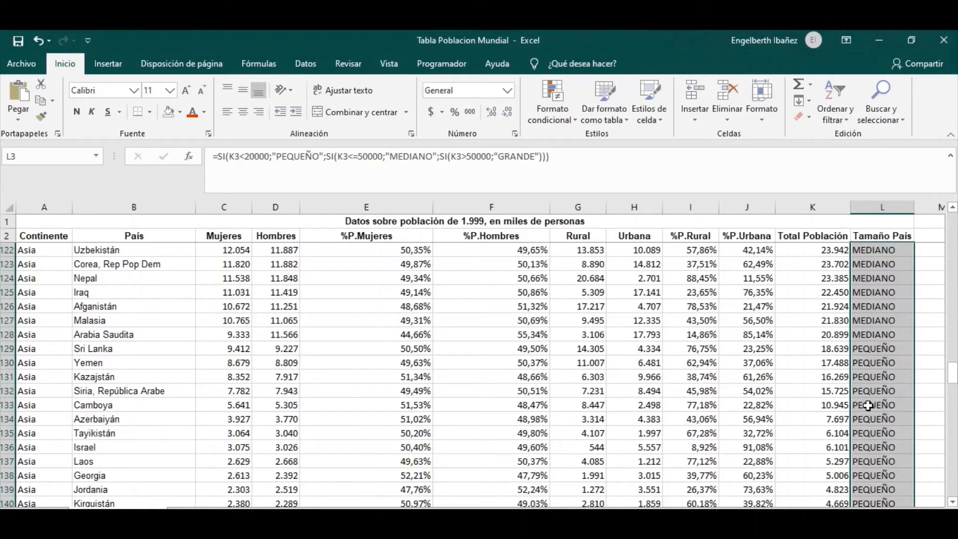
pyautogui.scroll(7, 870, 404)
pyautogui.scroll(1, 869, 401)
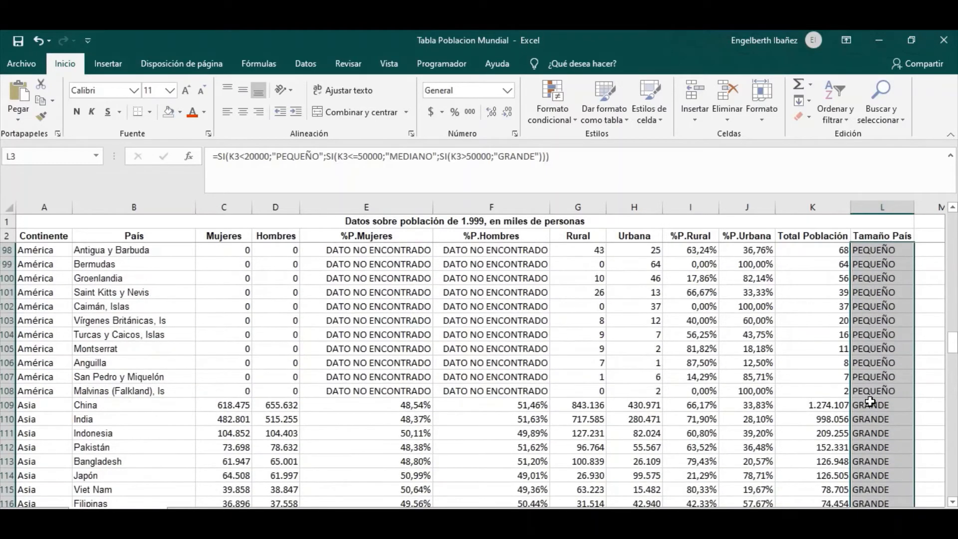
pyautogui.scroll(20, 869, 402)
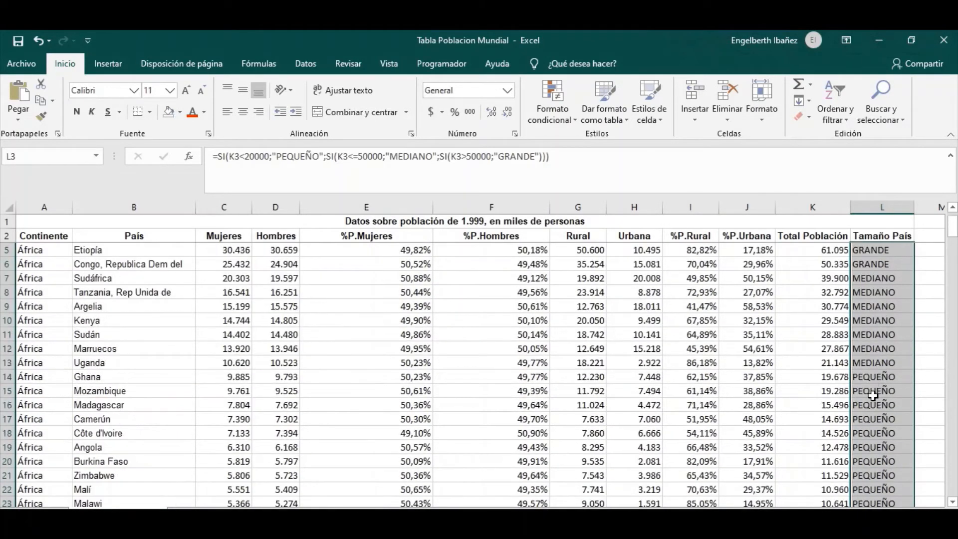
pyautogui.scroll(1, 873, 396)
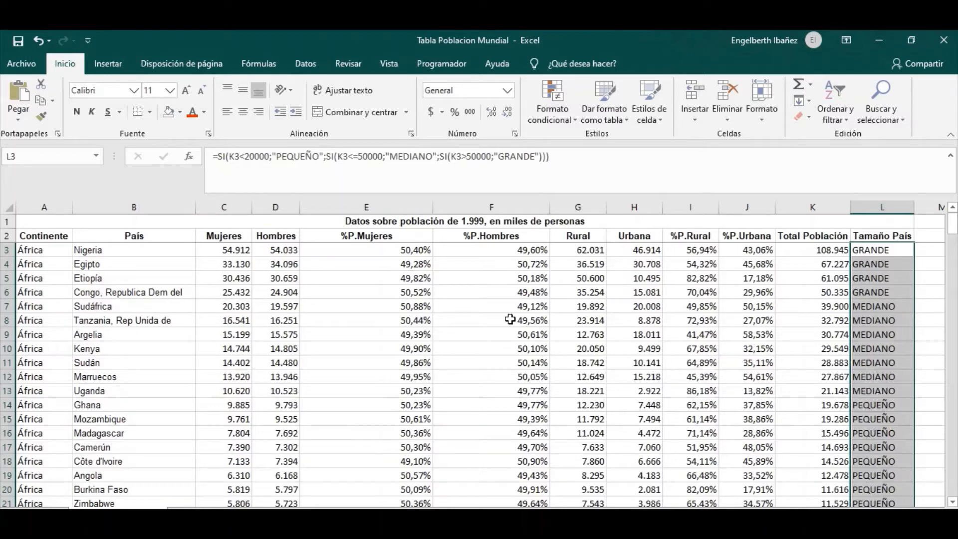
pyautogui.click(453, 339)
pyautogui.scroll(-20, 454, 344)
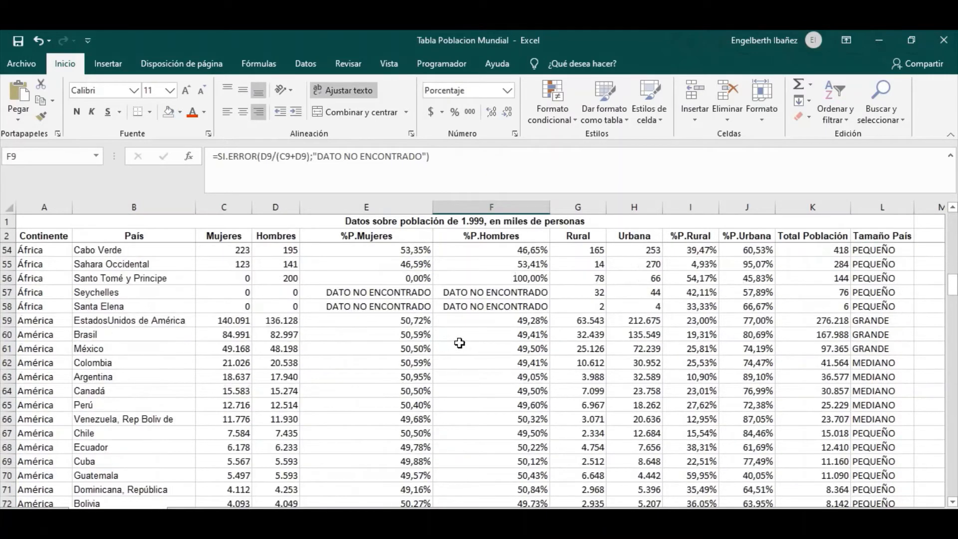
# Enter the label CANTIDAD PAISES: in A227, two rows below Tokelau at the end of the table.
pyautogui.scroll(-20, 464, 355)
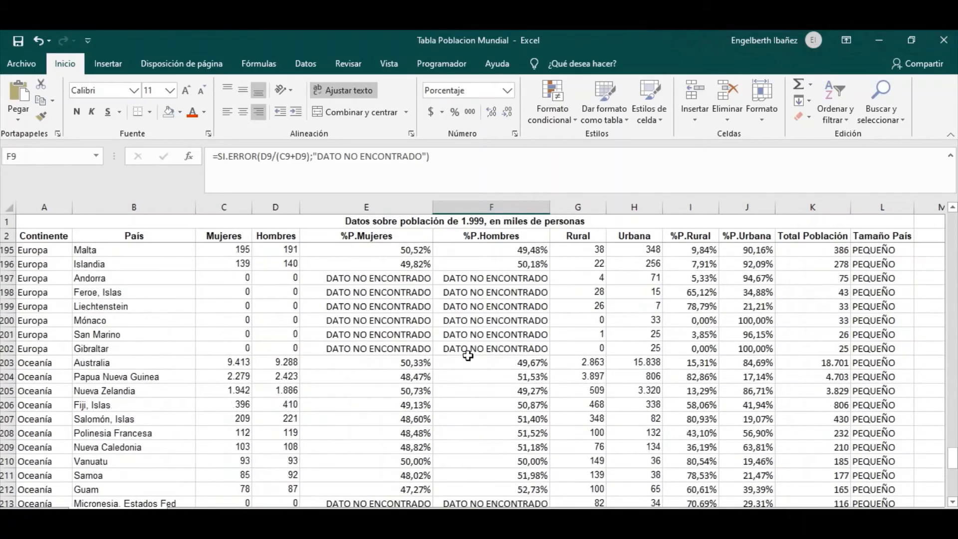
pyautogui.scroll(5, 467, 362)
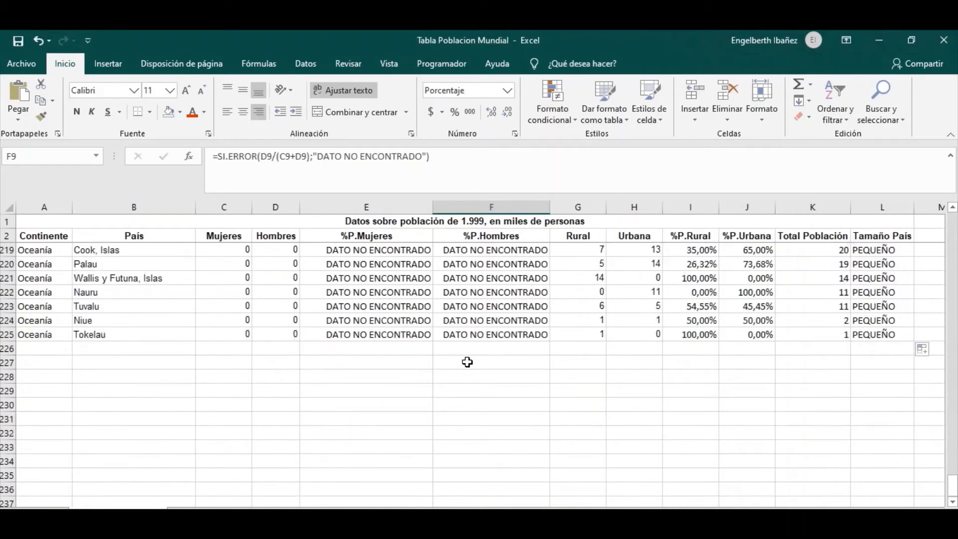
pyautogui.click(38, 374)
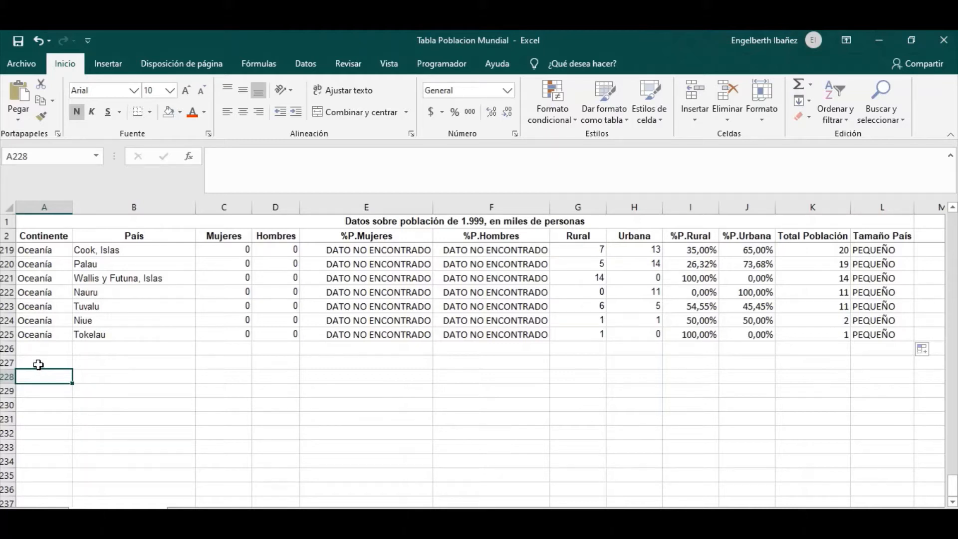
pyautogui.click(38, 364)
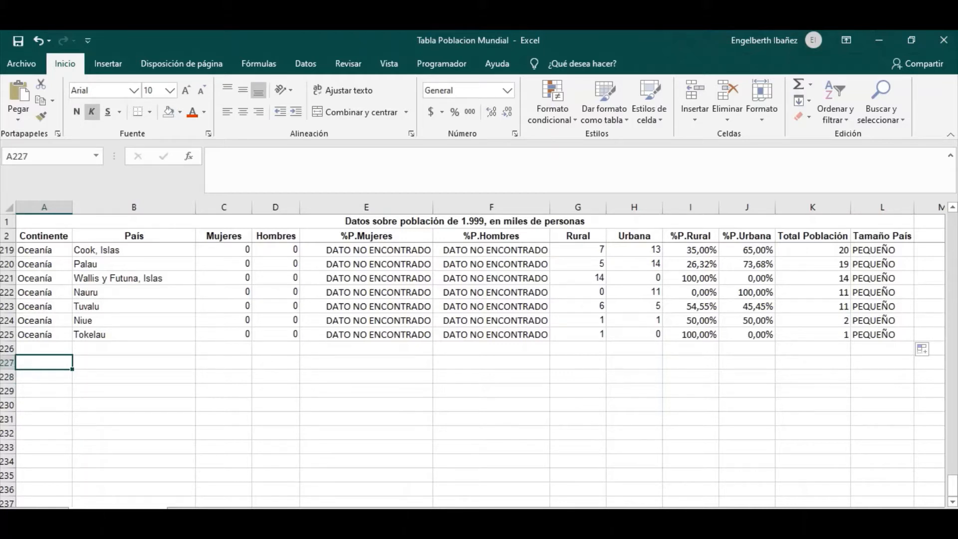
pyautogui.write('c')
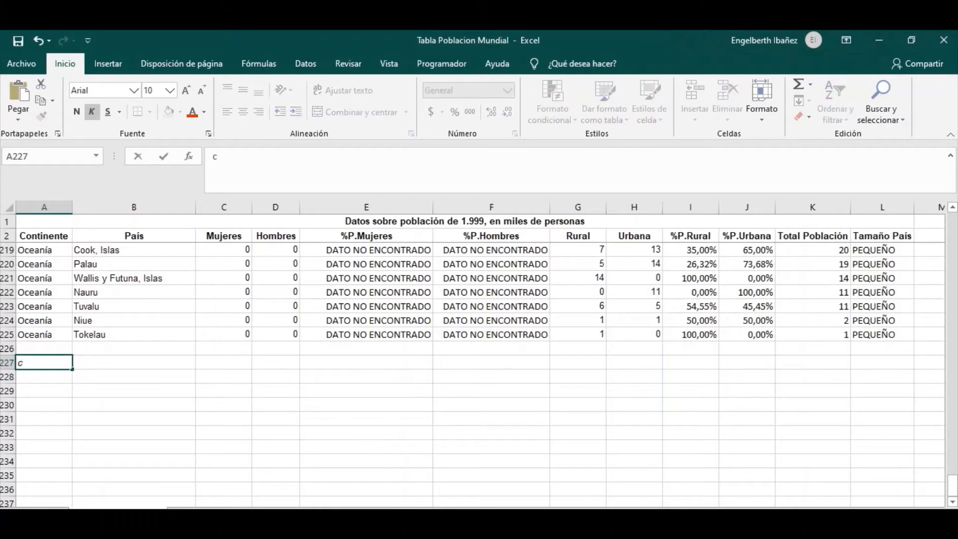
pyautogui.press('BackSpace')
pyautogui.write('co')
pyautogui.press('BackSpace')
pyautogui.press('BackSpace')
pyautogui.write('CANTIDAD PAI')
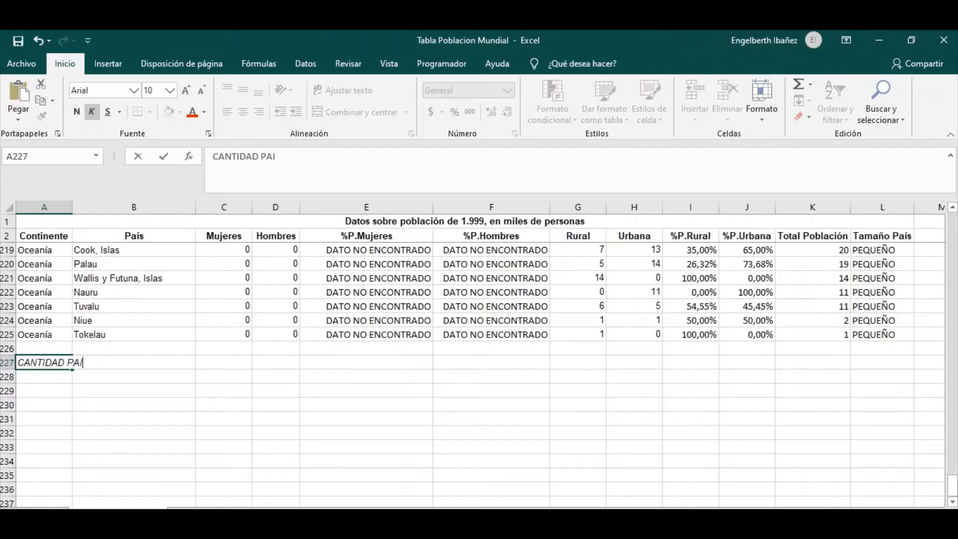
pyautogui.write('SES:')
pyautogui.press('Return')
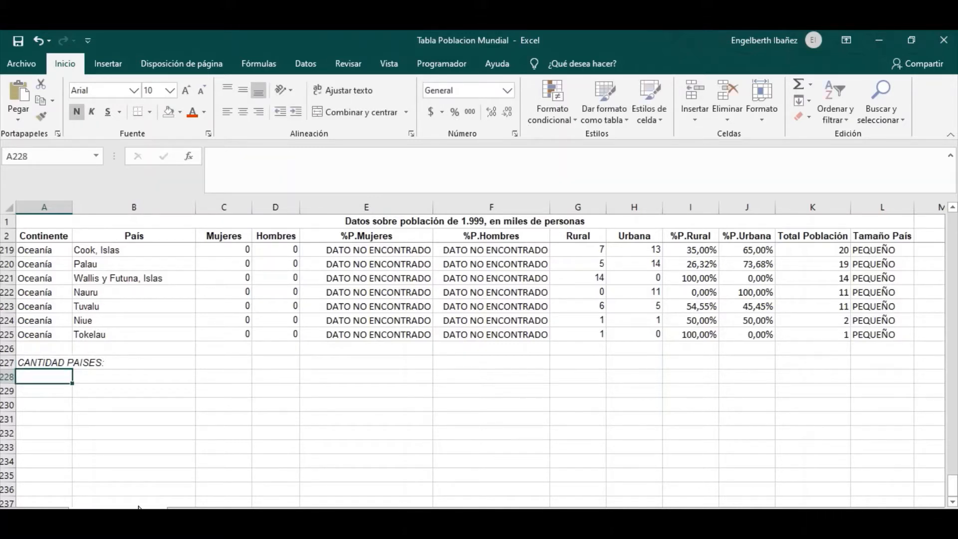
# Widen column A so that the CANTIDAD PAISES: label in A227 fits inside its cell.
pyautogui.click(51, 363)
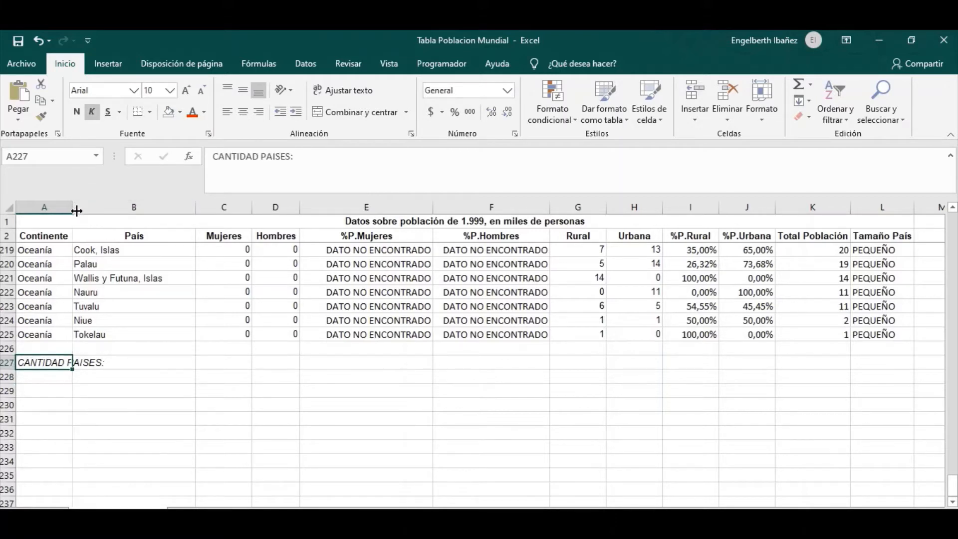
pyautogui.moveTo(73, 211); pyautogui.dragTo(109, 213)
pyautogui.click(129, 431)
pyautogui.click(140, 366)
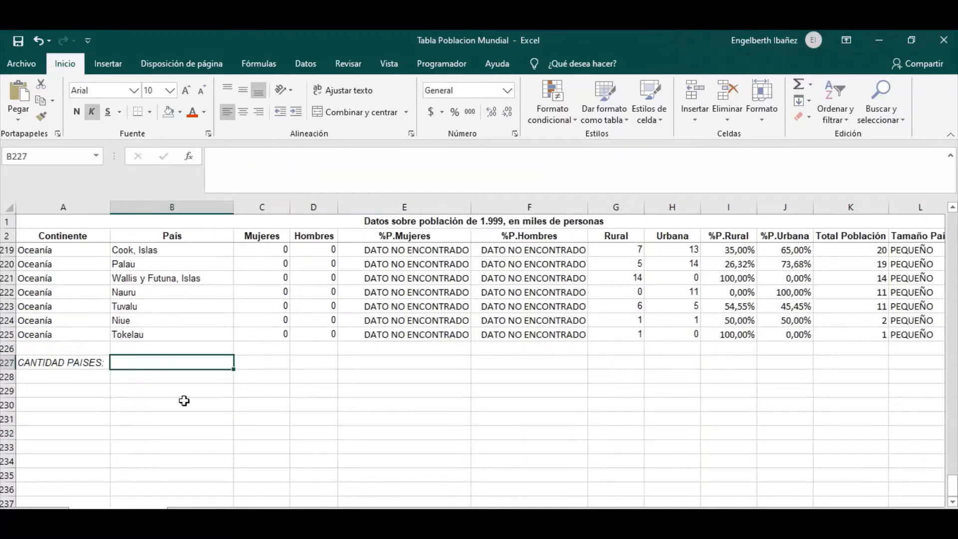
# Replace the label in A227 with CANTIDAD PAISES GRANDES.
pyautogui.scroll(13, 186, 405)
pyautogui.scroll(20, 186, 405)
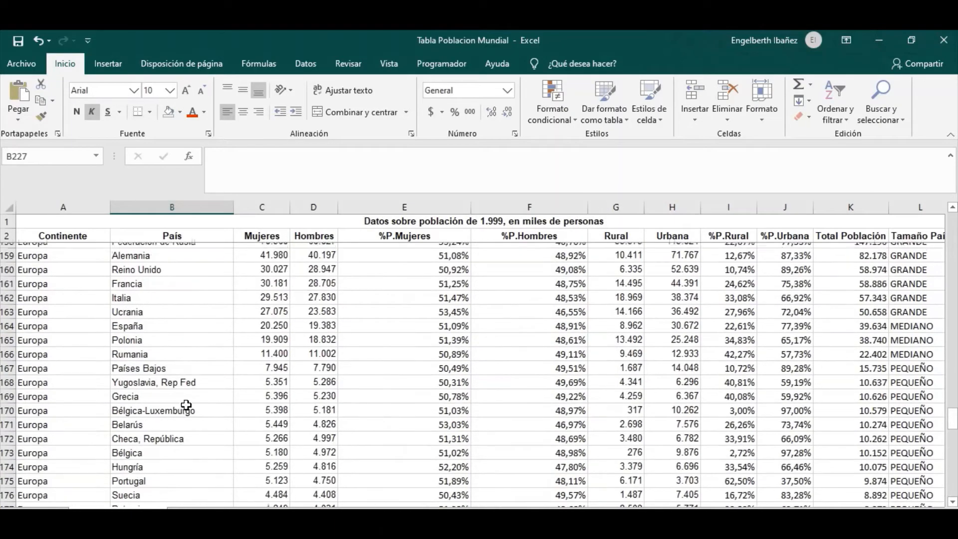
pyautogui.scroll(-20, 186, 404)
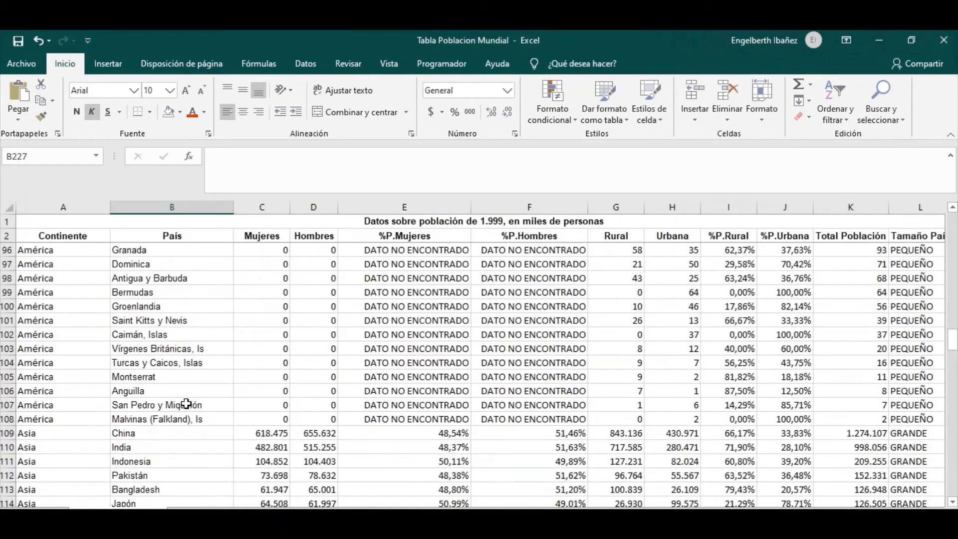
pyautogui.scroll(-14, 187, 398)
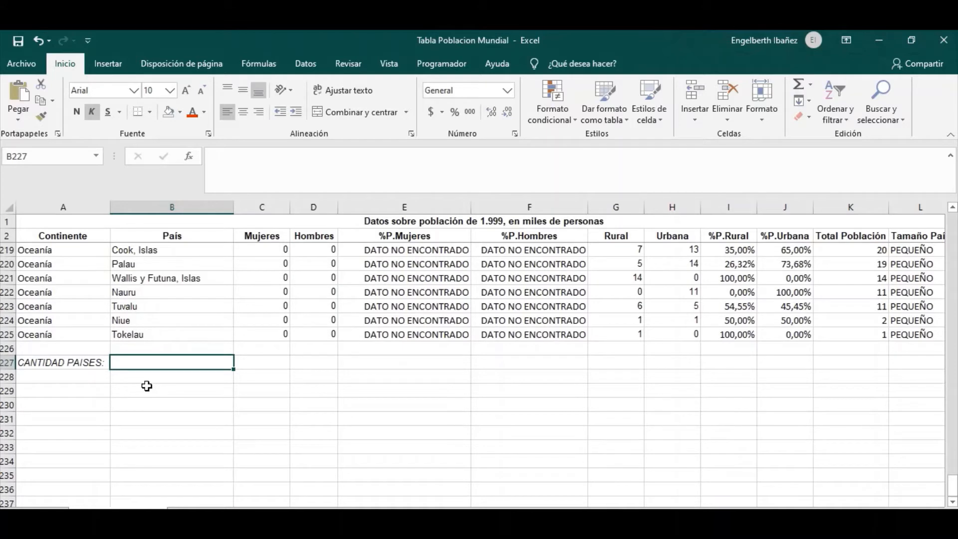
pyautogui.click(73, 363)
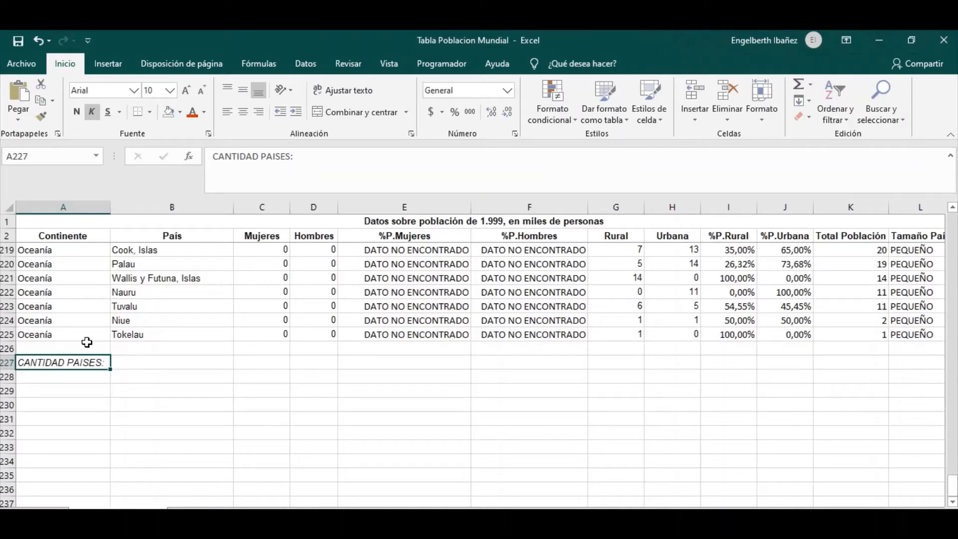
pyautogui.press('Delete')
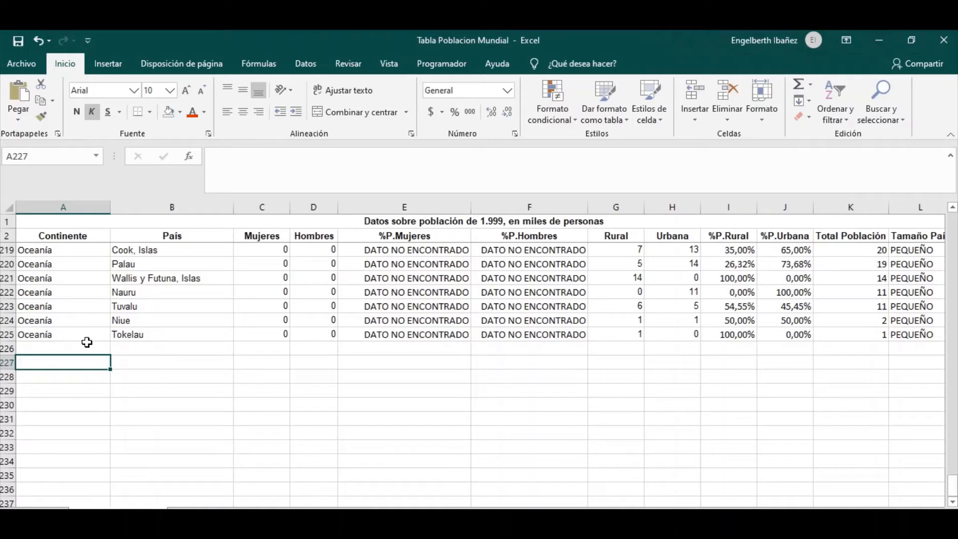
pyautogui.write('C')
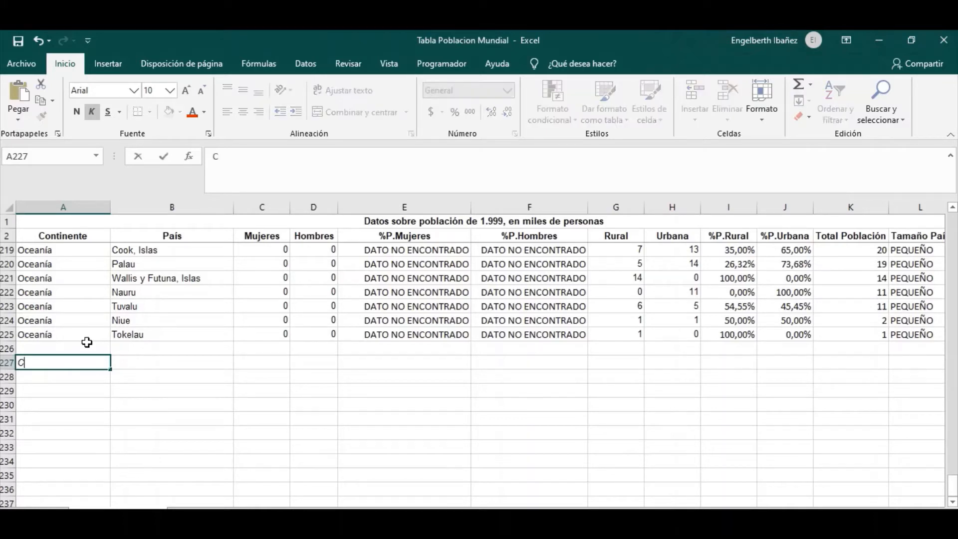
pyautogui.write('ANTIDA')
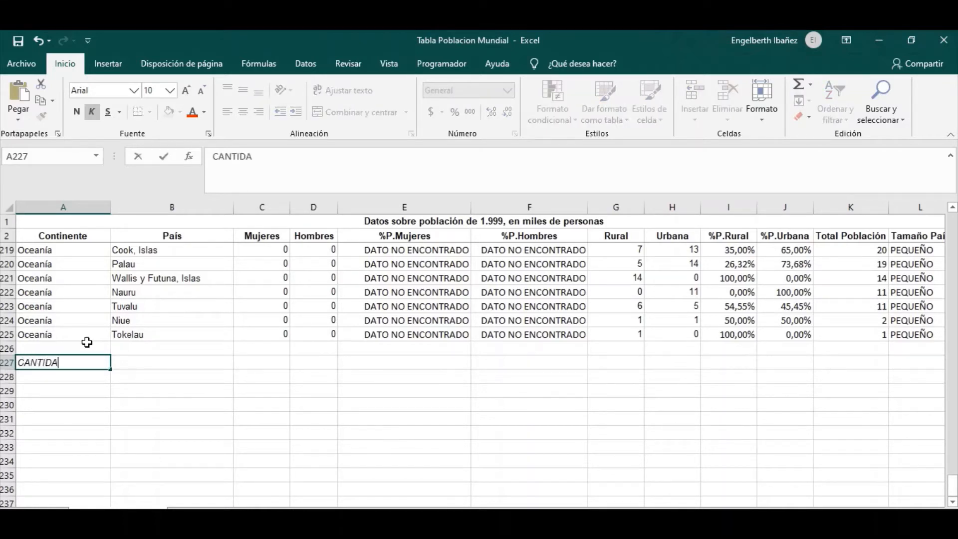
pyautogui.write('D PAISES GRANDES')
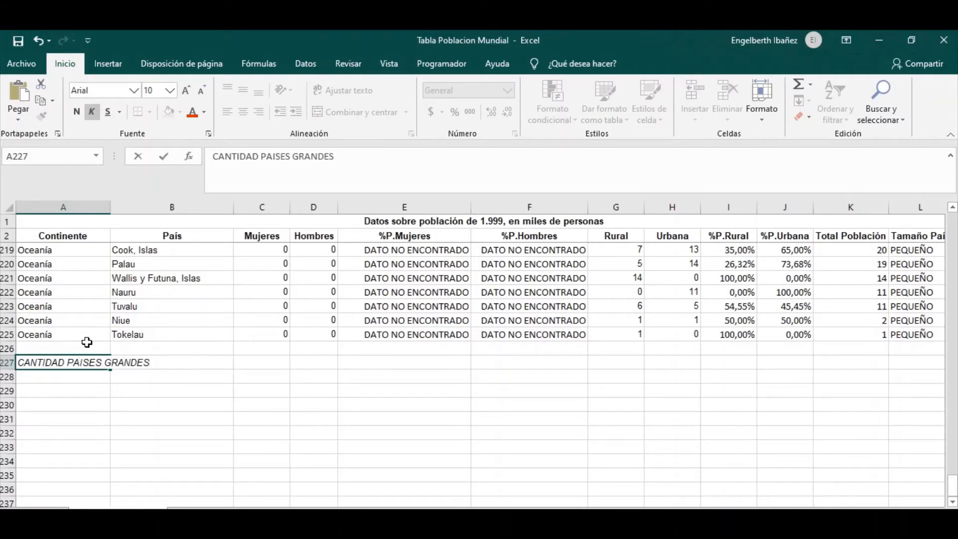
pyautogui.press('Return')
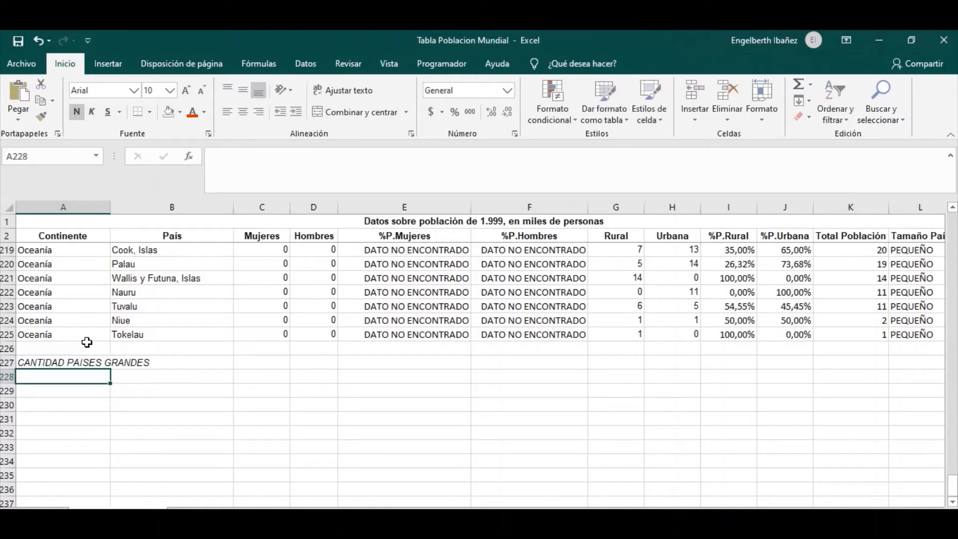
# Enter the label POBLACION PAISES GRANDES in A228 and remove its bold formatting.
pyautogui.write('POBLACIO')
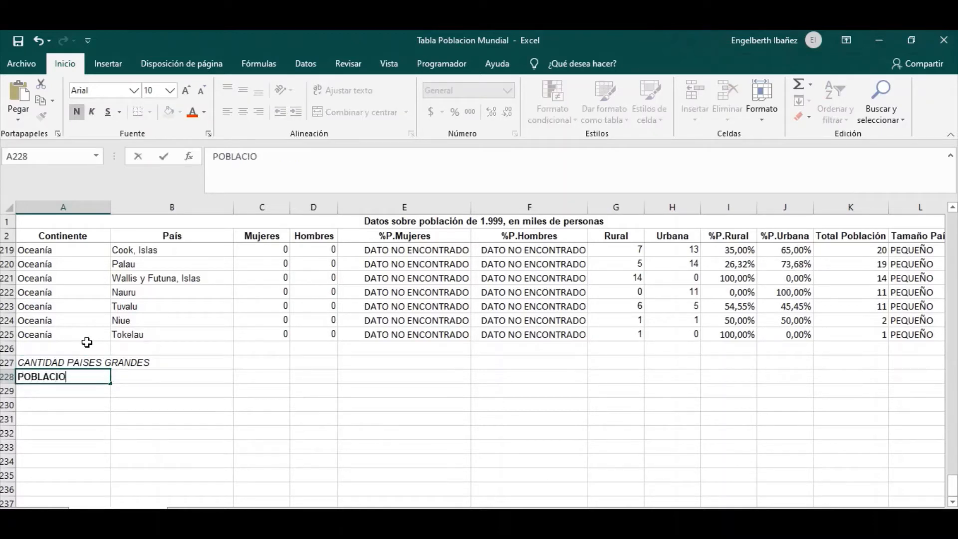
pyautogui.write('N PAISES ')
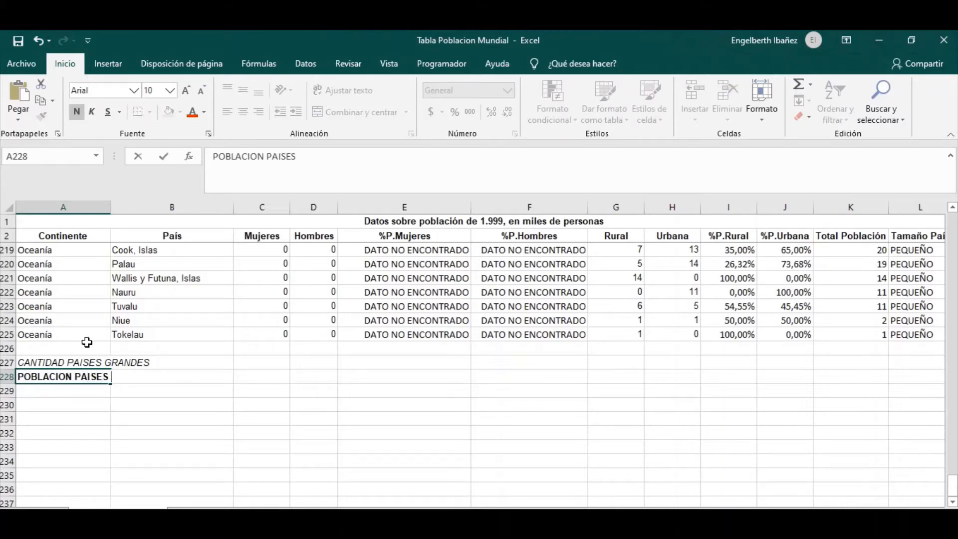
pyautogui.write('GRANDES')
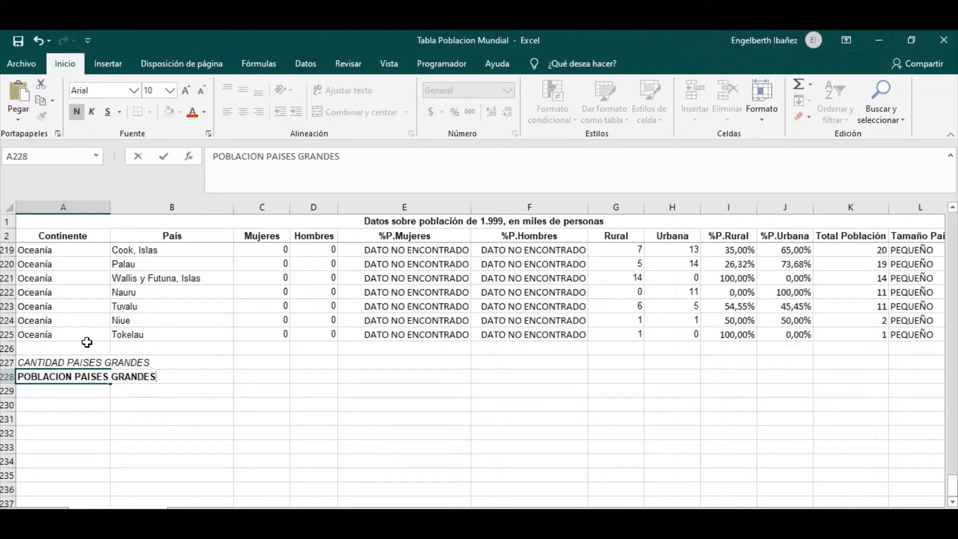
pyautogui.press('Return')
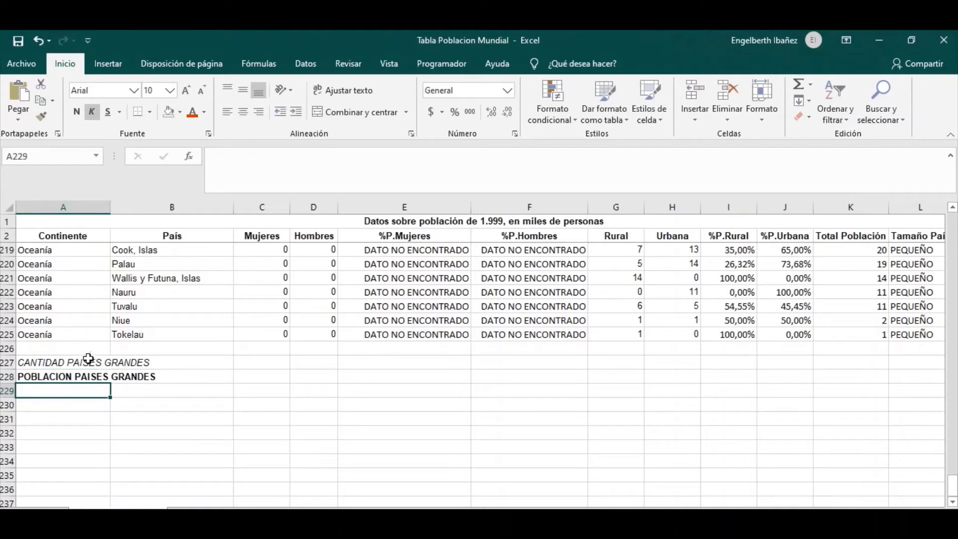
pyautogui.click(34, 380)
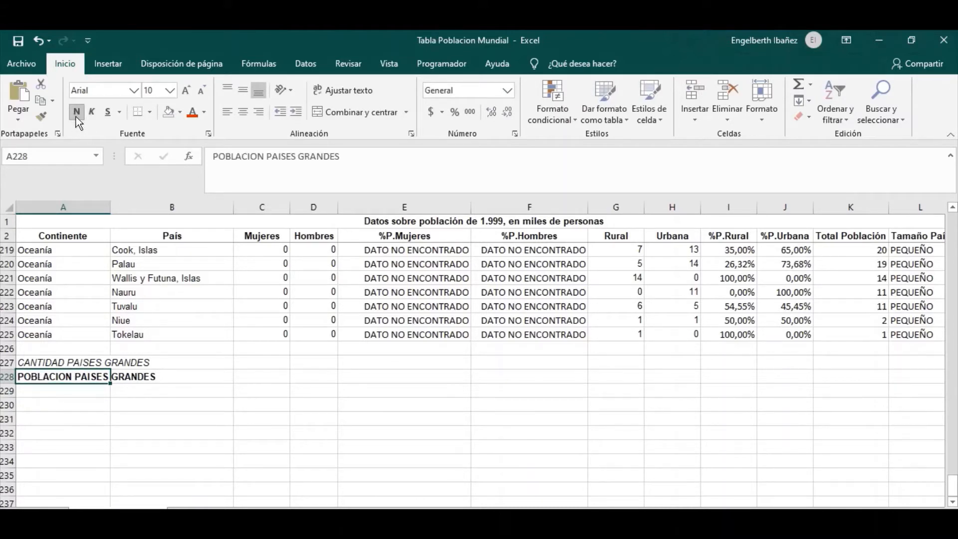
pyautogui.hotkey('ctrl', 'n')
pyautogui.click(85, 447)
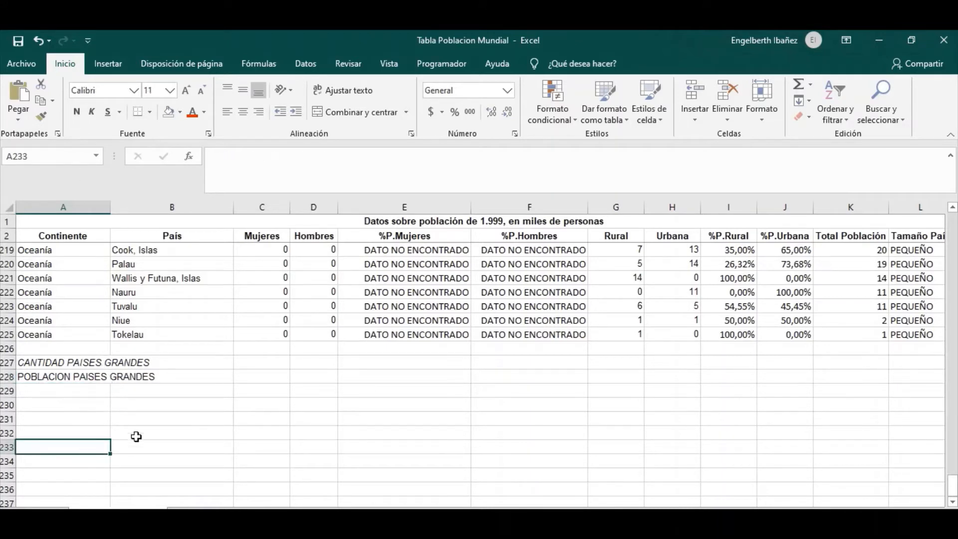
# Widen column A until the labels in A227 and A228 both fit inside their cells.
pyautogui.click(51, 363)
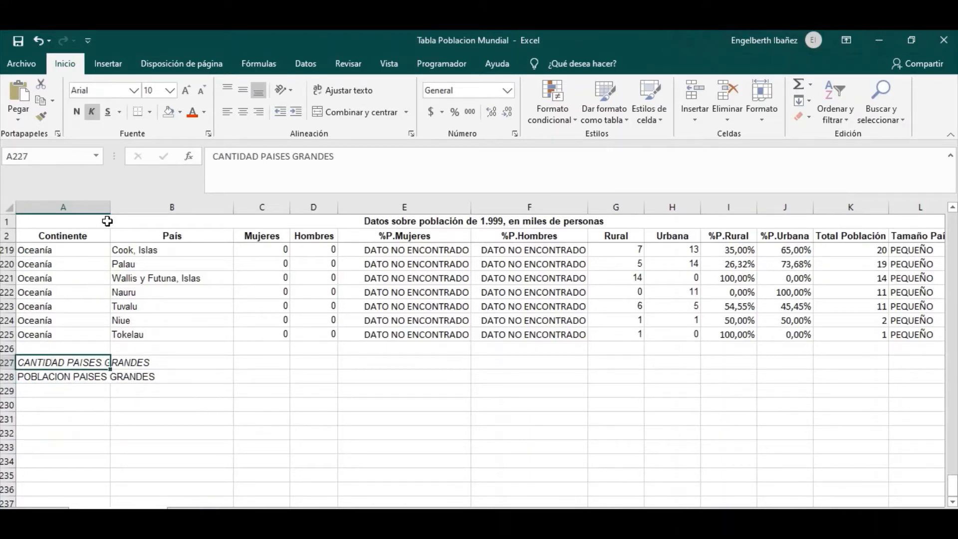
pyautogui.moveTo(110, 207); pyautogui.dragTo(160, 212)
pyautogui.click(173, 473)
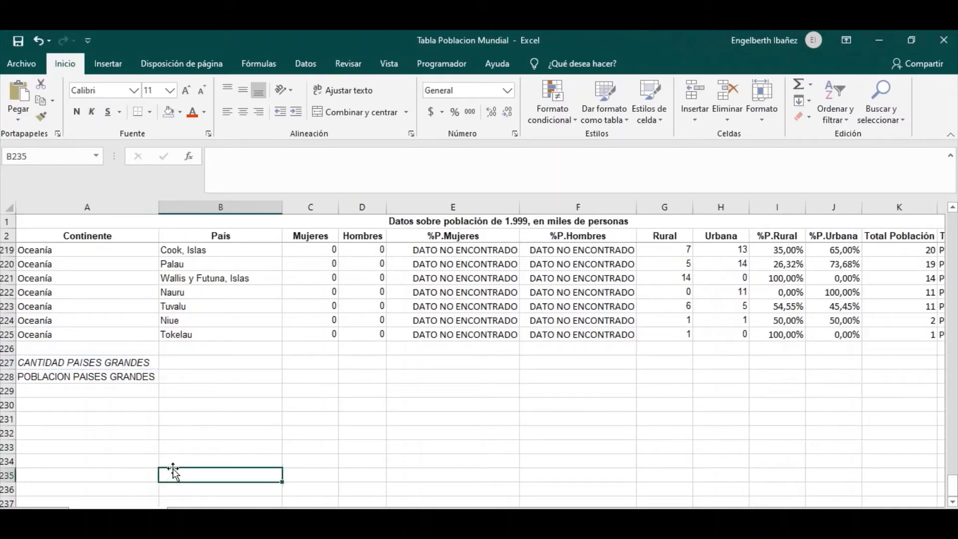
# Enter the label CANTIDAD PAISES MESIANOS in A229.
pyautogui.click(31, 390)
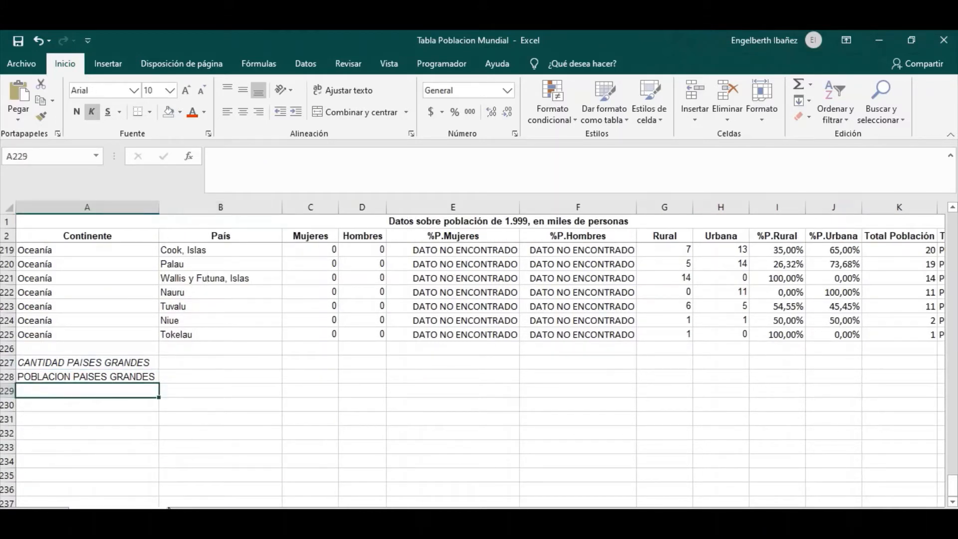
pyautogui.write('CANTIDAD ')
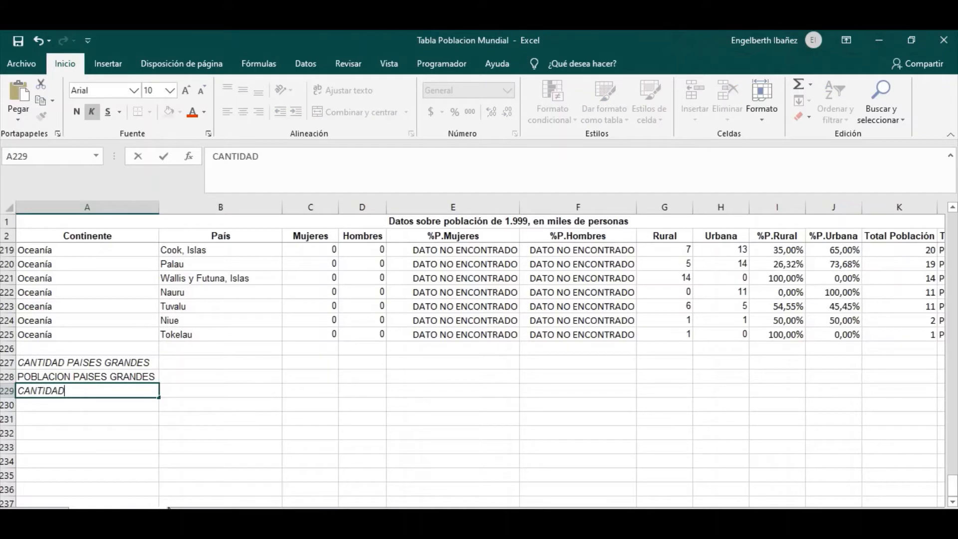
pyautogui.write('PAISES ')
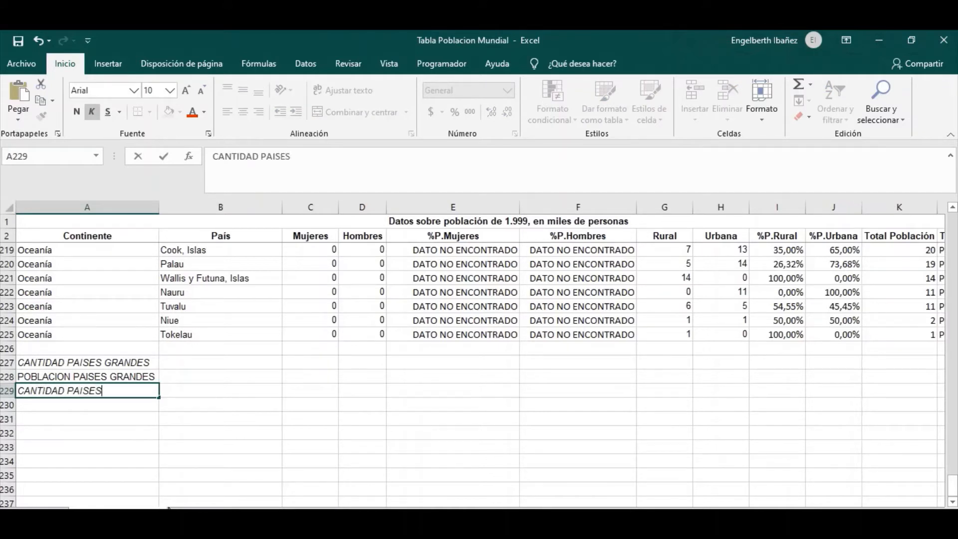
pyautogui.write('MESIANOS')
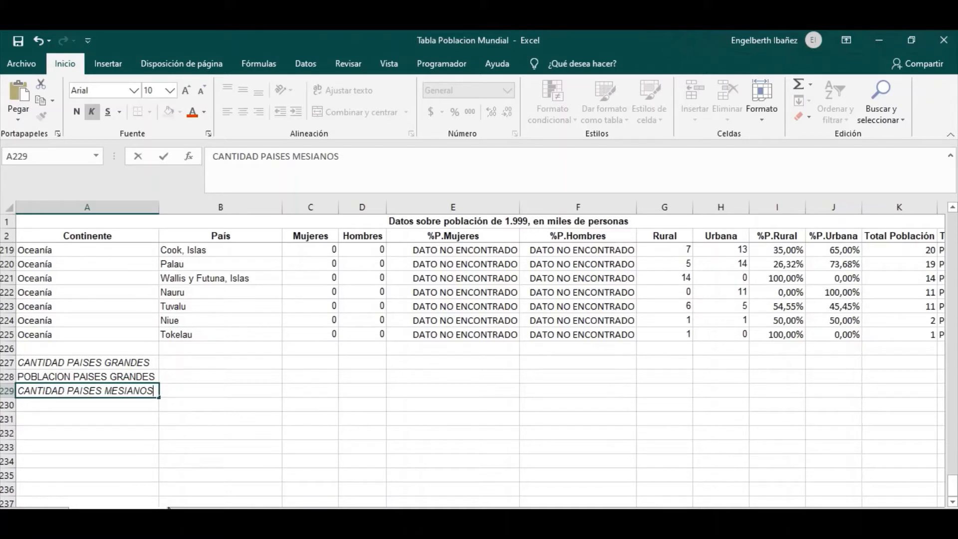
pyautogui.press('Return')
# Enter the label POBLACION PAISES MEDIANOS in A230.
pyautogui.write('POBLACIO')
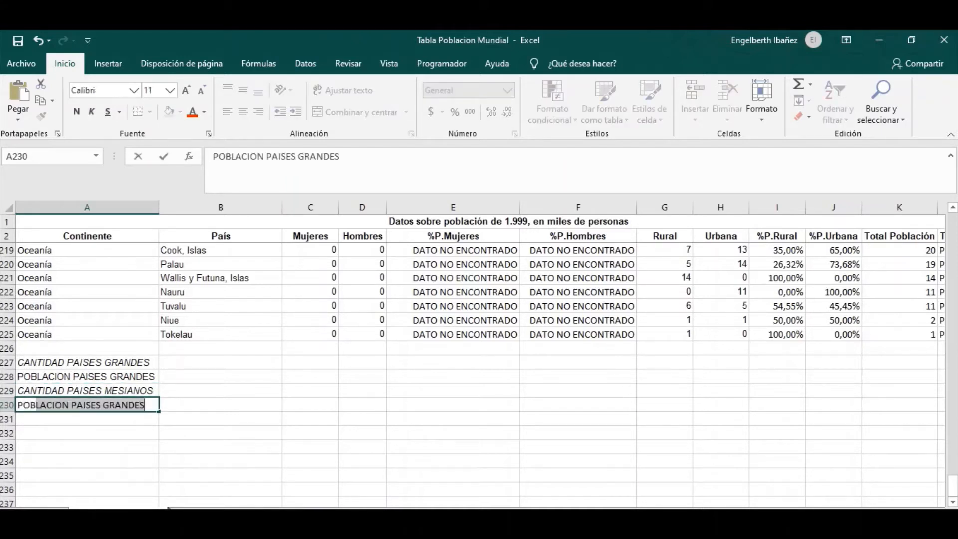
pyautogui.write('N')
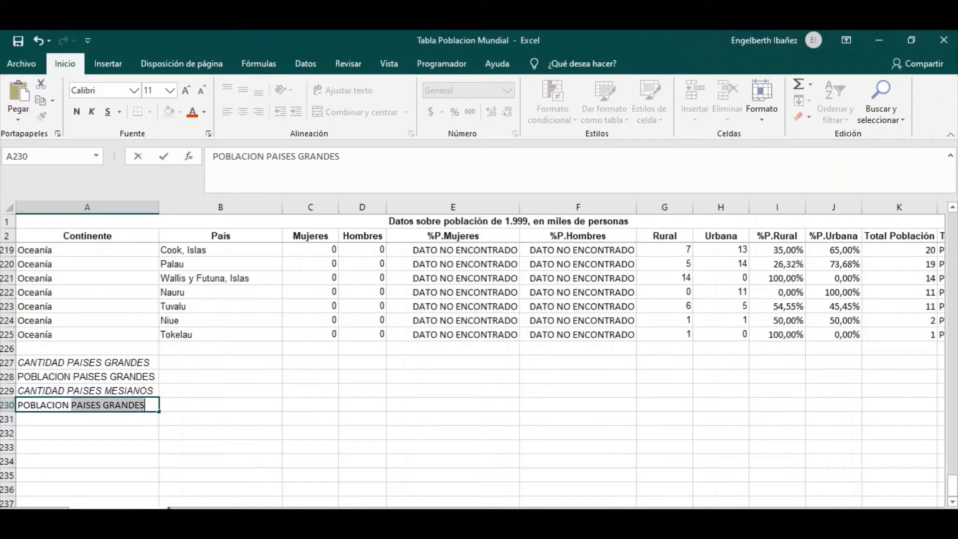
pyautogui.press('BackSpace')
pyautogui.write('PAISESM')
pyautogui.press('BackSpace')
pyautogui.press('BackSpace')
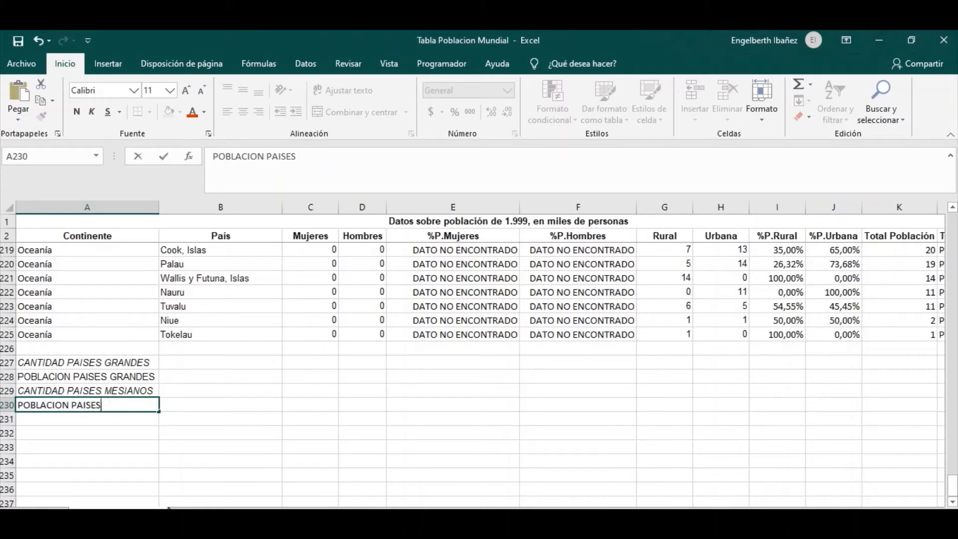
pyautogui.write('S')
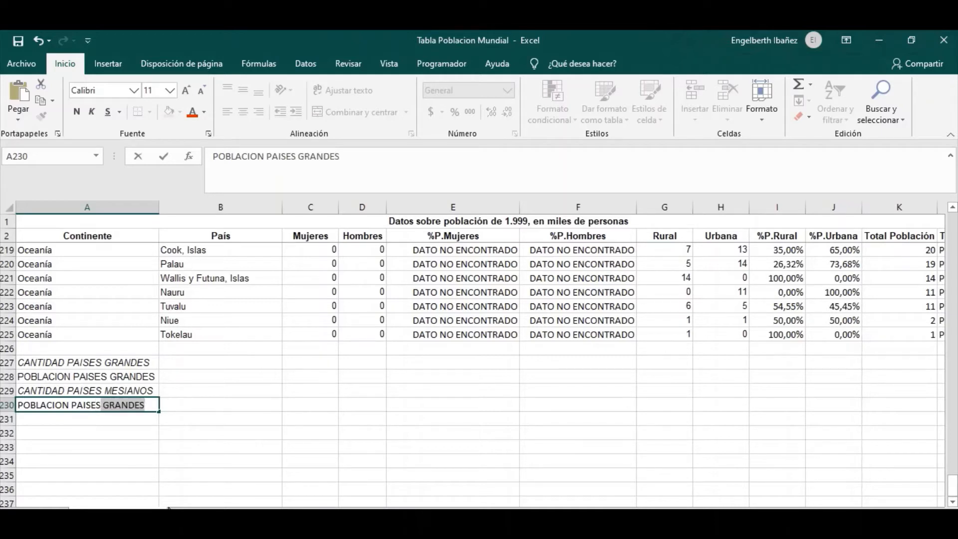
pyautogui.press('BackSpace')
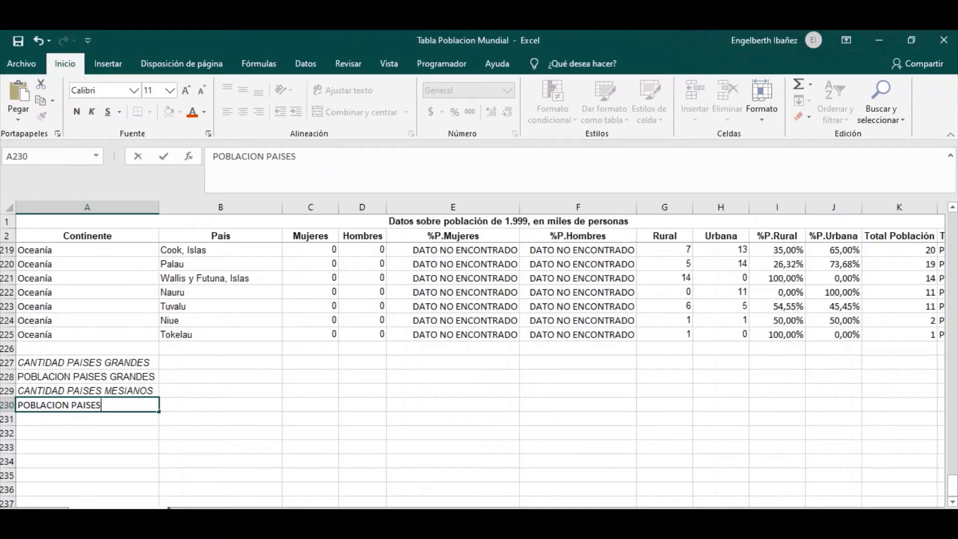
pyautogui.write('MEDIANOS')
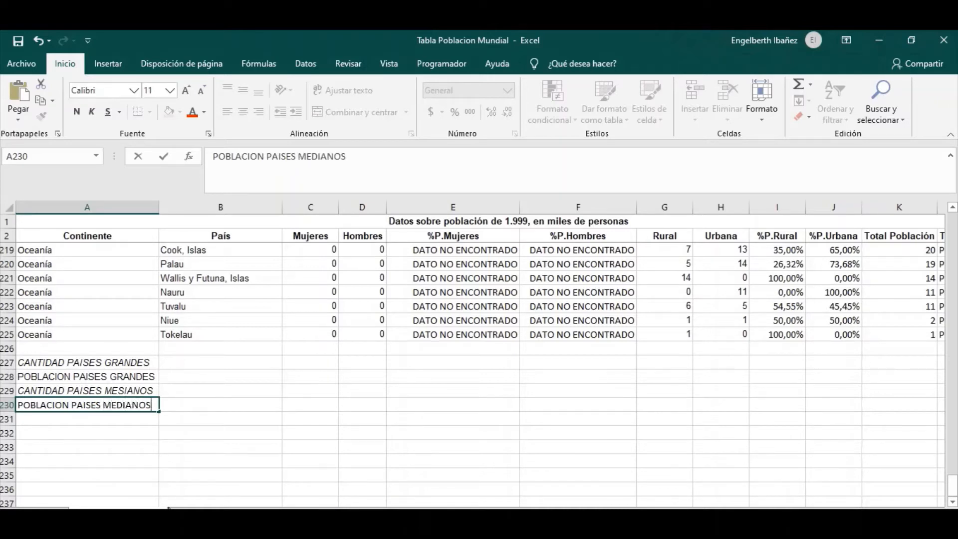
pyautogui.press('Return')
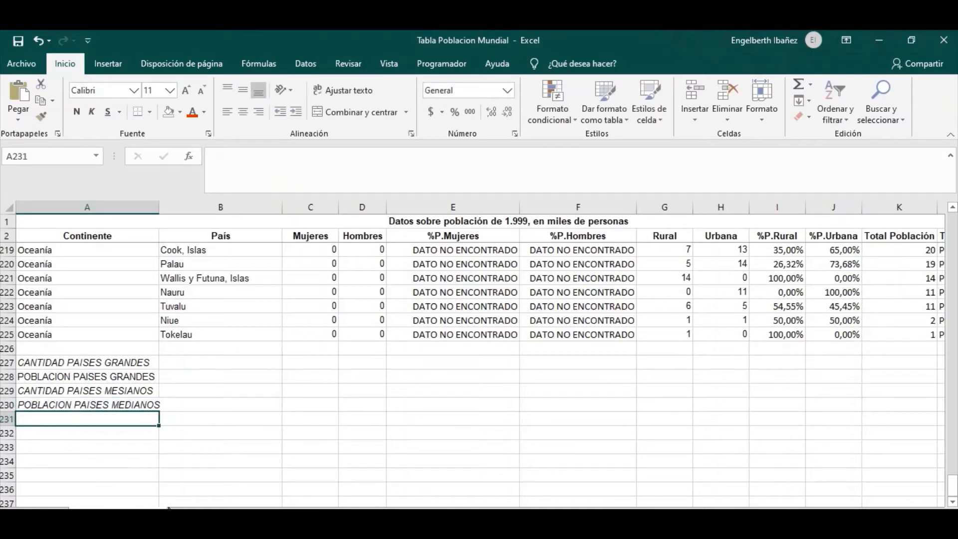
# Enter the label CANTIDAD PAISES PEQUEÑOS in A231.
pyautogui.write('CANTIDAD PAISES MESIANOS')
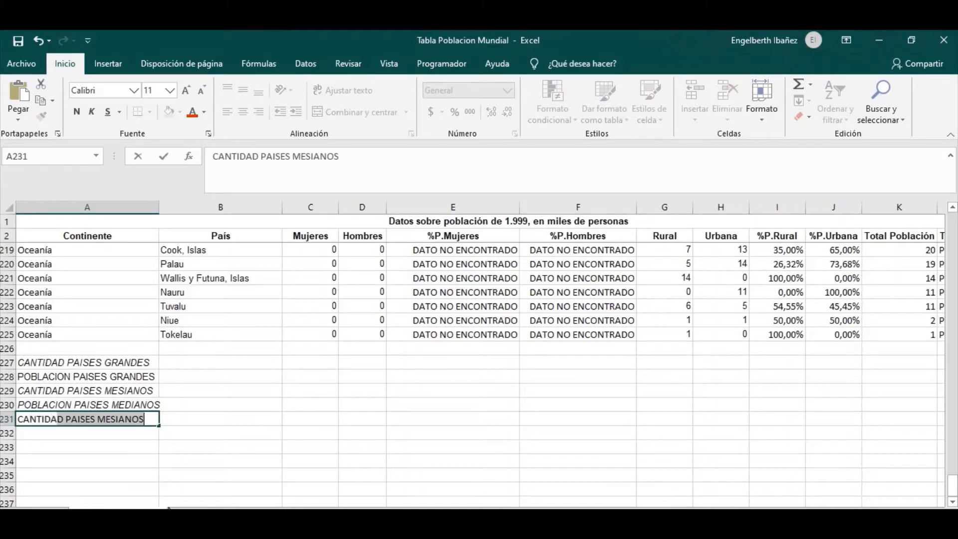
pyautogui.hotkey('shift', 'Right')
pyautogui.hotkey('shift', 'Right')
pyautogui.hotkey('shift', 'Right')
pyautogui.hotkey('shift', 'Right')
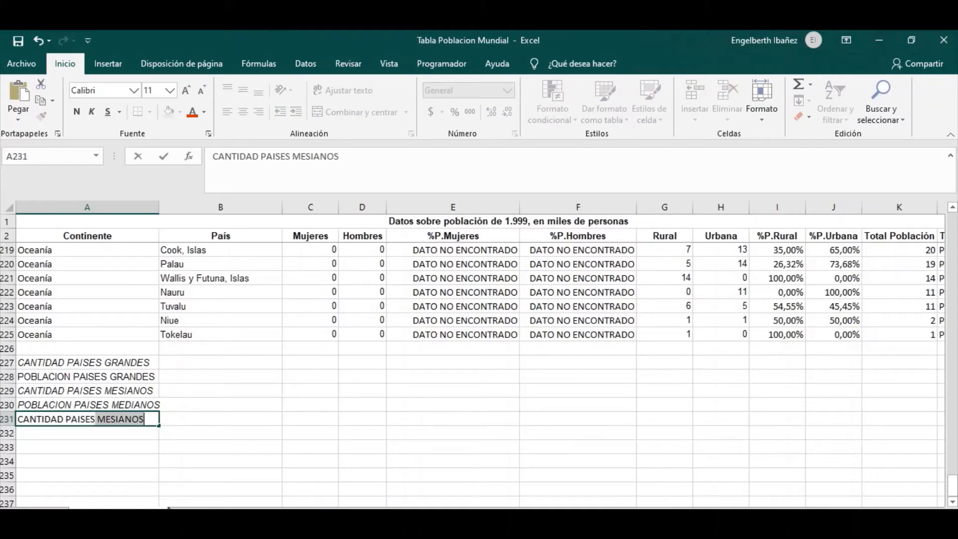
pyautogui.write('PEQ')
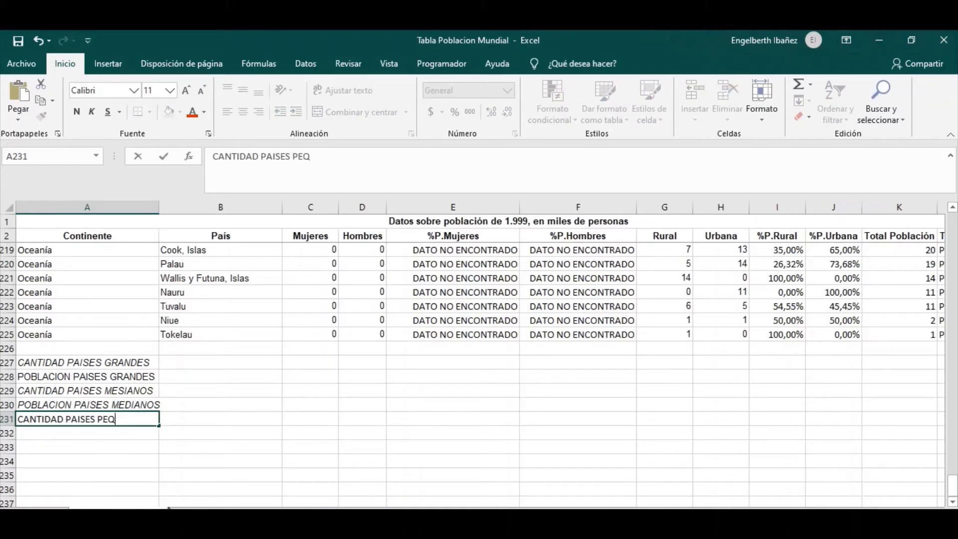
pyautogui.write('UEÑOS')
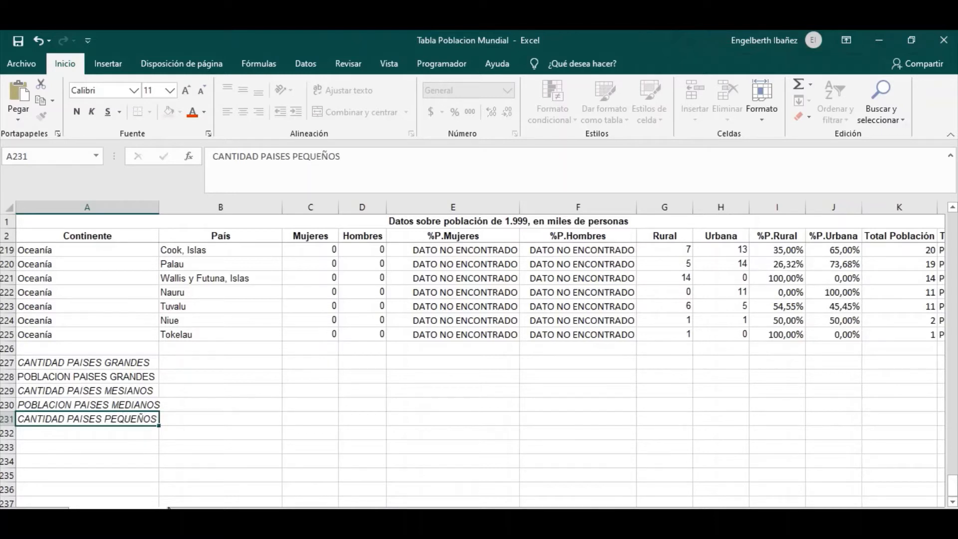
pyautogui.press('Return')
# Enter the label POBLACION PAISES PEQUEÑOS in A232.
pyautogui.write('POBLA')
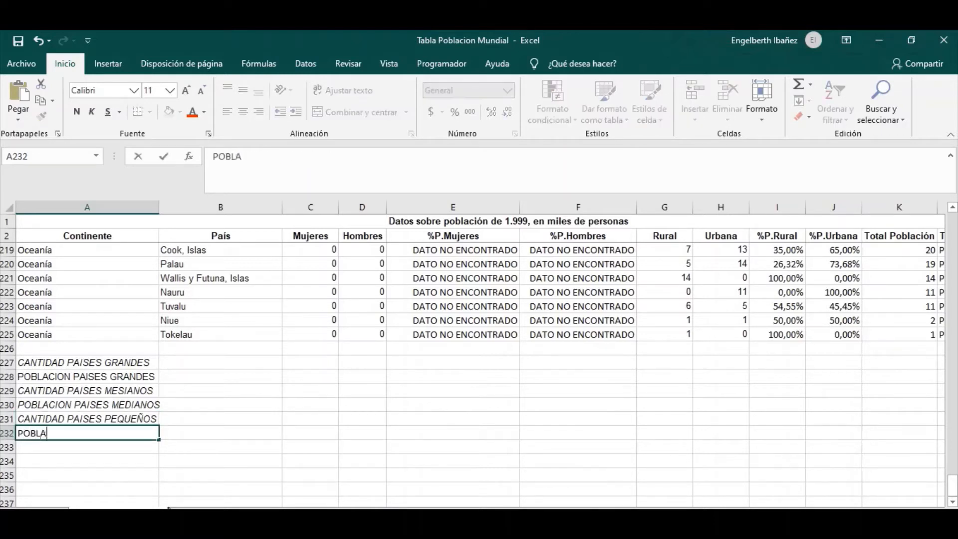
pyautogui.write('CION PAISE')
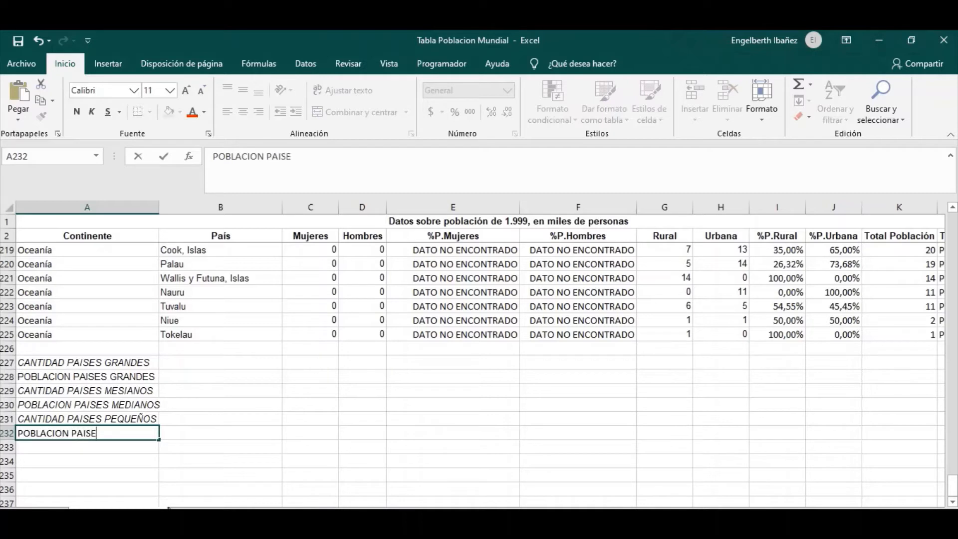
pyautogui.write('S PEQUEÑOS')
pyautogui.press('Return')
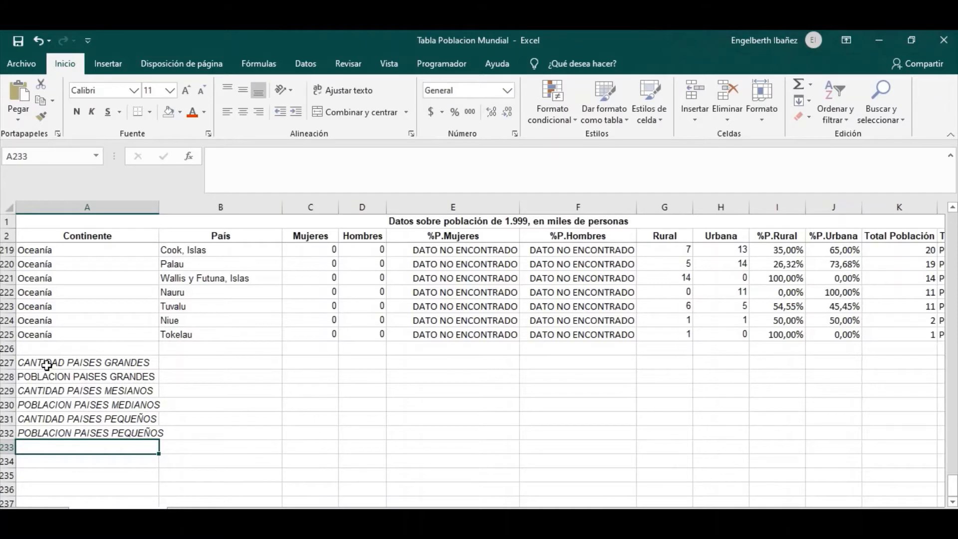
# Apply all borders to the summary block A227:B232 and autofit column A to its longest label.
pyautogui.moveTo(50, 363); pyautogui.dragTo(216, 432)
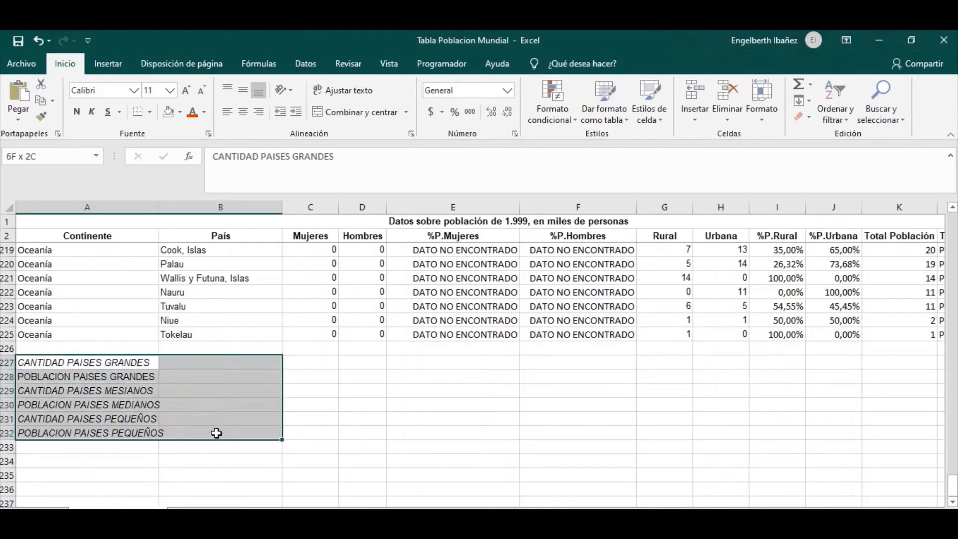
pyautogui.click(153, 117)
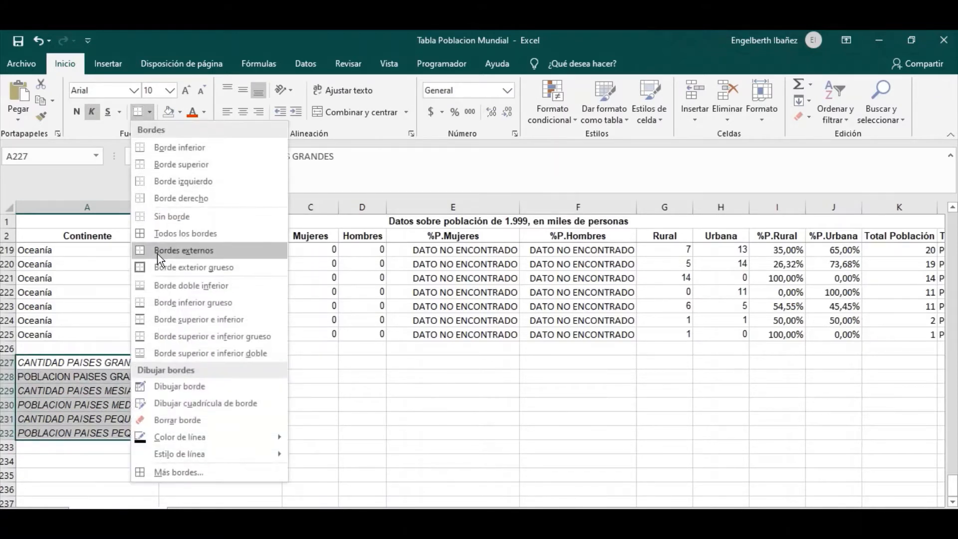
pyautogui.click(160, 233)
pyautogui.click(269, 477)
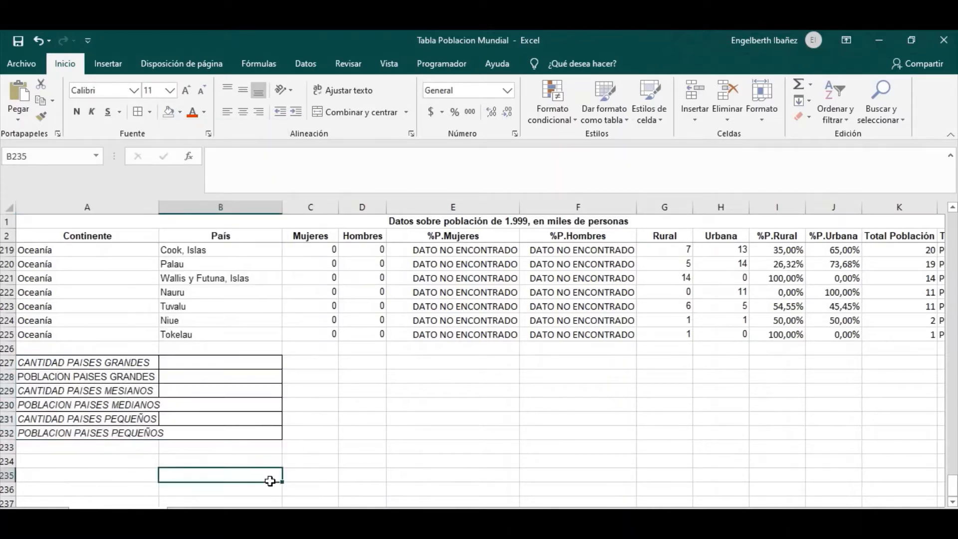
pyautogui.doubleClick(159, 207)
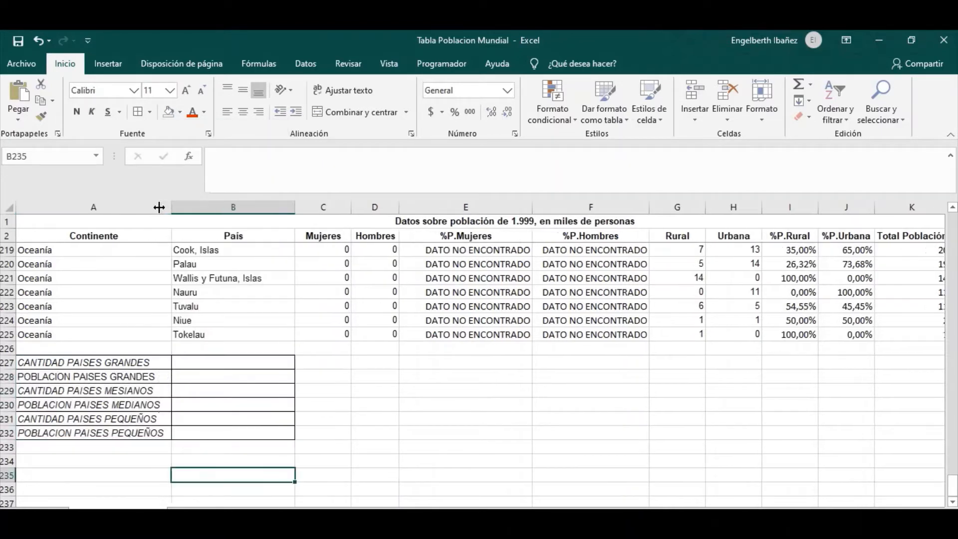
pyautogui.click(346, 464)
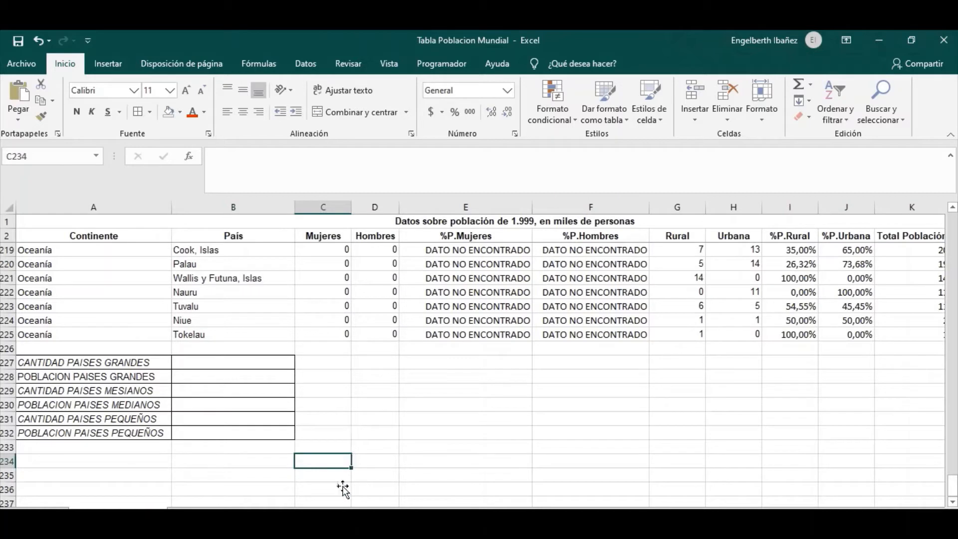
# Enter the formula =CONTAR.SI($L$3:$L$225;"GRANDES") in B227, with an absolute reference to the Tamaño País column.
pyautogui.click(201, 363)
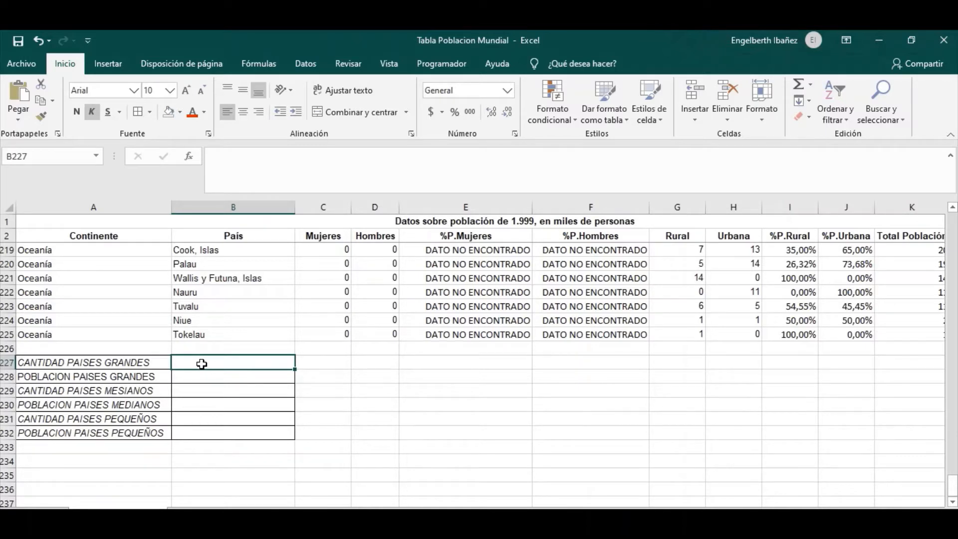
pyautogui.write('=CON')
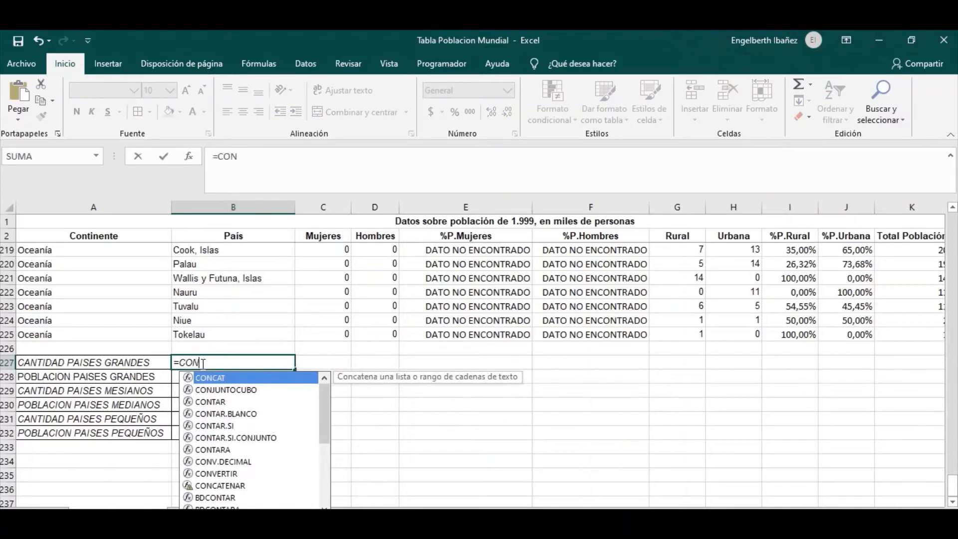
pyautogui.write('TAR.')
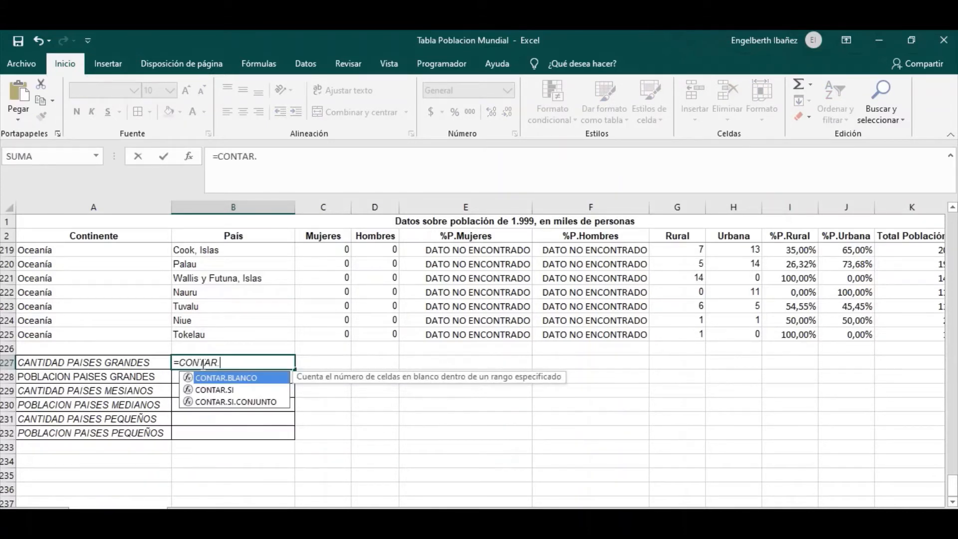
pyautogui.write('SI ')
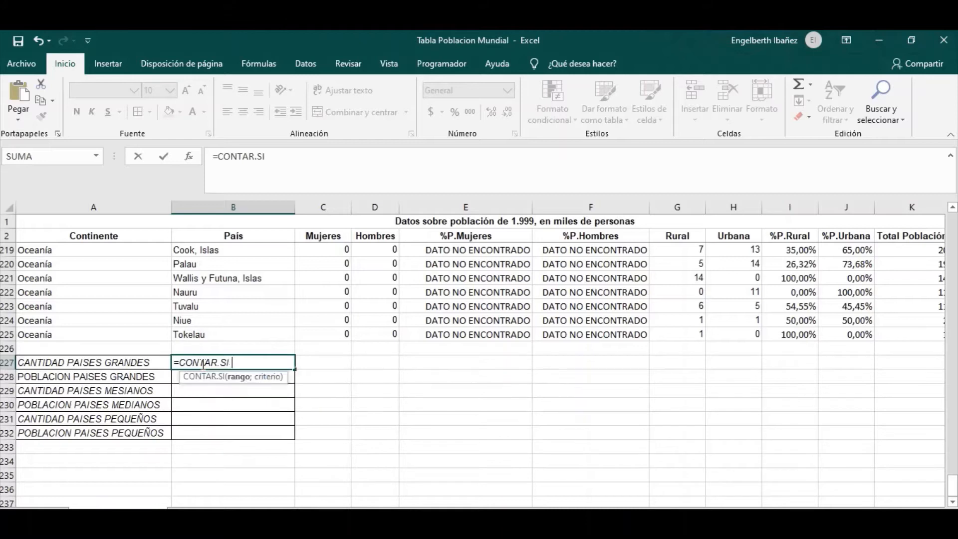
pyautogui.write('(')
pyautogui.hscroll(2, 706, 498)
pyautogui.scroll(20, 809, 456)
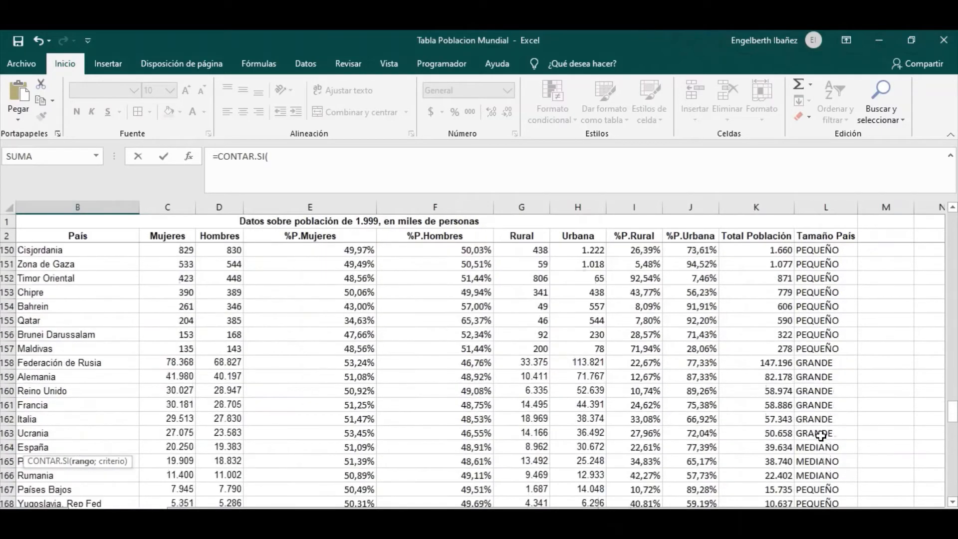
pyautogui.scroll(20, 821, 436)
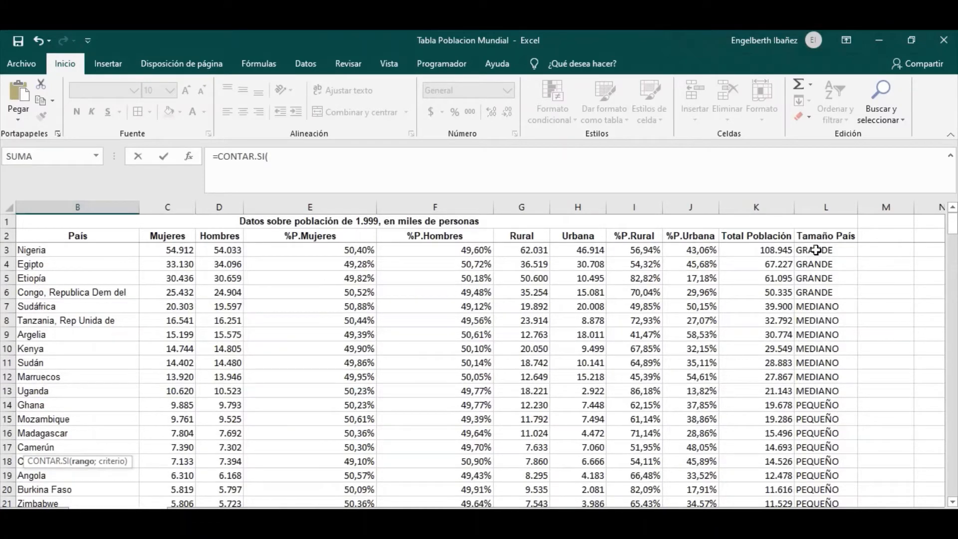
pyautogui.moveTo(816, 250); pyautogui.dragTo(845, 466)
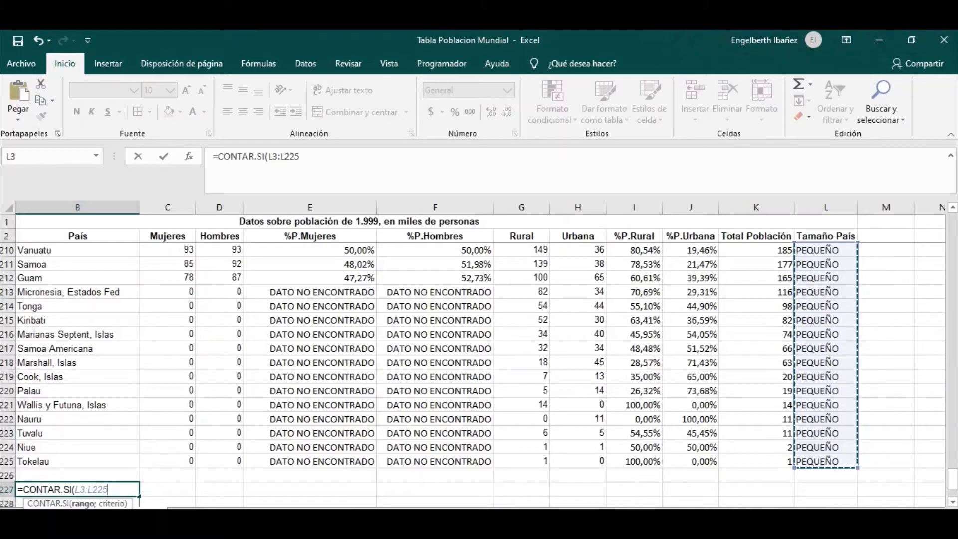
pyautogui.press('F4')
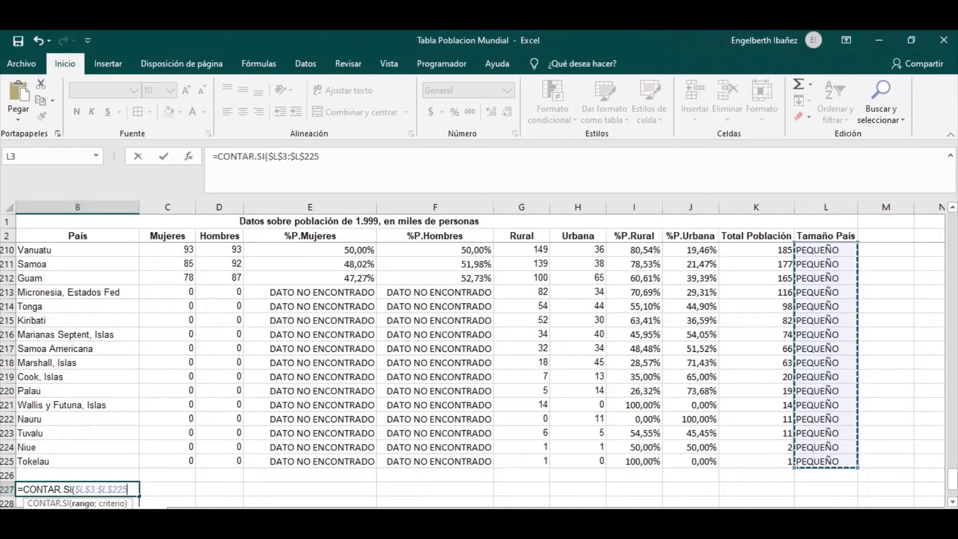
pyautogui.write(';')
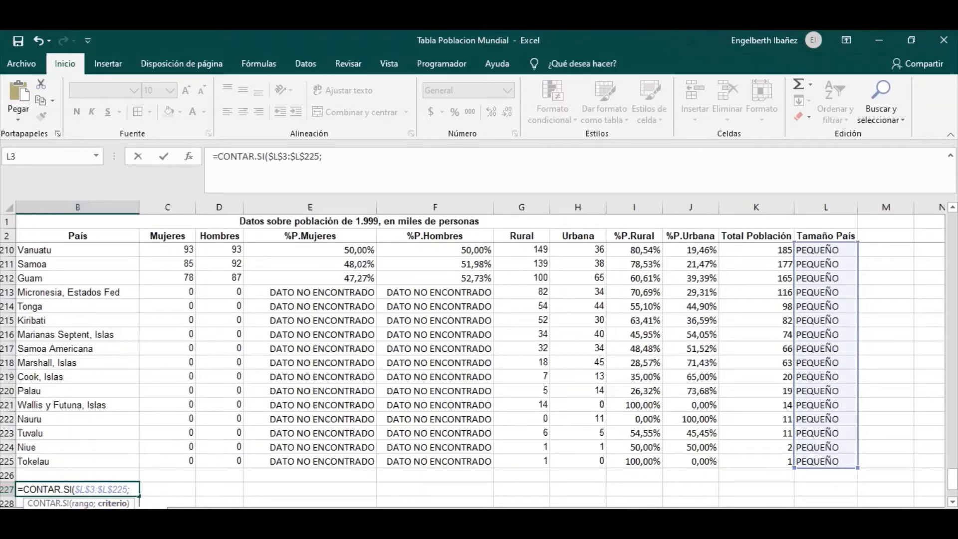
pyautogui.write('"GRANDES')
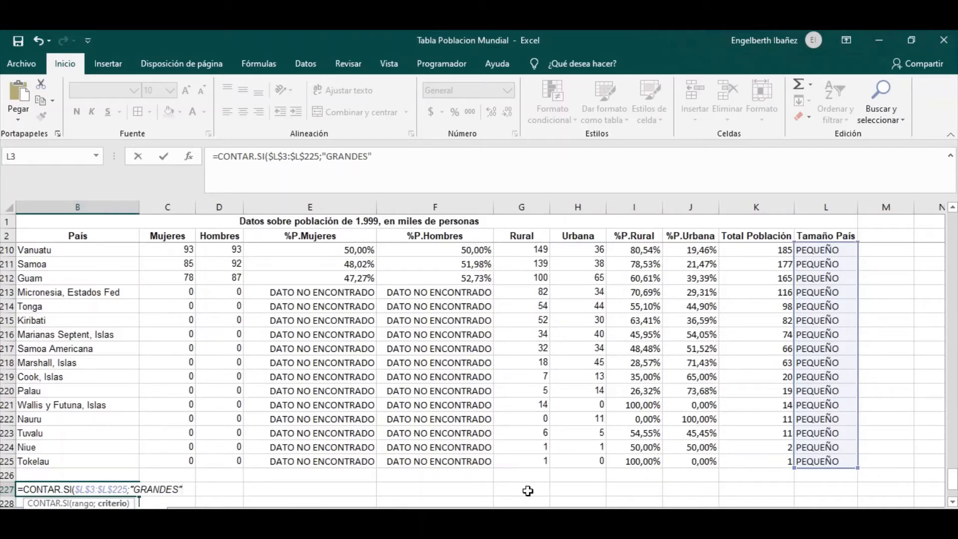
pyautogui.write(')')
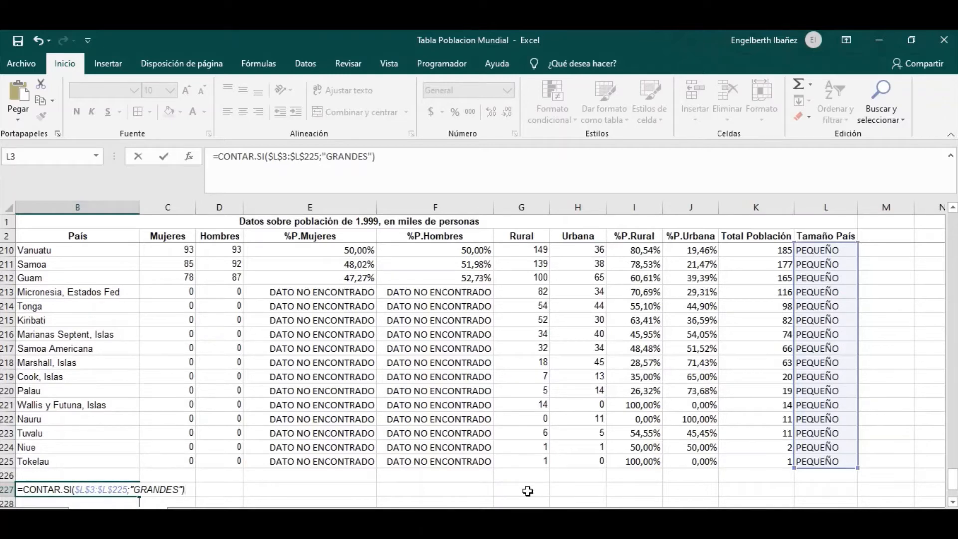
pyautogui.press('Return')
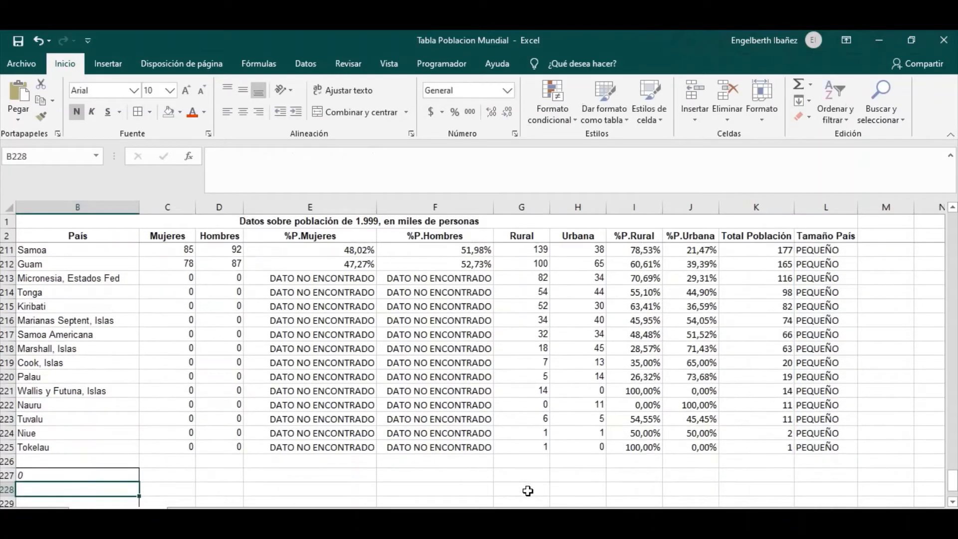
# Correct the criterion in the B227 formula so it reads =CONTAR.SI($L$3:$L$225;"GRANDE").
pyautogui.moveTo(630, 514); pyautogui.dragTo(602, 514)
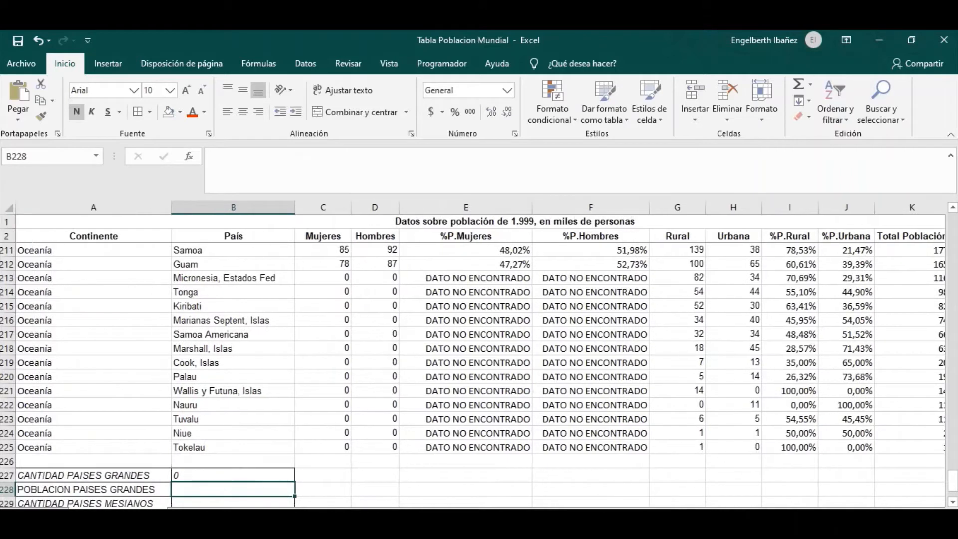
pyautogui.click(181, 476)
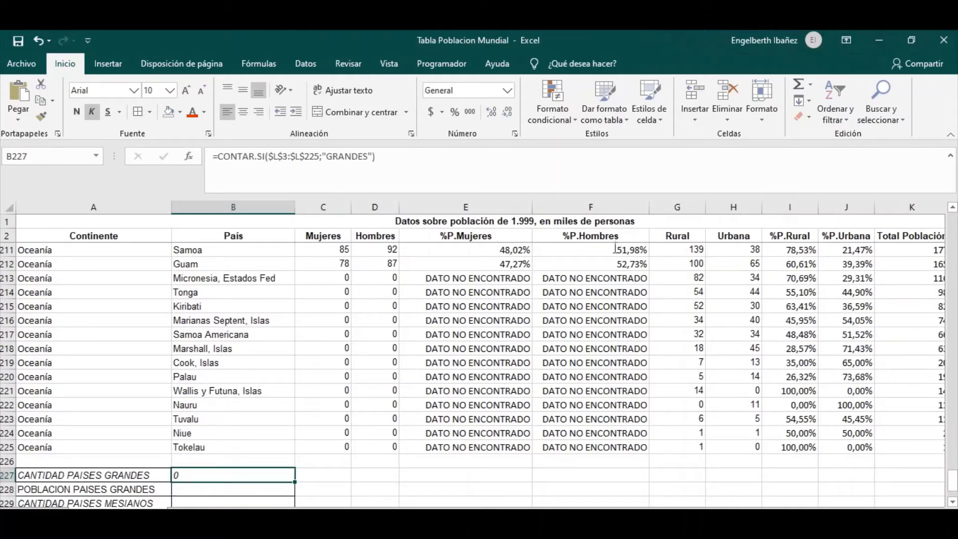
pyautogui.click(367, 156)
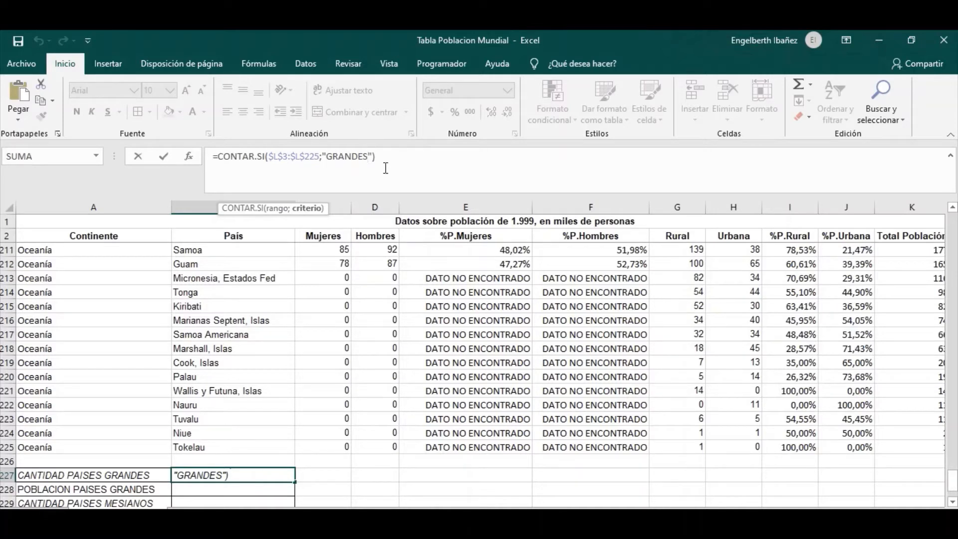
pyautogui.press('BackSpace')
pyautogui.press('Return')
pyautogui.press('Up')
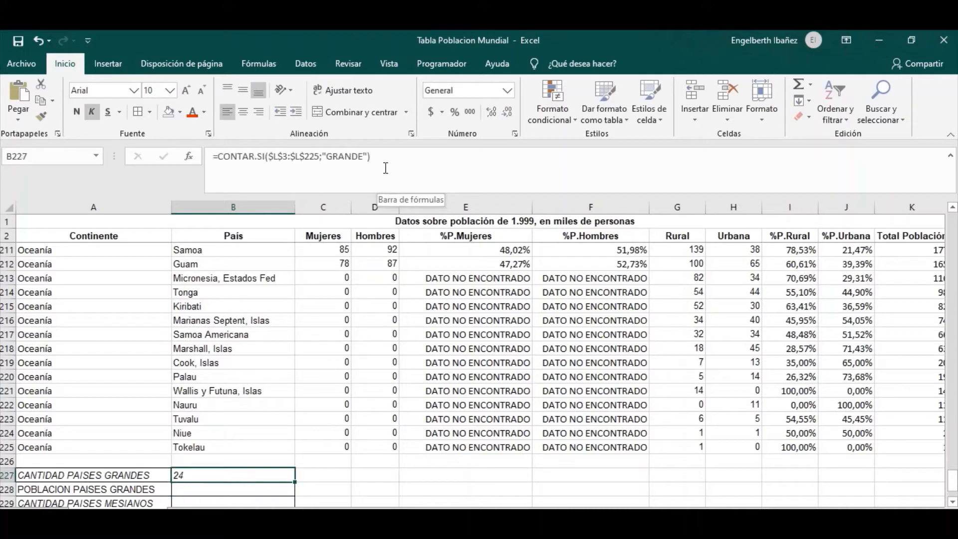
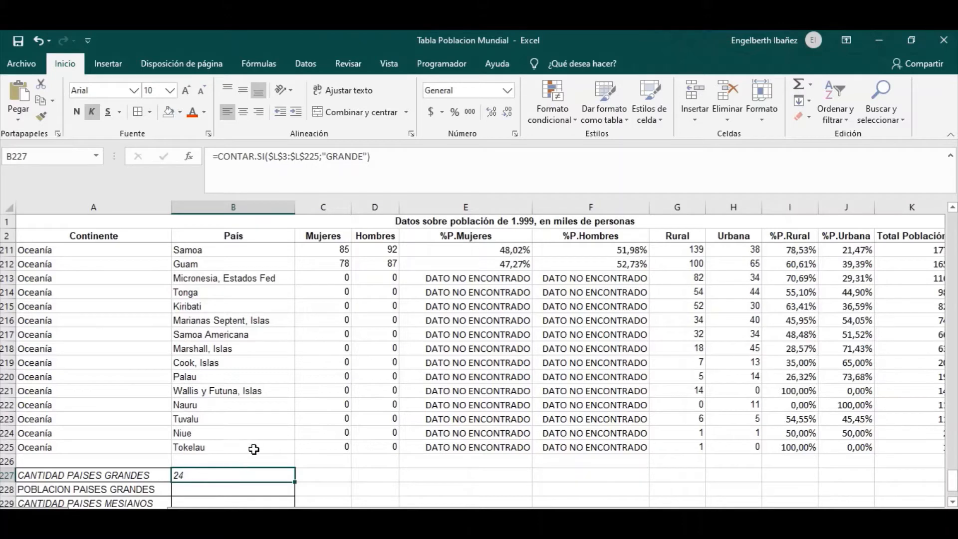
pyautogui.scroll(-2, 253, 448)
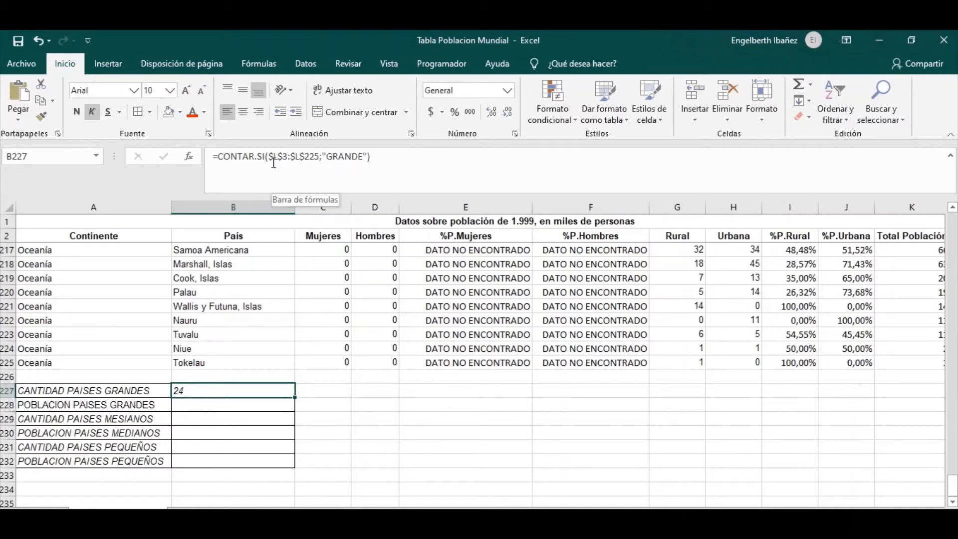
pyautogui.moveTo(266, 157); pyautogui.dragTo(319, 162)
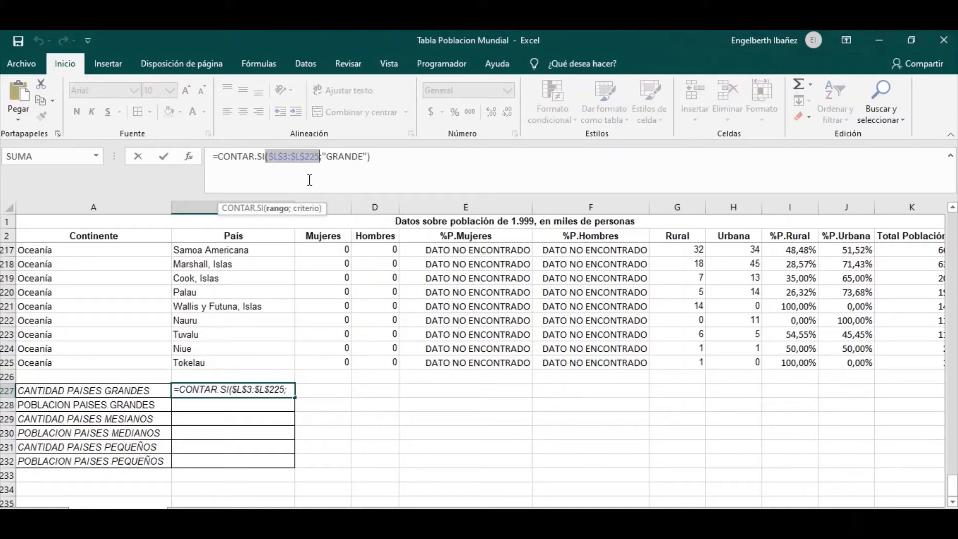
pyautogui.click(323, 177)
pyautogui.click(310, 433)
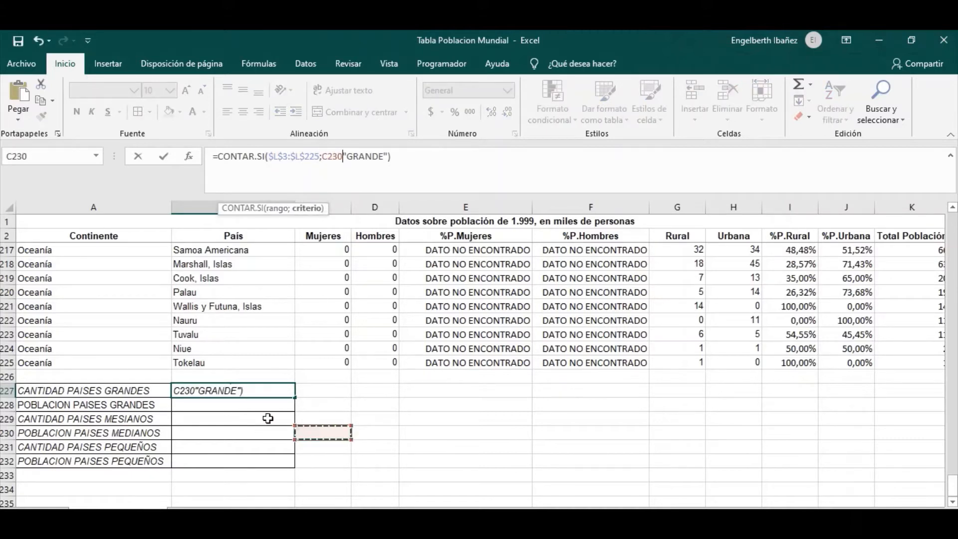
pyautogui.press('BackSpace')
pyautogui.press('BackSpace')
pyautogui.press('BackSpace')
pyautogui.press('BackSpace')
pyautogui.press('Return')
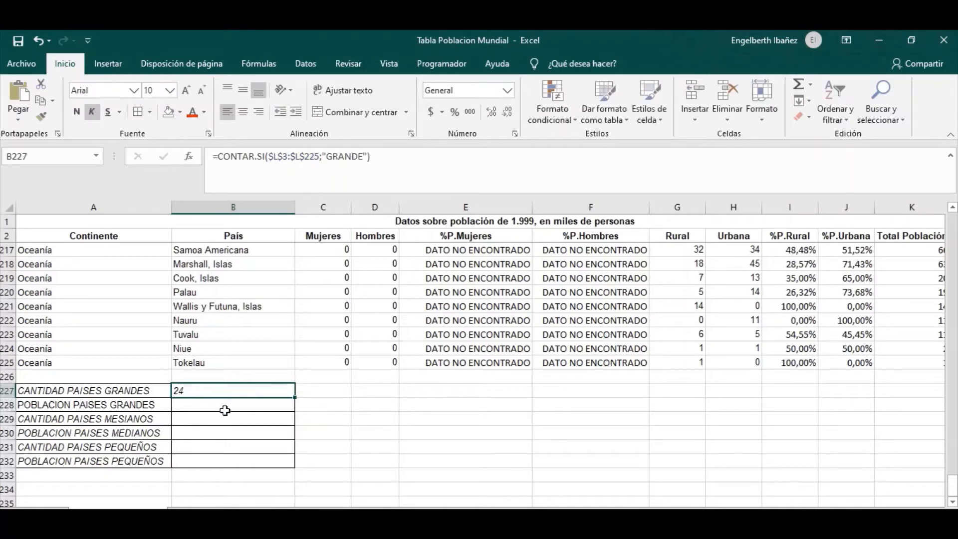
pyautogui.hotkey('ctrl', 'c')
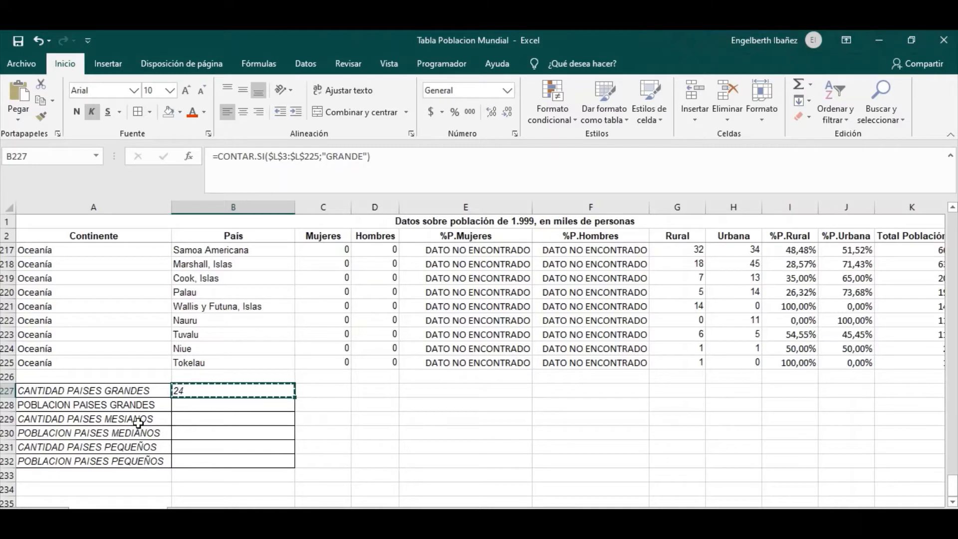
pyautogui.press('Escape')
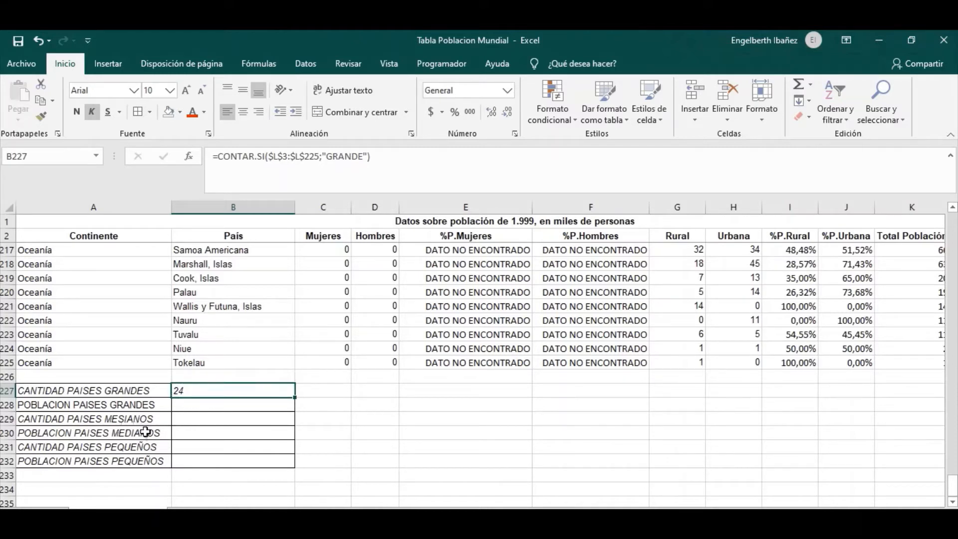
# Correct the misspelled label in A229 so it reads CANTIDAD PAISES MEDIANOS.
pyautogui.doubleClick(130, 423)
pyautogui.doubleClick(126, 420)
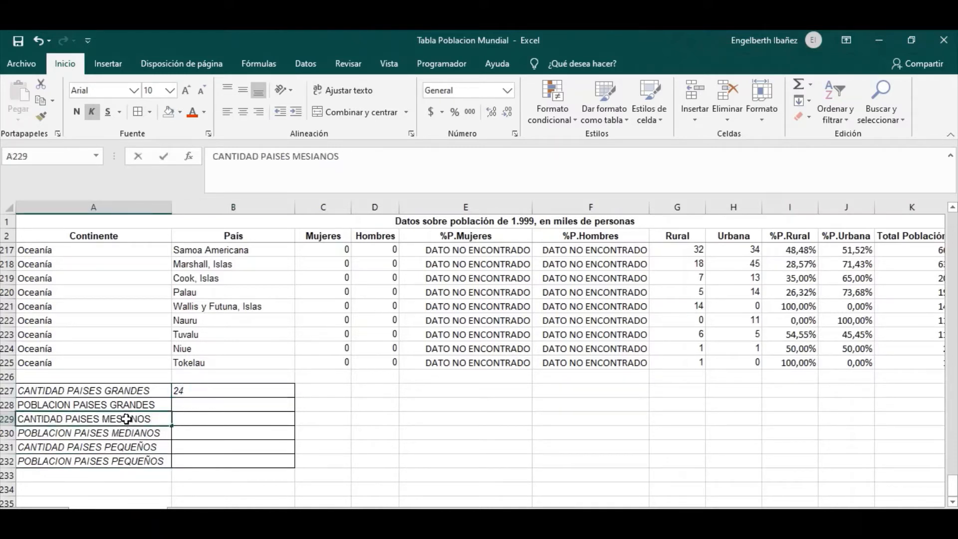
pyautogui.press('BackSpace')
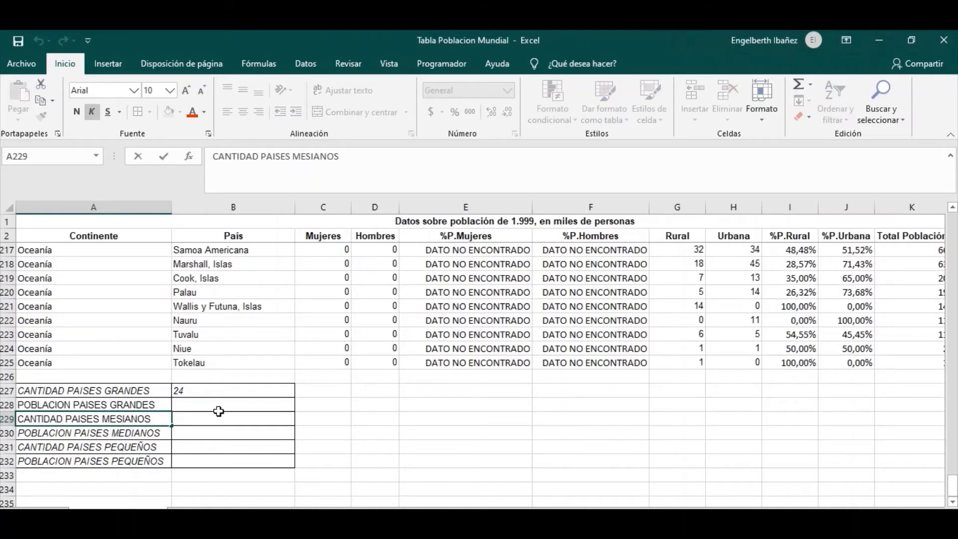
pyautogui.write('D')
pyautogui.press('Return')
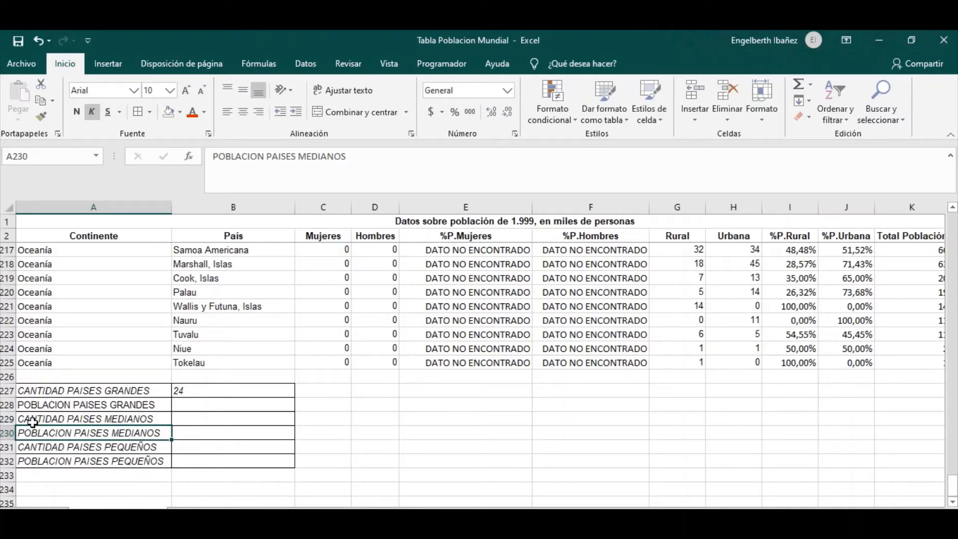
# Copy the large-country count formula from B227 into B229, beside CANTIDAD PAISES MEDIANOS.
pyautogui.click(185, 390)
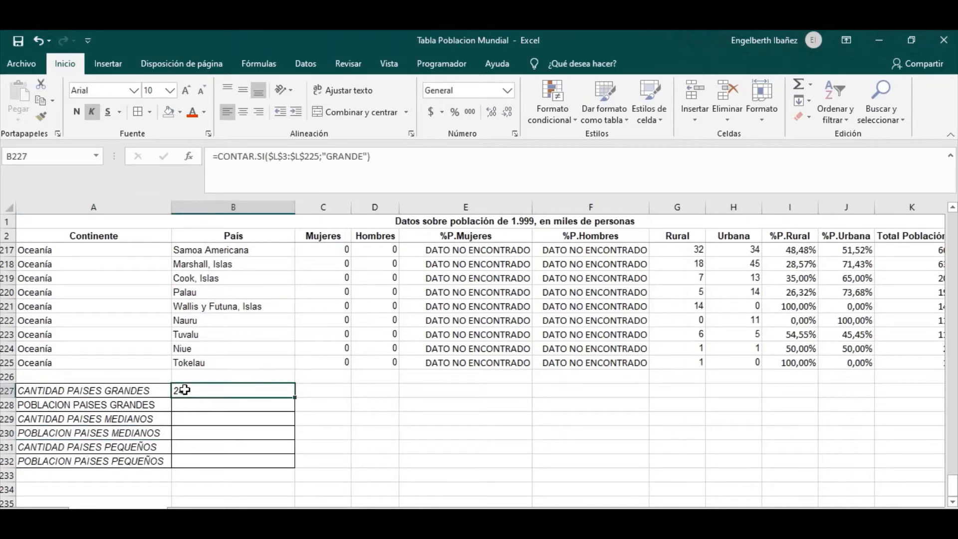
pyautogui.hotkey('ctrl', 'c')
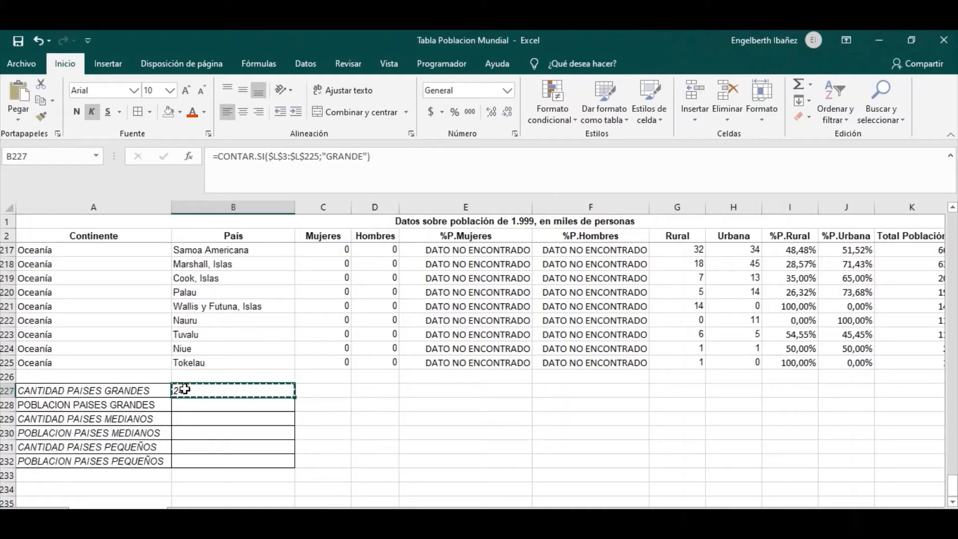
pyautogui.click(184, 420)
pyautogui.hotkey('ctrl', 'v')
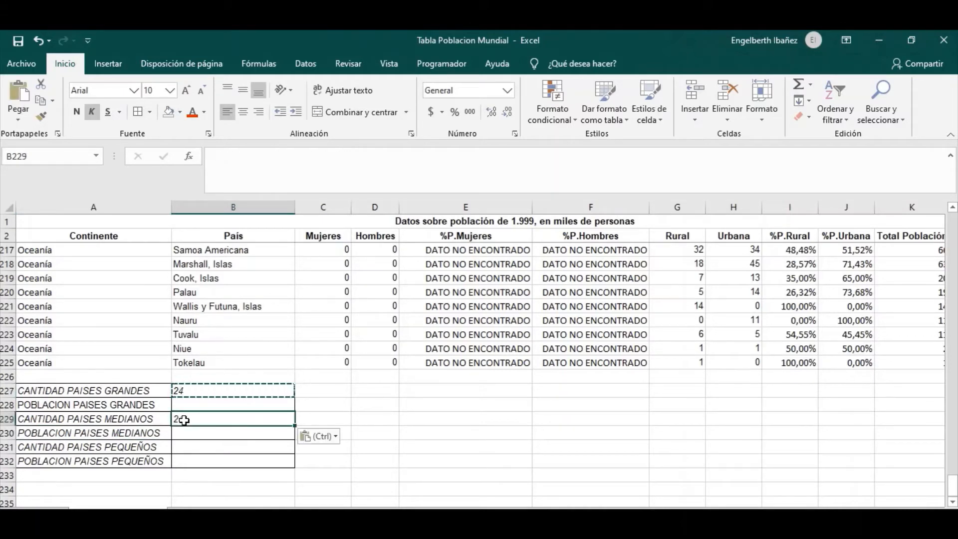
pyautogui.press('Escape')
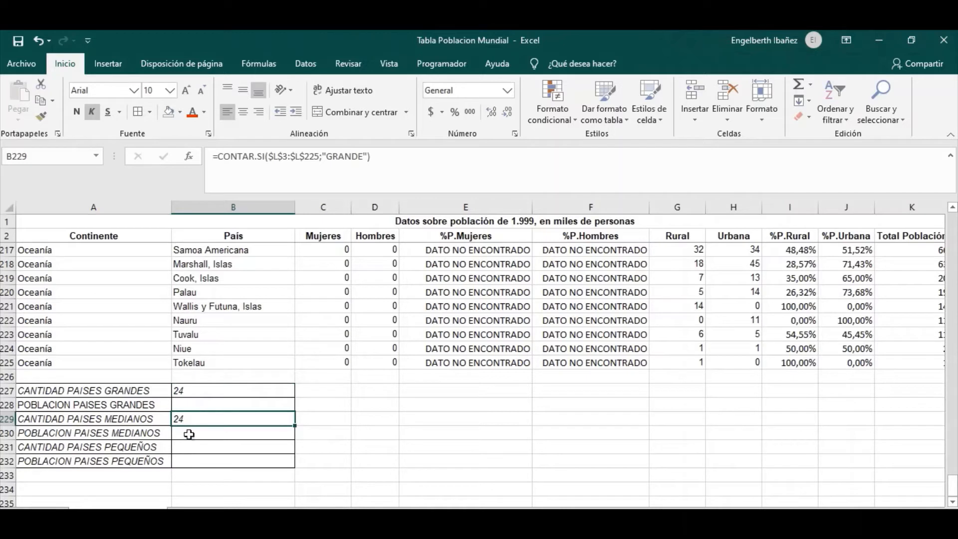
pyautogui.click(190, 433)
pyautogui.click(190, 422)
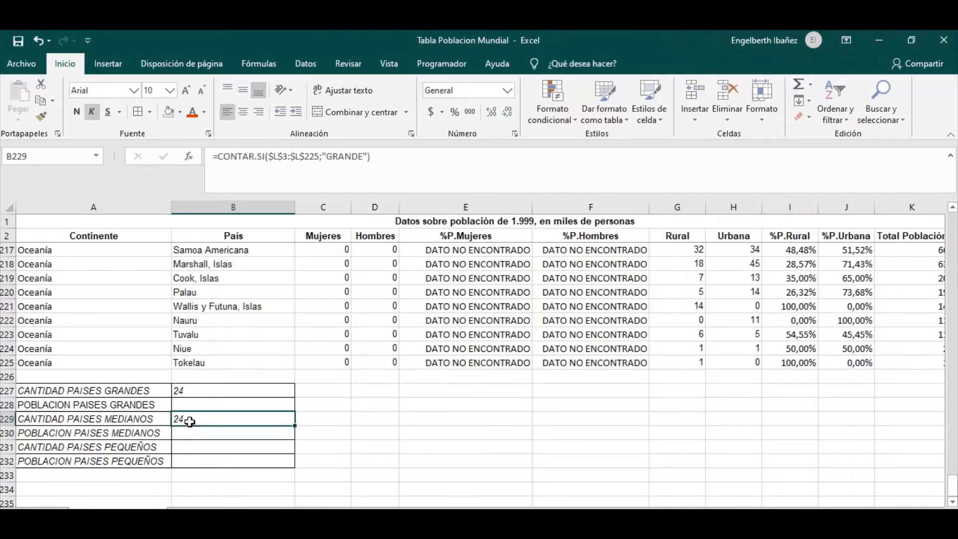
# Change the criterion in the B229 formula so it reads =CONTAR.SI($L$3:$L$225;"MEDIANO").
pyautogui.click(329, 159)
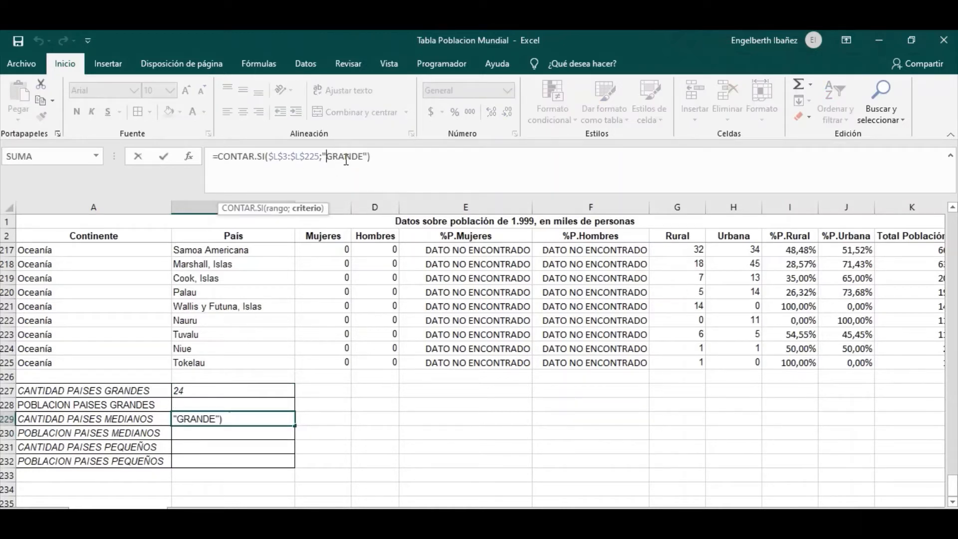
pyautogui.press('Delete')
pyautogui.press('Delete')
pyautogui.press('Delete')
pyautogui.press('Delete')
pyautogui.press('Delete')
pyautogui.press('Delete')
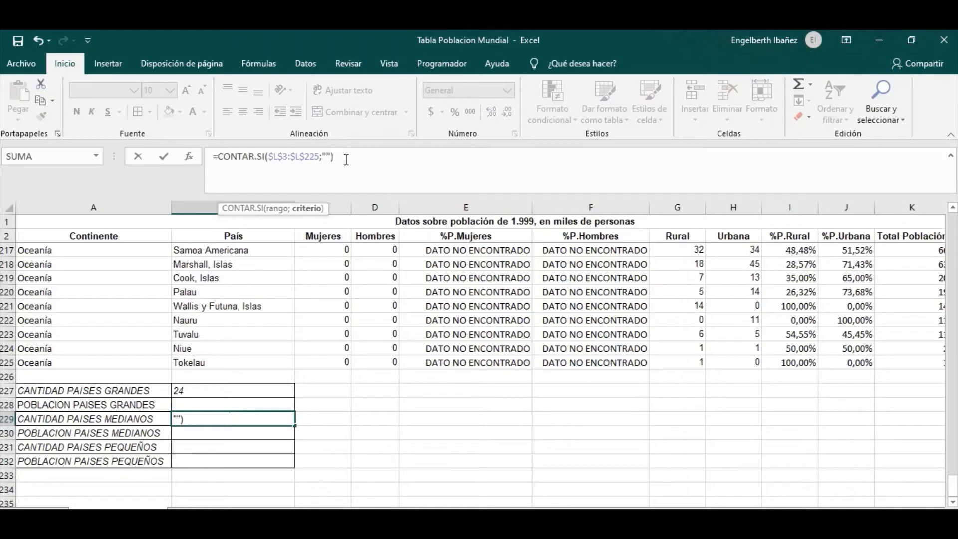
pyautogui.write('MEDIANO')
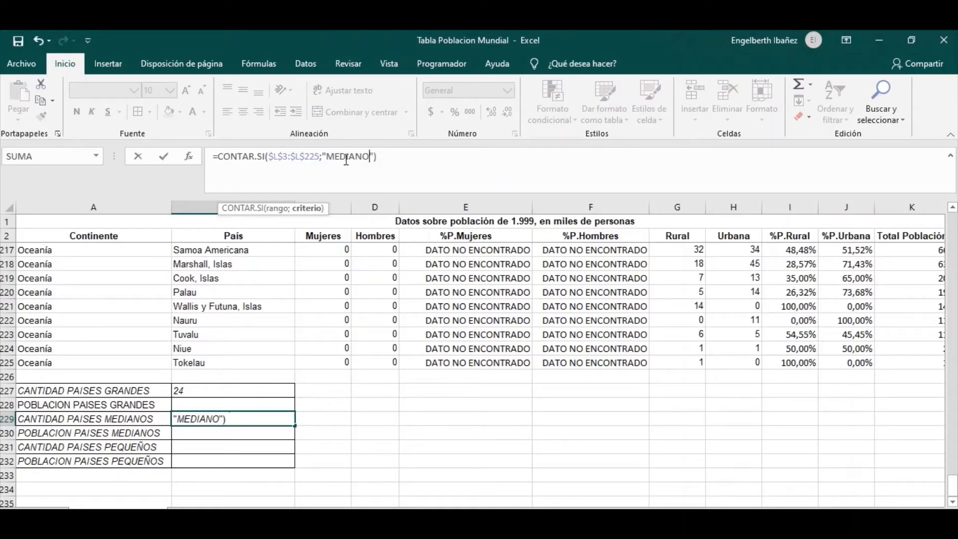
pyautogui.press('Return')
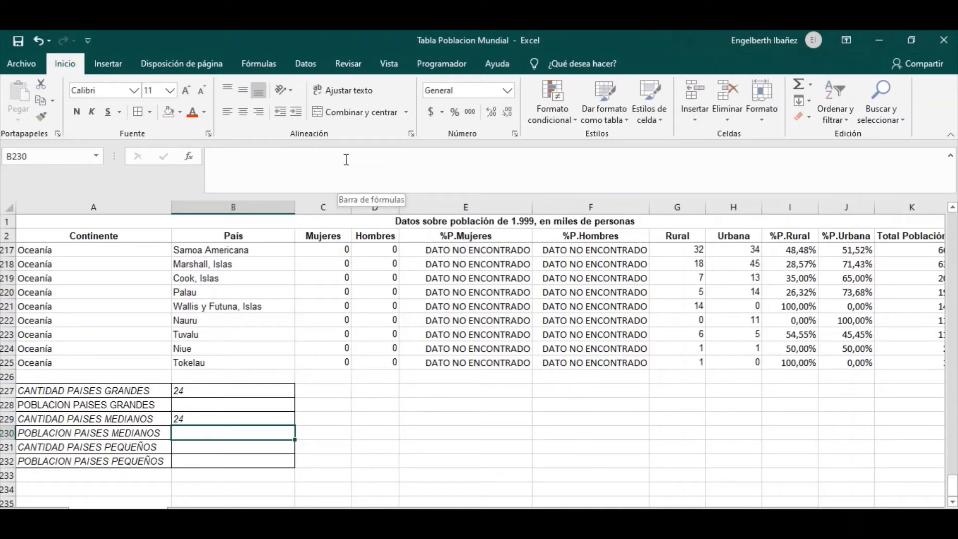
# Copy the medium-country count formula from B229 into B231, beside CANTIDAD PAISES PEQUEÑOS.
pyautogui.click(198, 421)
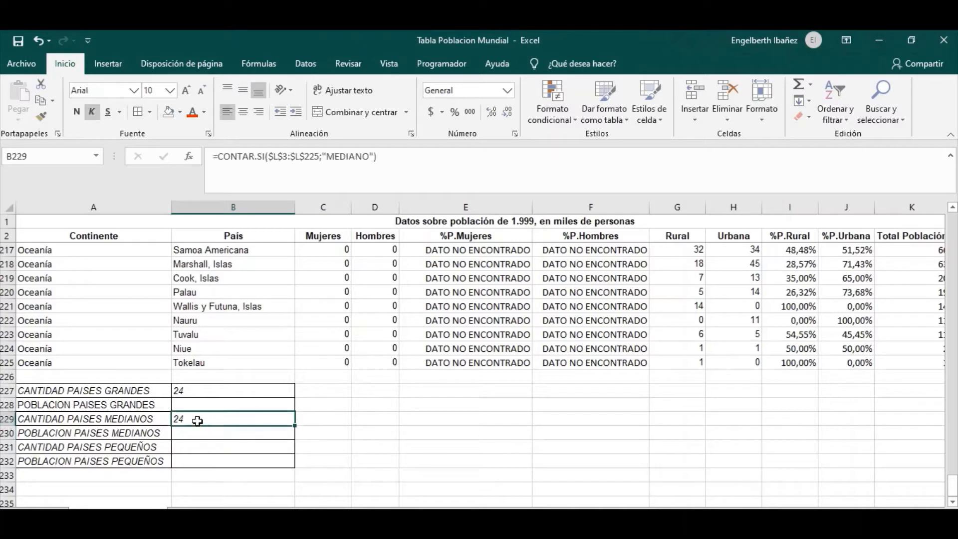
pyautogui.hotkey('ctrl', 'c')
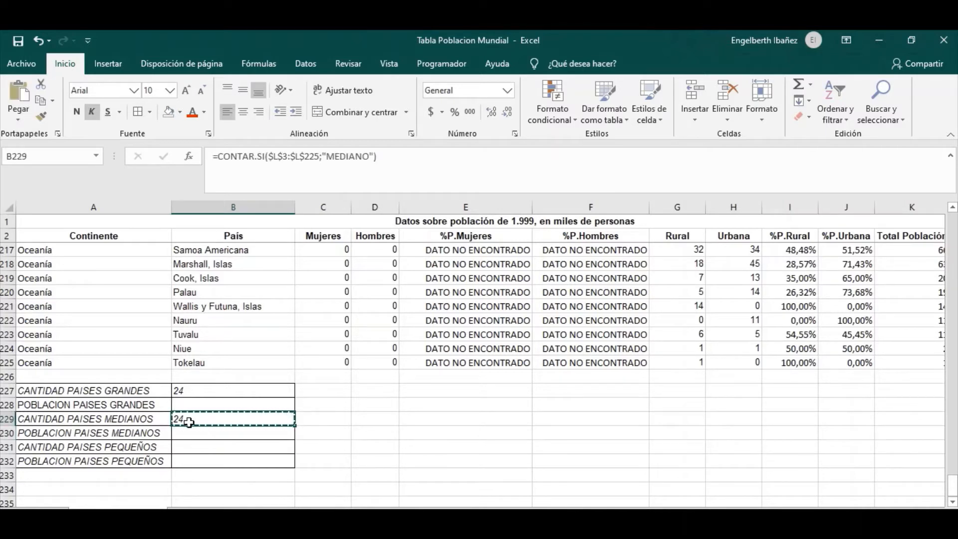
pyautogui.click(191, 448)
pyautogui.hotkey('ctrl', 'v')
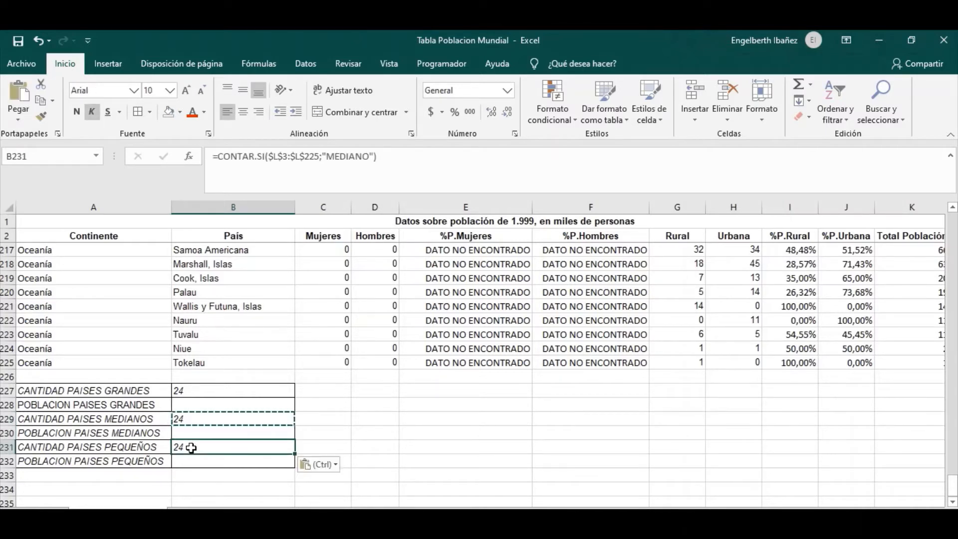
# Change the criterion in the B231 formula so it reads =CONTAR.SI($L$3:$L$225;"PEQUEÑO").
pyautogui.click(327, 157)
pyautogui.press('Delete')
pyautogui.press('Delete')
pyautogui.press('Delete')
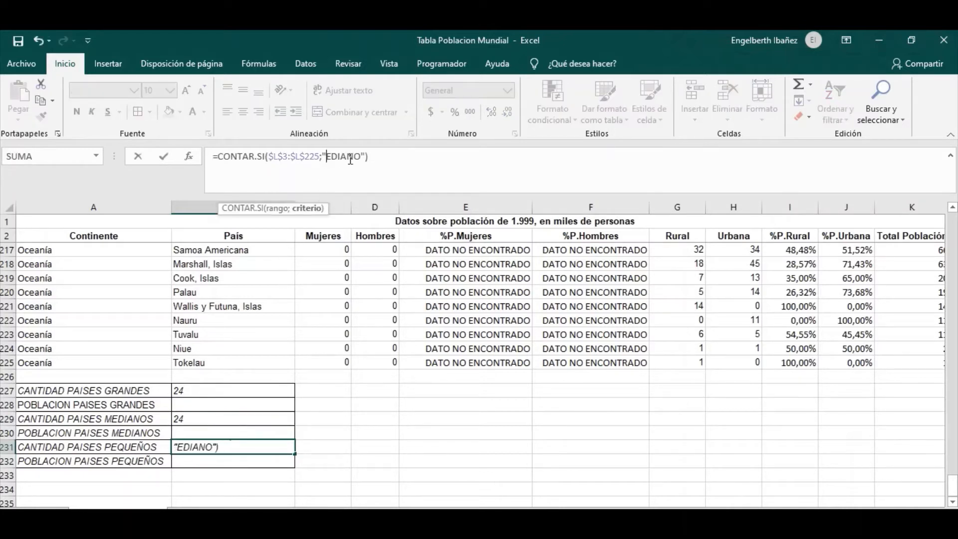
pyautogui.press('Delete')
pyautogui.press('Delete')
pyautogui.press('Delete')
pyautogui.press('Delete')
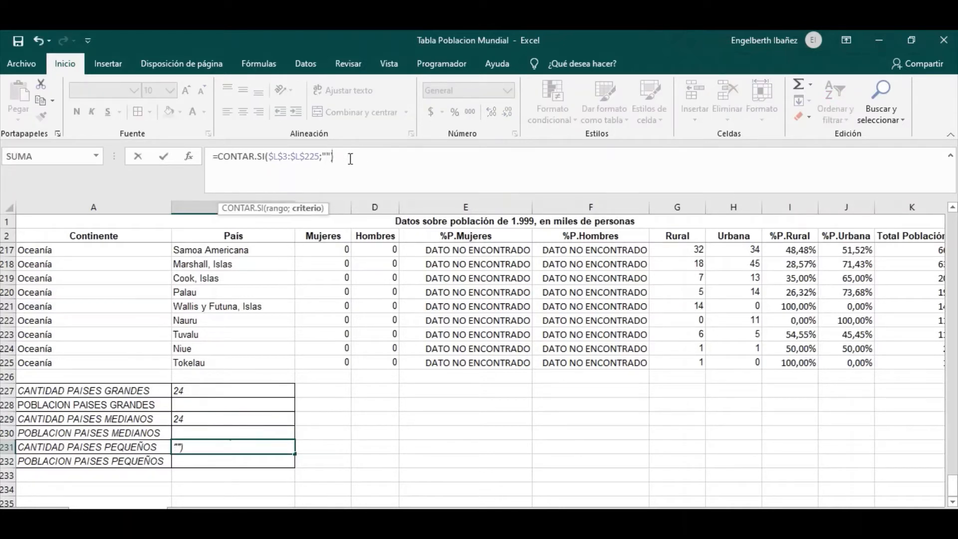
pyautogui.write('PEQUEÑO')
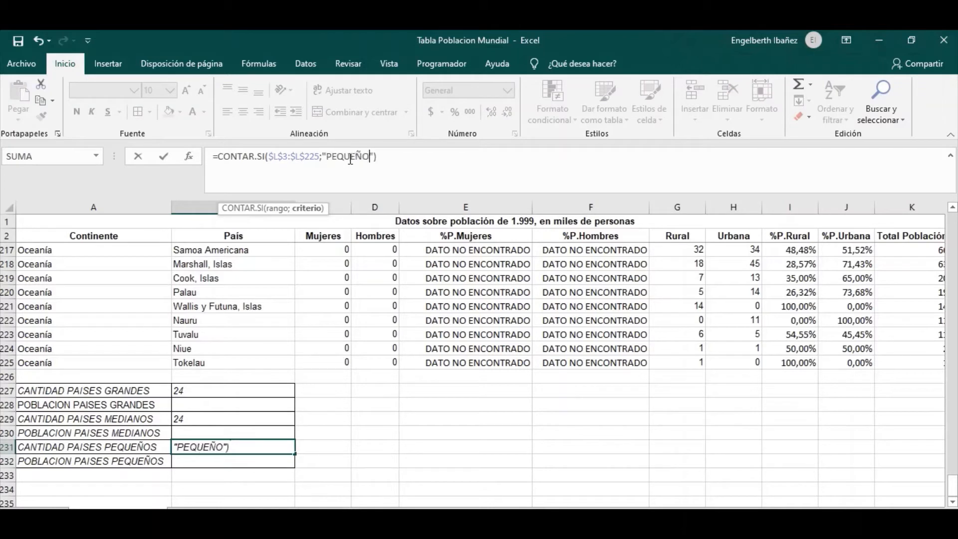
pyautogui.press('Return')
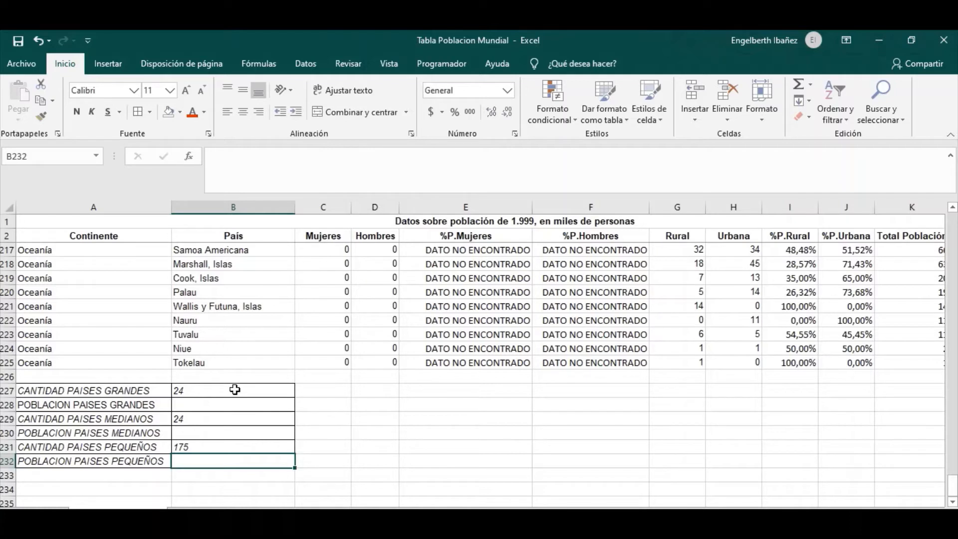
# Center the contents of the summary result cells B227:B232 horizontally.
pyautogui.moveTo(235, 390); pyautogui.dragTo(230, 456)
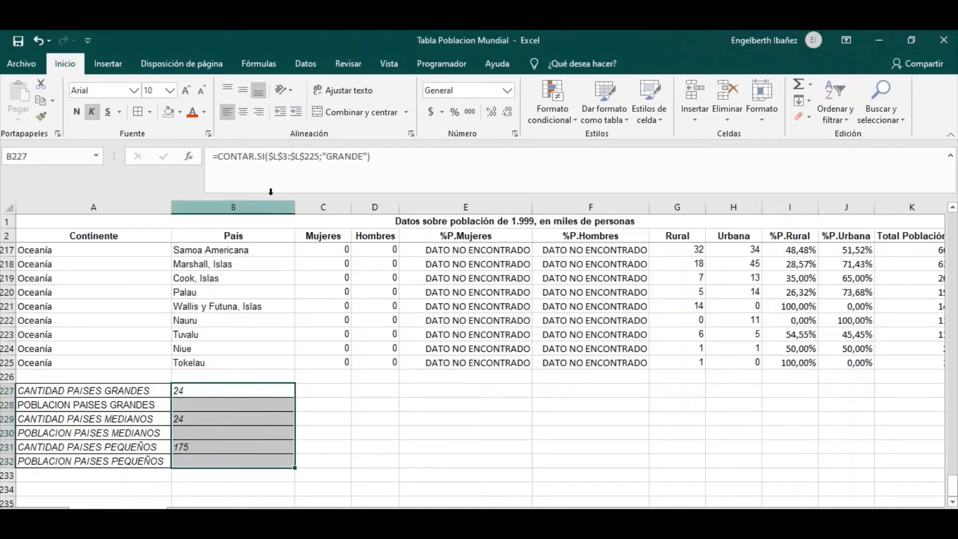
pyautogui.click(242, 113)
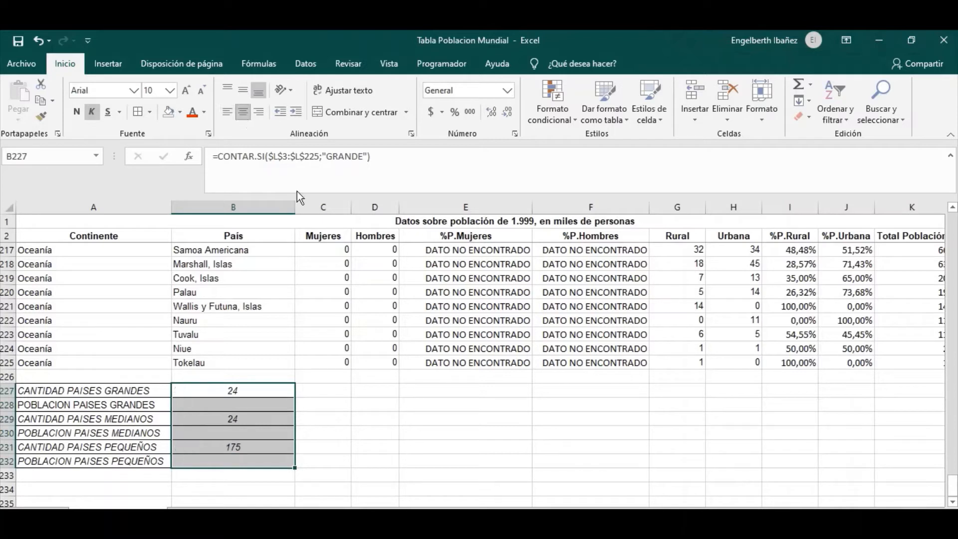
pyautogui.click(360, 417)
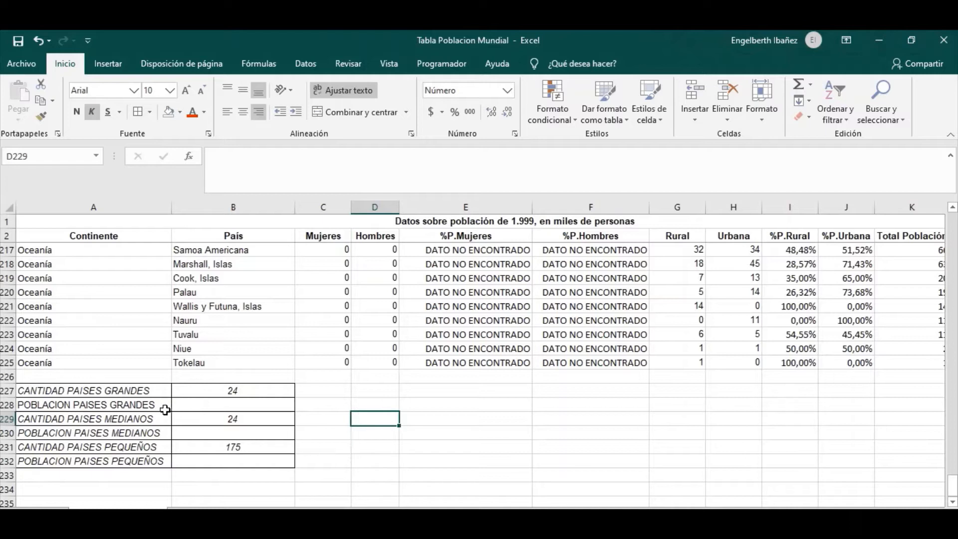
# Start a SUMAR.SI formula in B228, beside POBLACION PAISES GRANDES, with the Tamaño País cells $L$3:$L$225 as its absolute criteria range.
pyautogui.click(182, 404)
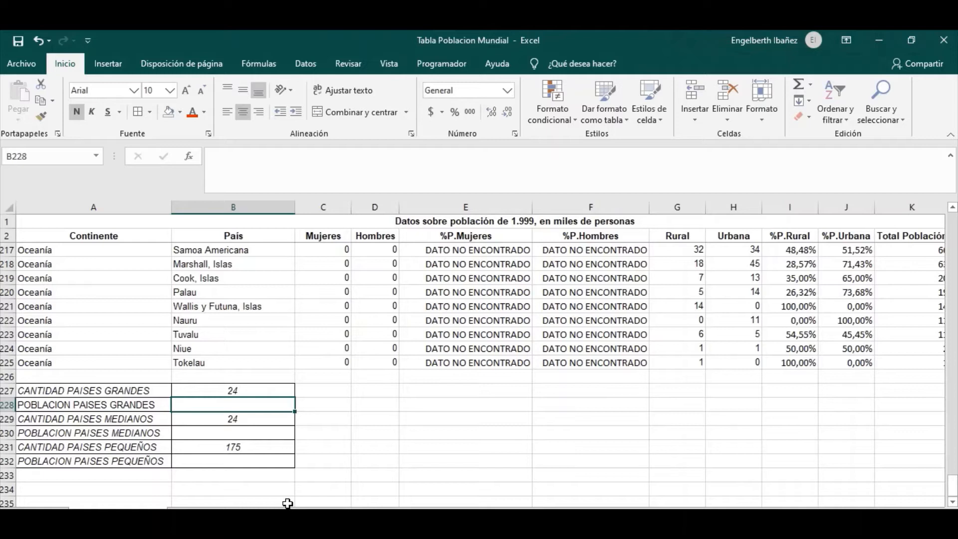
pyautogui.write('=SUMA')
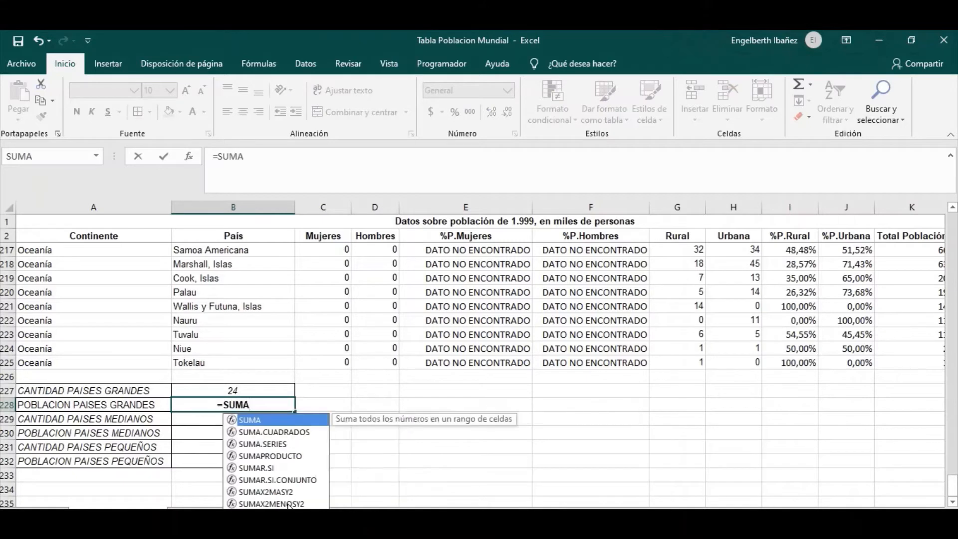
pyautogui.write('R.SI')
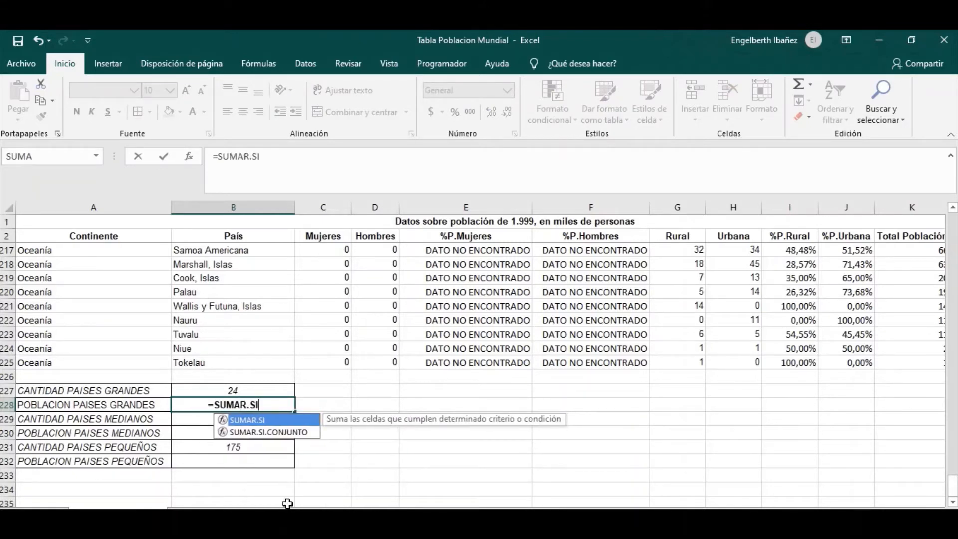
pyautogui.write('(')
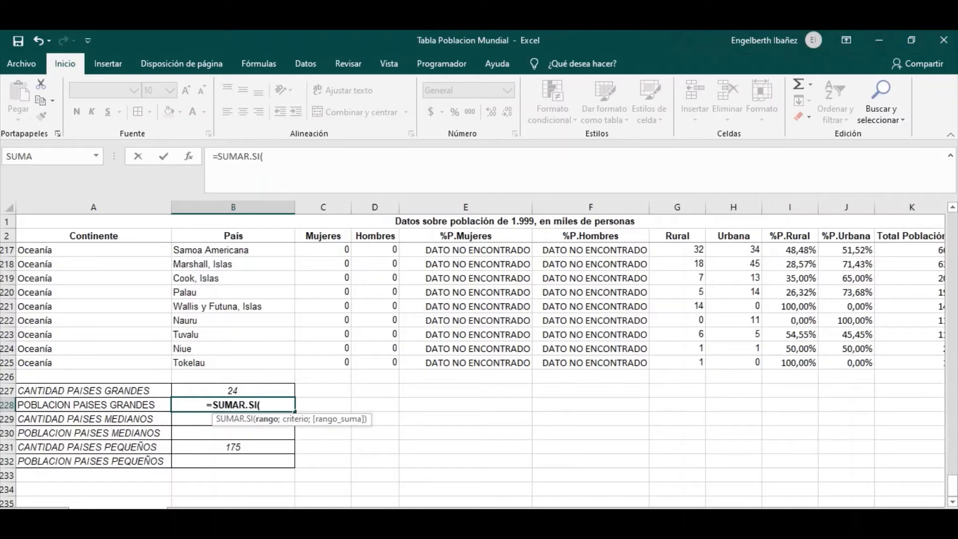
pyautogui.moveTo(784, 508); pyautogui.dragTo(791, 508)
pyautogui.scroll(19, 796, 429)
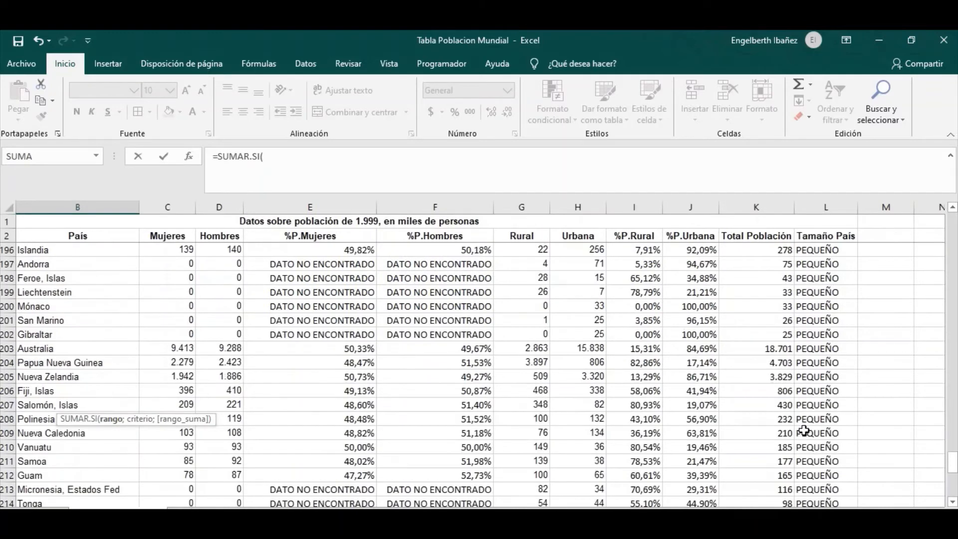
pyautogui.scroll(20, 803, 429)
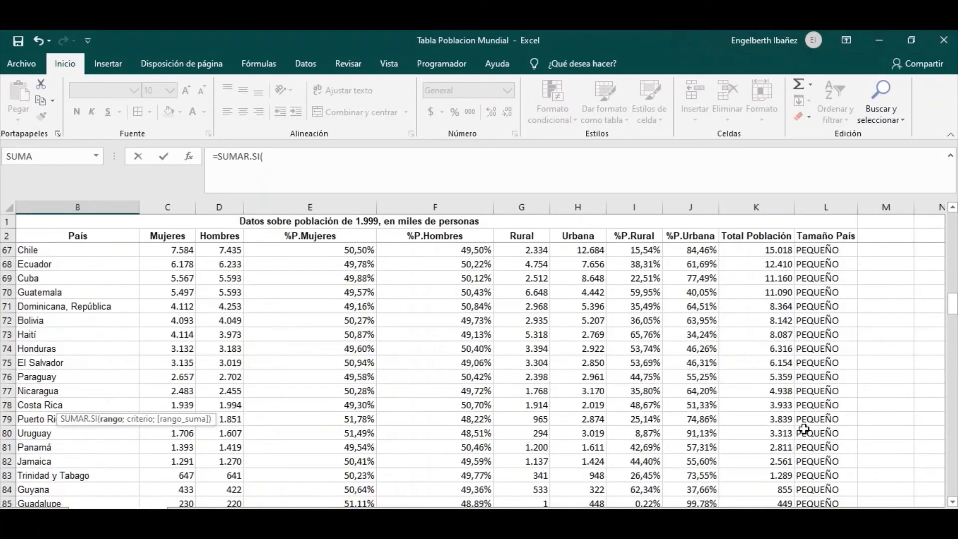
pyautogui.scroll(5, 804, 426)
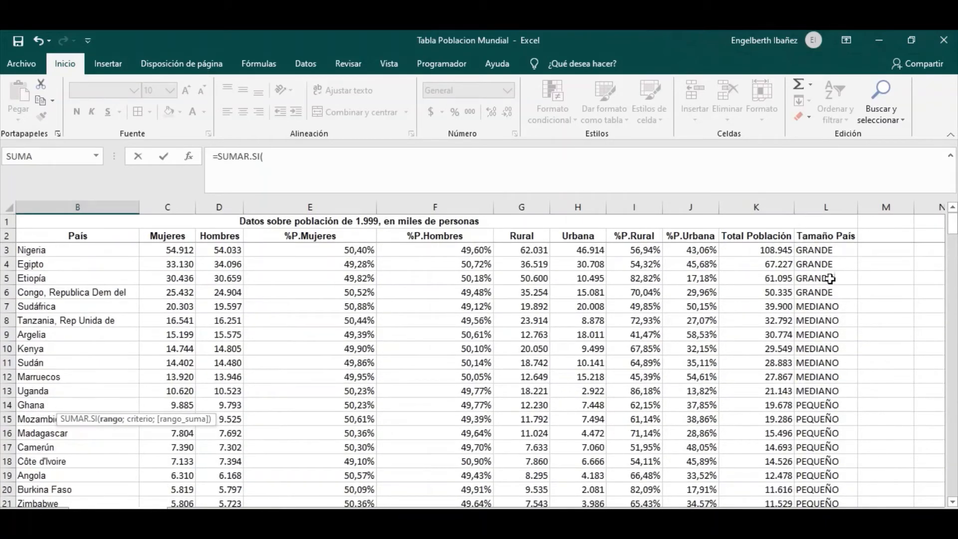
pyautogui.moveTo(818, 252); pyautogui.dragTo(834, 457)
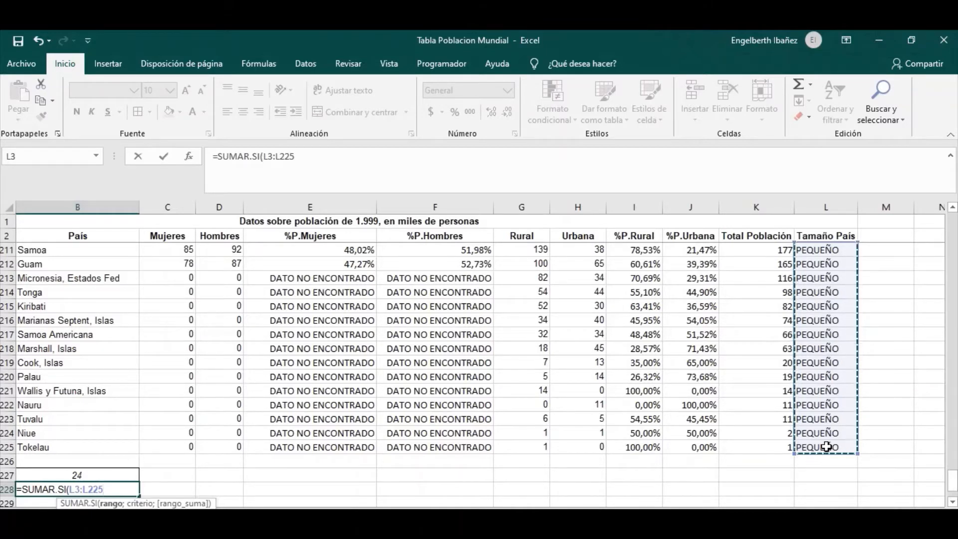
pyautogui.press('F4')
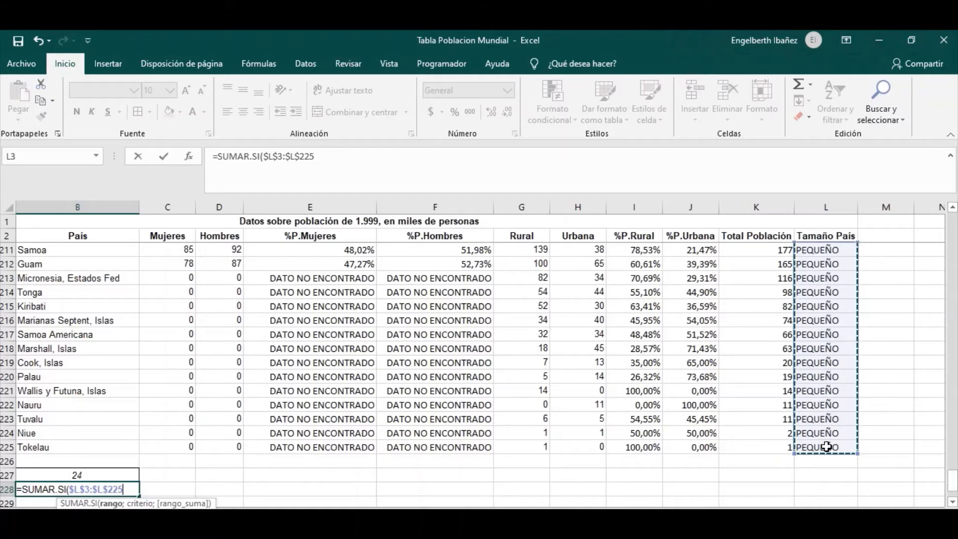
pyautogui.write(';')
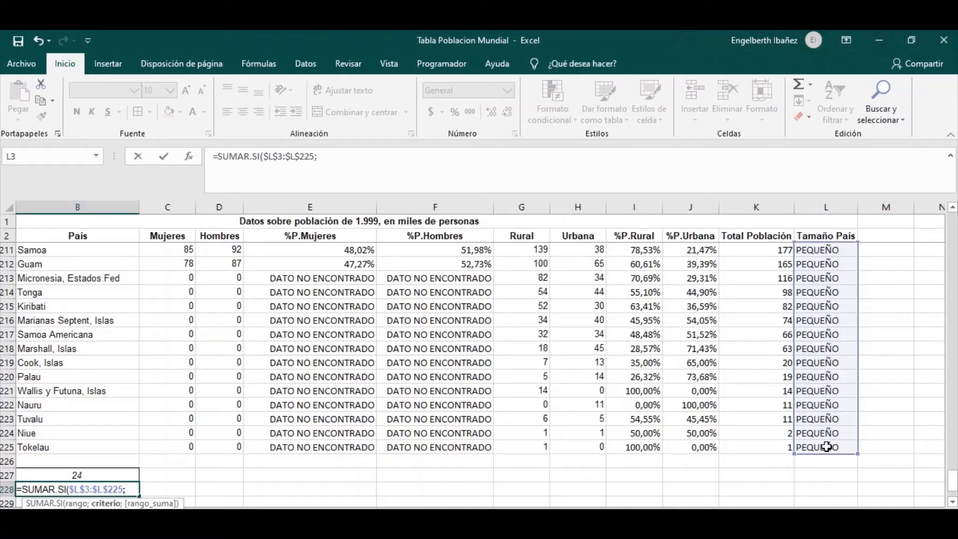
# Complete the B228 formula with the criterion "GRANDE" and the absolute Total Población sum range $K$3:$K$225.
pyautogui.write('"GRANDE')
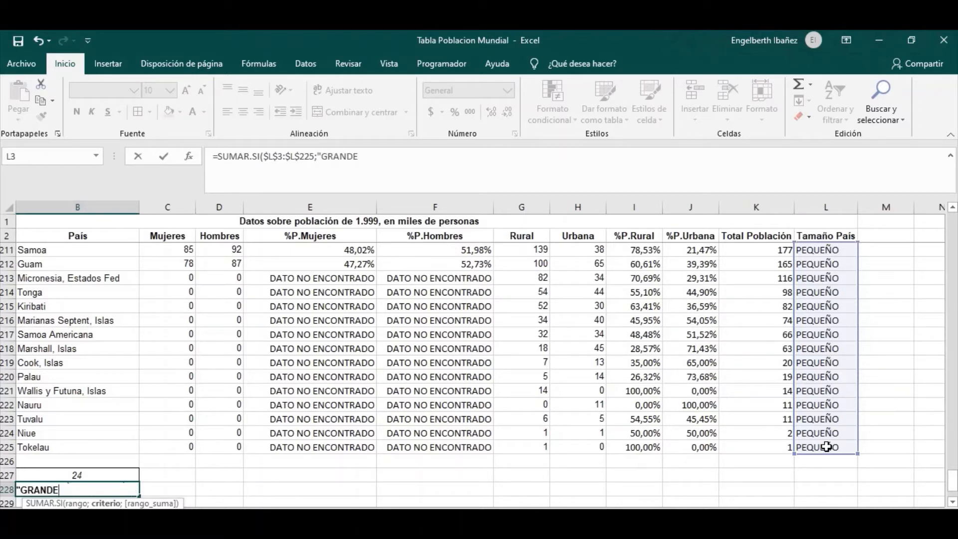
pyautogui.write('"')
pyautogui.write(';')
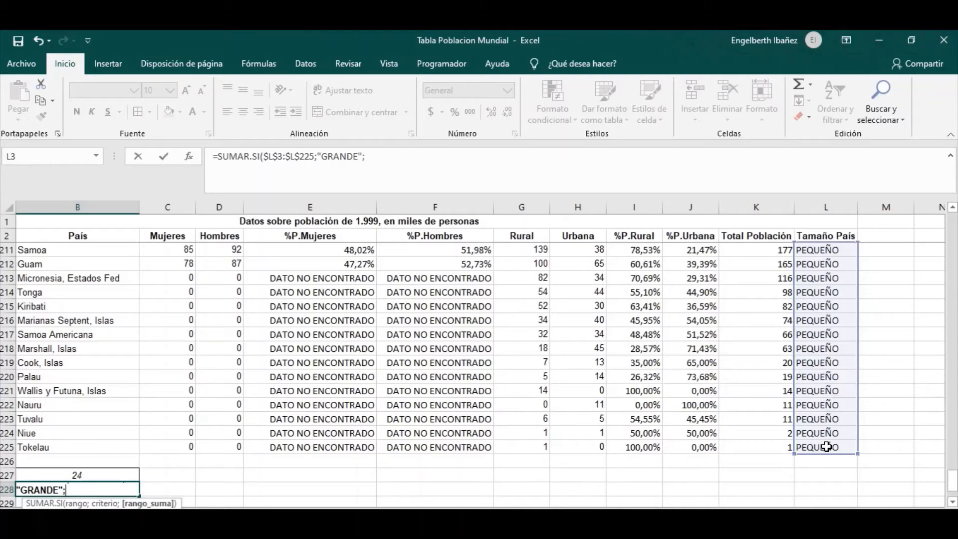
pyautogui.moveTo(953, 480); pyautogui.dragTo(953, 223)
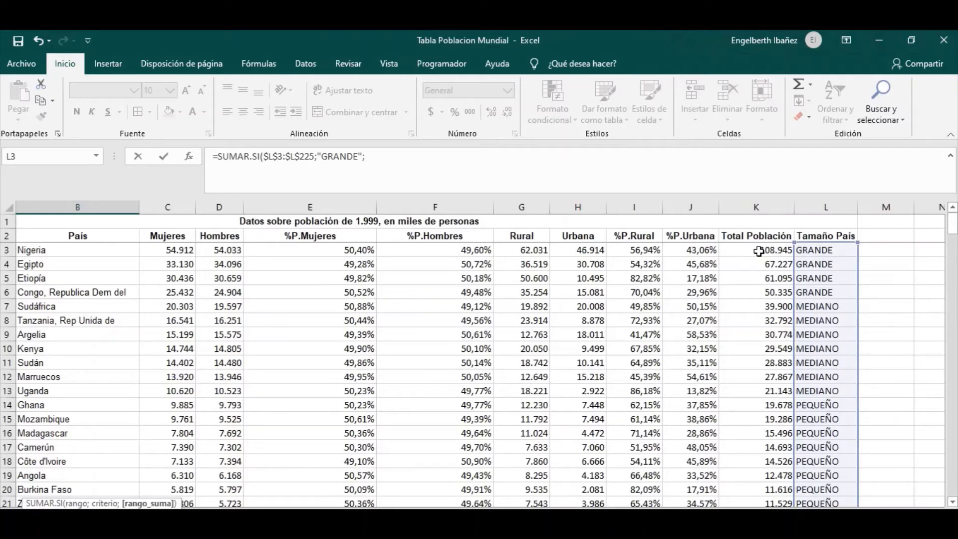
pyautogui.moveTo(759, 251); pyautogui.dragTo(761, 433)
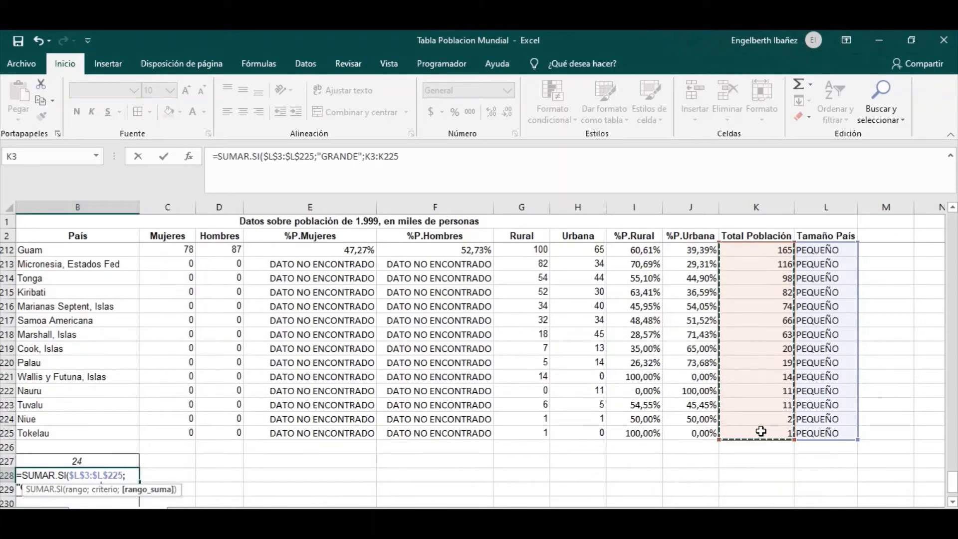
pyautogui.press('F4')
pyautogui.write(')')
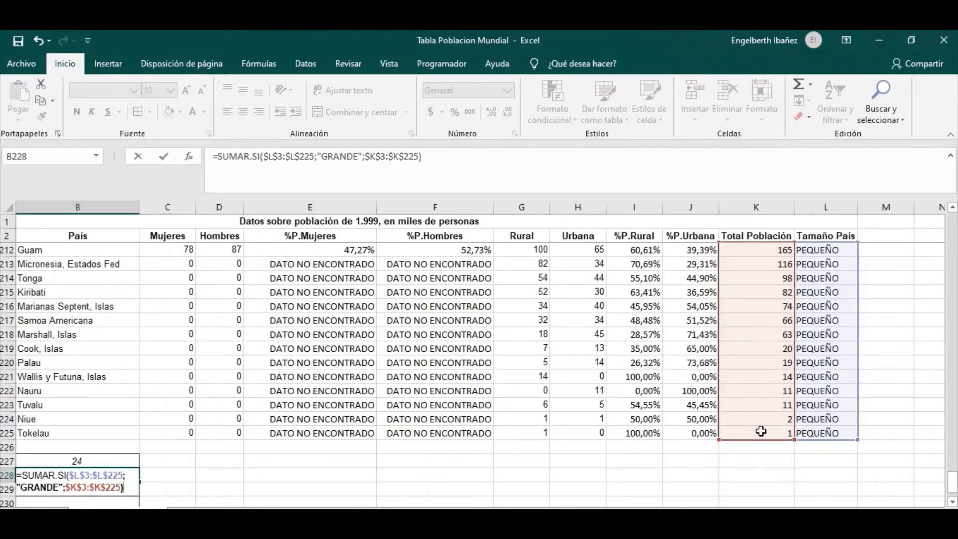
pyautogui.press('Return')
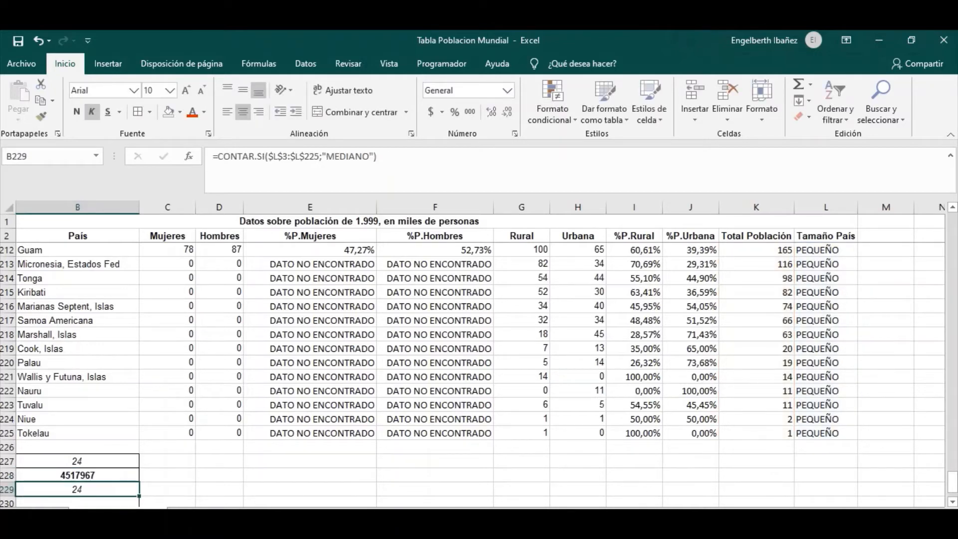
# Apply the thousands separator number format to the large-country population result in B228.
pyautogui.moveTo(649, 507); pyautogui.dragTo(596, 508)
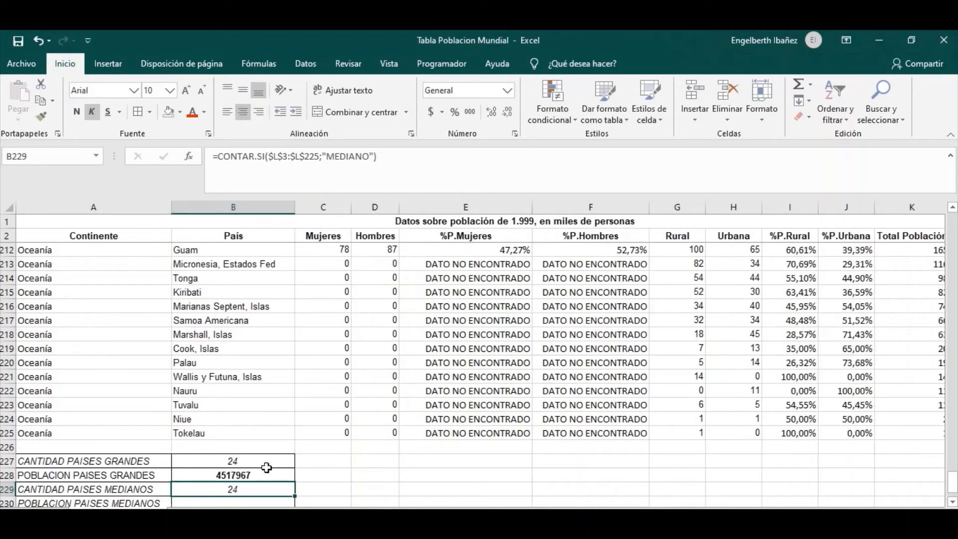
pyautogui.click(253, 475)
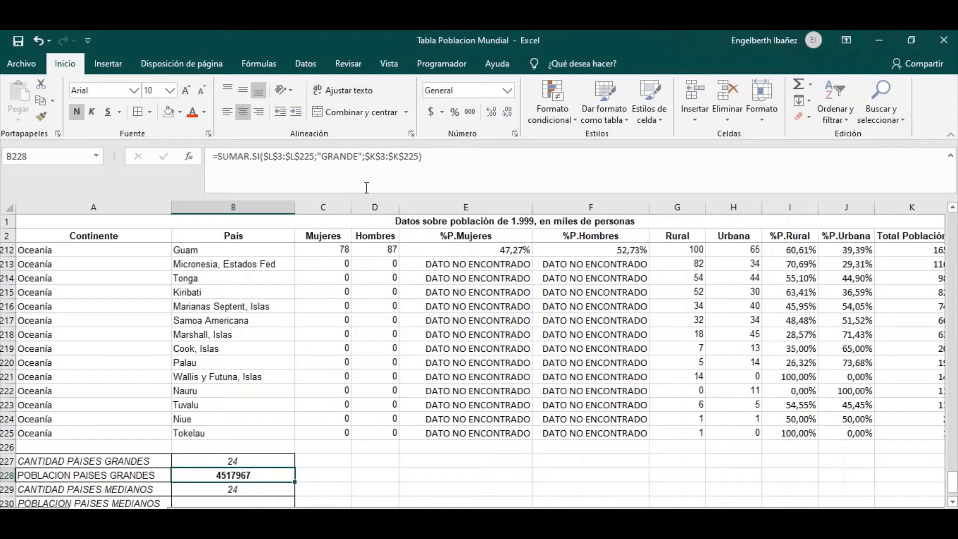
pyautogui.click(469, 113)
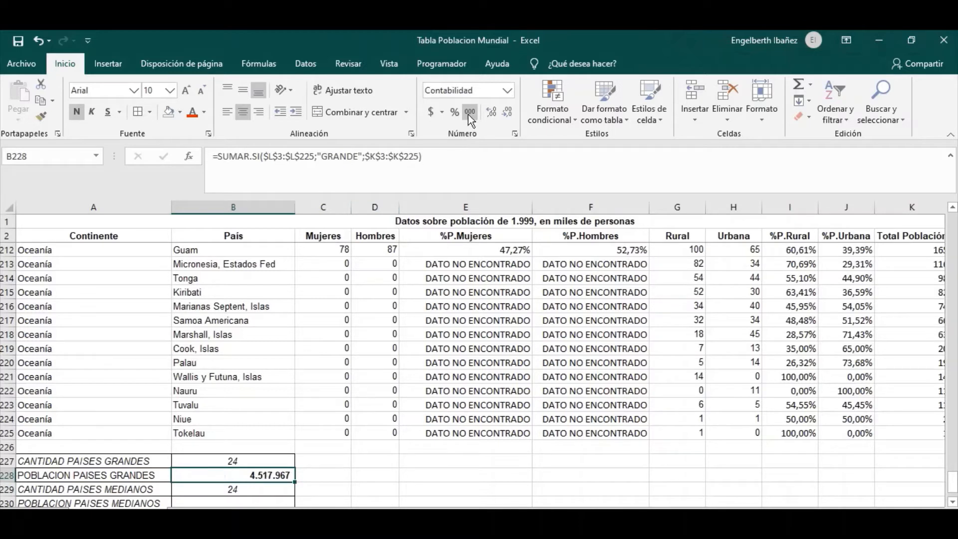
pyautogui.click(318, 478)
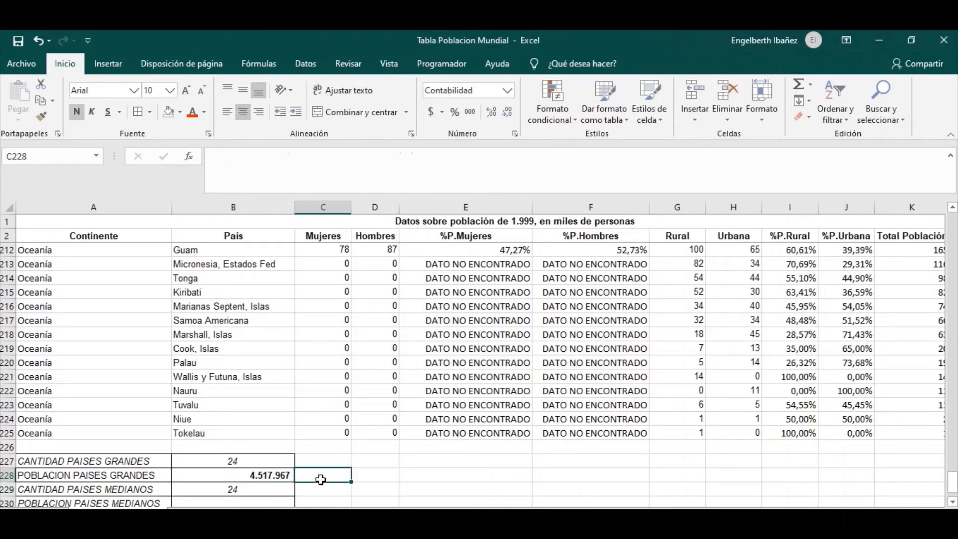
pyautogui.click(360, 485)
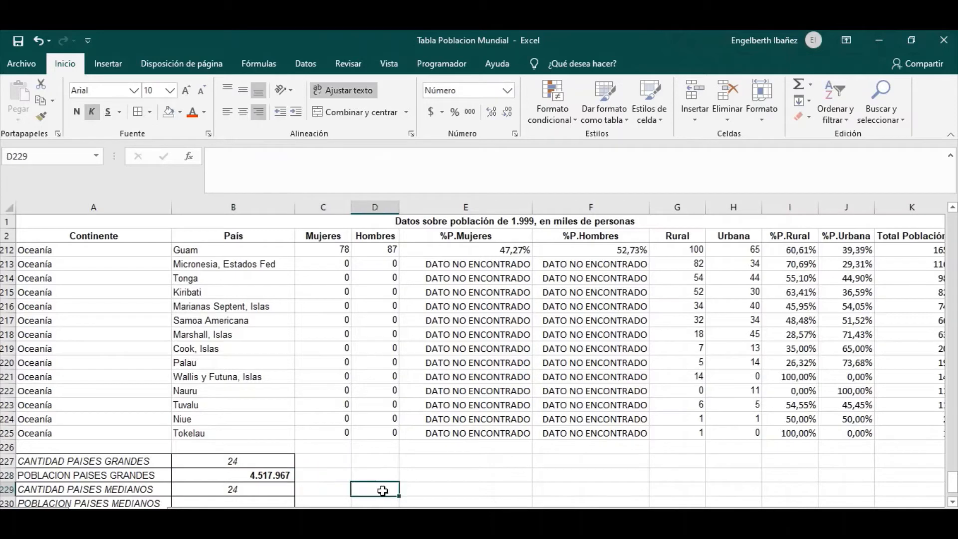
pyautogui.scroll(-2, 382, 486)
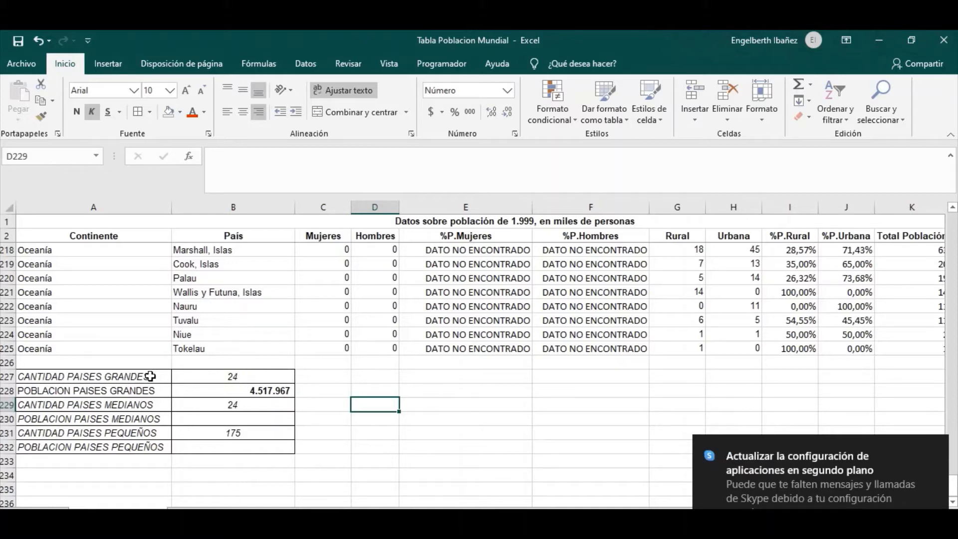
# Copy the large-country population formula from B228 into B230 and B232, beside POBLACION PAISES MEDIANOS and POBLACION PAISES PEQUEÑOS.
pyautogui.click(342, 447)
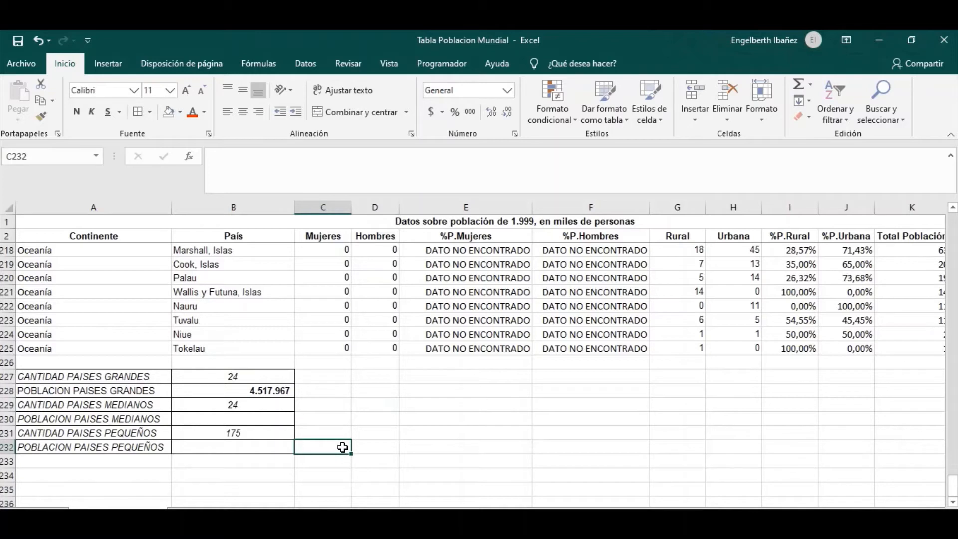
pyautogui.click(268, 390)
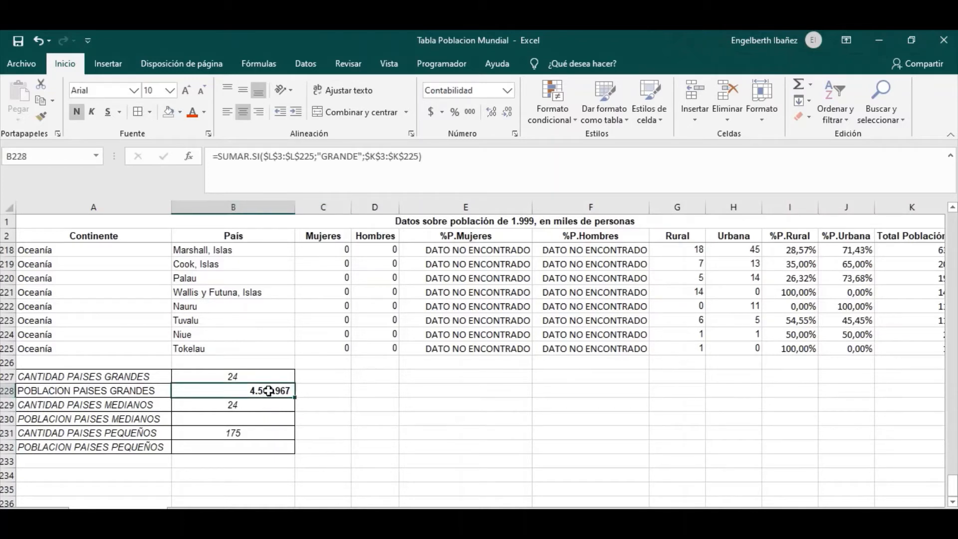
pyautogui.hotkey('ctrl', 'c')
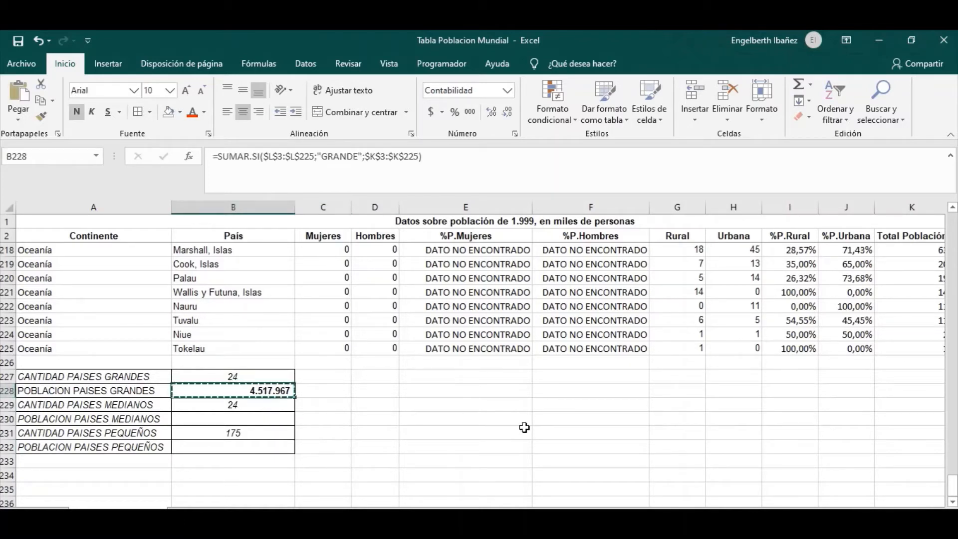
pyautogui.click(285, 421)
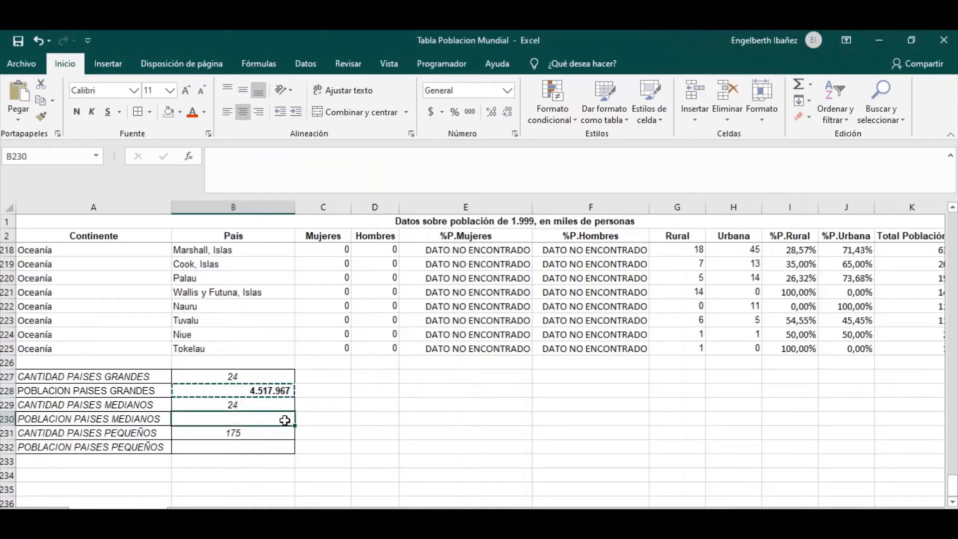
pyautogui.hotkey('ctrl', 'v')
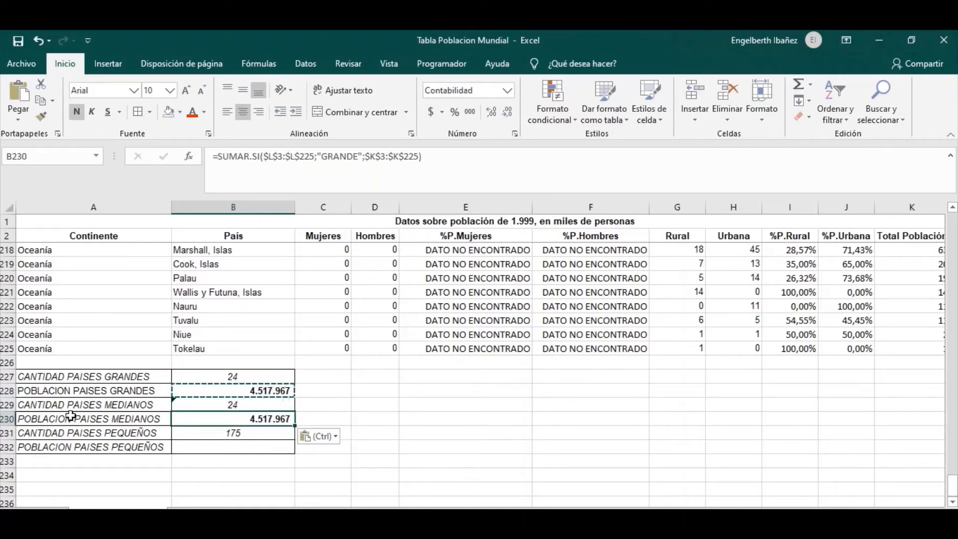
pyautogui.click(274, 446)
pyautogui.hotkey('ctrl', 'v')
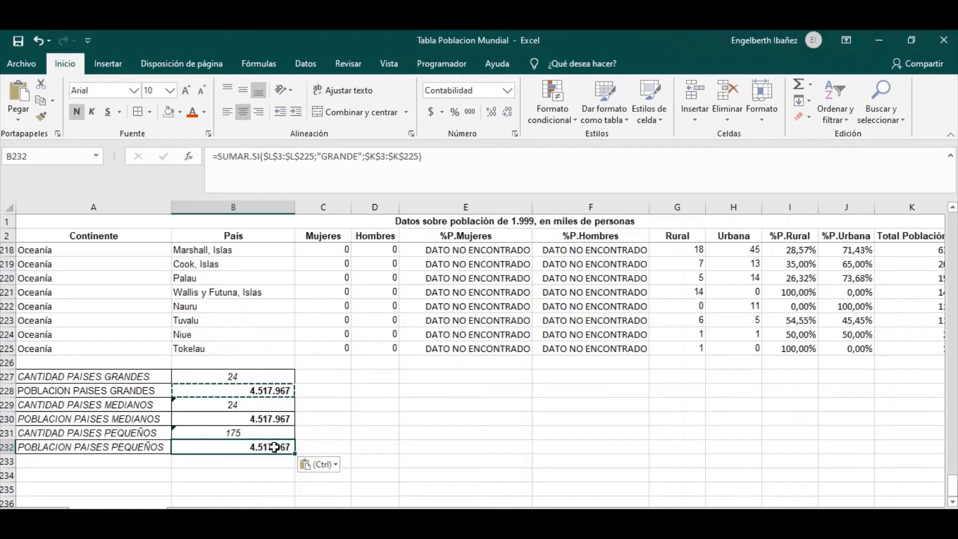
# Change the criterion in the B230 formula so it reads =SUMAR.SI($L$3:$L$225;"MEDIANO";$K$3:$K$225).
pyautogui.click(274, 420)
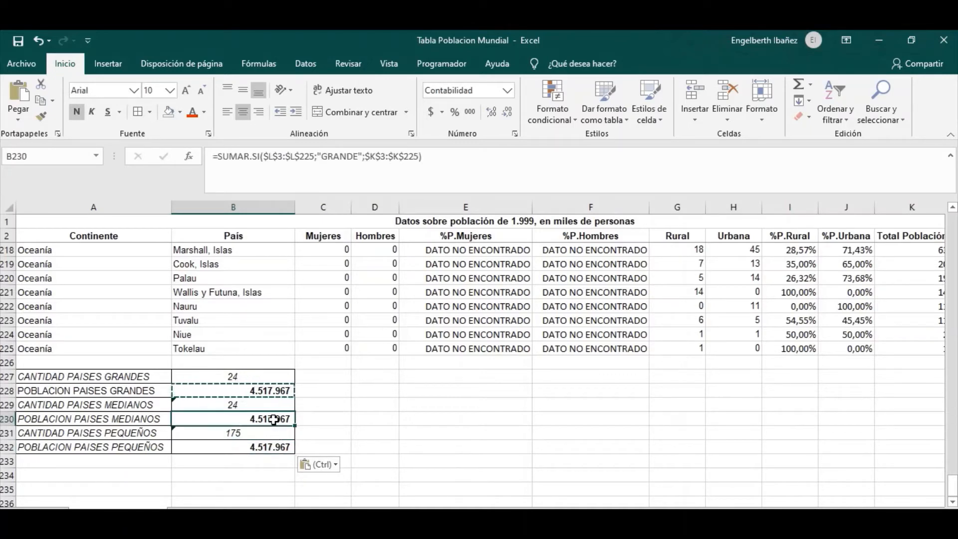
pyautogui.click(323, 156)
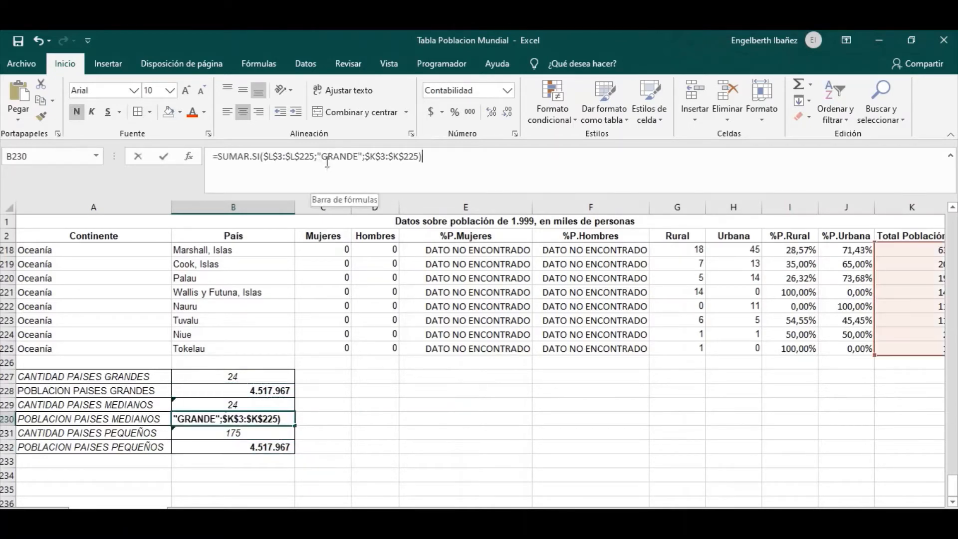
pyautogui.press('Delete')
pyautogui.press('Delete')
pyautogui.press('Delete')
pyautogui.press('Delete')
pyautogui.press('Delete')
pyautogui.press('Delete')
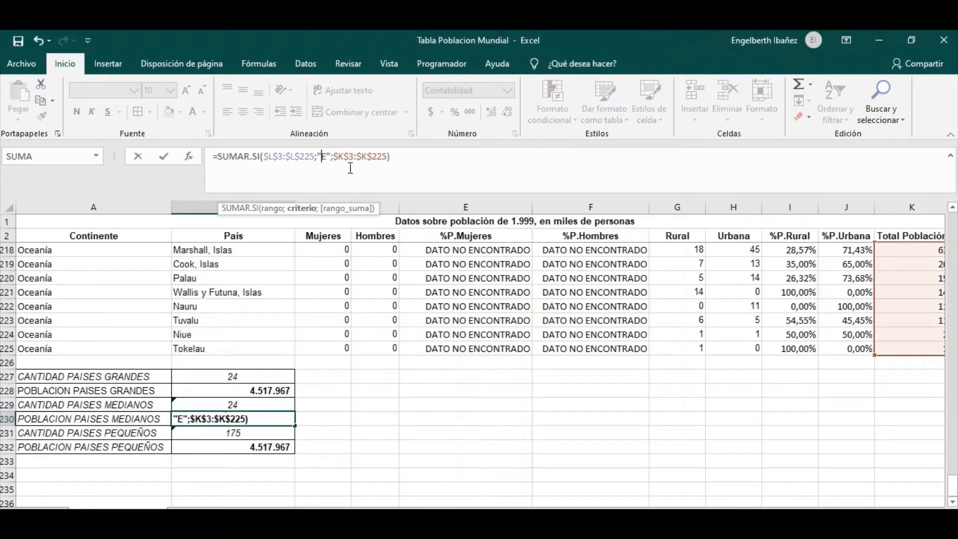
pyautogui.write('MEDIANO')
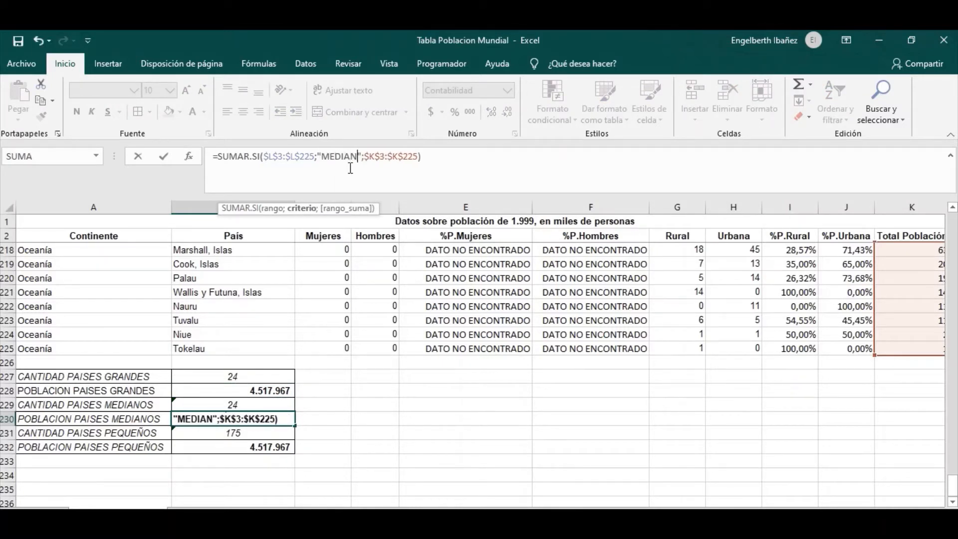
pyautogui.press('Return')
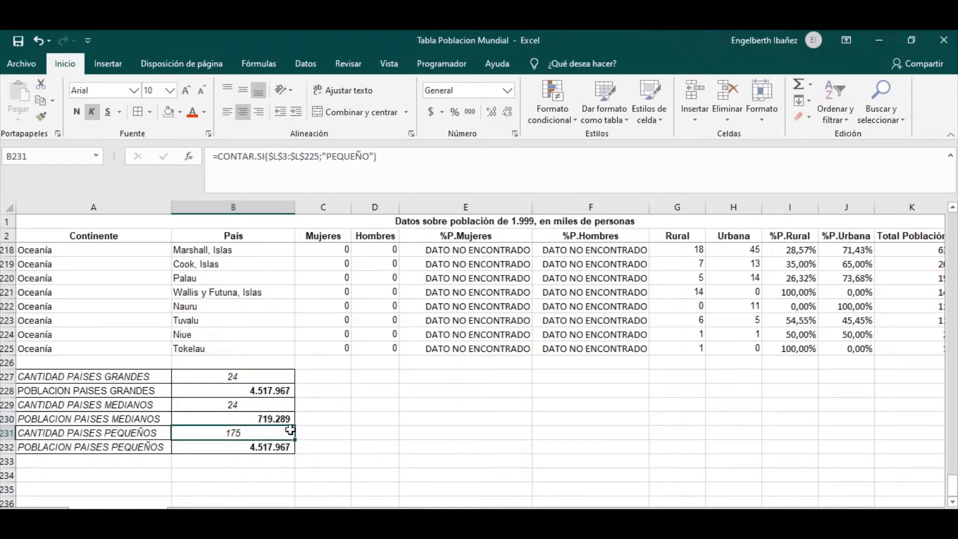
# Change the criterion in the B232 formula so it reads =SUMAR.SI($L$3:$L$225;"PEQUEÑO";$K$3:$K$225).
pyautogui.click(247, 408)
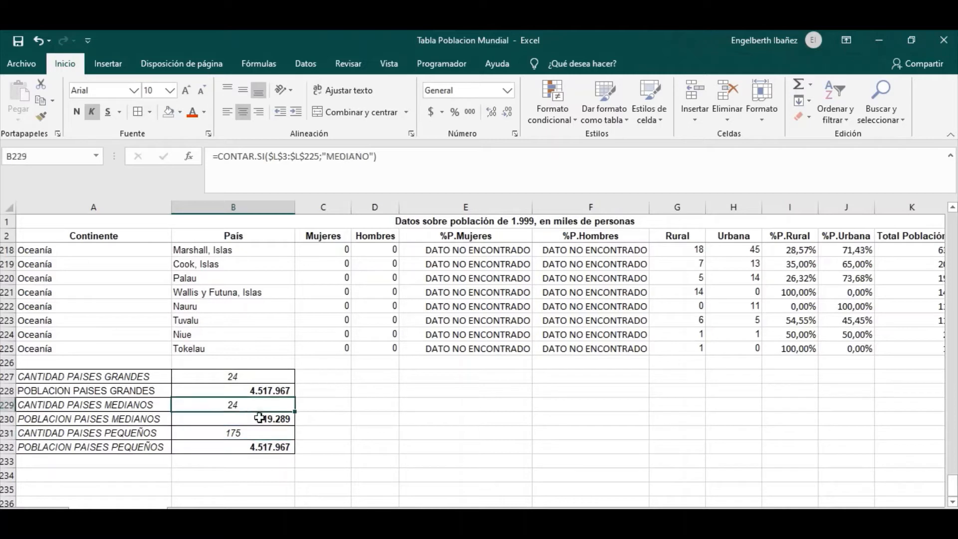
pyautogui.click(267, 450)
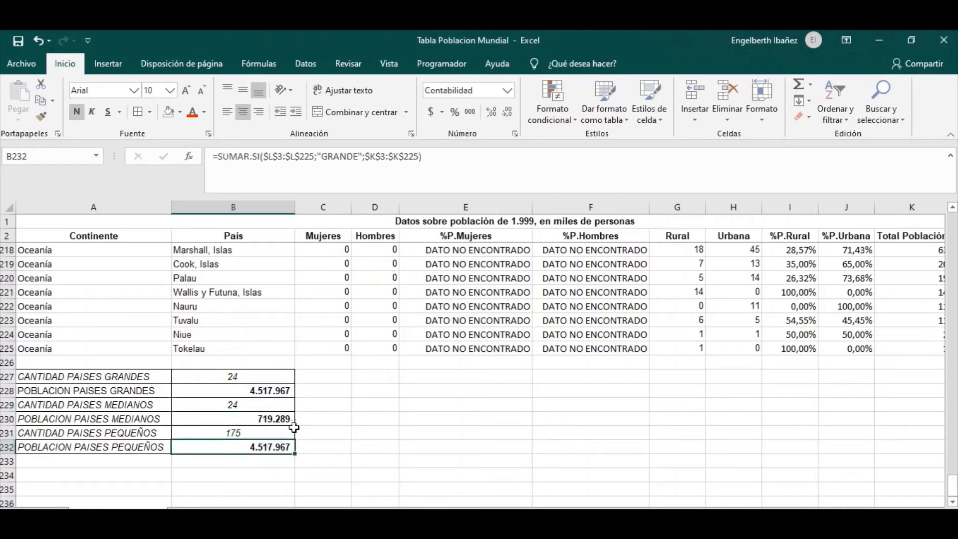
pyautogui.click(323, 157)
pyautogui.press('Delete')
pyautogui.press('Delete')
pyautogui.press('Delete')
pyautogui.press('Delete')
pyautogui.press('Delete')
pyautogui.press('Delete')
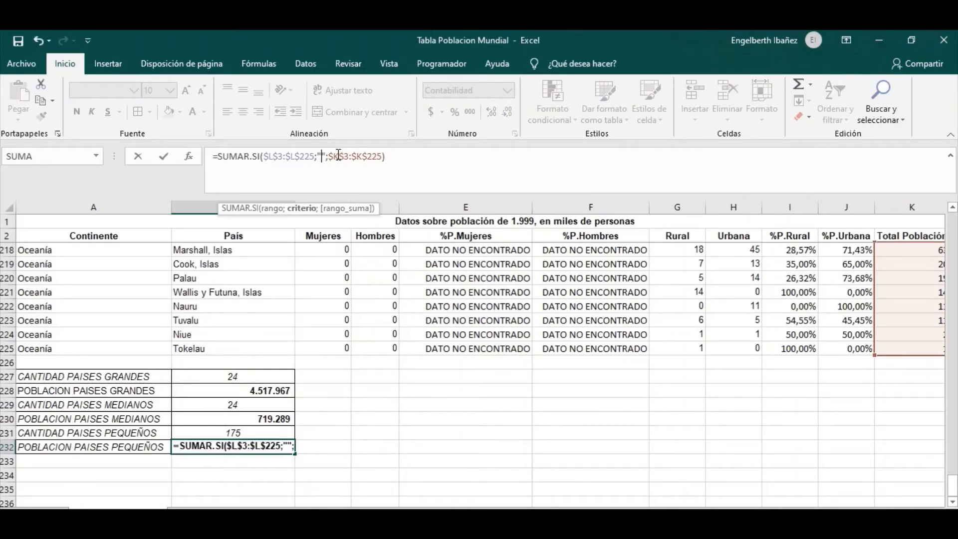
pyautogui.write('PEQUE')
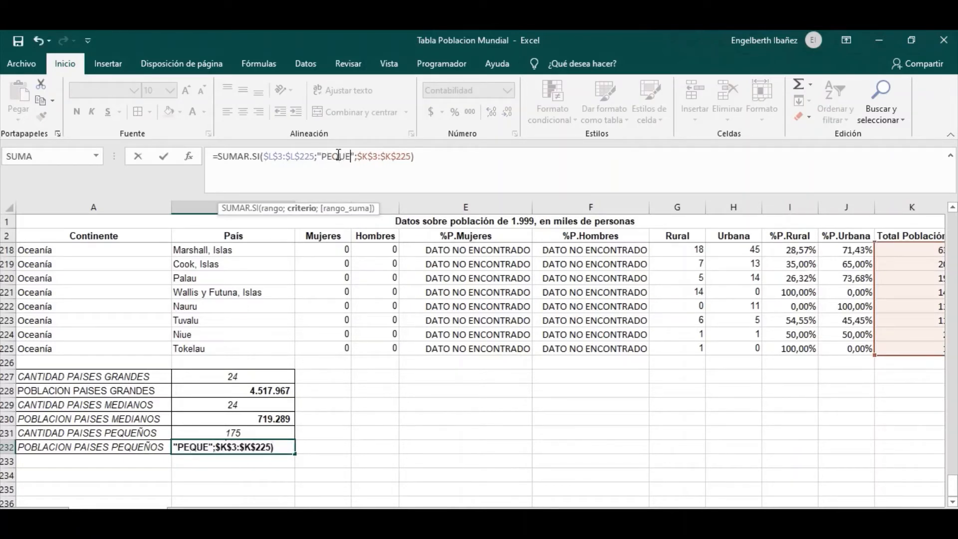
pyautogui.write('ÑO')
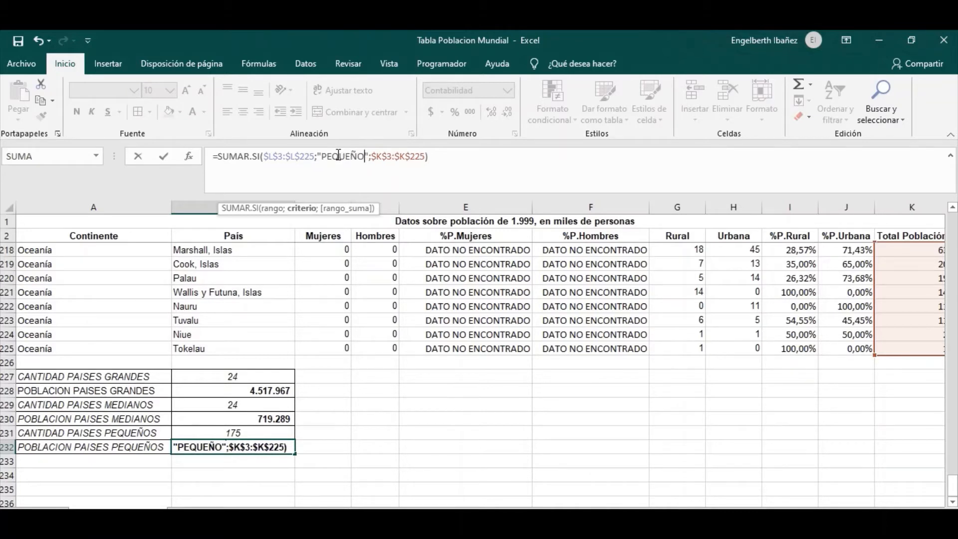
pyautogui.press('Return')
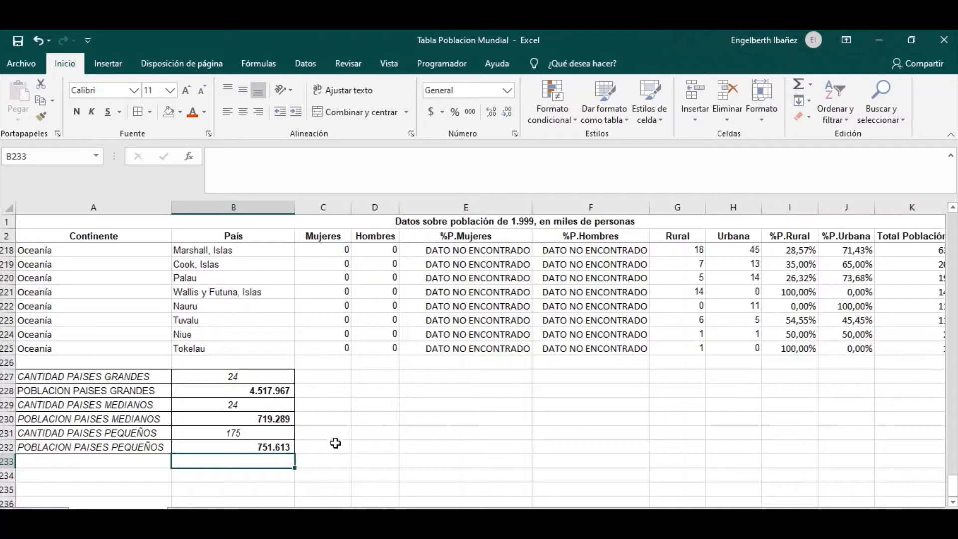
# Enter the labels CANTIDAD TOTAL PAISES in A235 and POBLACION TOTAL in A236, below the summary block.
pyautogui.scroll(-2, 335, 443)
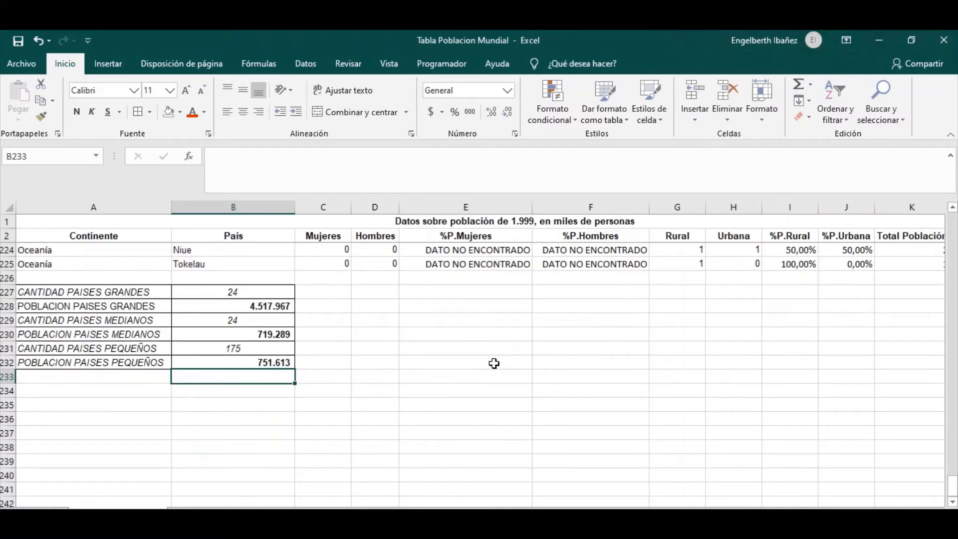
pyautogui.click(328, 444)
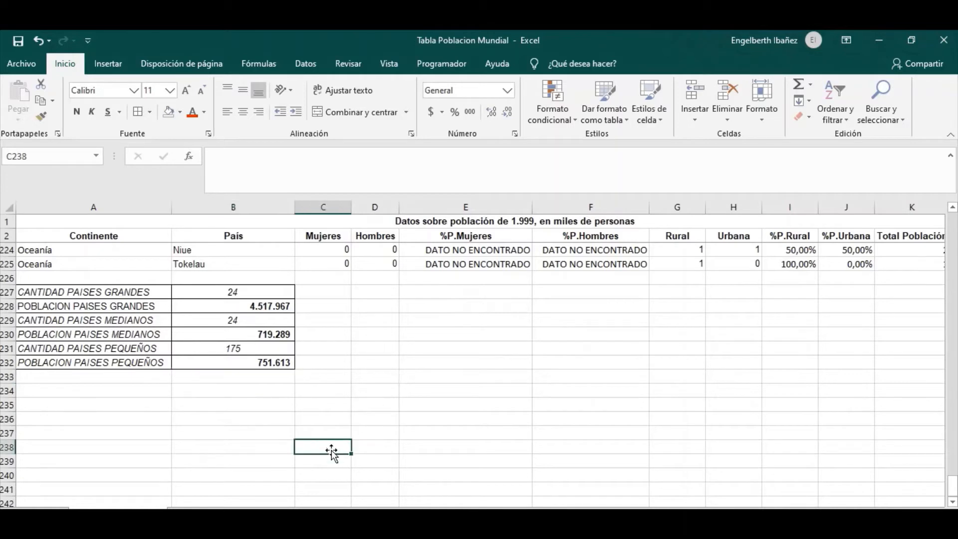
pyautogui.click(48, 407)
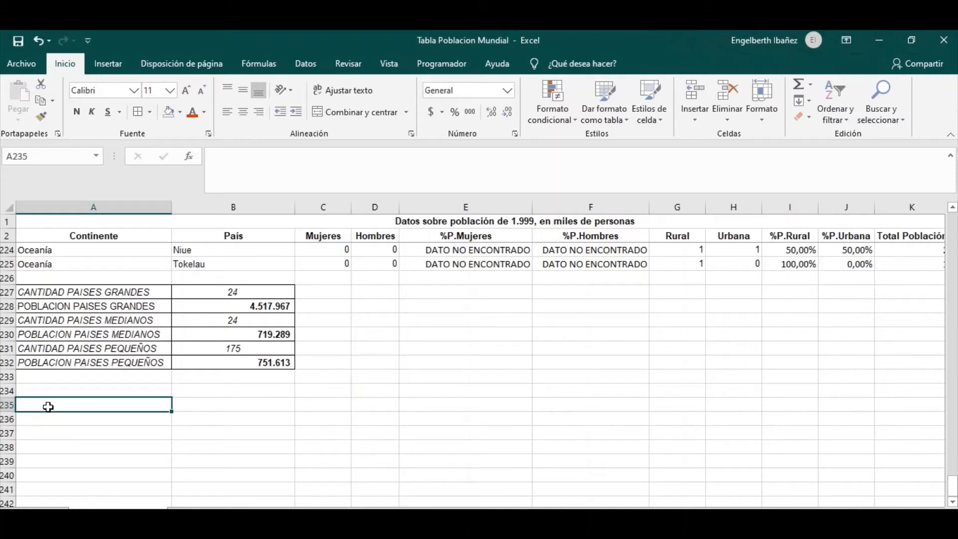
pyautogui.write('CA')
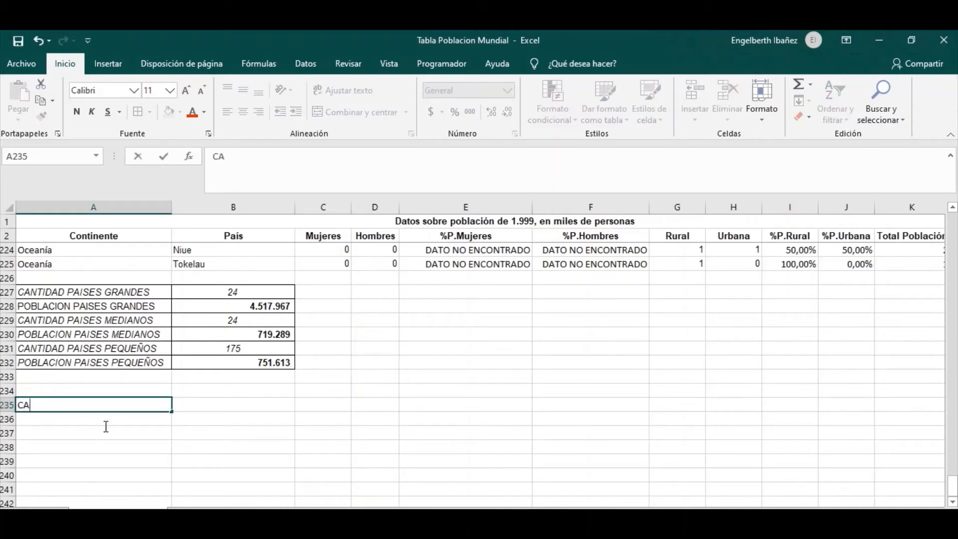
pyautogui.write('NTIDAD TOT')
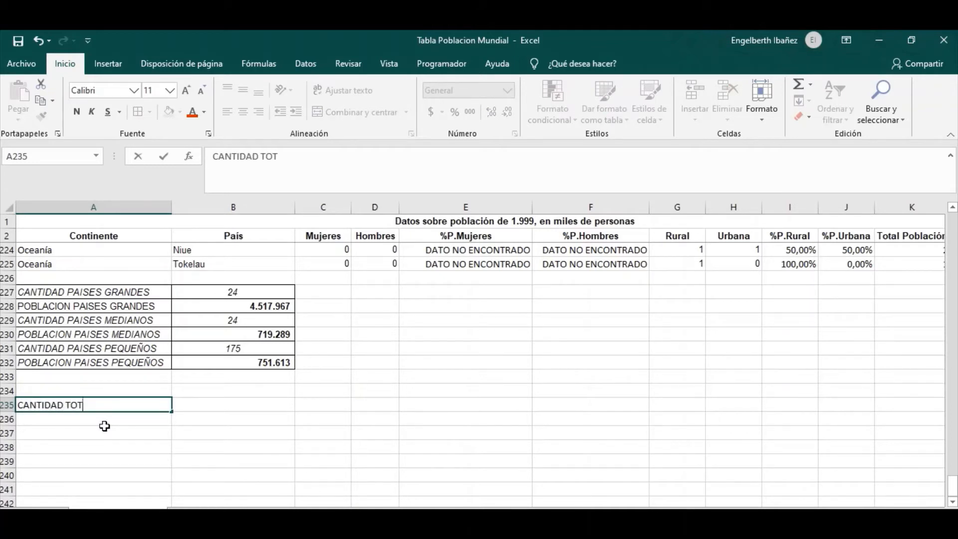
pyautogui.write('AL PAISES')
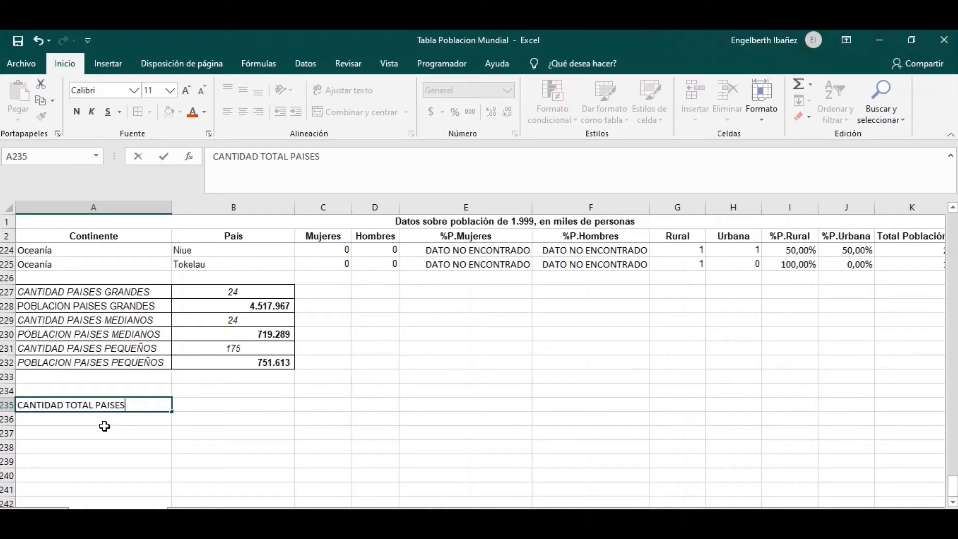
pyautogui.press('Return')
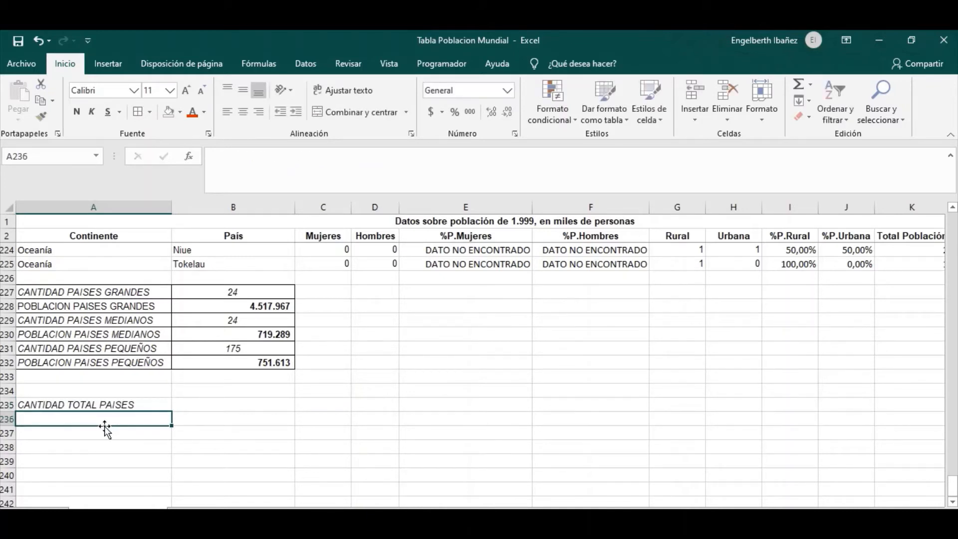
pyautogui.write('POB')
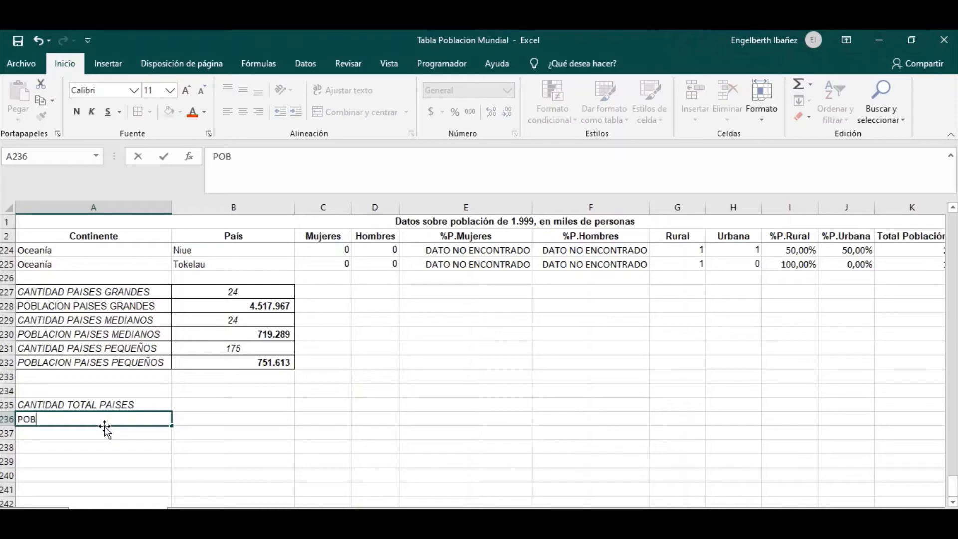
pyautogui.write('LACION TOTAL')
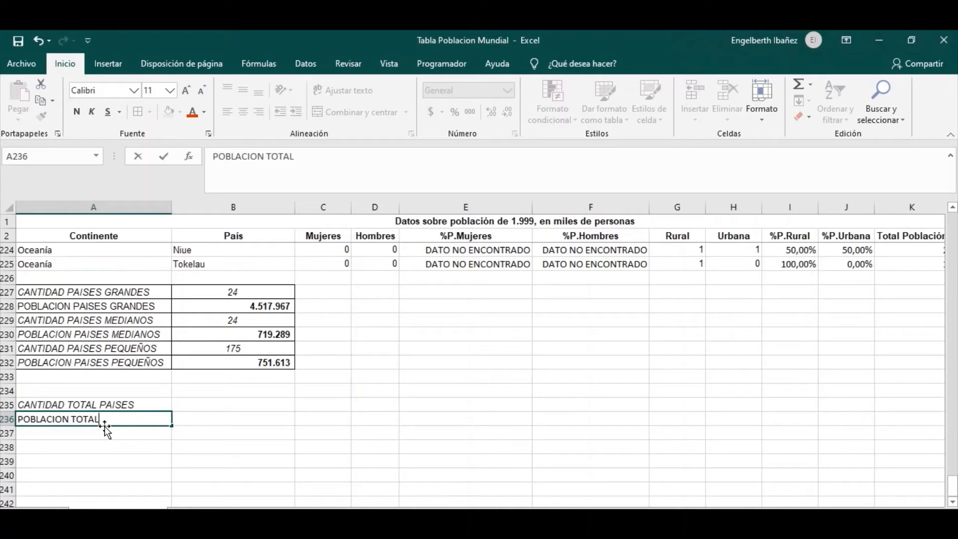
pyautogui.press('Return')
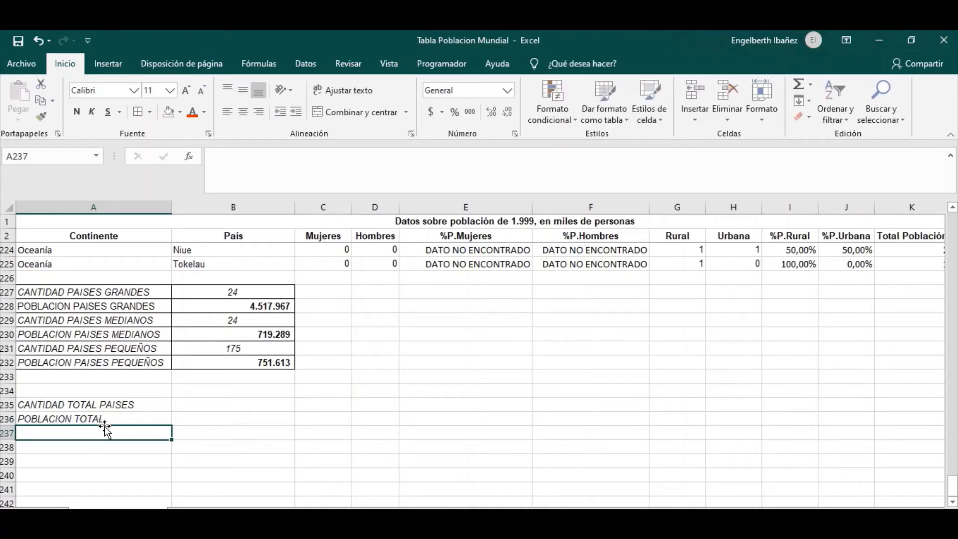
# Apply borders to all cells of the totals block A235:B236.
pyautogui.moveTo(110, 412); pyautogui.dragTo(222, 417)
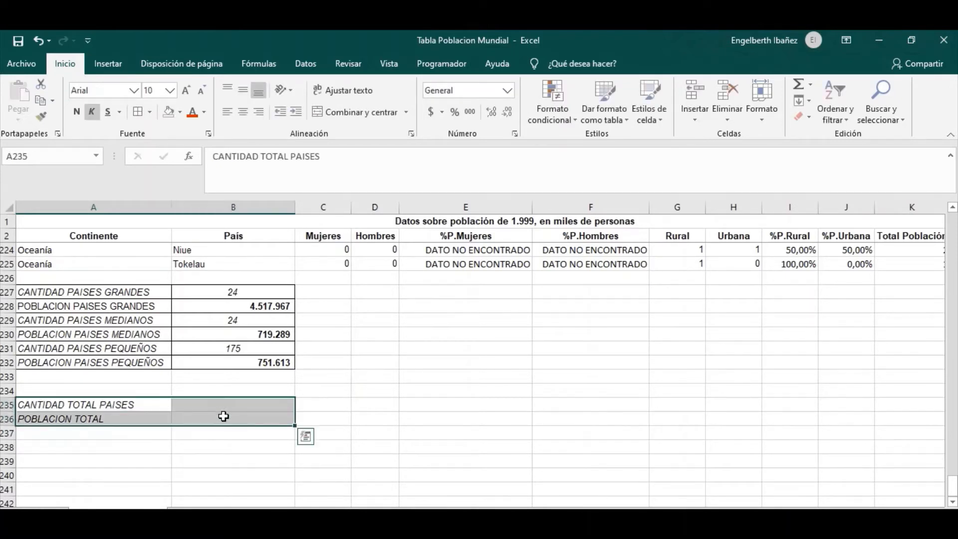
pyautogui.click(140, 114)
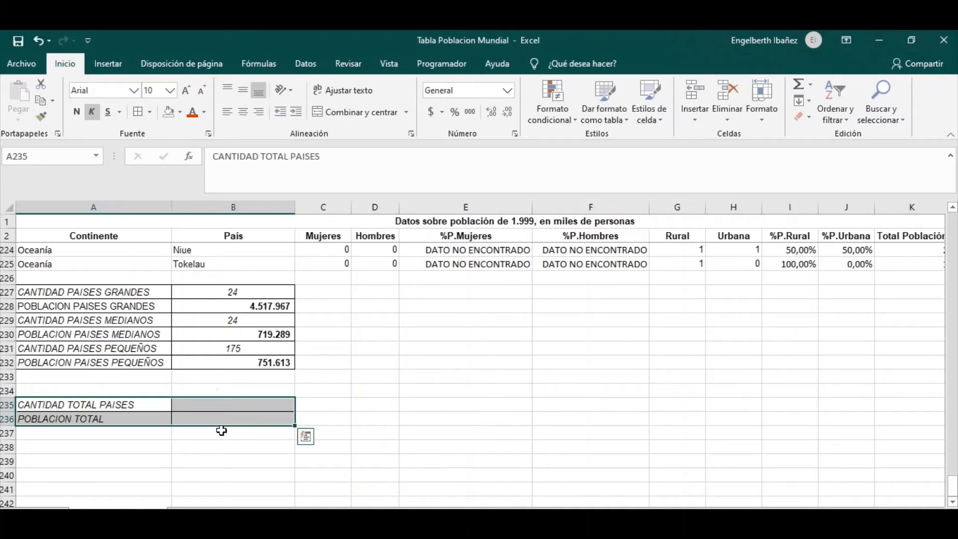
pyautogui.click(225, 473)
# Calculate the total number of countries in B235 with the formula =B227+B229+B231.
pyautogui.click(206, 405)
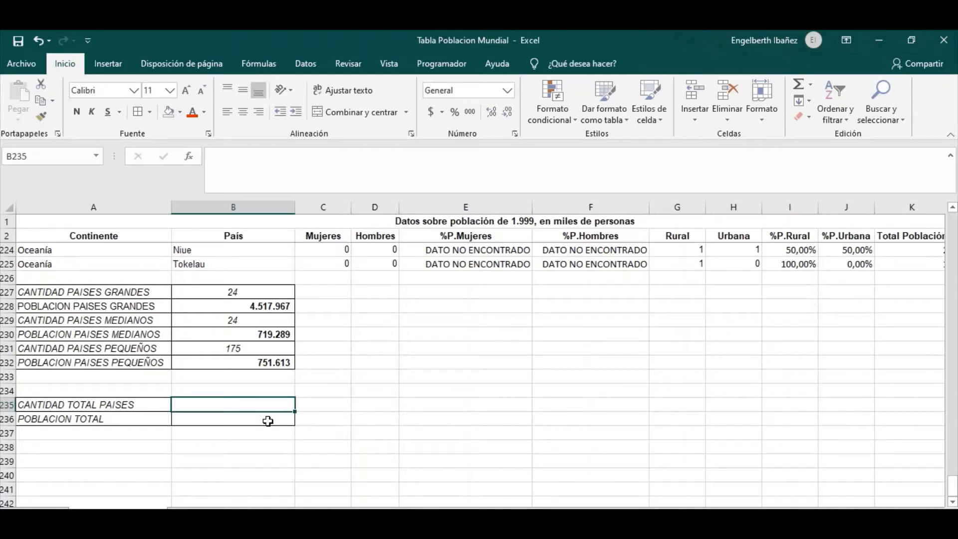
pyautogui.write('=')
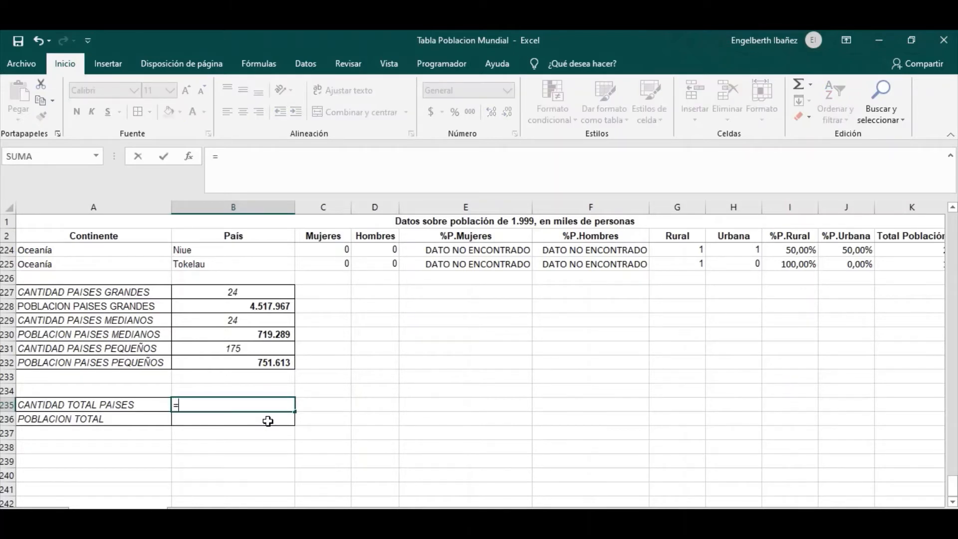
pyautogui.click(242, 293)
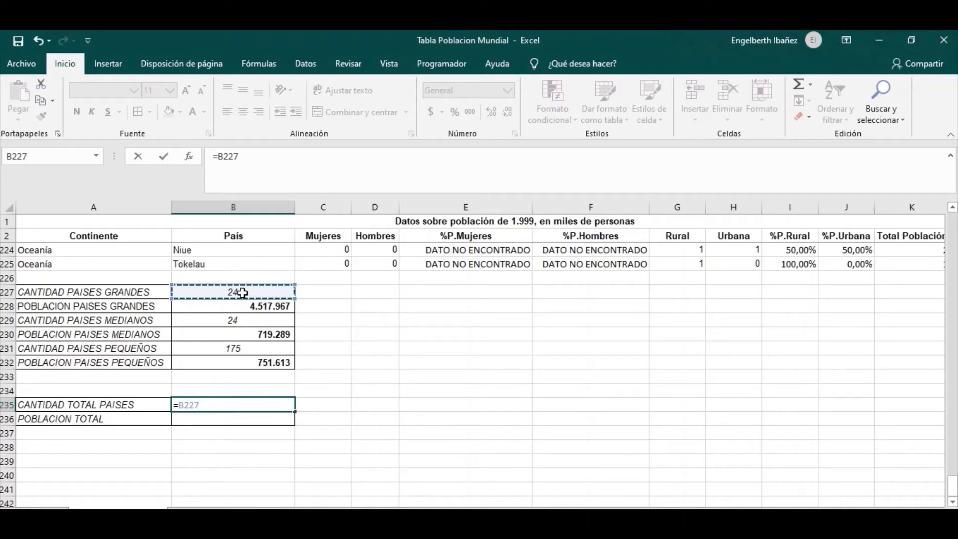
pyautogui.write('+')
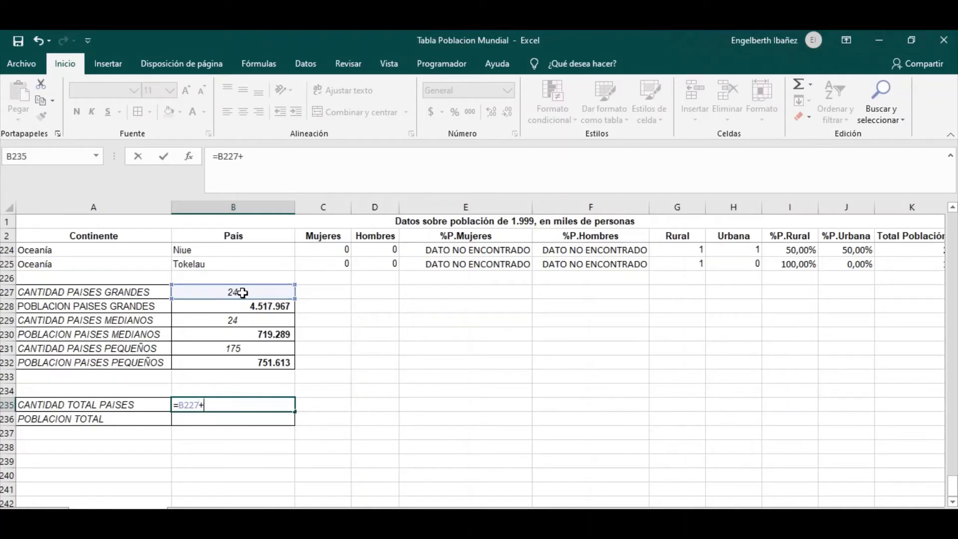
pyautogui.click(238, 321)
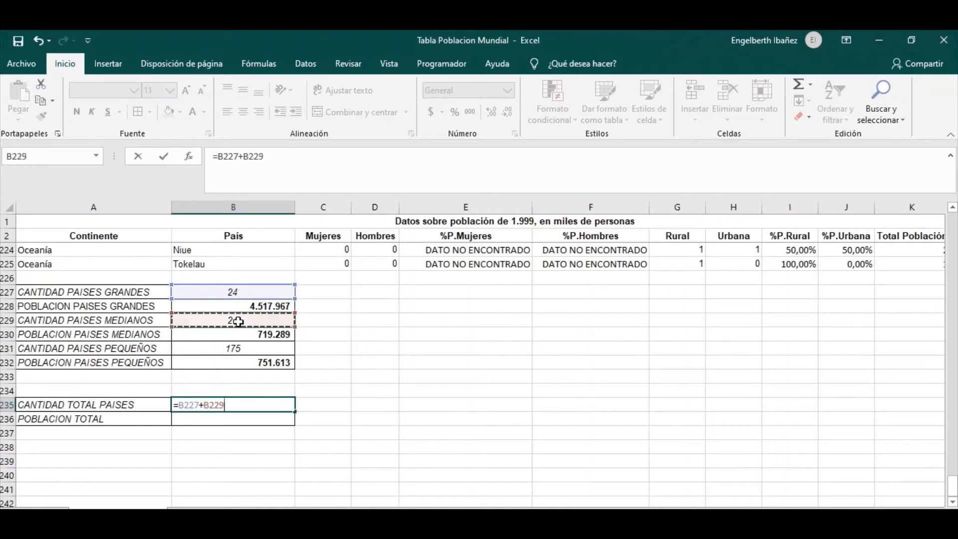
pyautogui.write('+')
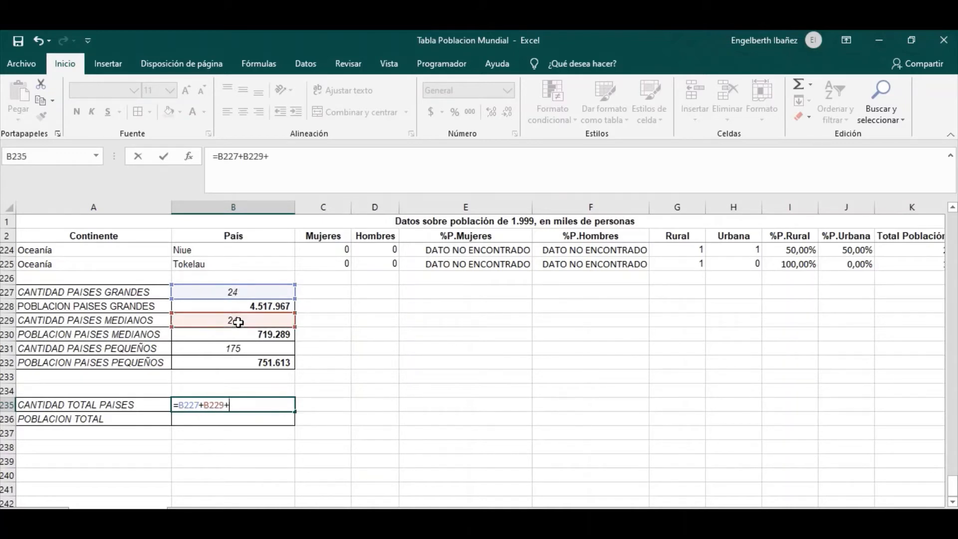
pyautogui.click(240, 348)
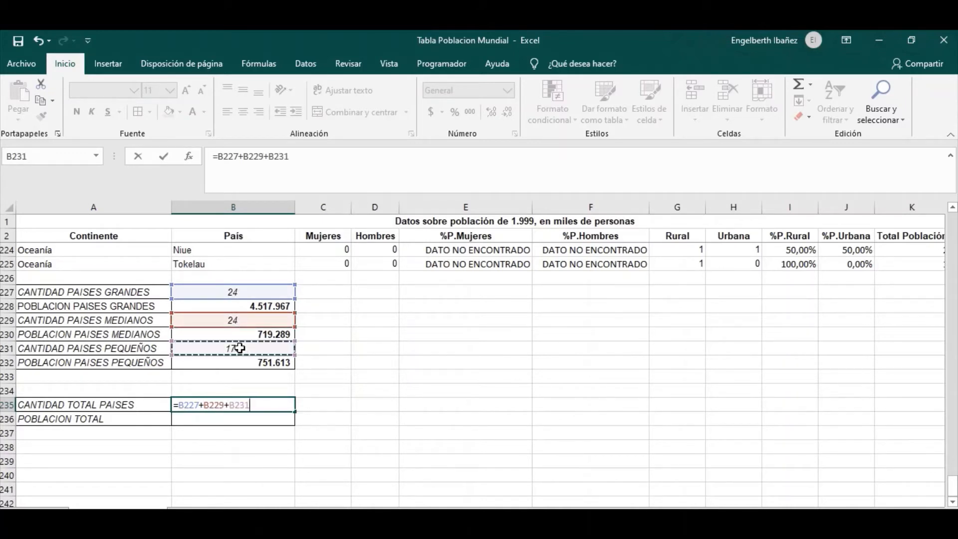
pyautogui.press('Return')
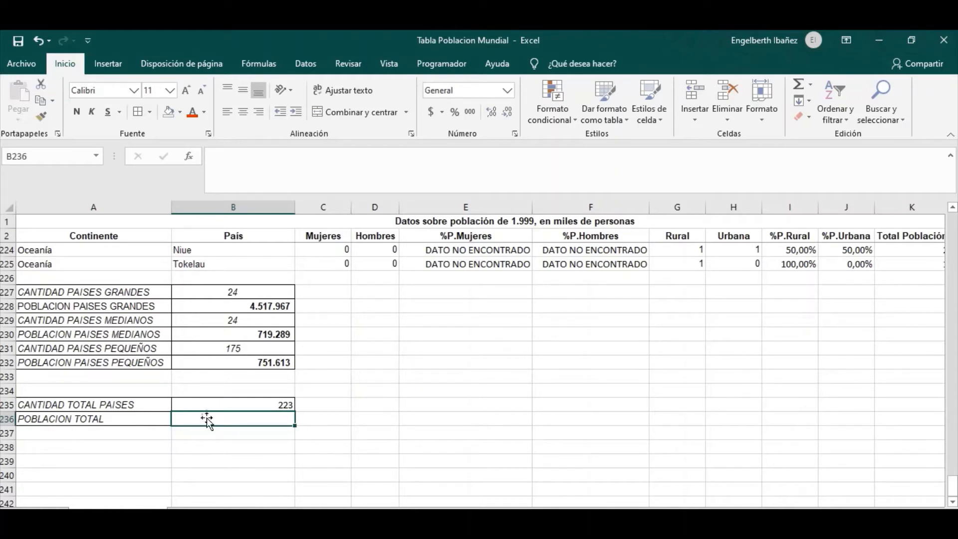
# Calculate the total population in B236 with the formula =B228+B230+B232.
pyautogui.write('=')
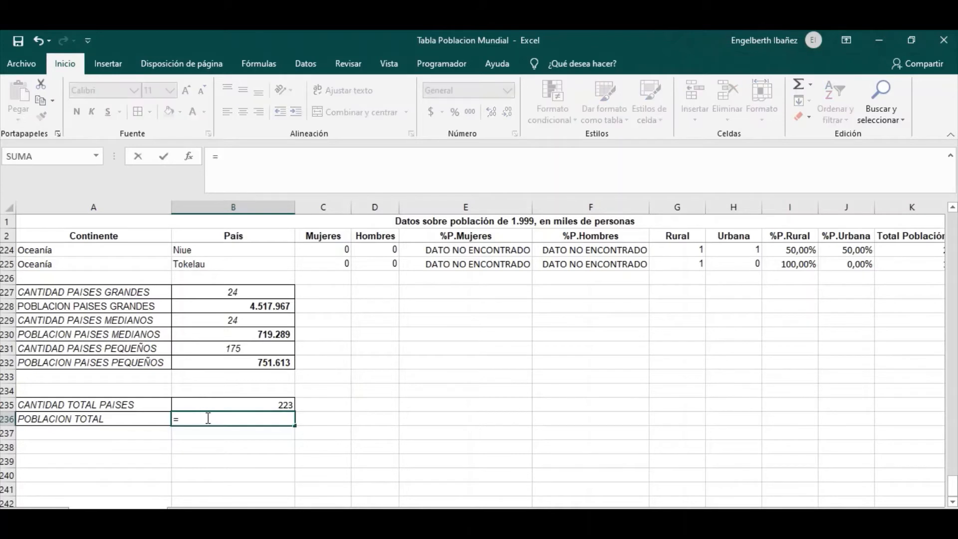
pyautogui.click(253, 306)
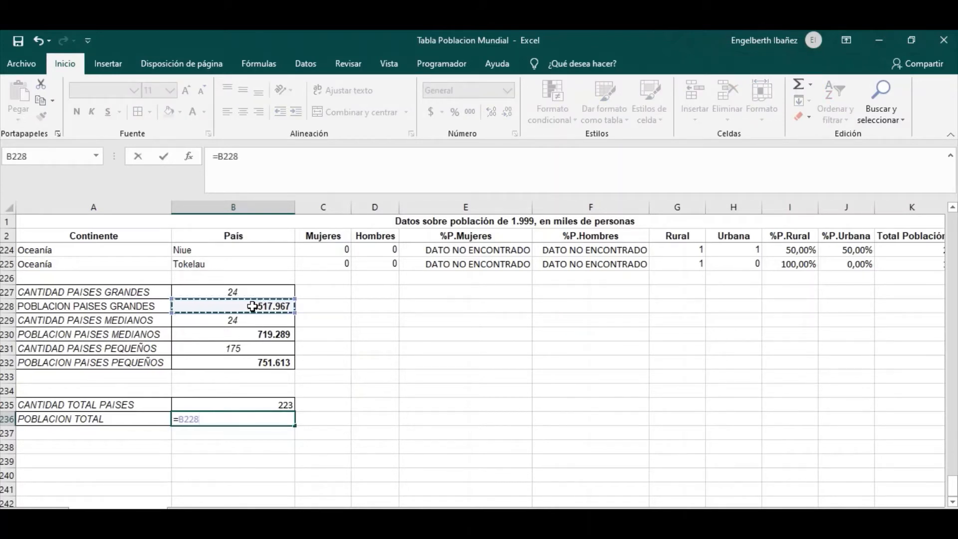
pyautogui.write('+')
pyautogui.click(258, 335)
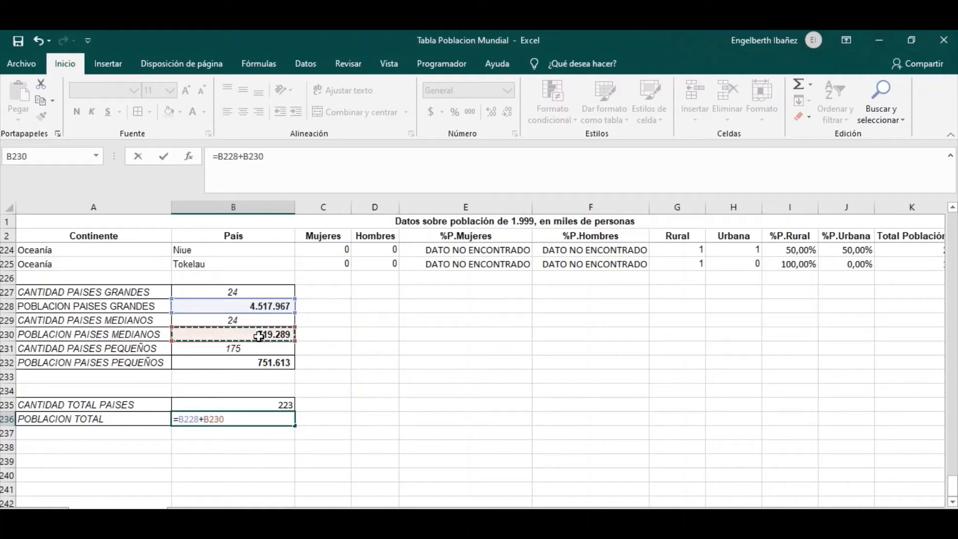
pyautogui.write('+')
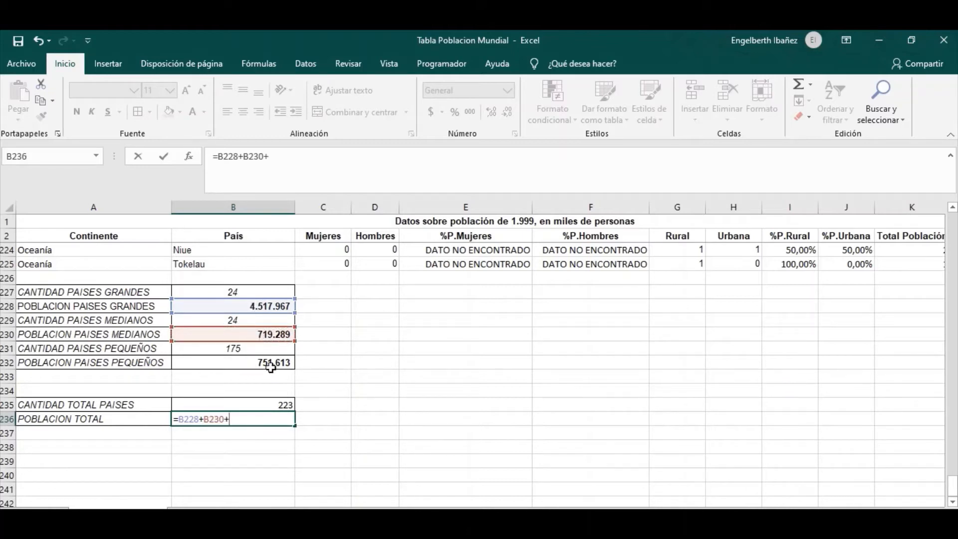
pyautogui.click(269, 361)
pyautogui.press('Return')
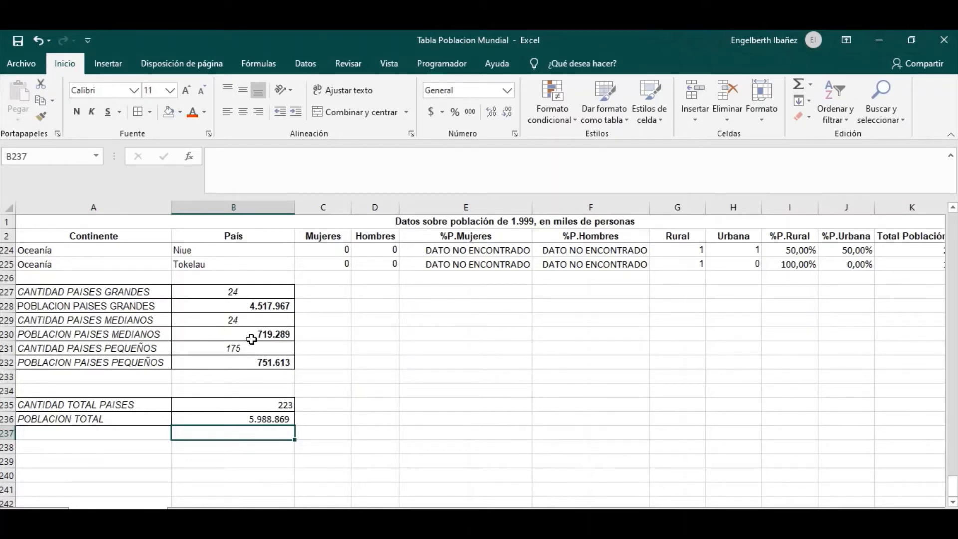
# Calculate the large countries' share of the total population in C228 with the formula =B228/$B$236.
pyautogui.click(270, 306)
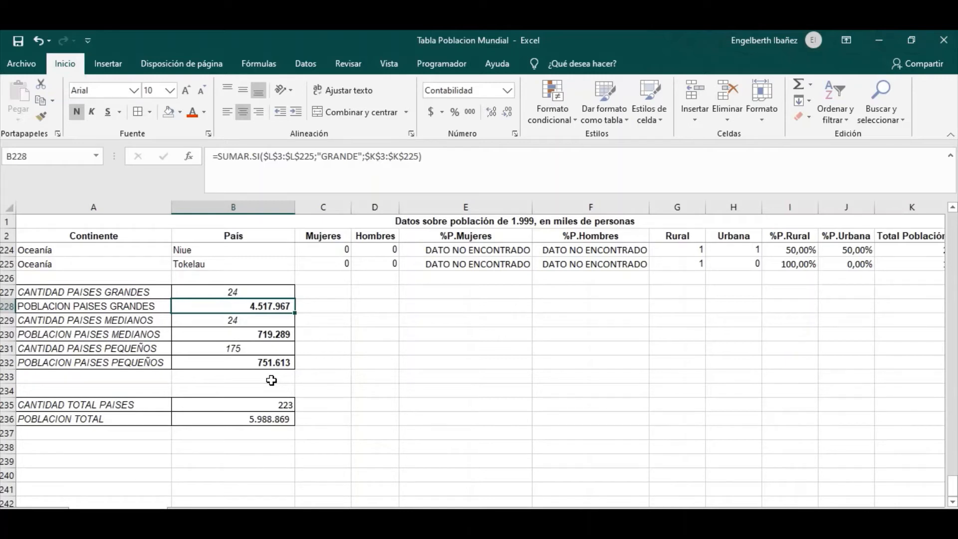
pyautogui.click(281, 421)
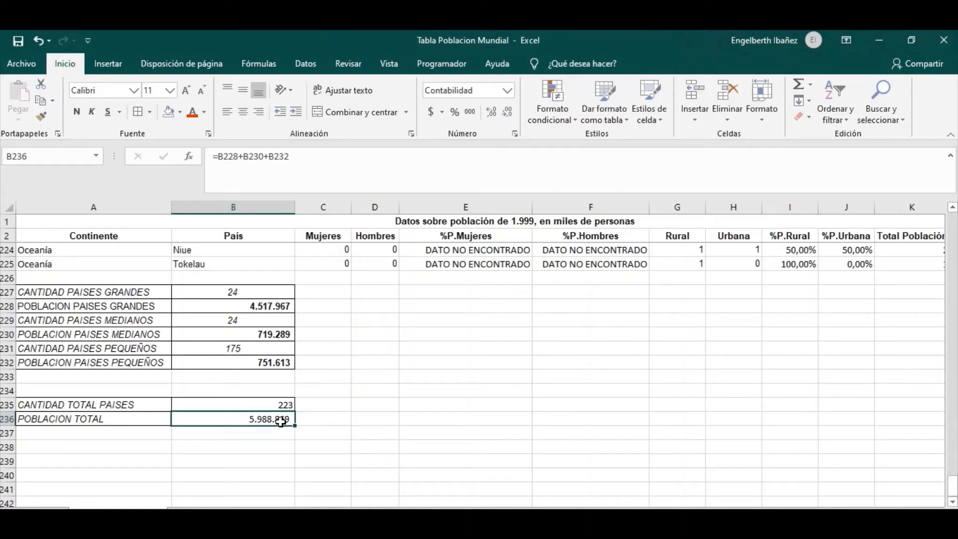
pyautogui.click(315, 306)
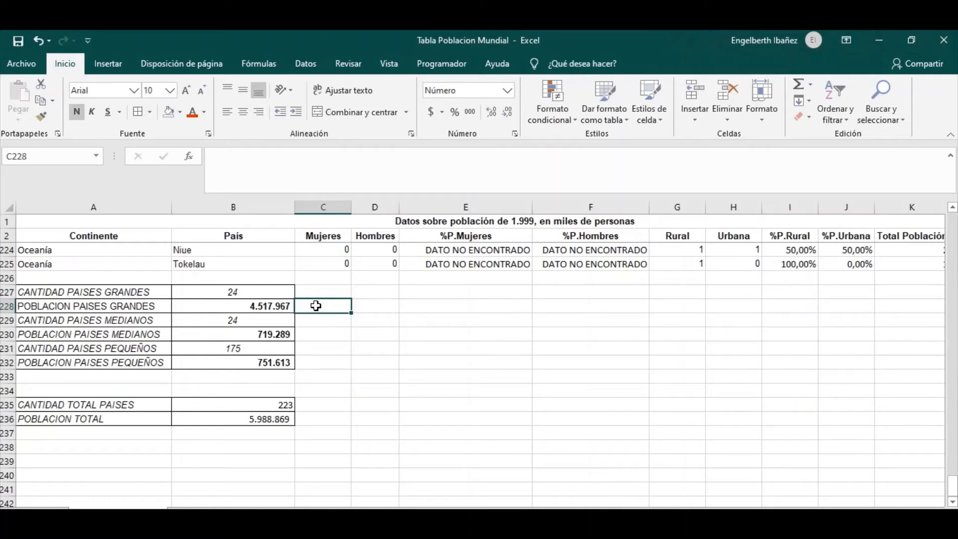
pyautogui.write('=')
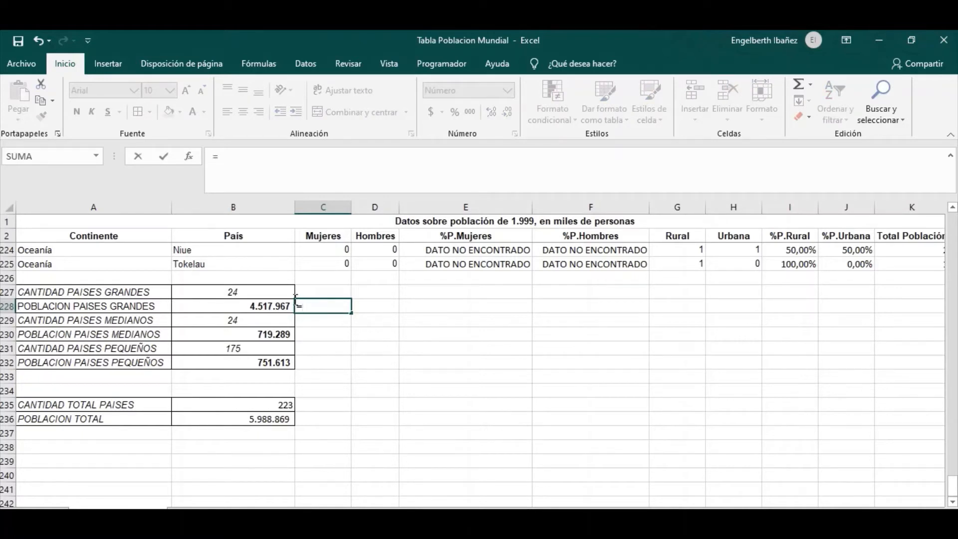
pyautogui.click(257, 306)
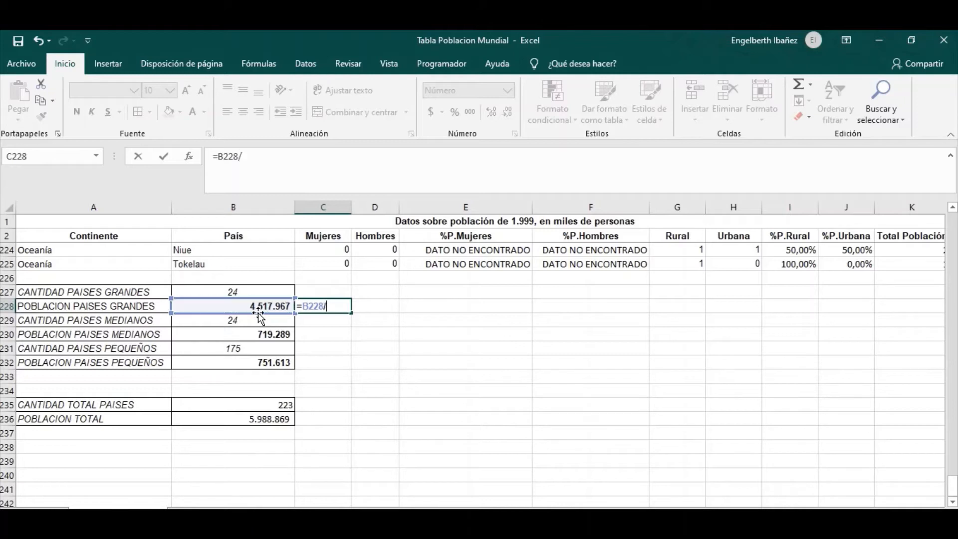
pyautogui.write('/')
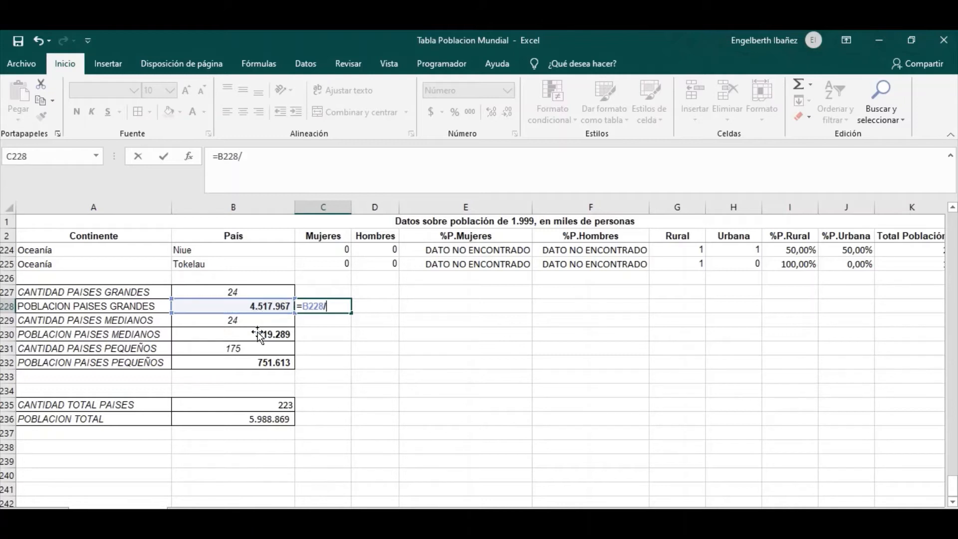
pyautogui.click(260, 419)
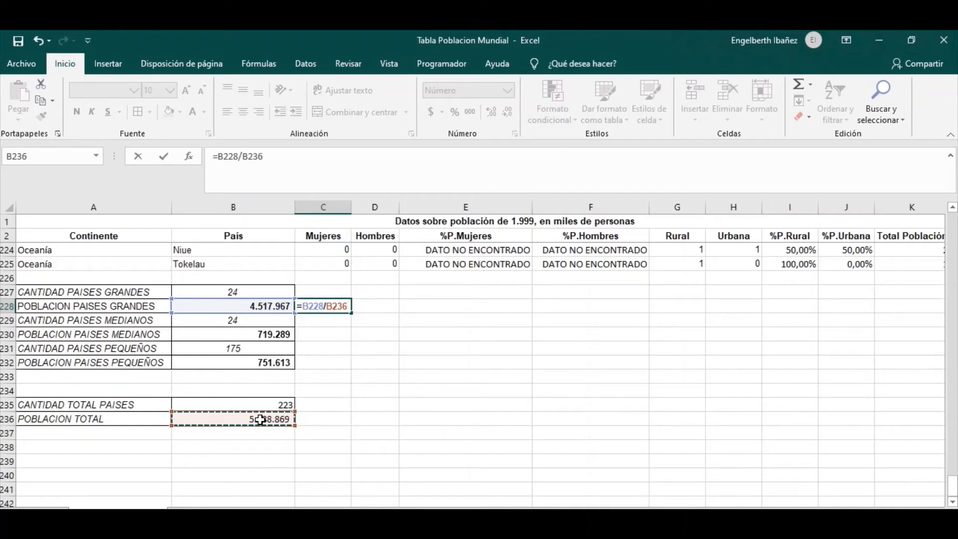
pyautogui.press('F4')
pyautogui.press('Return')
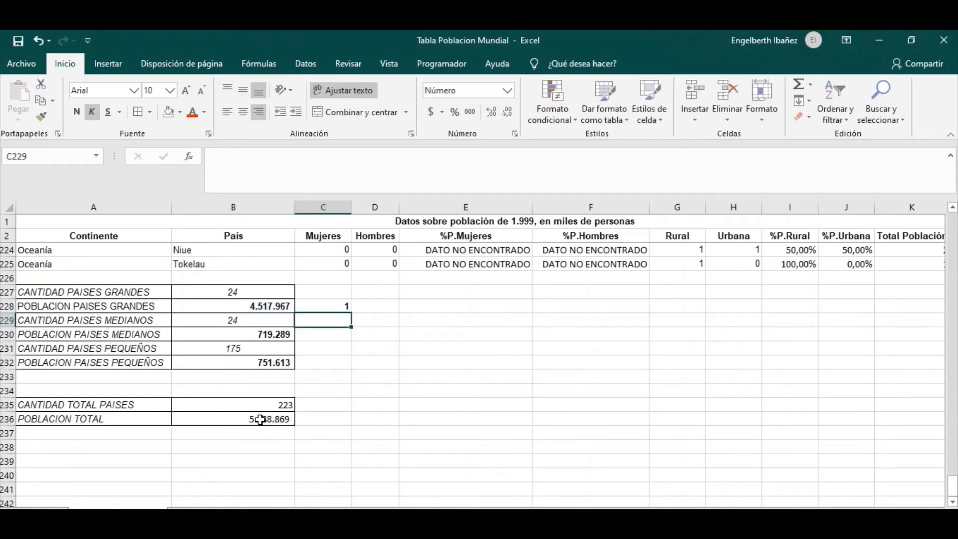
# Format the large countries' share in C228 as a percentage with two decimal places.
pyautogui.click(320, 305)
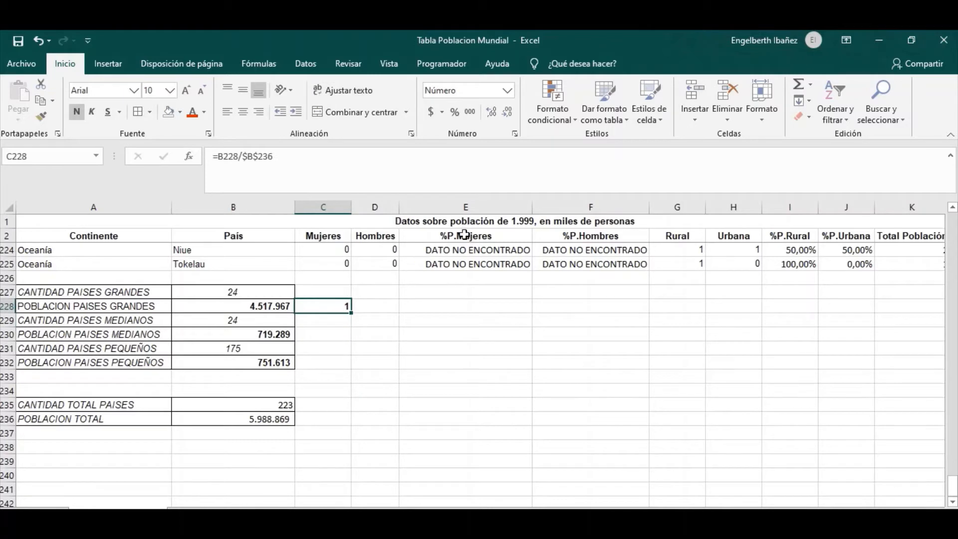
pyautogui.click(507, 91)
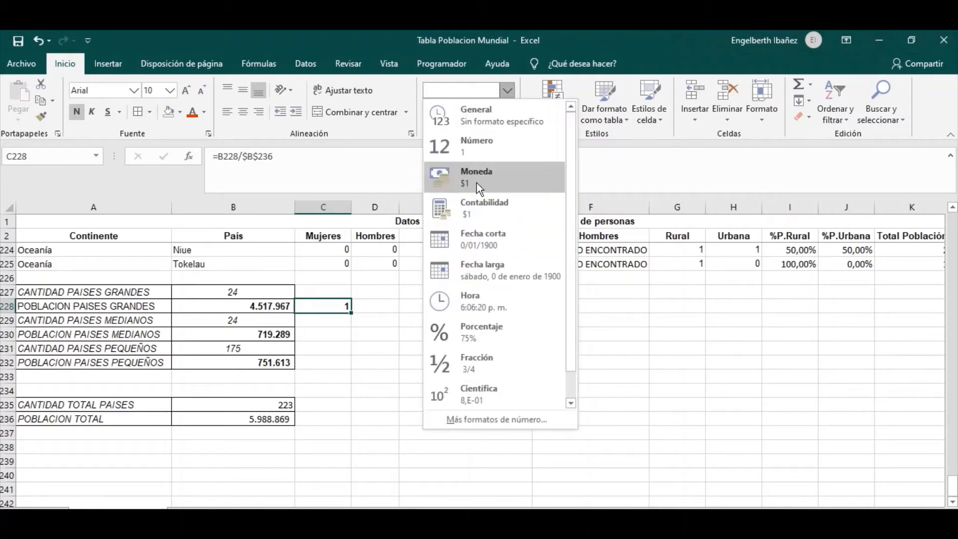
pyautogui.click(463, 329)
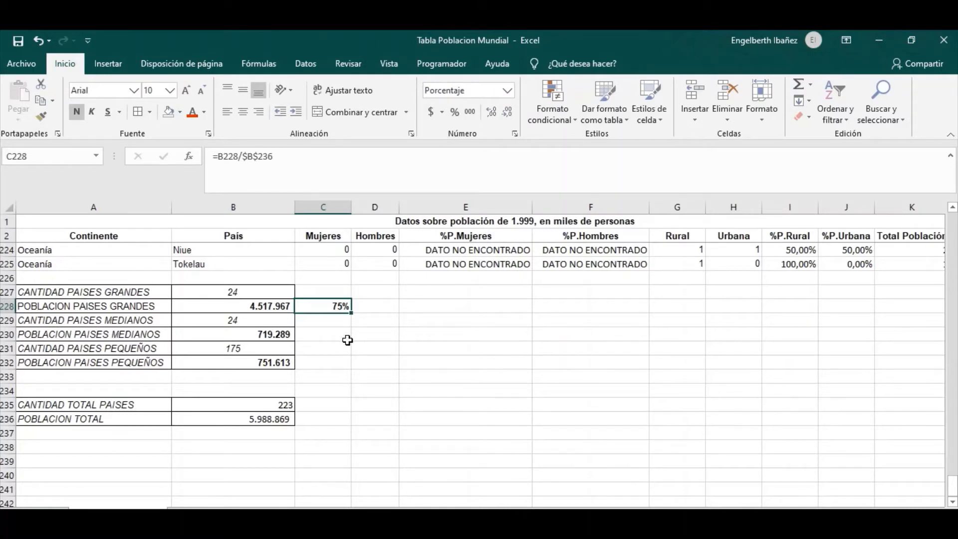
pyautogui.click(490, 113)
pyautogui.click(490, 113)
# Calculate the medium countries' share of the total population in C230 with the formula =B230/$B$236.
pyautogui.click(308, 333)
pyautogui.write('=')
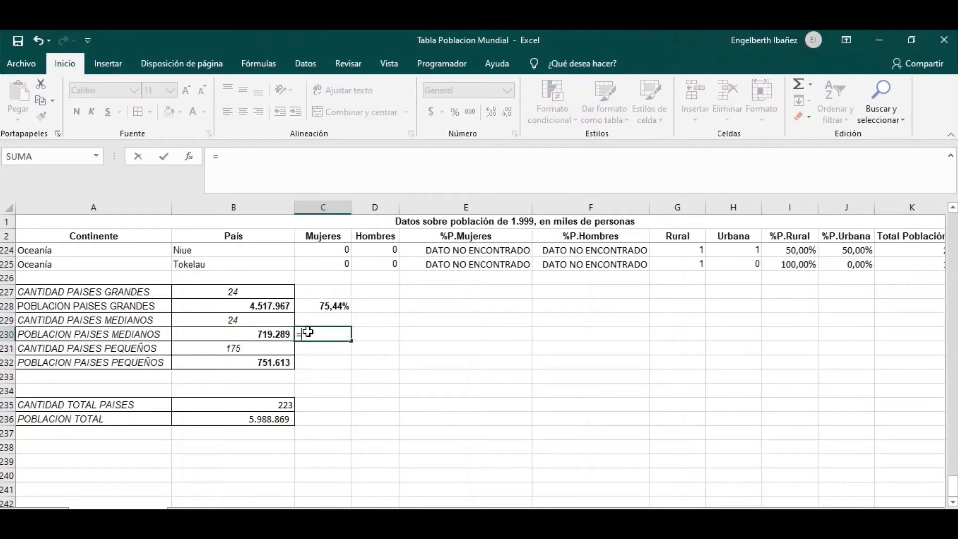
pyautogui.click(268, 335)
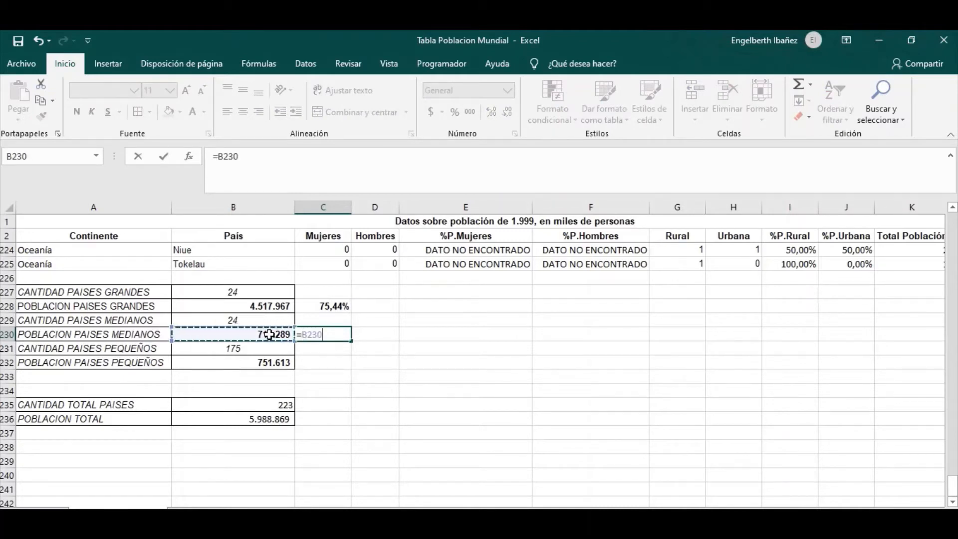
pyautogui.write('/')
pyautogui.click(281, 420)
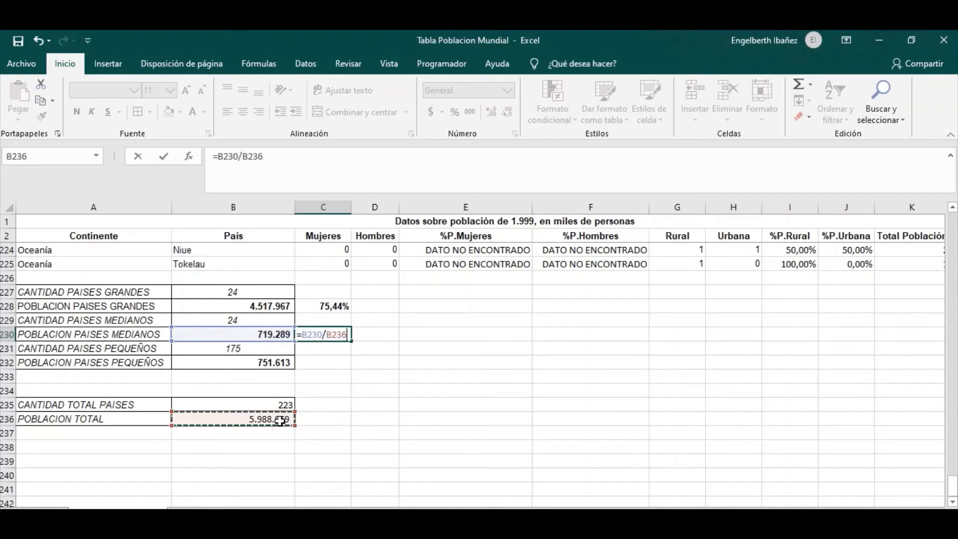
pyautogui.press('F4')
pyautogui.press('Return')
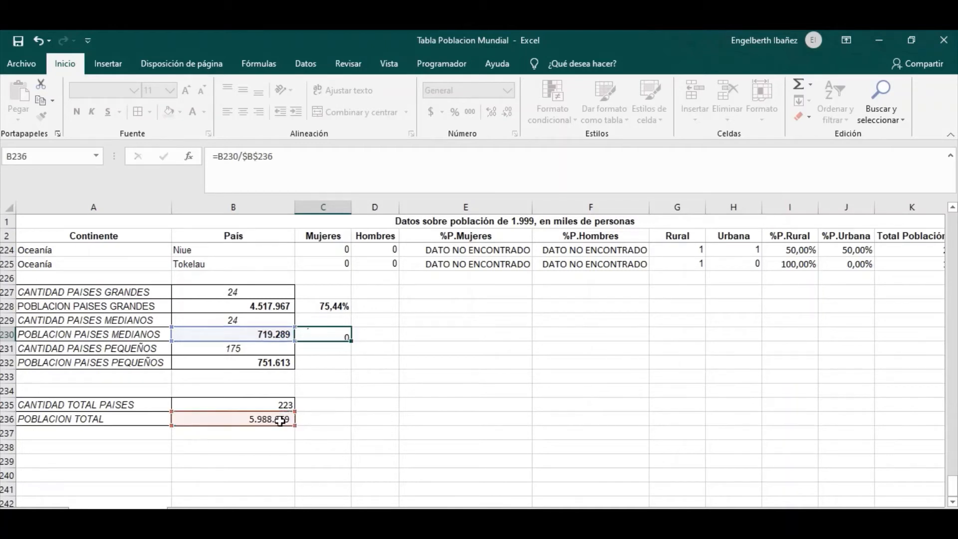
# Format the medium countries' share in C230 as a percentage with two decimal places.
pyautogui.click(330, 337)
pyautogui.click(507, 91)
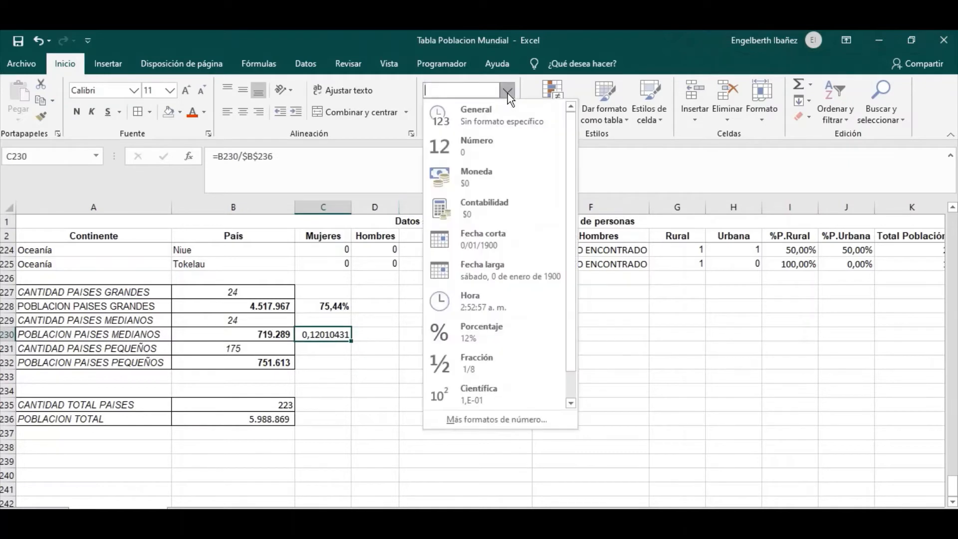
pyautogui.click(468, 328)
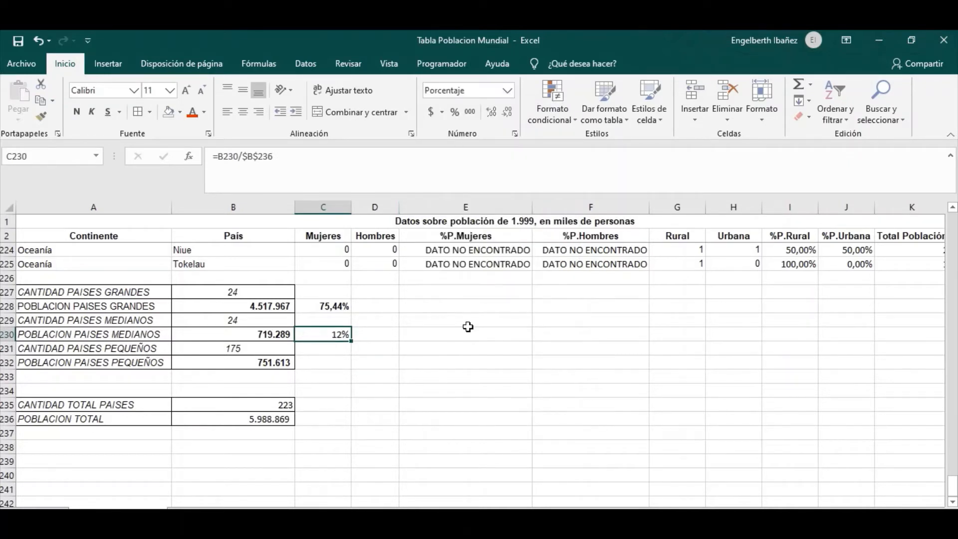
pyautogui.click(488, 115)
pyautogui.click(488, 115)
pyautogui.click(337, 390)
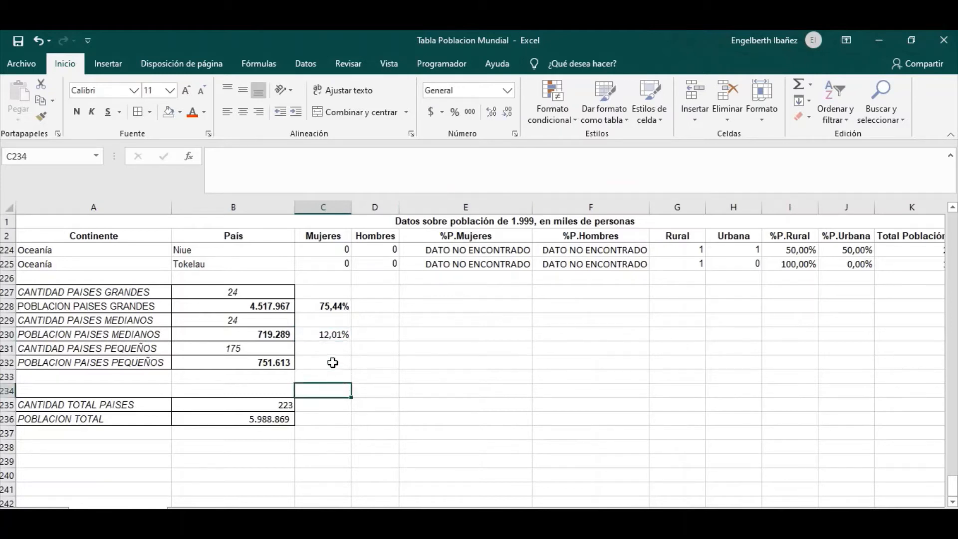
# Calculate the small countries' share of the total population in C232 with the formula =B232/$B$236.
pyautogui.click(333, 363)
pyautogui.write('=')
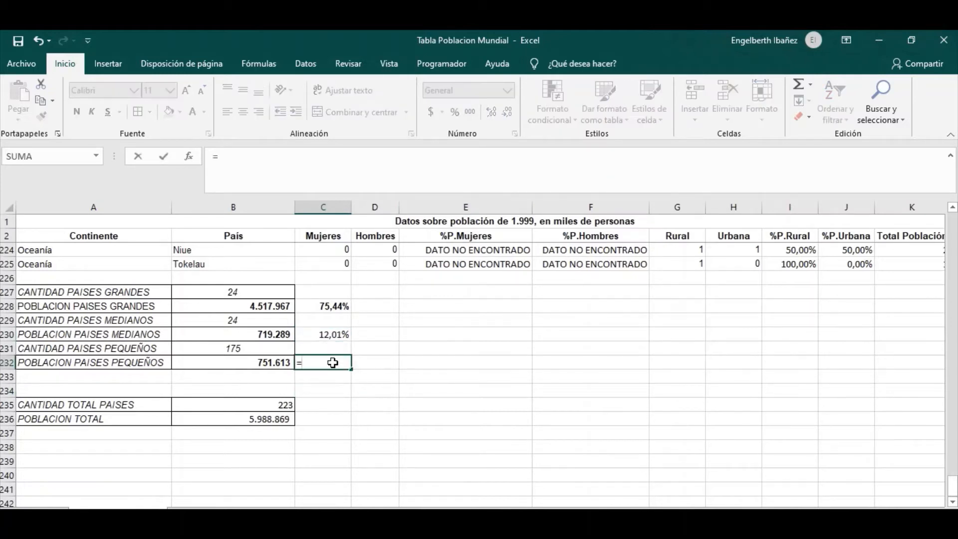
pyautogui.click(268, 362)
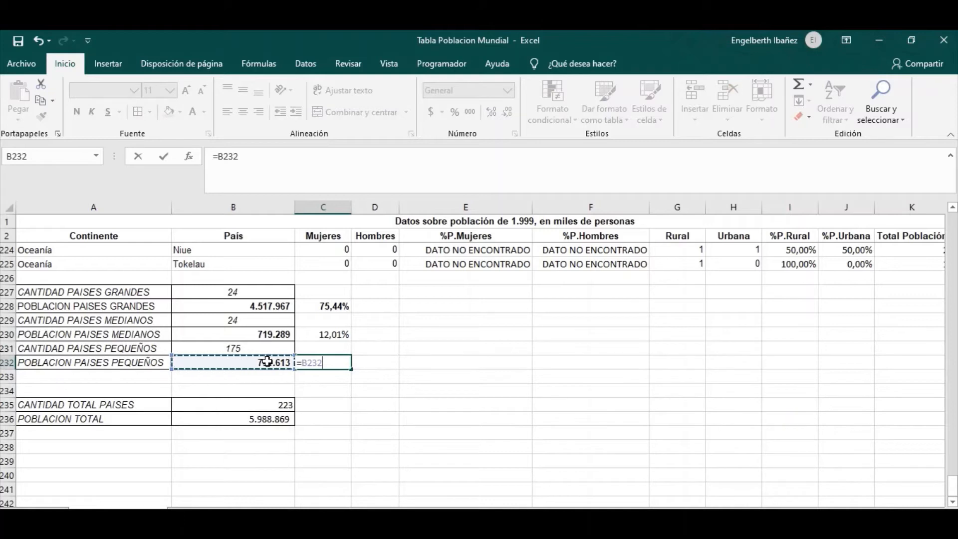
pyautogui.write('/')
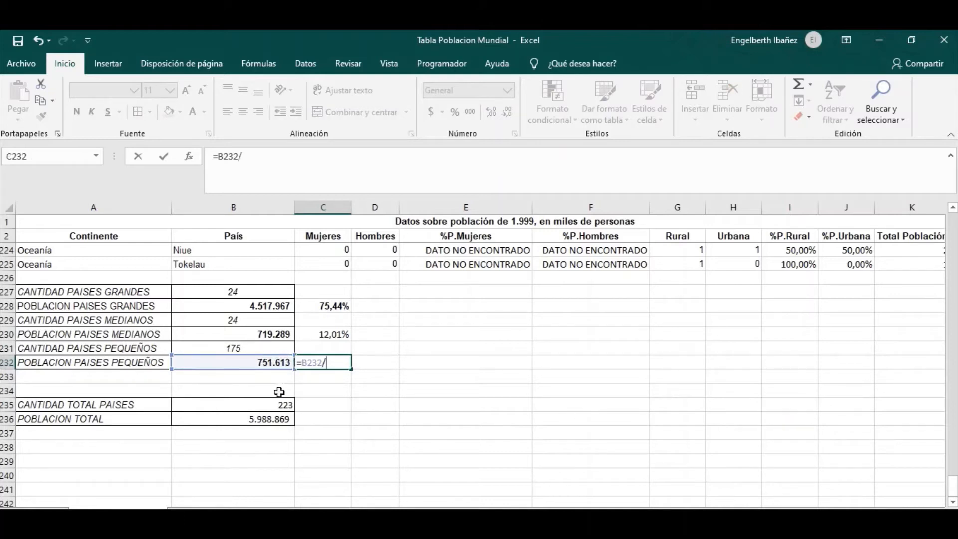
pyautogui.click(282, 420)
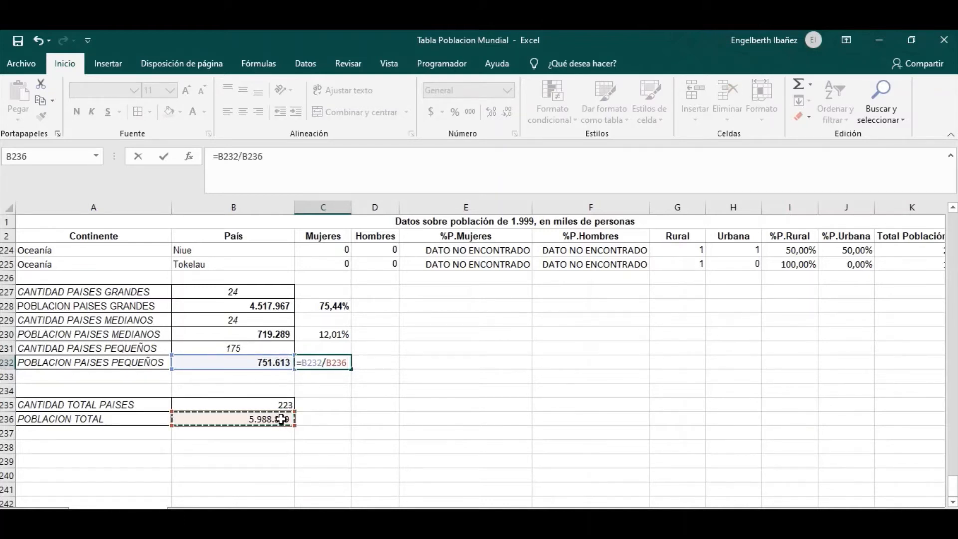
pyautogui.press('F4')
pyautogui.press('Return')
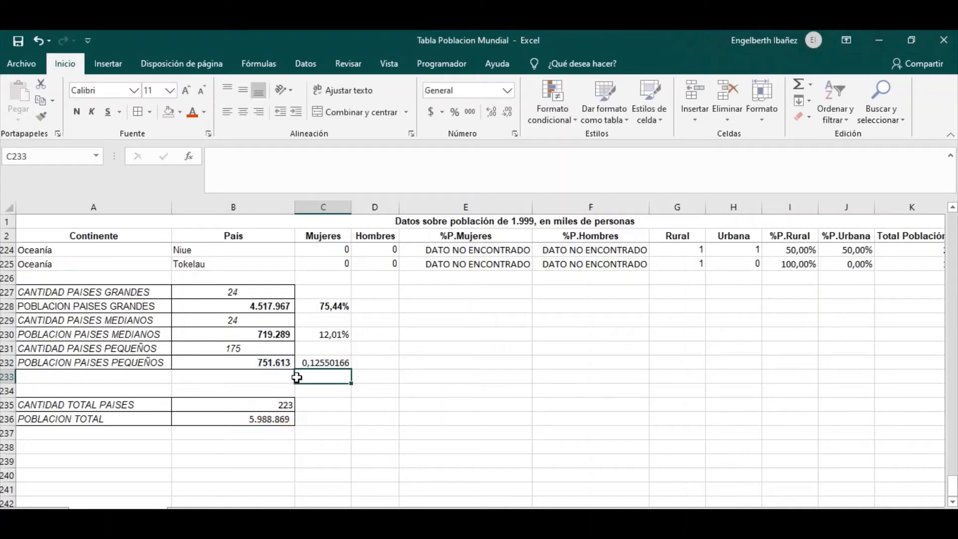
# Format the small countries' share in C232 as a percentage with two decimal places.
pyautogui.click(317, 363)
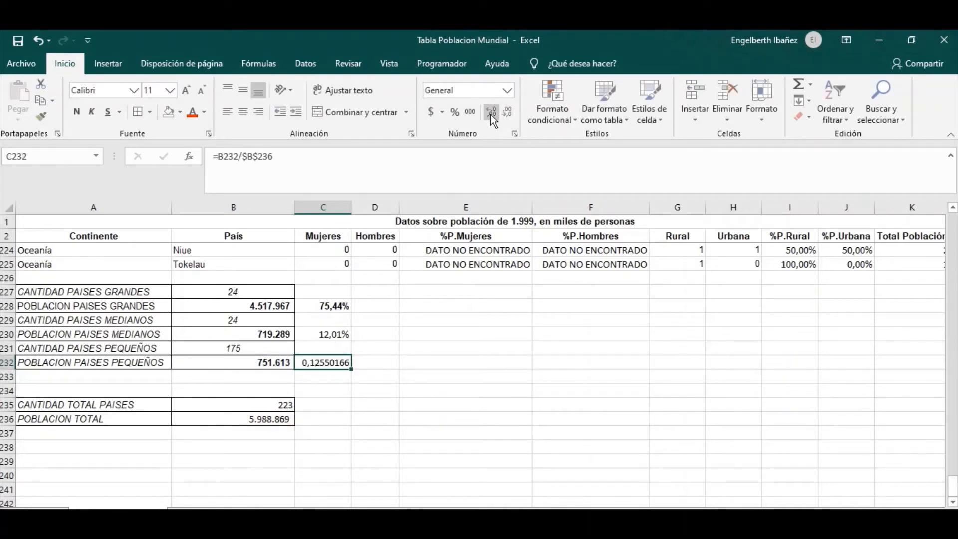
pyautogui.click(508, 90)
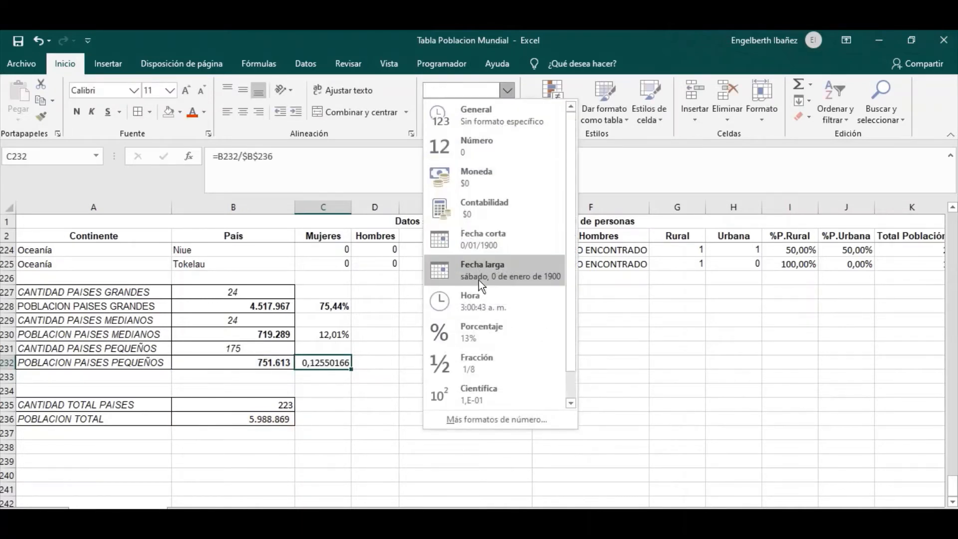
pyautogui.click(468, 333)
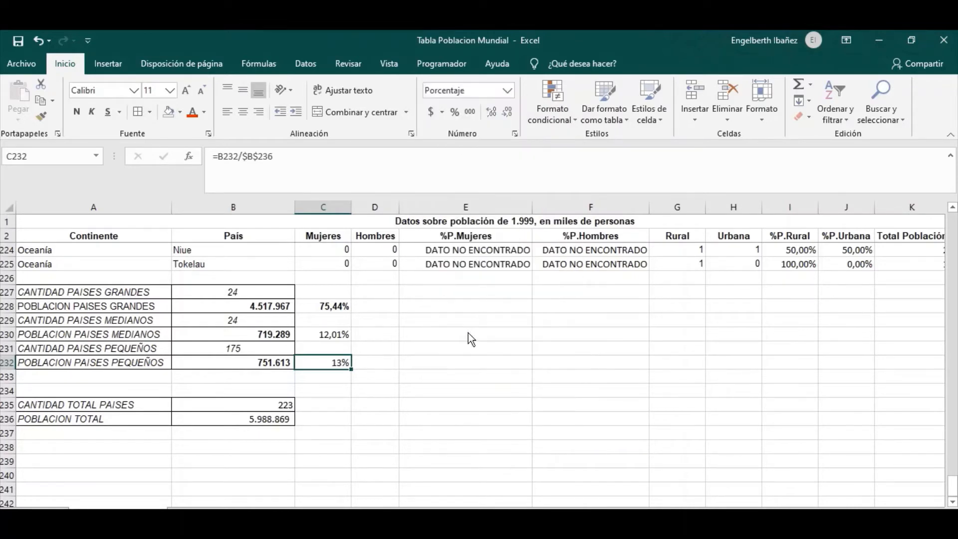
pyautogui.click(492, 112)
pyautogui.click(492, 112)
# Add up the three population shares in C233 with the formula =SUMA(C228:C232).
pyautogui.click(332, 378)
pyautogui.write('=')
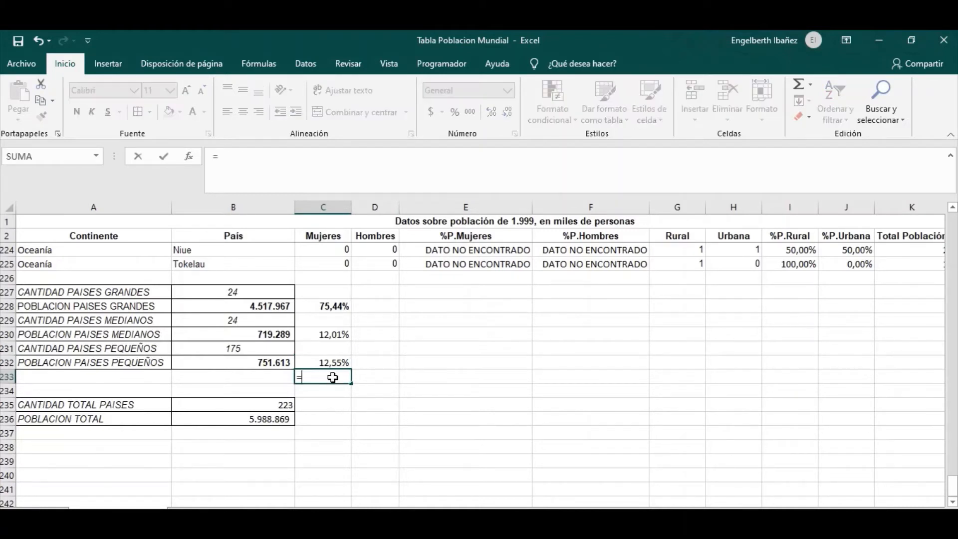
pyautogui.write('SUMA')
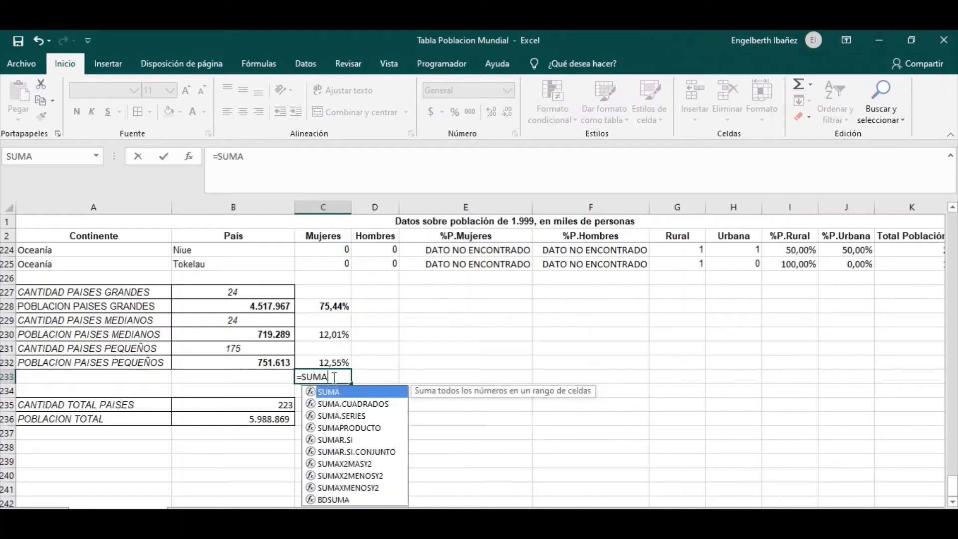
pyautogui.write('(')
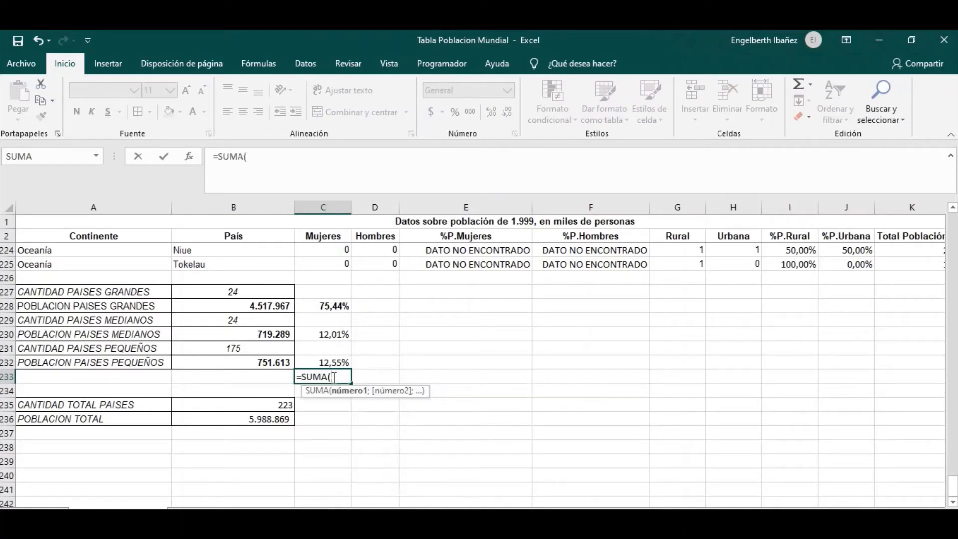
pyautogui.click(330, 306)
pyautogui.moveTo(330, 306); pyautogui.dragTo(334, 359)
pyautogui.write(')')
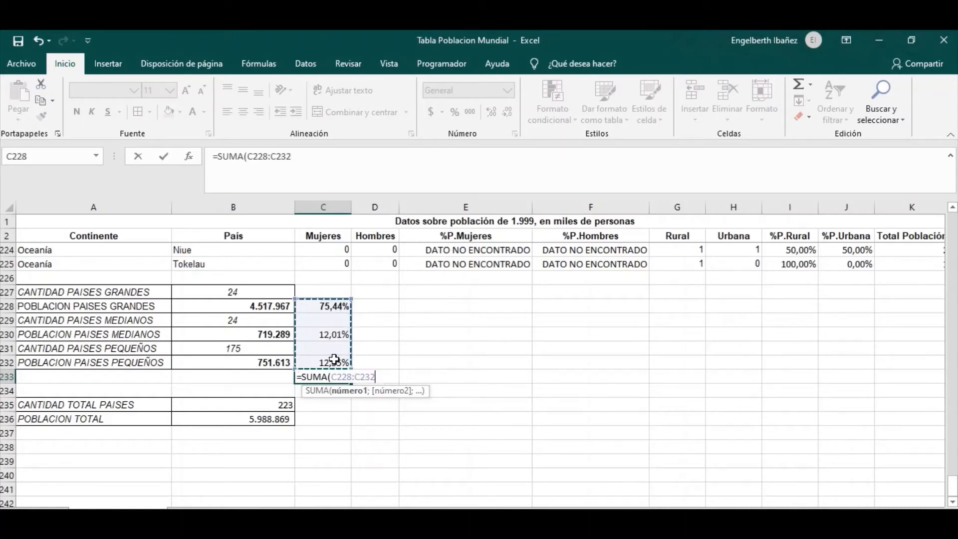
pyautogui.press('Return')
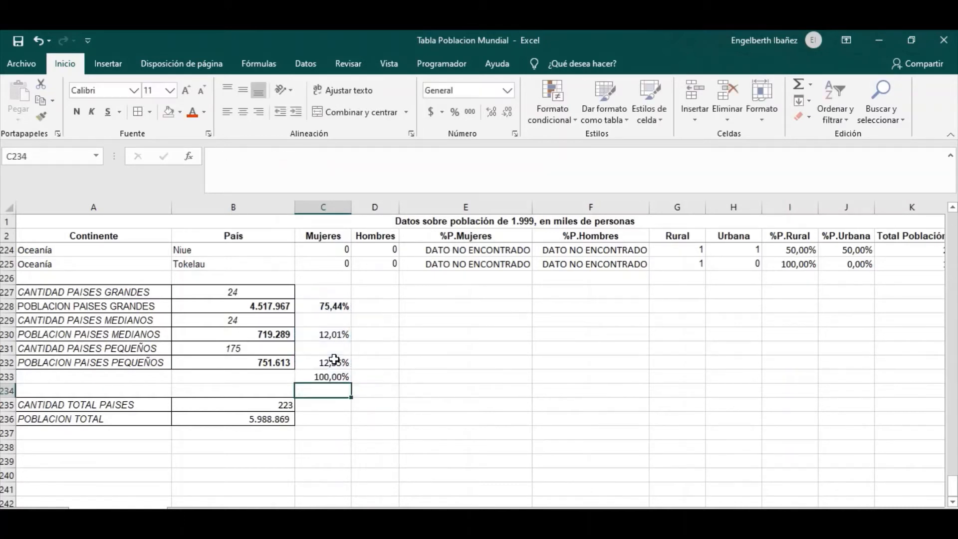
pyautogui.press('Up')
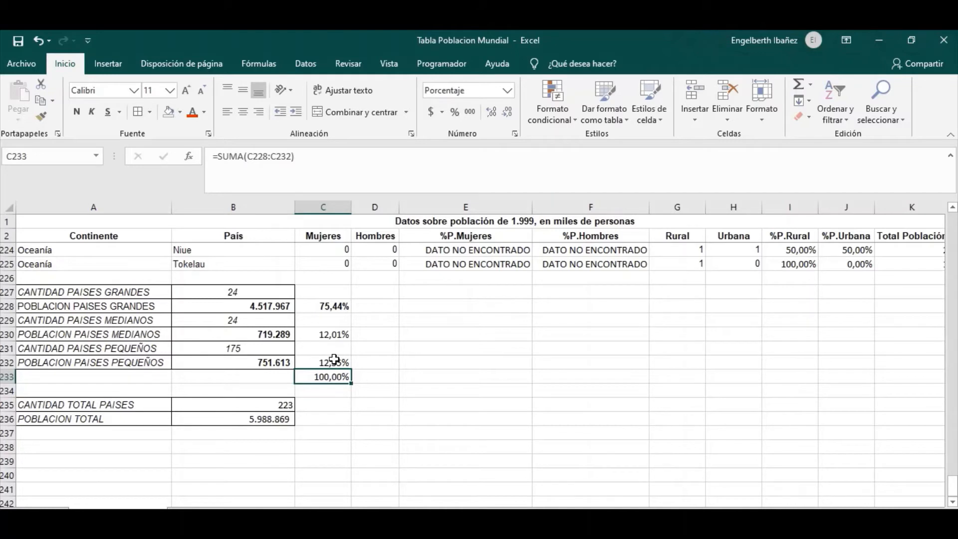
pyautogui.click(424, 307)
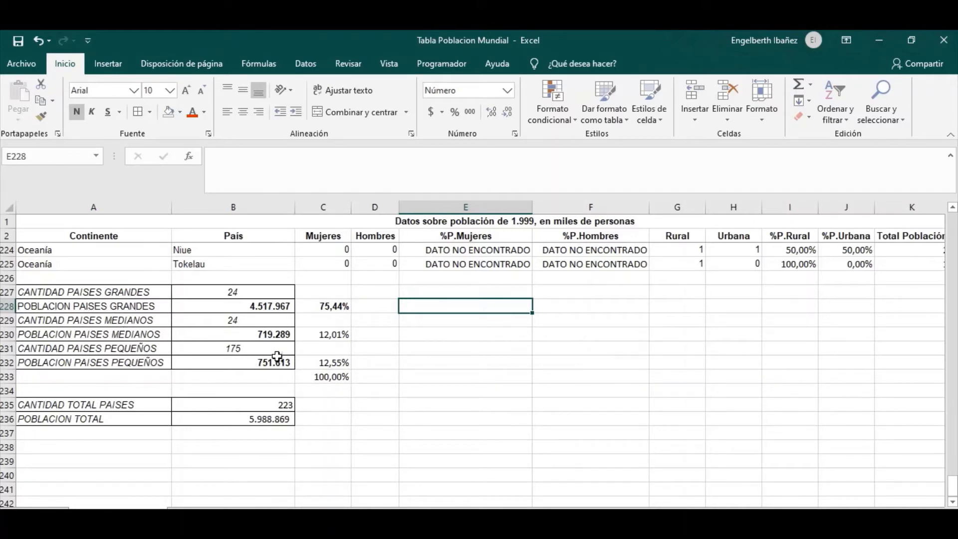
pyautogui.click(265, 303)
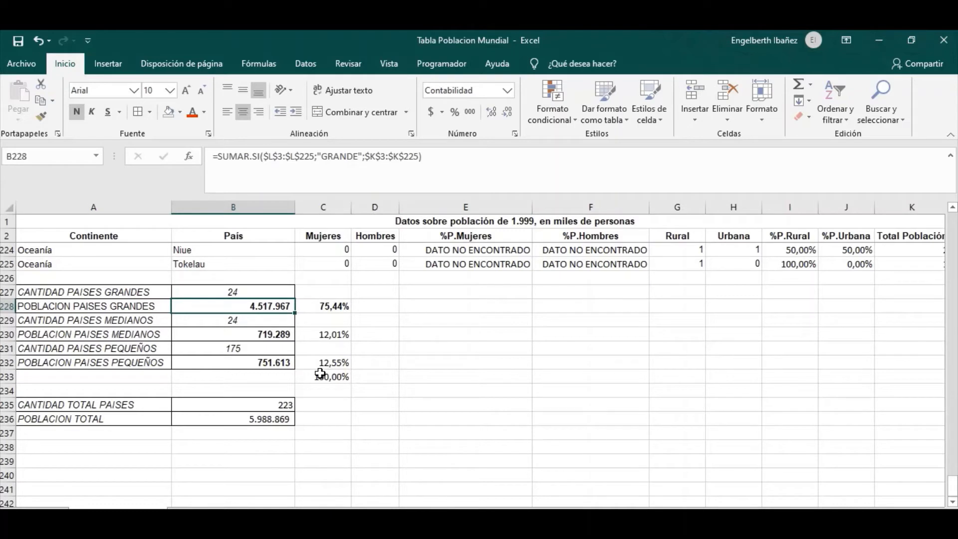
pyautogui.click(482, 363)
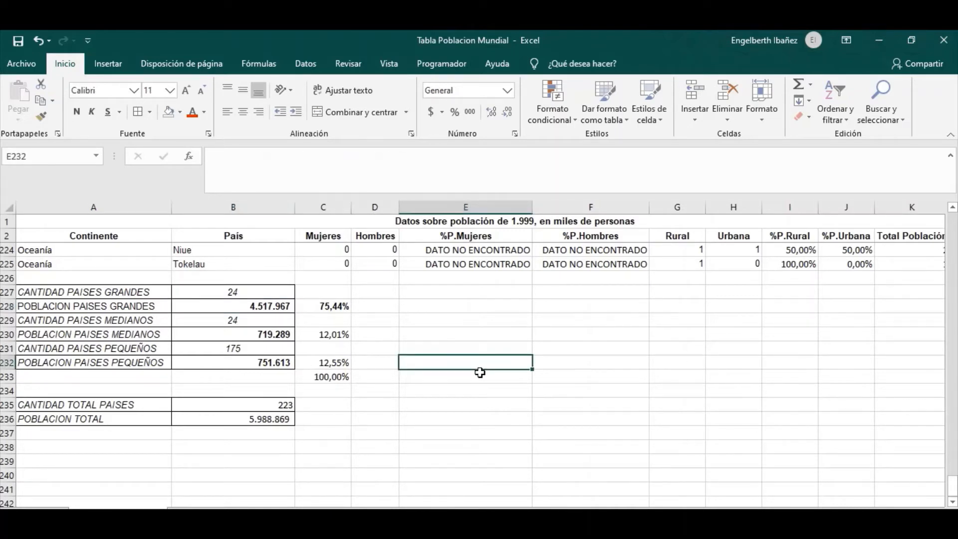
# Insert a 3D pie chart from the population labels in A228, A230 and A232 and their shares in C228, C230 and C232.
pyautogui.click(79, 306)
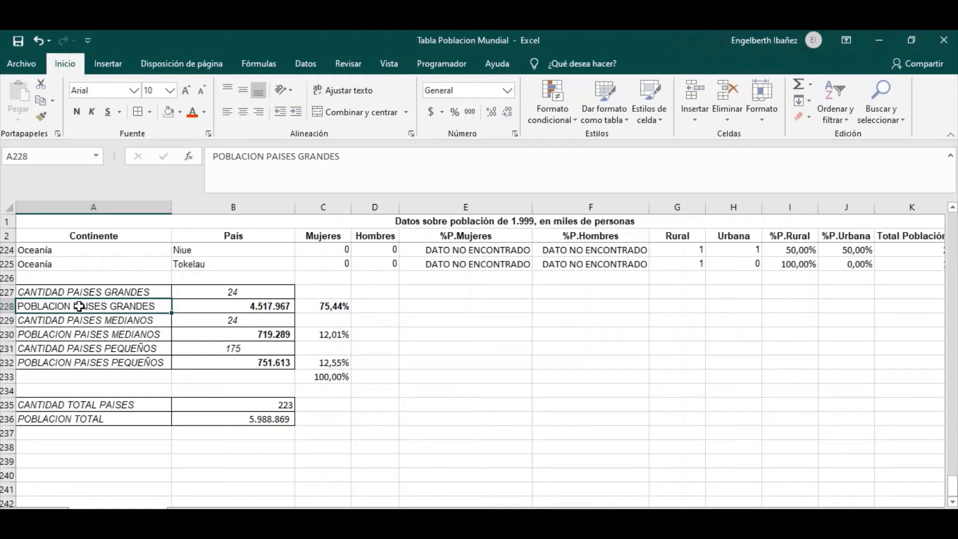
pyautogui.keyDown('ctrl'); pyautogui.click(78, 334); pyautogui.keyUp('ctrl')
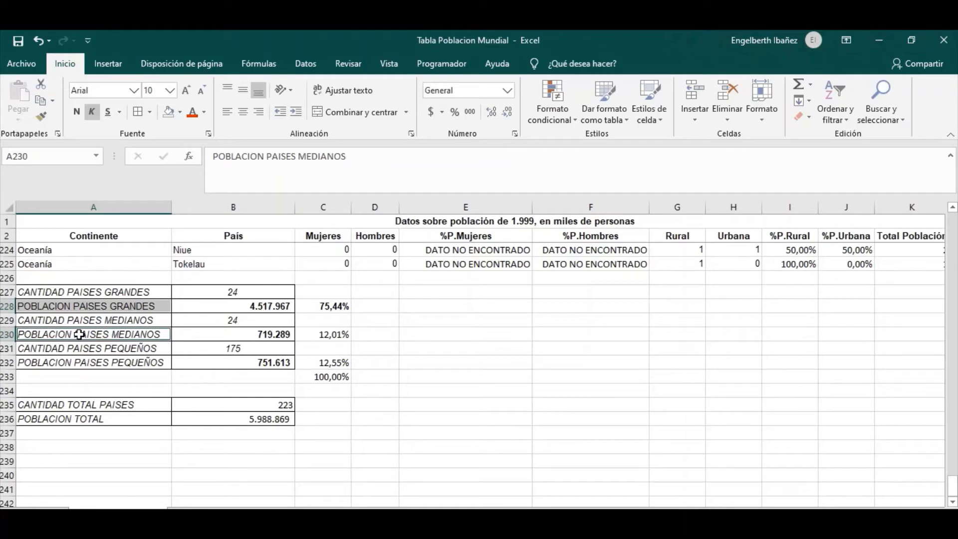
pyautogui.keyDown('ctrl'); pyautogui.click(79, 361); pyautogui.keyUp('ctrl')
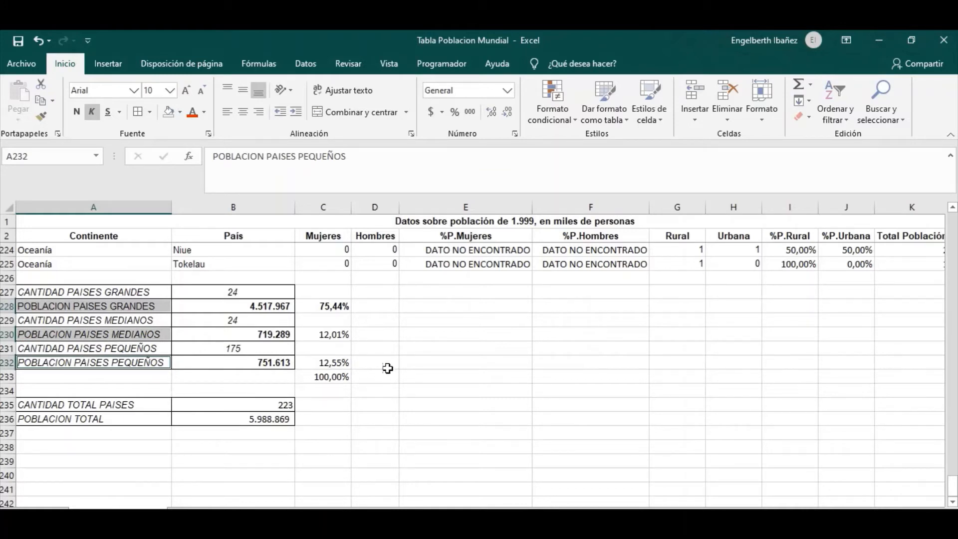
pyautogui.keyDown('ctrl'); pyautogui.click(334, 308); pyautogui.keyUp('ctrl')
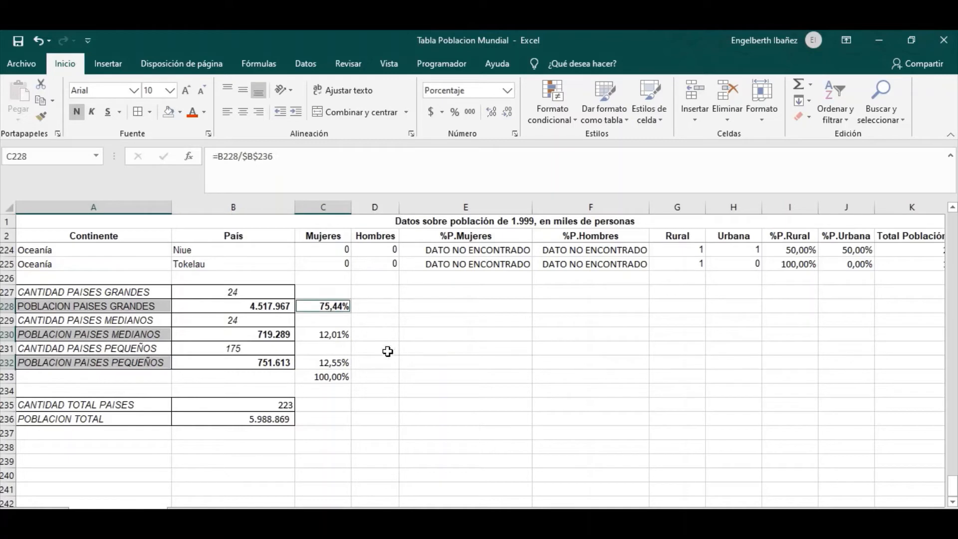
pyautogui.keyDown('ctrl'); pyautogui.click(338, 334); pyautogui.keyUp('ctrl')
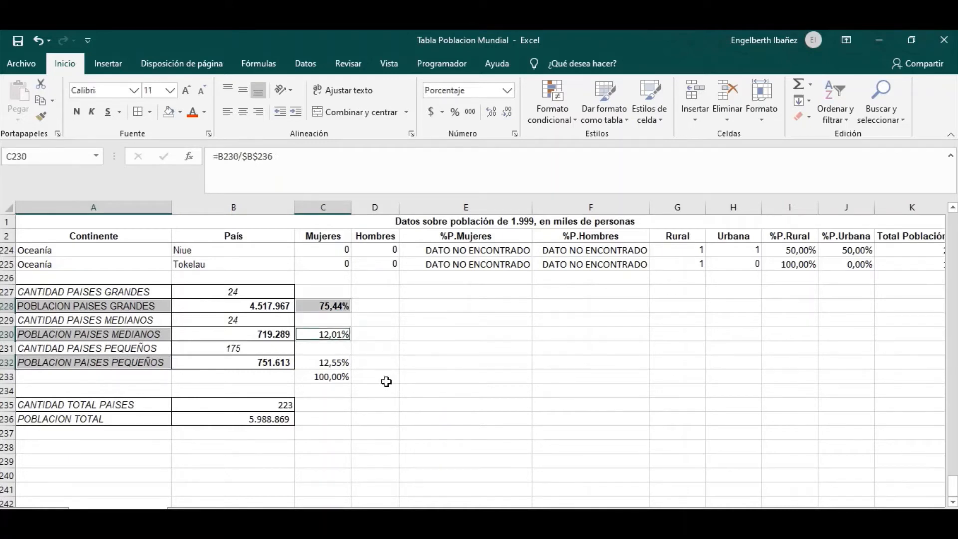
pyautogui.keyDown('ctrl'); pyautogui.click(338, 363); pyautogui.keyUp('ctrl')
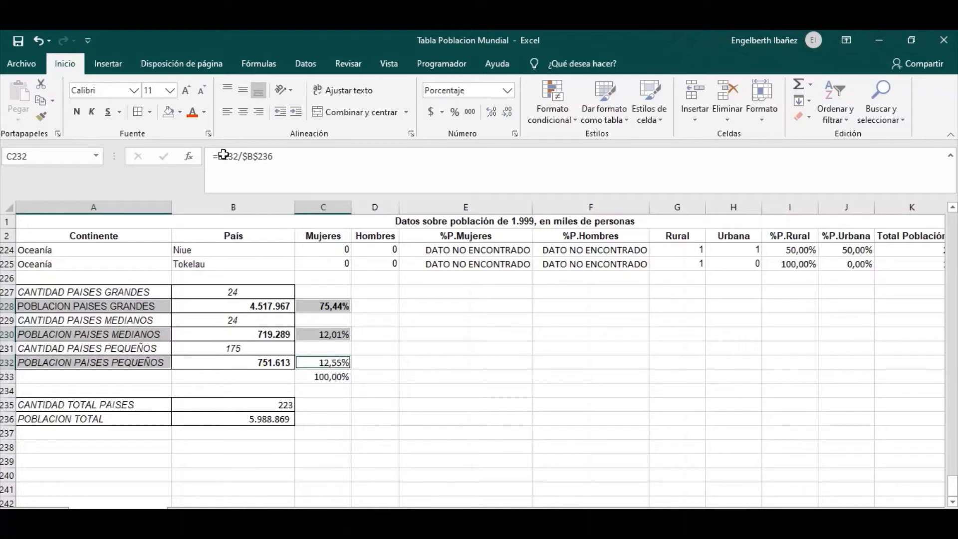
pyautogui.click(109, 66)
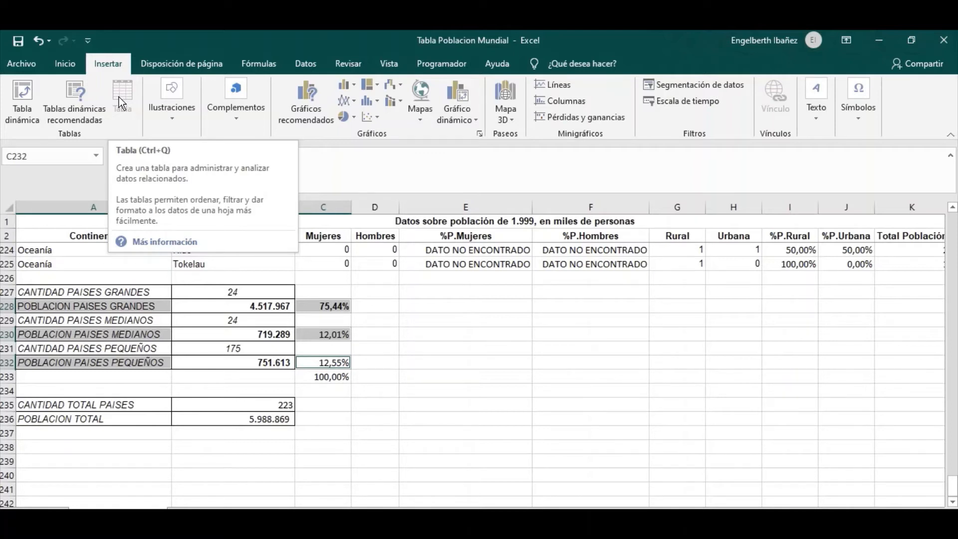
pyautogui.click(352, 118)
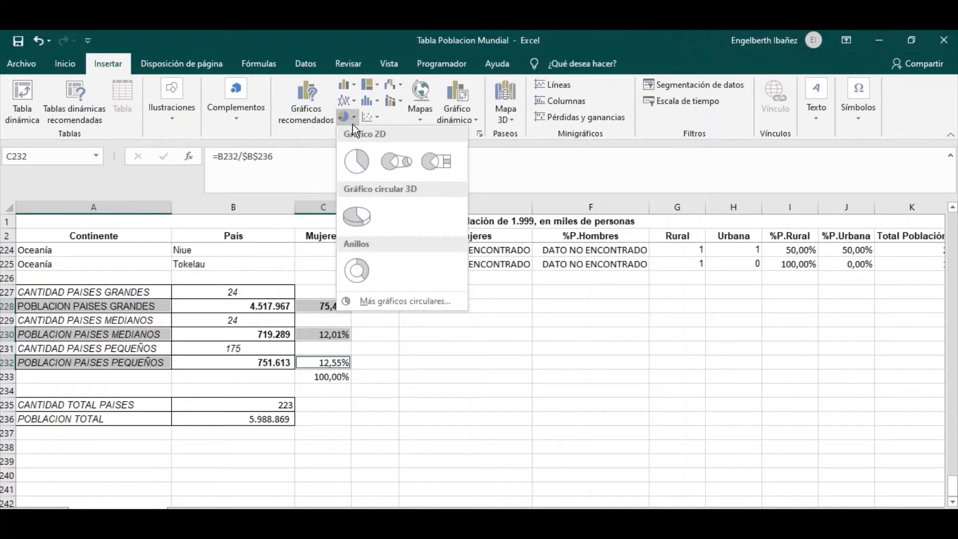
pyautogui.click(357, 218)
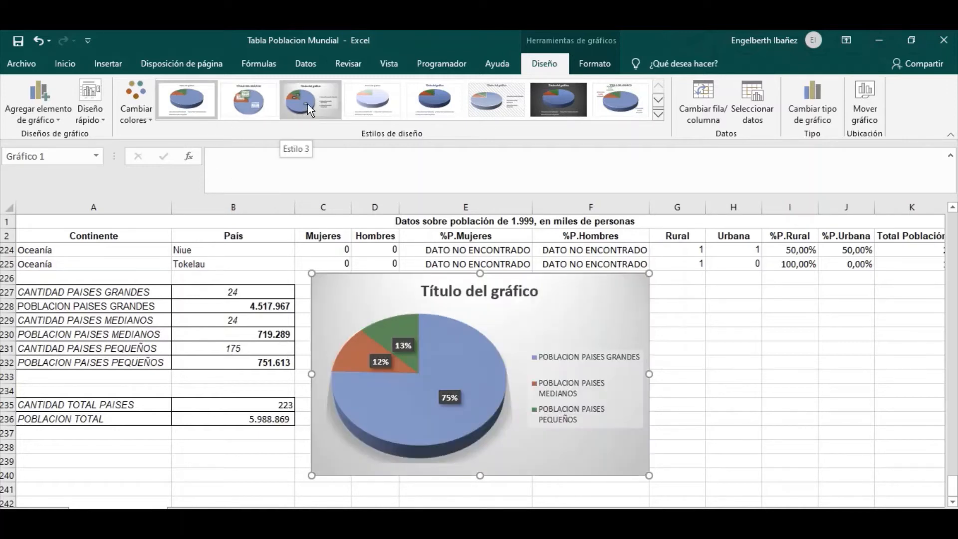
# Apply Estilo 3 to the pie chart and move it clear of the percentages, starting at about cell E227.
pyautogui.click(308, 103)
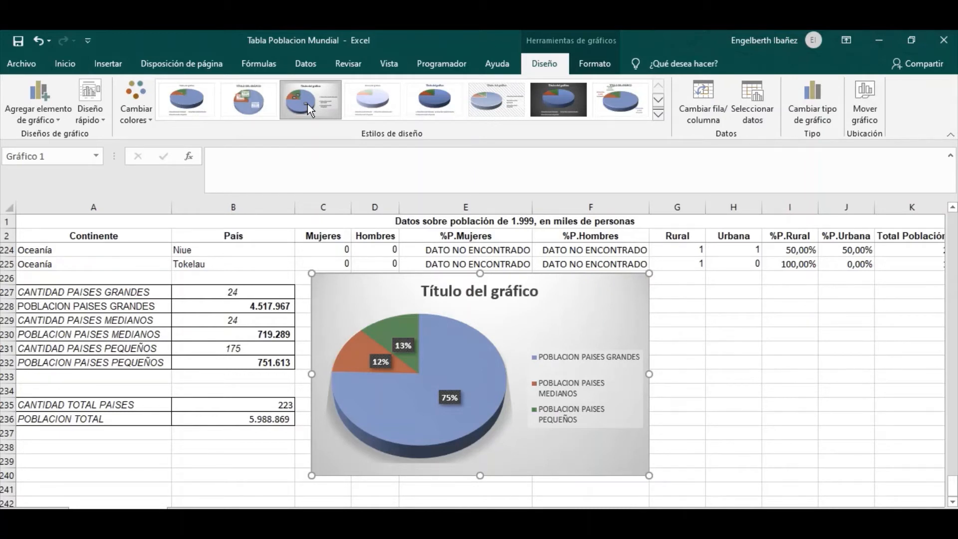
pyautogui.moveTo(537, 270); pyautogui.dragTo(628, 284)
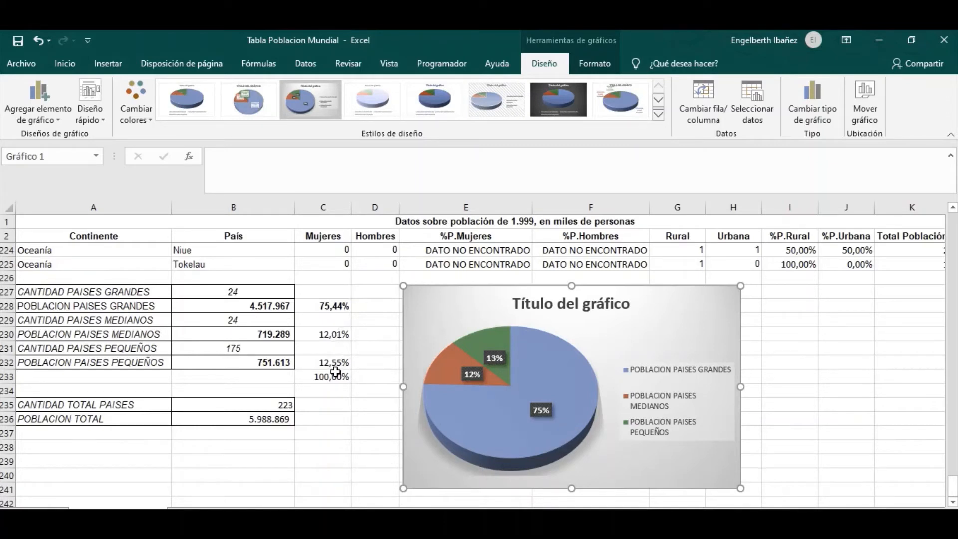
# Replace the pie chart's placeholder title with text starting "PORCENTAJE DE PAISES SEGUN TA".
pyautogui.click(550, 309)
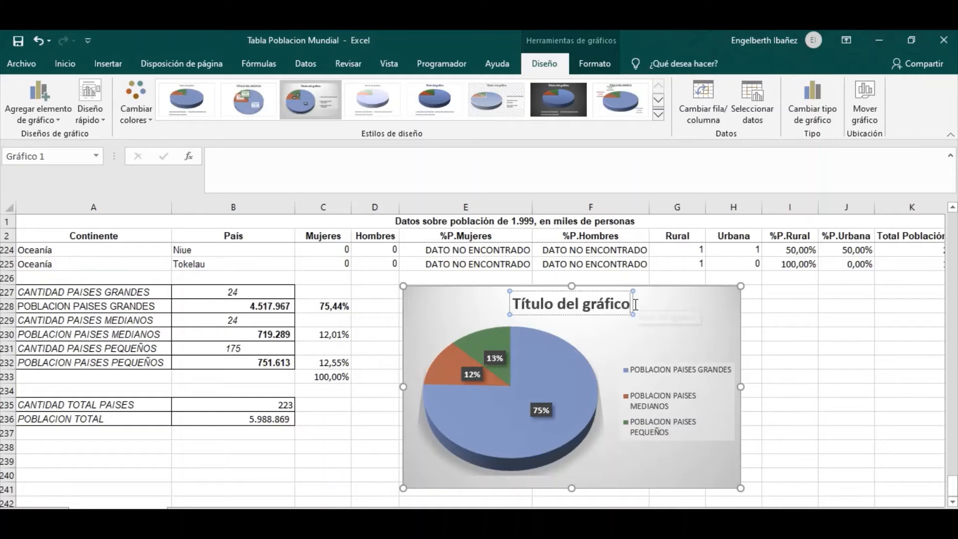
pyautogui.press('BackSpace')
pyautogui.press('BackSpace')
pyautogui.press('BackSpace')
pyautogui.press('BackSpace')
pyautogui.press('BackSpace')
pyautogui.press('BackSpace')
pyautogui.press('BackSpace')
pyautogui.press('BackSpace')
pyautogui.press('BackSpace')
pyautogui.press('BackSpace')
pyautogui.press('BackSpace')
pyautogui.press('BackSpace')
pyautogui.press('BackSpace')
pyautogui.press('BackSpace')
pyautogui.press('BackSpace')
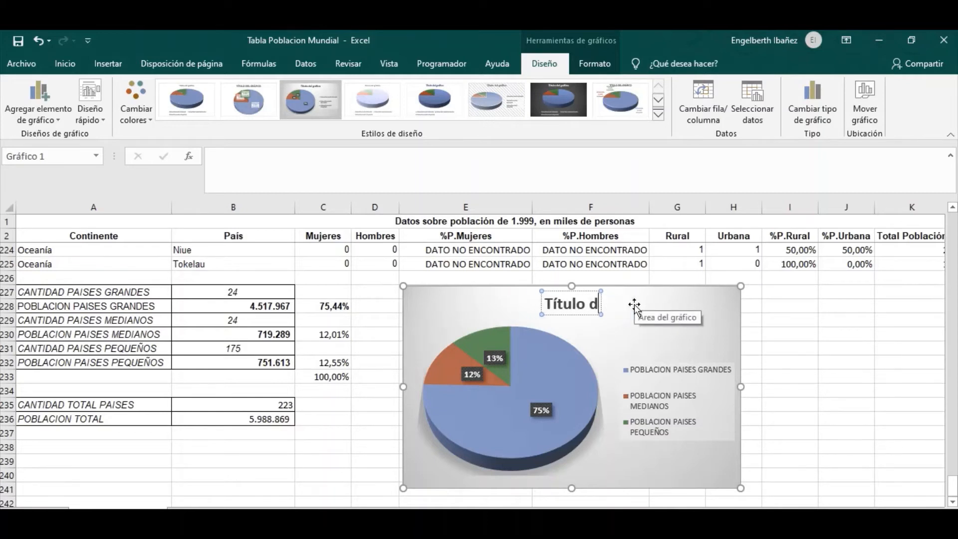
pyautogui.press('BackSpace')
pyautogui.press('BackSpace')
pyautogui.press('BackSpace')
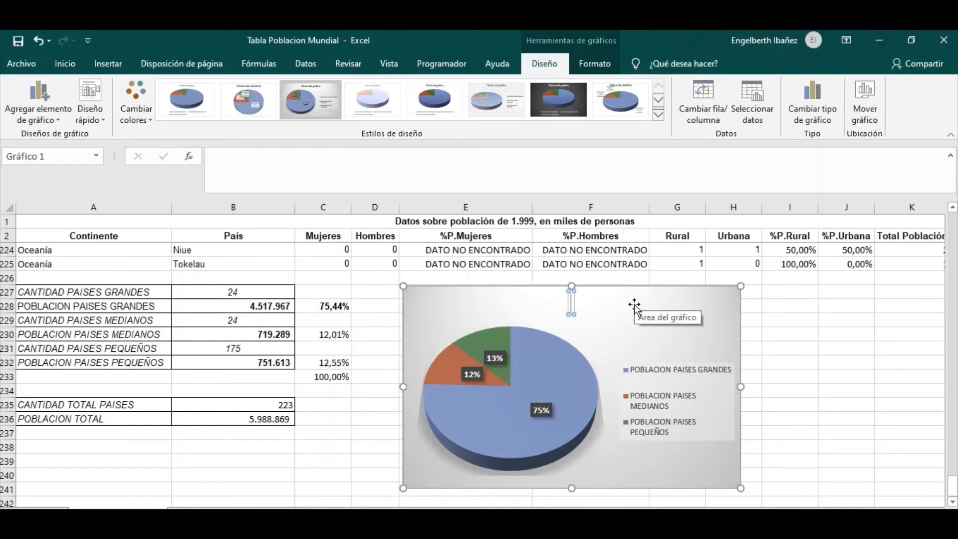
pyautogui.write('PORCENTAJE')
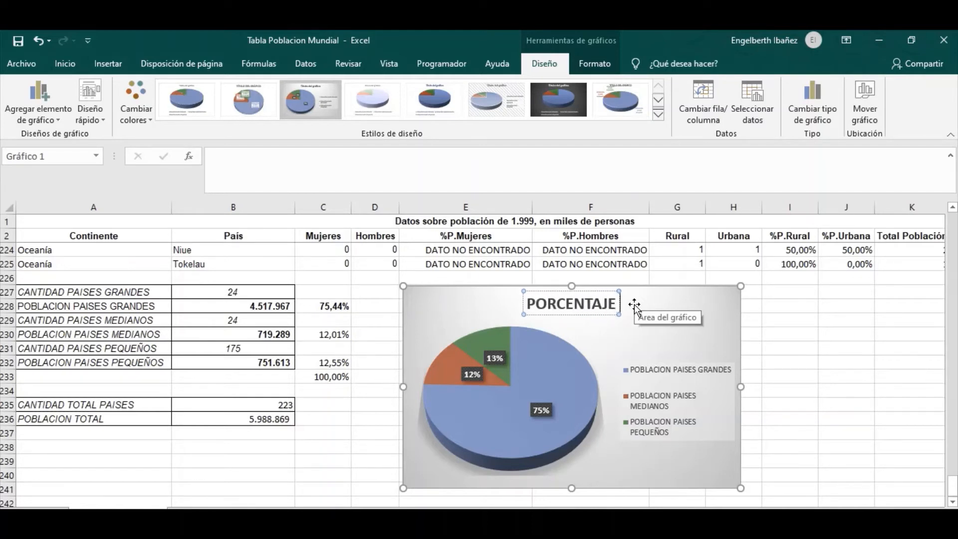
pyautogui.write(' DE PAISE')
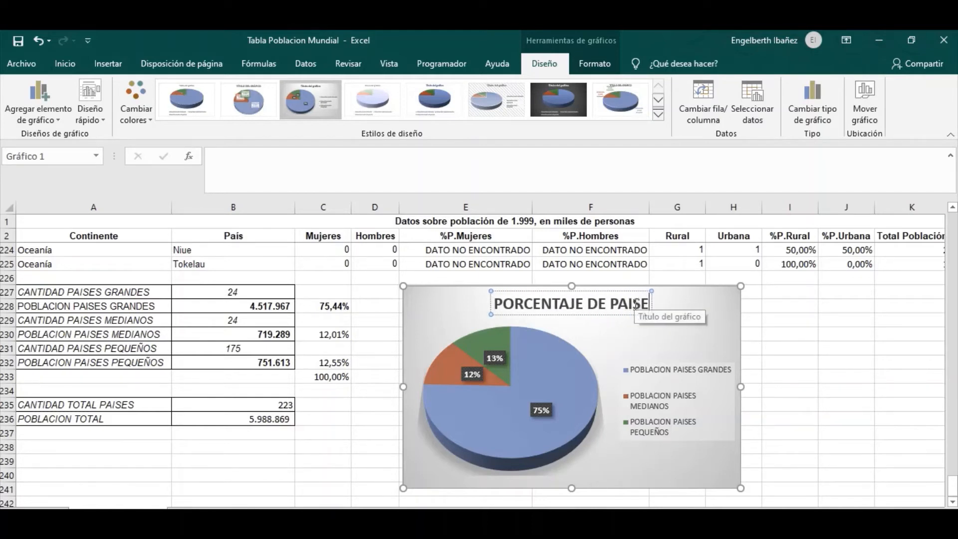
pyautogui.write('S SEGUN')
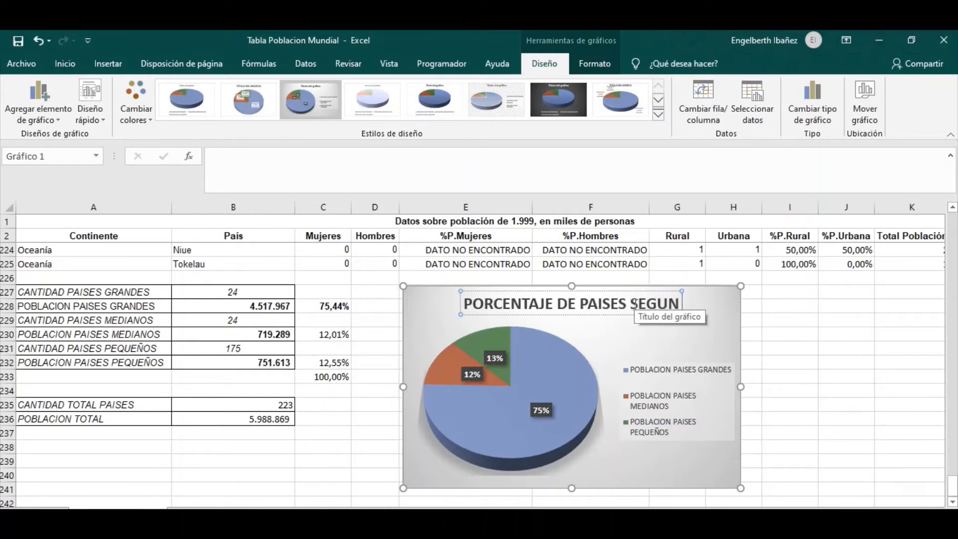
pyautogui.write(' TA')
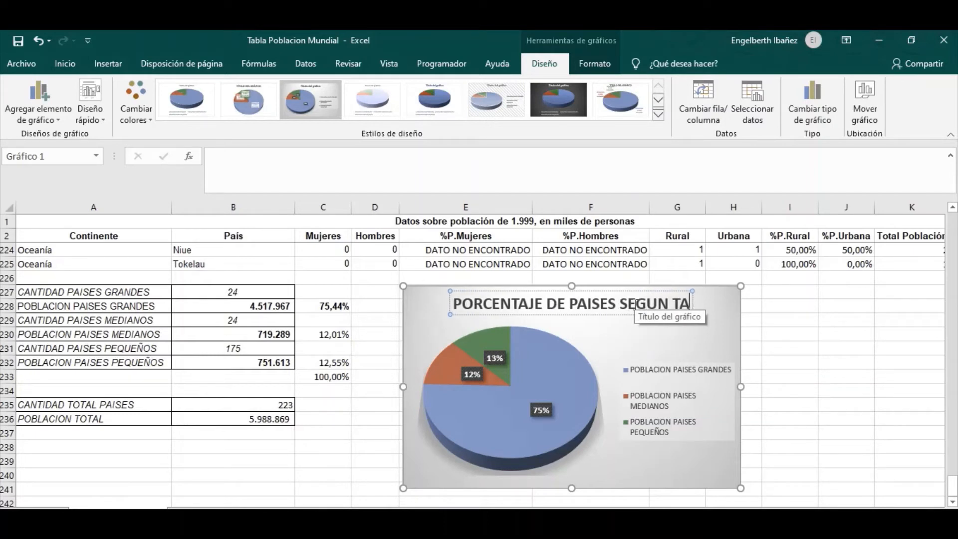
# Finish the pie chart's title so it reads PORCENTAJE DE PAISES SEGUN TAMAÑO PAISES, and deselect the chart.
pyautogui.write('MA')
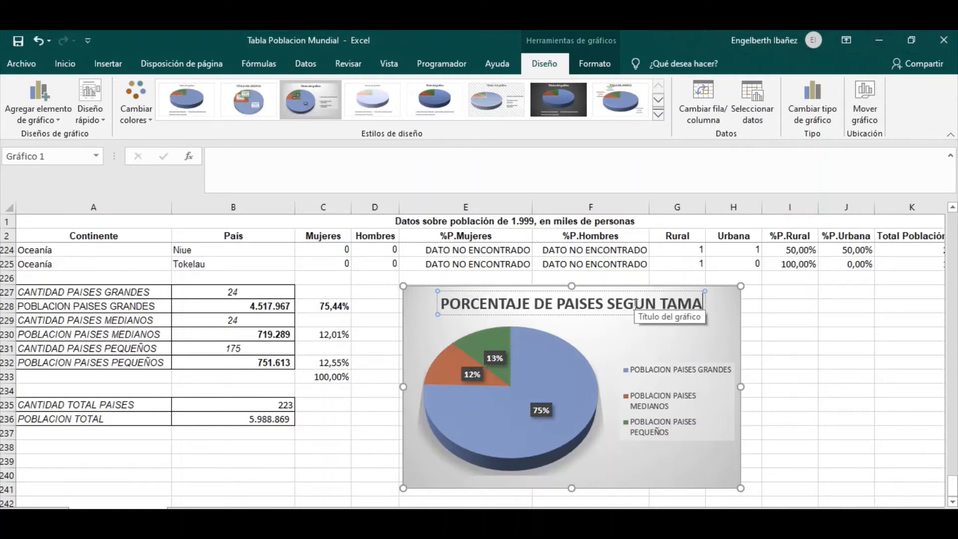
pyautogui.write('ÑO PAISE')
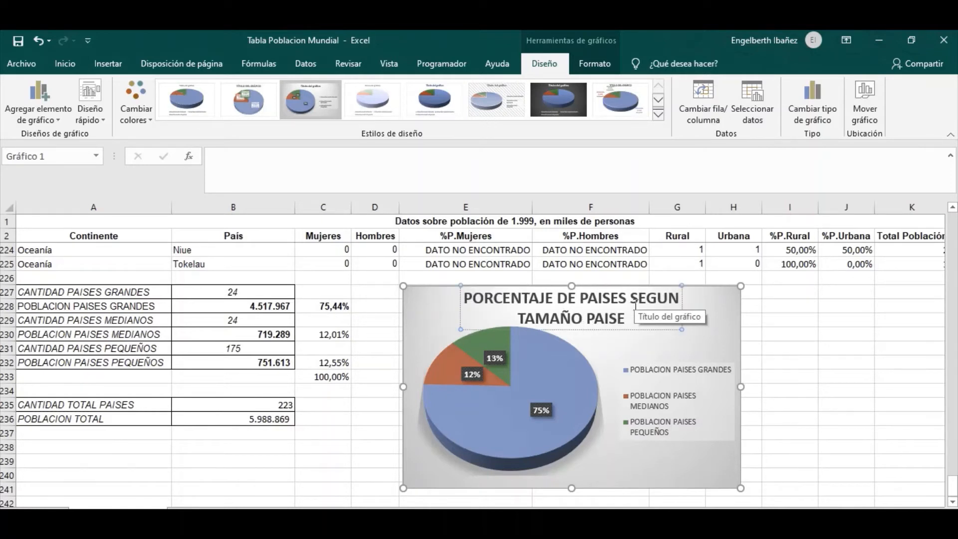
pyautogui.write('S')
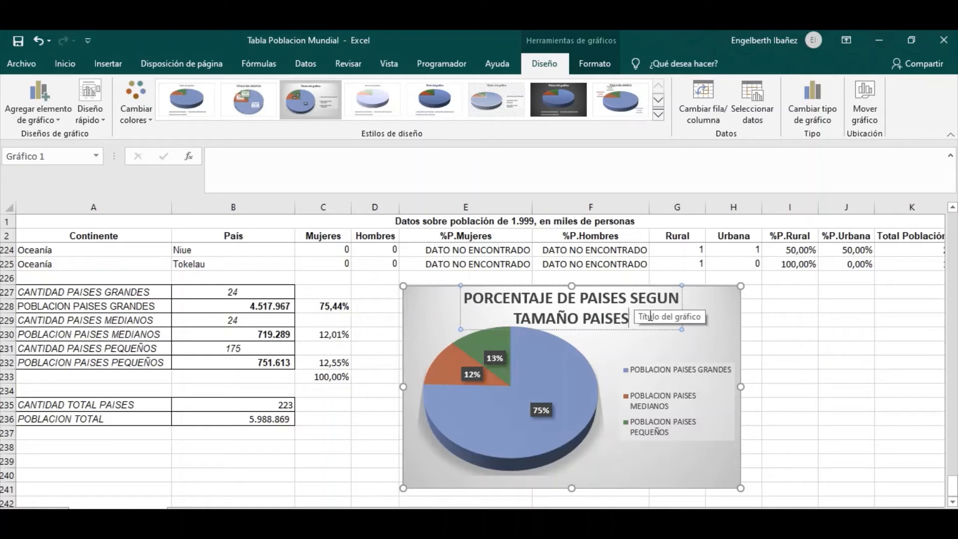
pyautogui.click(762, 357)
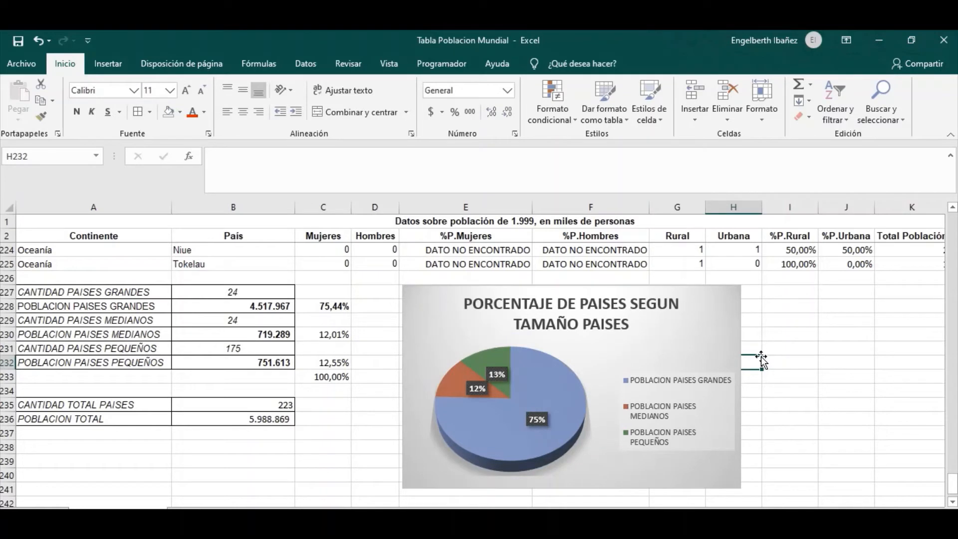
pyautogui.click(776, 321)
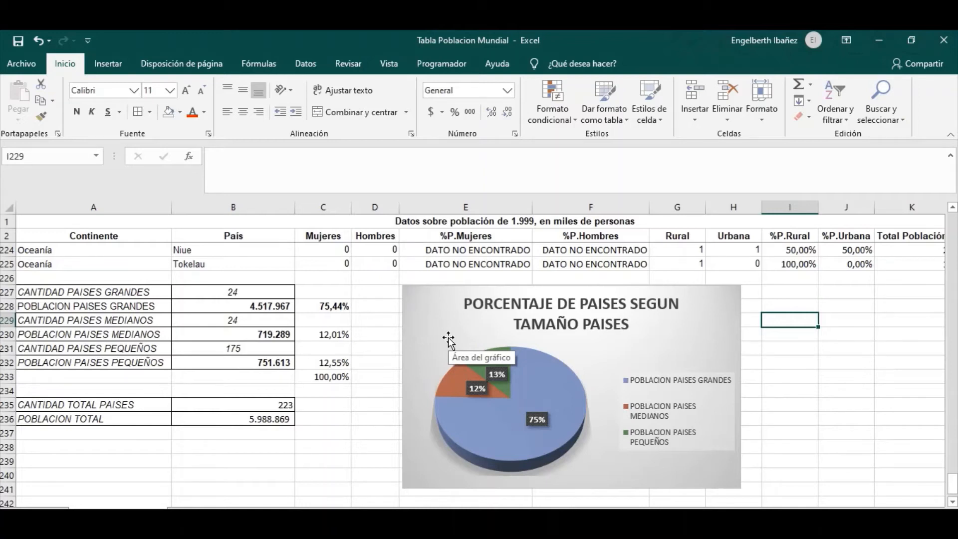
# Go to the AFRICA named range from the Continente header cell and examine which rows and columns it covers.
pyautogui.scroll(-3, 306, 329)
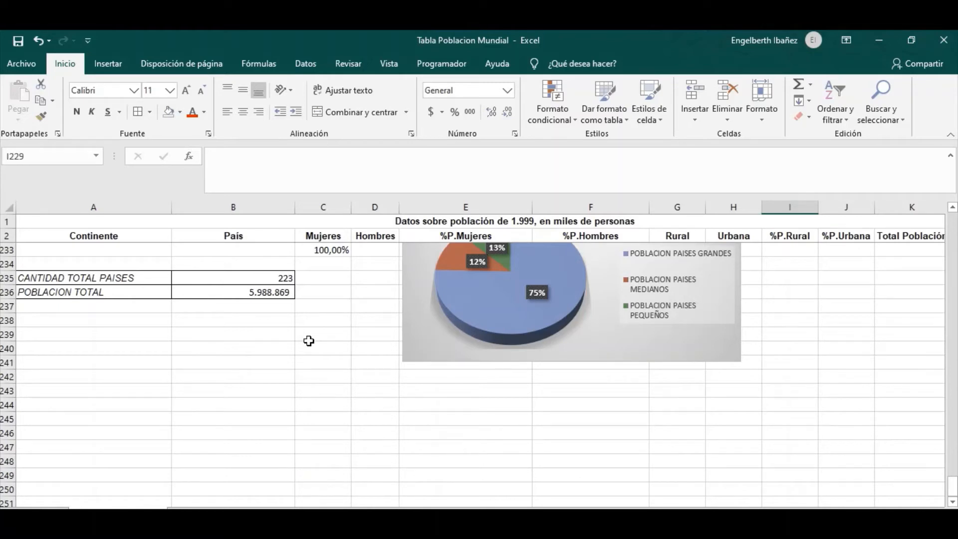
pyautogui.scroll(13, 255, 394)
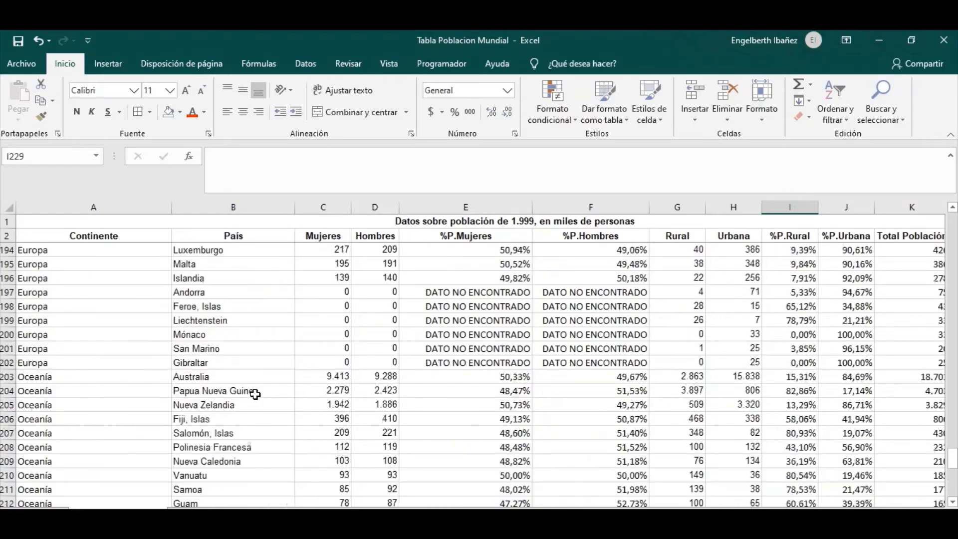
pyautogui.scroll(20, 255, 394)
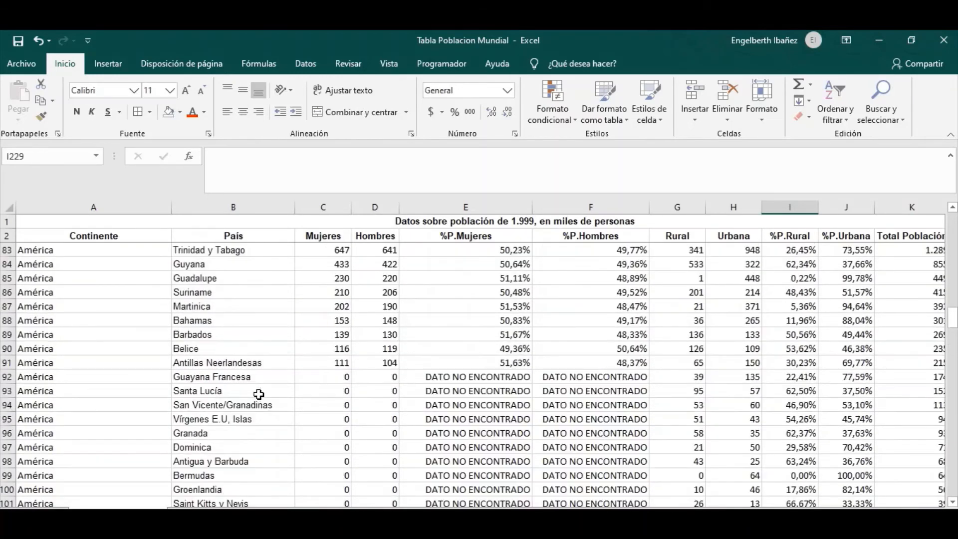
pyautogui.scroll(20, 258, 394)
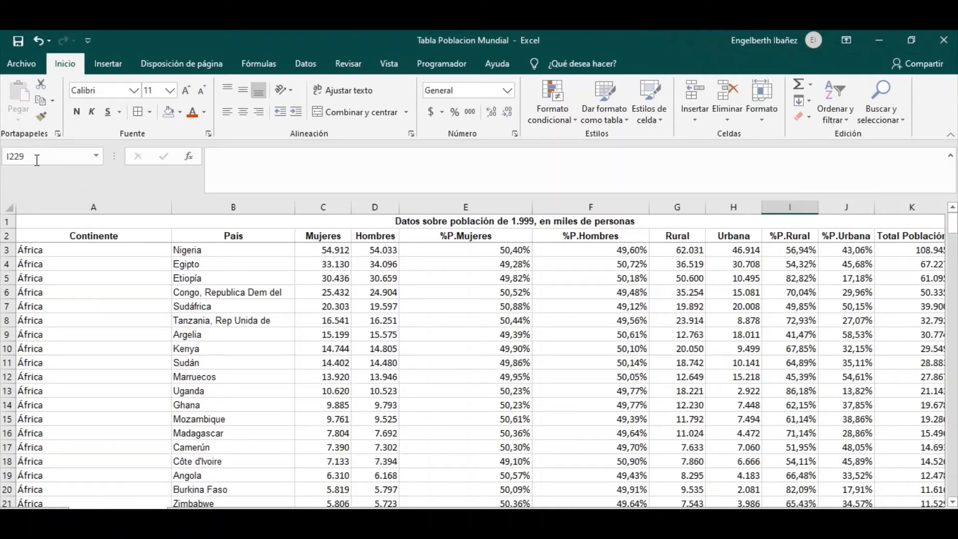
pyautogui.click(97, 285)
pyautogui.click(89, 239)
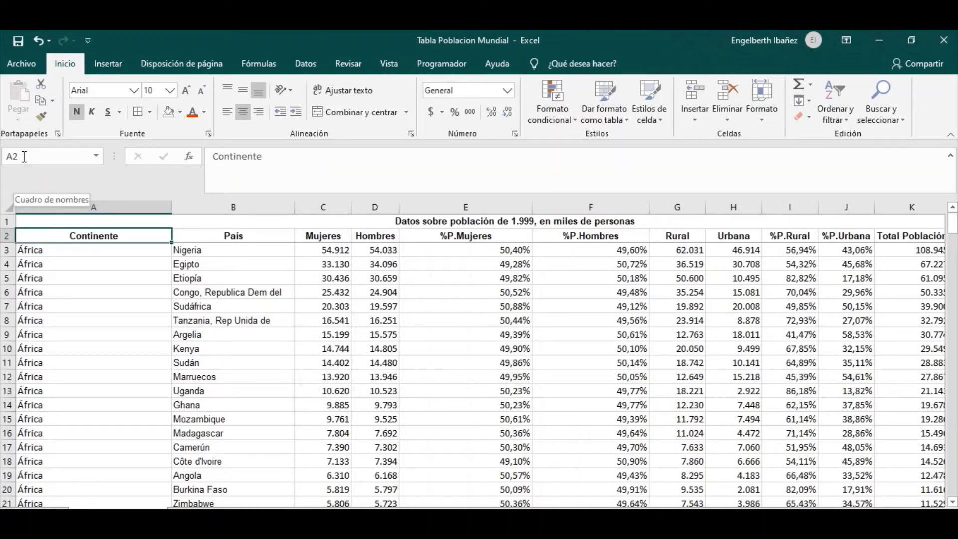
pyautogui.click(95, 157)
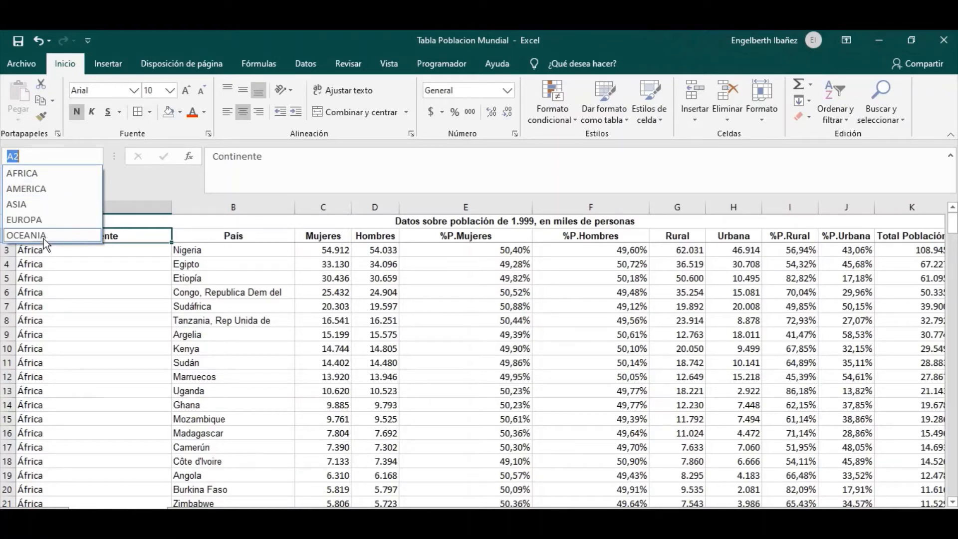
pyautogui.click(31, 176)
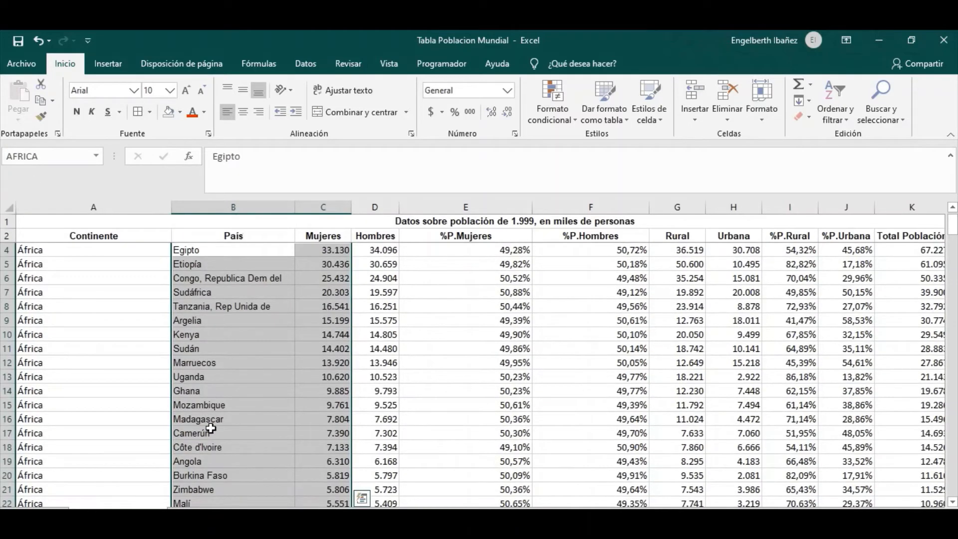
pyautogui.scroll(-6, 214, 398)
pyautogui.scroll(-11, 215, 398)
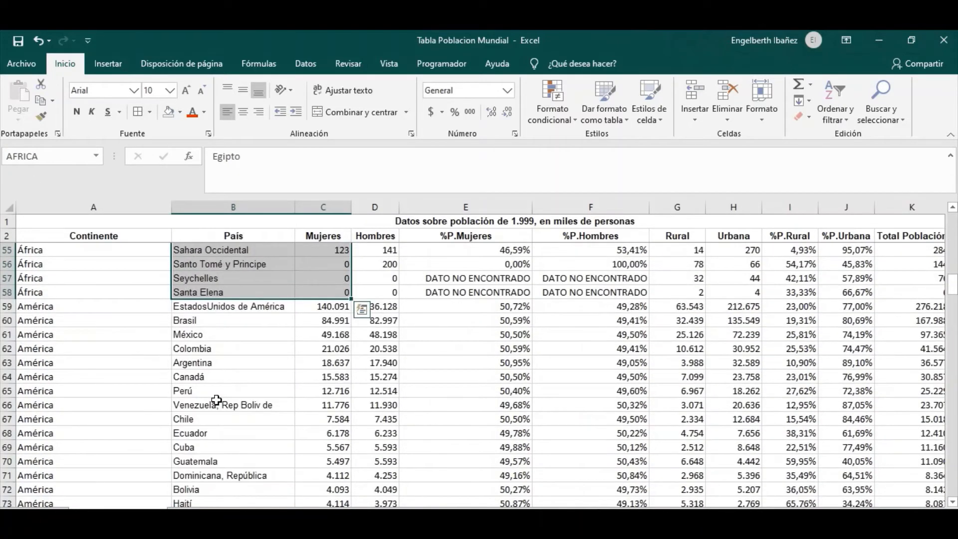
pyautogui.scroll(5, 214, 398)
pyautogui.scroll(-3, 218, 399)
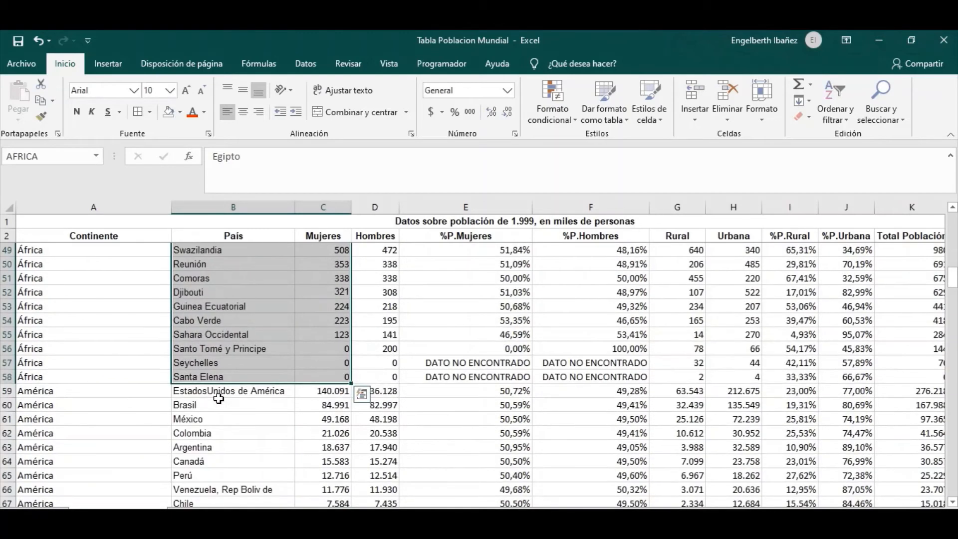
pyautogui.scroll(15, 218, 398)
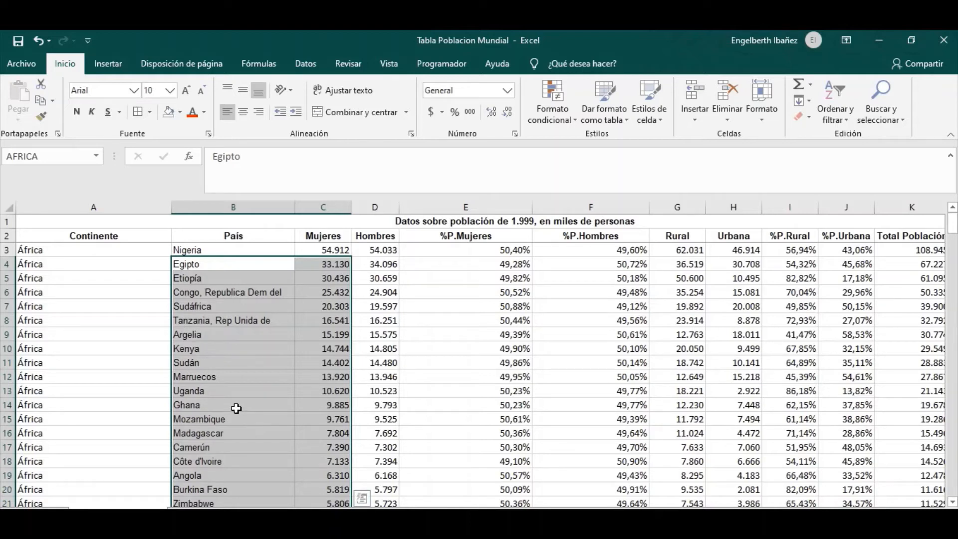
# Review the list of defined range names and return to the Continente header cell.
pyautogui.click(96, 157)
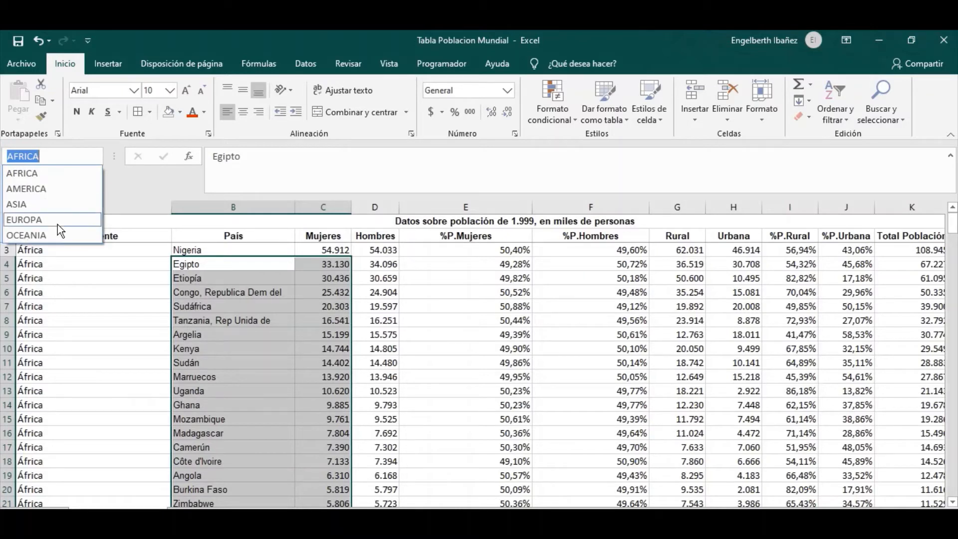
pyautogui.click(114, 299)
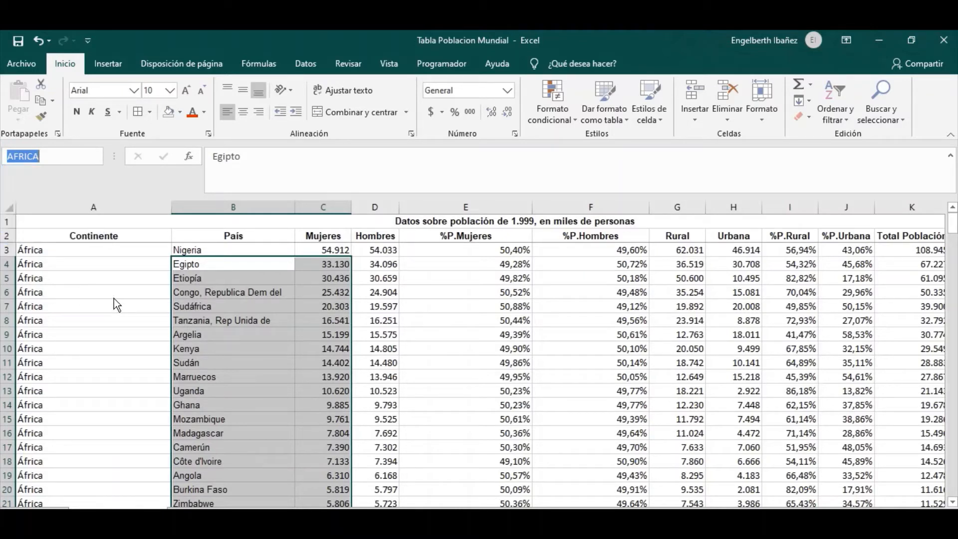
pyautogui.click(217, 281)
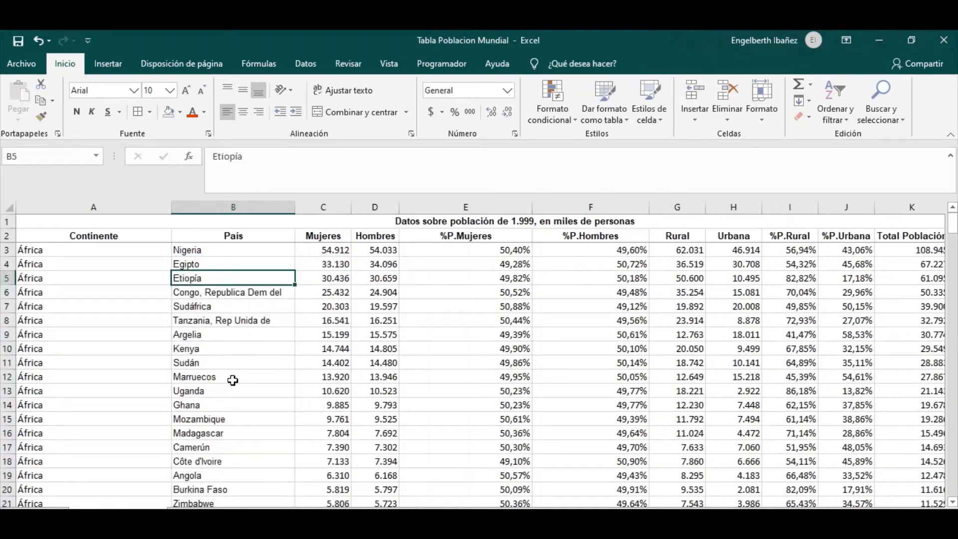
pyautogui.click(93, 235)
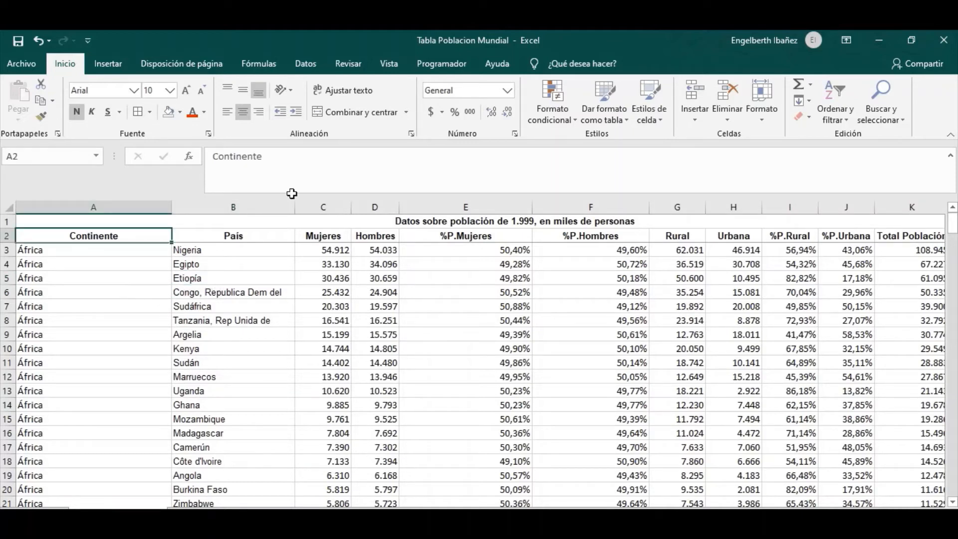
# Delete the defined names AFRICA, AMERICA, ASIA, EUROPA and OCEANIA, and check the list of names.
pyautogui.click(259, 65)
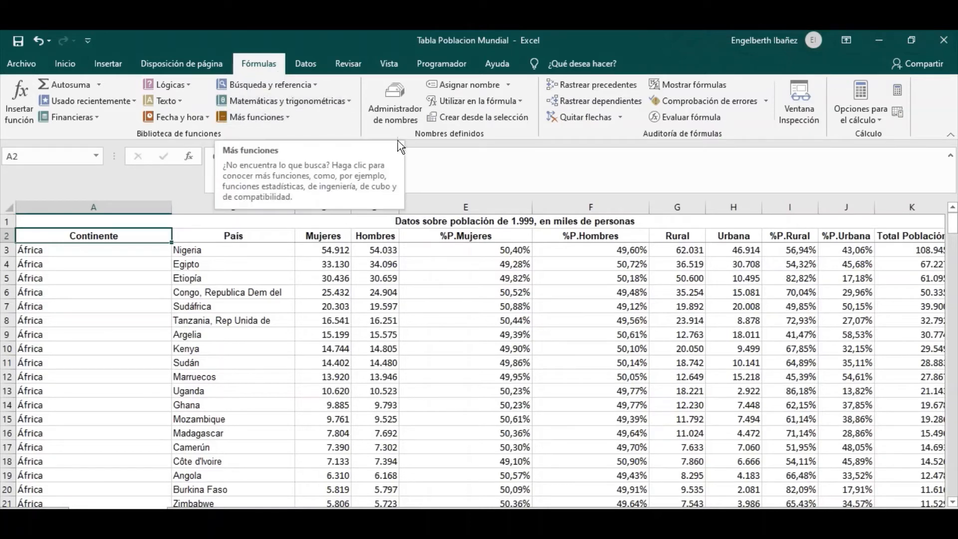
pyautogui.click(399, 101)
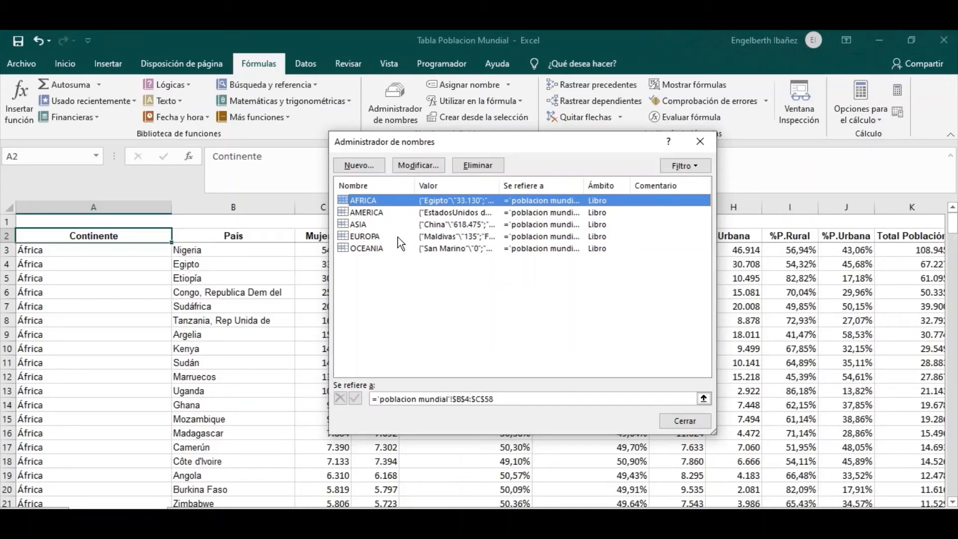
pyautogui.keyDown('ctrl'); pyautogui.click(379, 214); pyautogui.keyUp('ctrl')
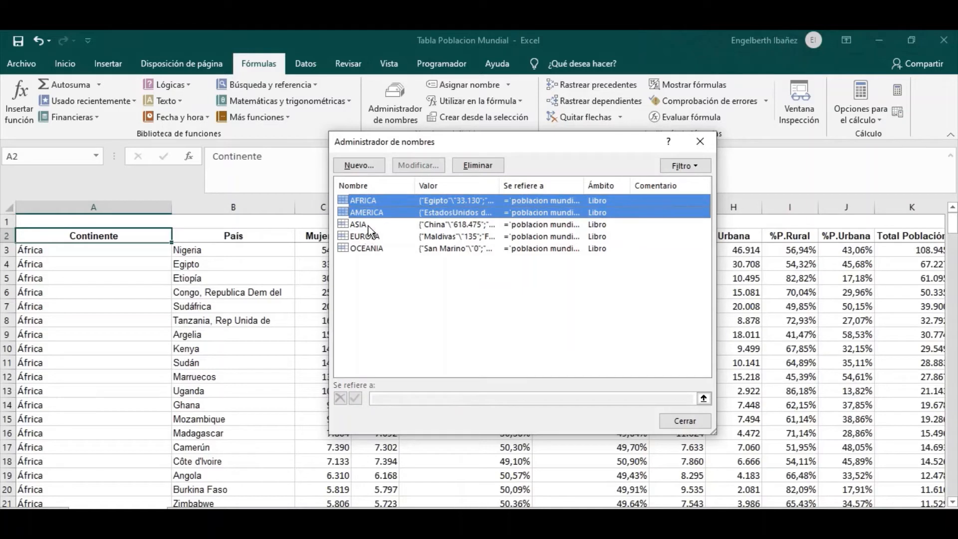
pyautogui.keyDown('ctrl'); pyautogui.click(369, 225); pyautogui.keyUp('ctrl')
pyautogui.keyDown('ctrl'); pyautogui.click(370, 237); pyautogui.keyUp('ctrl')
pyautogui.keyDown('ctrl'); pyautogui.click(372, 250); pyautogui.keyUp('ctrl')
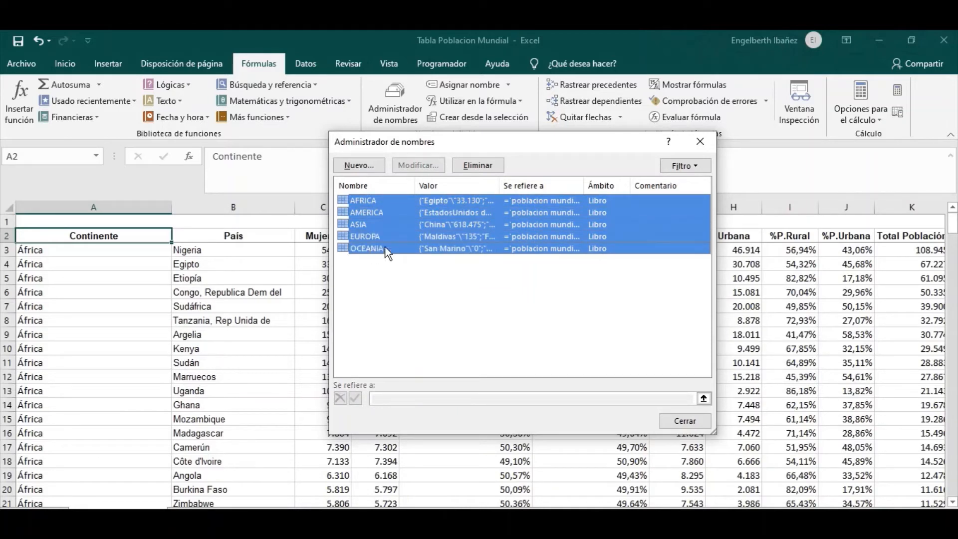
pyautogui.click(477, 165)
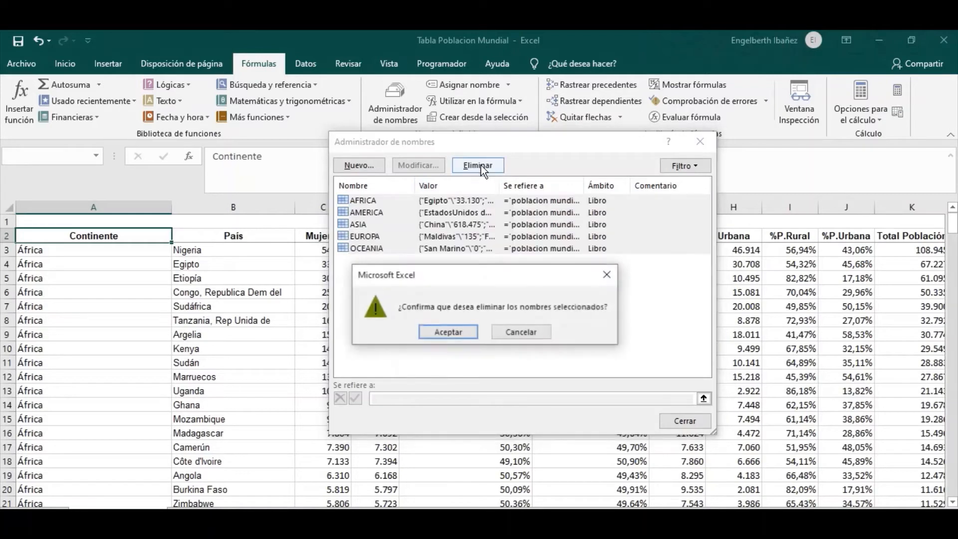
pyautogui.click(460, 333)
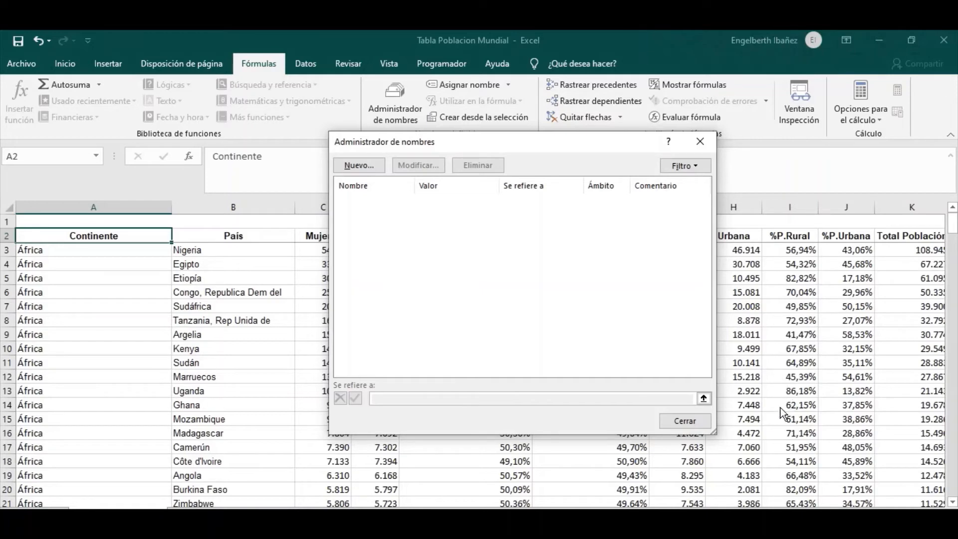
pyautogui.click(701, 421)
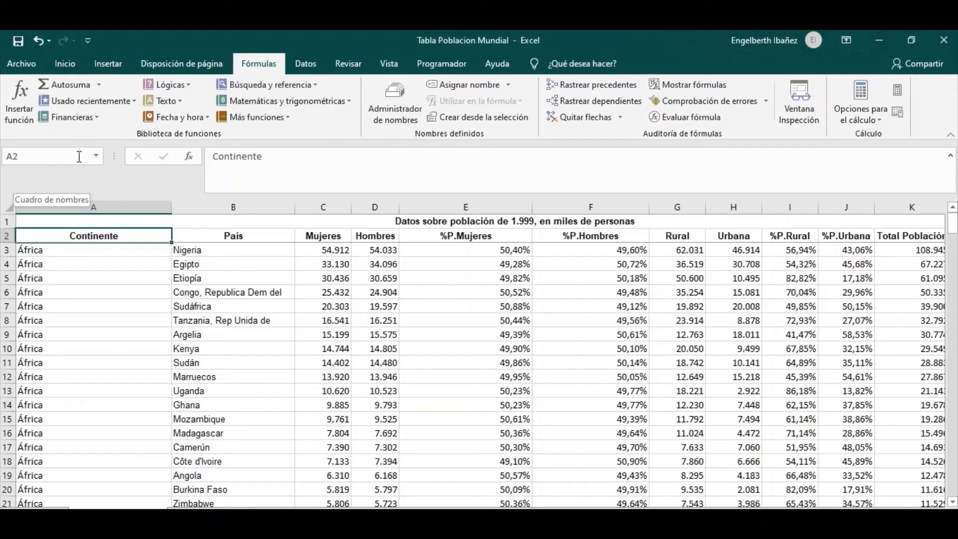
pyautogui.click(97, 156)
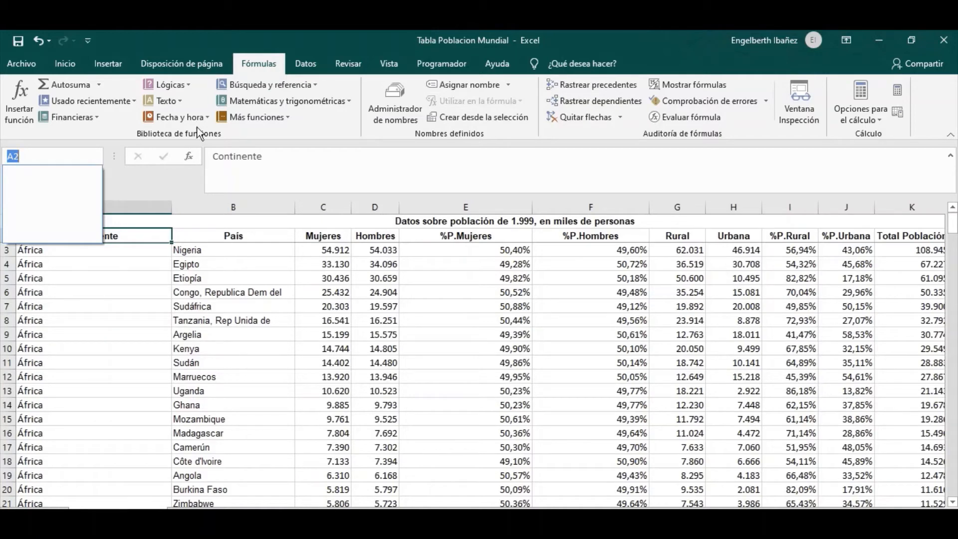
pyautogui.click(103, 282)
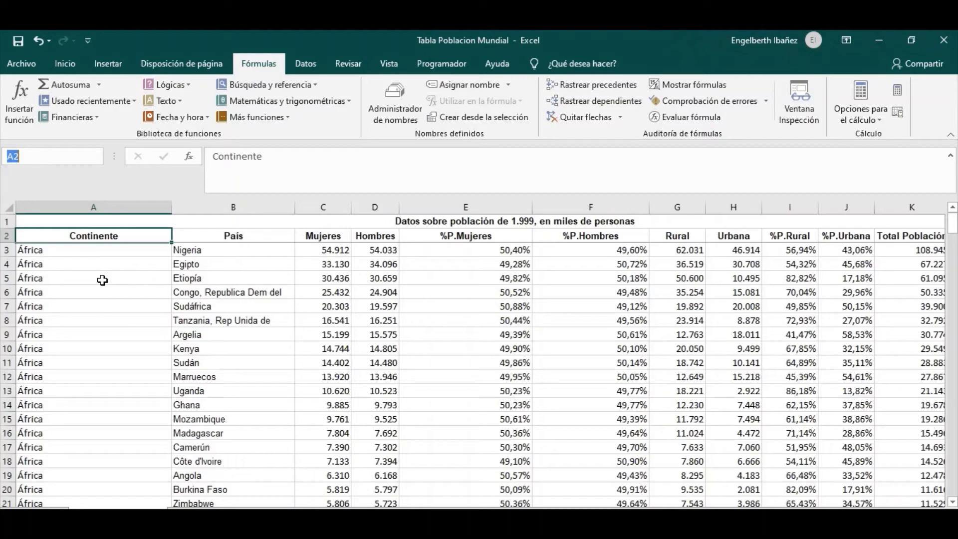
# Select the table's header row from the Continente cell A2 across to Tamaño País in column L.
pyautogui.click(90, 302)
pyautogui.click(94, 239)
pyautogui.hotkey('shift', 'Right')
pyautogui.hotkey('shift', 'Right')
pyautogui.hotkey('shift', 'Right')
pyautogui.hotkey('shift', 'Right')
pyautogui.hotkey('shift', 'Right')
pyautogui.hotkey('shift', 'Right')
pyautogui.hotkey('shift', 'Right')
pyautogui.hotkey('shift', 'Right')
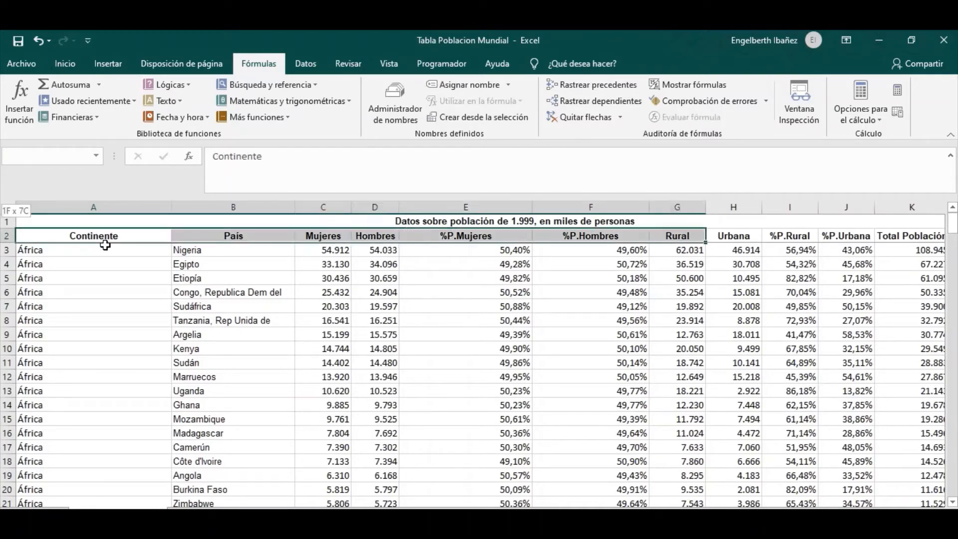
pyautogui.hotkey('shift', 'Right')
pyautogui.hotkey('shift', 'Right')
pyautogui.hotkey('shift', 'Right')
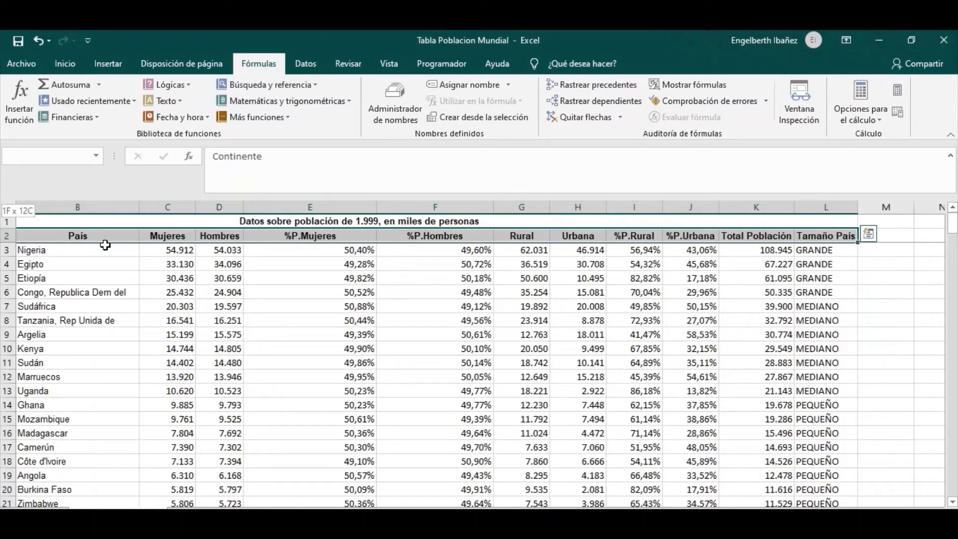
# Extend the header selection down through the Tokelau row so that it covers the whole country table, A2:L225.
pyautogui.hotkey('shift', 'Down')
pyautogui.hotkey('shift', 'Down')
pyautogui.hotkey('shift', 'Down')
pyautogui.hotkey('shift', 'Down')
pyautogui.hotkey('shift', 'Down')
pyautogui.hotkey('shift', 'Down')
pyautogui.hotkey('shift', 'Down')
pyautogui.hotkey('shift', 'Down')
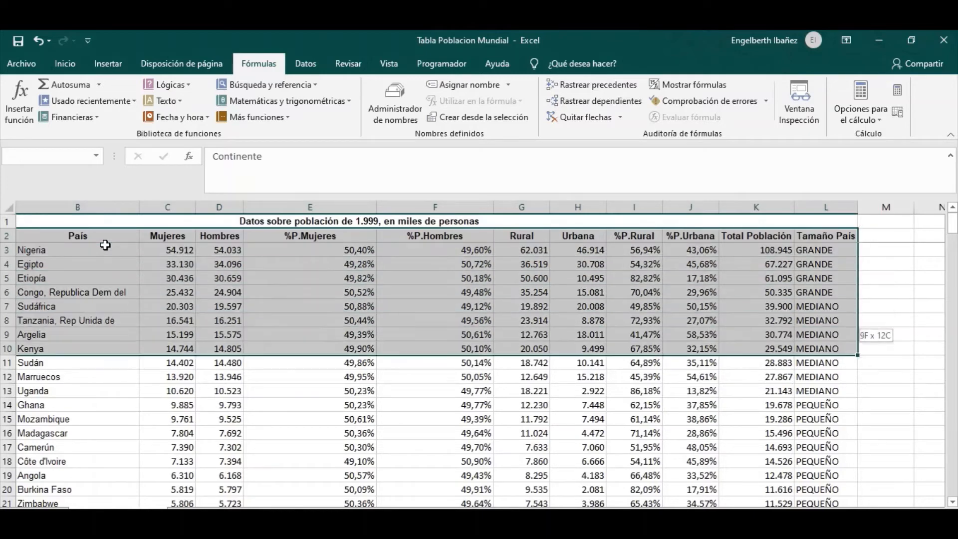
pyautogui.hotkey('shift', 'Down')
pyautogui.hotkey('shift', 'Down')
pyautogui.hotkey('shift', 'Down')
pyautogui.hotkey('shift', 'Down')
pyautogui.hotkey('shift', 'Down')
pyautogui.hotkey('shift', 'Down')
pyautogui.hotkey('shift', 'Down')
pyautogui.hotkey('shift', 'Down')
pyautogui.hotkey('shift', 'Down')
pyautogui.hotkey('shift', 'Down')
pyautogui.hotkey('shift', 'Down')
pyautogui.hotkey('shift', 'Down')
pyautogui.hotkey('shift', 'Down')
pyautogui.hotkey('shift', 'Down')
pyautogui.hotkey('shift', 'Down')
pyautogui.hotkey('shift', 'Down')
pyautogui.hotkey('shift', 'Down')
pyautogui.hotkey('shift', 'Down')
pyautogui.hotkey('shift', 'Down')
pyautogui.hotkey('shift', 'Down')
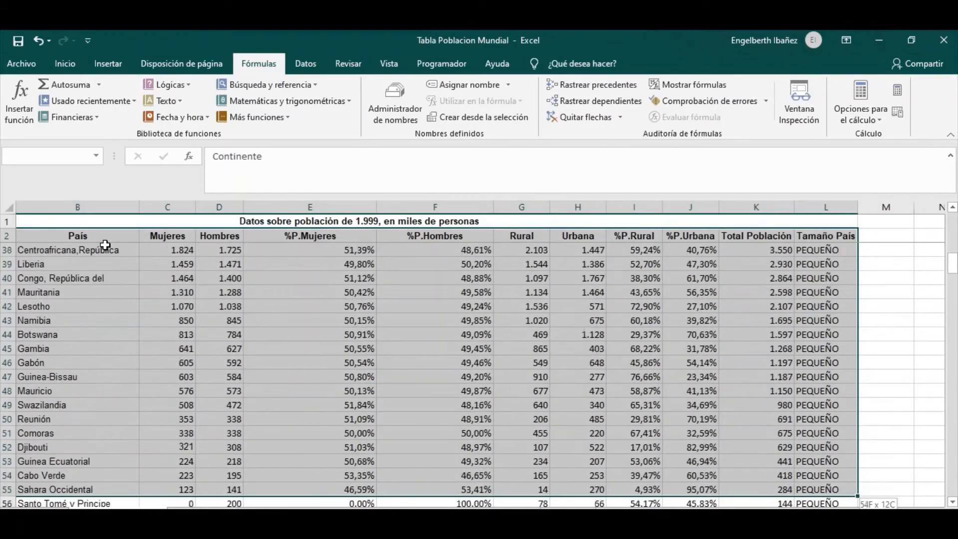
pyautogui.hotkey('shift', 'Down')
pyautogui.hotkey('shift', 'Down')
pyautogui.hotkey('shift', 'Down')
pyautogui.hotkey('shift', 'Down')
pyautogui.hotkey('shift', 'Down')
pyautogui.hotkey('shift', 'Down')
pyautogui.hotkey('shift', 'Down')
pyautogui.hotkey('shift', 'Down')
pyautogui.hotkey('shift', 'Down')
pyautogui.hotkey('shift', 'Down')
pyautogui.hotkey('shift', 'Down')
pyautogui.hotkey('shift', 'Down')
pyautogui.hotkey('shift', 'Down')
pyautogui.hotkey('shift', 'Down')
pyautogui.hotkey('shift', 'Down')
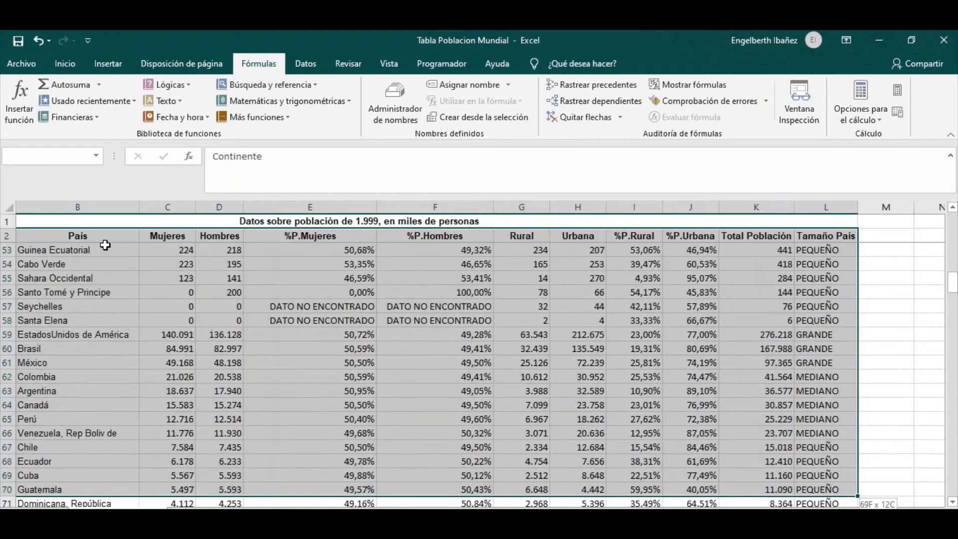
pyautogui.hotkey('shift', 'Down')
pyautogui.hotkey('shift', 'Down')
pyautogui.hotkey('shift', 'Down')
pyautogui.hotkey('shift', 'Down')
pyautogui.hotkey('shift', 'Down')
pyautogui.hotkey('shift', 'Down')
pyautogui.hotkey('shift', 'Down')
pyautogui.hotkey('shift', 'Down')
pyautogui.hotkey('shift', 'Down')
pyautogui.hotkey('shift', 'Down')
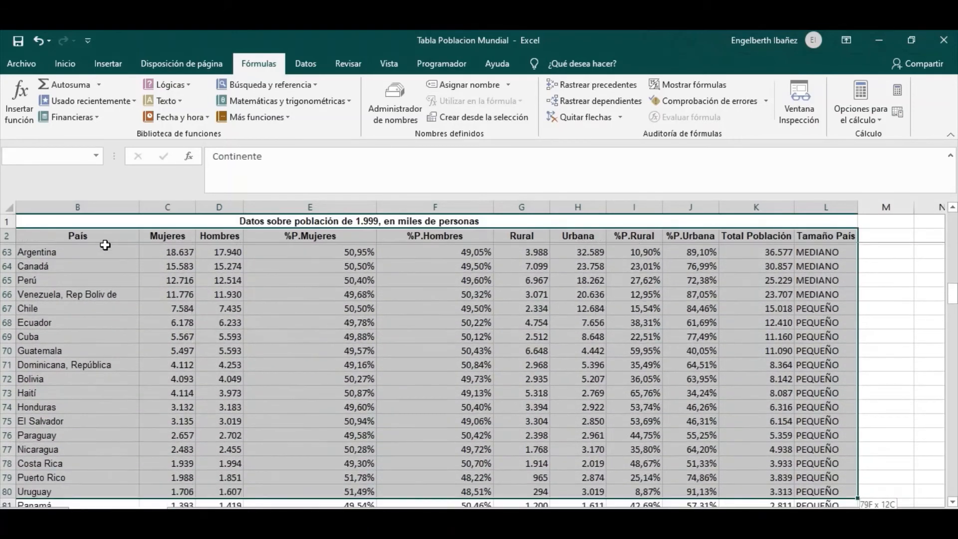
pyautogui.hotkey('shift', 'Down')
pyautogui.hotkey('shift', 'Down')
pyautogui.hotkey('shift', 'Down')
pyautogui.hotkey('shift', 'Down')
pyautogui.hotkey('shift', 'Down')
pyautogui.hotkey('shift', 'Down')
pyautogui.hotkey('shift', 'Down')
pyautogui.hotkey('shift', 'Down')
pyautogui.hotkey('shift', 'Down')
pyautogui.hotkey('shift', 'Down')
pyautogui.hotkey('shift', 'Down')
pyautogui.hotkey('shift', 'Down')
pyautogui.hotkey('shift', 'Down')
pyautogui.hotkey('shift', 'Down')
pyautogui.hotkey('shift', 'Down')
pyautogui.hotkey('shift', 'Down')
pyautogui.hotkey('shift', 'Down')
pyautogui.hotkey('shift', 'Down')
pyautogui.hotkey('shift', 'Down')
pyautogui.hotkey('shift', 'Down')
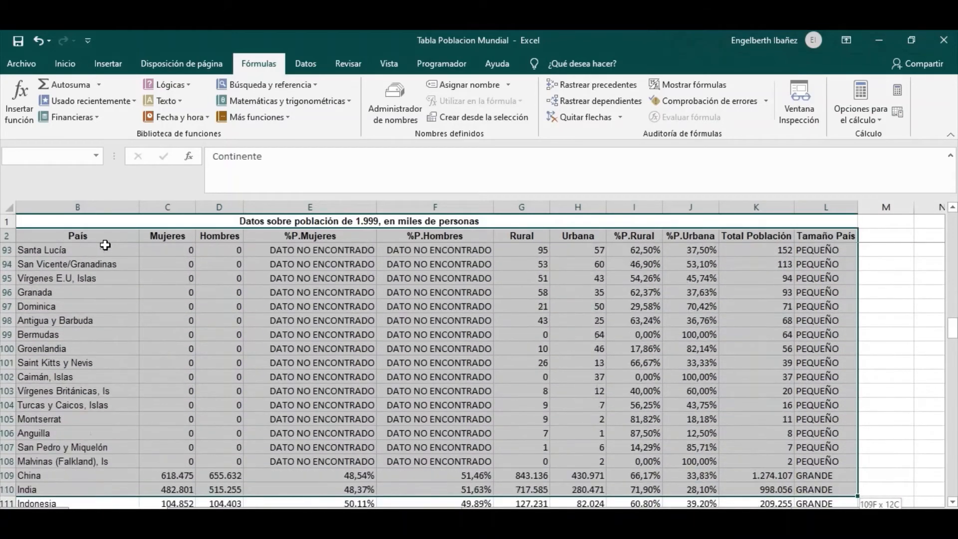
pyautogui.hotkey('shift', 'Down')
pyautogui.hotkey('shift', 'Down')
pyautogui.hotkey('shift', 'Down')
pyautogui.hotkey('shift', 'Down')
pyautogui.hotkey('shift', 'Down')
pyautogui.hotkey('shift', 'Down')
pyautogui.hotkey('shift', 'Down')
pyautogui.hotkey('shift', 'Down')
pyautogui.hotkey('shift', 'Down')
pyautogui.hotkey('shift', 'Down')
pyautogui.hotkey('shift', 'Down')
pyautogui.hotkey('shift', 'Down')
pyautogui.hotkey('shift', 'Down')
pyautogui.hotkey('shift', 'Down')
pyautogui.hotkey('shift', 'Down')
pyautogui.hotkey('shift', 'Down')
pyautogui.hotkey('shift', 'Down')
pyautogui.hotkey('shift', 'Down')
pyautogui.hotkey('shift', 'Down')
pyautogui.hotkey('shift', 'Down')
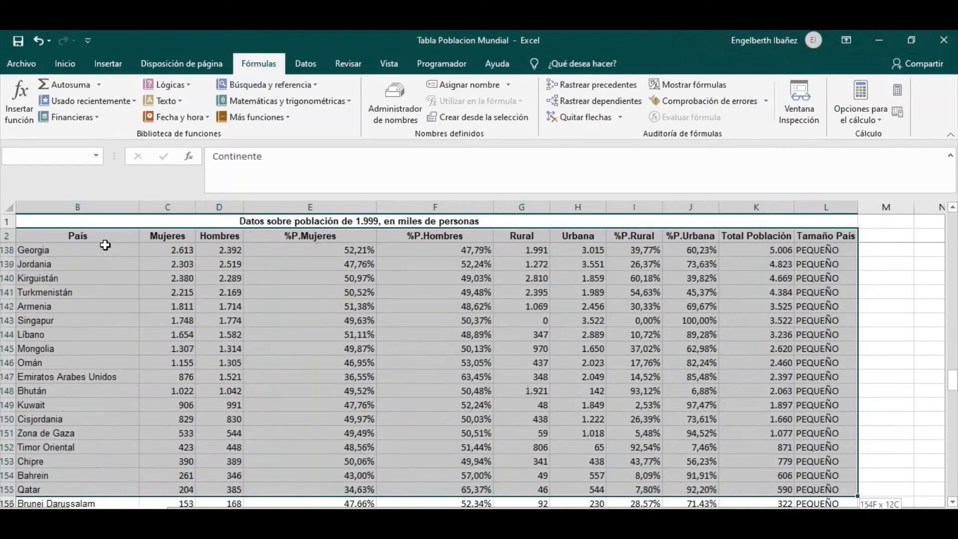
pyautogui.hotkey('shift', 'Down')
pyautogui.hotkey('shift', 'Down')
pyautogui.hotkey('shift', 'Down')
pyautogui.hotkey('shift', 'Down')
pyautogui.hotkey('shift', 'Down')
pyautogui.hotkey('shift', 'Down')
pyautogui.hotkey('shift', 'Down')
pyautogui.hotkey('shift', 'Down')
pyautogui.hotkey('shift', 'Down')
pyautogui.hotkey('shift', 'Down')
pyautogui.hotkey('shift', 'Down')
pyautogui.hotkey('shift', 'Down')
pyautogui.hotkey('shift', 'Down')
pyautogui.hotkey('shift', 'Down')
pyautogui.hotkey('shift', 'Down')
pyautogui.hotkey('shift', 'Down')
pyautogui.hotkey('shift', 'Down')
pyautogui.hotkey('shift', 'Down')
pyautogui.hotkey('shift', 'Down')
pyautogui.hotkey('shift', 'Down')
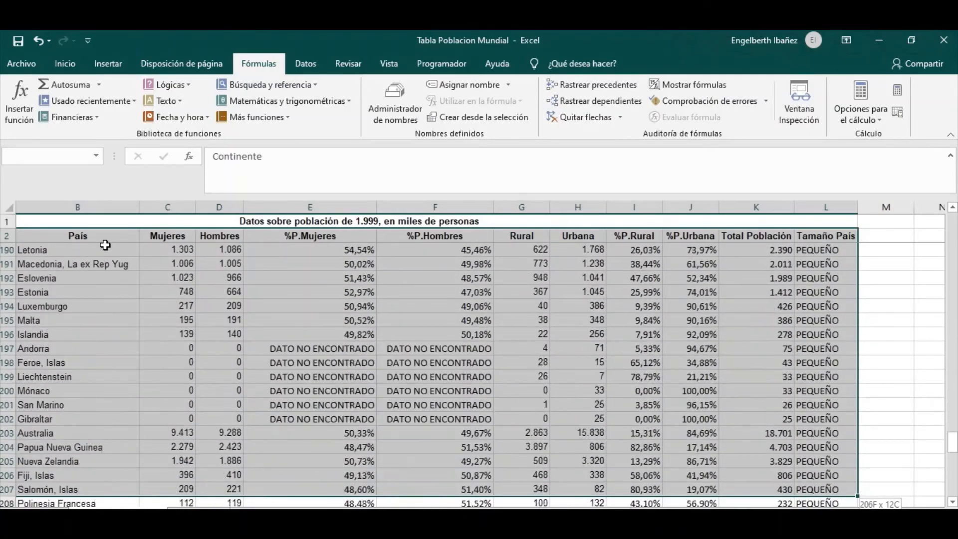
pyautogui.hotkey('shift', 'Down')
pyautogui.hotkey('shift', 'Down')
pyautogui.hotkey('shift', 'Down')
pyautogui.hotkey('shift', 'Down')
pyautogui.hotkey('shift', 'Down')
pyautogui.hotkey('shift', 'Down')
pyautogui.hotkey('shift', 'Down')
pyautogui.hotkey('shift', 'Down')
pyautogui.hotkey('shift', 'Down')
pyautogui.hotkey('shift', 'Down')
pyautogui.hotkey('shift', 'Down')
pyautogui.hotkey('shift', 'Down')
pyautogui.hotkey('shift', 'Down')
pyautogui.hotkey('shift', 'Down')
pyautogui.hotkey('shift', 'Down')
pyautogui.hotkey('shift', 'Down')
pyautogui.hotkey('shift', 'Down')
pyautogui.hotkey('shift', 'Down')
pyautogui.hotkey('shift', 'Down')
pyautogui.hotkey('shift', 'Down')
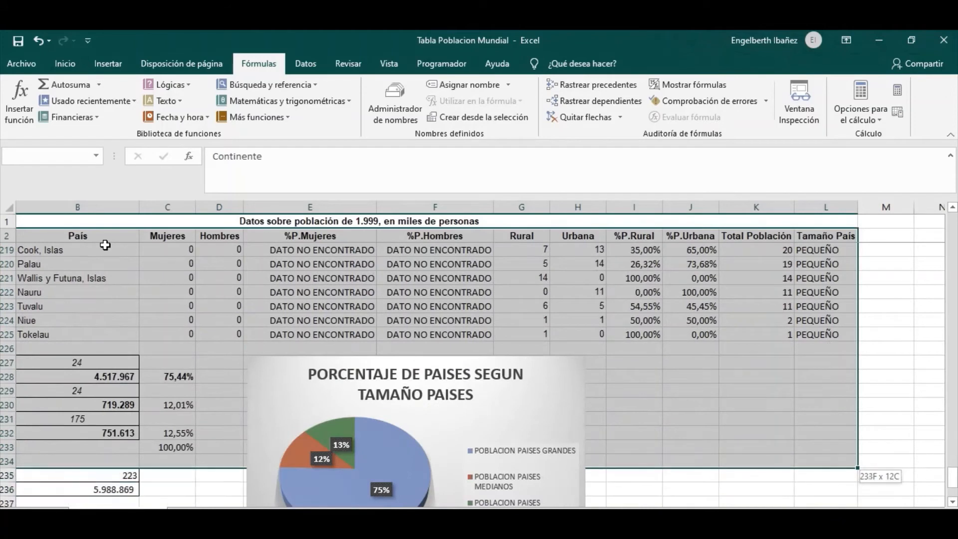
pyautogui.hotkey('shift', 'Up')
pyautogui.hotkey('shift', 'Up')
pyautogui.hotkey('shift', 'Up')
pyautogui.hotkey('shift', 'Up')
pyautogui.hotkey('shift', 'Up')
pyautogui.hotkey('shift', 'Up')
pyautogui.hotkey('shift', 'Up')
pyautogui.hotkey('shift', 'Up')
pyautogui.hotkey('shift', 'Up')
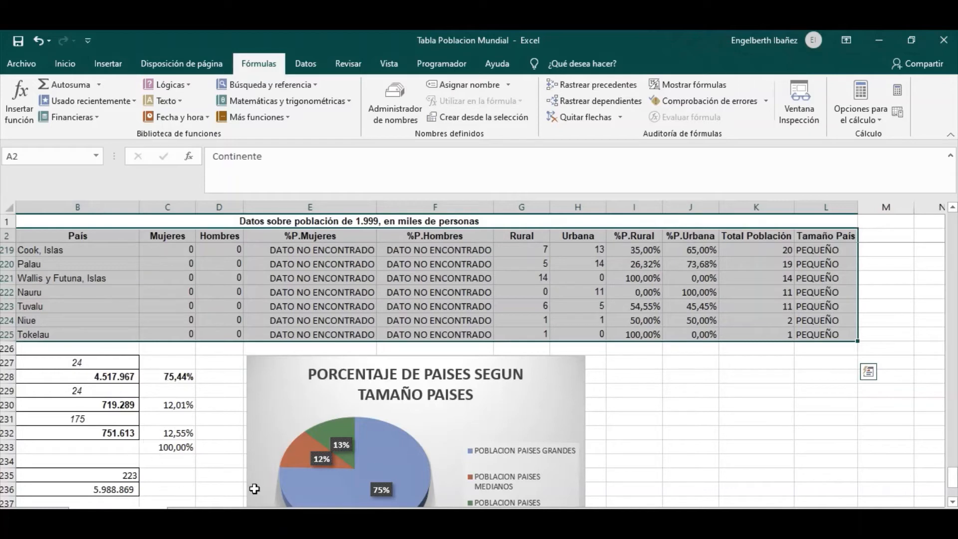
pyautogui.moveTo(954, 482); pyautogui.dragTo(954, 223)
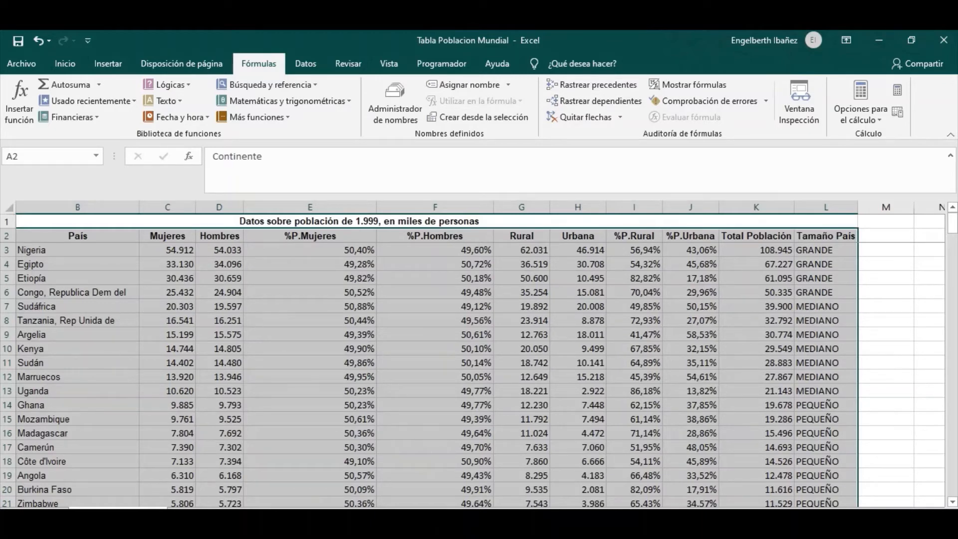
pyautogui.moveTo(648, 515); pyautogui.dragTo(632, 515)
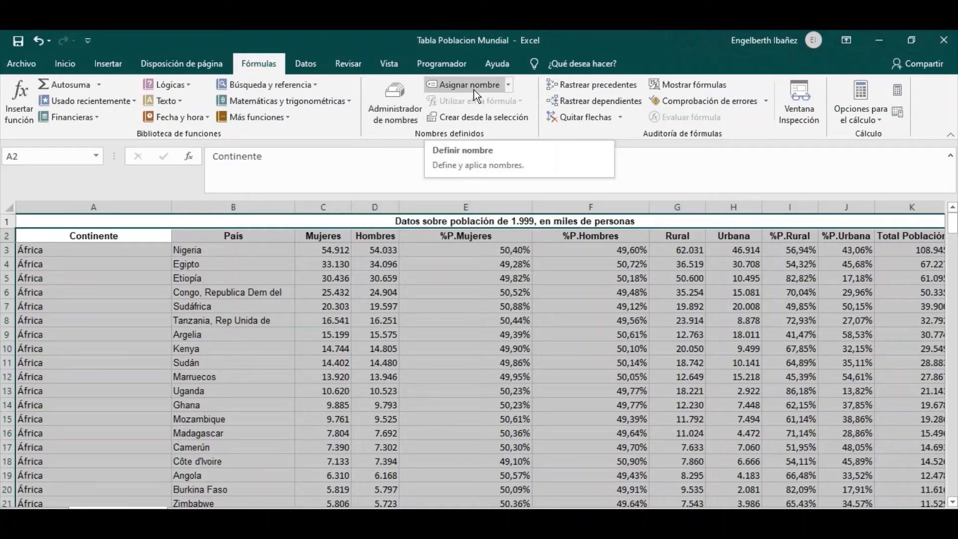
pyautogui.click(399, 109)
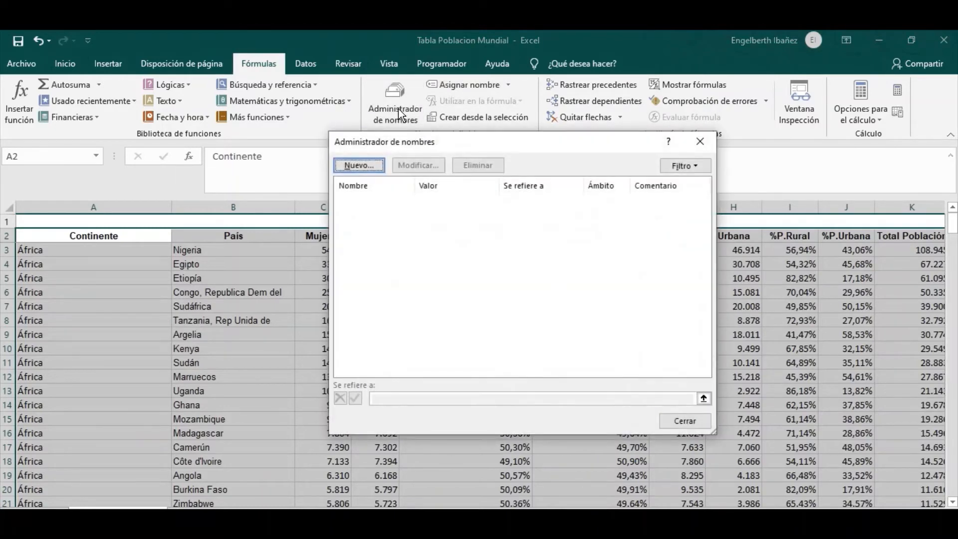
pyautogui.click(359, 165)
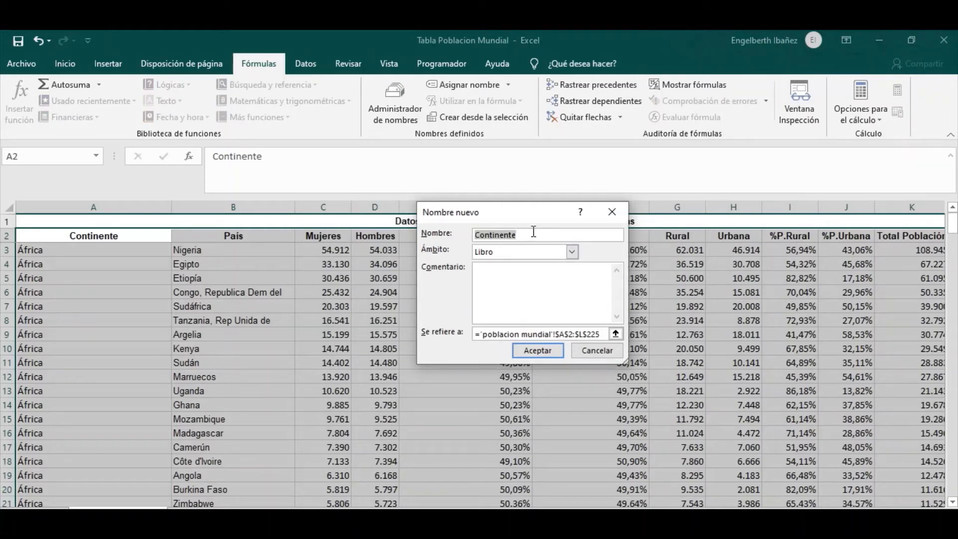
pyautogui.click(593, 351)
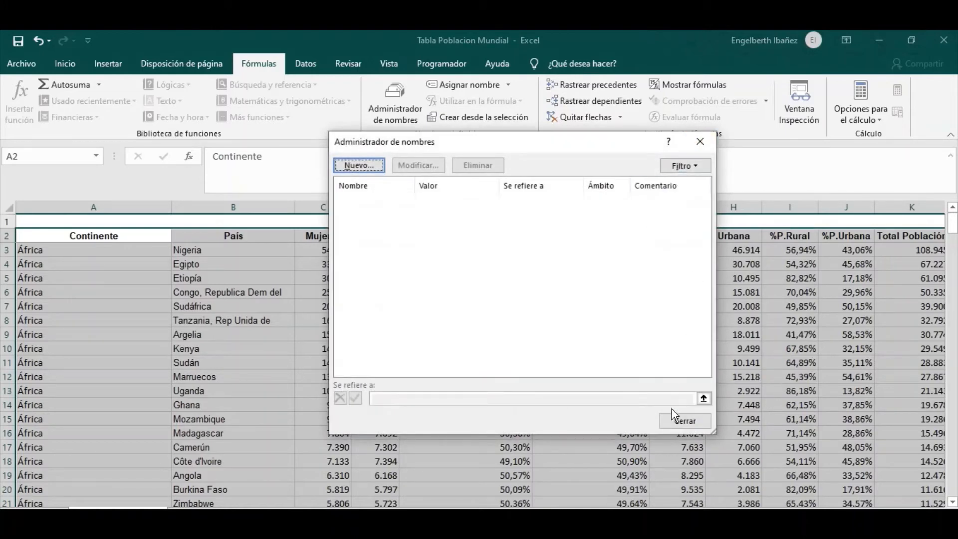
# Define the name BASE_DE_DATOS for the selected country table A2:L225, with its scope set to the poblacion mundial sheet.
pyautogui.click(674, 422)
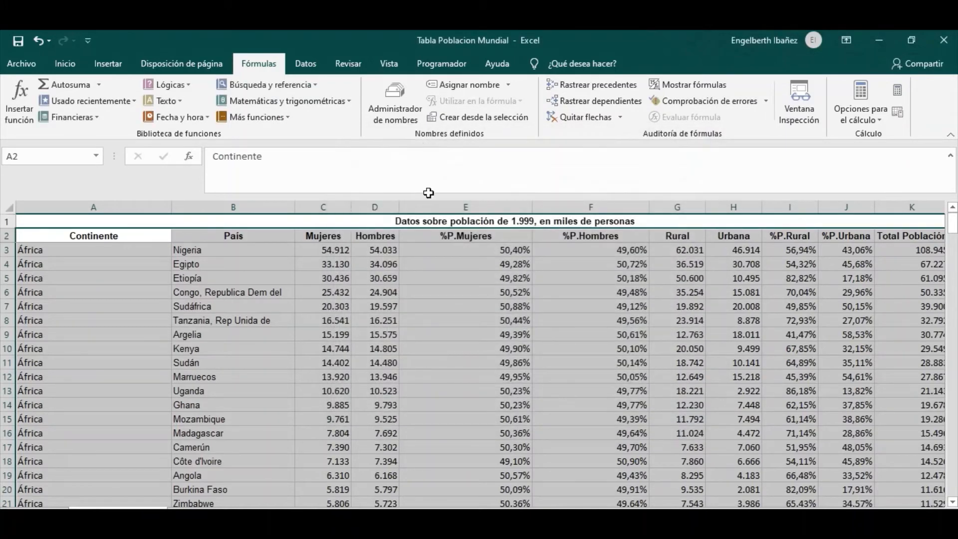
pyautogui.click(457, 85)
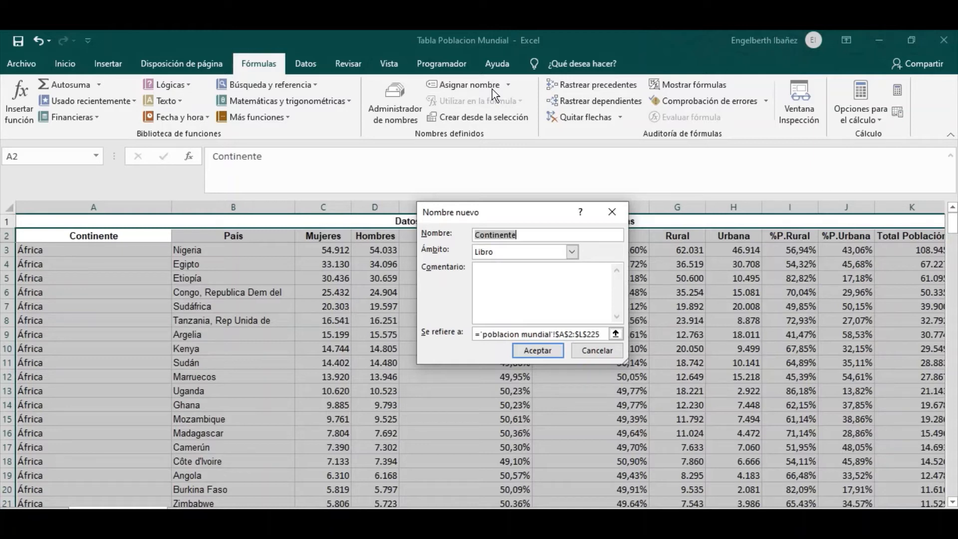
pyautogui.write('BASE_DE_DATOS')
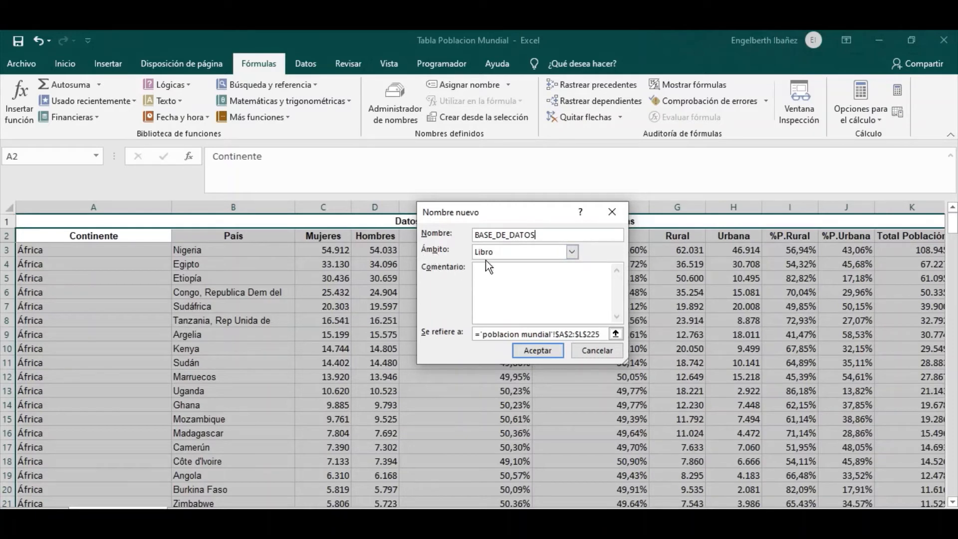
pyautogui.click(571, 254)
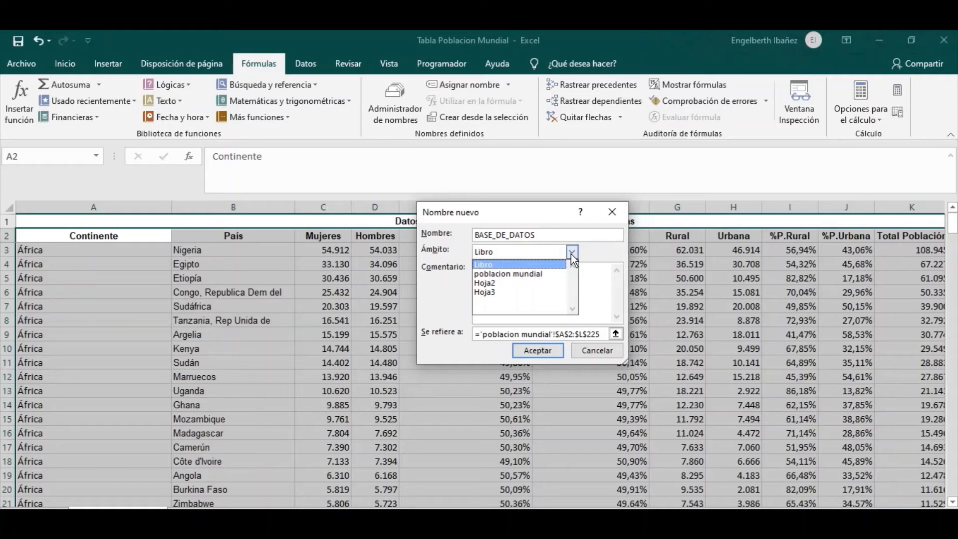
pyautogui.click(486, 265)
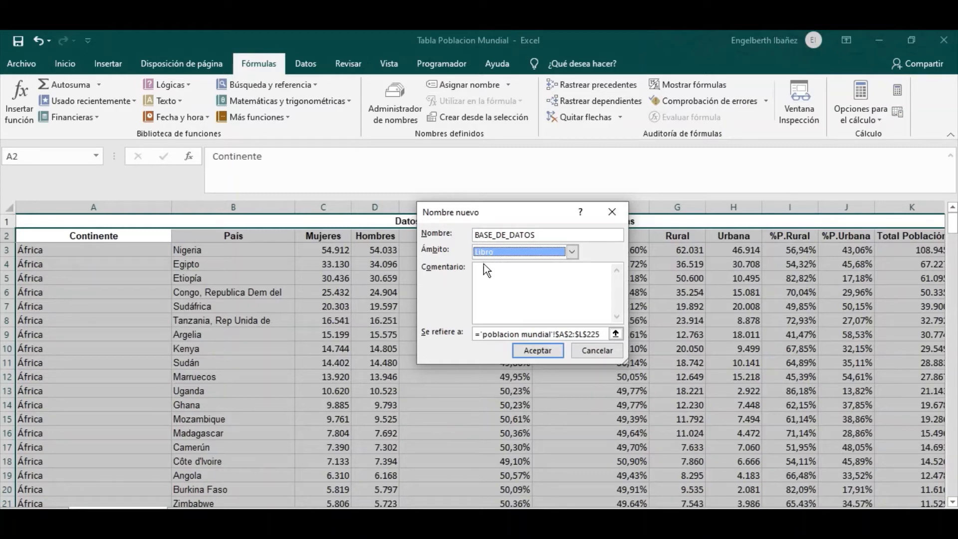
pyautogui.click(572, 252)
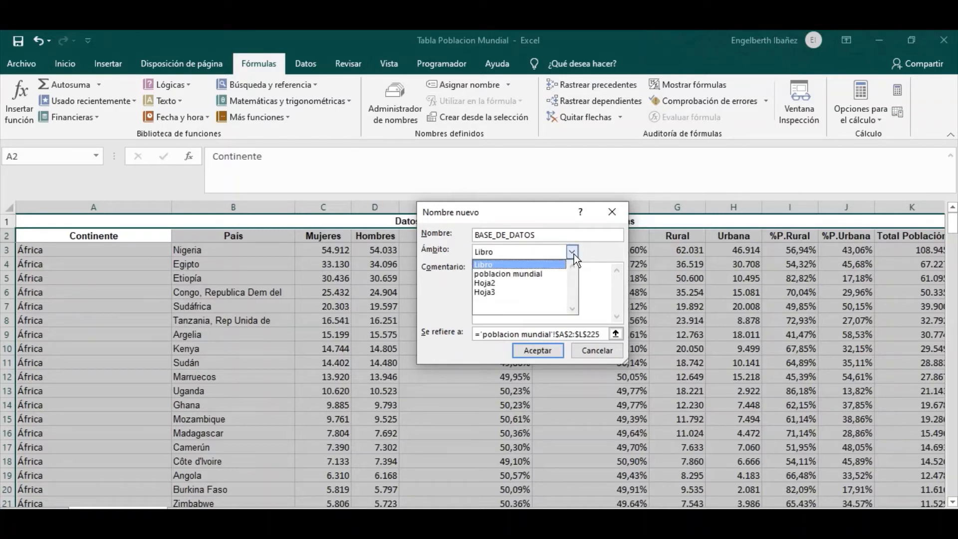
pyautogui.press('Down')
pyautogui.press('Down')
pyautogui.press('Down')
pyautogui.click(521, 274)
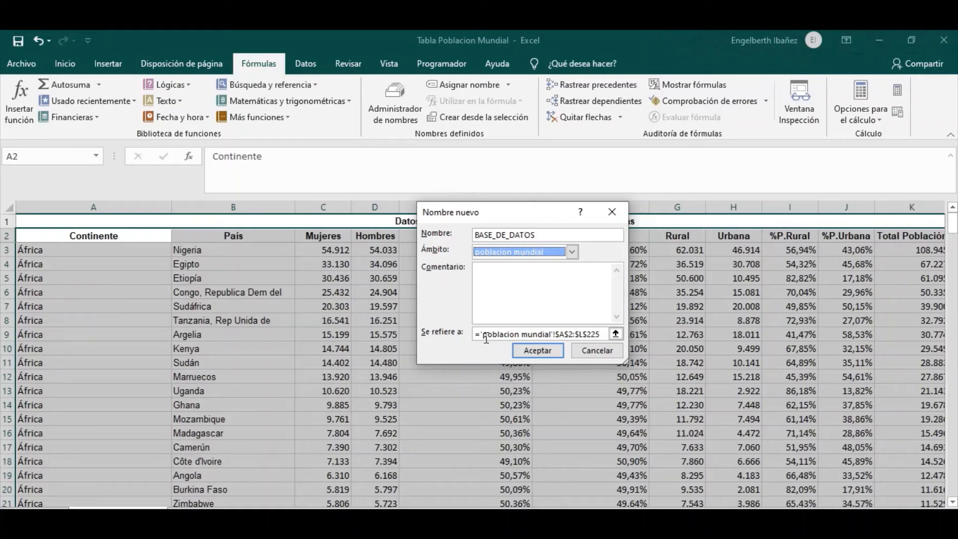
pyautogui.click(535, 352)
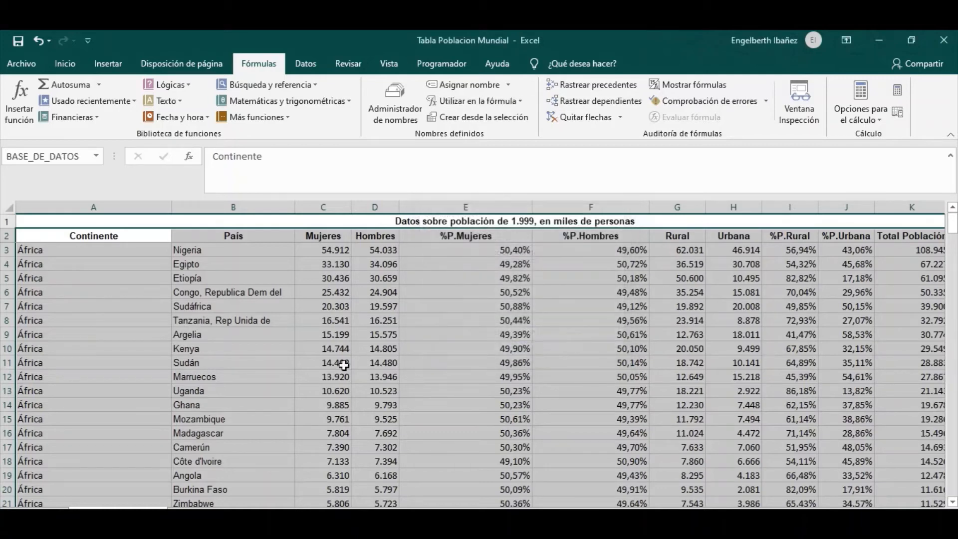
# Check the BASE_DE_DATOS name by jumping to its range from another cell, and clear the selection.
pyautogui.click(282, 365)
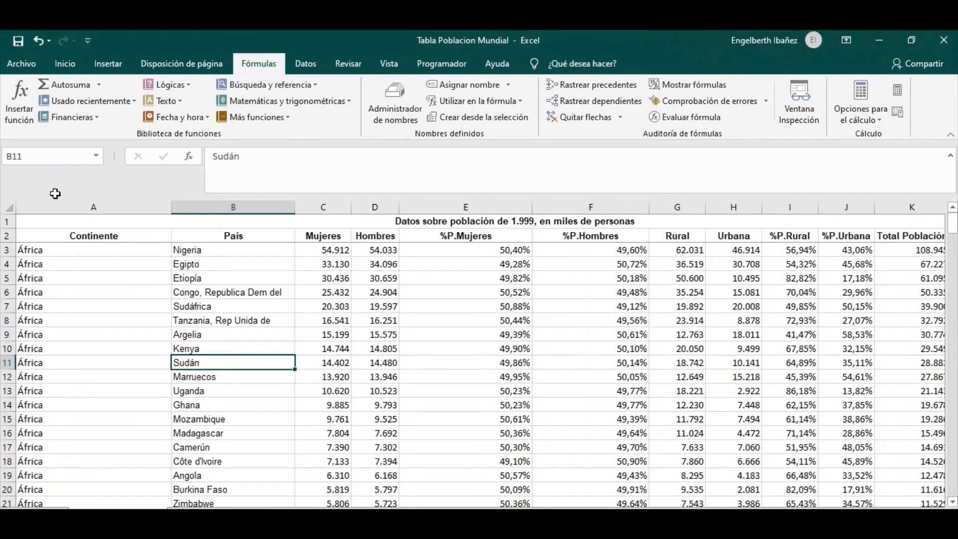
pyautogui.click(96, 157)
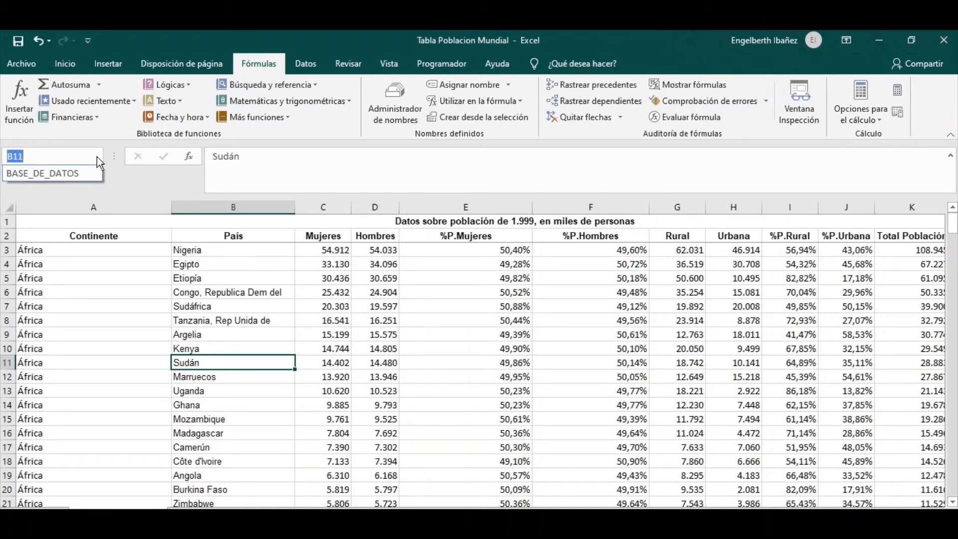
pyautogui.click(65, 172)
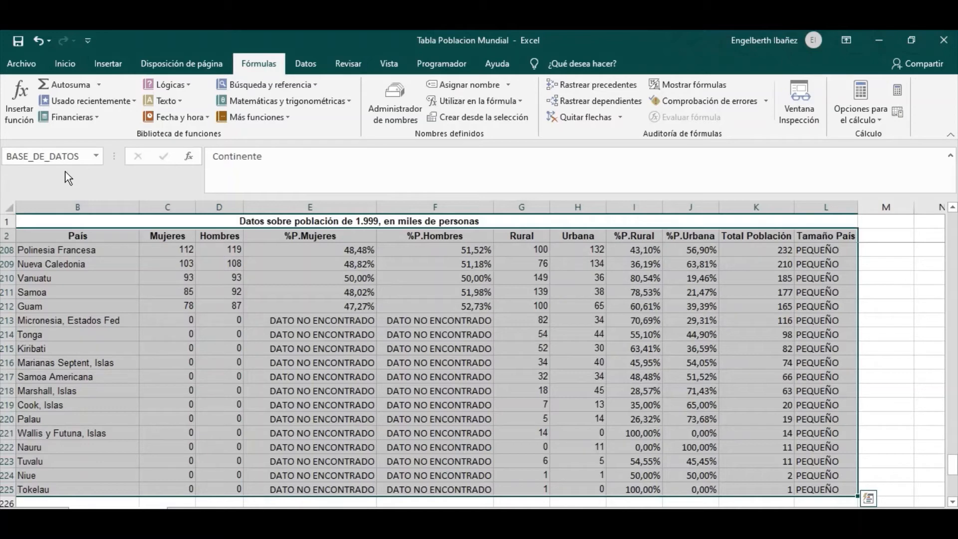
pyautogui.click(126, 304)
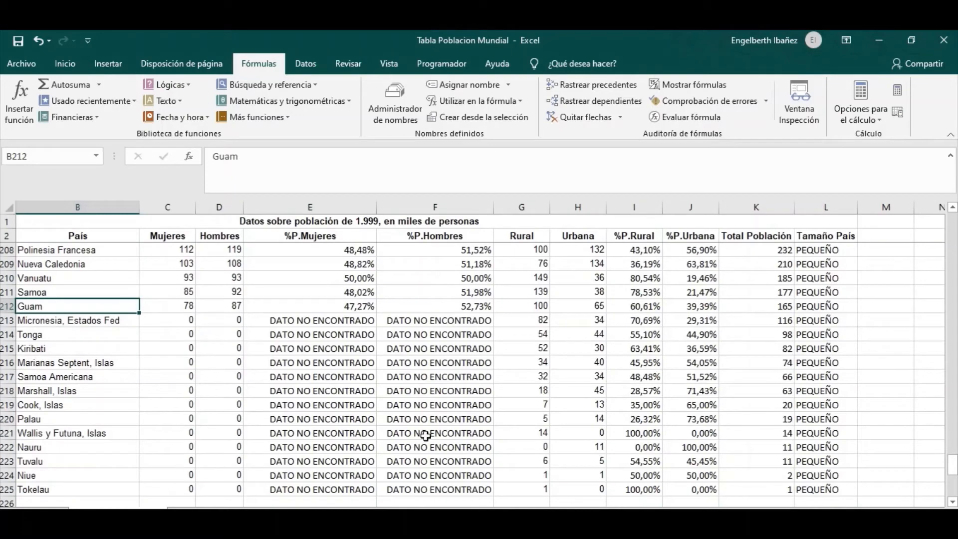
# Copy the table's header row from Continente in A2 across to Tamaño País in column L.
pyautogui.hscroll(-2, 326, 393)
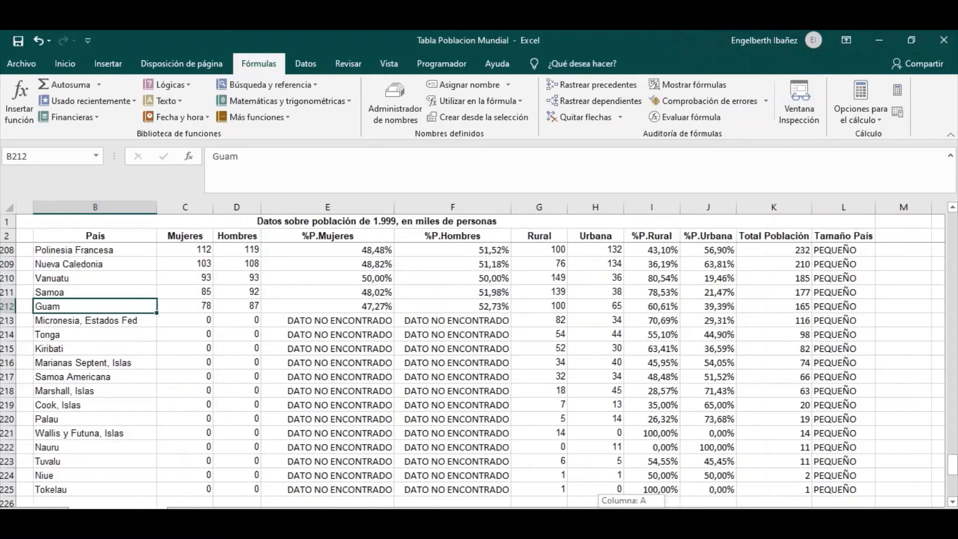
pyautogui.scroll(20, 327, 392)
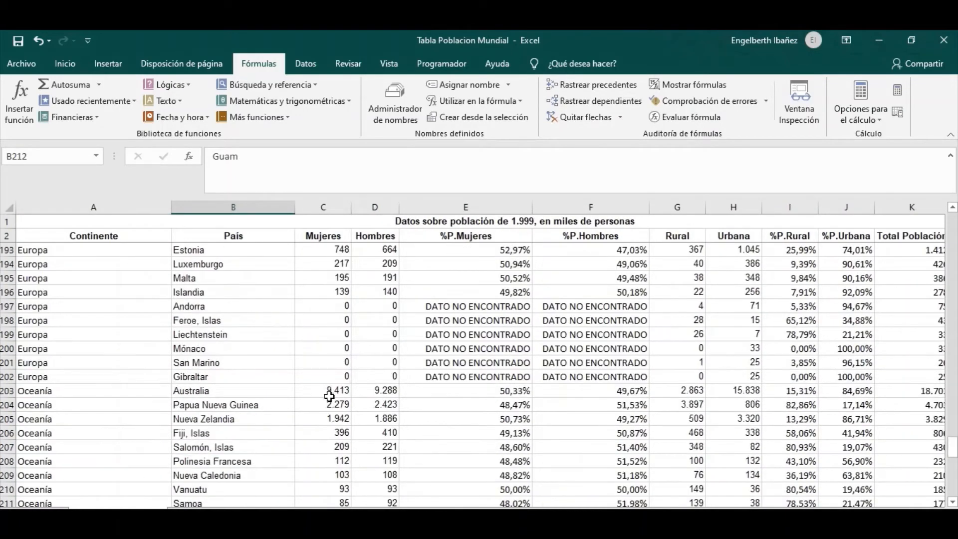
pyautogui.scroll(20, 338, 388)
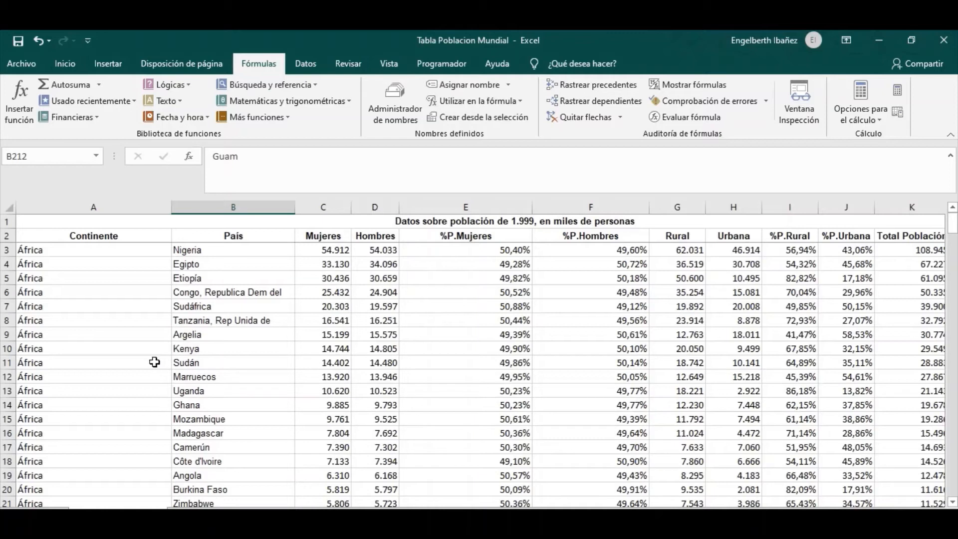
pyautogui.click(58, 236)
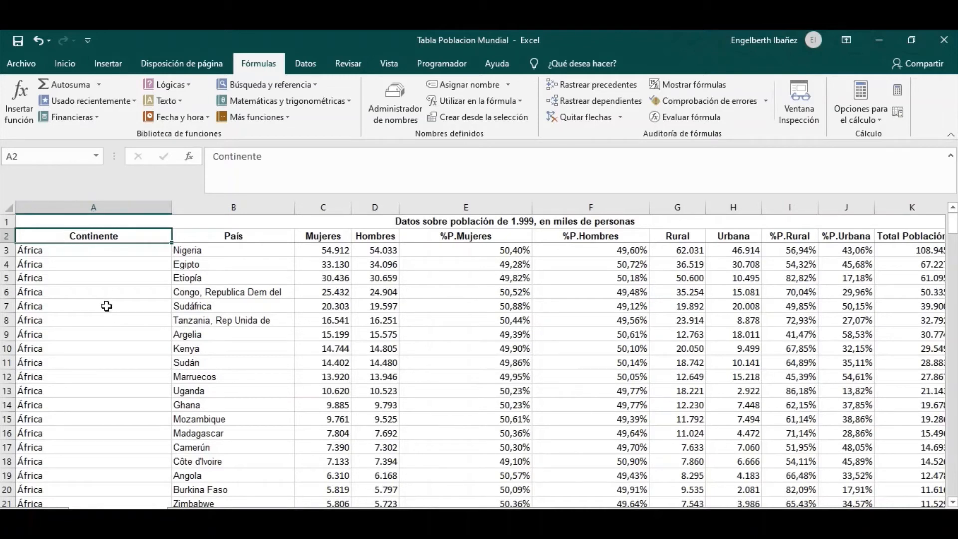
pyautogui.hotkey('shift', 'Right')
pyautogui.hotkey('shift', 'Right')
pyautogui.hotkey('shift', 'Right')
pyautogui.hotkey('shift', 'Right')
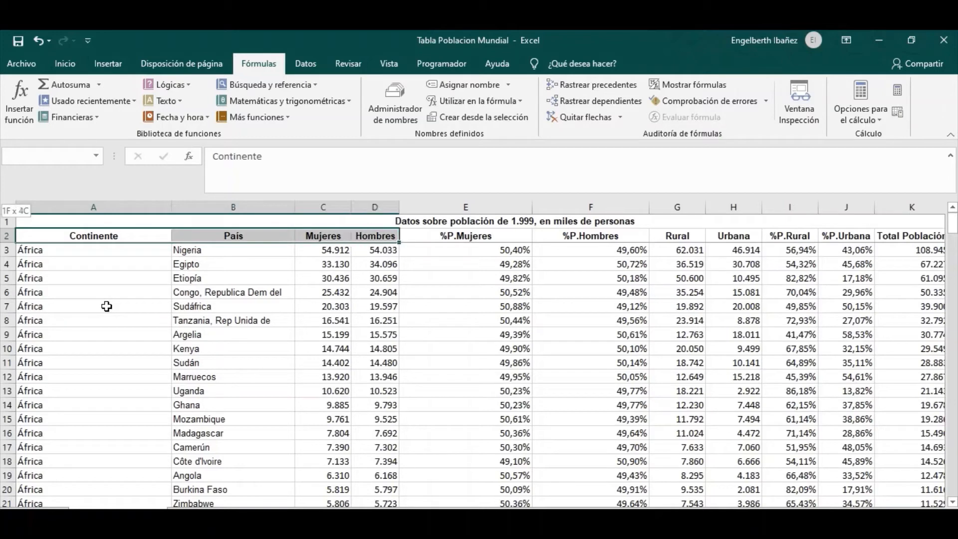
pyautogui.hotkey('shift', 'Right')
pyautogui.hotkey('shift', 'Right')
pyautogui.hotkey('shift', 'Right')
pyautogui.hotkey('shift', 'Right')
pyautogui.hotkey('shift', 'Right')
pyautogui.hotkey('shift', 'Right')
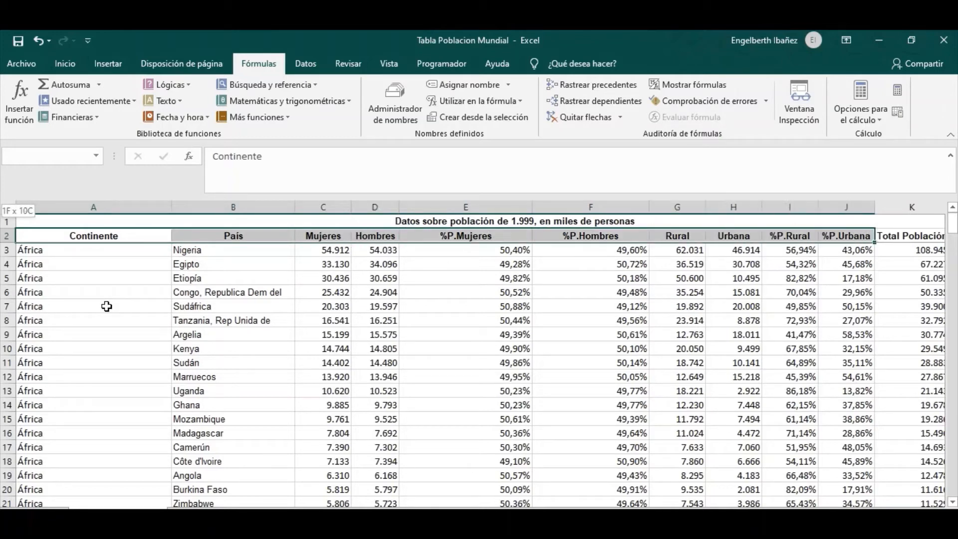
pyautogui.hotkey('shift', 'Right')
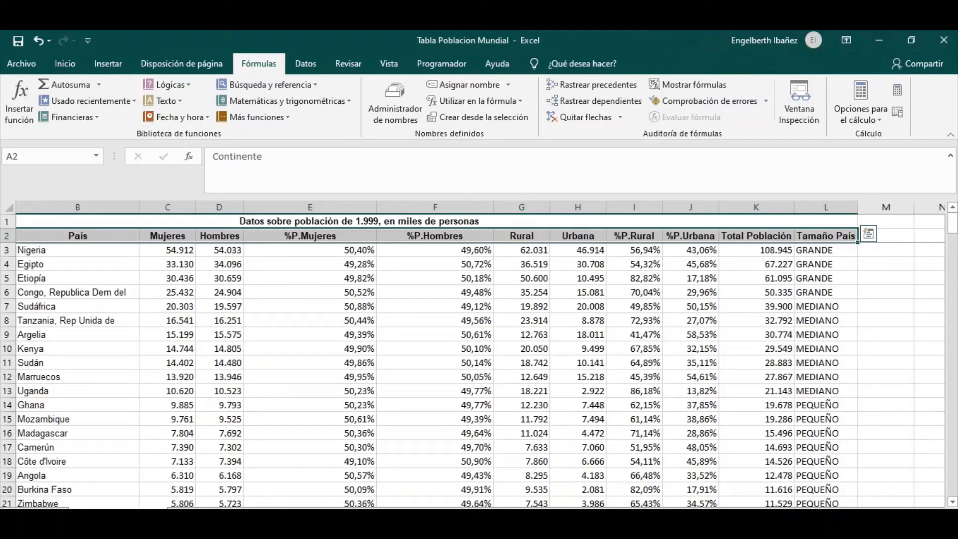
pyautogui.hotkey('ctrl', 'c')
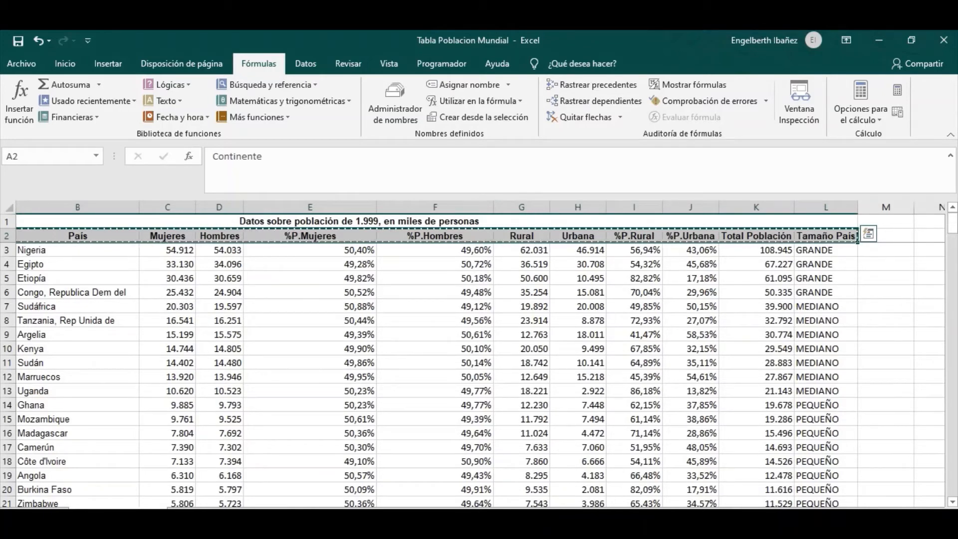
# Paste the copied header row at cell A243, below the totals and the pie chart.
pyautogui.scroll(-5, 558, 367)
pyautogui.scroll(-20, 558, 367)
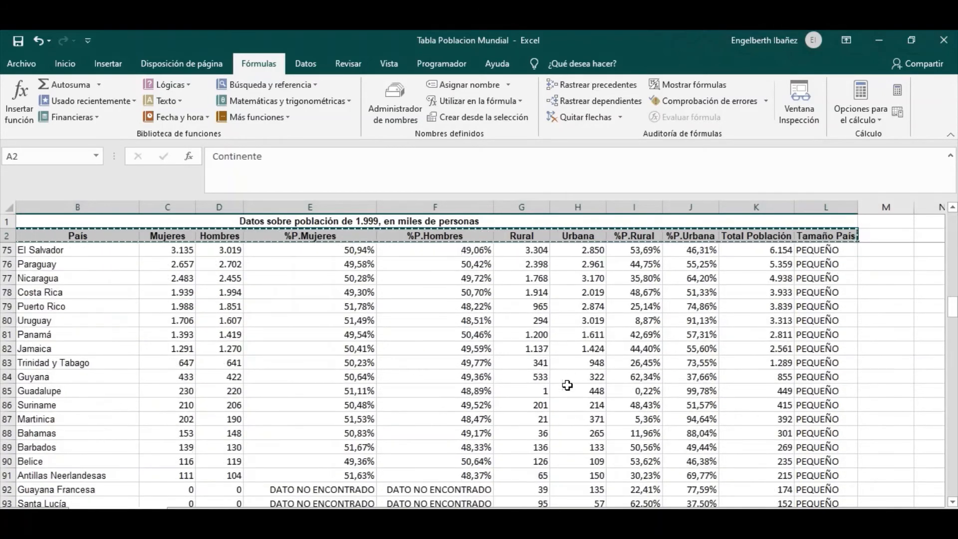
pyautogui.scroll(-20, 571, 387)
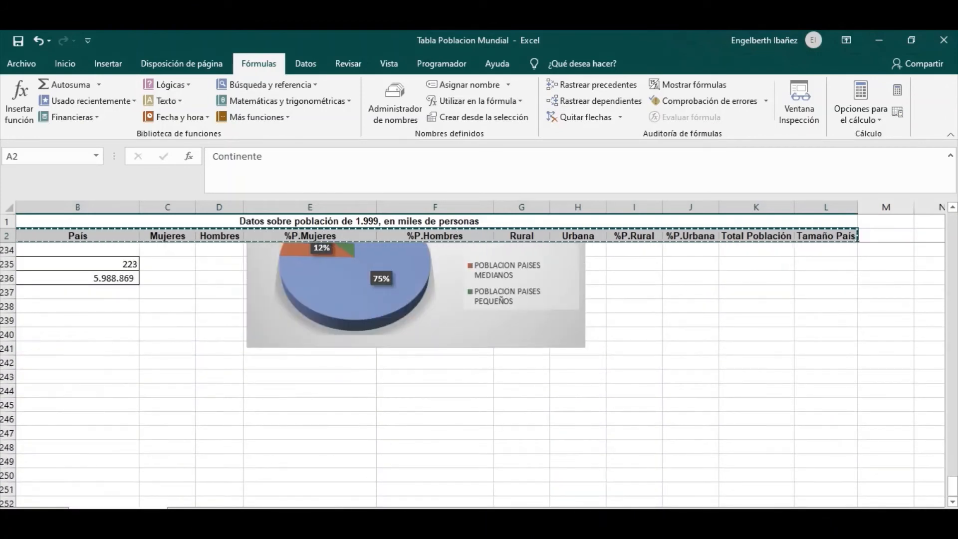
pyautogui.moveTo(654, 515); pyautogui.dragTo(630, 515)
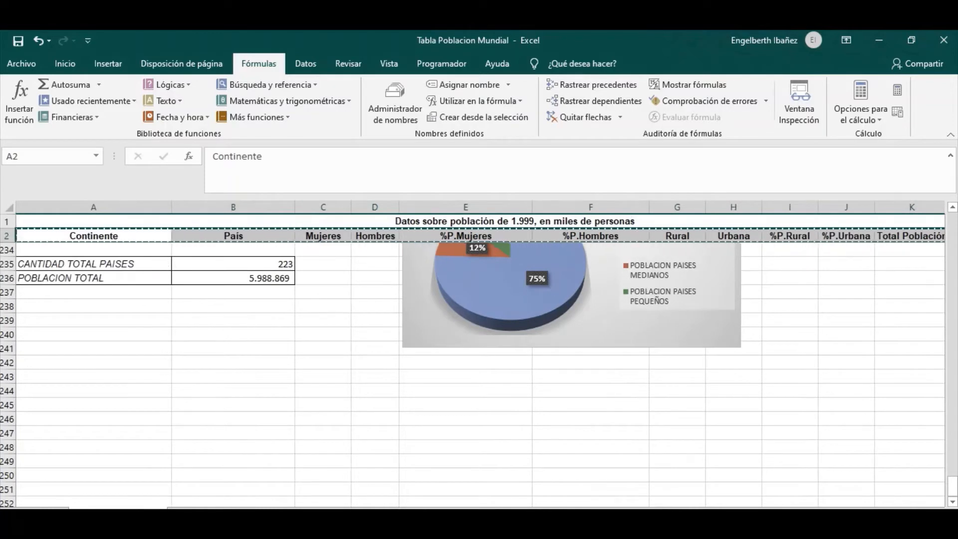
pyautogui.click(39, 378)
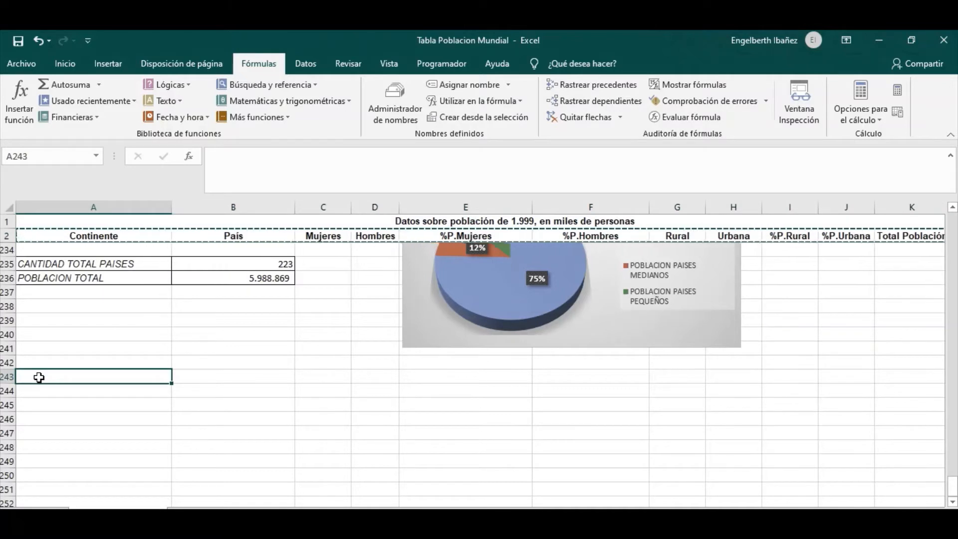
pyautogui.hotkey('ctrl', 'v')
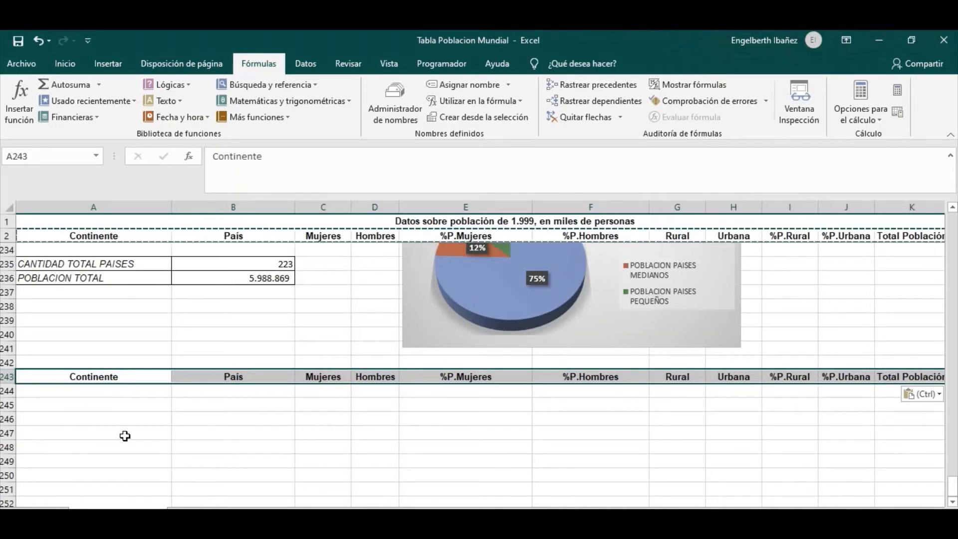
pyautogui.hotkey('shift', 'Down')
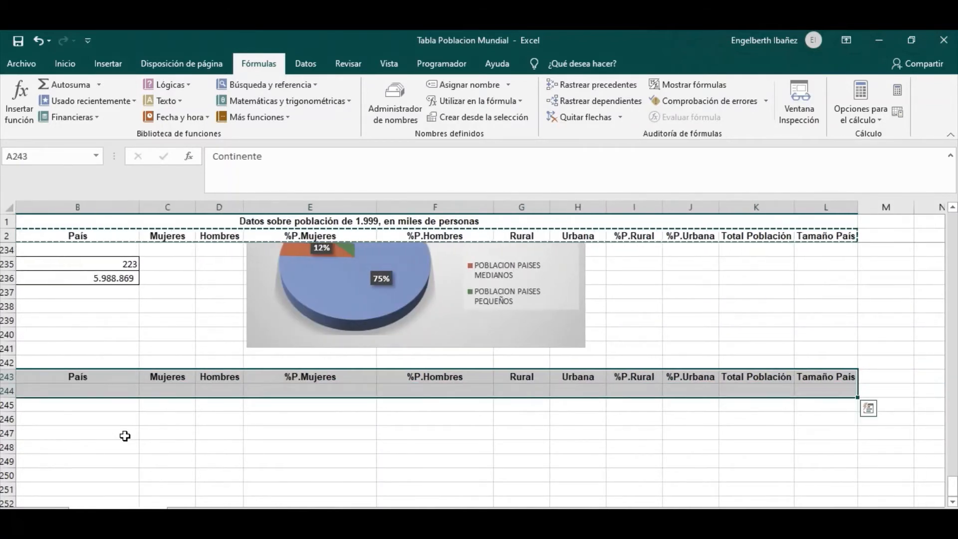
pyautogui.moveTo(660, 516); pyautogui.dragTo(626, 516)
pyautogui.click(158, 445)
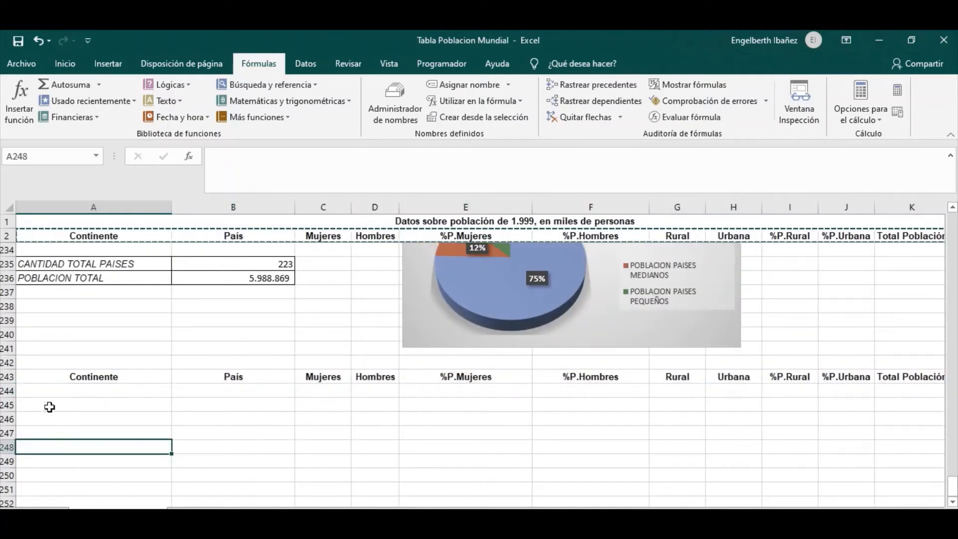
# Apply all borders to the pasted header row and the empty row beneath it, A243:L244.
pyautogui.click(44, 378)
pyautogui.moveTo(159, 378); pyautogui.dragTo(804, 387)
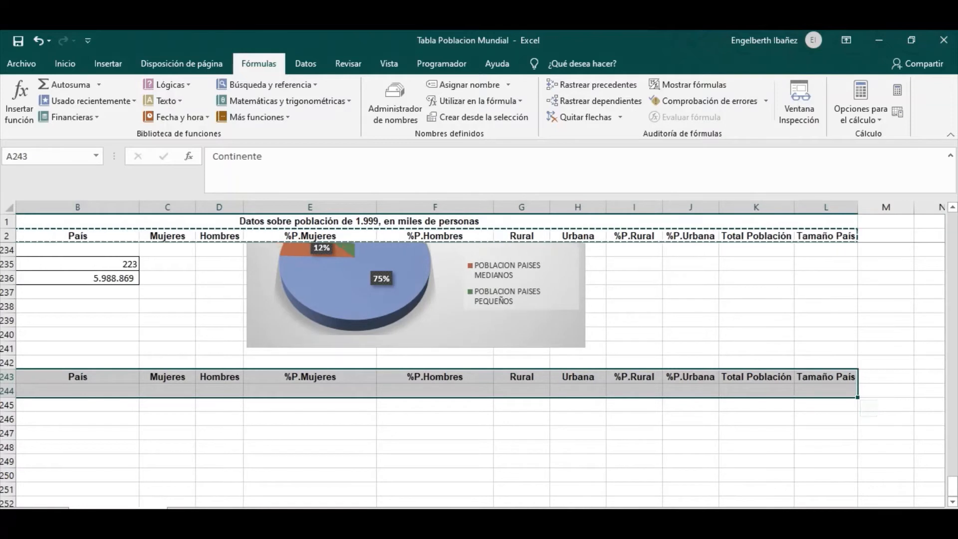
pyautogui.moveTo(711, 513); pyautogui.dragTo(681, 513)
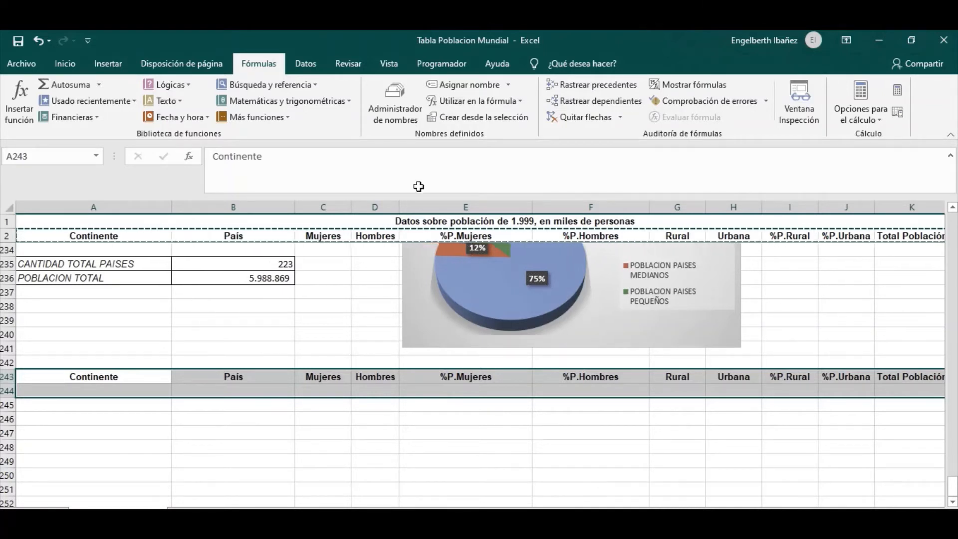
pyautogui.click(71, 64)
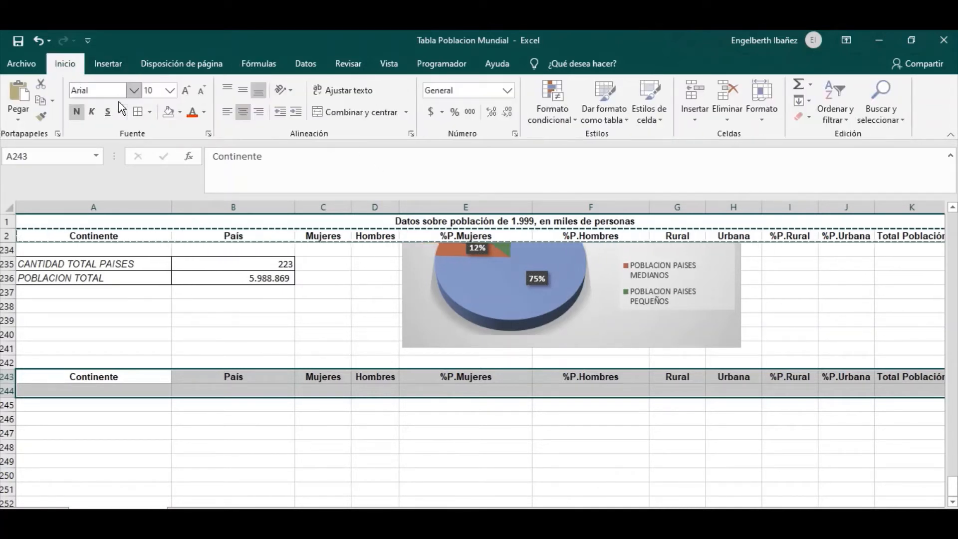
pyautogui.click(138, 112)
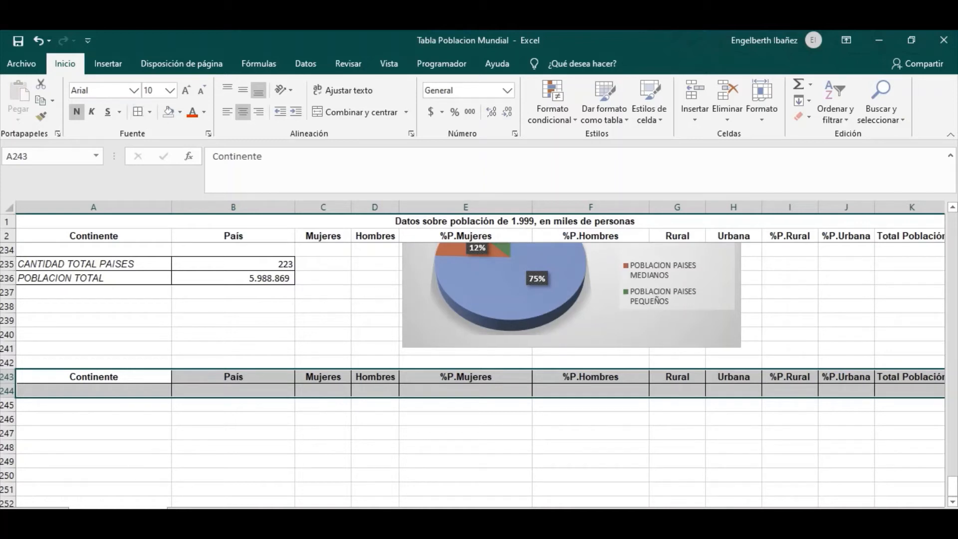
# Define the name CONDICIONES for the bordered range A243:L244, scoped to the poblacion mundial sheet.
pyautogui.click(255, 65)
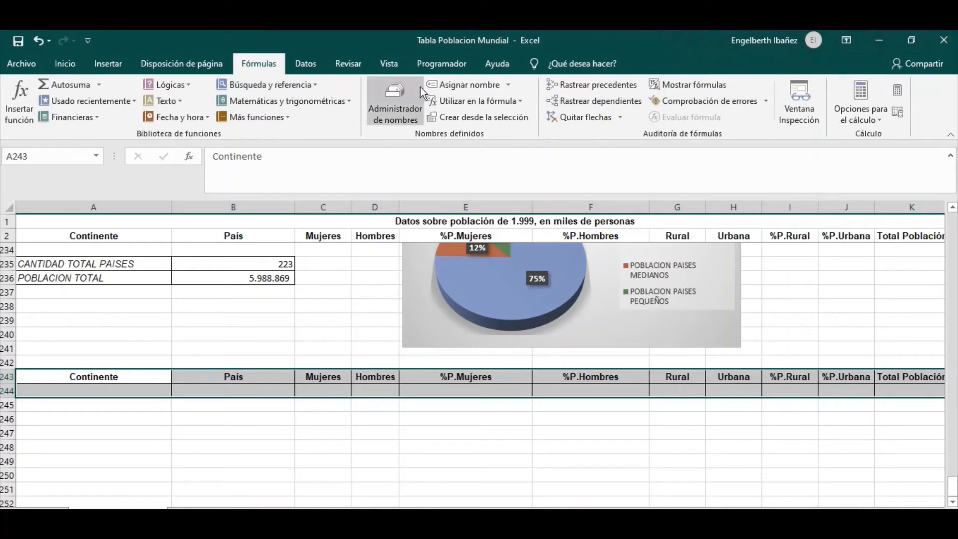
pyautogui.click(446, 85)
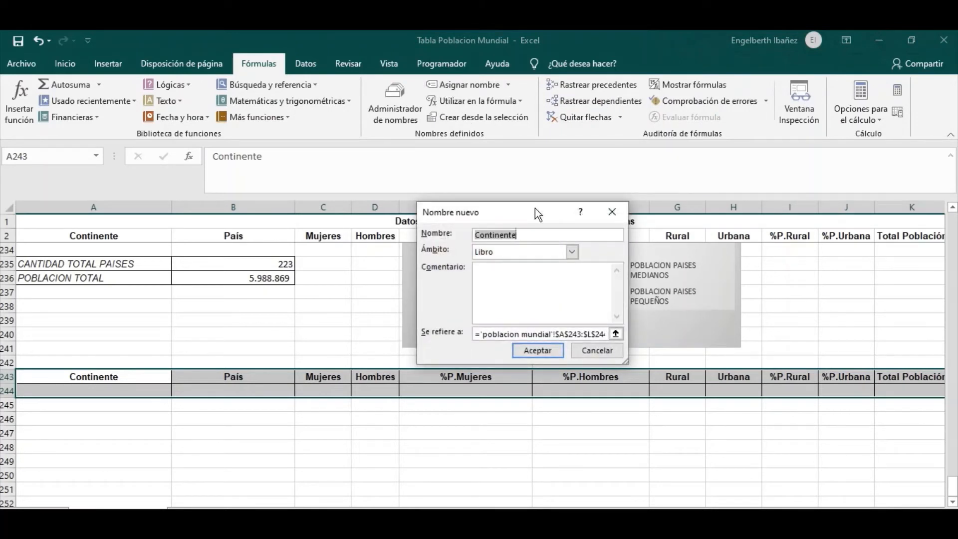
pyautogui.press('BackSpace')
pyautogui.write('CONDICIONES')
pyautogui.click(573, 251)
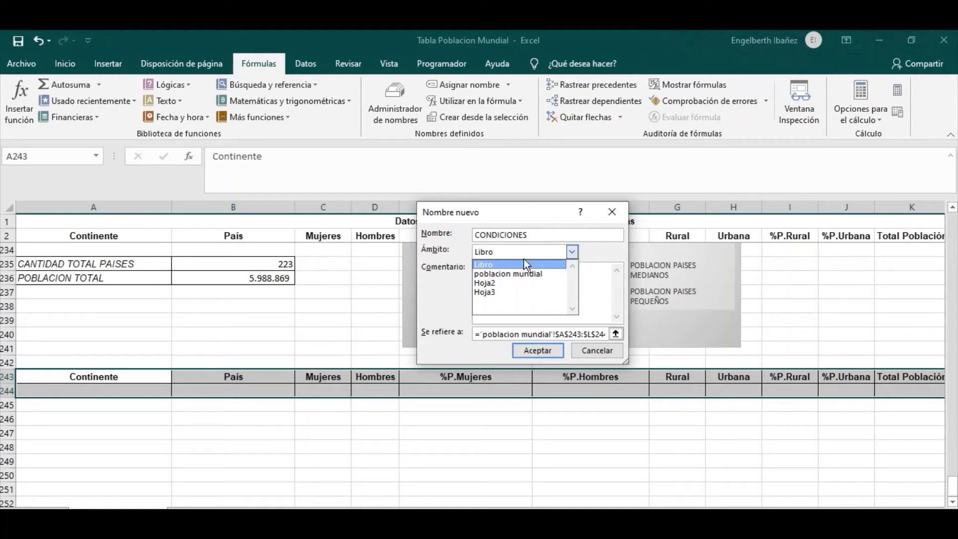
pyautogui.click(511, 273)
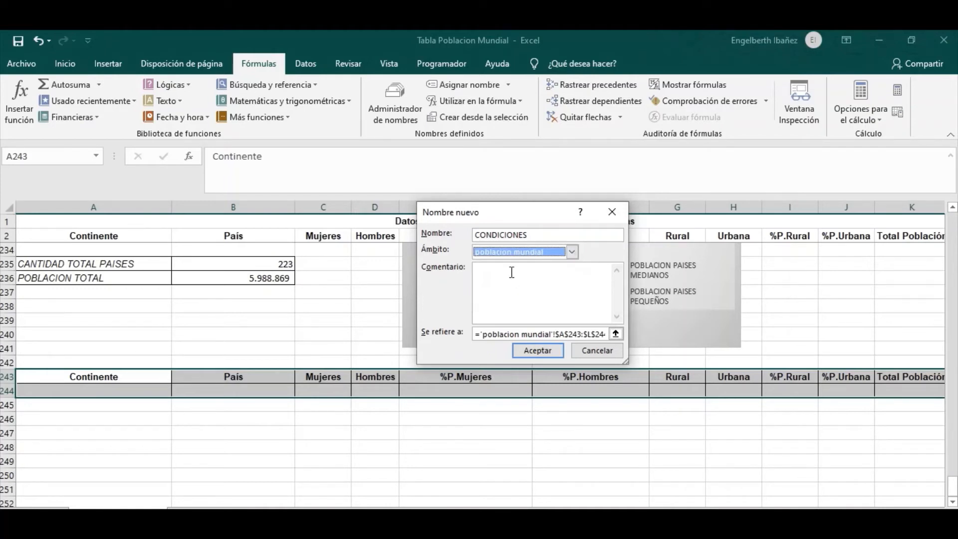
pyautogui.click(528, 349)
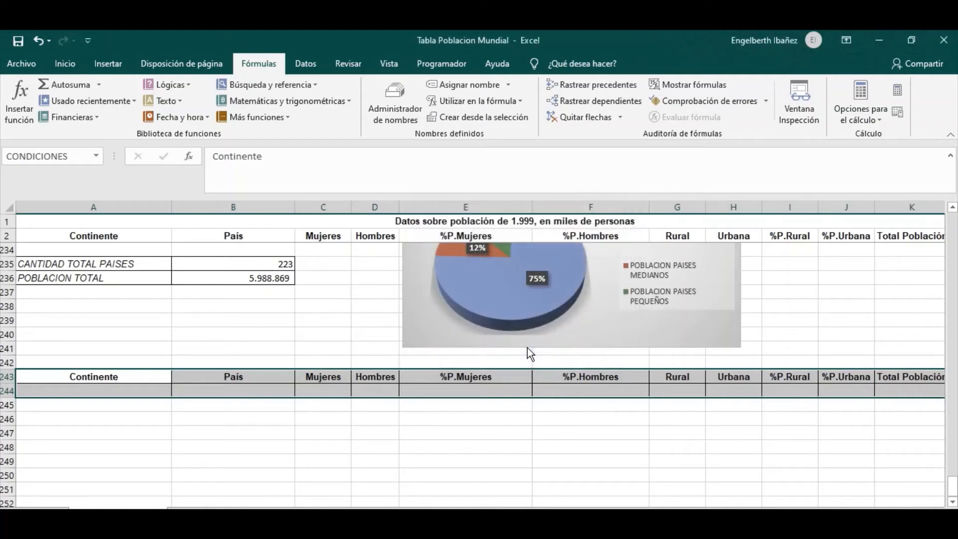
# Check the CONDICIONES name by jumping to its range from another cell, and clear the selection.
pyautogui.click(284, 432)
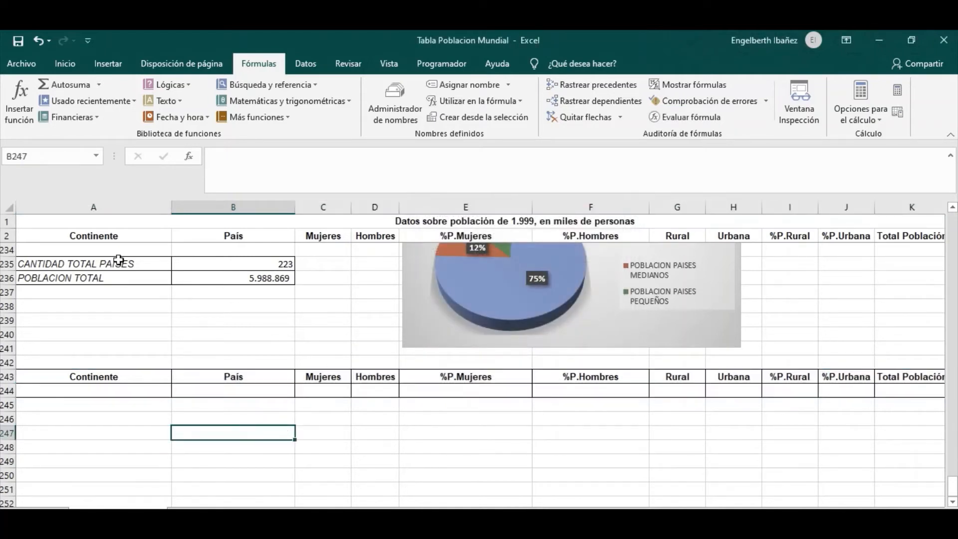
pyautogui.click(96, 156)
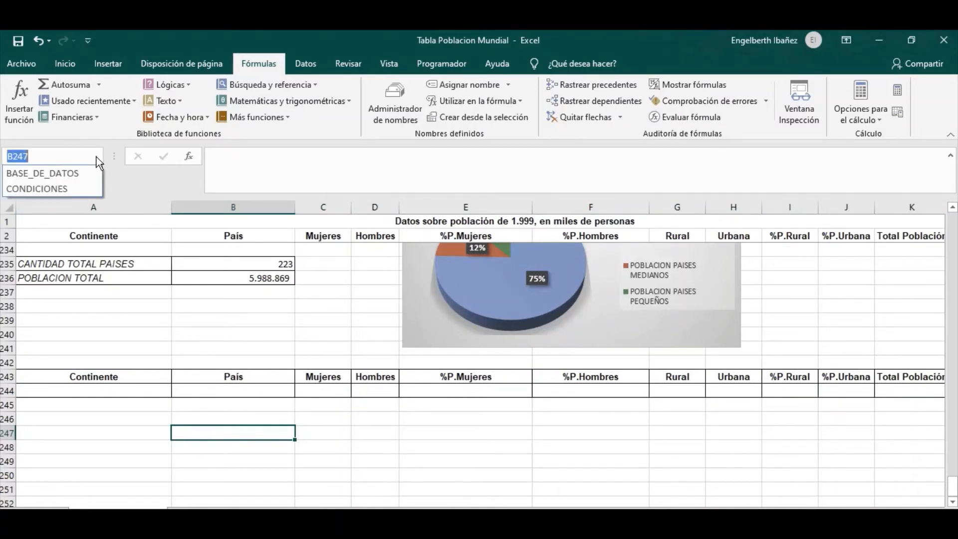
pyautogui.click(35, 189)
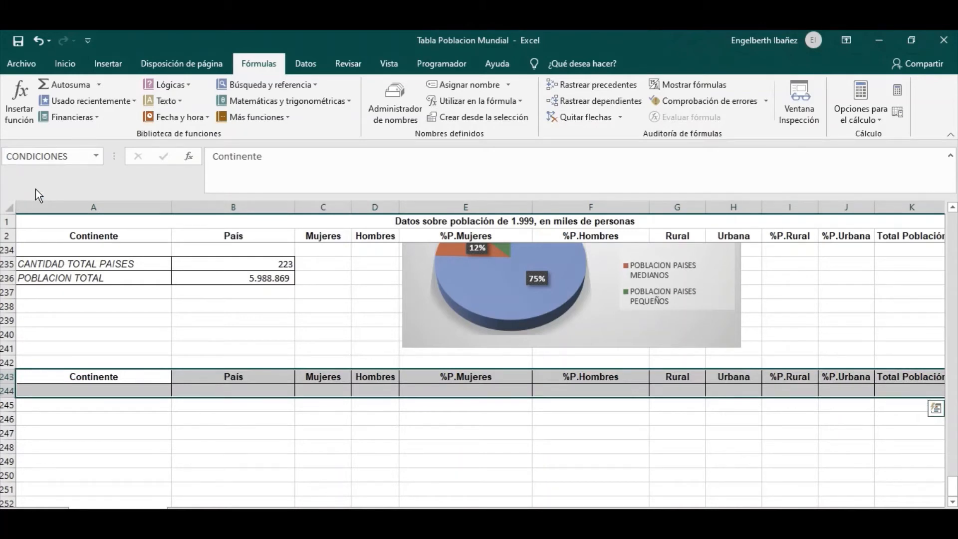
pyautogui.click(151, 432)
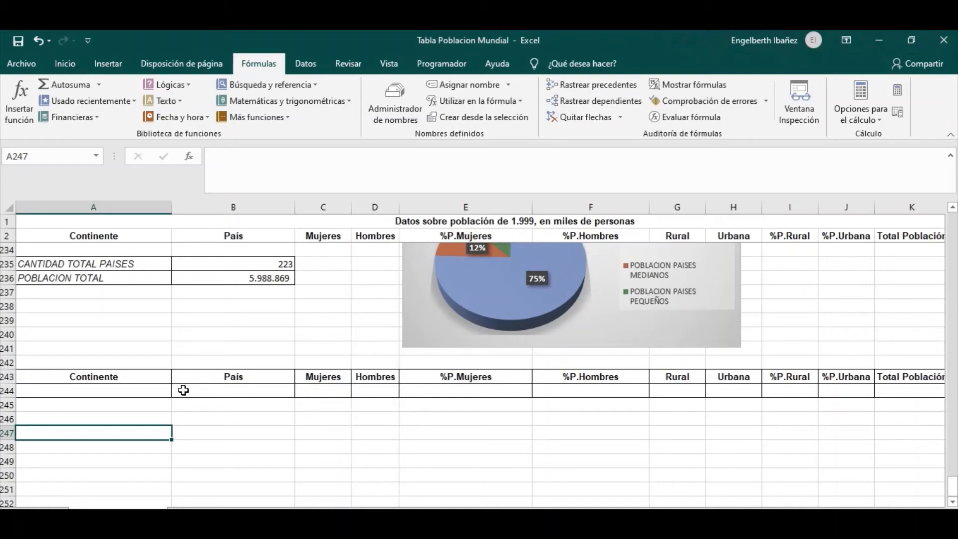
# Start a BDCONTARA formula in cell A246 with BASE_DE_DATOS as its database argument.
pyautogui.click(41, 420)
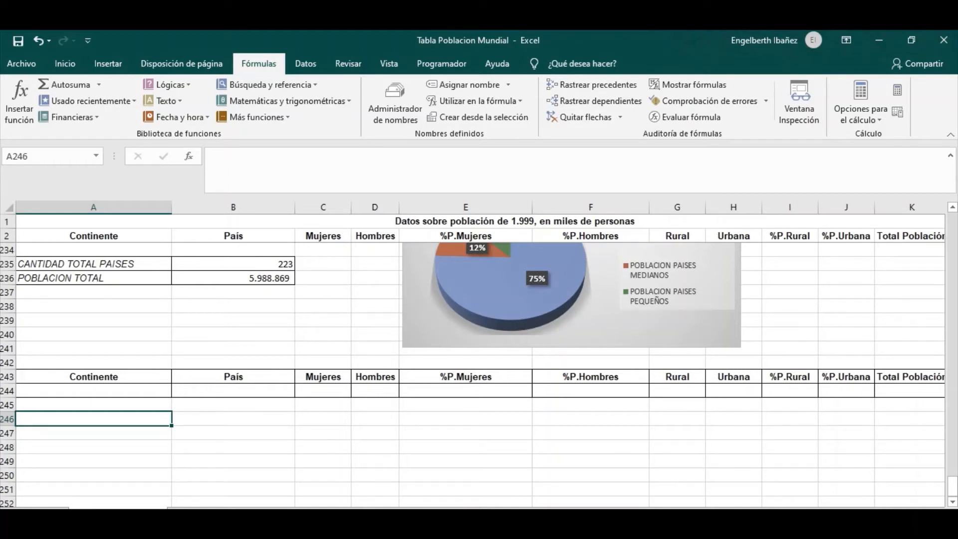
pyautogui.write('=')
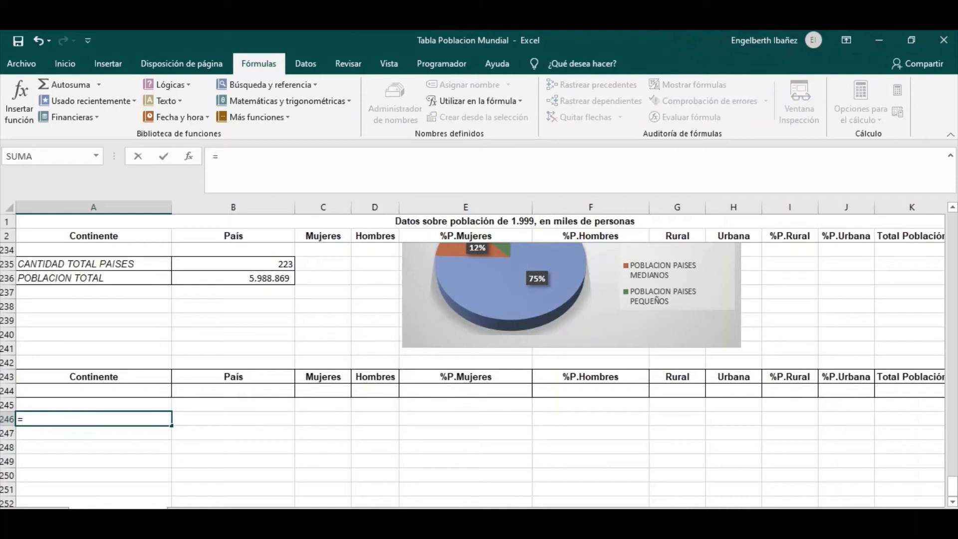
pyautogui.write('BD')
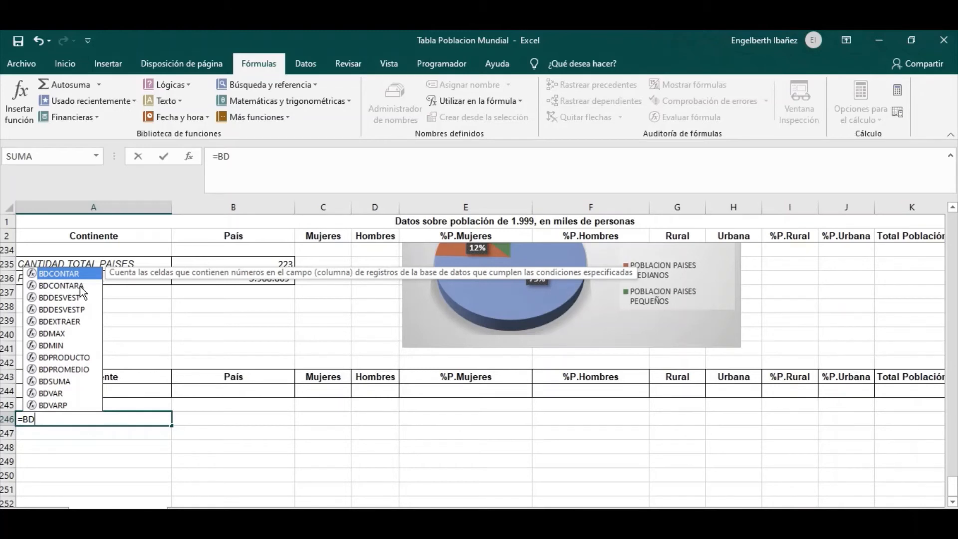
pyautogui.doubleClick(80, 287)
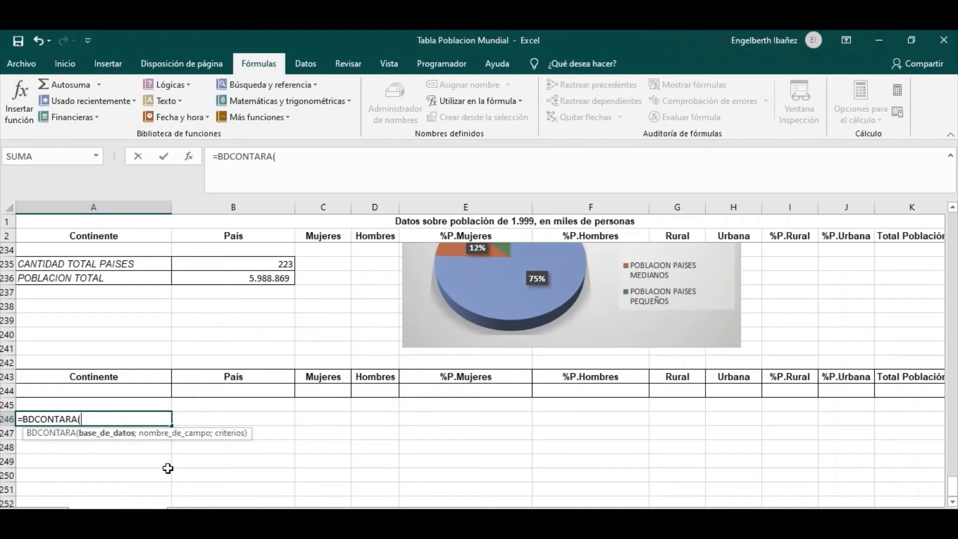
pyautogui.write('BASE')
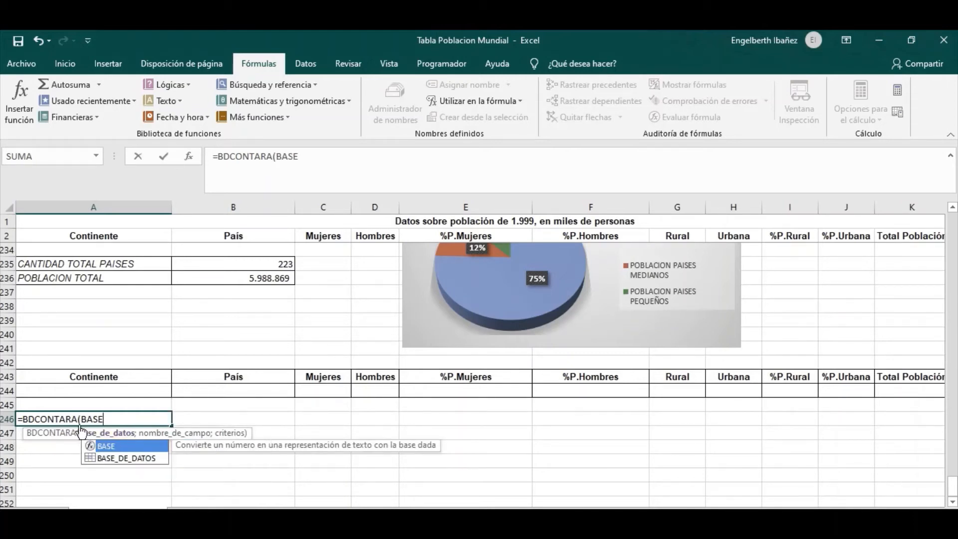
pyautogui.click(107, 460)
pyautogui.doubleClick(107, 459)
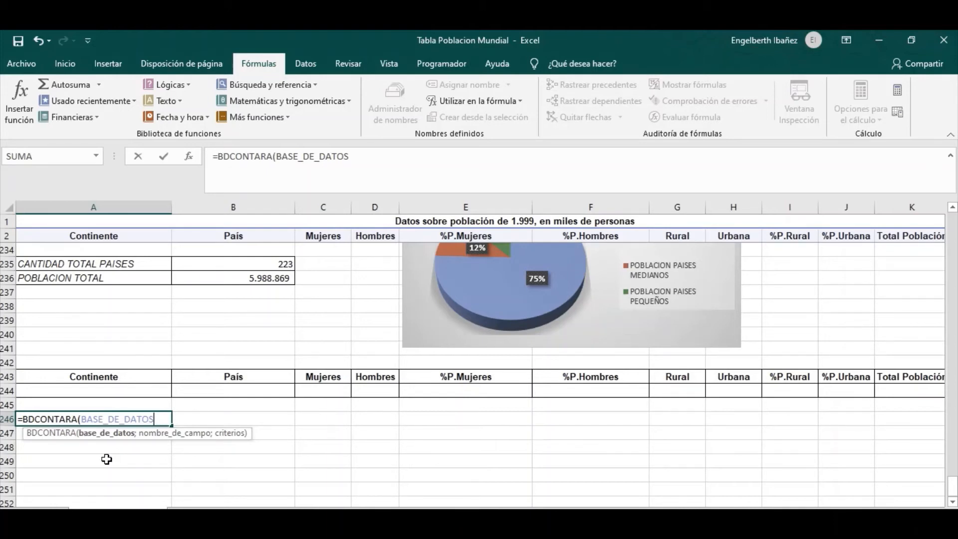
# Complete the BDCONTARA formula with the País header B2 as the field and CONDICIONES as the criteria.
pyautogui.write(';')
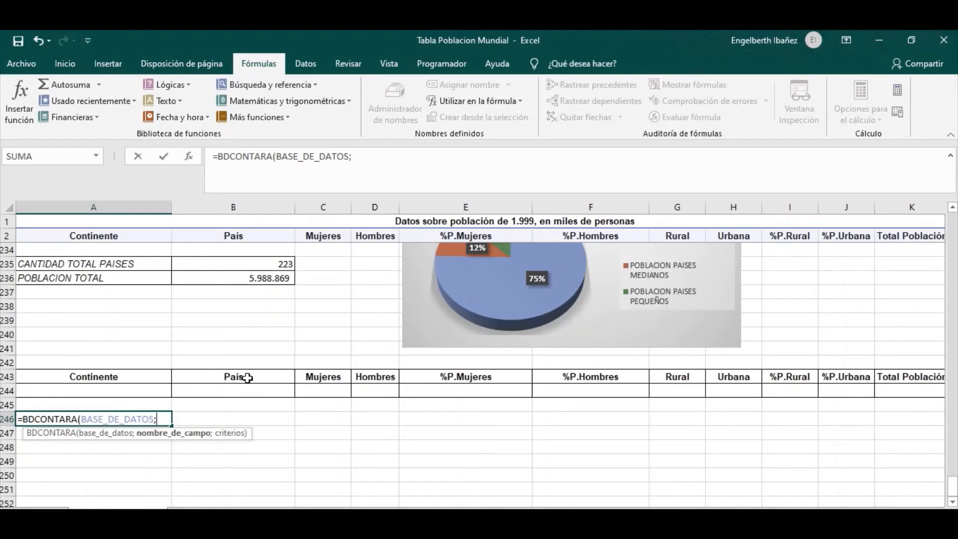
pyautogui.click(241, 237)
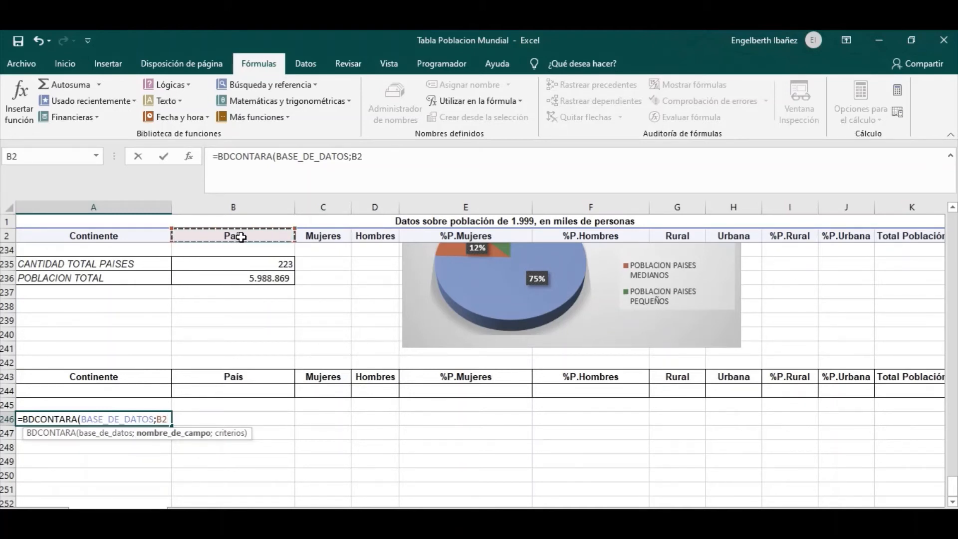
pyautogui.write(';')
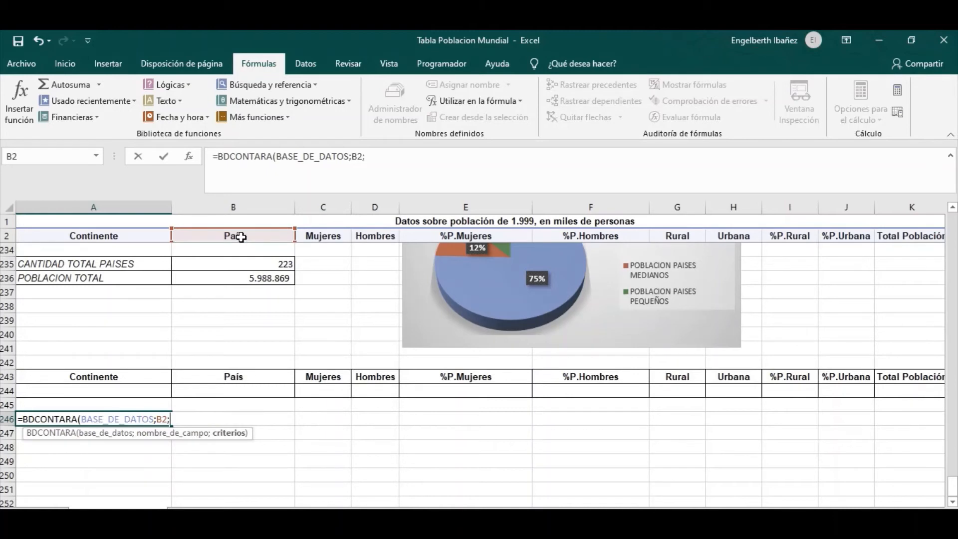
pyautogui.write('CON')
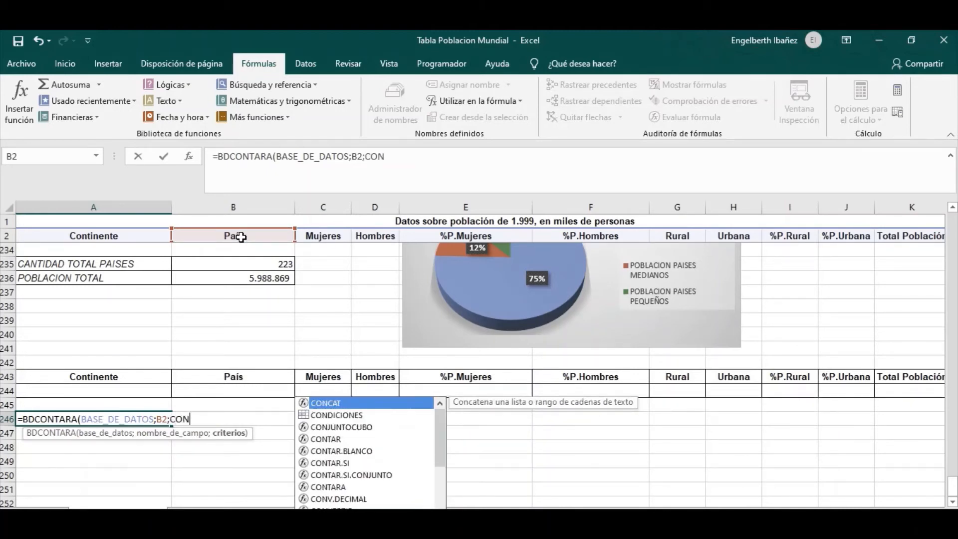
pyautogui.write('D')
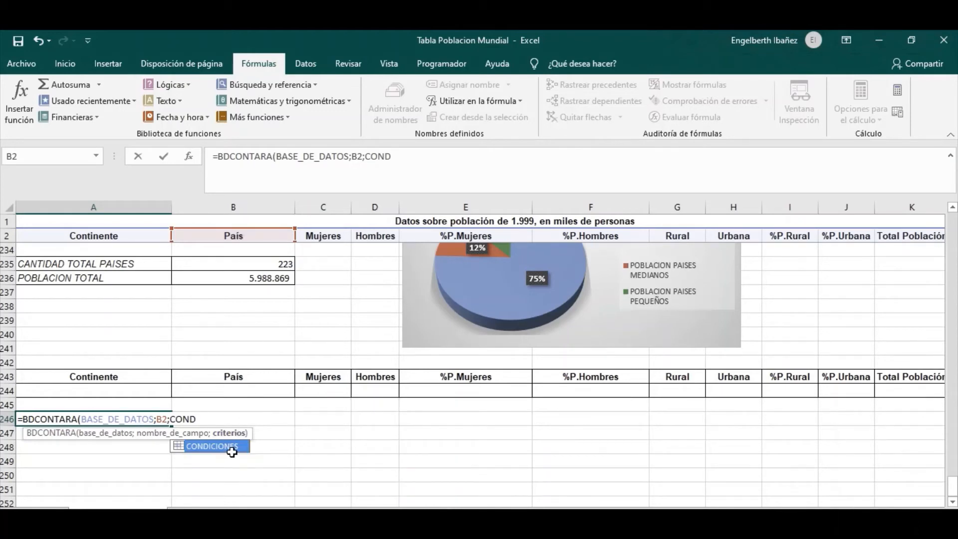
pyautogui.doubleClick(205, 446)
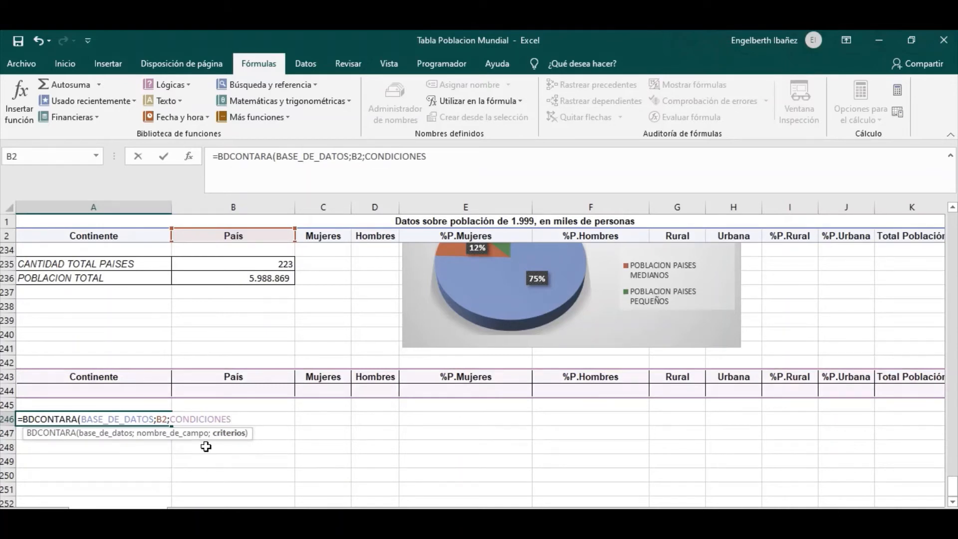
pyautogui.write(')')
pyautogui.press('Return')
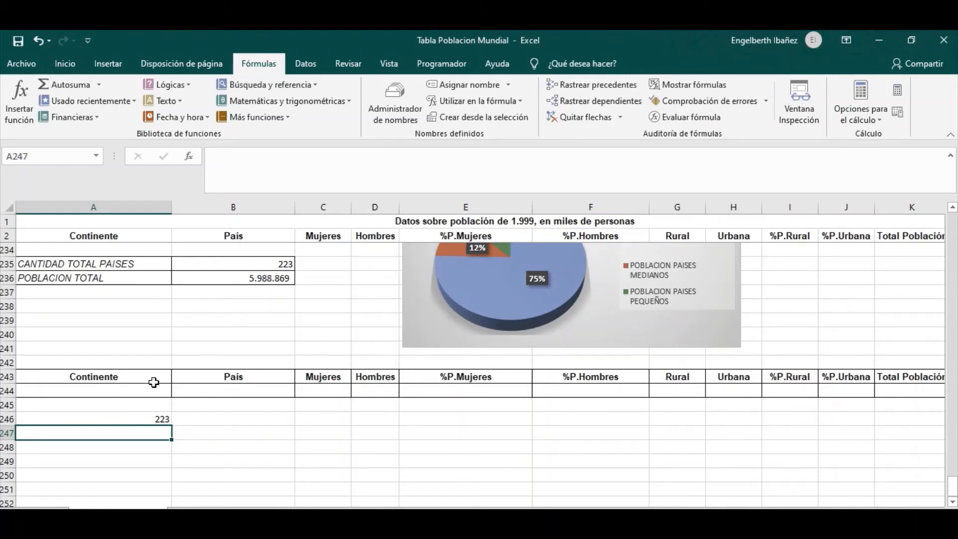
# Enter ASIA as the Continente criterion in A244 and check the BDCONTARA cell A246.
pyautogui.click(120, 391)
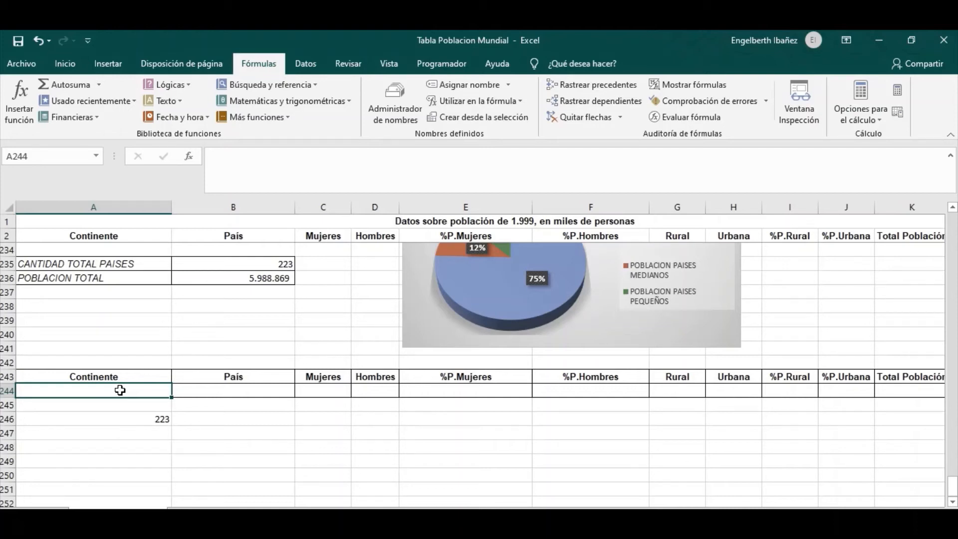
pyautogui.write('ASIS')
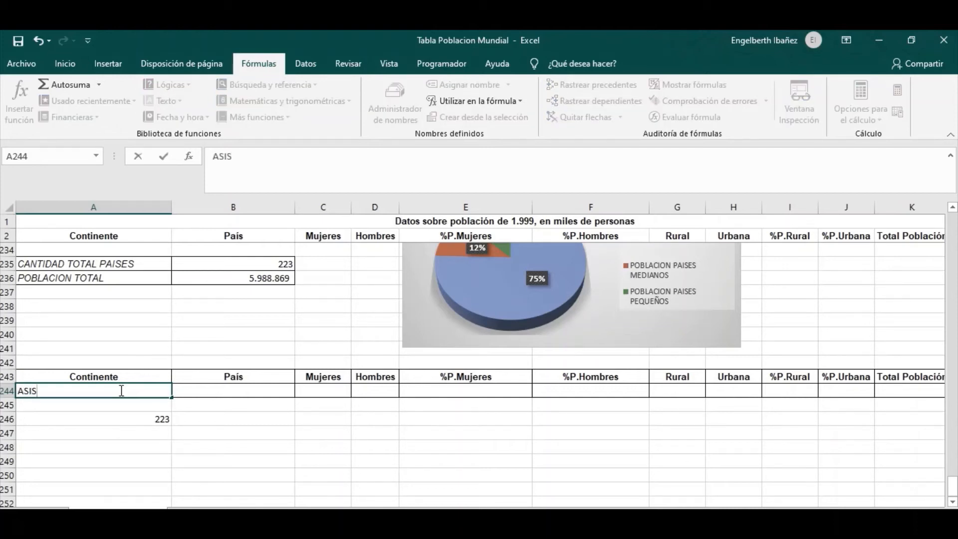
pyautogui.press('BackSpace')
pyautogui.write('A')
pyautogui.press('Return')
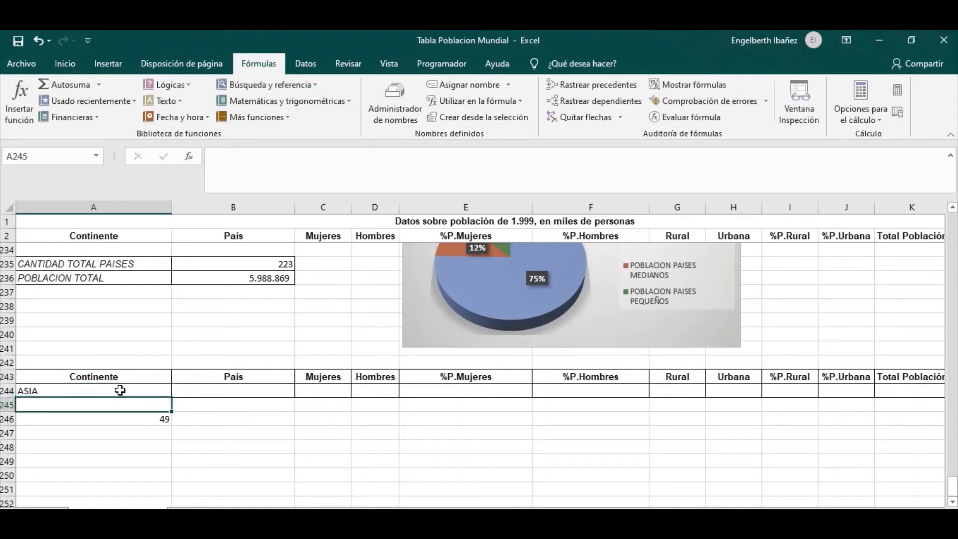
pyautogui.press('Down')
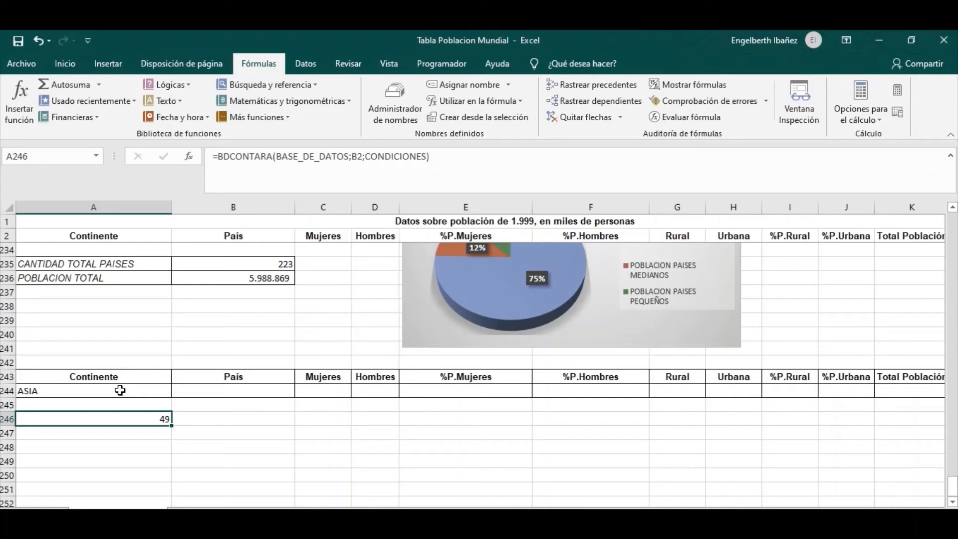
# Add the criterion >50% under %P.Rural in I244 and check the BDCONTARA cell A246.
pyautogui.click(120, 390)
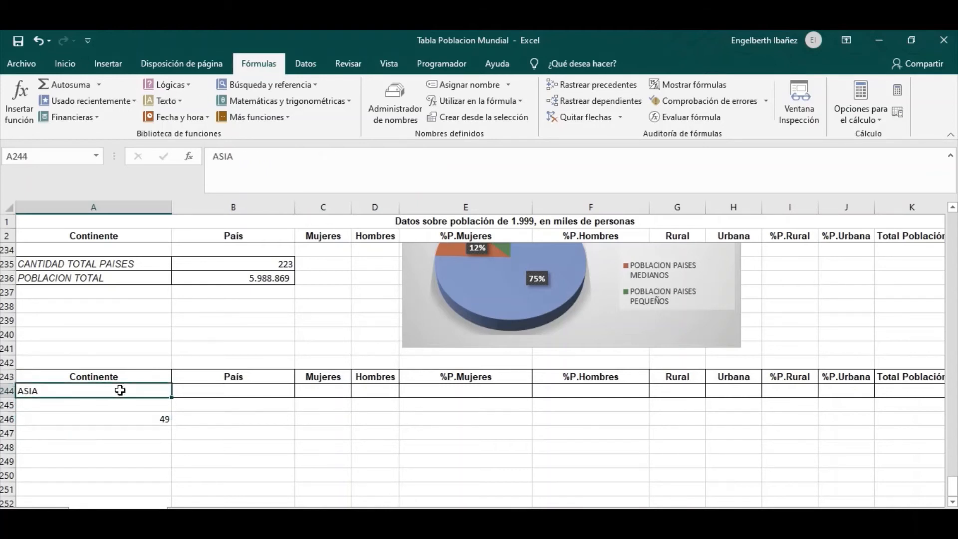
pyautogui.press('Right')
pyautogui.press('Right')
pyautogui.press('Right')
pyautogui.press('Right')
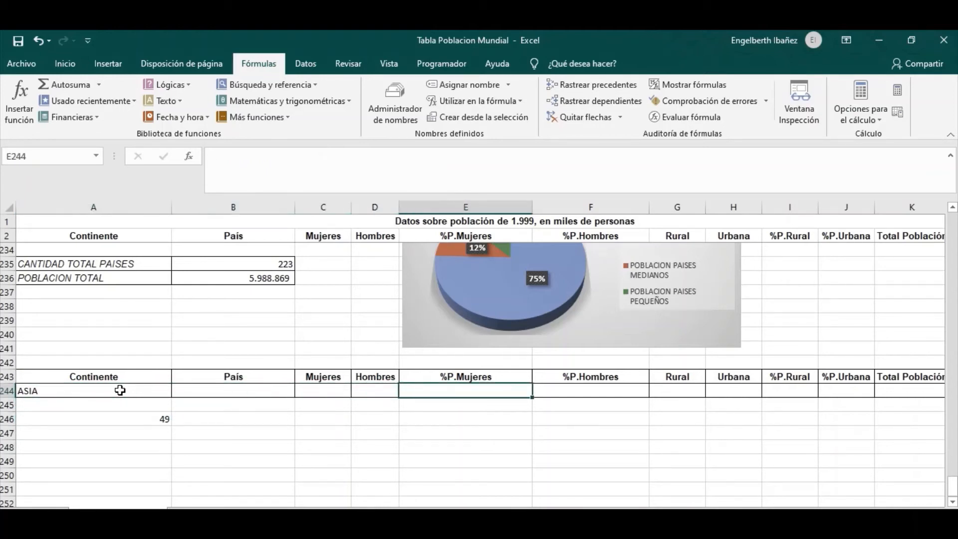
pyautogui.press('Right')
pyautogui.press('Right')
pyautogui.press('Right')
pyautogui.press('Right')
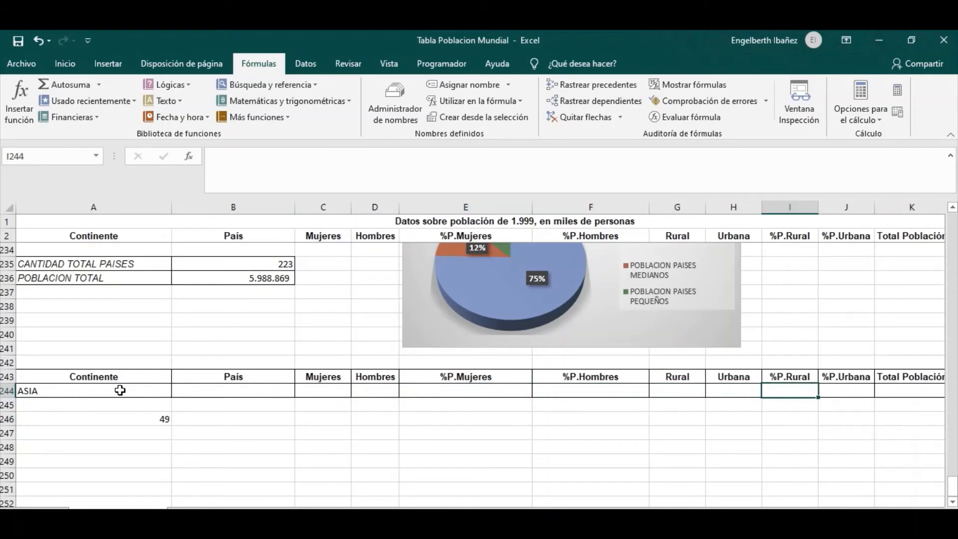
pyautogui.write('>')
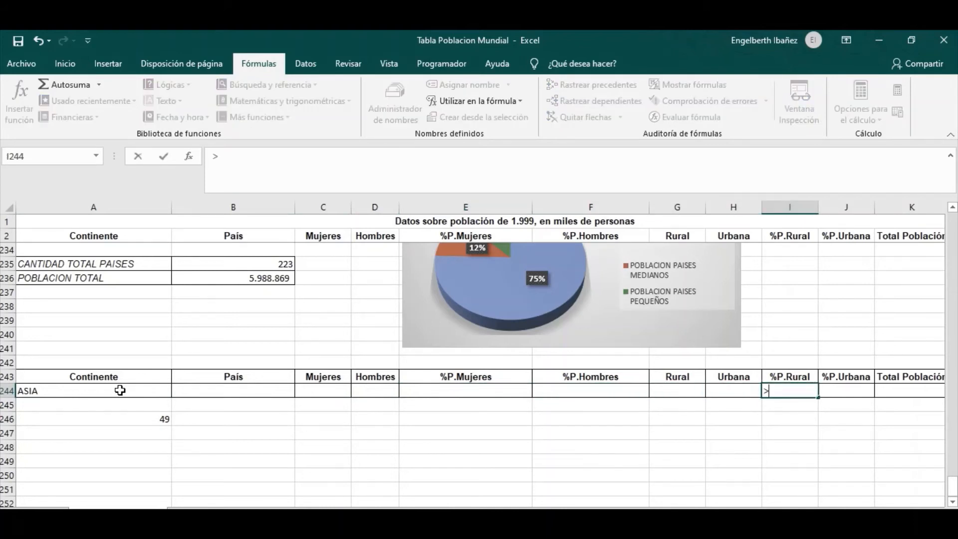
pyautogui.write('50%')
pyautogui.press('Return')
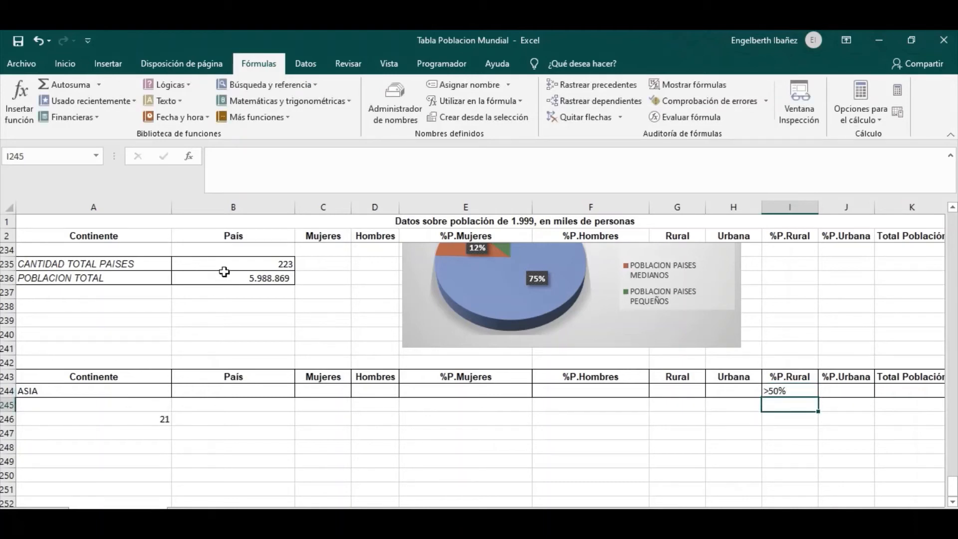
pyautogui.click(161, 419)
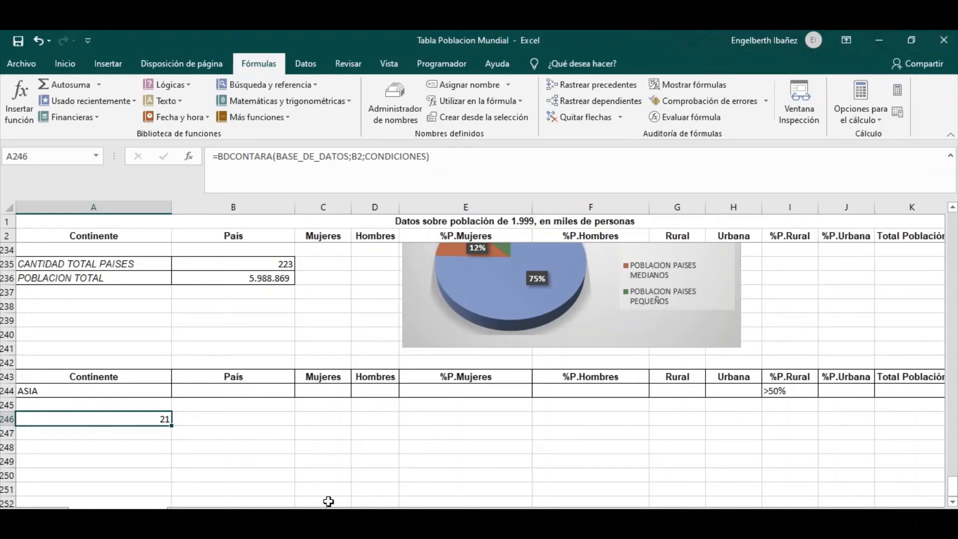
# Start a BDPROMEDIO formula in cell A247 with BASE_DE_DATOS as its database argument.
pyautogui.click(158, 435)
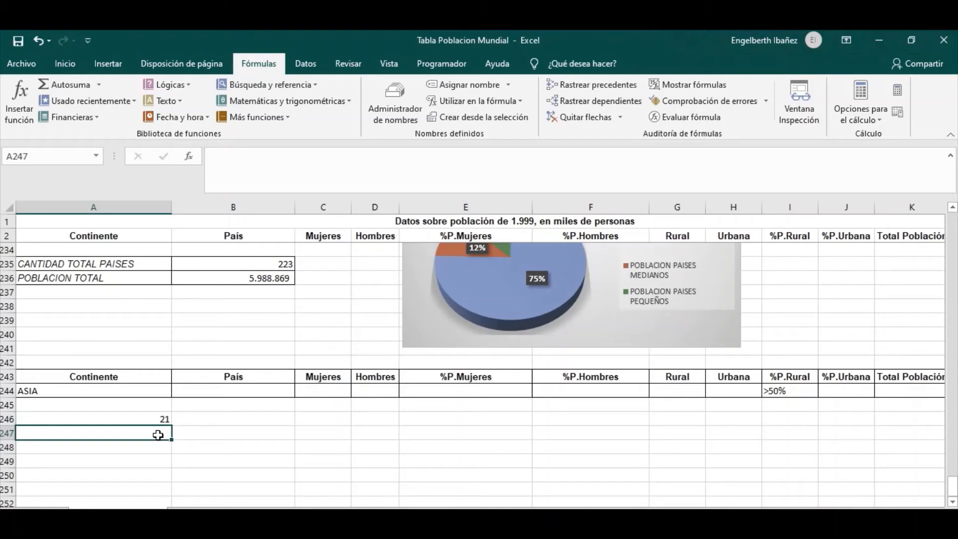
pyautogui.write('=')
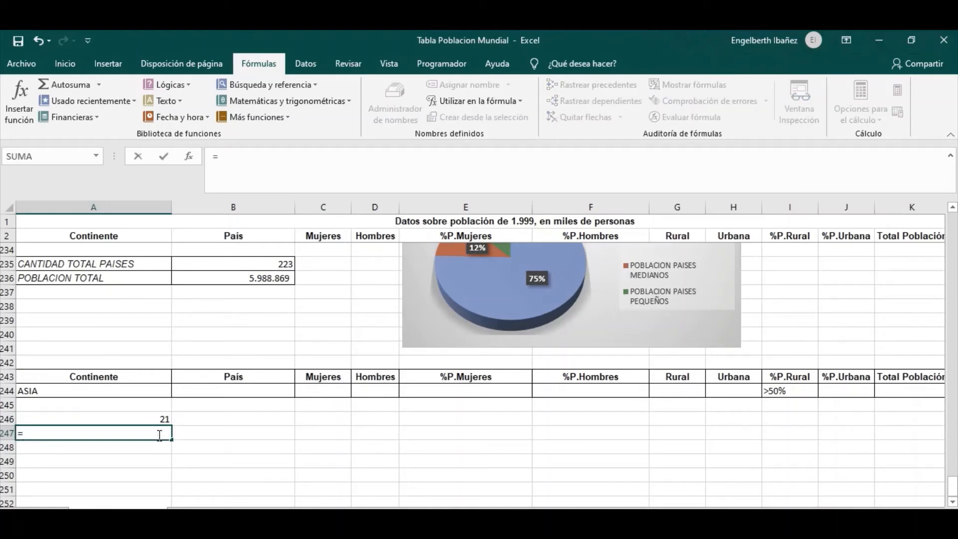
pyautogui.write('BD')
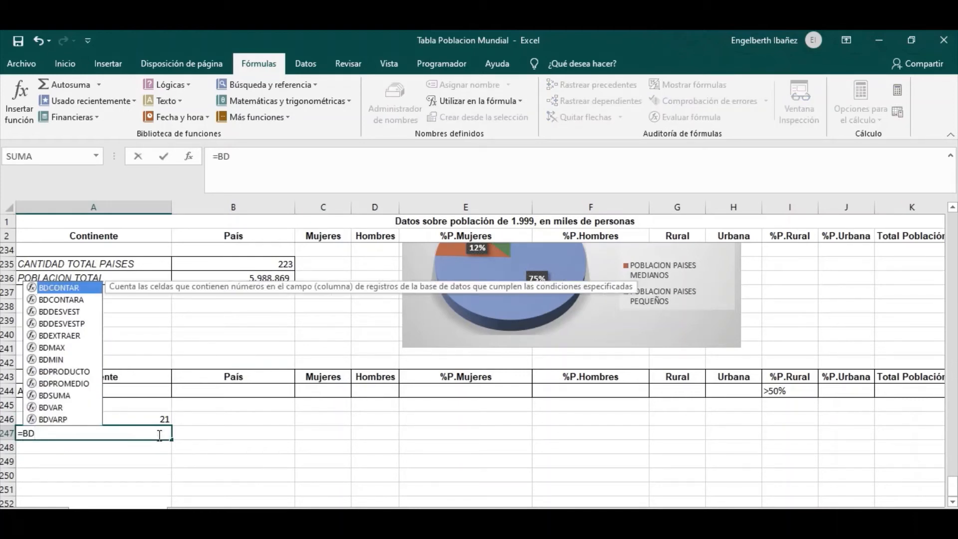
pyautogui.doubleClick(75, 384)
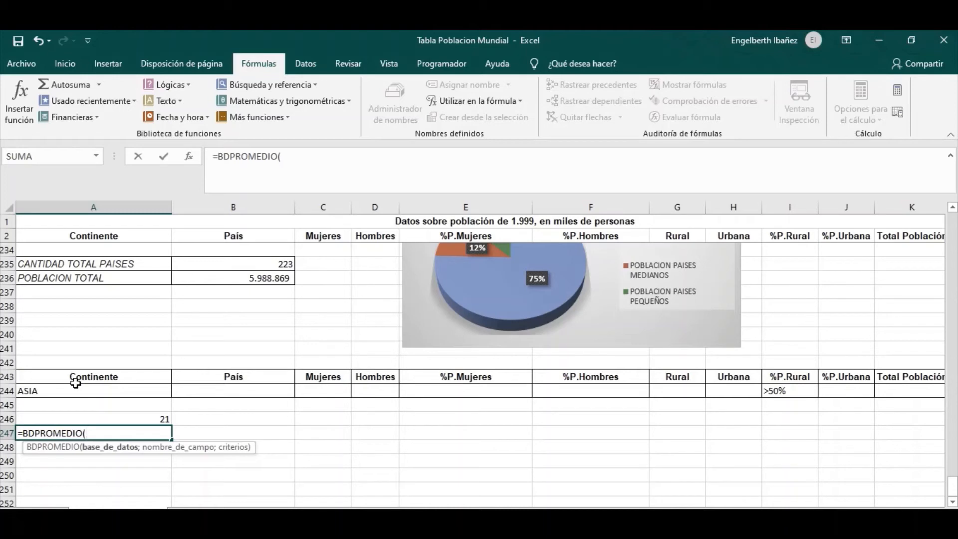
pyautogui.write('BASE')
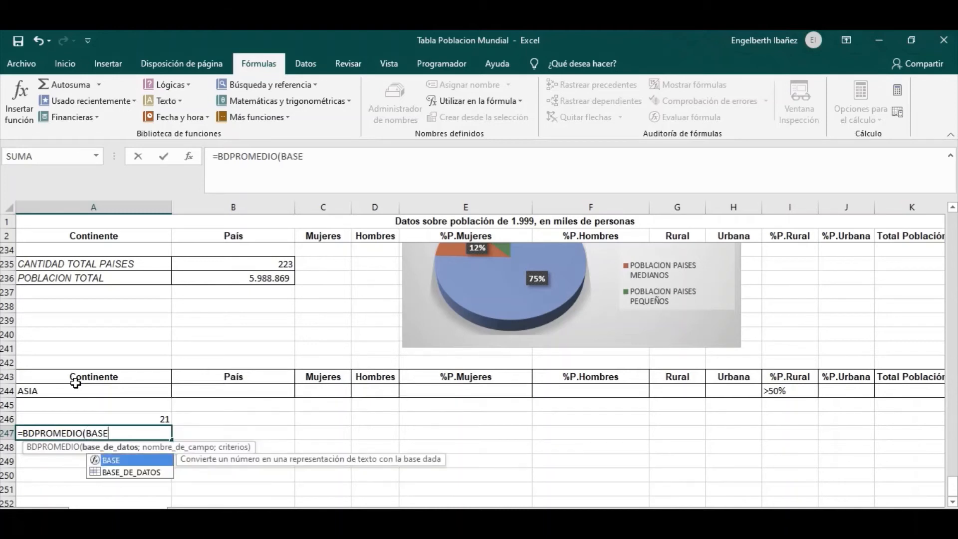
pyautogui.click(134, 473)
pyautogui.doubleClick(134, 474)
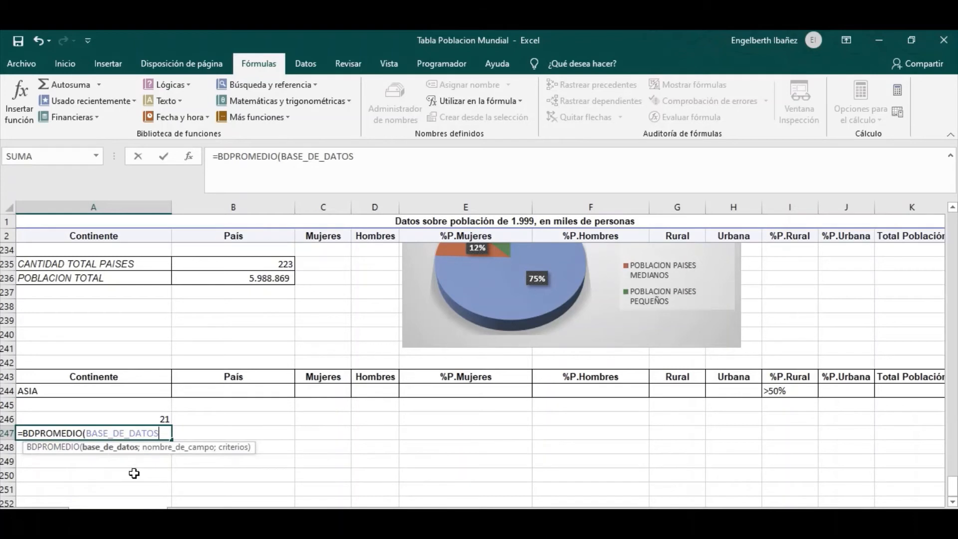
pyautogui.write(';')
# Complete the BDPROMEDIO formula with the Total Población header K2 as the field and CONDICIONES as the criteria.
pyautogui.click(940, 515)
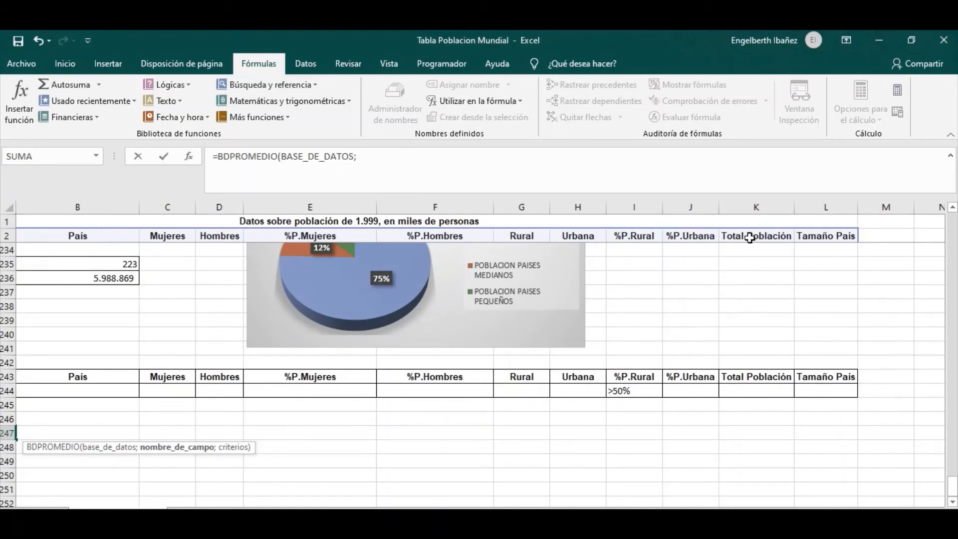
pyautogui.click(750, 237)
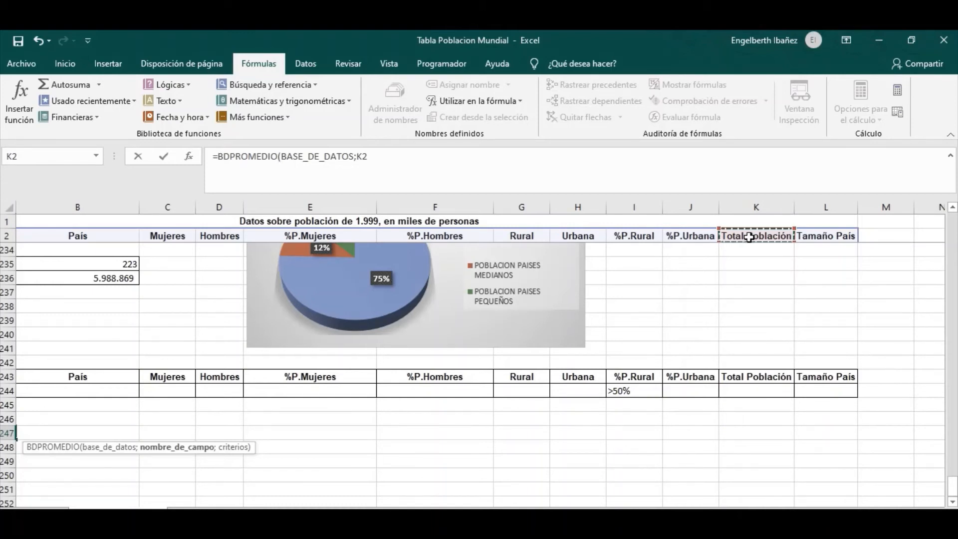
pyautogui.write(';CON')
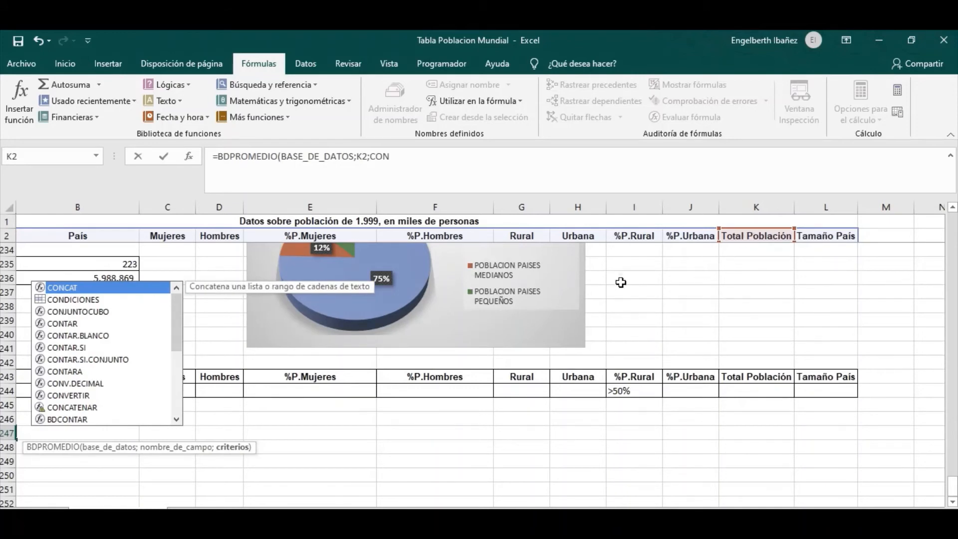
pyautogui.doubleClick(84, 299)
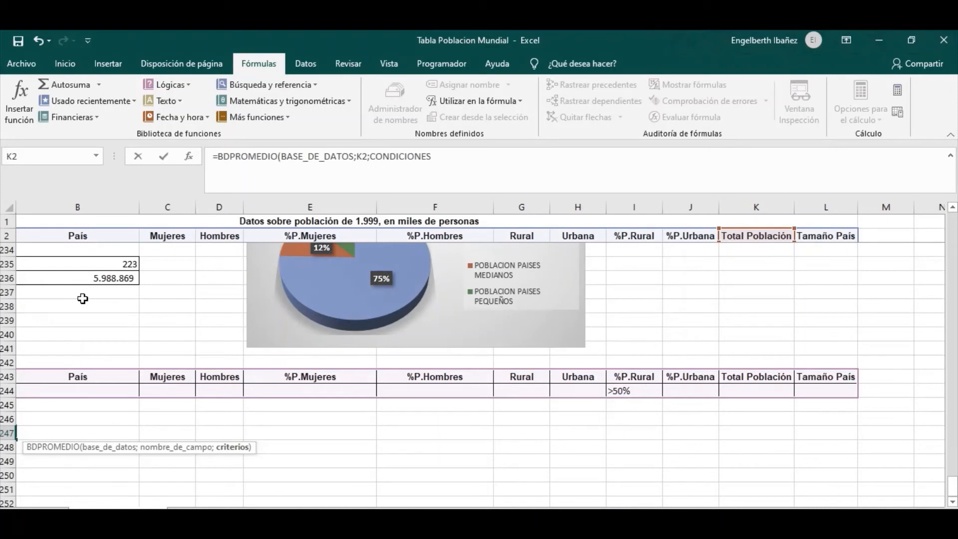
pyautogui.write(')')
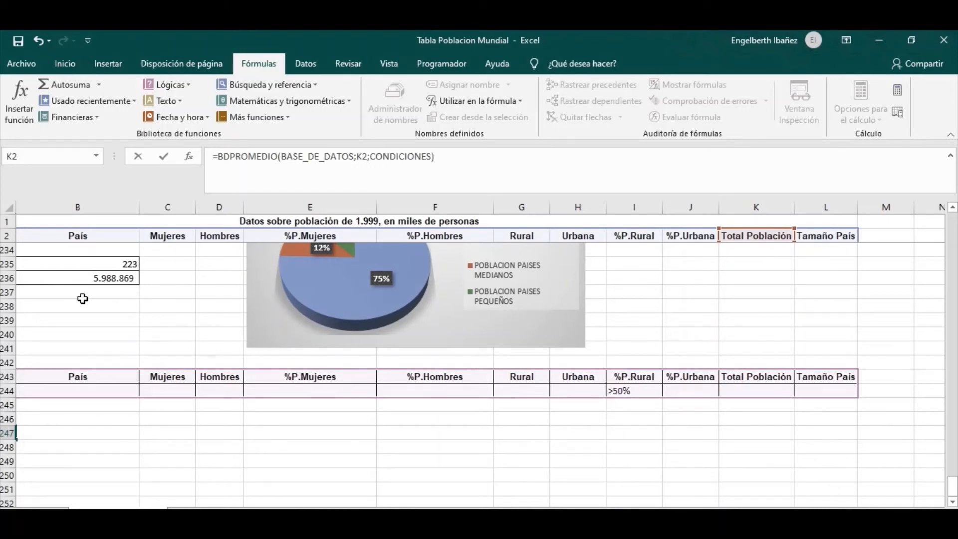
pyautogui.press('Return')
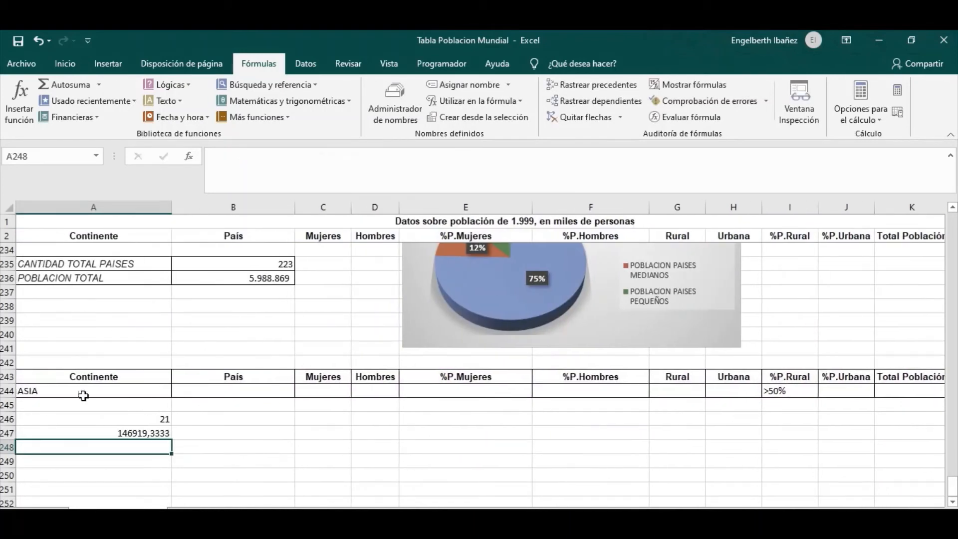
# Format the BDPROMEDIO result in A247 with a thousands separator and no decimals.
pyautogui.click(118, 435)
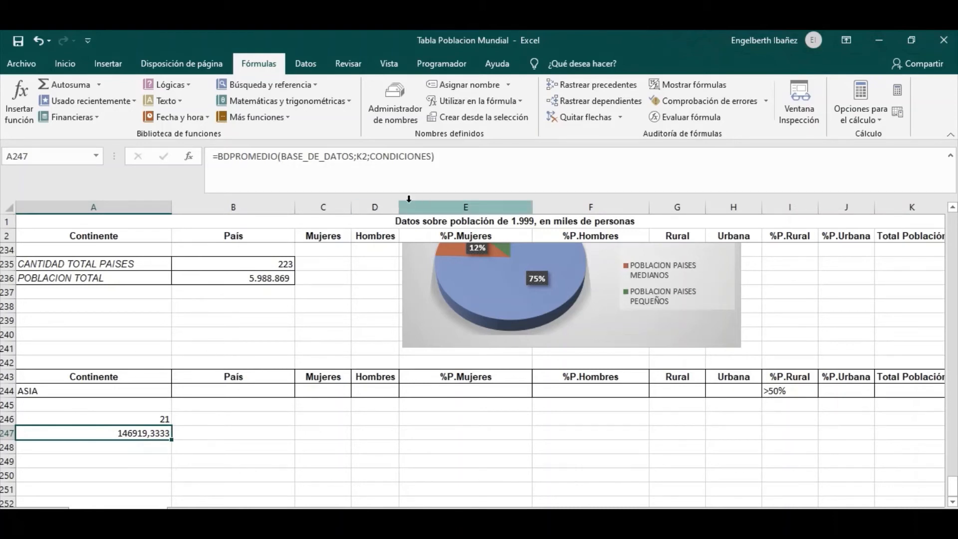
pyautogui.click(74, 70)
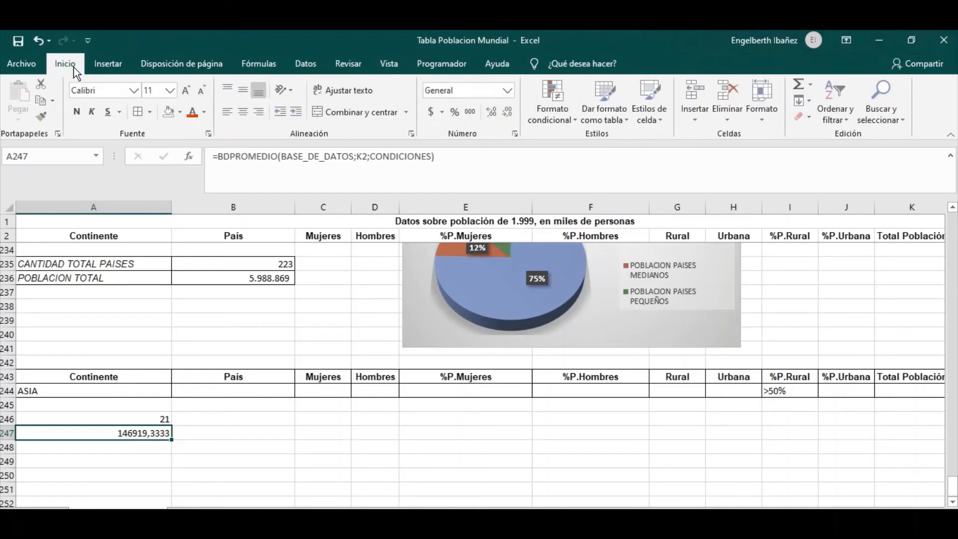
pyautogui.click(467, 113)
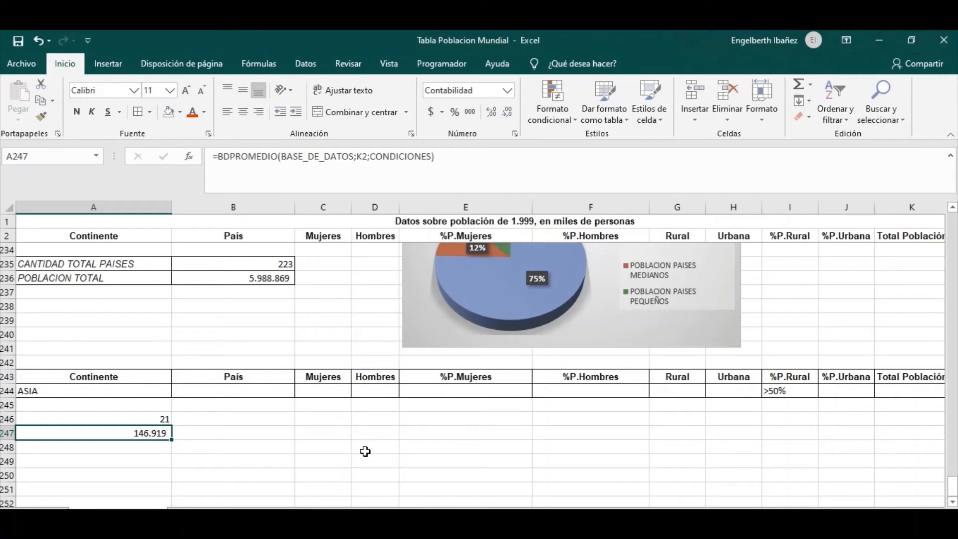
# Start a BDSUMA formula in cell A248 with BASE_DE_DATOS as its database argument.
pyautogui.press('Down')
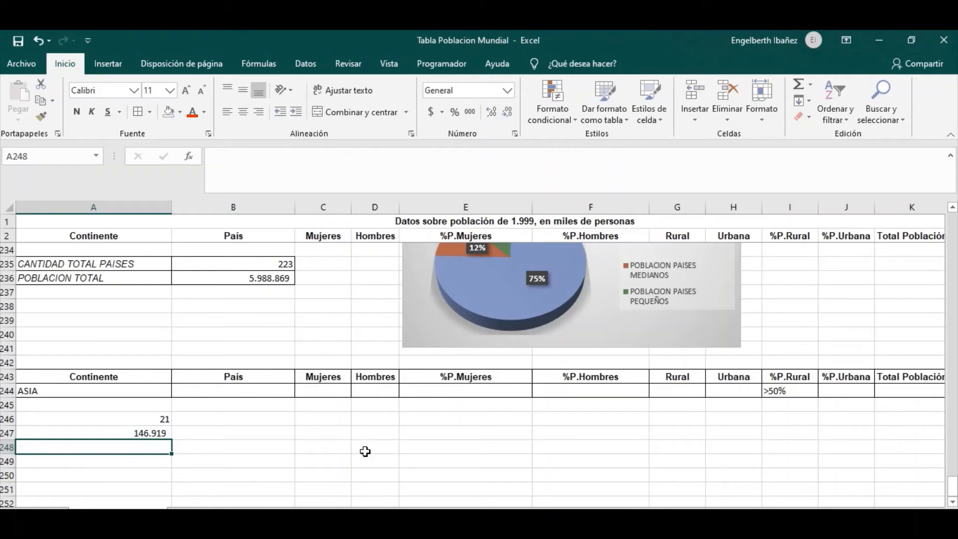
pyautogui.write('=')
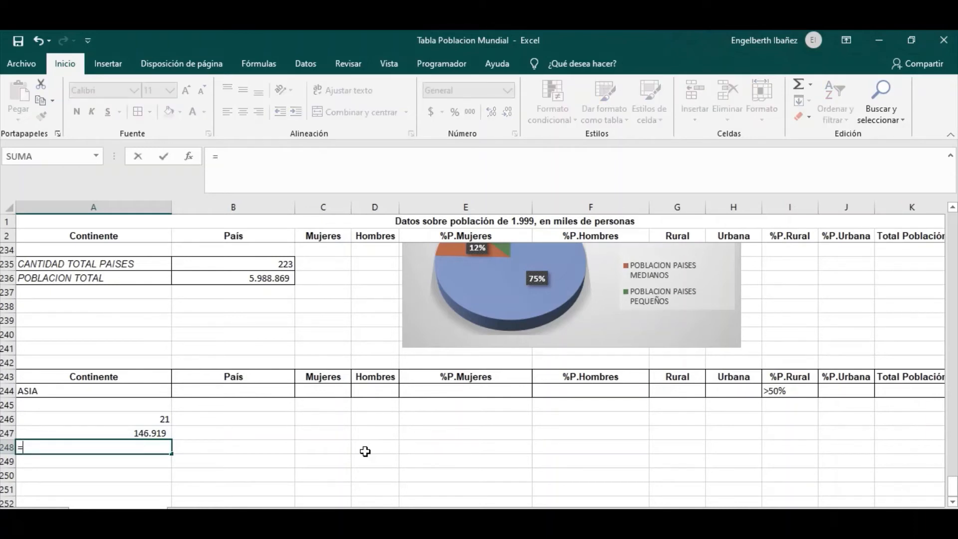
pyautogui.write('BDSUMA')
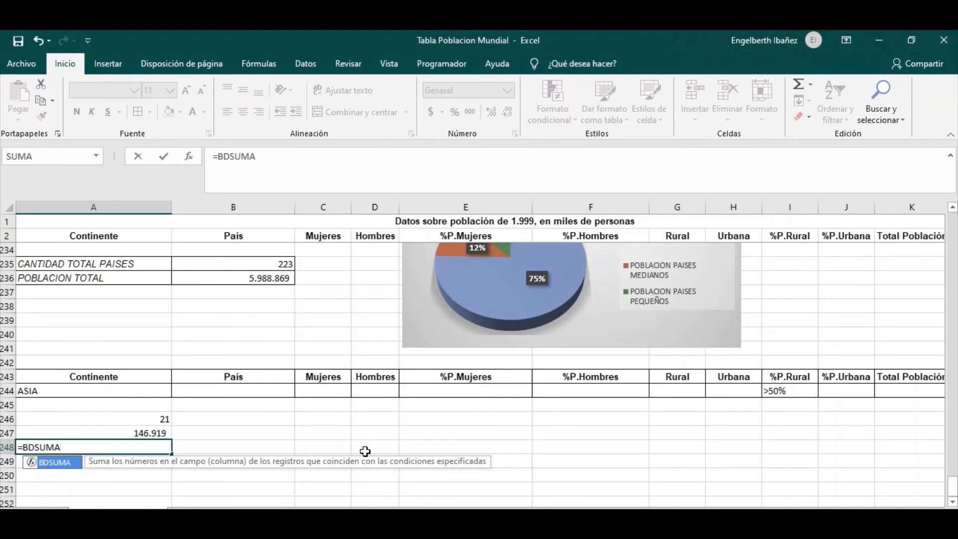
pyautogui.write('(')
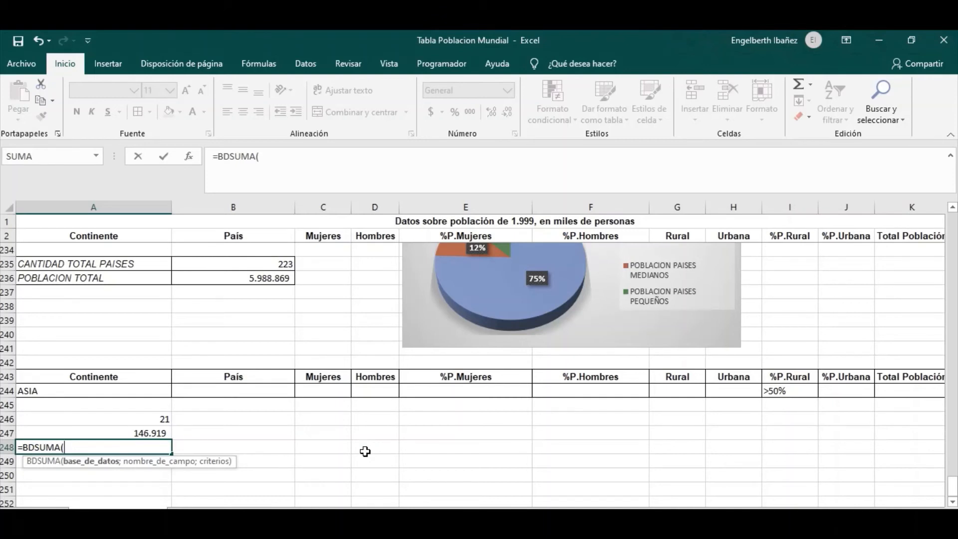
pyautogui.write('BASE')
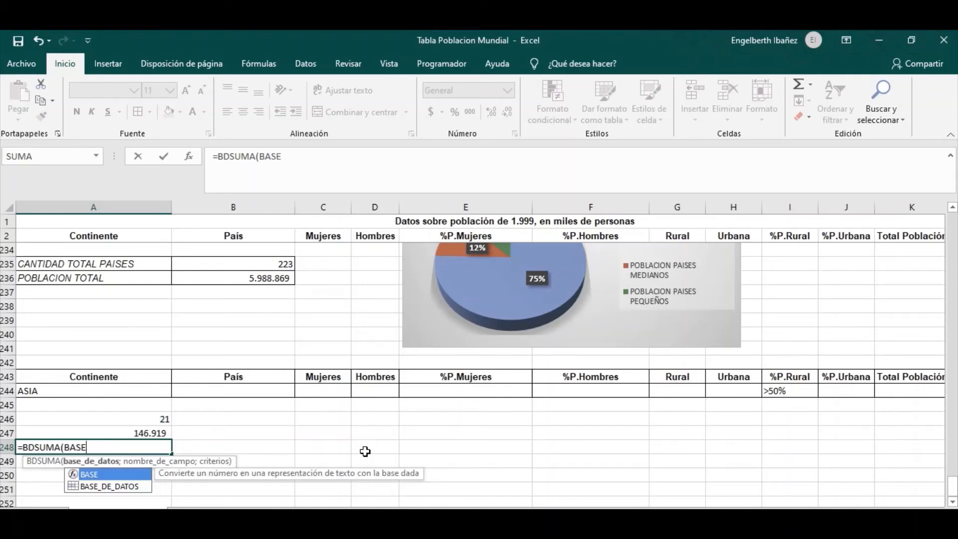
pyautogui.click(134, 486)
pyautogui.doubleClick(134, 487)
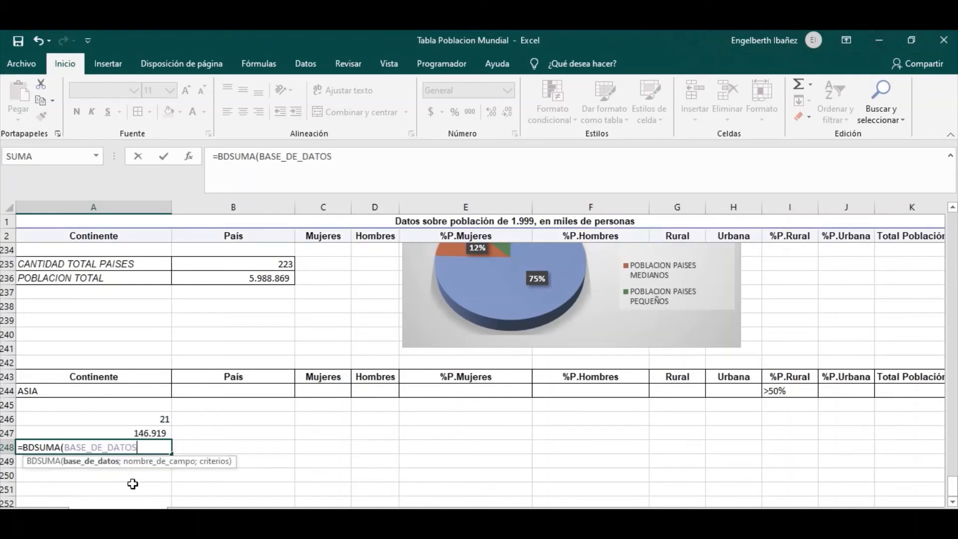
pyautogui.write(';')
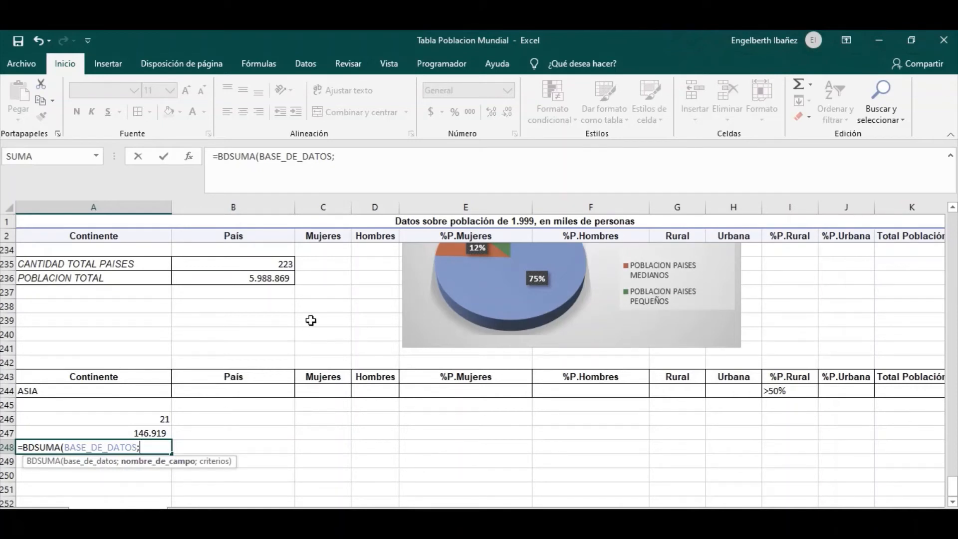
# Complete the BDSUMA formula with the Mujeres header C2 and CONDICIONES, and format its result with a thousands separator and no decimals.
pyautogui.click(320, 235)
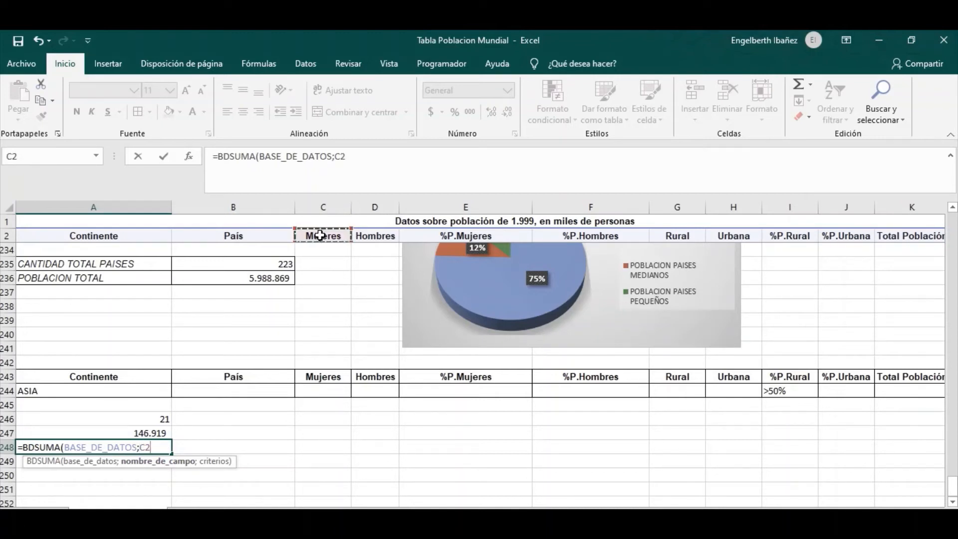
pyautogui.write(';CONDI')
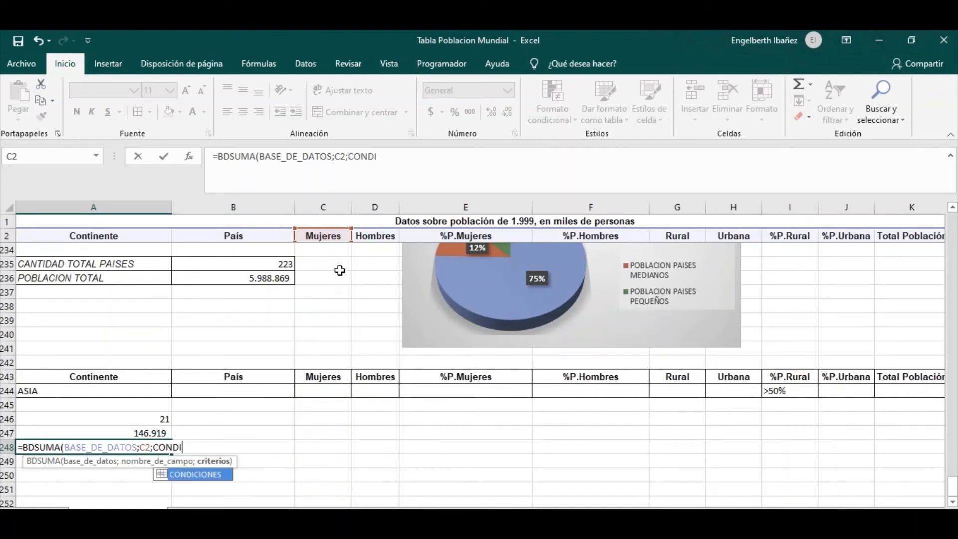
pyautogui.doubleClick(183, 474)
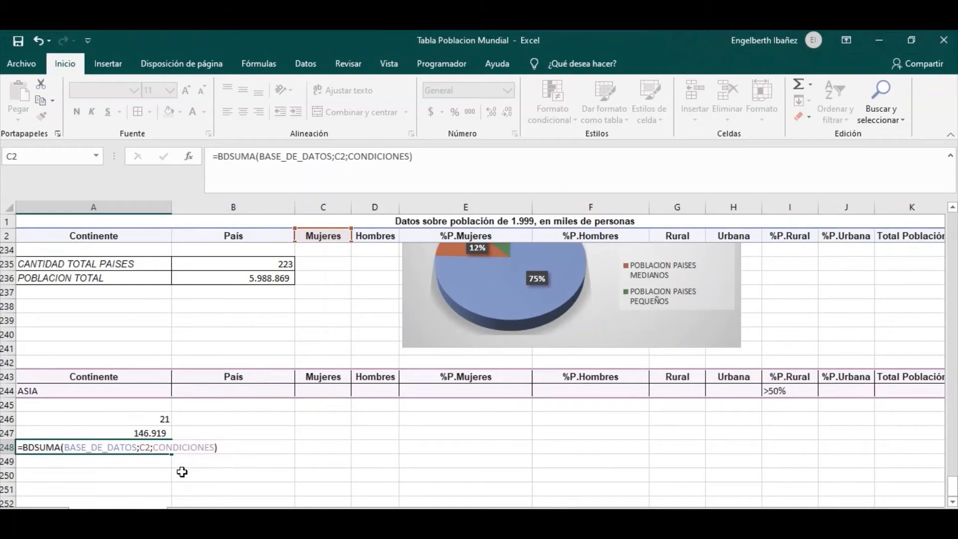
pyautogui.press('Return')
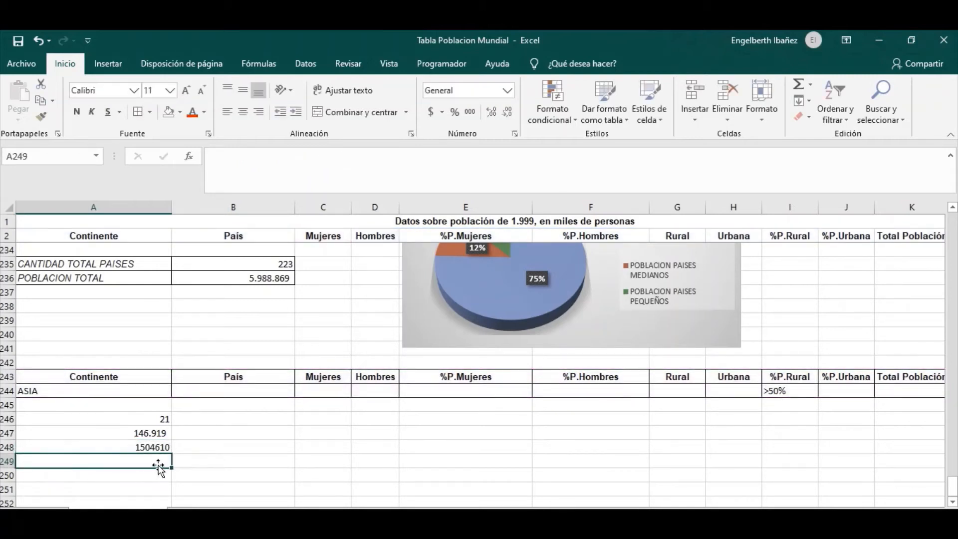
pyautogui.click(166, 448)
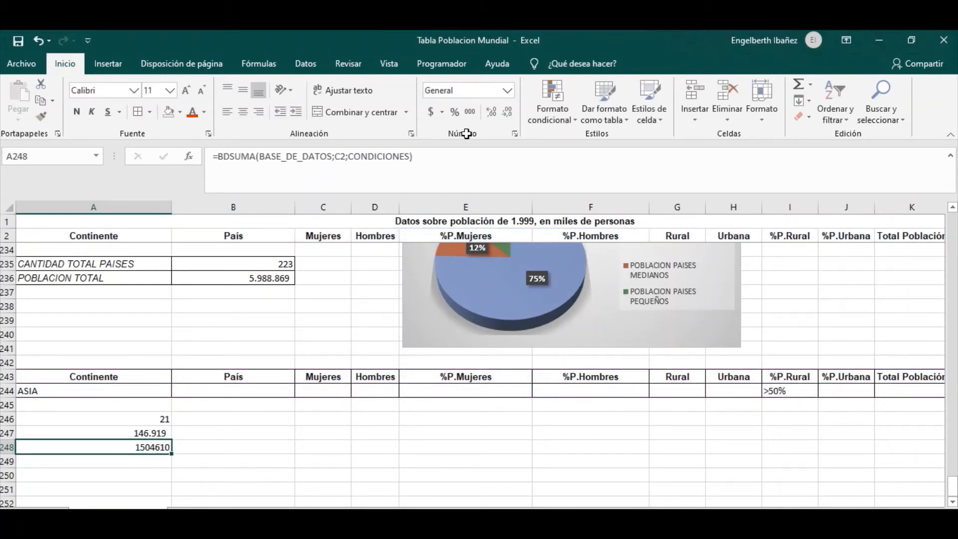
pyautogui.click(470, 113)
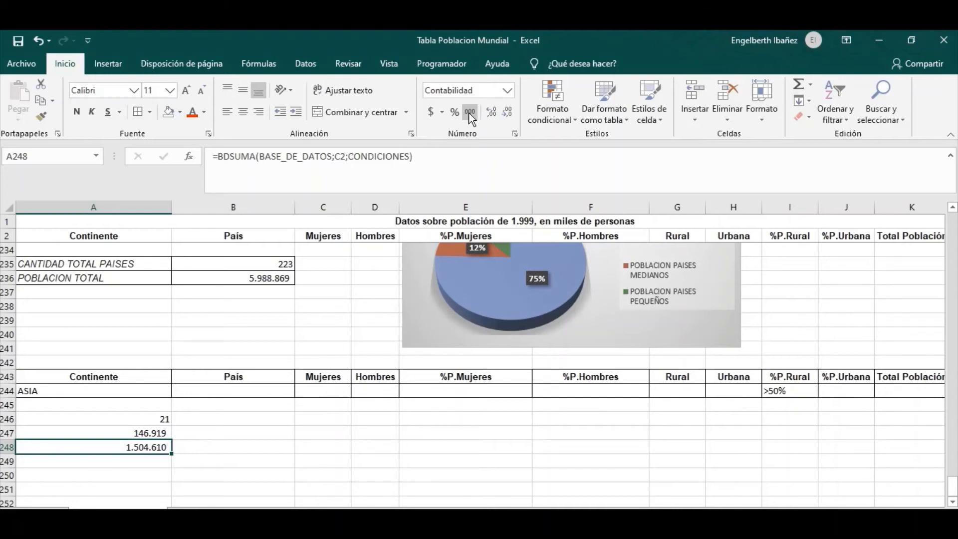
# Start a BDMAX formula in cell A249 with BASE_DE_DATOS as its database argument.
pyautogui.press('Return')
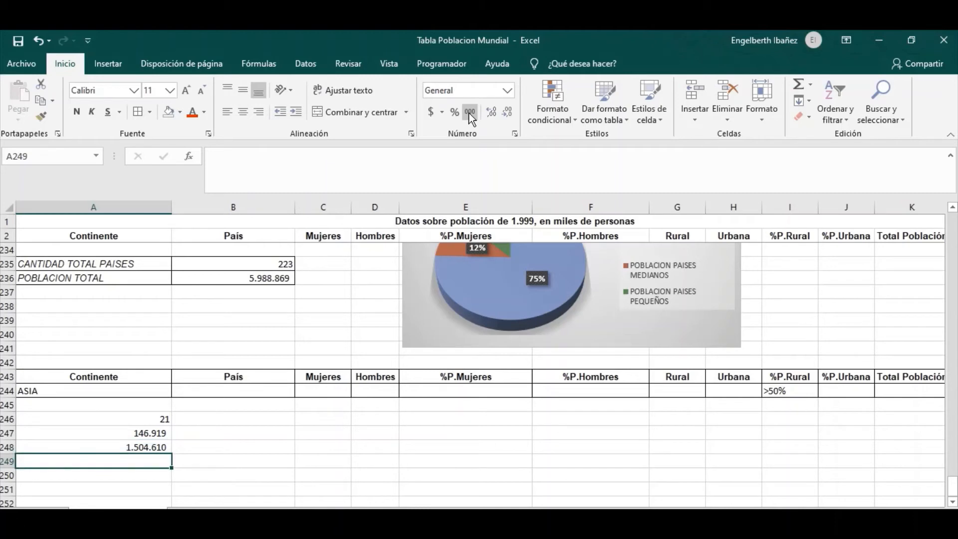
pyautogui.write('=')
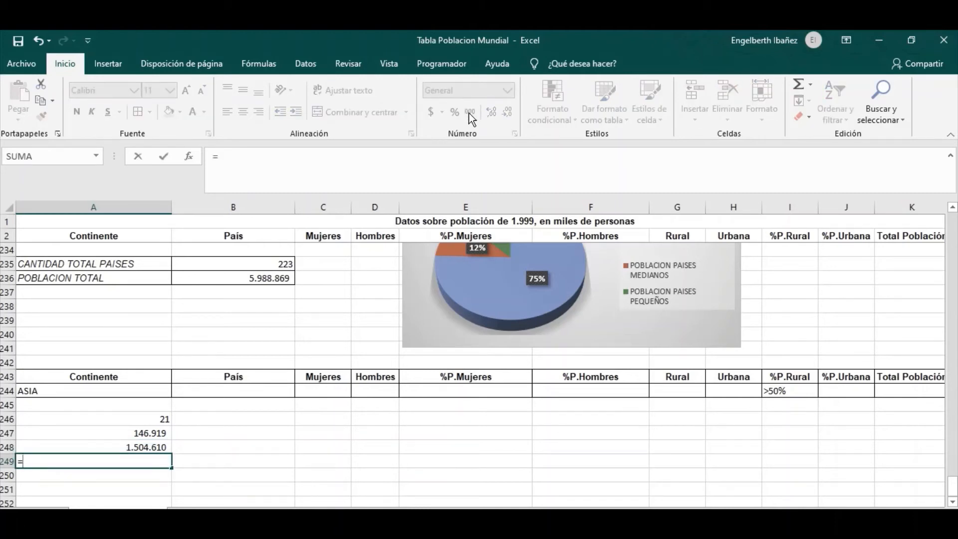
pyautogui.write('BD')
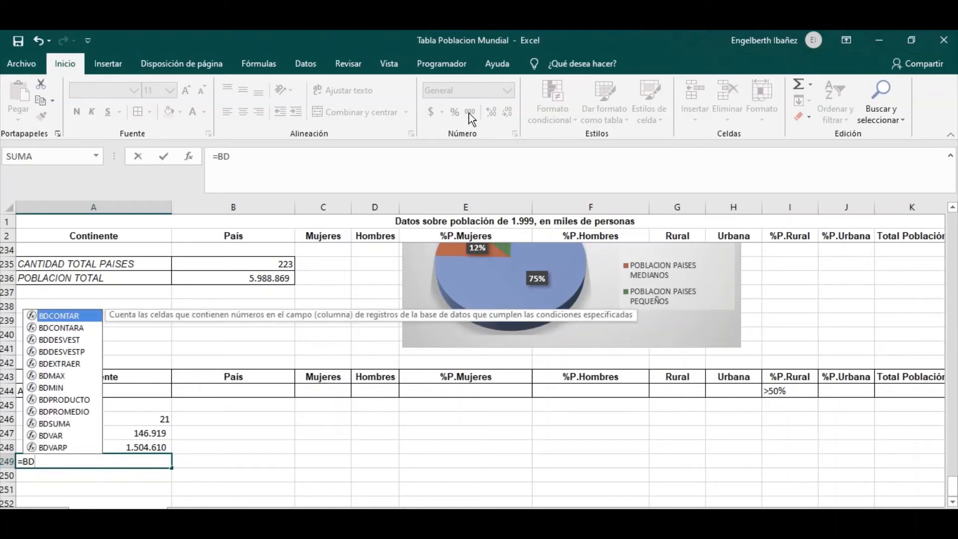
pyautogui.write('MAX')
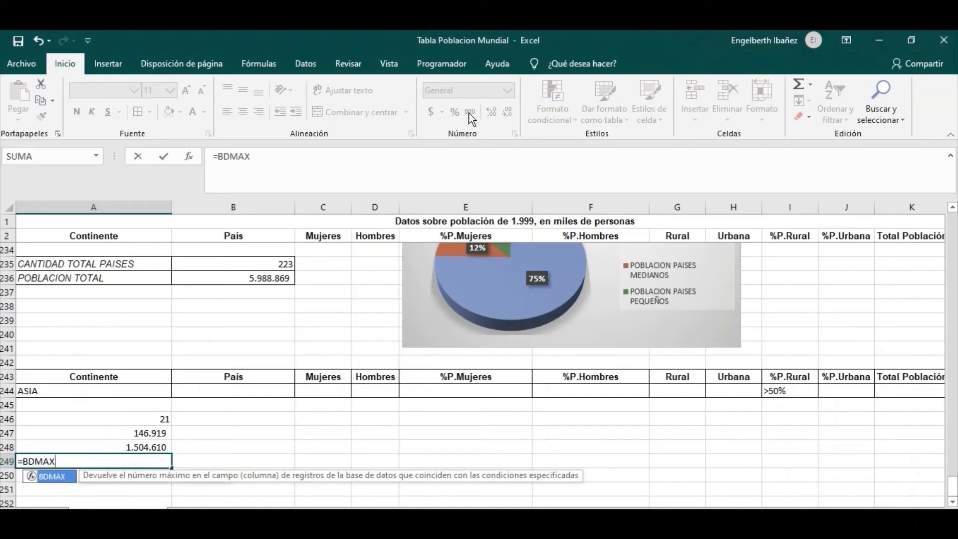
pyautogui.write('(')
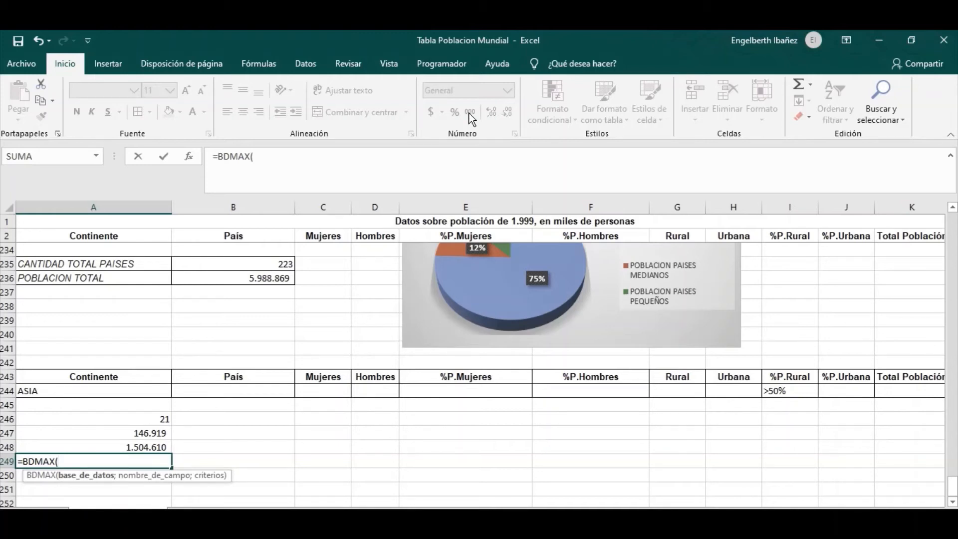
pyautogui.write('BASE')
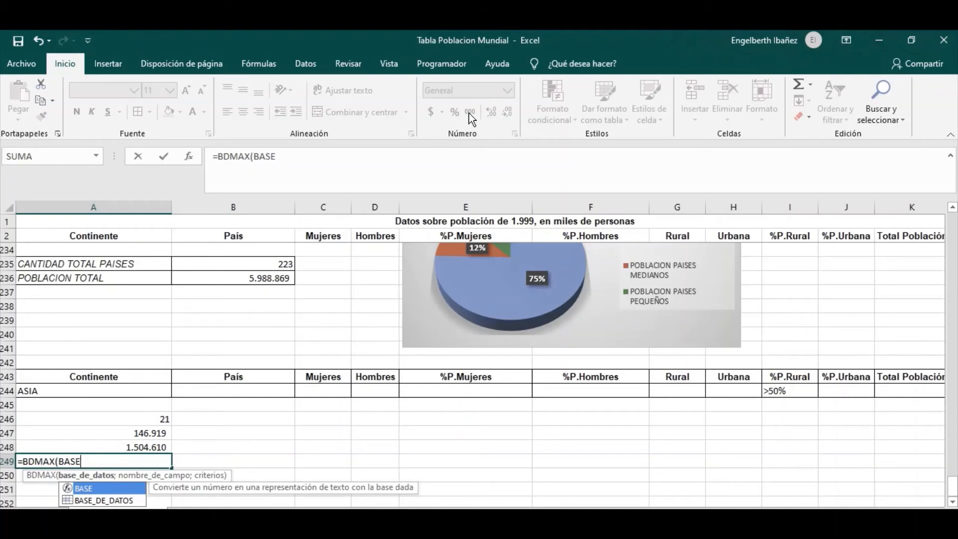
pyautogui.doubleClick(117, 498)
pyautogui.write(';')
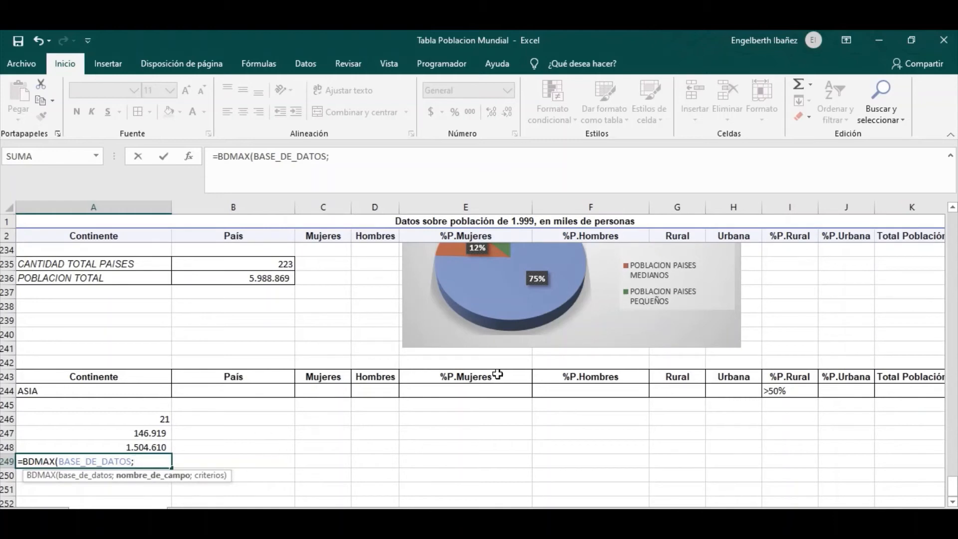
# Complete the BDMAX formula with the Rural header G2 and CONDICIONES, and format its result with a thousands separator and no decimals.
pyautogui.click(677, 235)
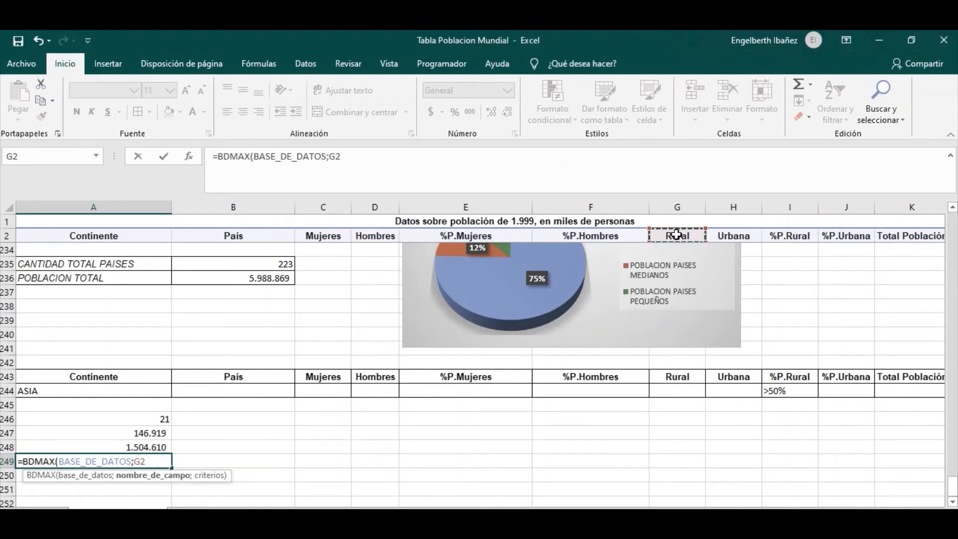
pyautogui.write(';')
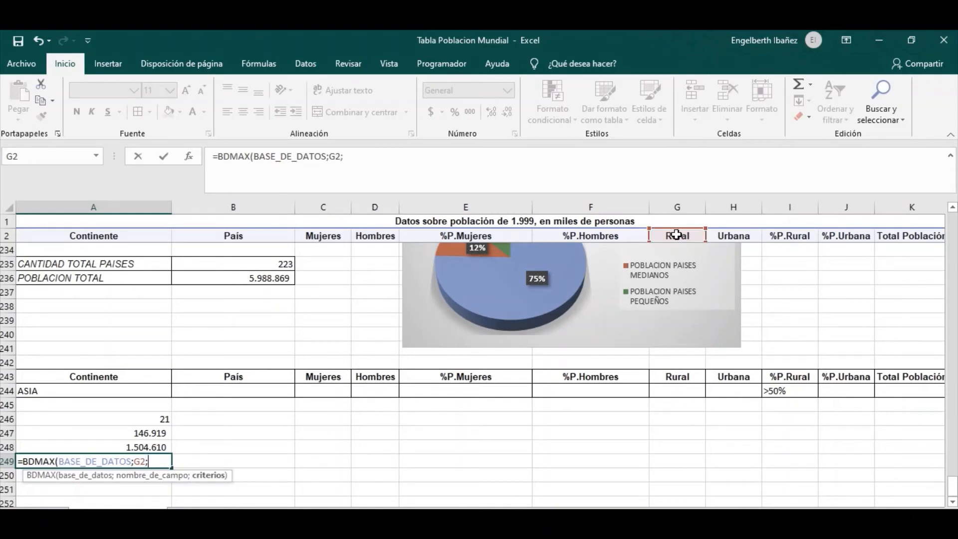
pyautogui.write('CONDICIONES')
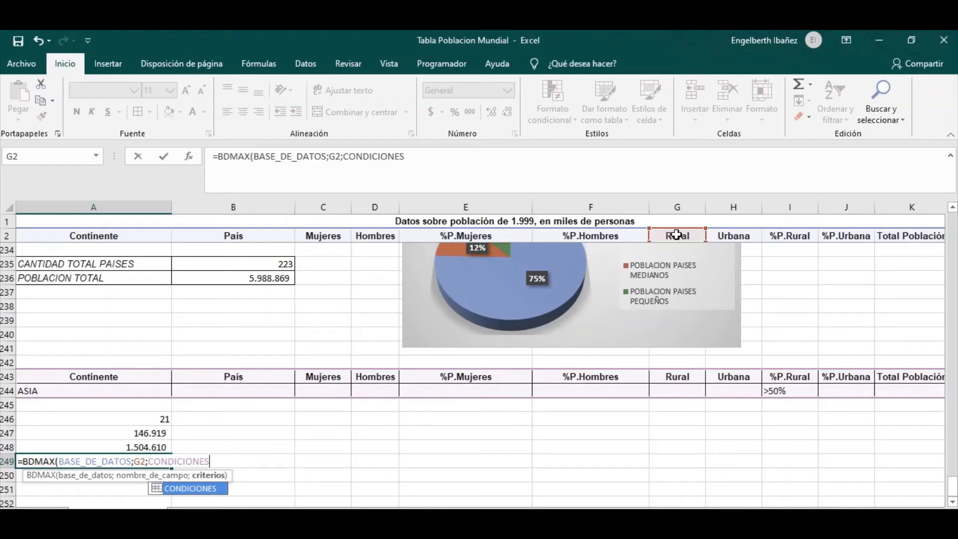
pyautogui.write(')')
pyautogui.press('Return')
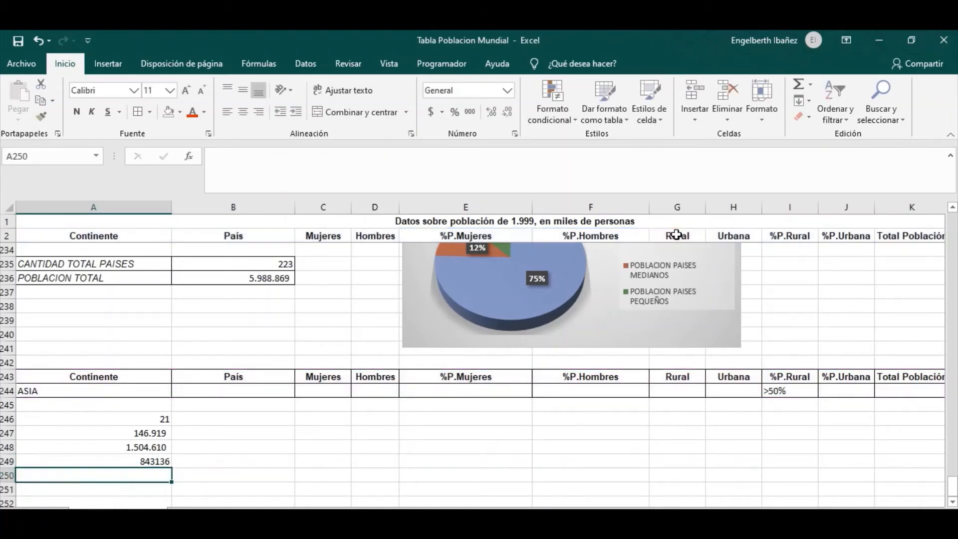
pyautogui.click(159, 462)
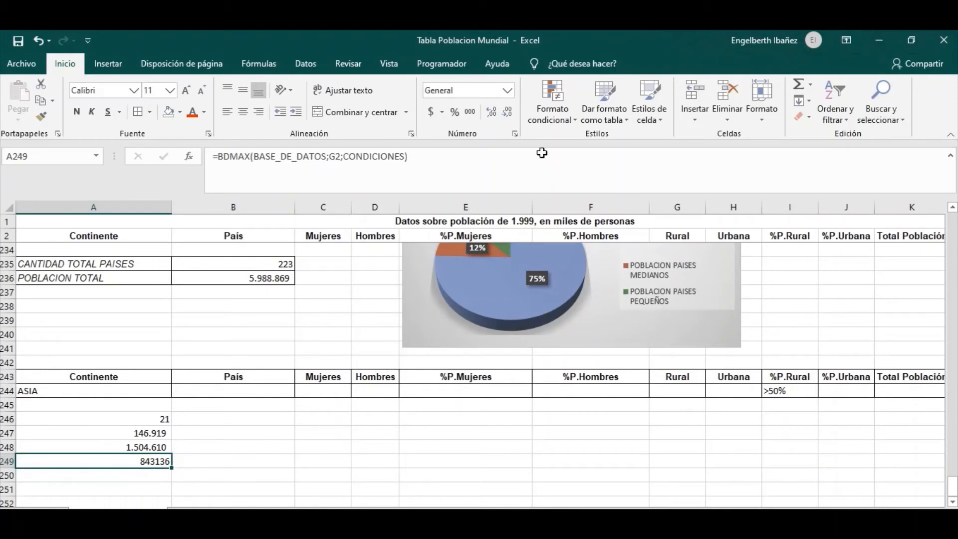
pyautogui.click(472, 112)
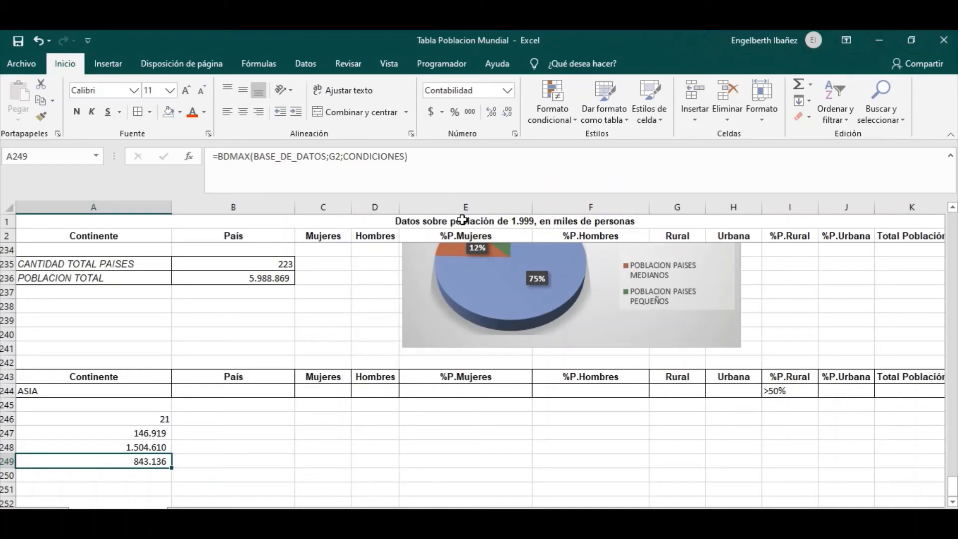
# Start a BDMIN formula in cell A250 with BASE_DE_DATOS as its database argument.
pyautogui.press('Down')
pyautogui.write('=')
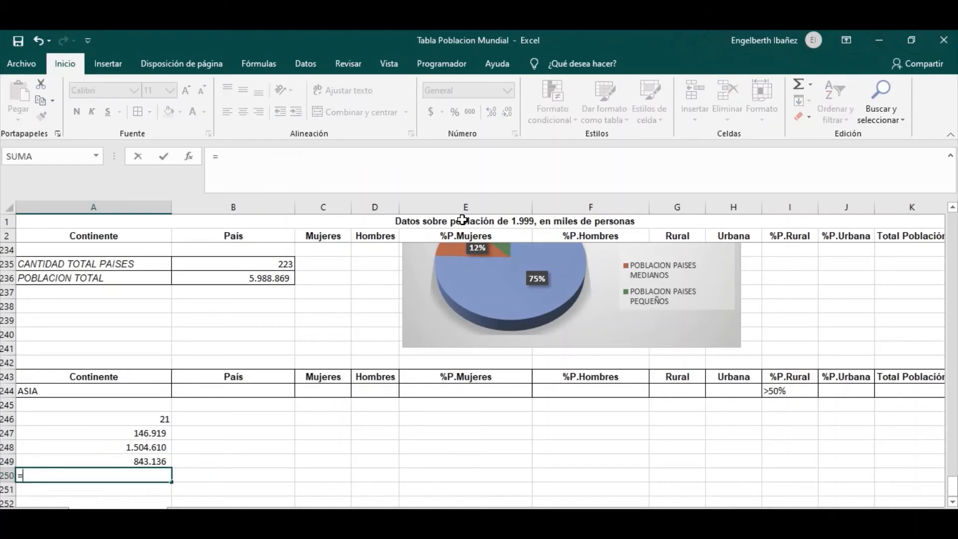
pyautogui.write('BDMIN')
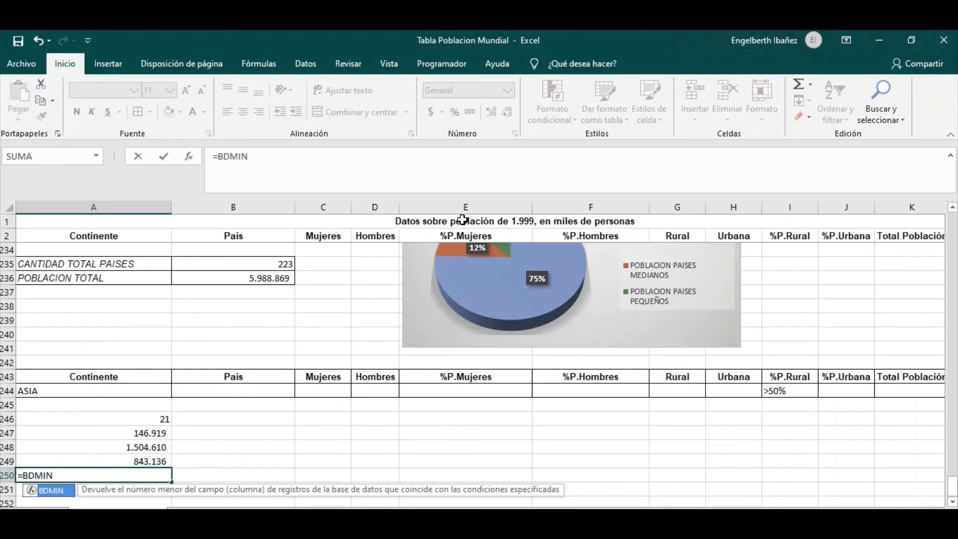
pyautogui.write('(')
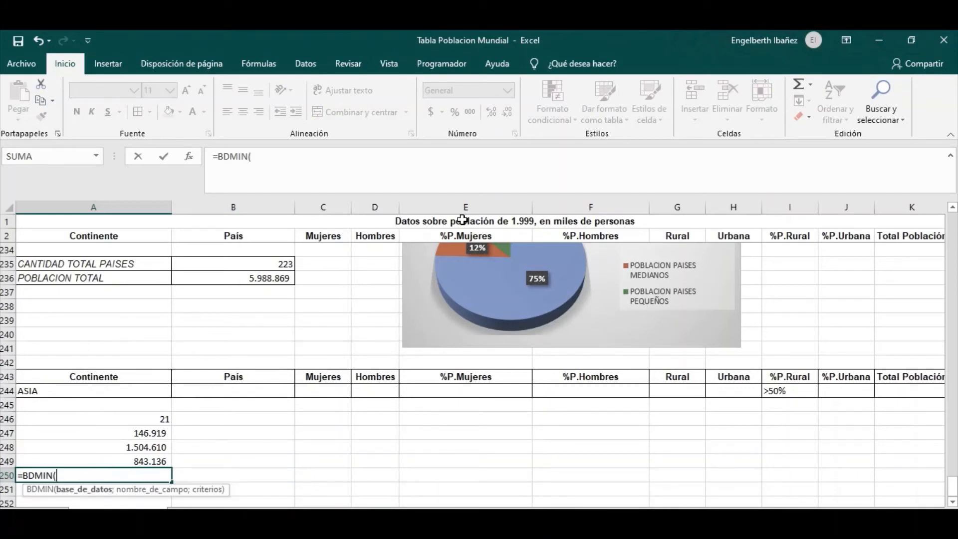
pyautogui.write('BASE')
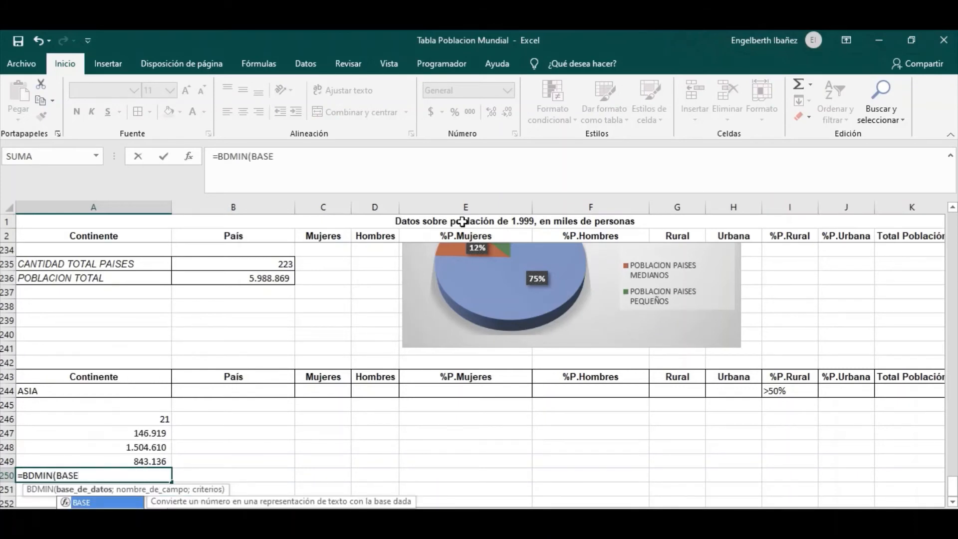
pyautogui.press('Down')
pyautogui.press('Tab')
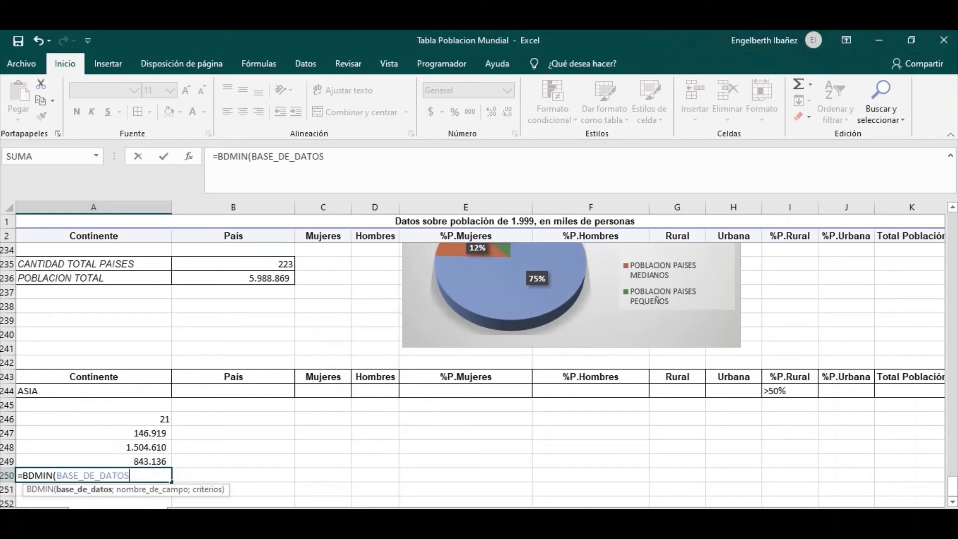
pyautogui.write(';')
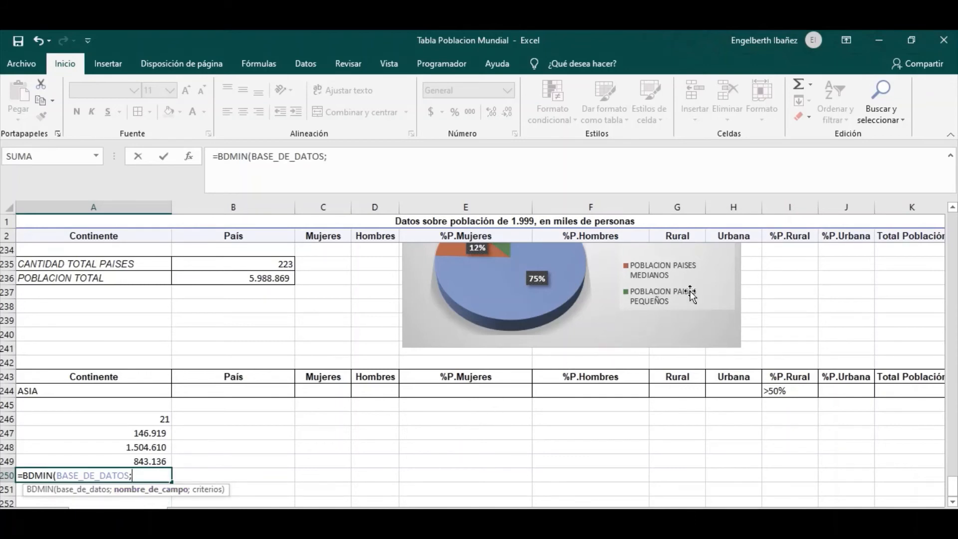
# Complete the BDMIN formula with the Urbana header H2 as the field and CONDICIONES as the criteria.
pyautogui.click(735, 237)
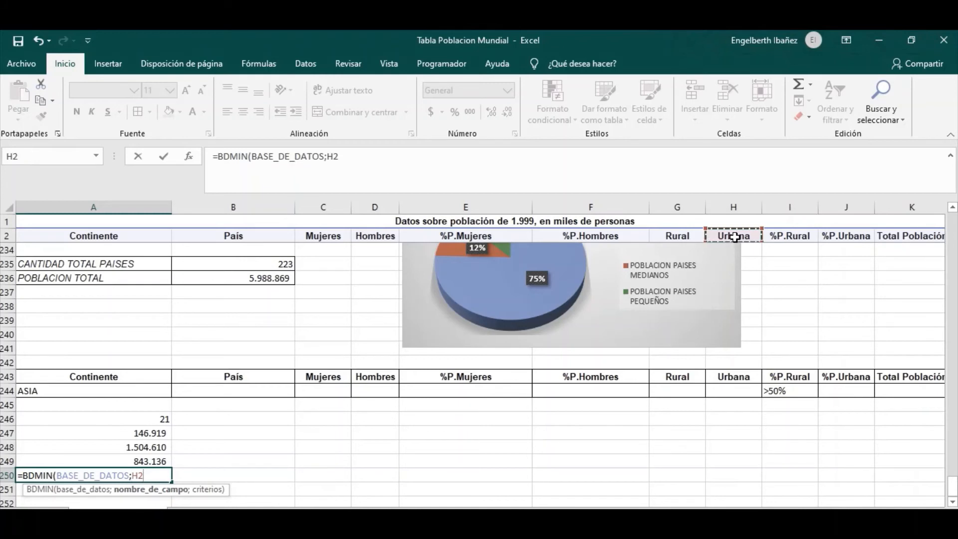
pyautogui.write(';CONSI')
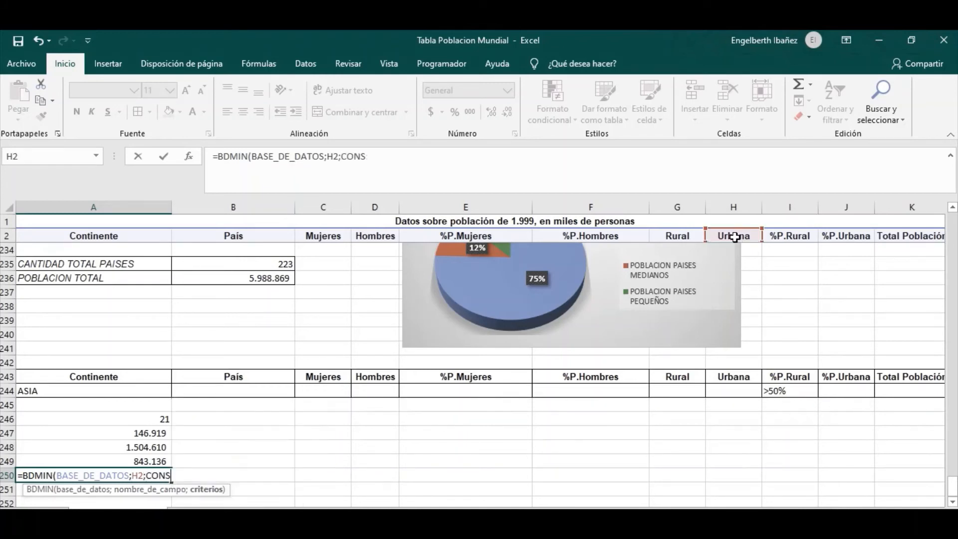
pyautogui.press('BackSpace')
pyautogui.press('BackSpace')
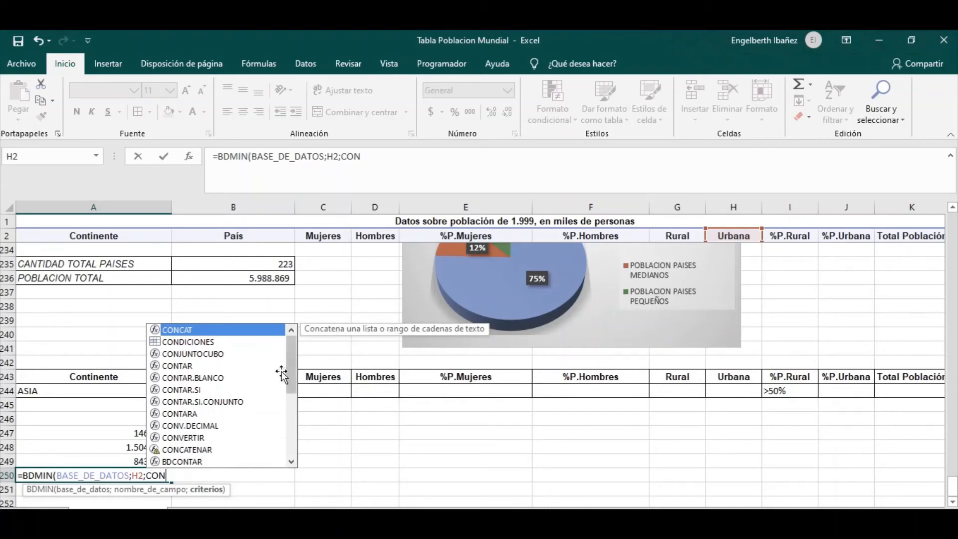
pyautogui.doubleClick(202, 342)
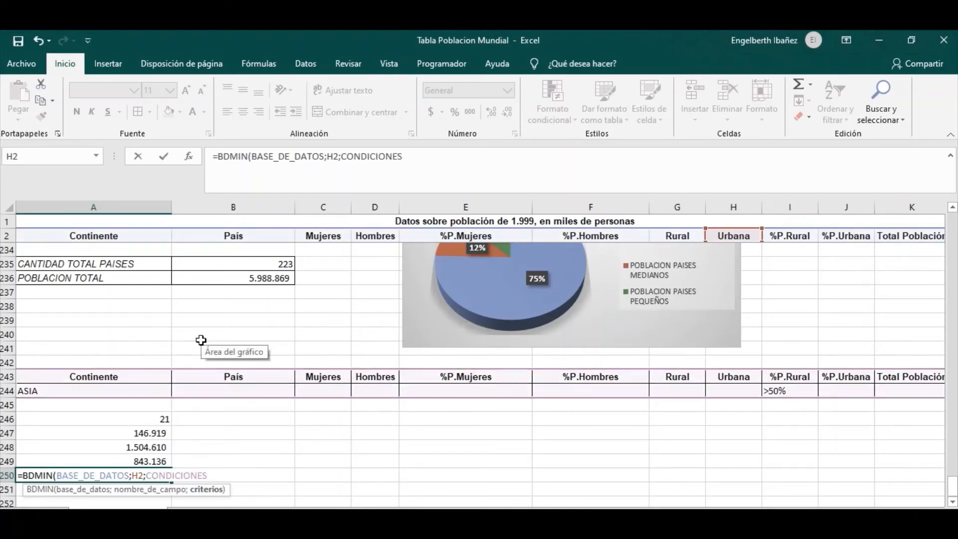
pyautogui.write(')')
pyautogui.press('Return')
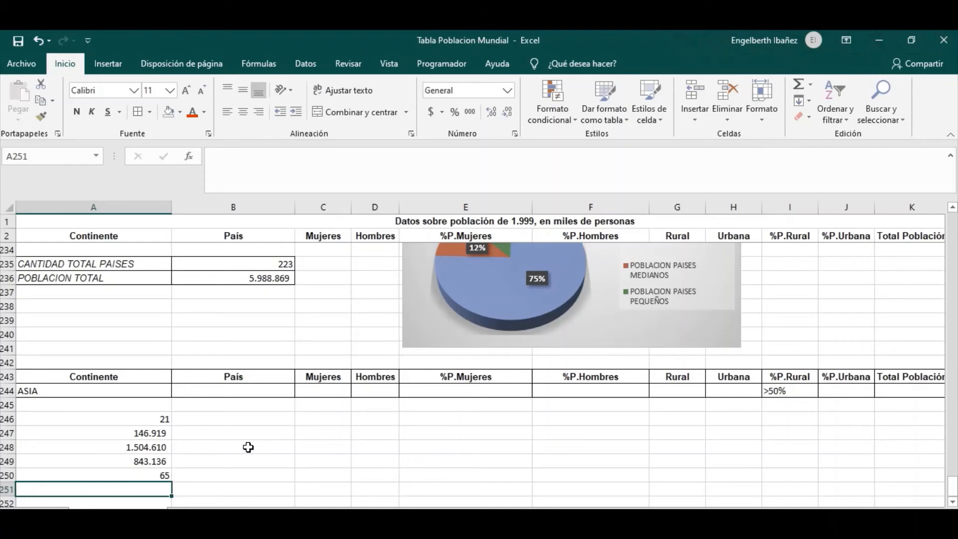
# Start a BDEXTRAER formula in cell A251 with BASE_DE_DATOS as its database argument.
pyautogui.write('=')
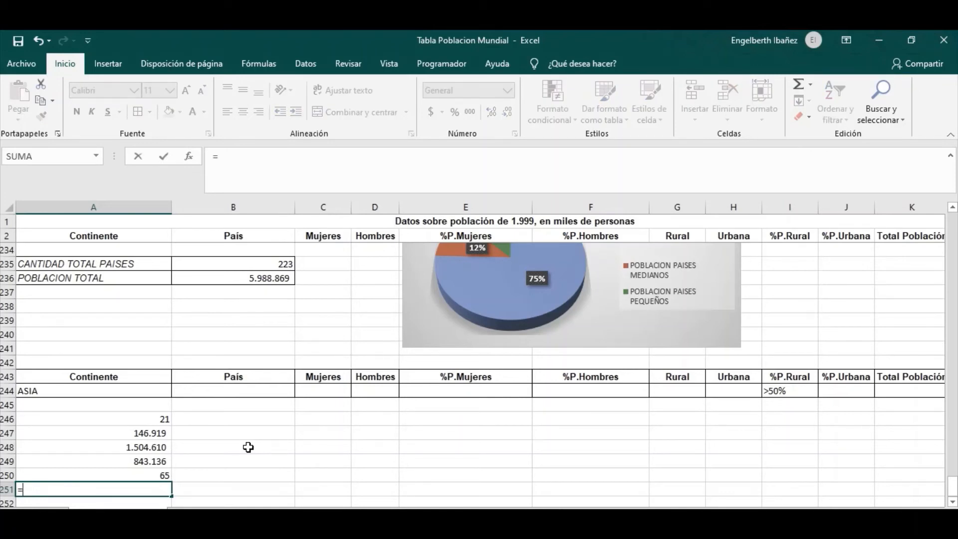
pyautogui.write('BD')
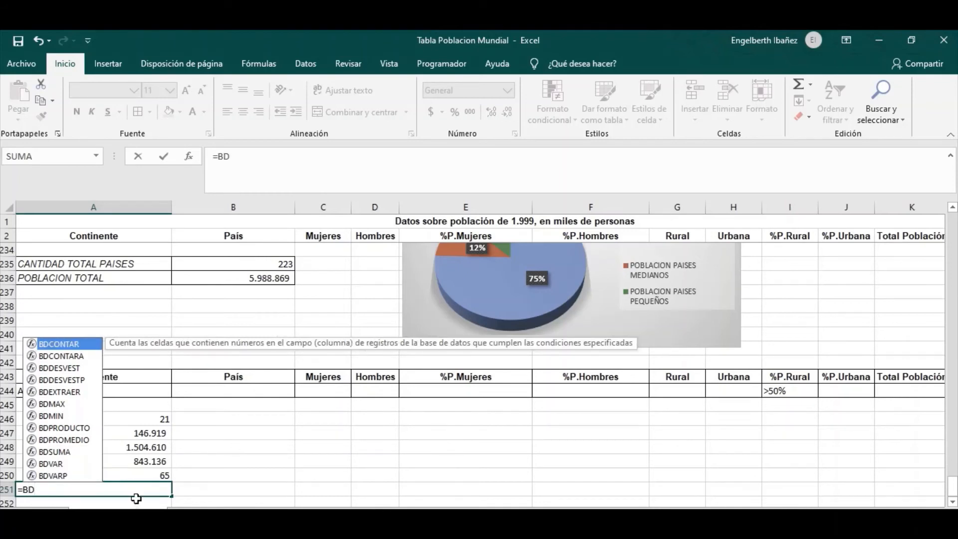
pyautogui.click(65, 392)
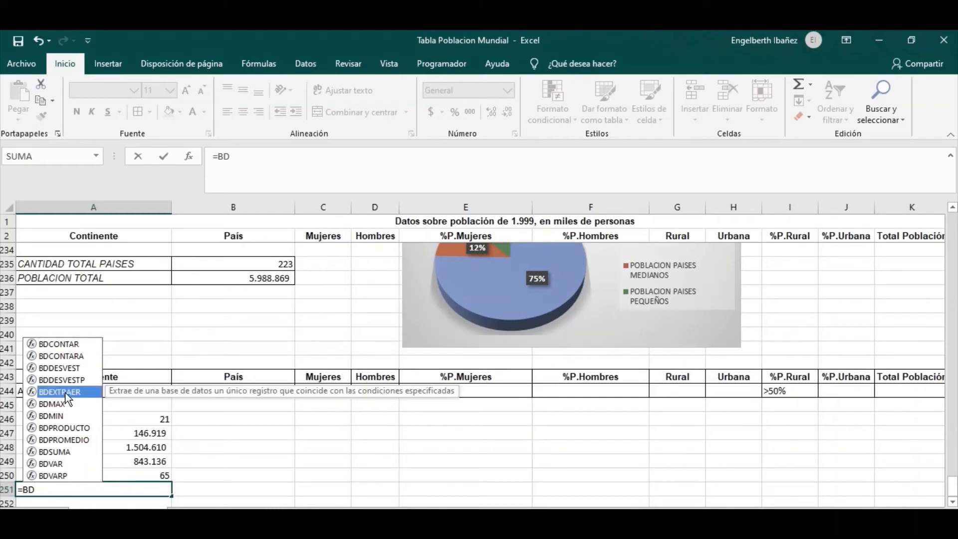
pyautogui.doubleClick(65, 392)
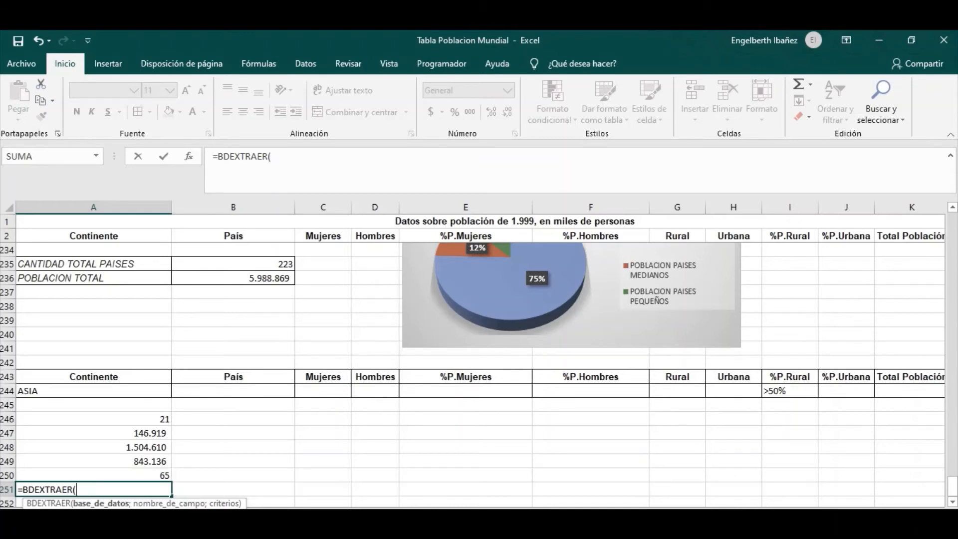
pyautogui.write('BASE')
pyautogui.write('_')
pyautogui.write('DE_DATOS')
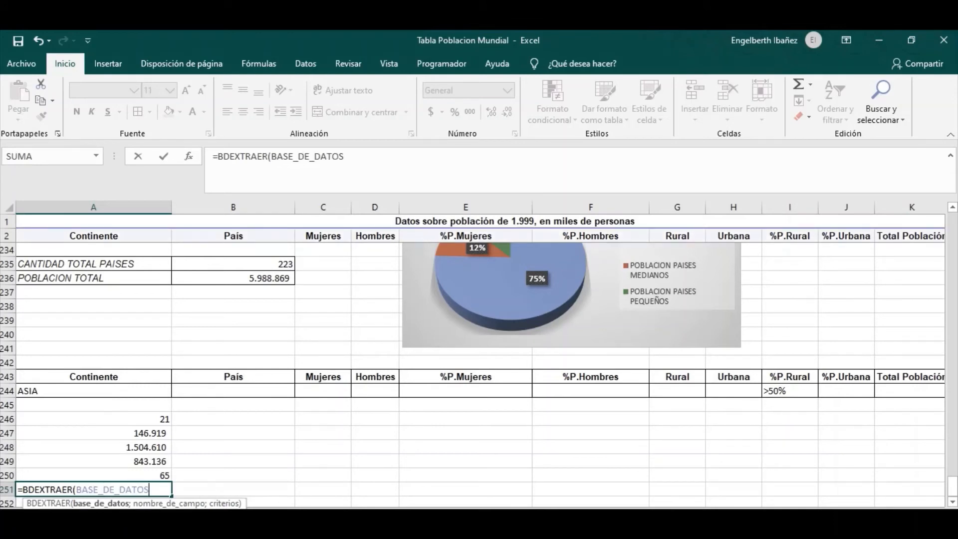
pyautogui.write(';')
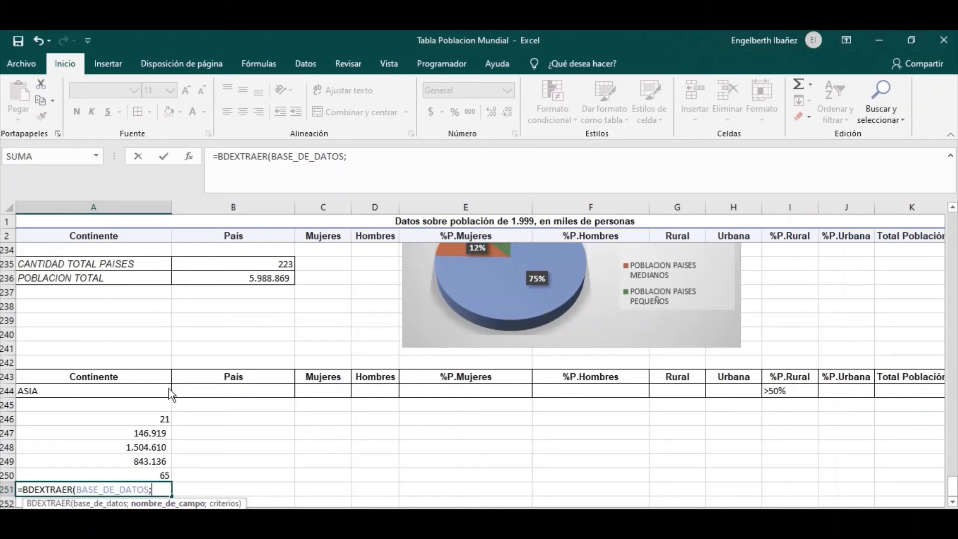
# Complete the BDEXTRAER formula in A251 with the País header B2 as the field and CONDICIONES as the criteria.
pyautogui.click(227, 238)
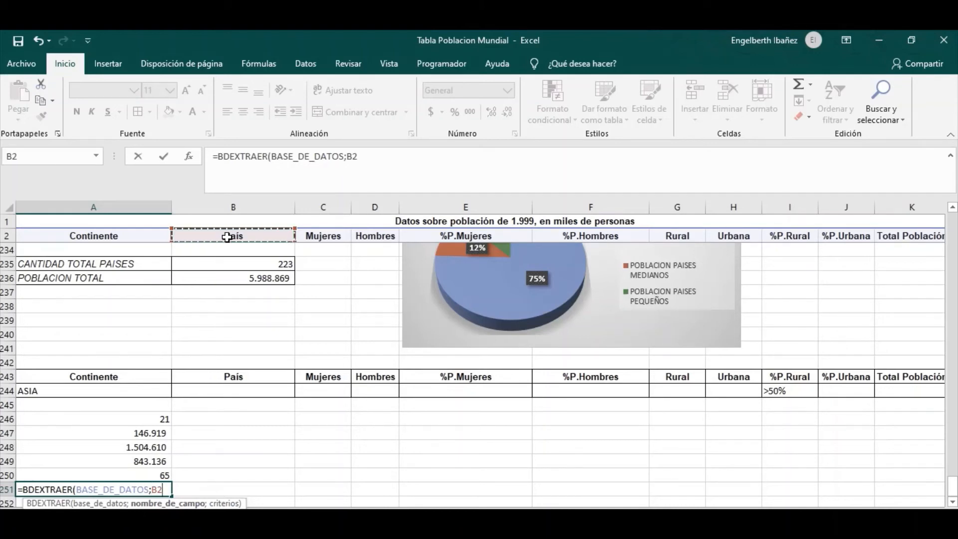
pyautogui.write(';')
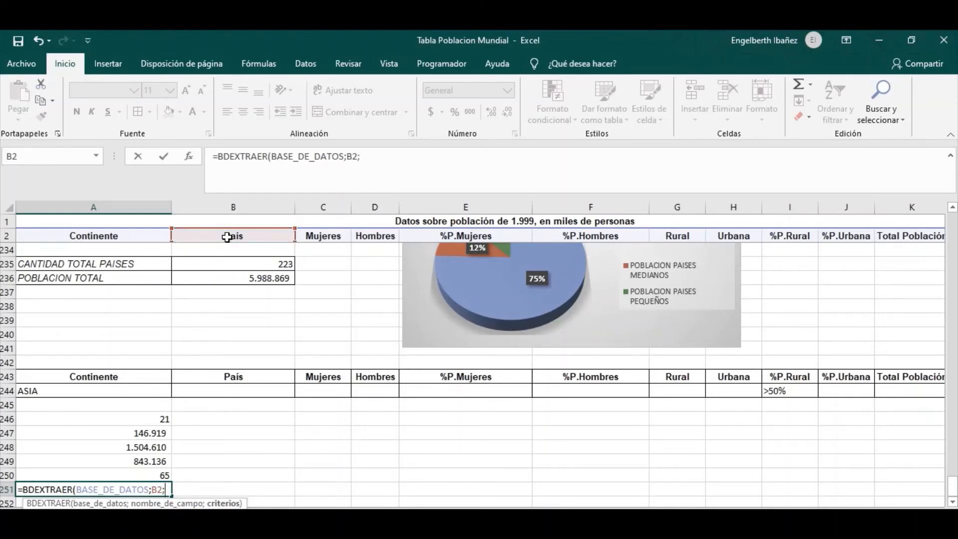
pyautogui.write('CONS')
pyautogui.press('BackSpace')
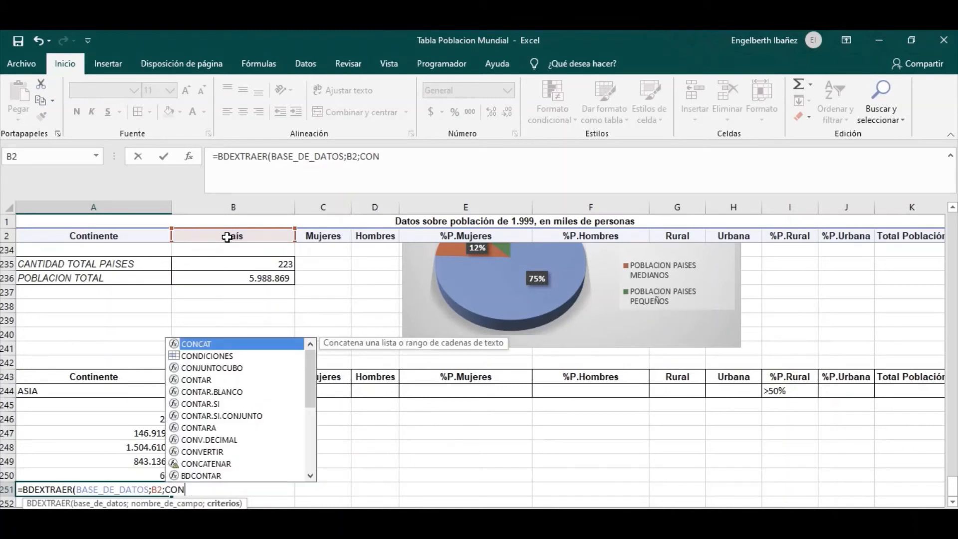
pyautogui.doubleClick(218, 355)
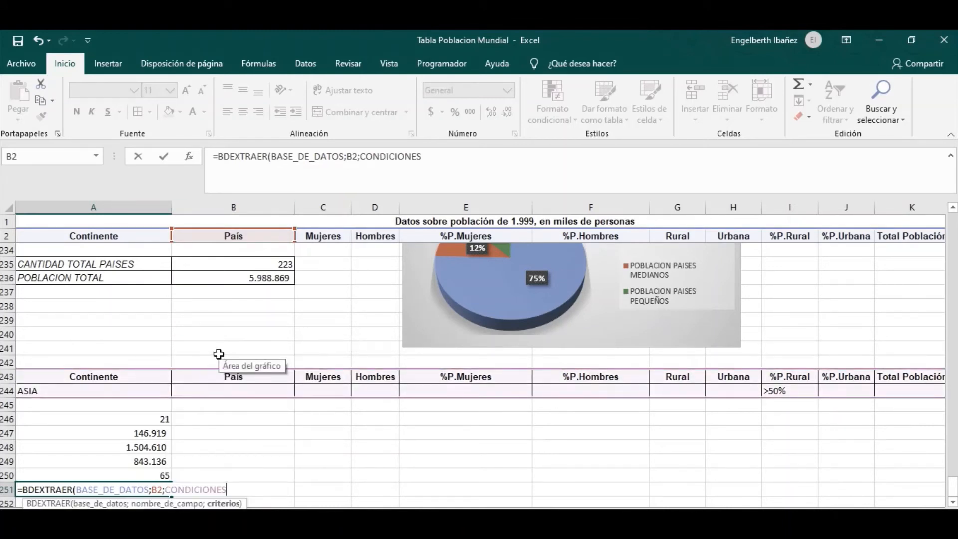
pyautogui.write(')')
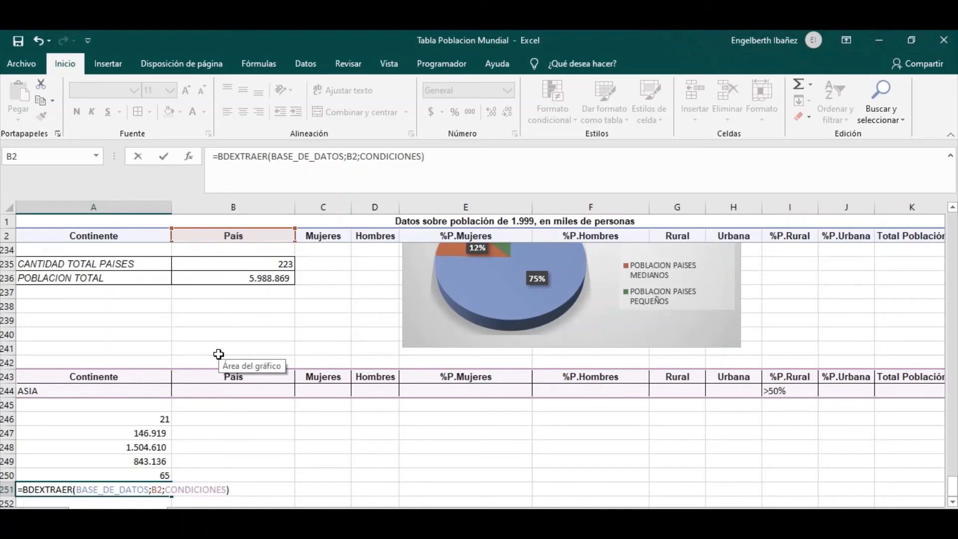
pyautogui.press('Return')
pyautogui.press('Up')
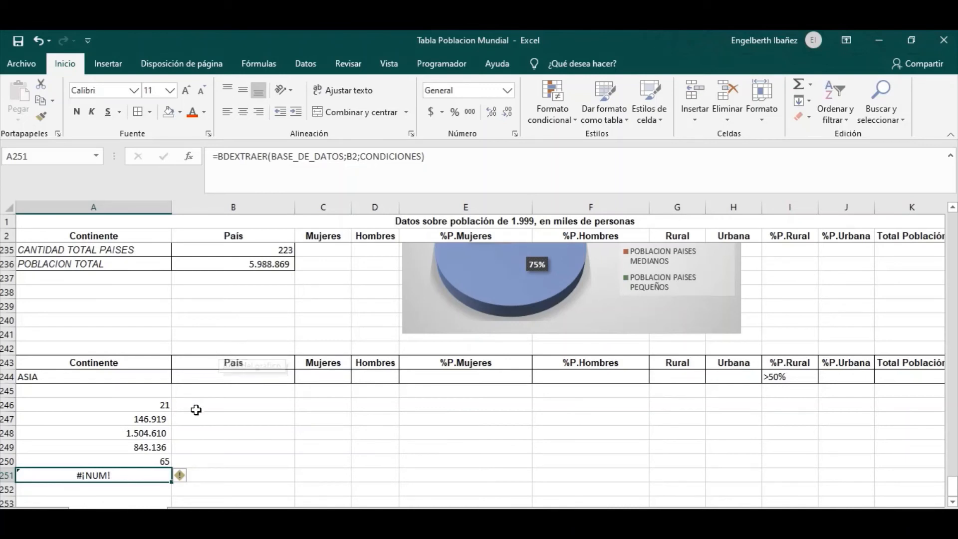
# Clear the ASIA criterion under Continente and the >50% criterion under %P.Rural in row 244.
pyautogui.click(167, 404)
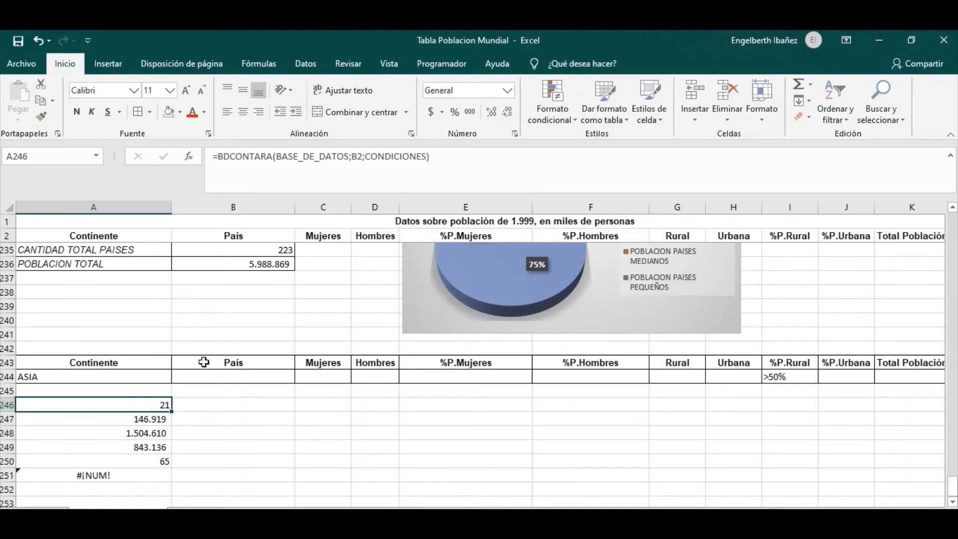
pyautogui.click(99, 378)
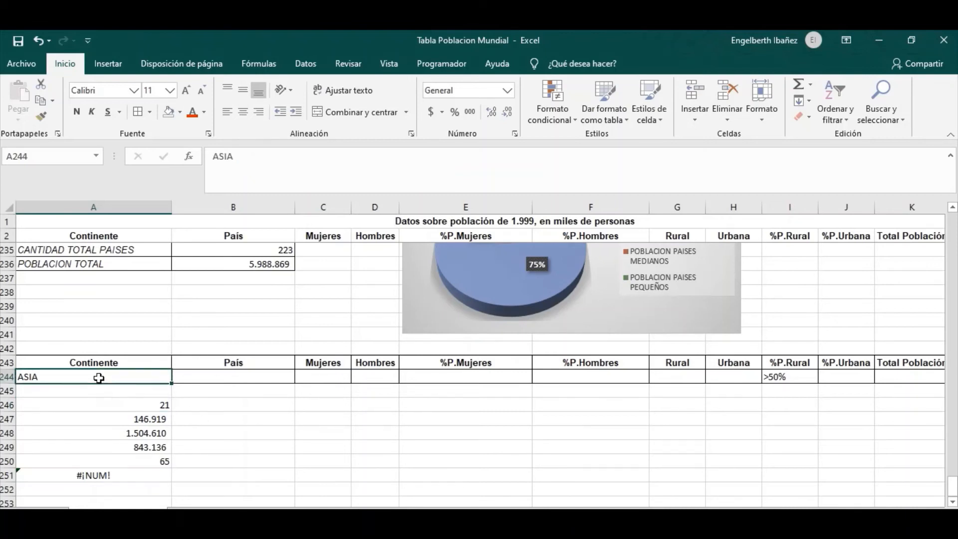
pyautogui.press('Delete')
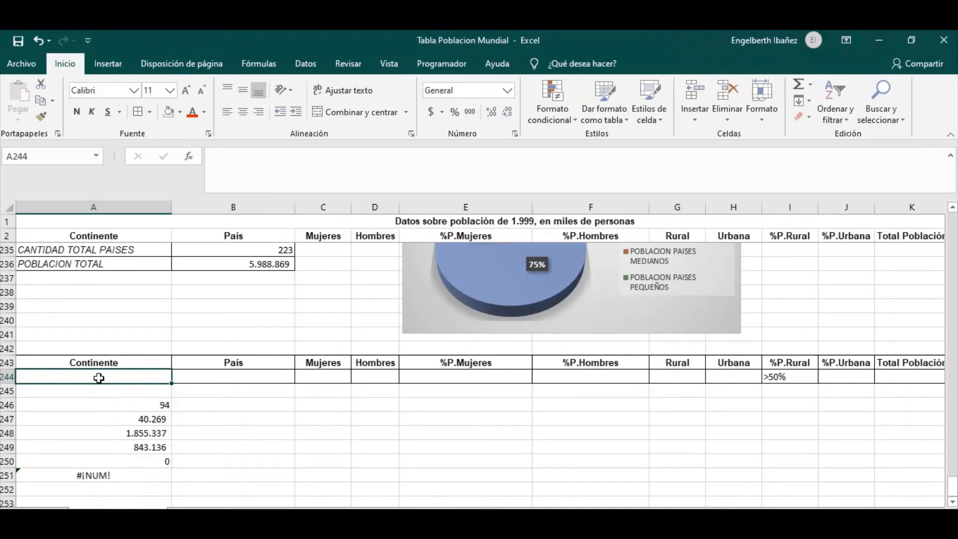
pyautogui.click(787, 378)
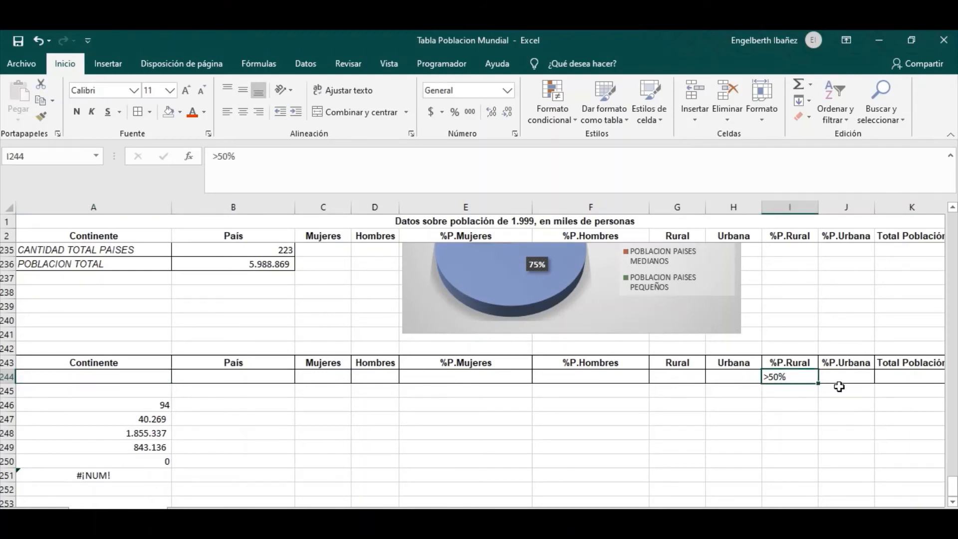
pyautogui.press('Delete')
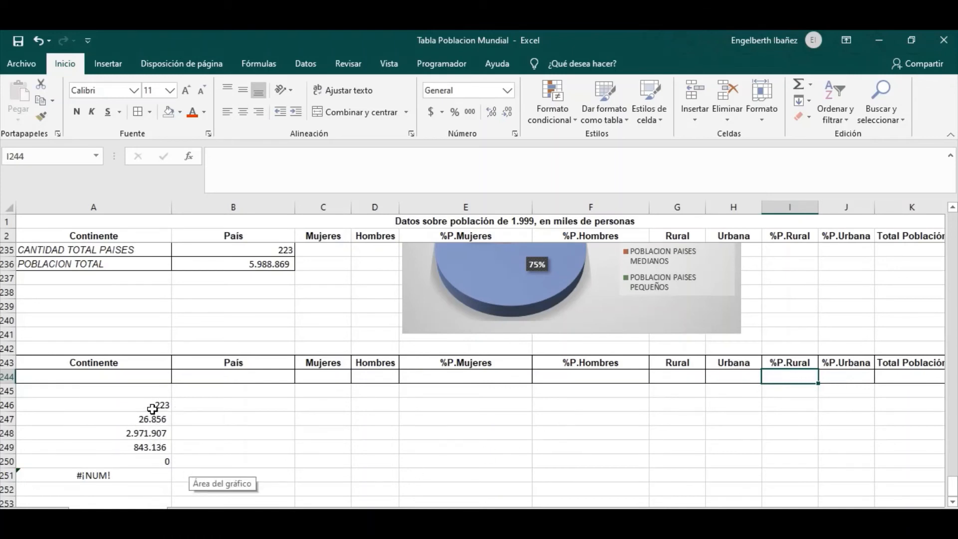
# Review the database formulas and their results in A246 to A251 with the criteria row empty.
pyautogui.click(165, 405)
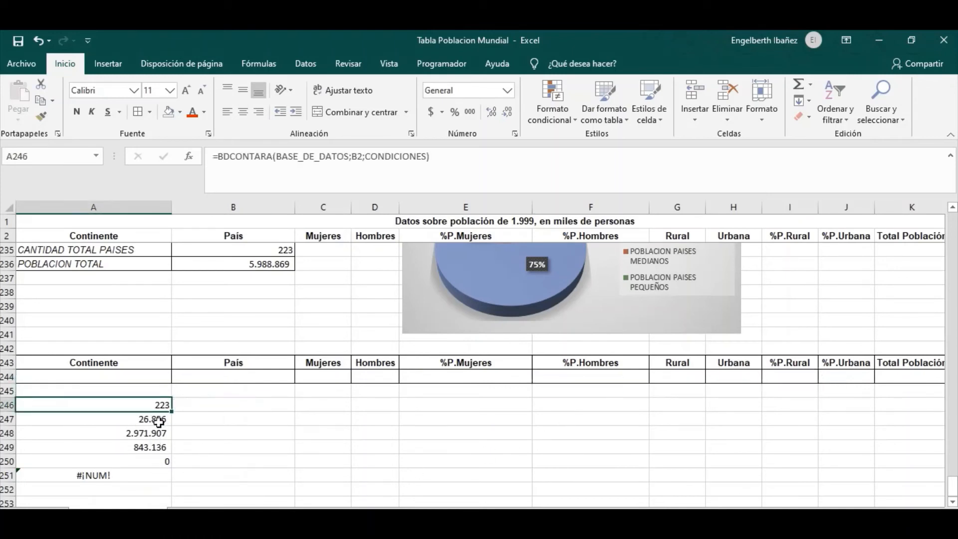
pyautogui.click(157, 421)
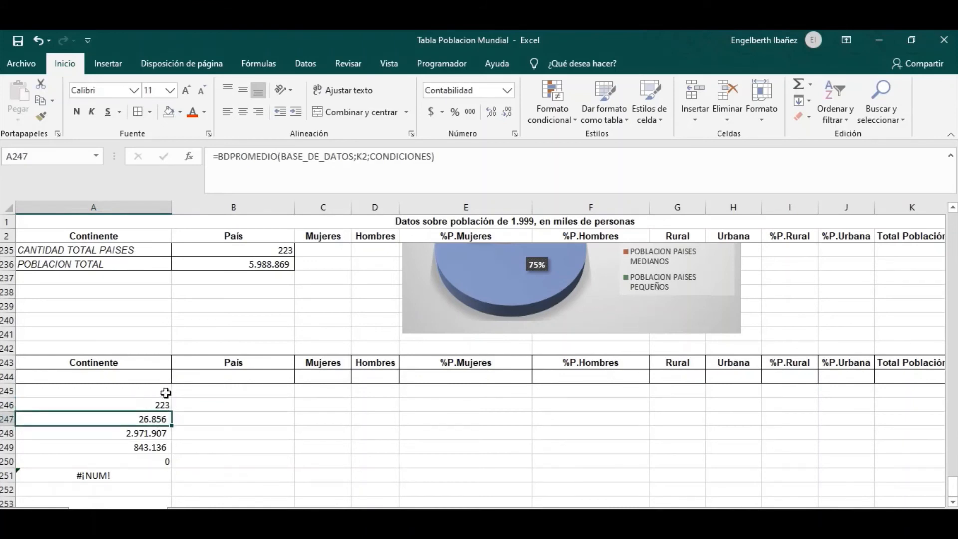
pyautogui.moveTo(148, 443); pyautogui.dragTo(149, 435)
pyautogui.click(149, 434)
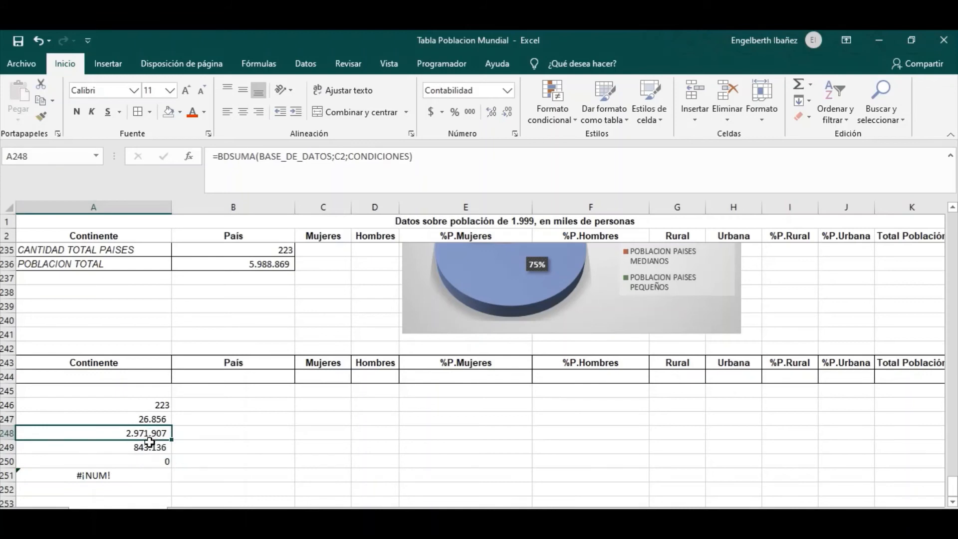
pyautogui.click(146, 447)
pyautogui.click(145, 462)
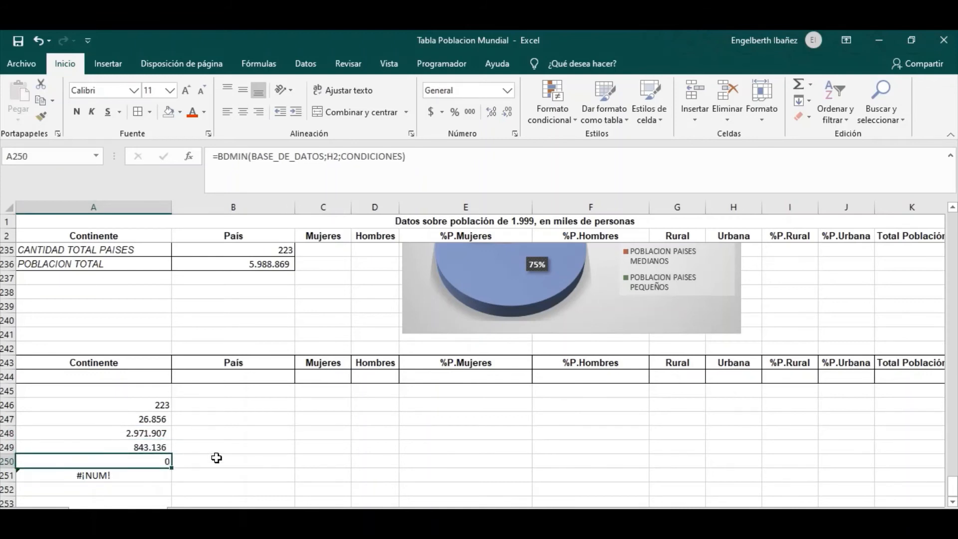
pyautogui.click(108, 475)
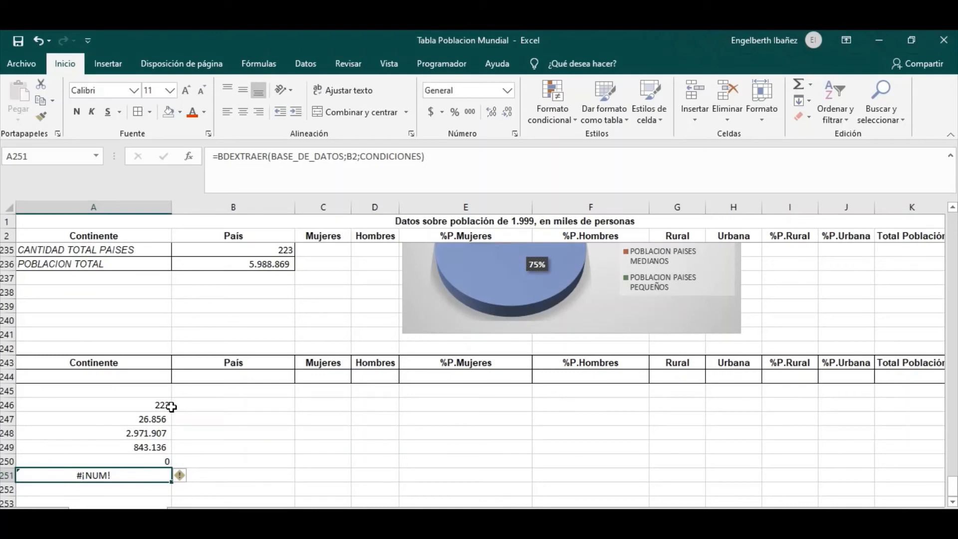
# Enter 1942 as the Mujeres criterion in cell C244.
pyautogui.click(314, 378)
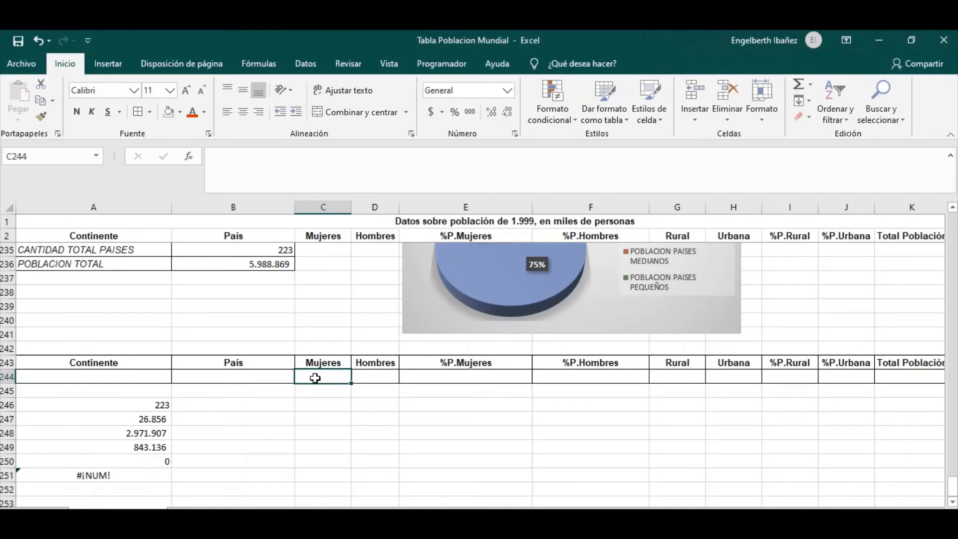
pyautogui.write('1942')
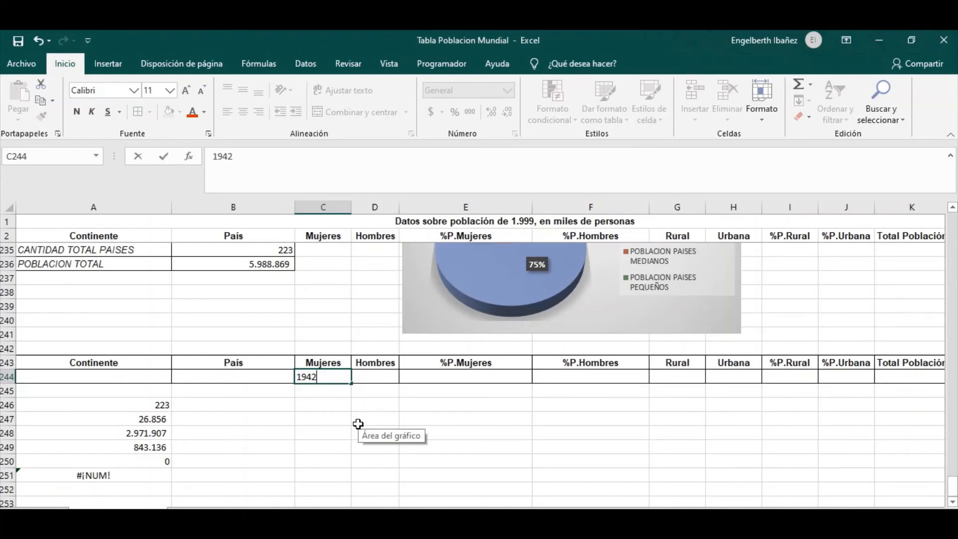
pyautogui.press('Return')
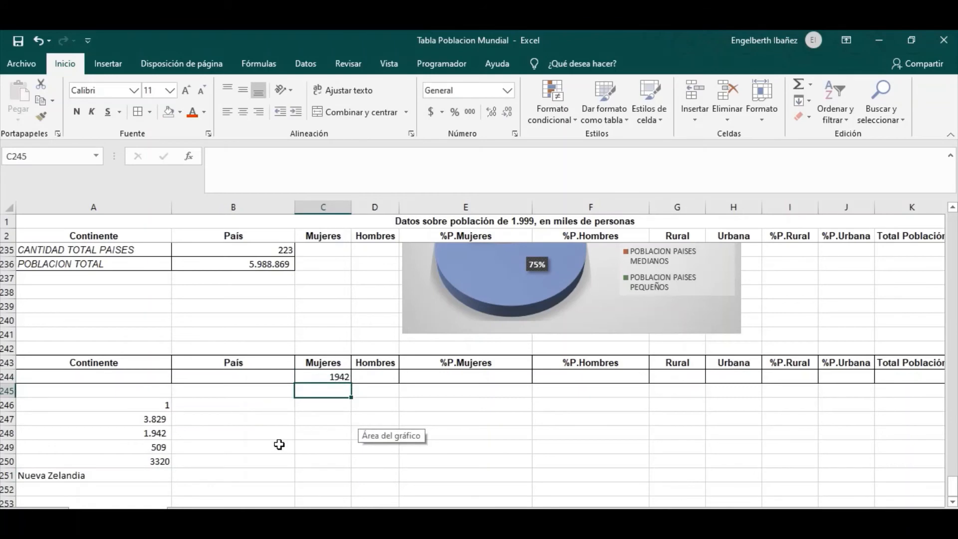
# Check the database function results in A246 to A251 against the Mujeres criterion.
pyautogui.click(333, 377)
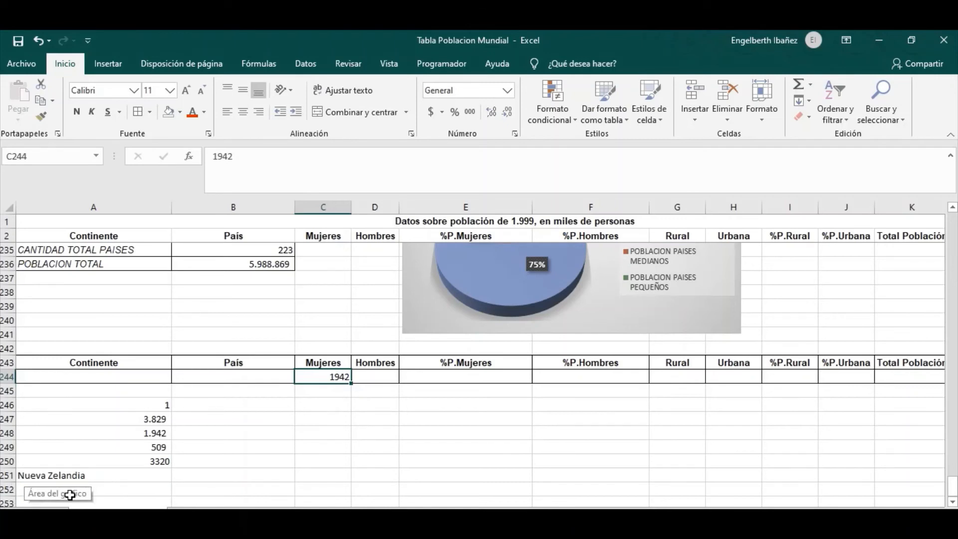
pyautogui.click(66, 477)
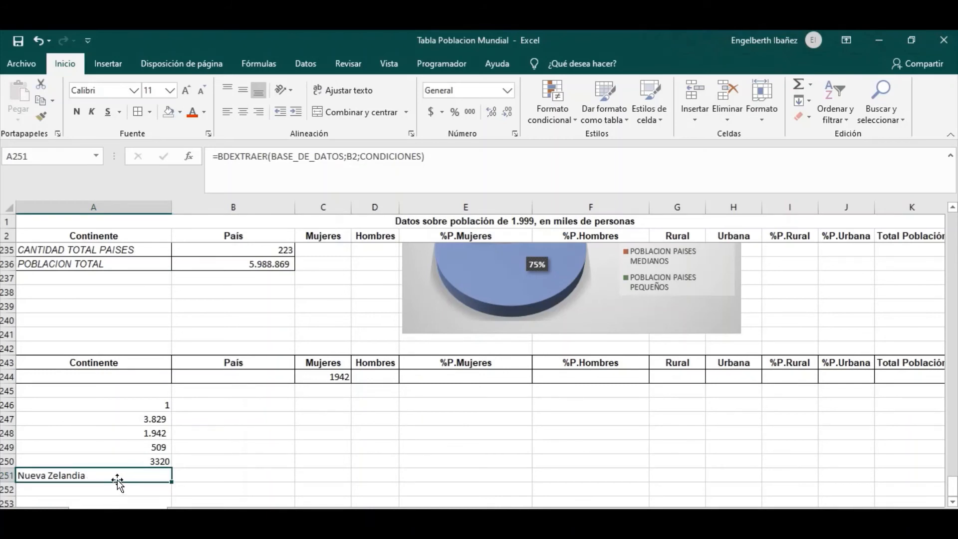
pyautogui.click(145, 406)
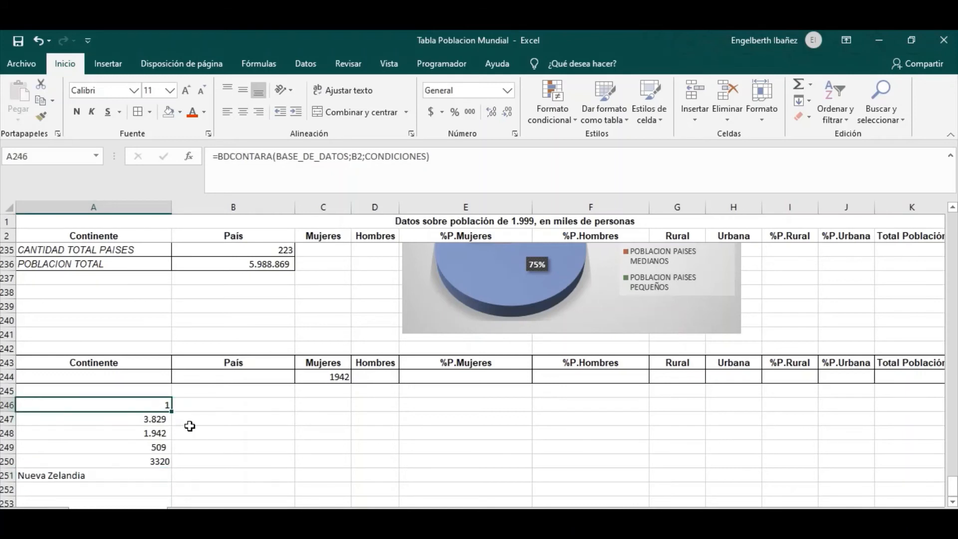
pyautogui.press('Down')
pyautogui.press('Down')
pyautogui.press('Down')
pyautogui.press('Down')
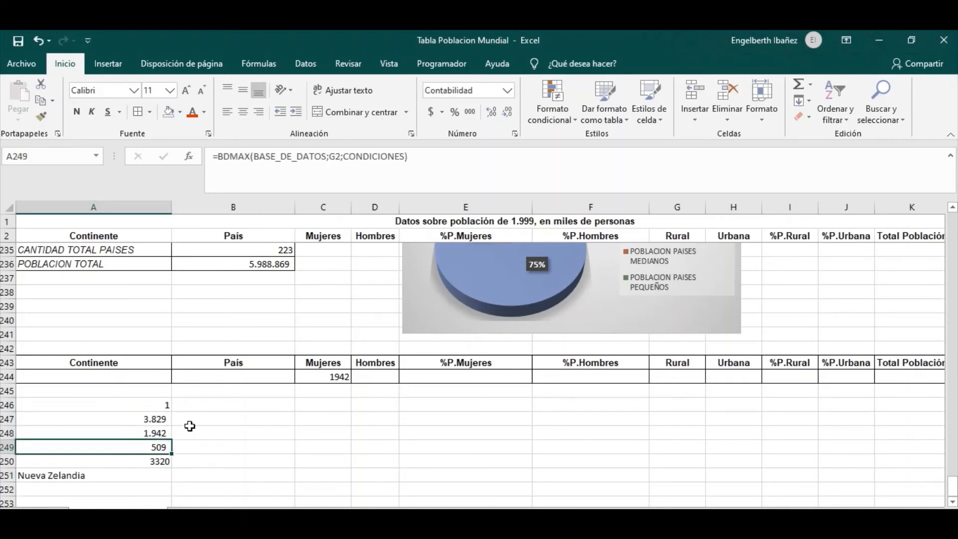
pyautogui.press('Up')
pyautogui.press('Up')
pyautogui.press('Up')
pyautogui.press('Up')
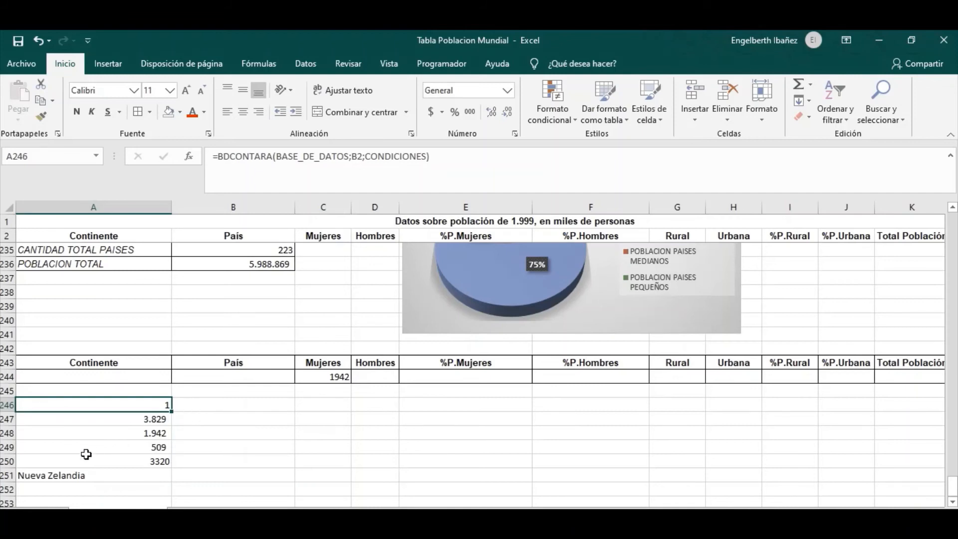
# Insert an opening SI.ERROR function in front of BDEXTRAER in the A251 formula.
pyautogui.click(79, 476)
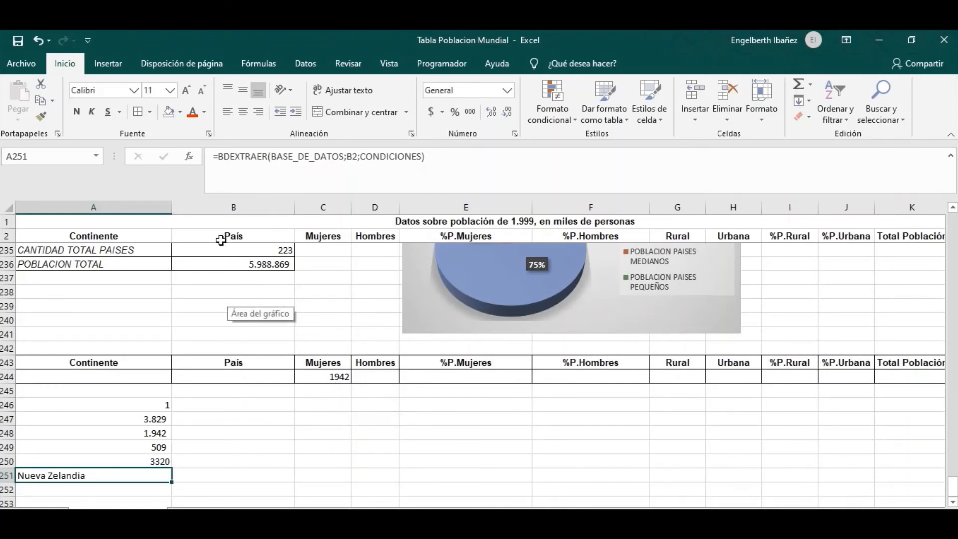
pyautogui.click(221, 157)
pyautogui.click(221, 157)
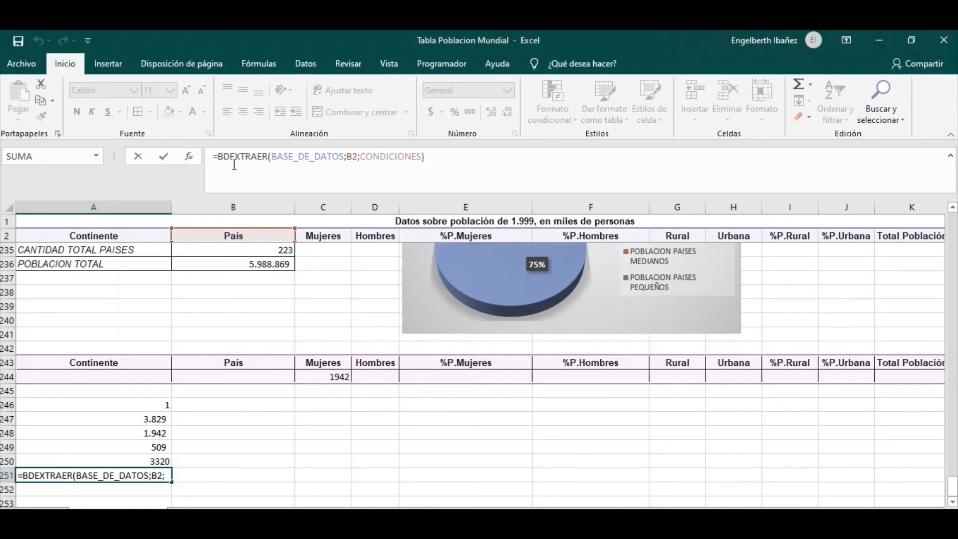
pyautogui.write('SI.ERR')
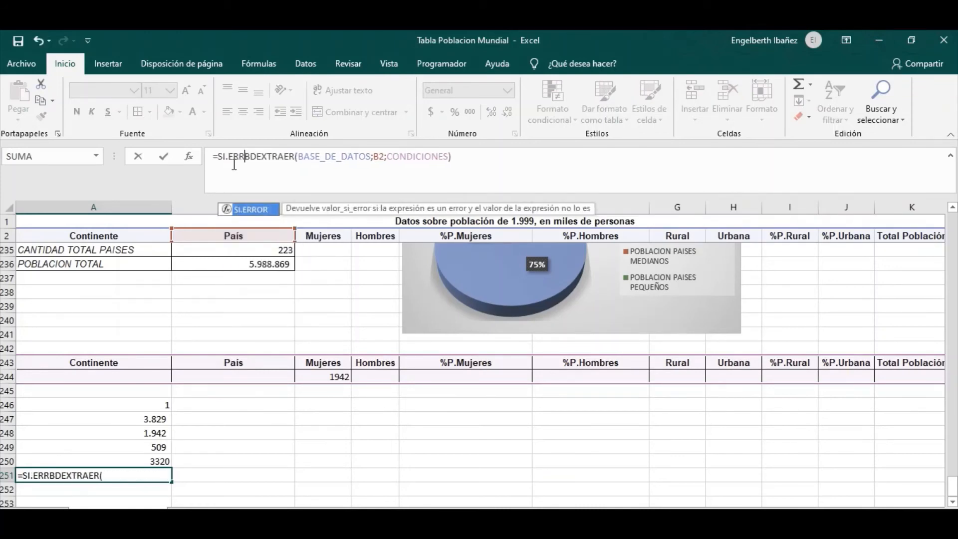
pyautogui.write('OR')
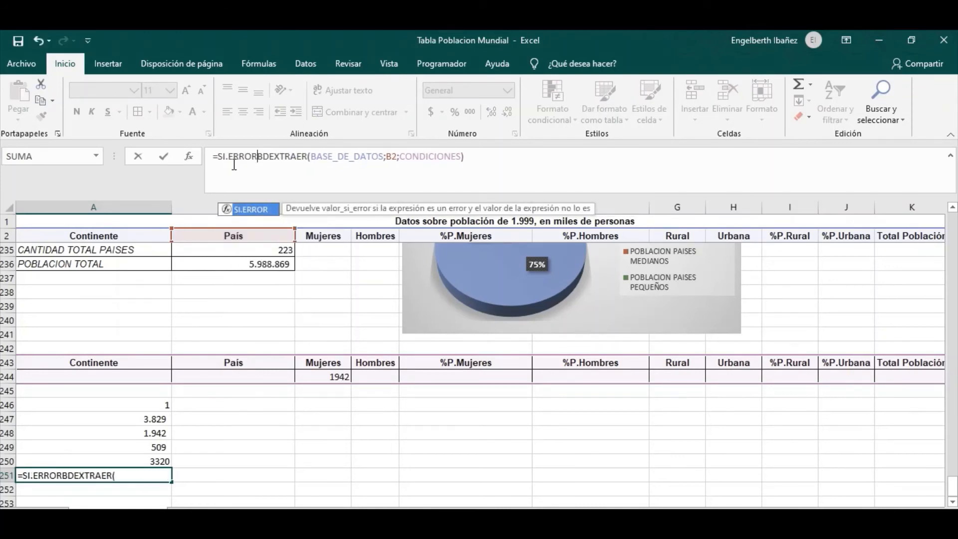
pyautogui.write('(')
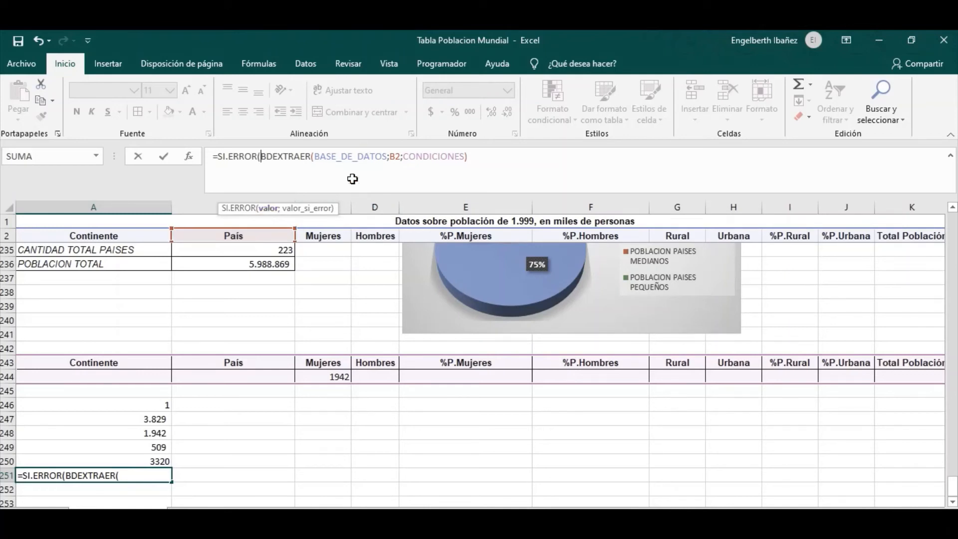
# Complete the SI.ERROR formula in A251 with the error text "UPPS, NO SE CUAL PAIS TRAER".
pyautogui.click(478, 159)
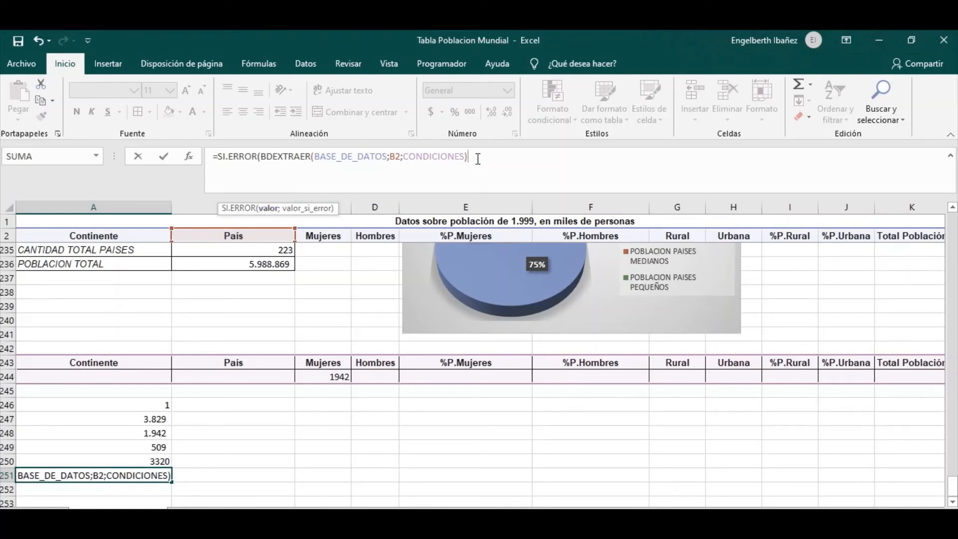
pyautogui.write(';')
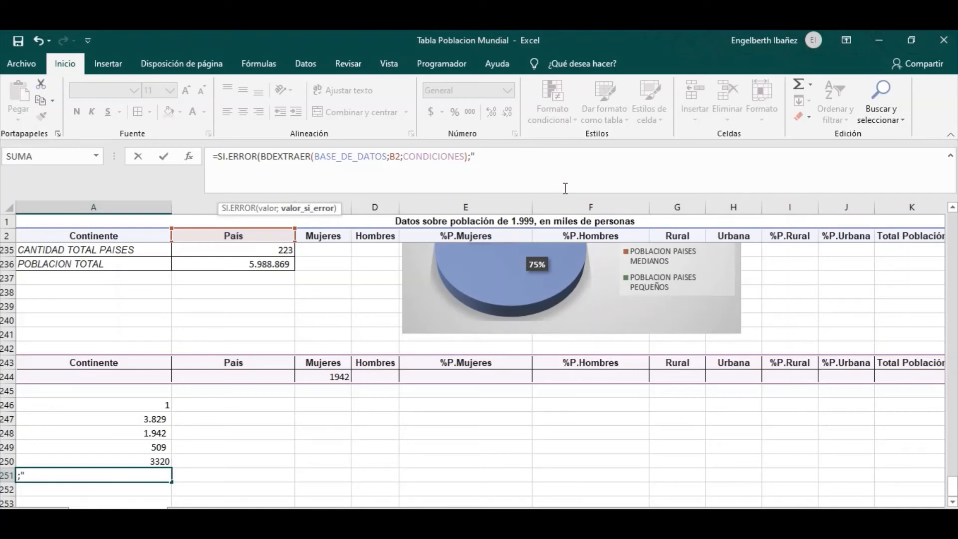
pyautogui.write('u')
pyautogui.press('BackSpace')
pyautogui.write('UPPS, NO')
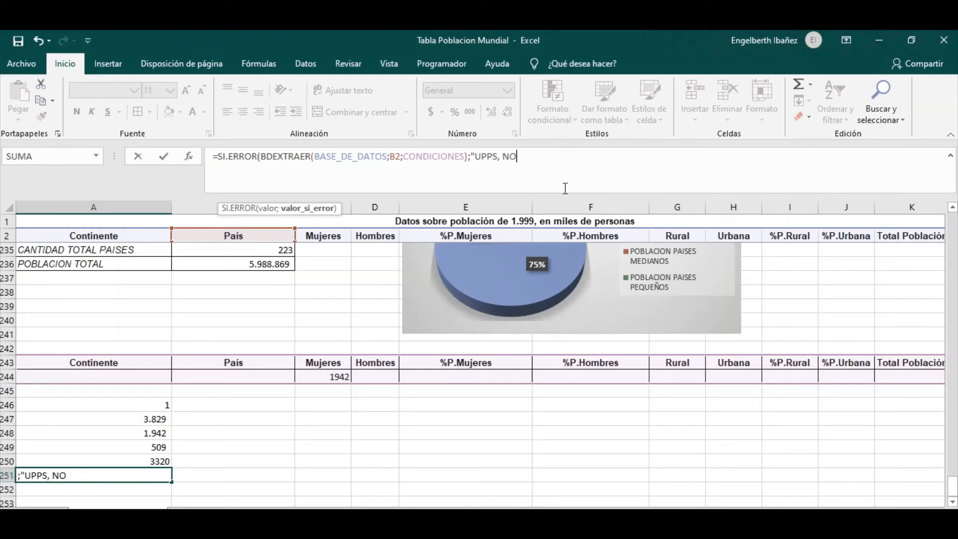
pyautogui.write(' SE CUAL PAIS ')
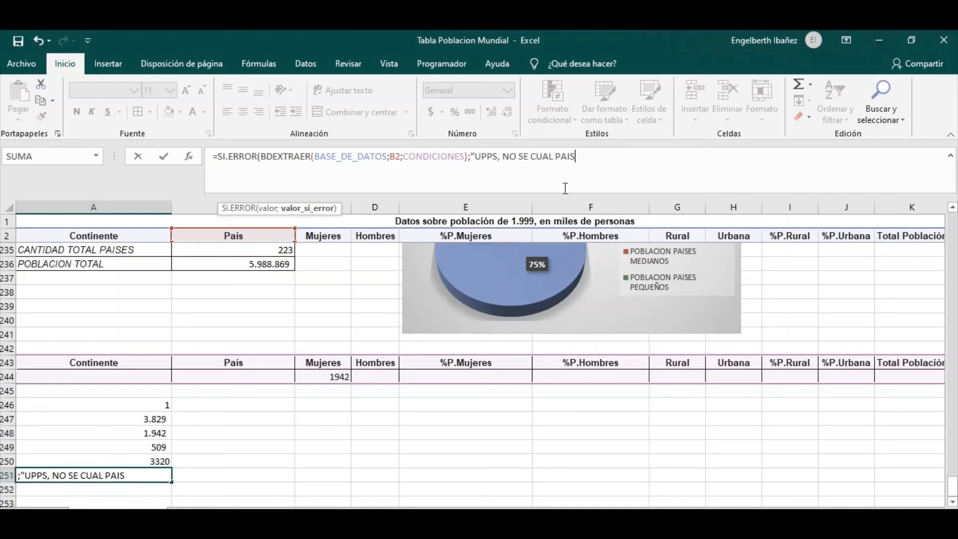
pyautogui.write('TRAER")')
pyautogui.press('Return')
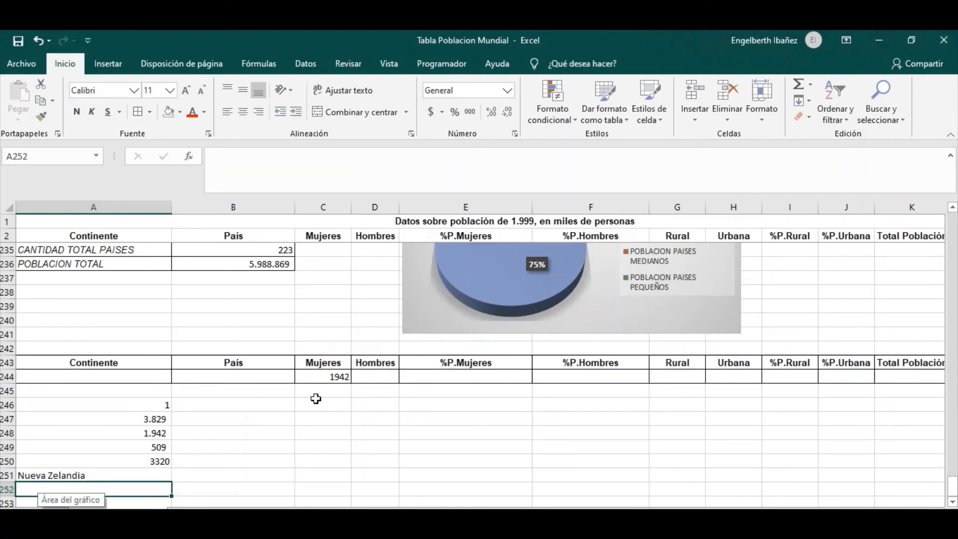
# Clear the Mujeres criterion in C244 and check the SI.ERROR formula in A251.
pyautogui.click(316, 378)
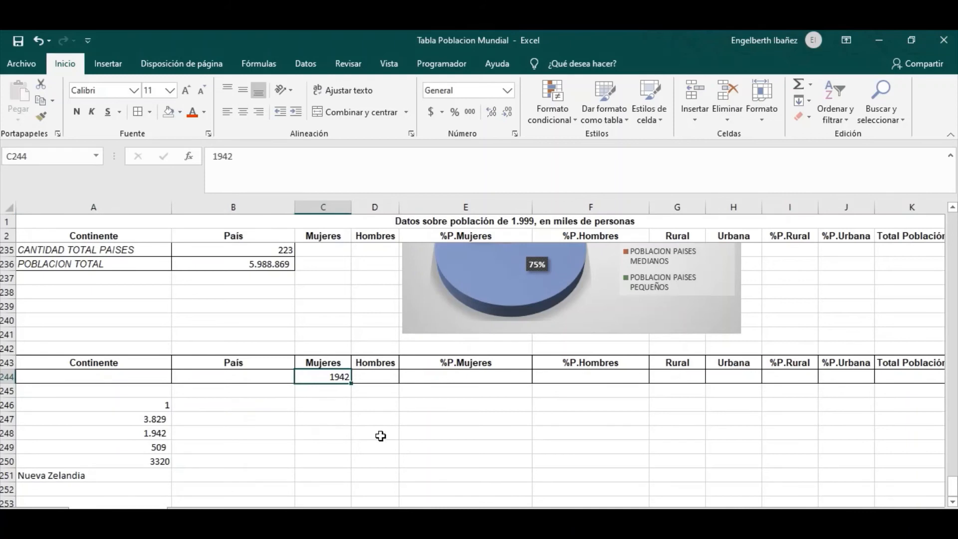
pyautogui.press('Delete')
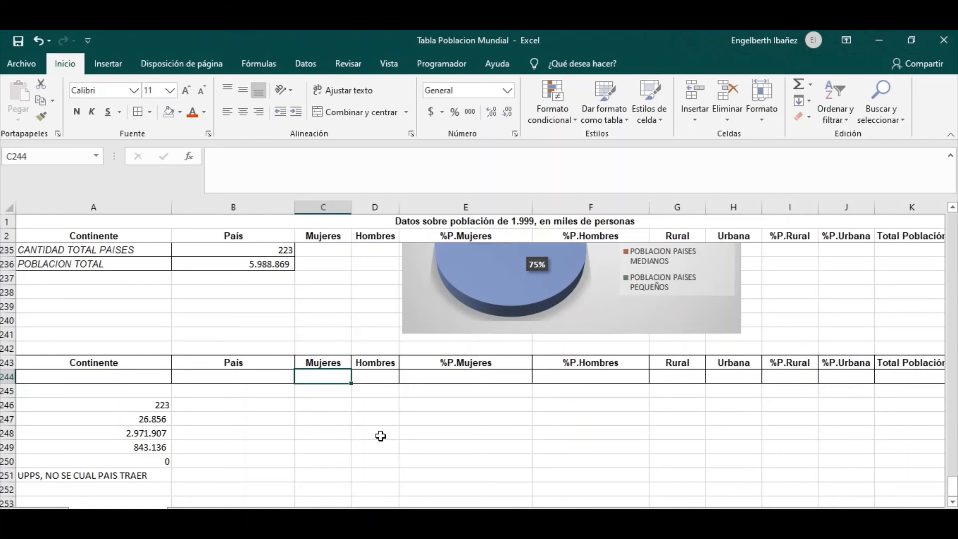
pyautogui.click(56, 475)
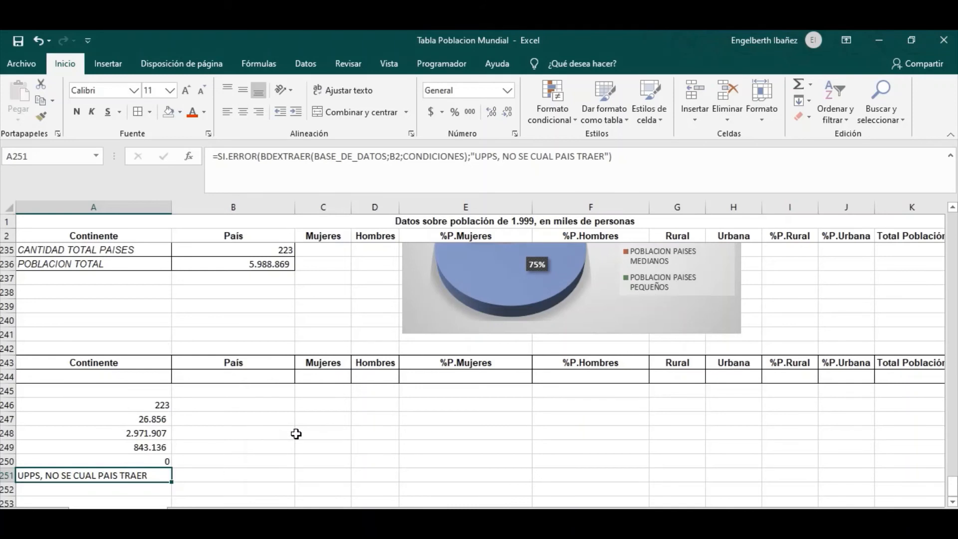
pyautogui.click(284, 489)
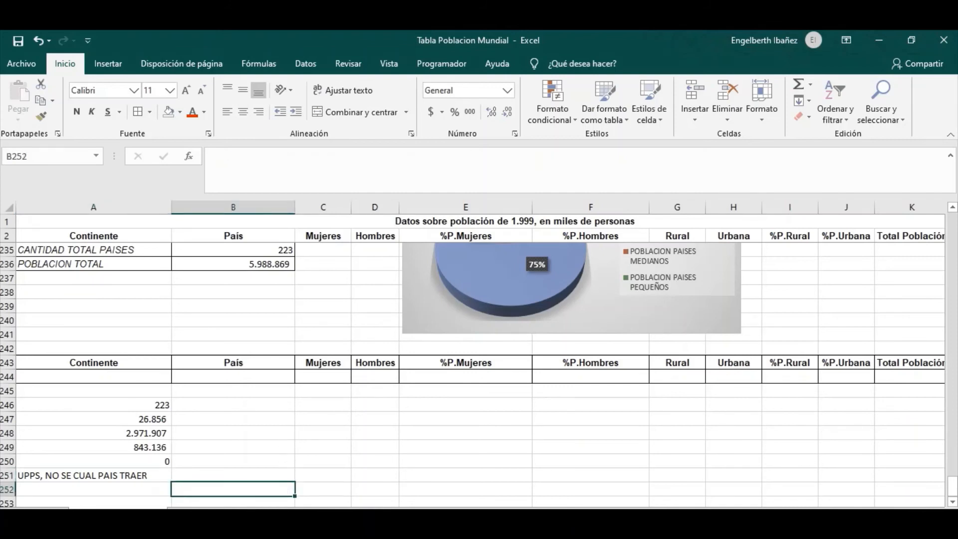
pyautogui.click(106, 493)
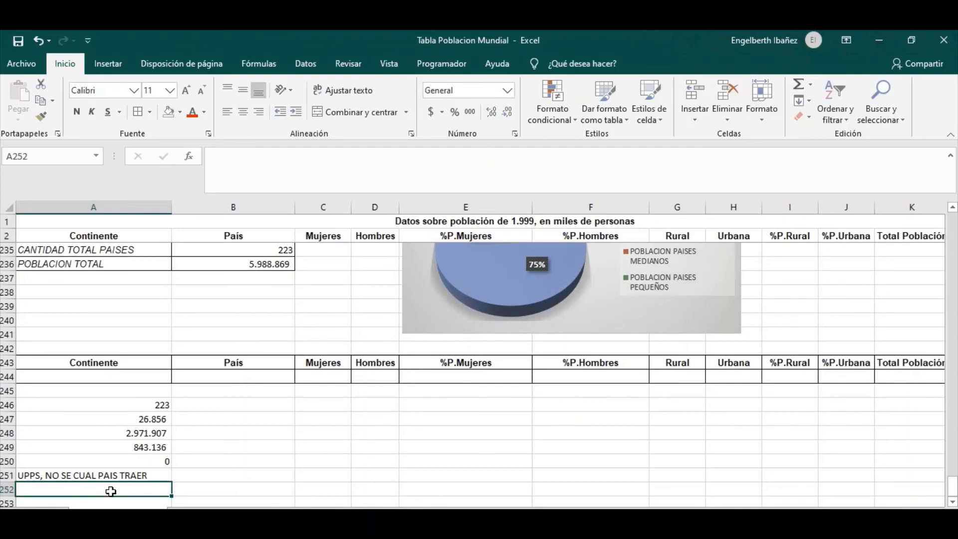
# Examine how the country rows are ordered by Continente throughout the population table, including where África changes to América.
pyautogui.scroll(7, 207, 439)
pyautogui.scroll(20, 207, 438)
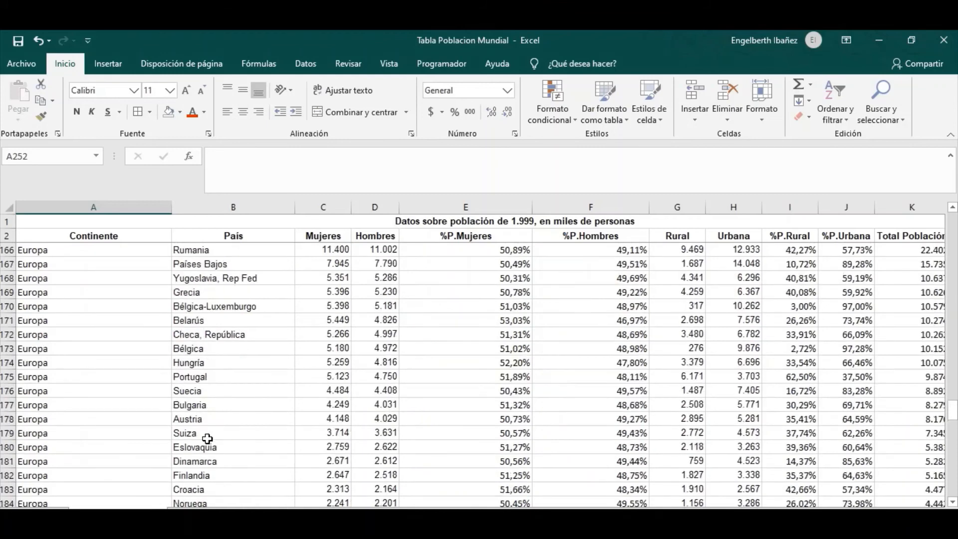
pyautogui.scroll(20, 207, 438)
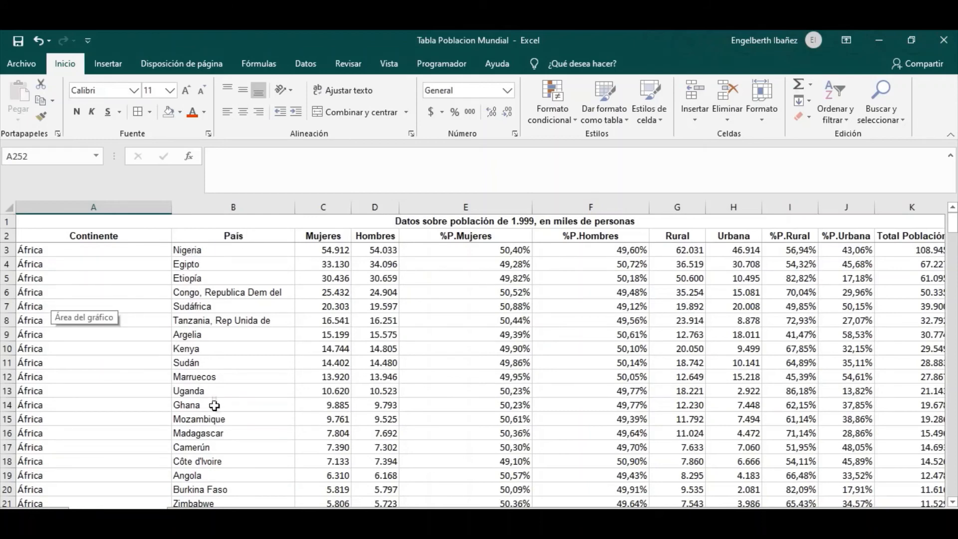
pyautogui.scroll(-20, 212, 330)
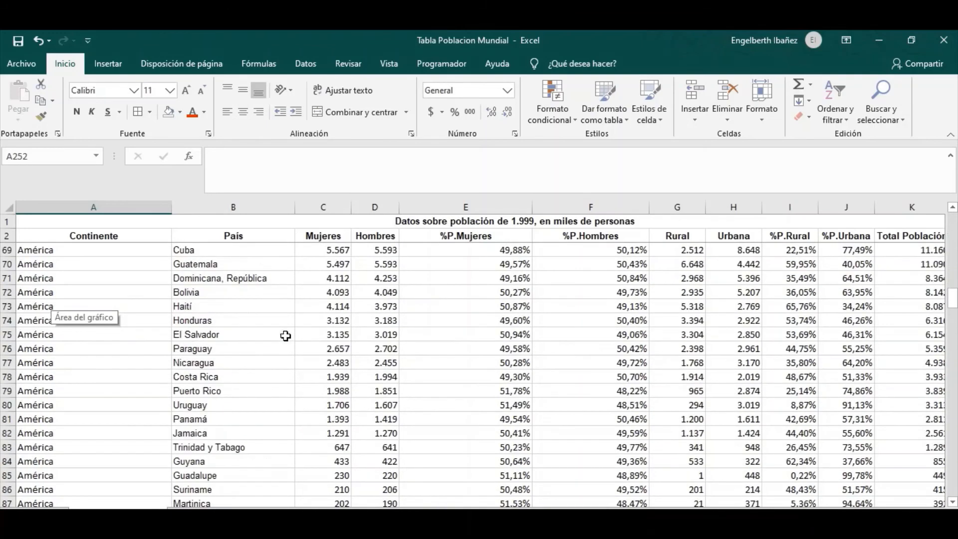
pyautogui.scroll(20, 284, 339)
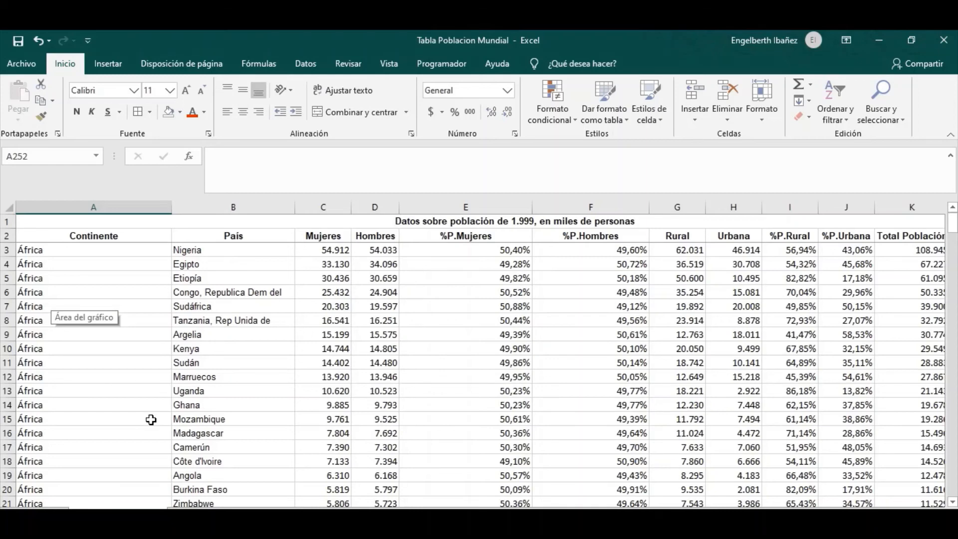
pyautogui.scroll(-12, 152, 420)
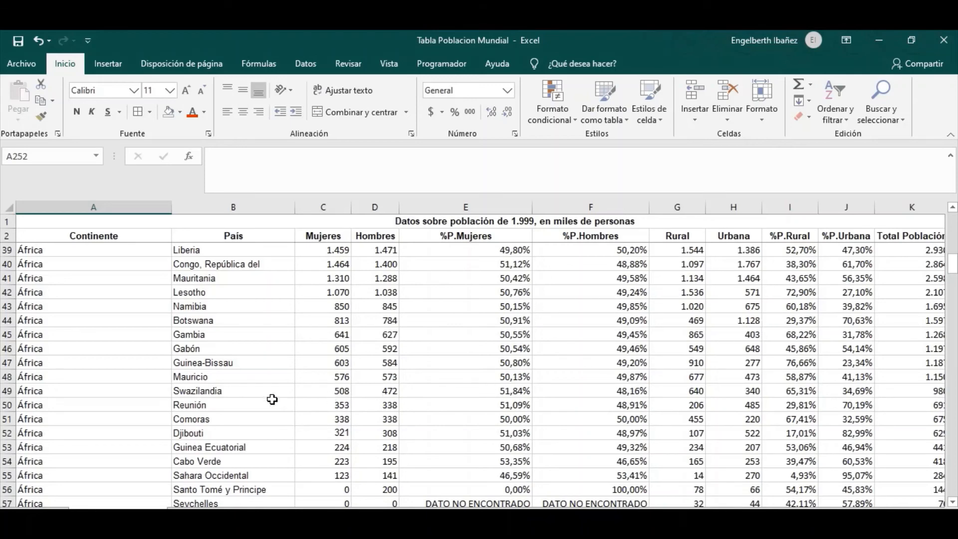
pyautogui.scroll(-5, 172, 405)
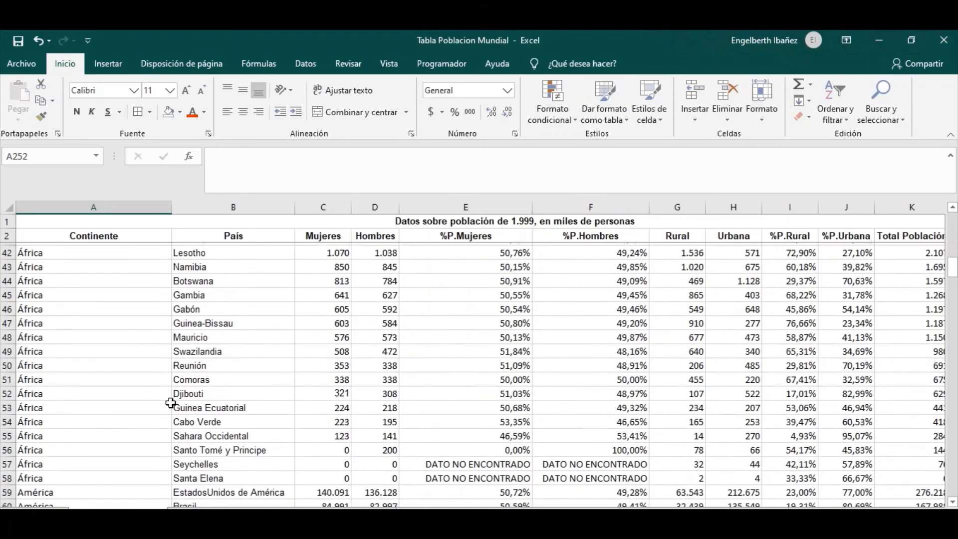
pyautogui.scroll(2, 172, 405)
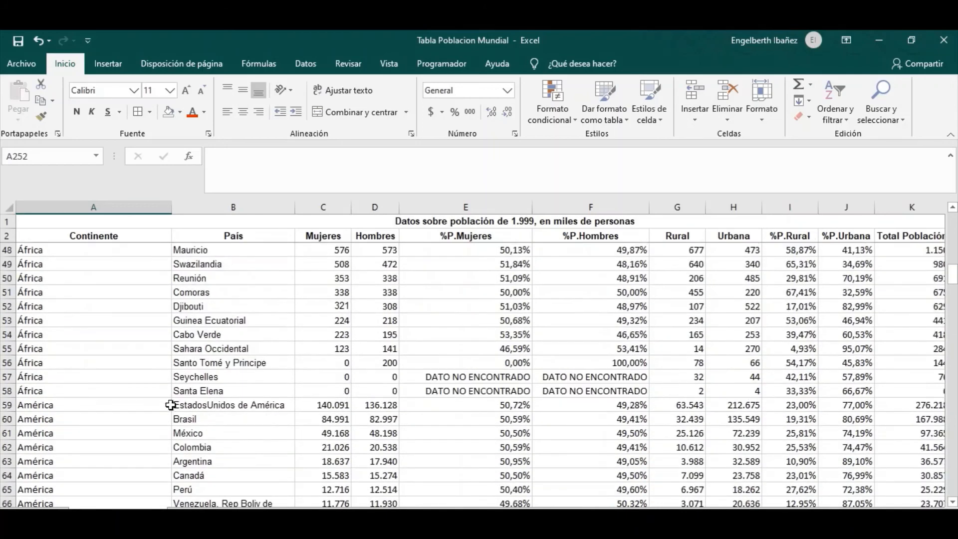
pyautogui.click(56, 394)
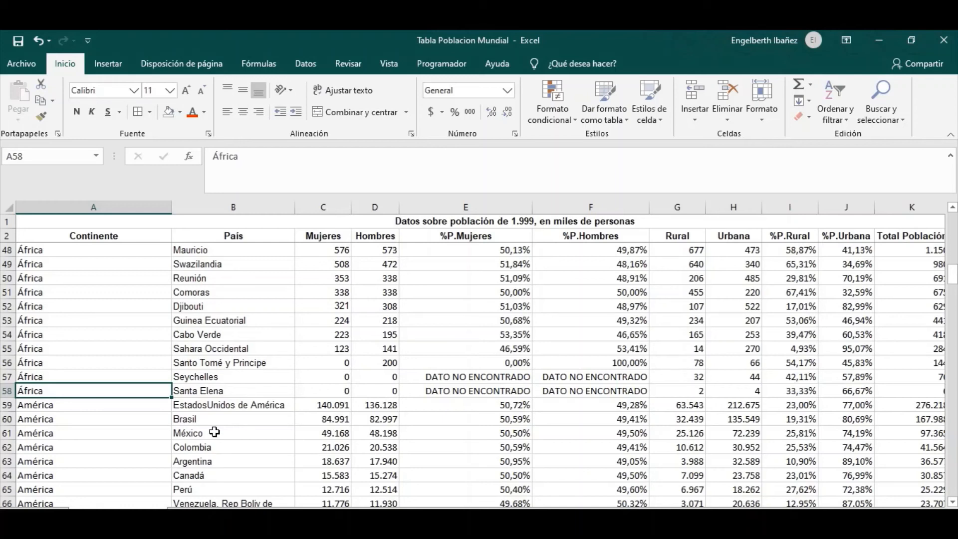
pyautogui.scroll(8, 214, 432)
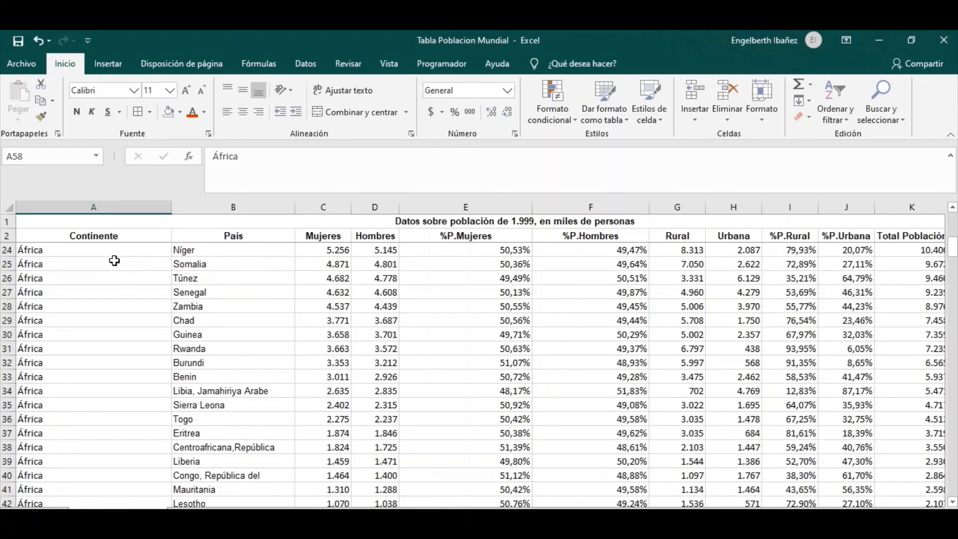
# Start subtotals on the population table for each change in Continente, using the Suma function.
pyautogui.click(107, 236)
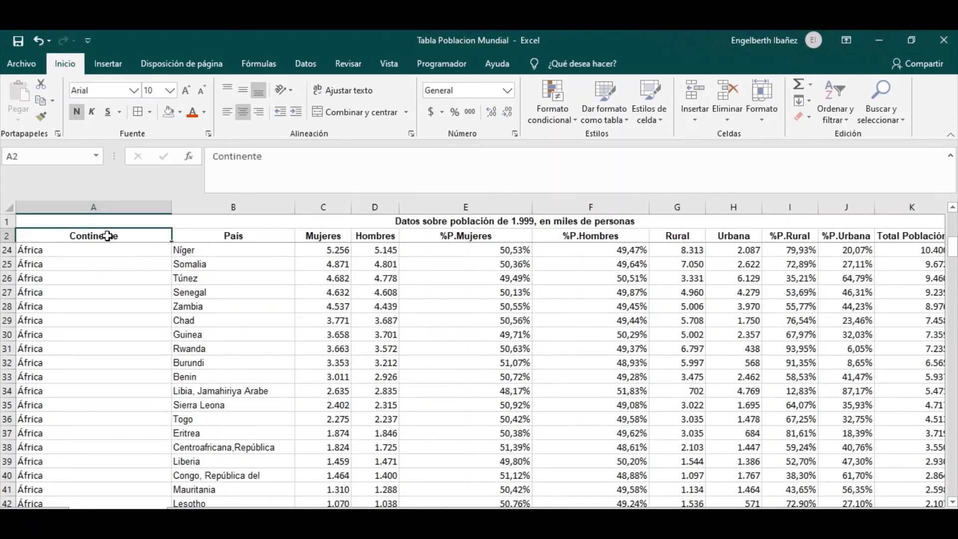
pyautogui.scroll(7, 107, 317)
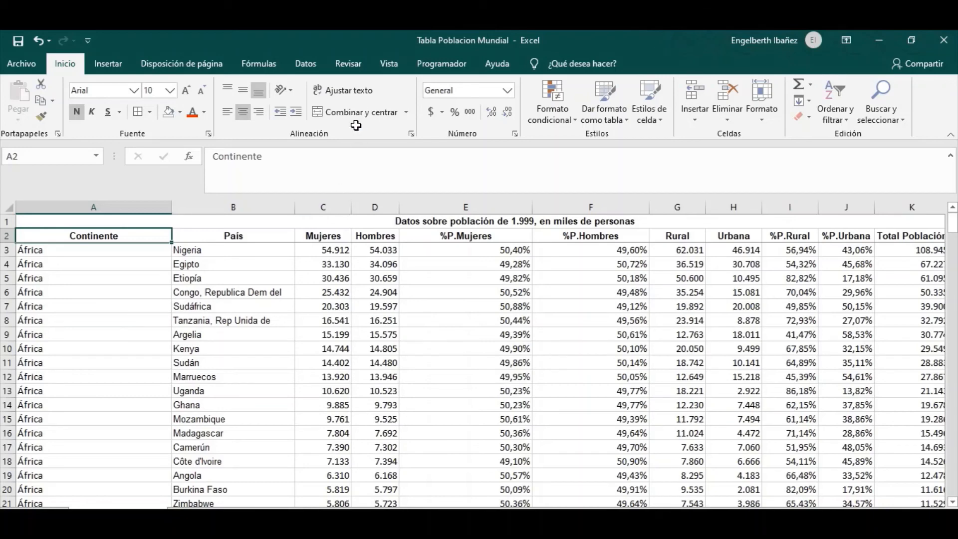
pyautogui.click(305, 65)
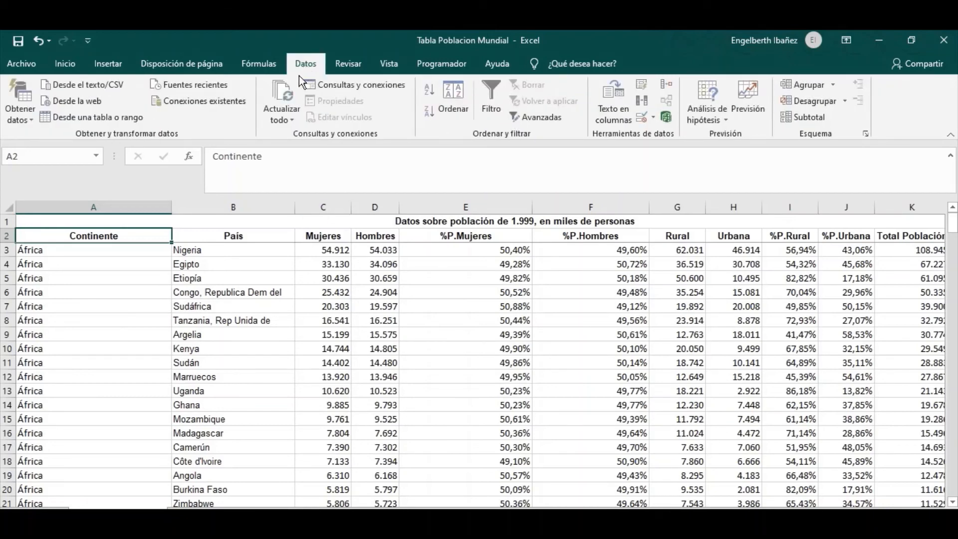
pyautogui.click(811, 115)
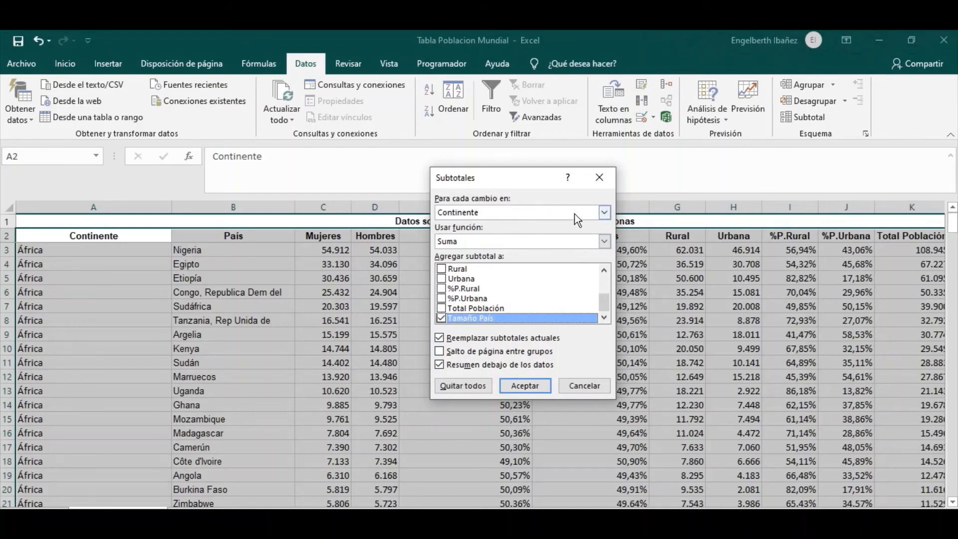
pyautogui.click(604, 213)
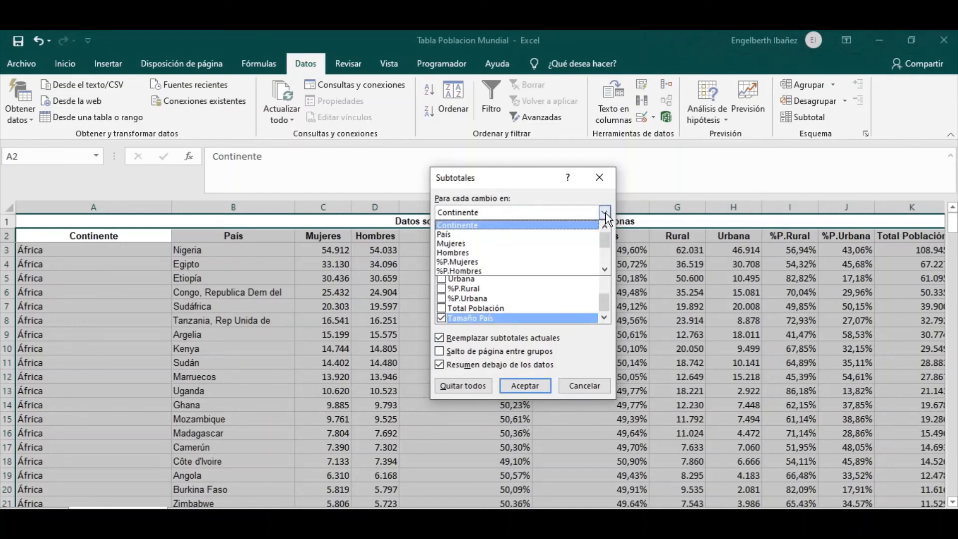
pyautogui.click(459, 226)
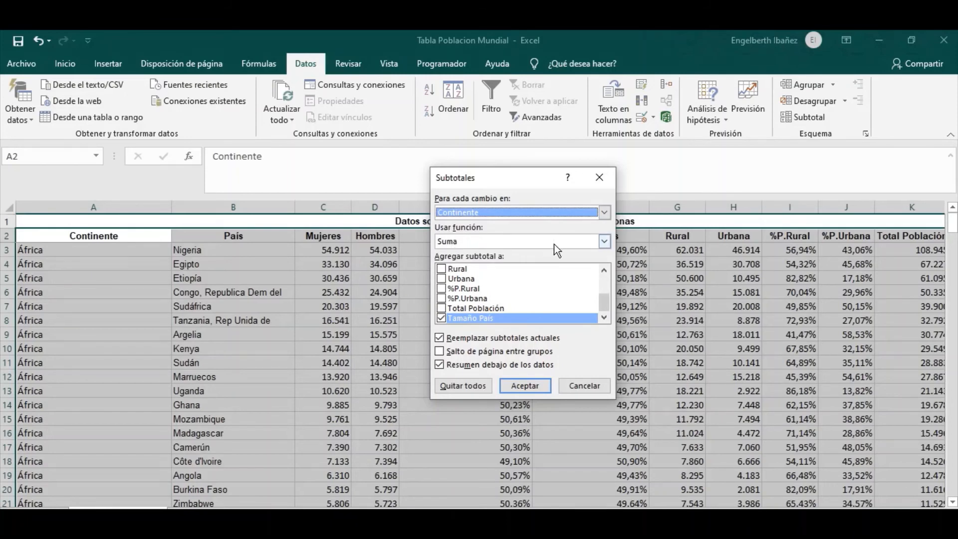
pyautogui.click(605, 241)
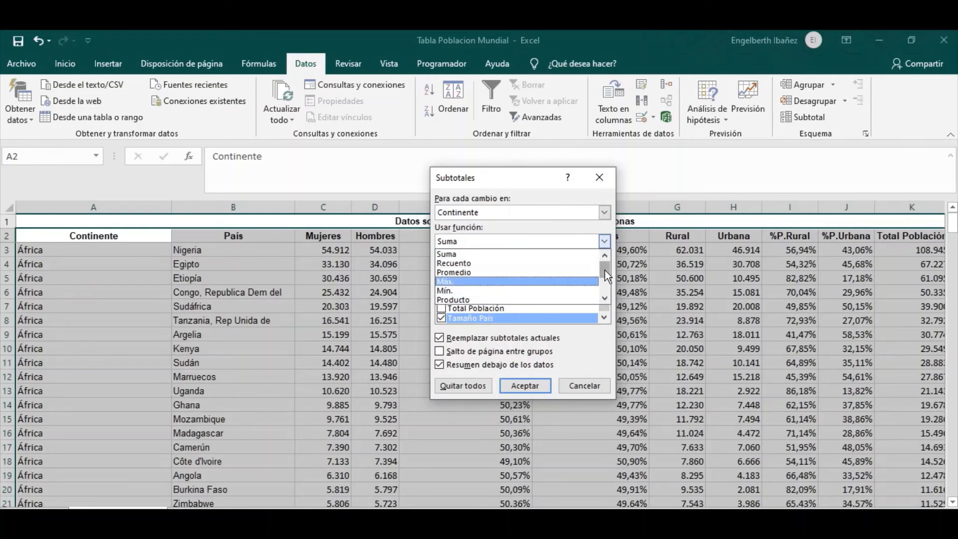
pyautogui.moveTo(605, 270)
pyautogui.mouseDown()
pyautogui.moveTo(606, 299)
pyautogui.moveTo(604, 266)
pyautogui.mouseUp()
pyautogui.click(447, 256)
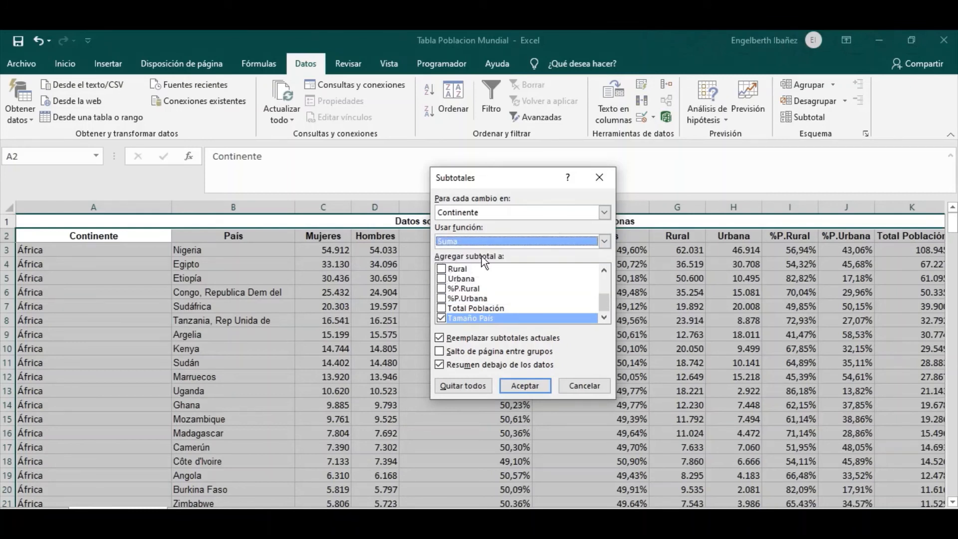
# Exclude Tamaño País from the subtotal columns and include Mujeres and Hombres.
pyautogui.click(441, 318)
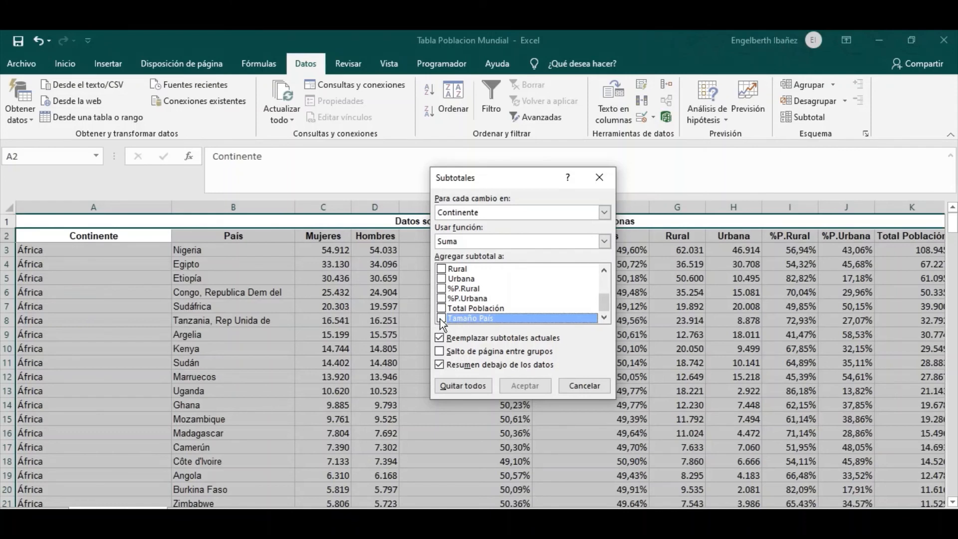
pyautogui.moveTo(601, 303); pyautogui.dragTo(608, 276)
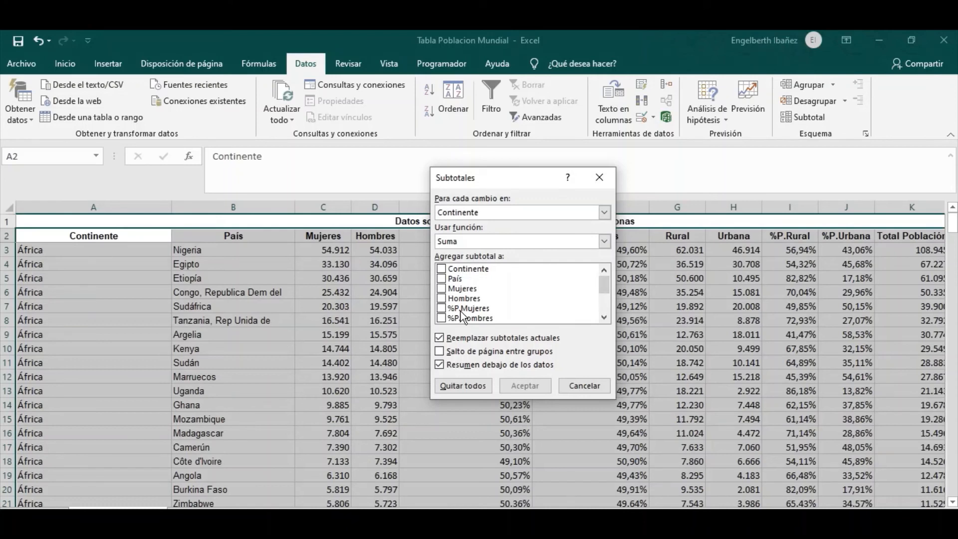
pyautogui.click(441, 288)
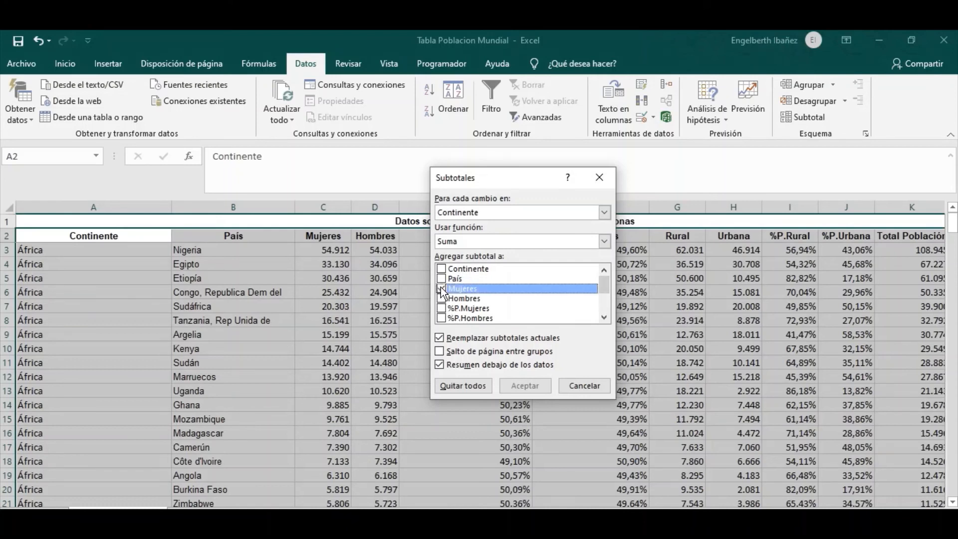
pyautogui.click(442, 298)
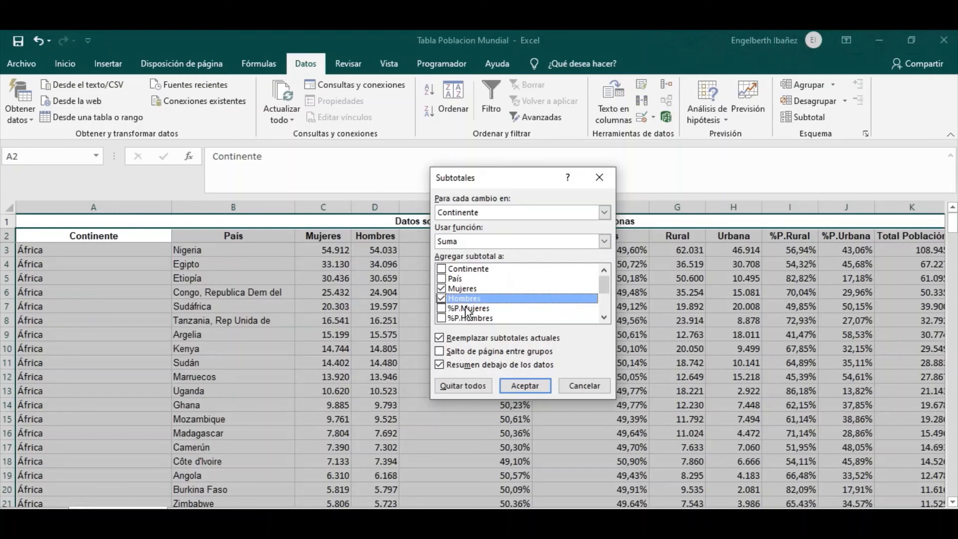
# Add Rural, Urbana and Total Población to the subtotal columns and apply the subtotals to the table.
pyautogui.click(603, 316)
pyautogui.click(603, 316)
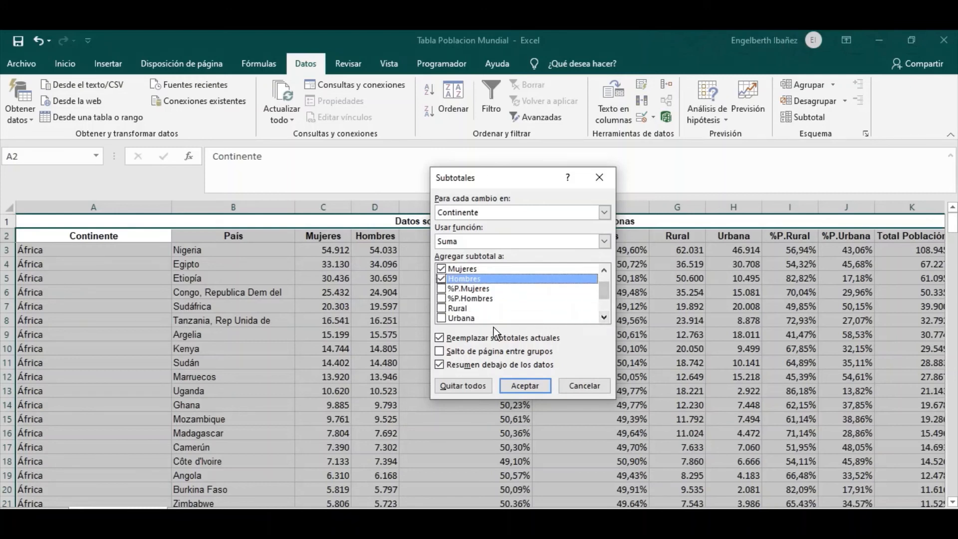
pyautogui.click(442, 309)
pyautogui.click(442, 318)
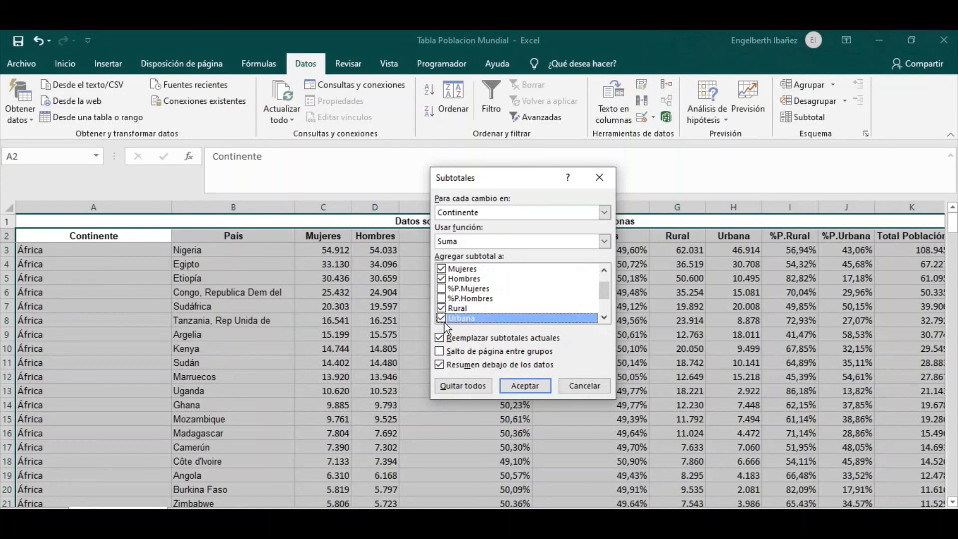
pyautogui.click(603, 317)
pyautogui.click(604, 317)
pyautogui.click(604, 317)
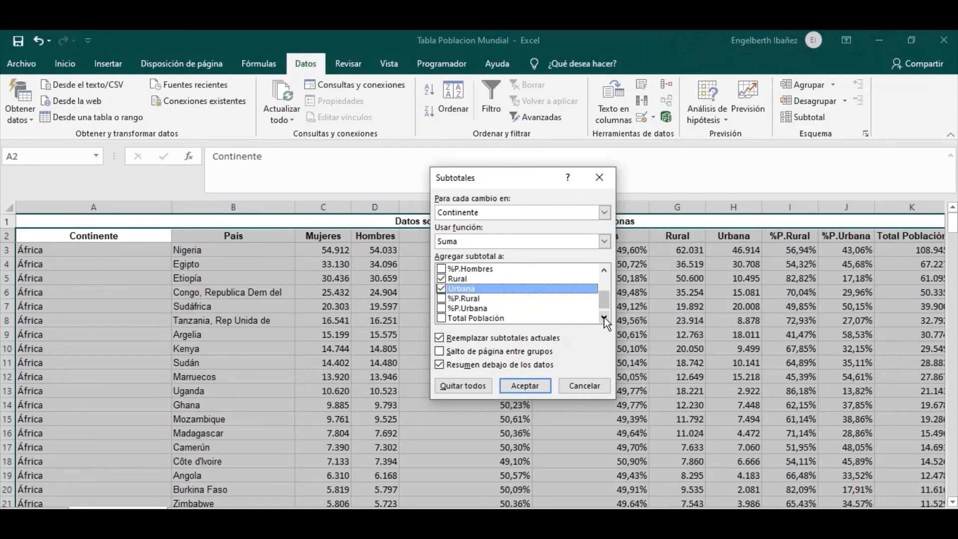
pyautogui.click(445, 319)
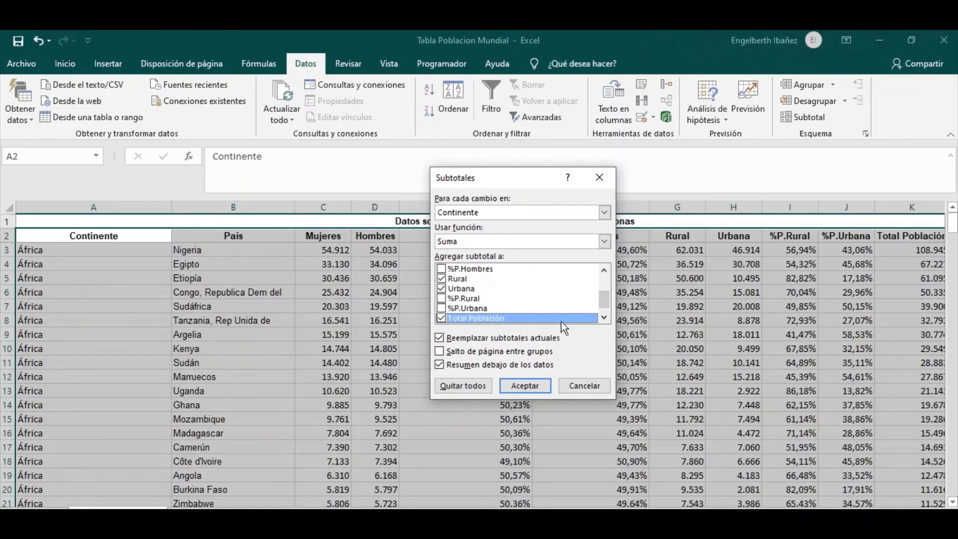
pyautogui.click(604, 317)
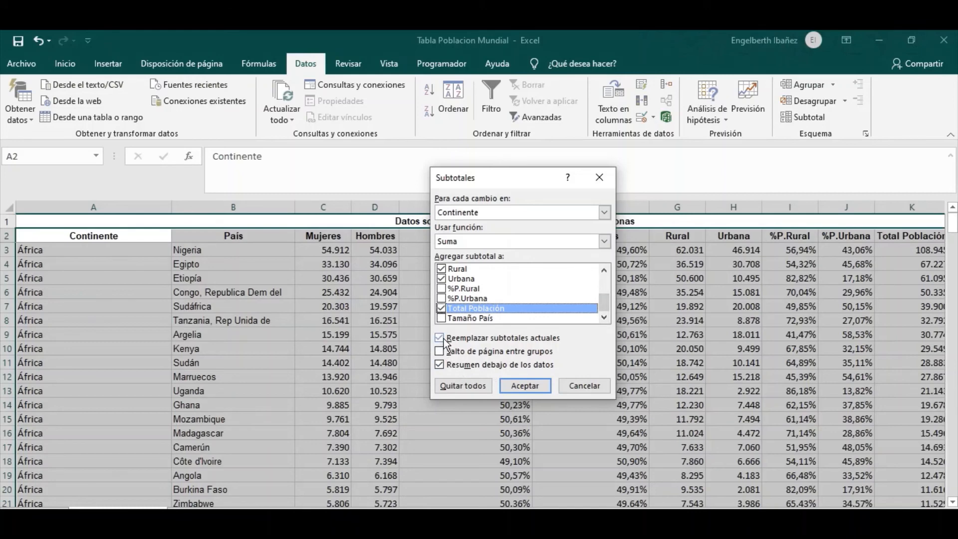
pyautogui.click(525, 386)
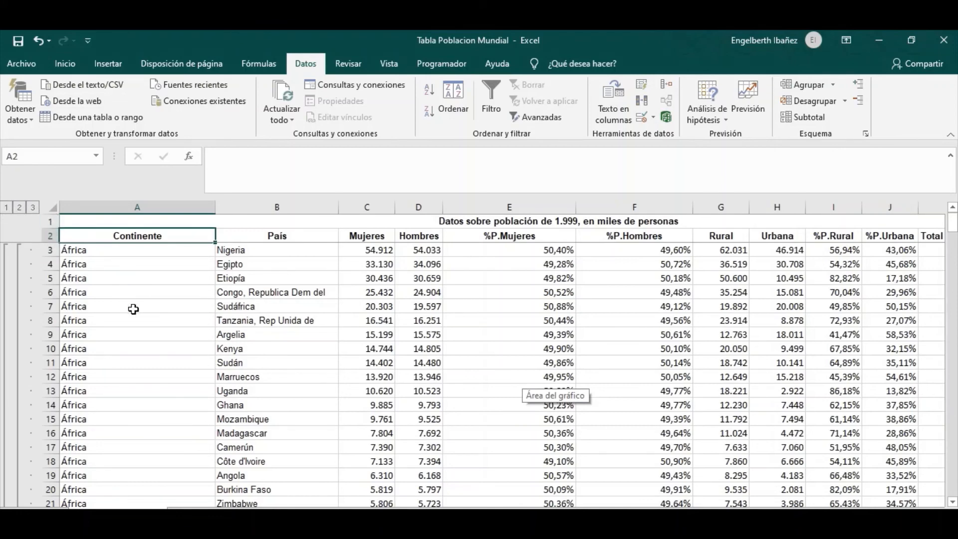
# Format the Total África subtotal row in bold with the thousands-separator number style.
pyautogui.scroll(-16, 133, 308)
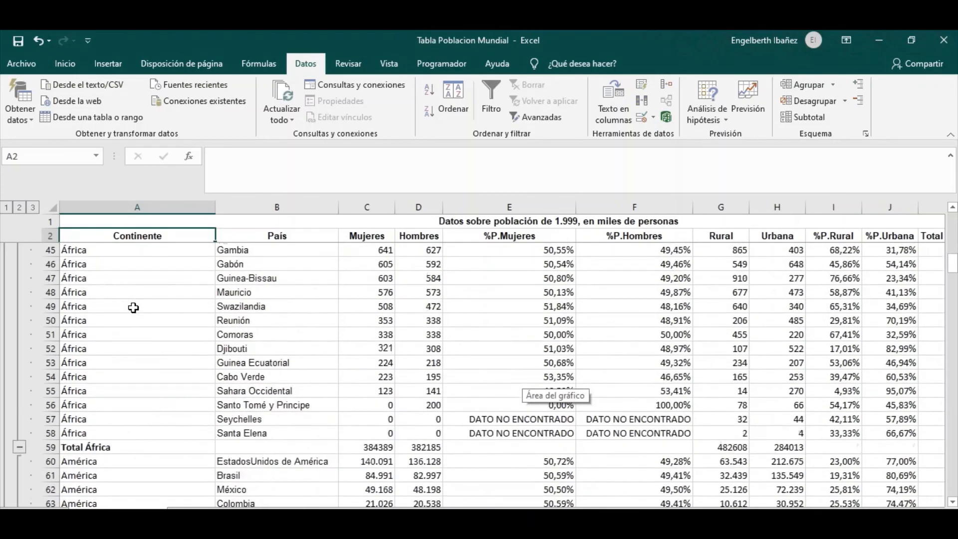
pyautogui.scroll(-1, 133, 307)
pyautogui.click(78, 322)
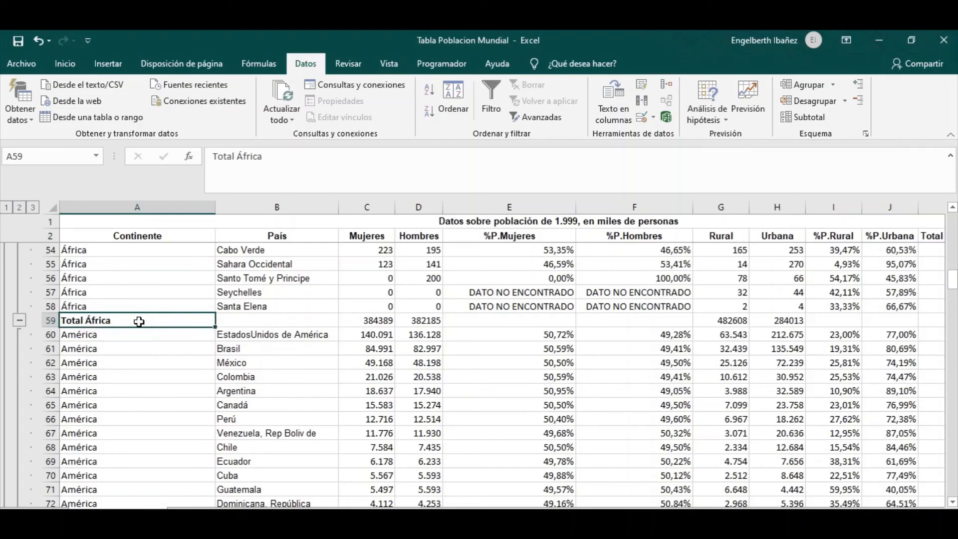
pyautogui.moveTo(139, 322); pyautogui.dragTo(707, 322)
pyautogui.hscroll(-2, 503, 376)
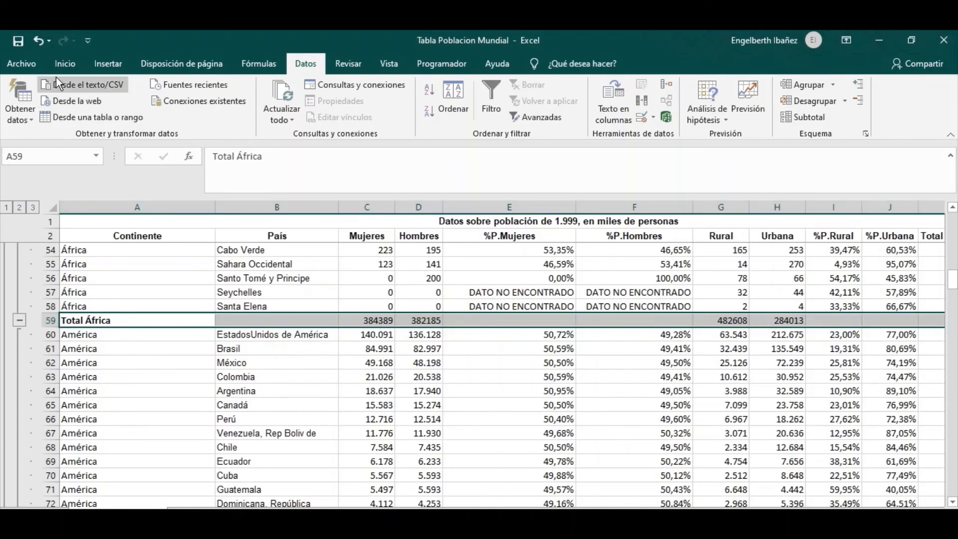
pyautogui.click(63, 66)
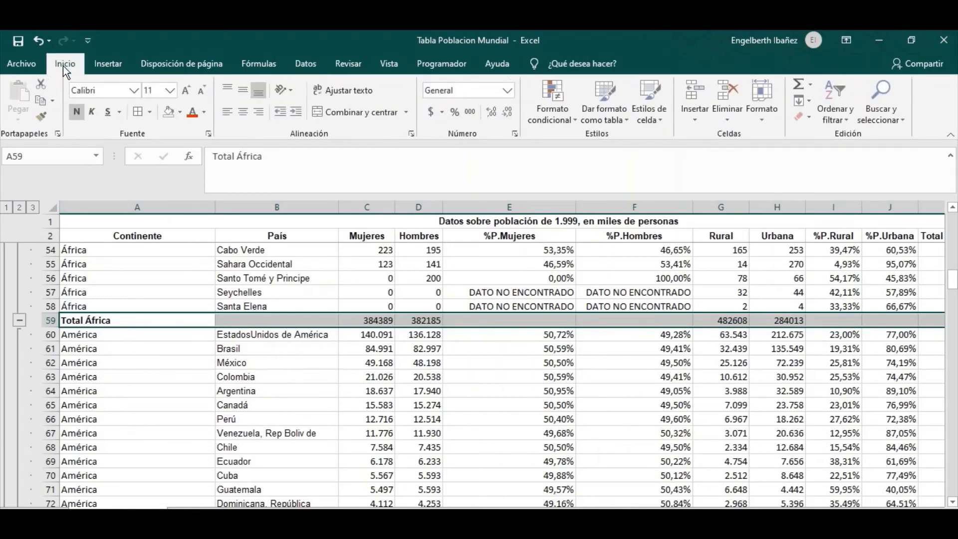
pyautogui.click(76, 111)
pyautogui.click(76, 112)
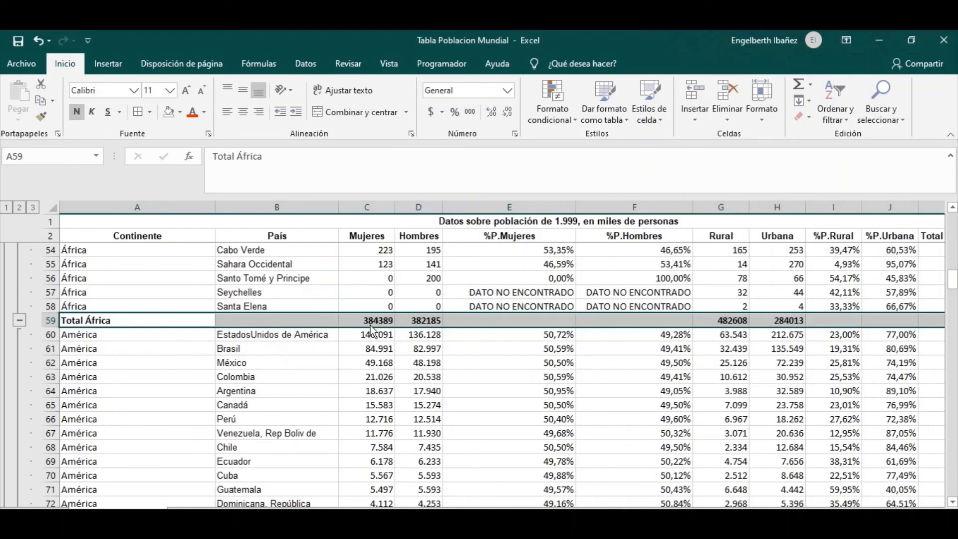
pyautogui.click(470, 113)
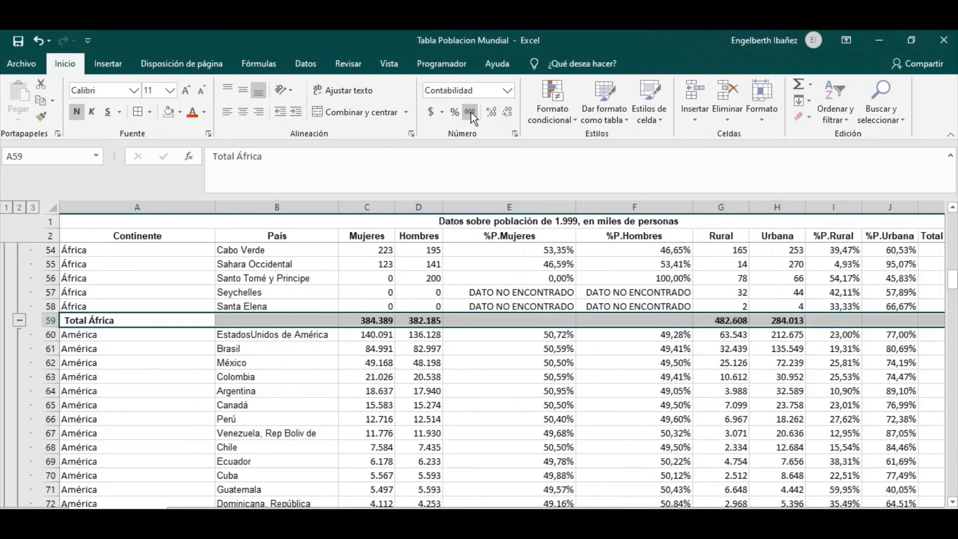
pyautogui.click(488, 400)
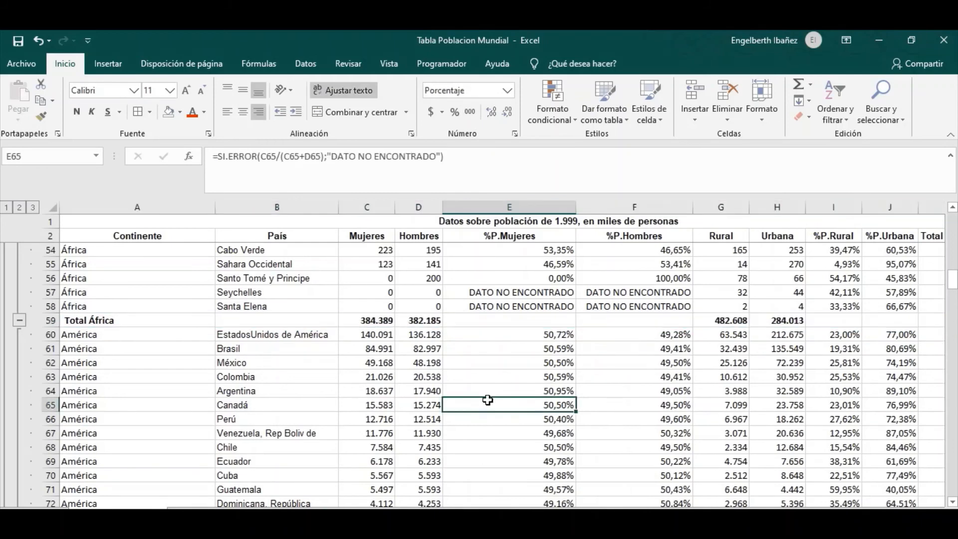
# Examine the remaining continent subtotal rows through to Total general, including the Total Población column.
pyautogui.scroll(-14, 488, 399)
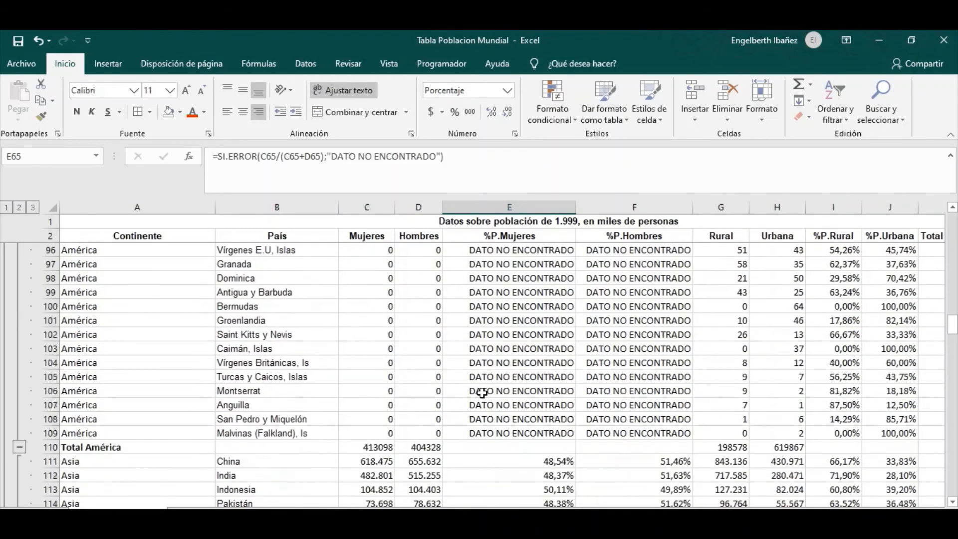
pyautogui.scroll(-2, 282, 469)
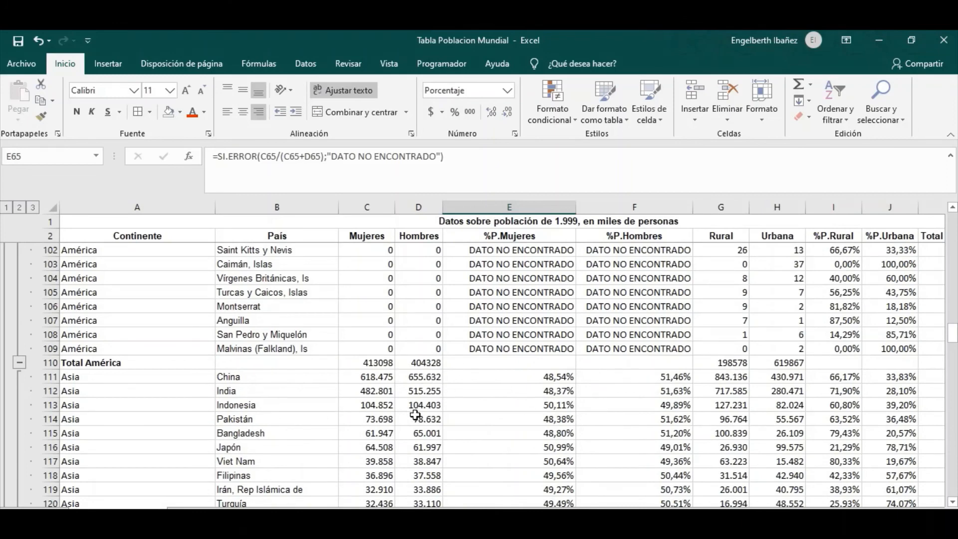
pyautogui.scroll(-11, 420, 411)
pyautogui.scroll(-4, 421, 410)
pyautogui.scroll(-18, 422, 408)
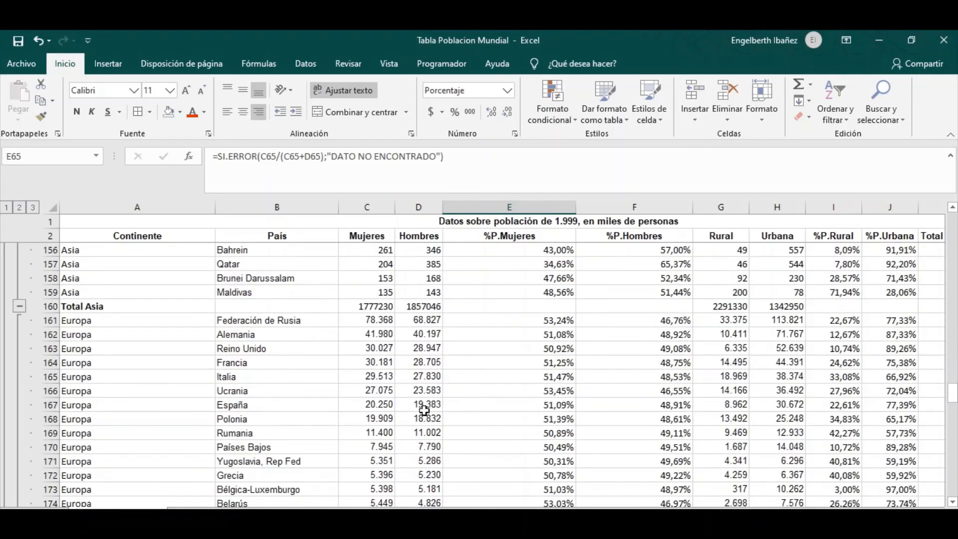
pyautogui.scroll(-10, 427, 409)
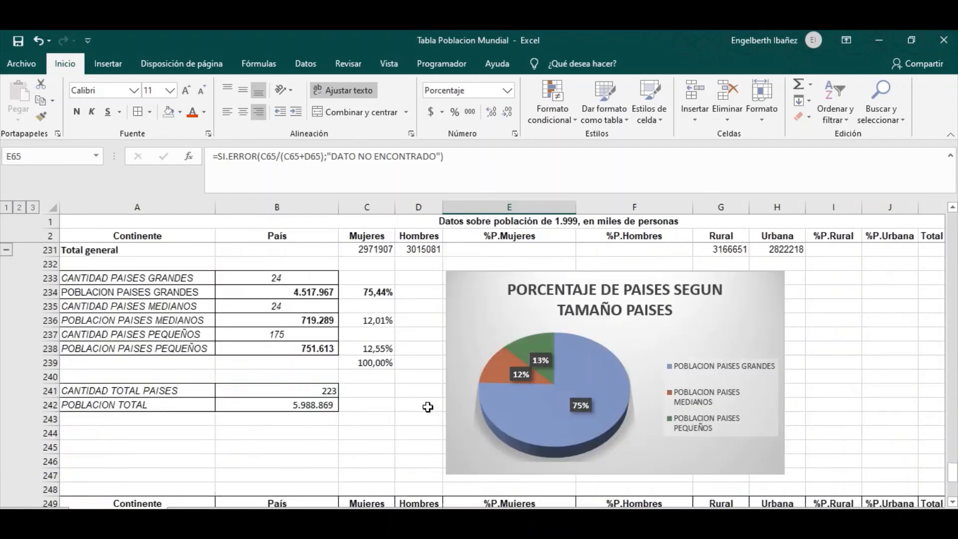
pyautogui.scroll(3, 427, 407)
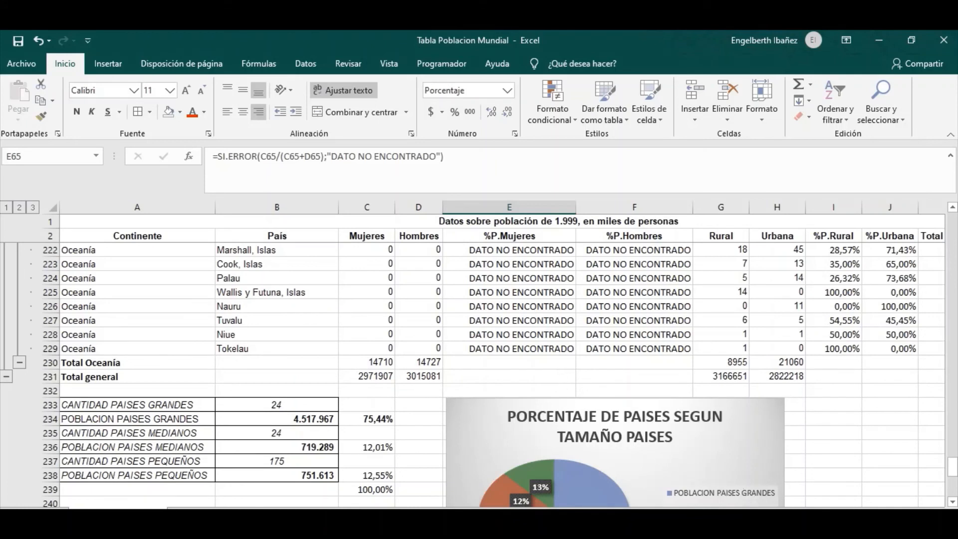
pyautogui.hscroll(2, 774, 504)
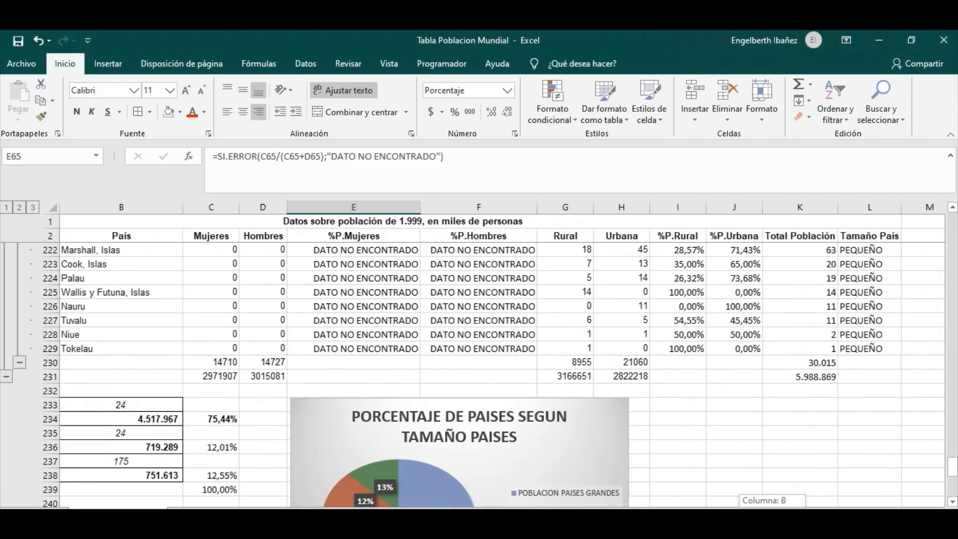
# Compare the Total general formula for Total Población in K231 with the POBLACION TOTAL formula in B242.
pyautogui.click(808, 378)
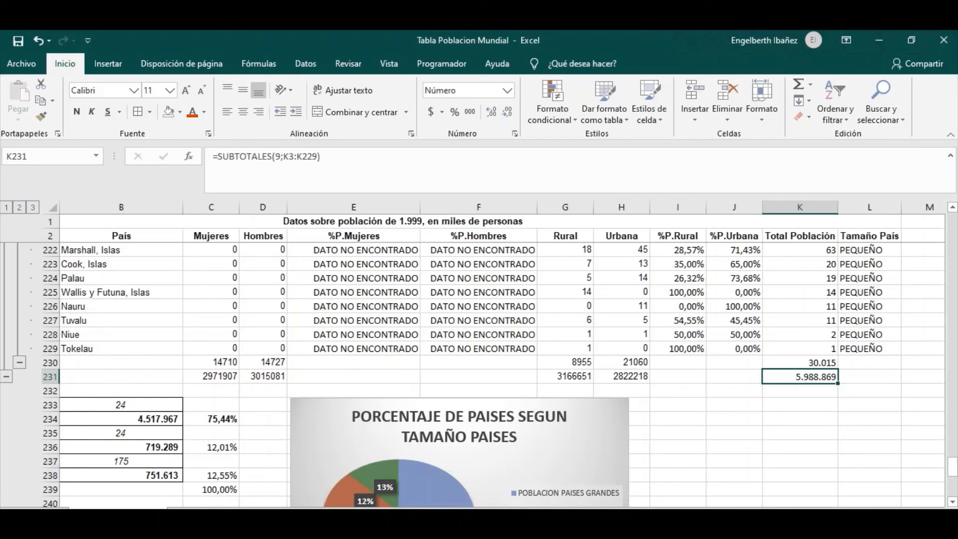
pyautogui.scroll(-2, 130, 434)
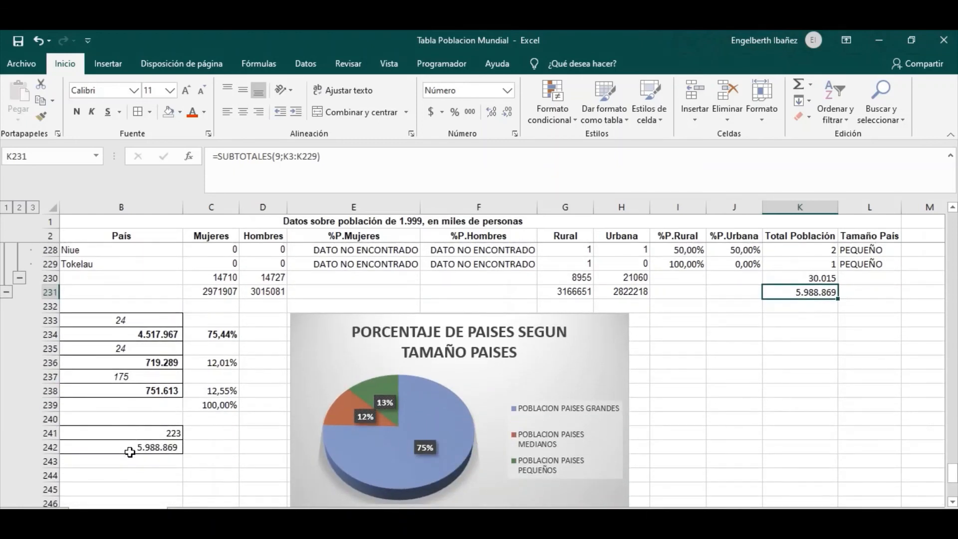
pyautogui.click(131, 451)
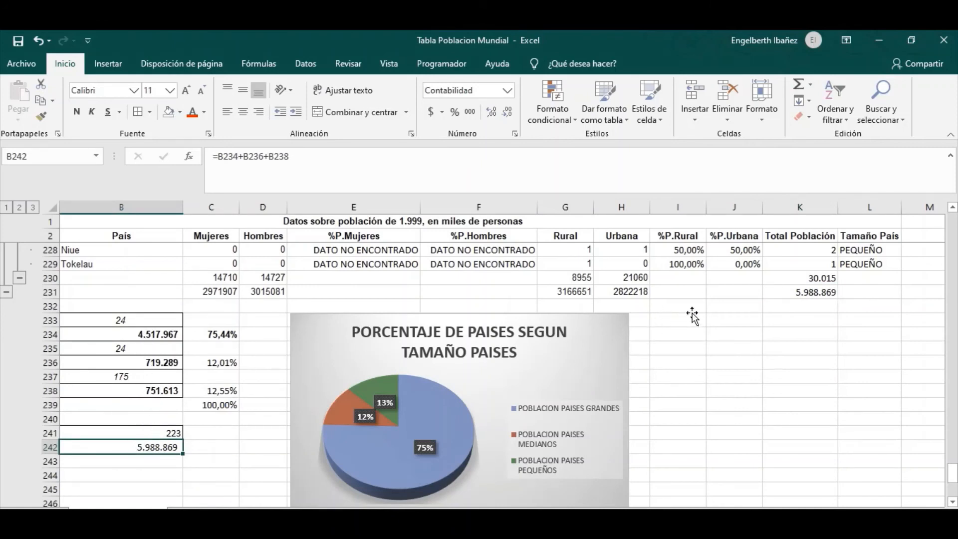
pyautogui.click(778, 293)
pyautogui.scroll(20, 613, 414)
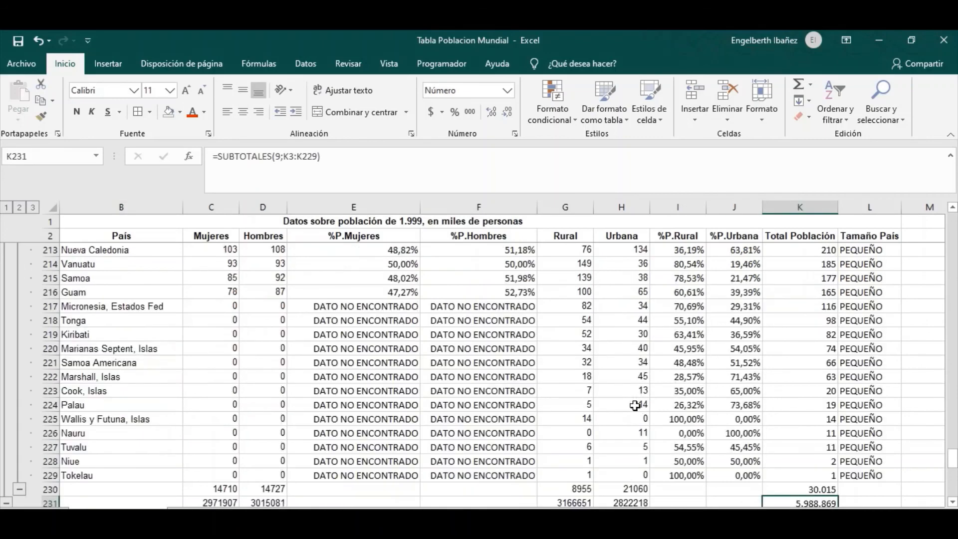
pyautogui.scroll(20, 632, 403)
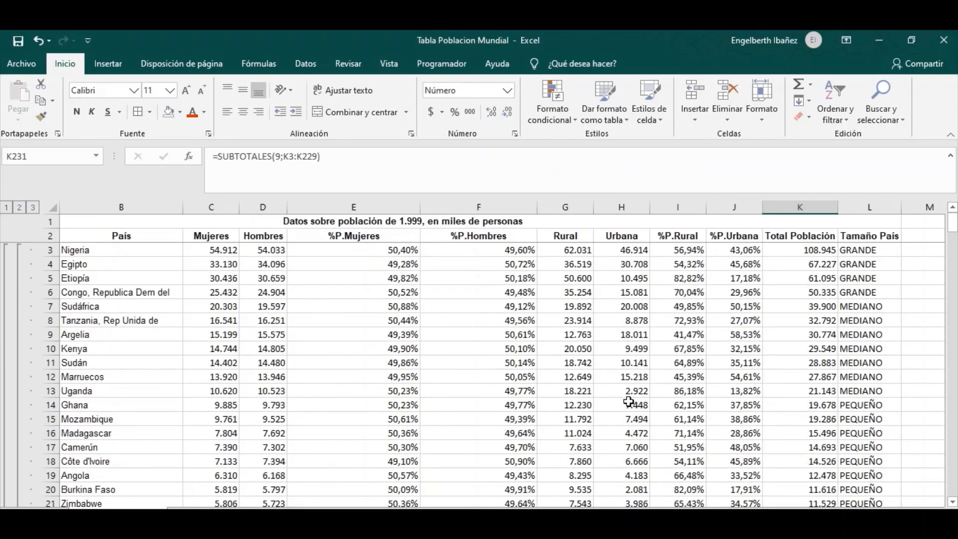
# Extend the %P.Mujeres formula from the Santa Elena row into the Total África row and make that percentage bold.
pyautogui.scroll(-17, 628, 402)
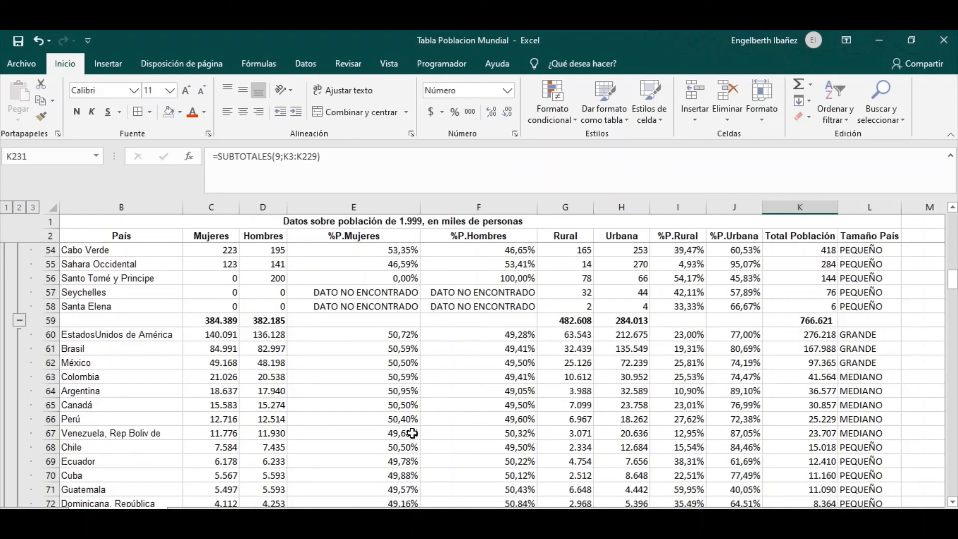
pyautogui.hscroll(-1, 479, 369)
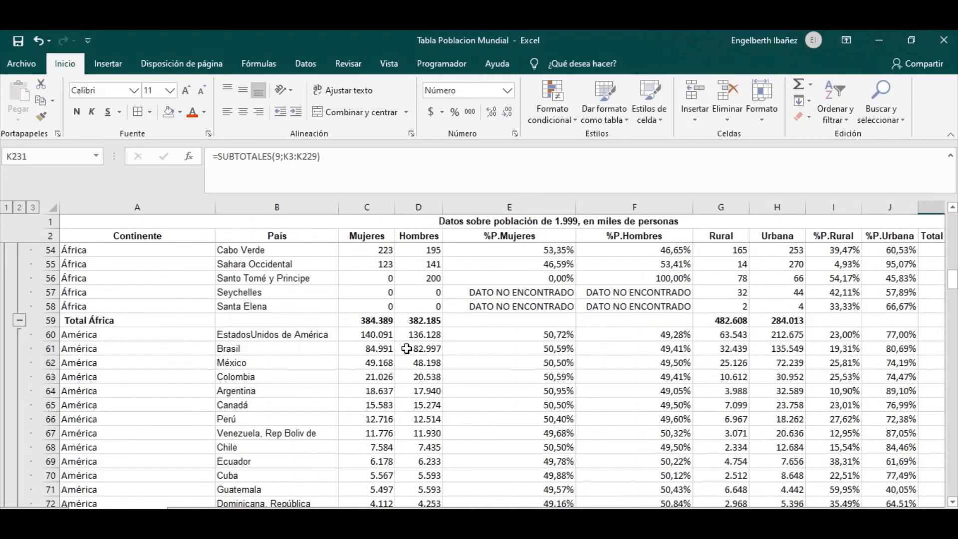
pyautogui.click(502, 324)
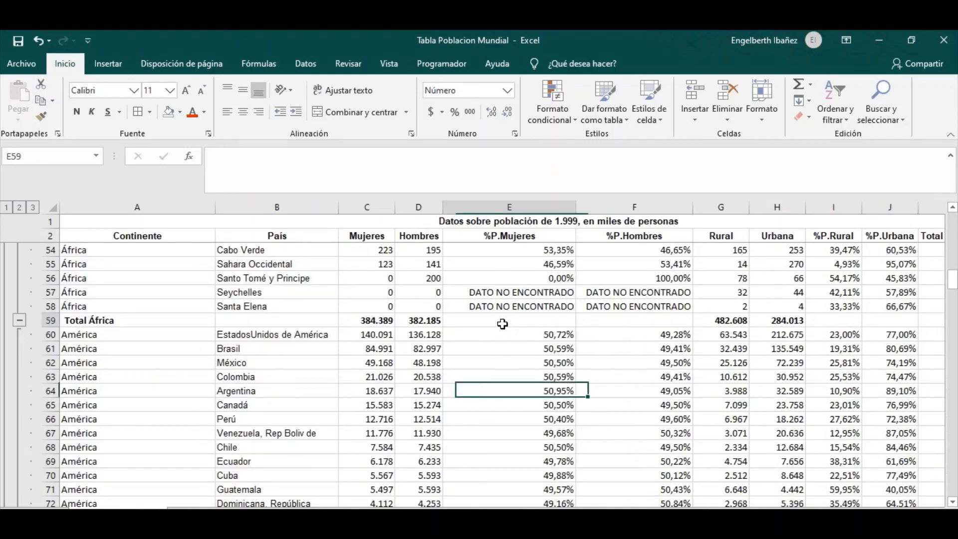
pyautogui.click(590, 325)
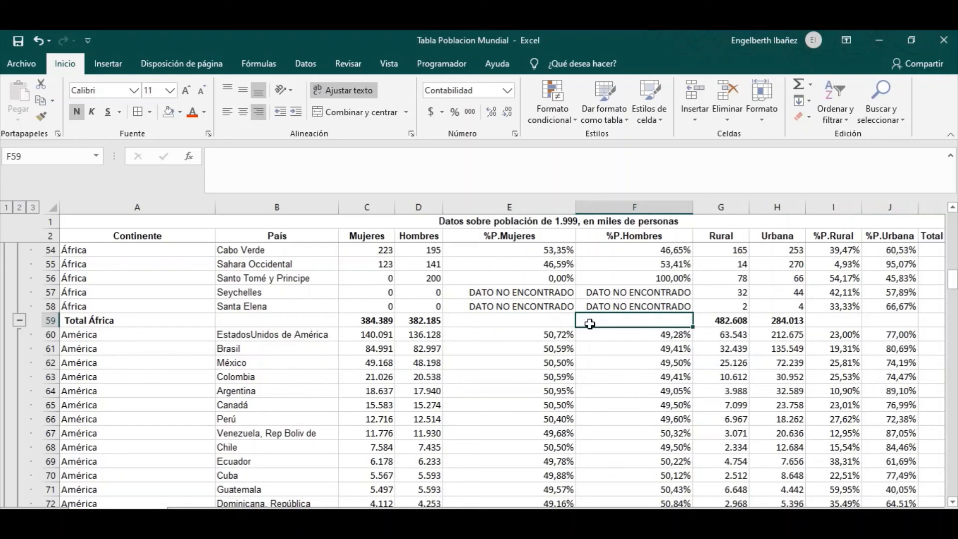
pyautogui.click(533, 321)
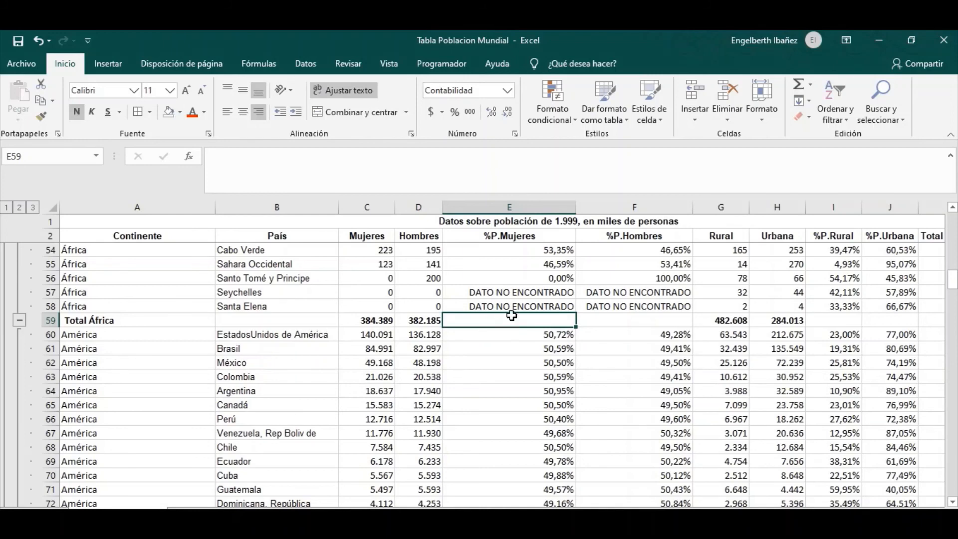
pyautogui.scroll(5, 509, 314)
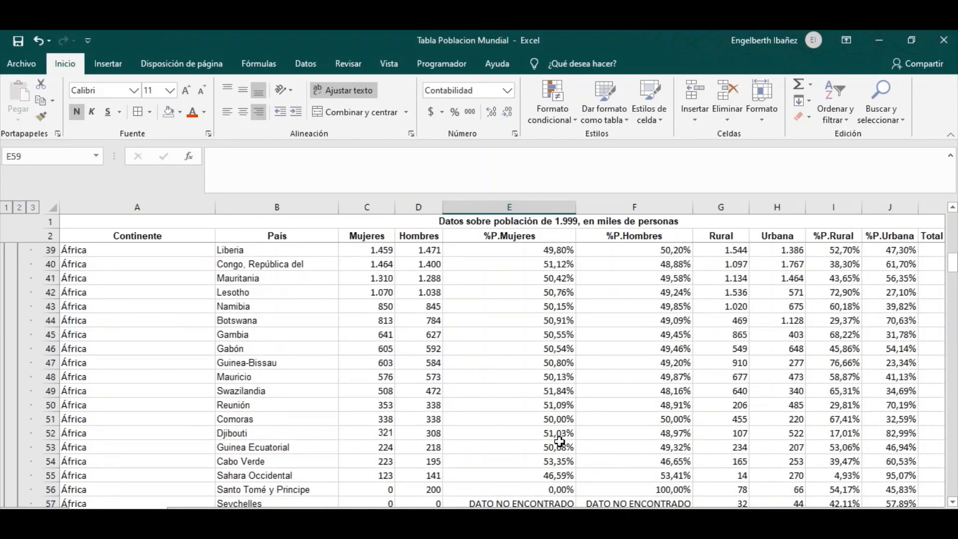
pyautogui.scroll(-3, 559, 441)
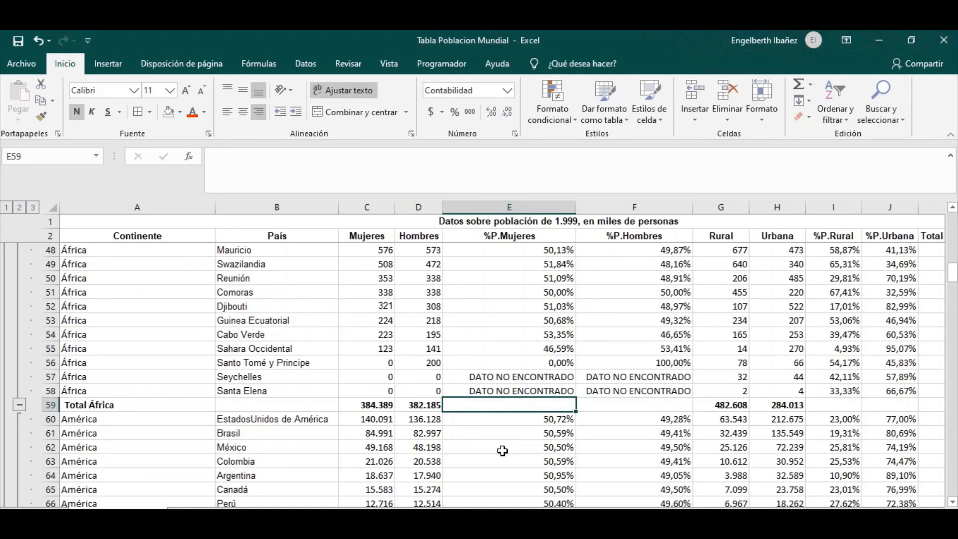
pyautogui.click(541, 392)
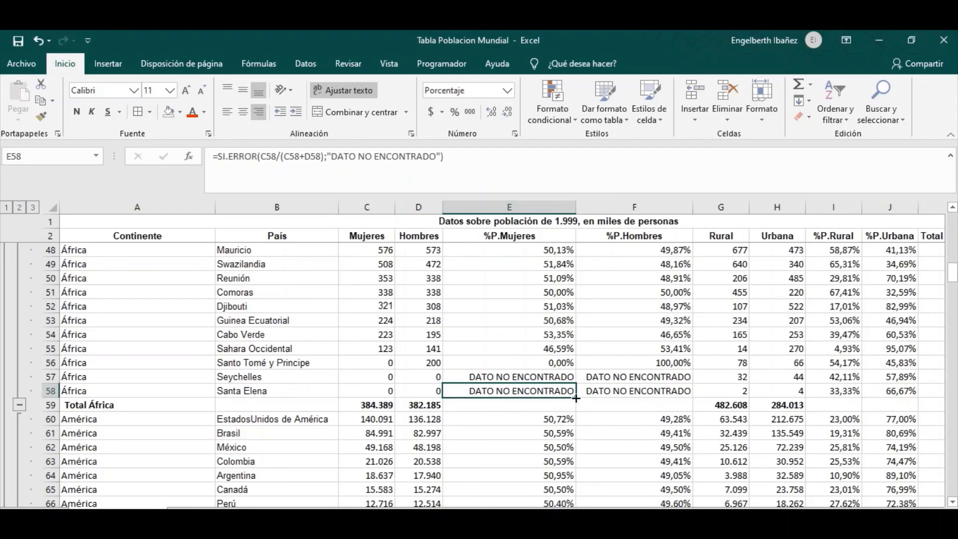
pyautogui.moveTo(575, 403); pyautogui.dragTo(576, 410)
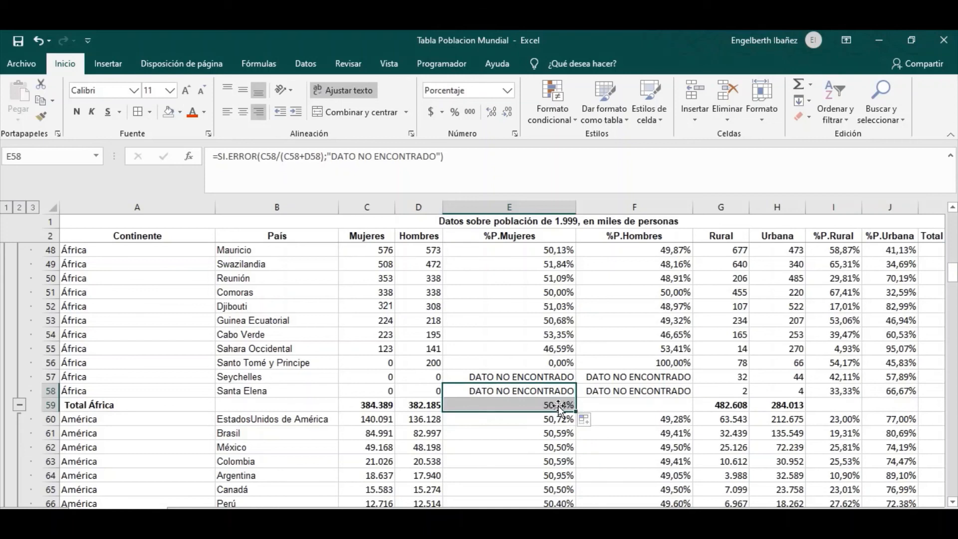
pyautogui.click(556, 405)
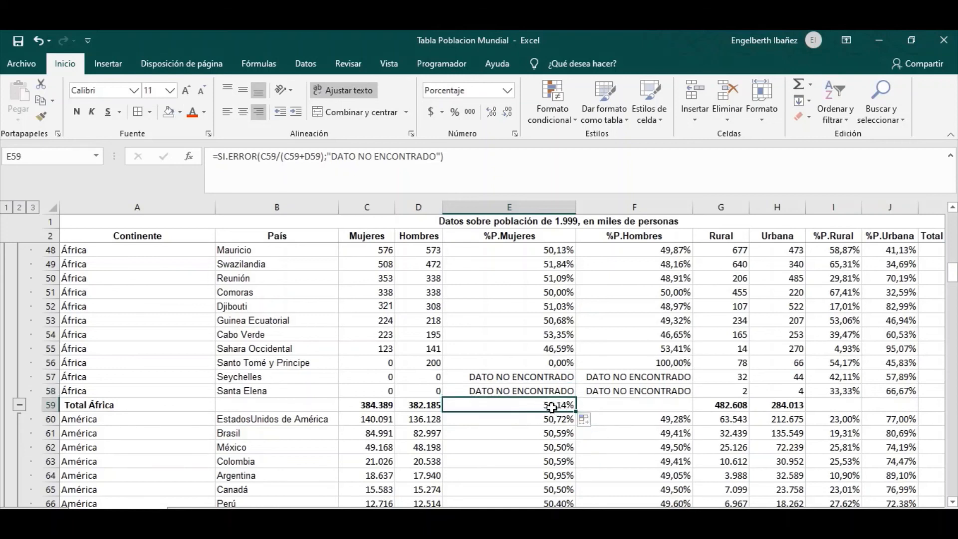
pyautogui.click(77, 116)
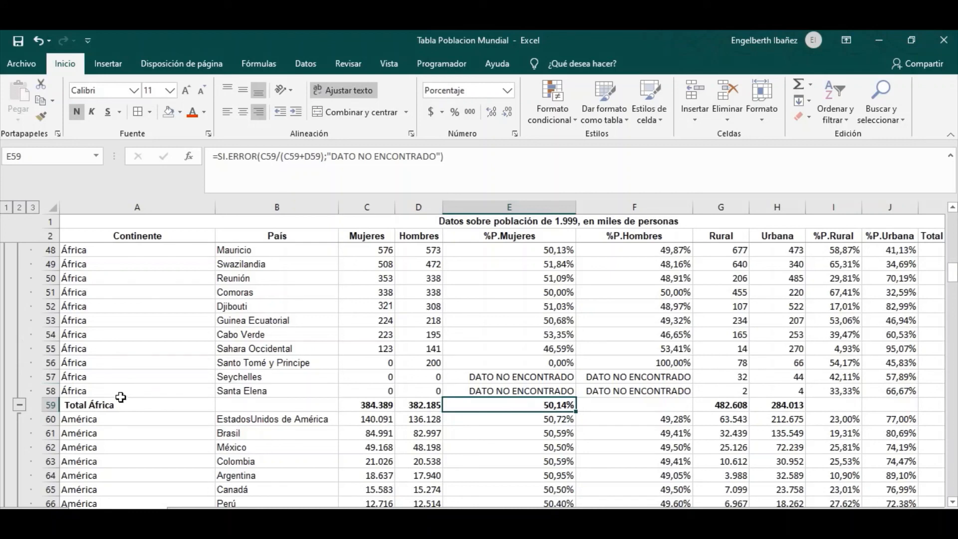
# Extend the %P.Hombres, %P.Rural and %P.Urbana formulas from the Santa Elena row into the Total África row.
pyautogui.click(682, 397)
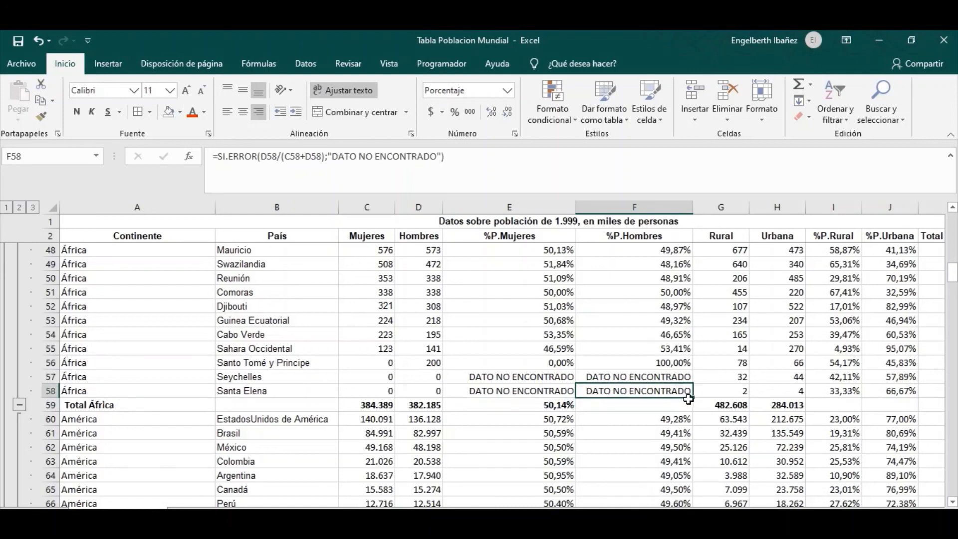
pyautogui.moveTo(692, 398); pyautogui.dragTo(692, 409)
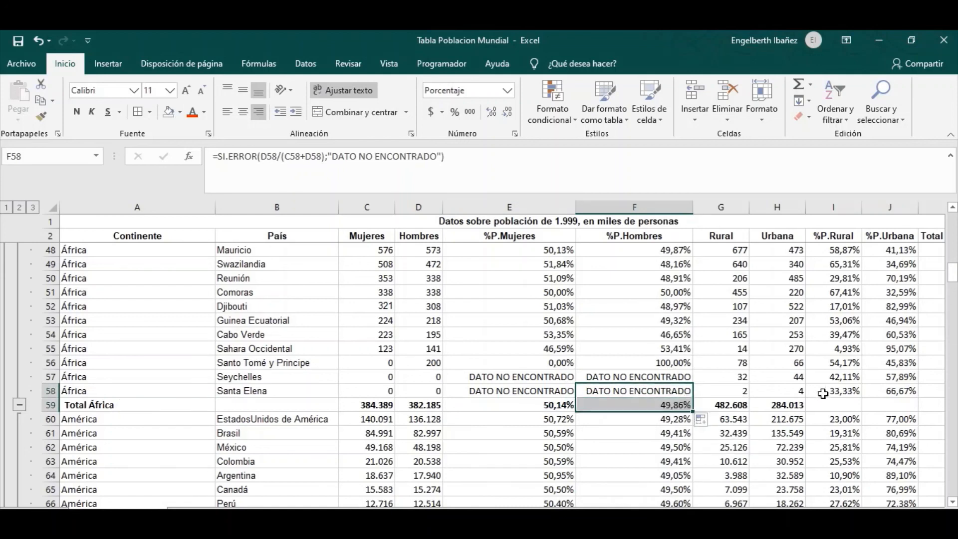
pyautogui.moveTo(838, 392); pyautogui.dragTo(893, 392)
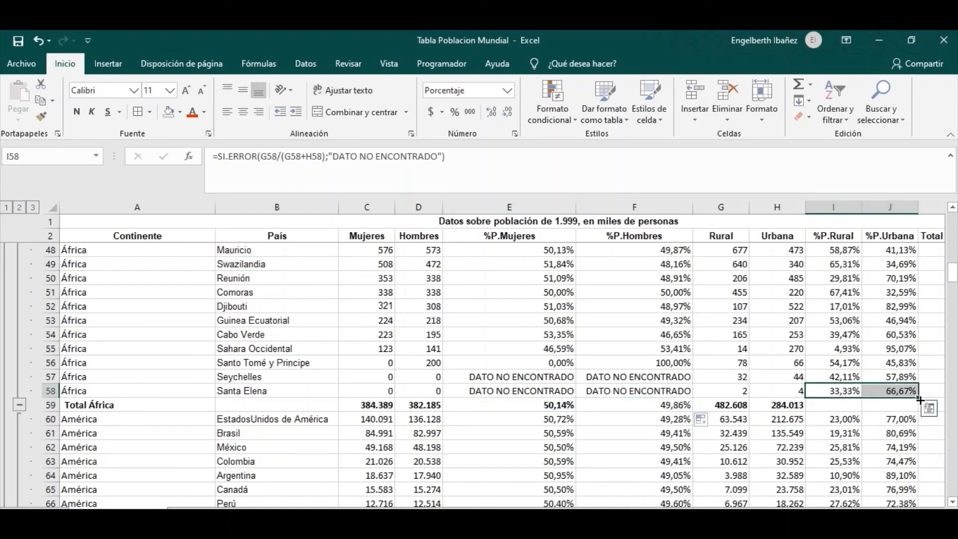
pyautogui.moveTo(921, 396); pyautogui.dragTo(926, 413)
# Make the %P.Hombres, %P.Rural and %P.Urbana percentages in the Total África row bold.
pyautogui.click(672, 406)
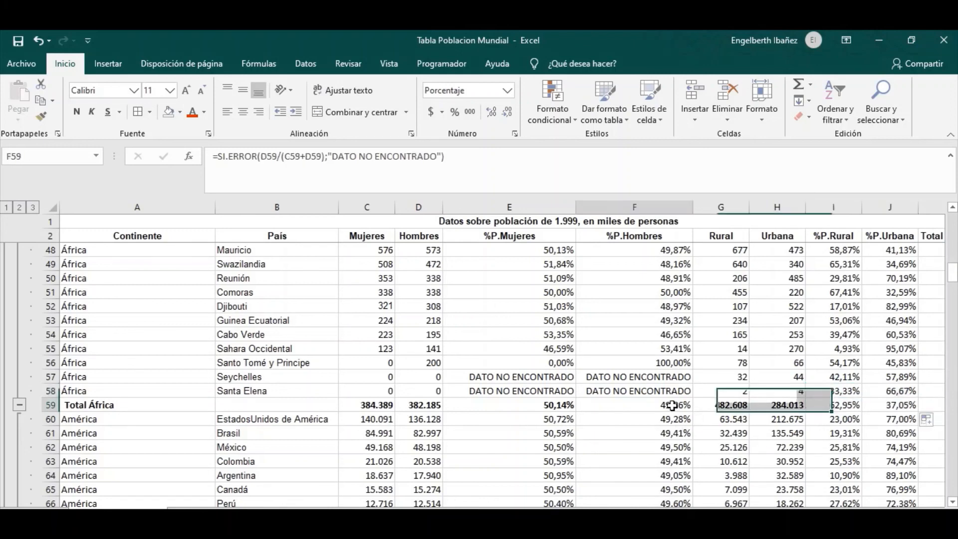
pyautogui.click(78, 112)
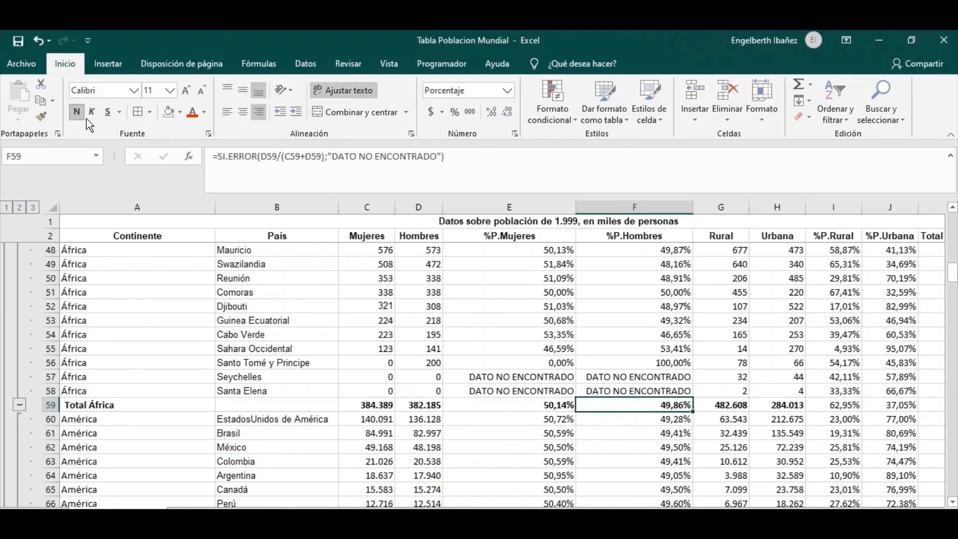
pyautogui.moveTo(833, 405); pyautogui.dragTo(891, 405)
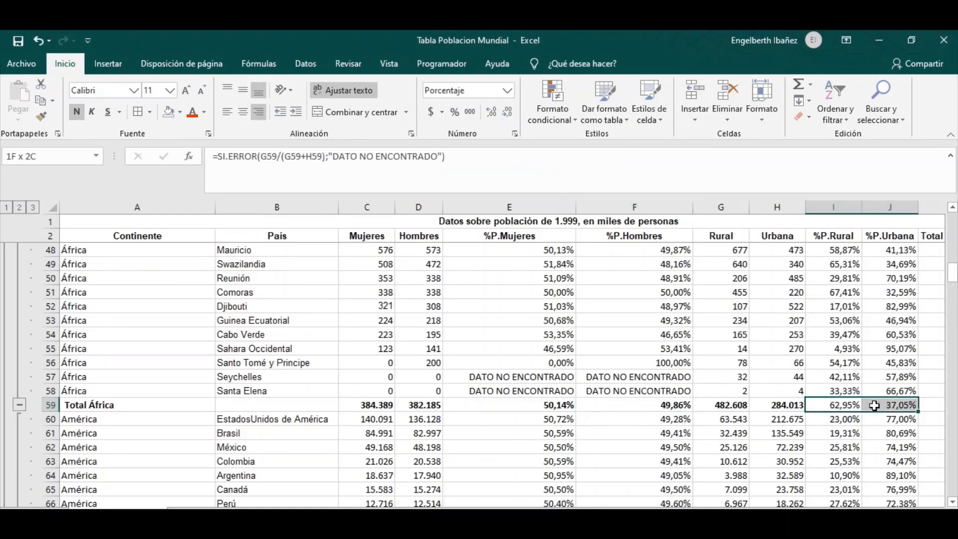
pyautogui.click(76, 112)
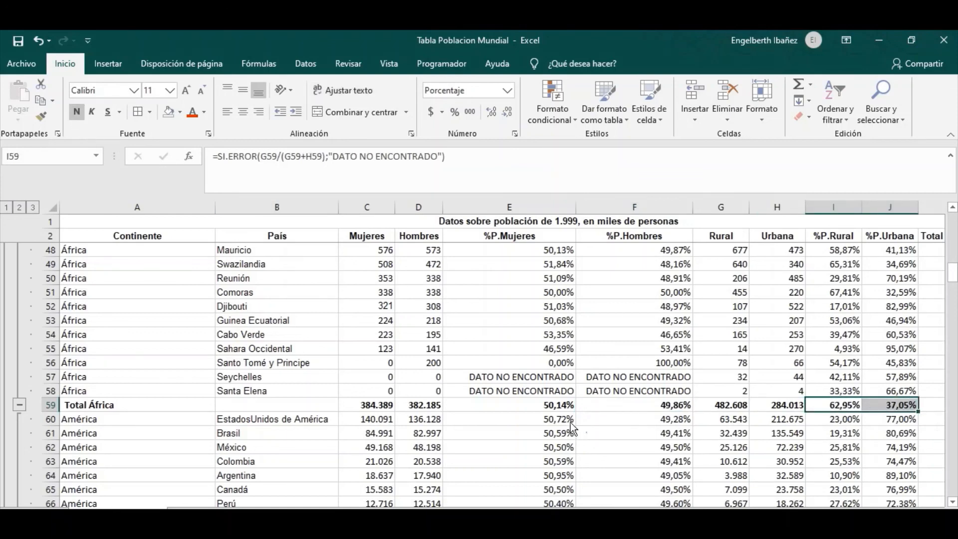
# Extend the %P.Mujeres, %P.Hombres, %P.Rural and %P.Urbana formulas from the Malvinas (Falkland) row into the Total América row.
pyautogui.scroll(-12, 432, 414)
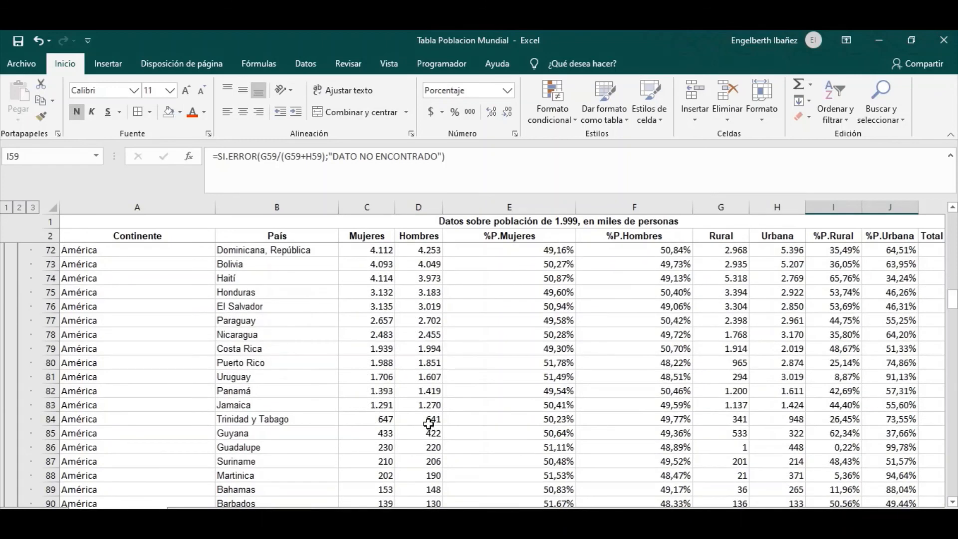
pyautogui.scroll(-5, 429, 427)
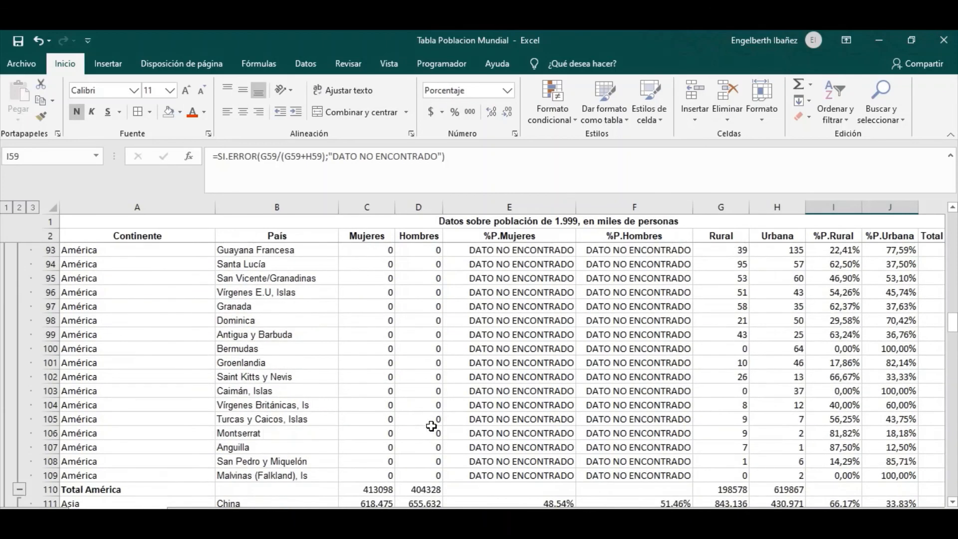
pyautogui.moveTo(479, 392); pyautogui.dragTo(614, 392)
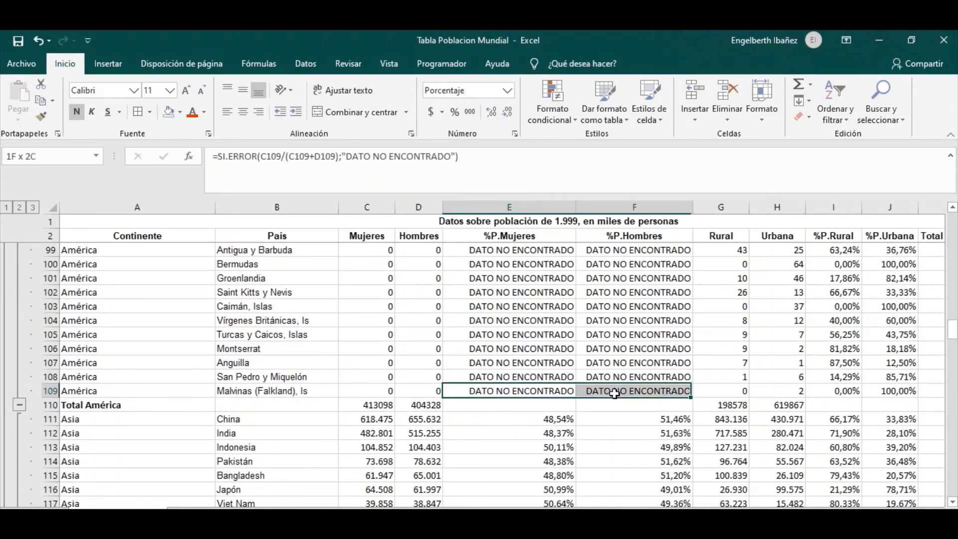
pyautogui.moveTo(691, 397); pyautogui.dragTo(698, 406)
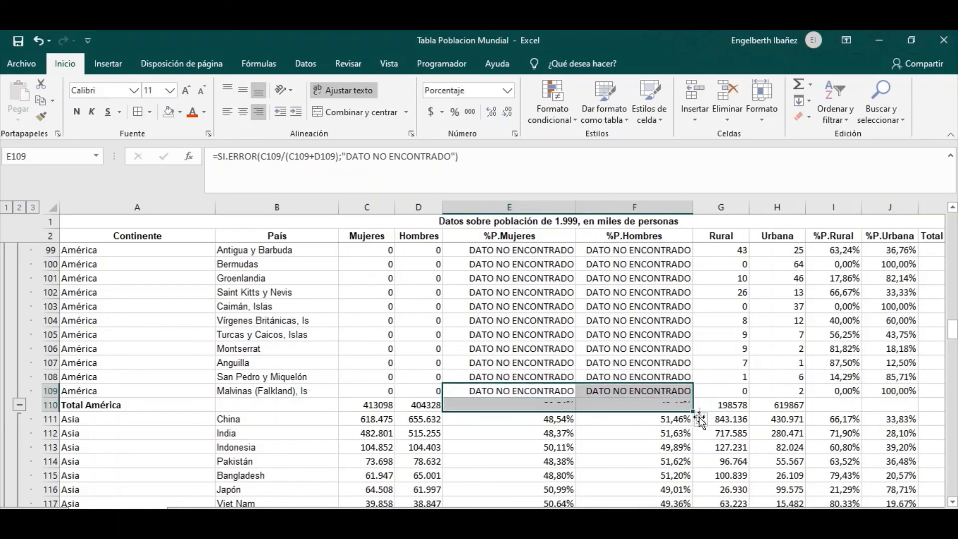
pyautogui.moveTo(848, 391); pyautogui.dragTo(921, 412)
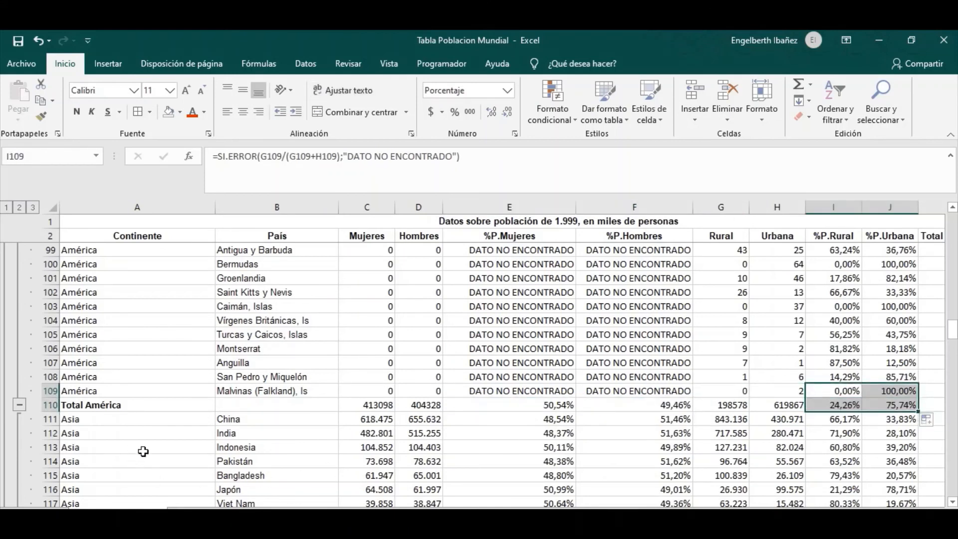
# Make the Total América row bold from País through Total Población and apply the thousands-separator number style to it.
pyautogui.moveTo(276, 408); pyautogui.dragTo(703, 404)
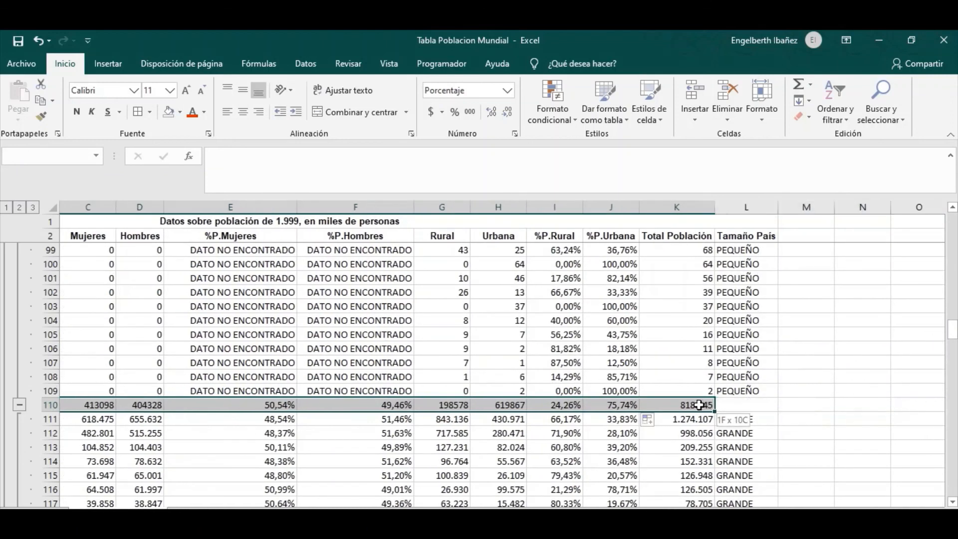
pyautogui.click(77, 112)
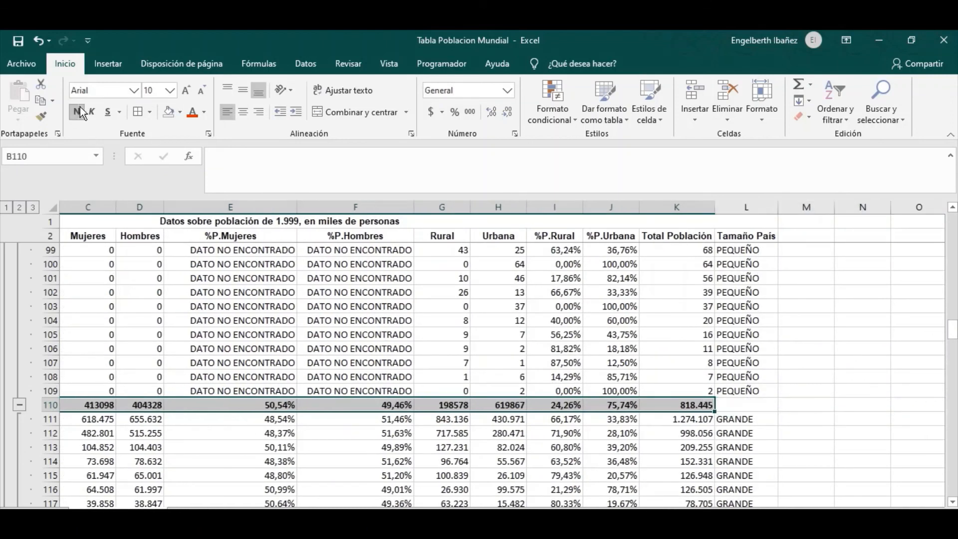
pyautogui.click(469, 112)
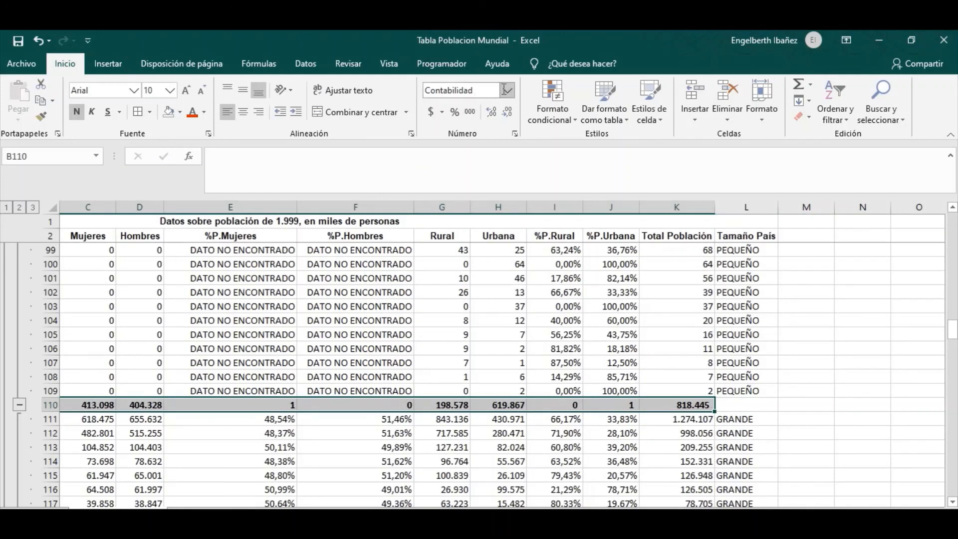
# Set the Porcentaje number format on the %P.Mujeres, %P.Hombres, %P.Rural and %P.Urbana cells of the Total América row.
pyautogui.click(235, 405)
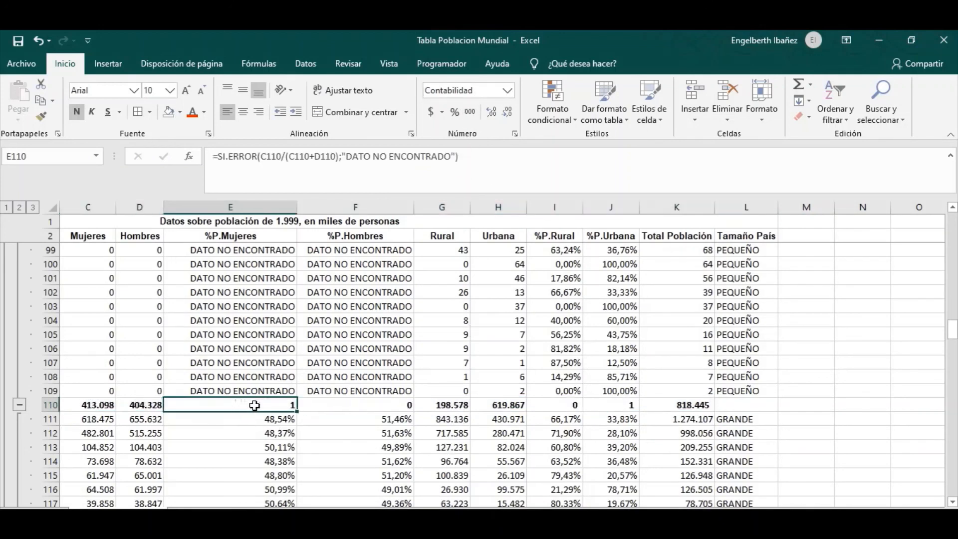
pyautogui.moveTo(296, 403); pyautogui.dragTo(351, 406)
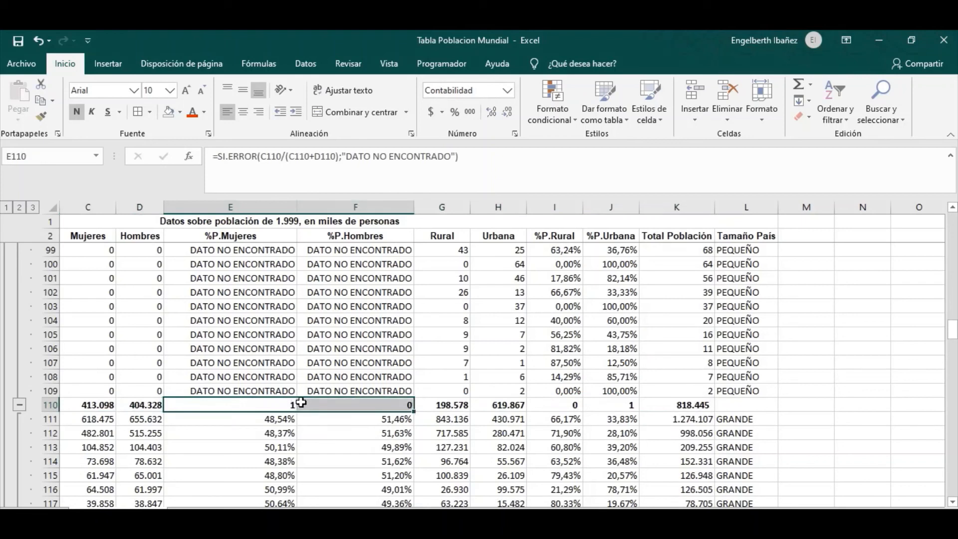
pyautogui.click(507, 92)
pyautogui.click(477, 329)
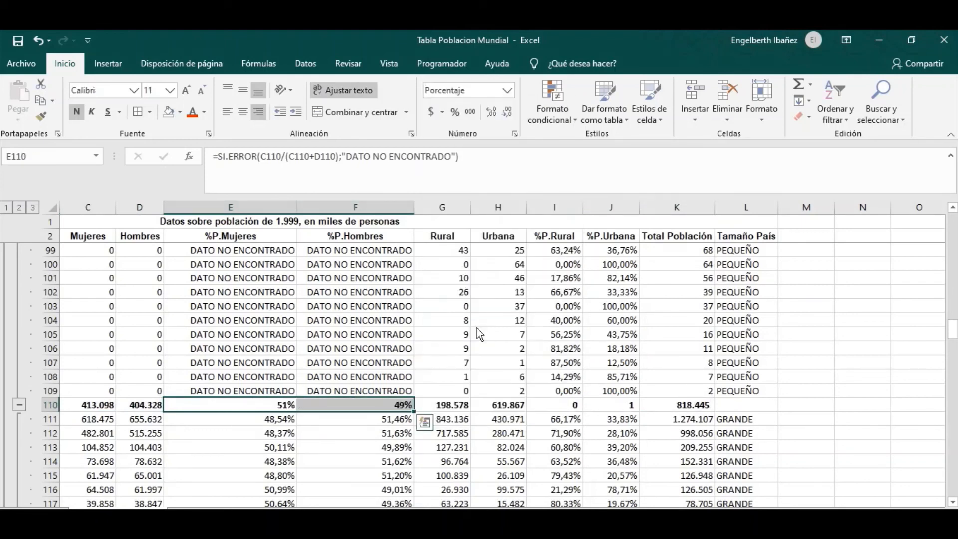
pyautogui.moveTo(567, 403); pyautogui.dragTo(611, 405)
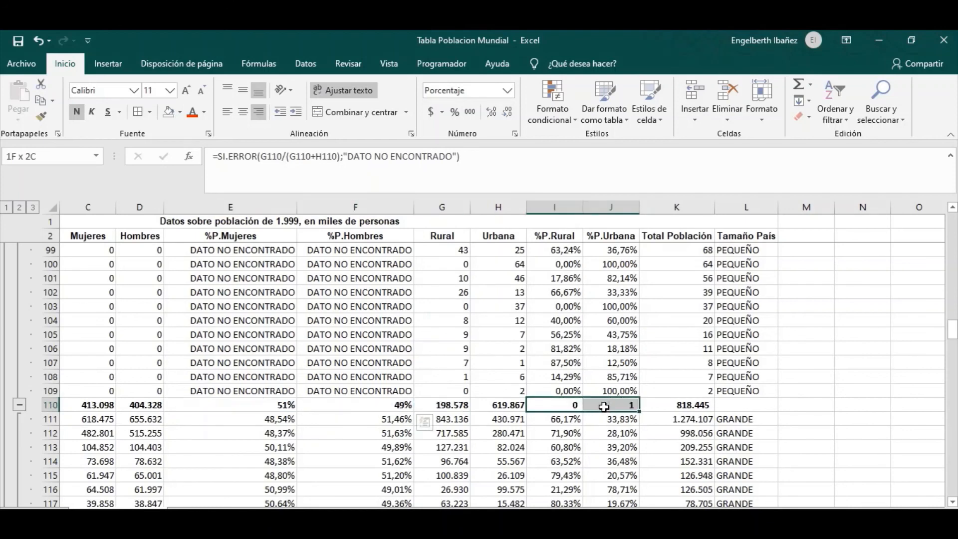
pyautogui.click(507, 90)
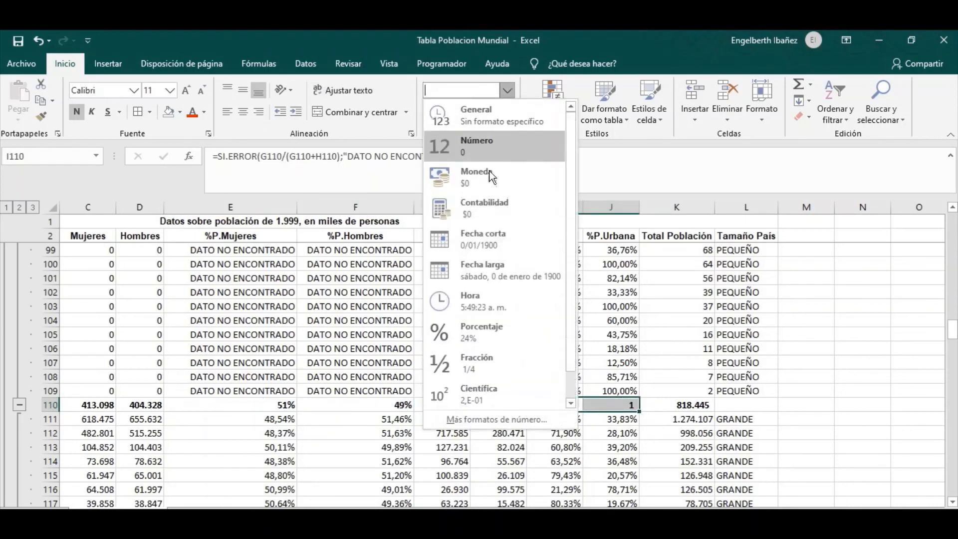
pyautogui.click(488, 328)
# Show the four percentages in the Total América row with two decimal places.
pyautogui.moveTo(261, 408); pyautogui.dragTo(360, 405)
pyautogui.click(490, 113)
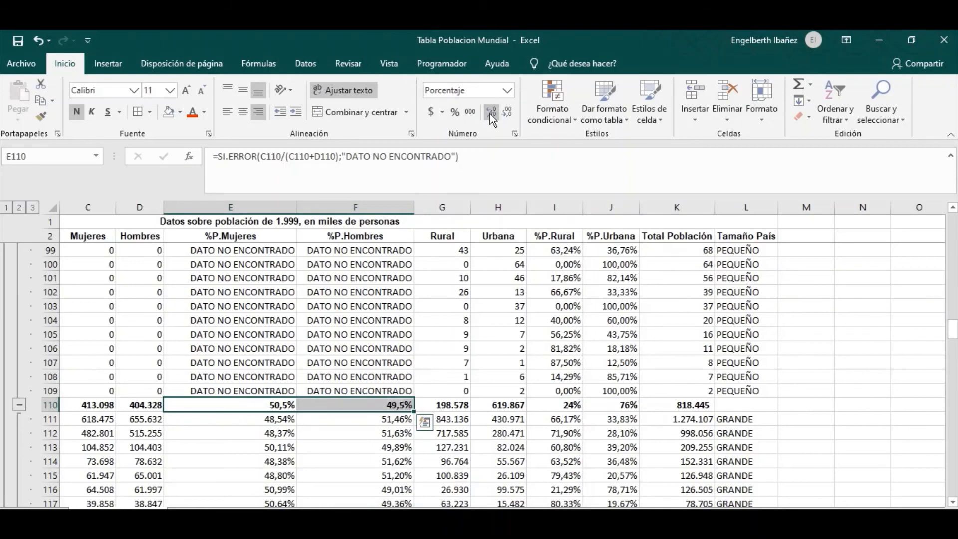
pyautogui.click(490, 113)
pyautogui.moveTo(582, 405); pyautogui.dragTo(617, 404)
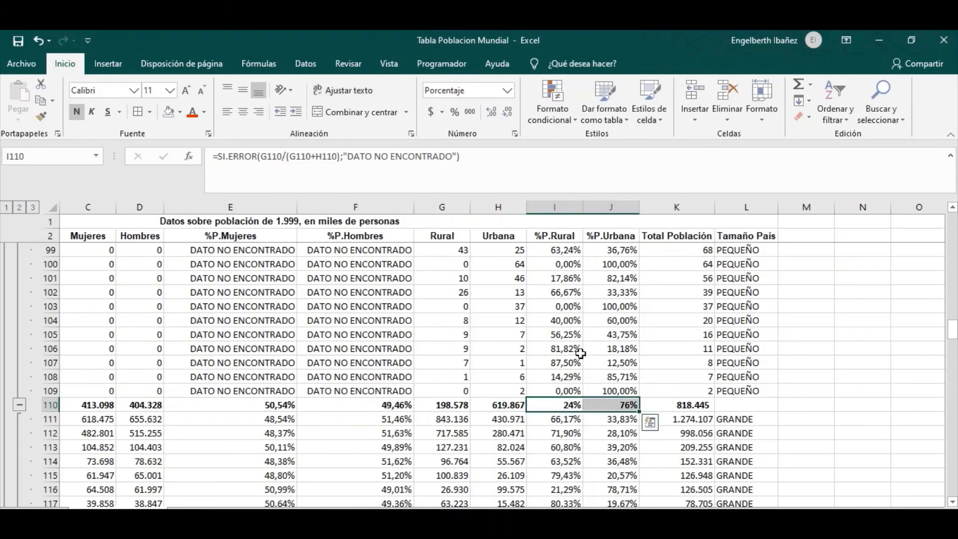
pyautogui.click(490, 113)
pyautogui.click(488, 112)
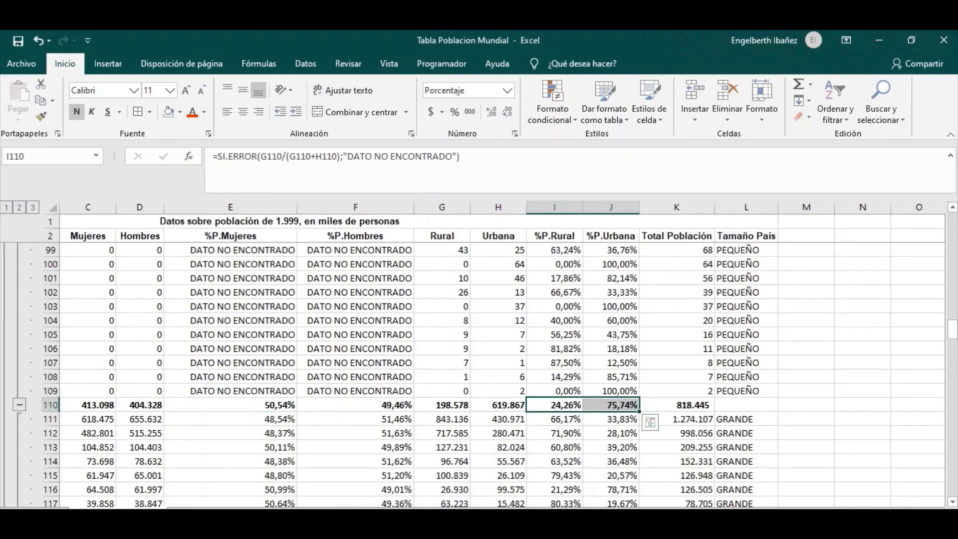
# Make the Mujeres and Hombres subtotals in the Total Asia row bold with the thousands-separator style.
pyautogui.moveTo(657, 514); pyautogui.dragTo(619, 514)
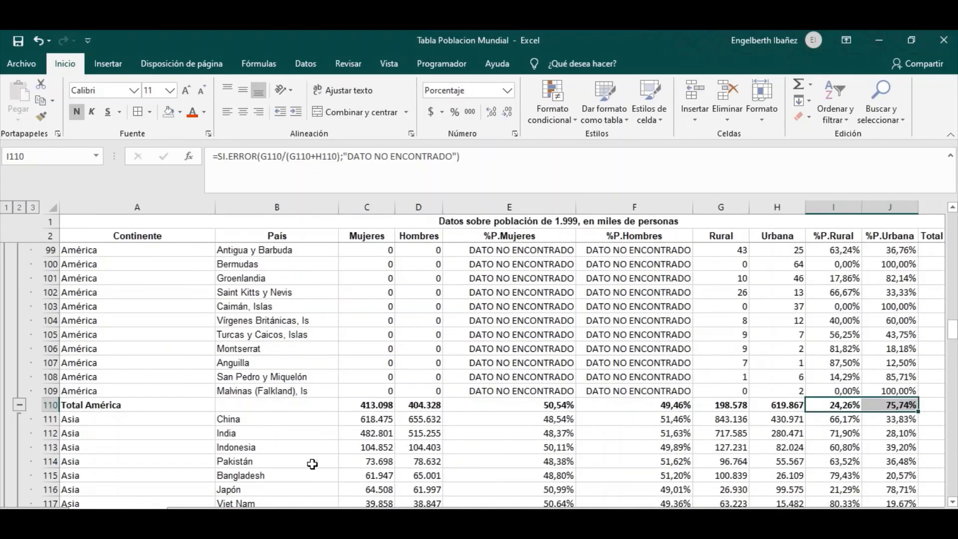
pyautogui.scroll(-6, 322, 440)
pyautogui.scroll(-10, 322, 440)
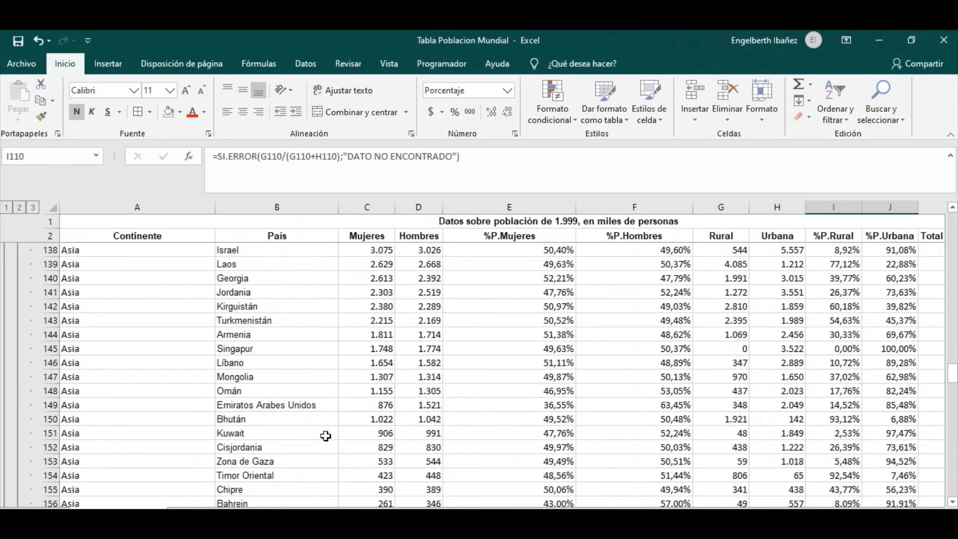
pyautogui.scroll(-1, 325, 435)
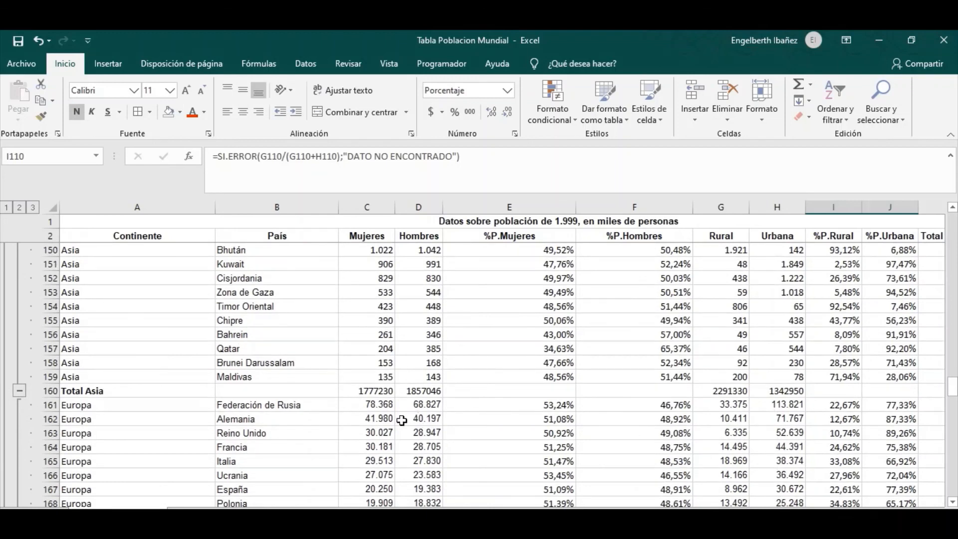
pyautogui.moveTo(378, 396); pyautogui.dragTo(421, 392)
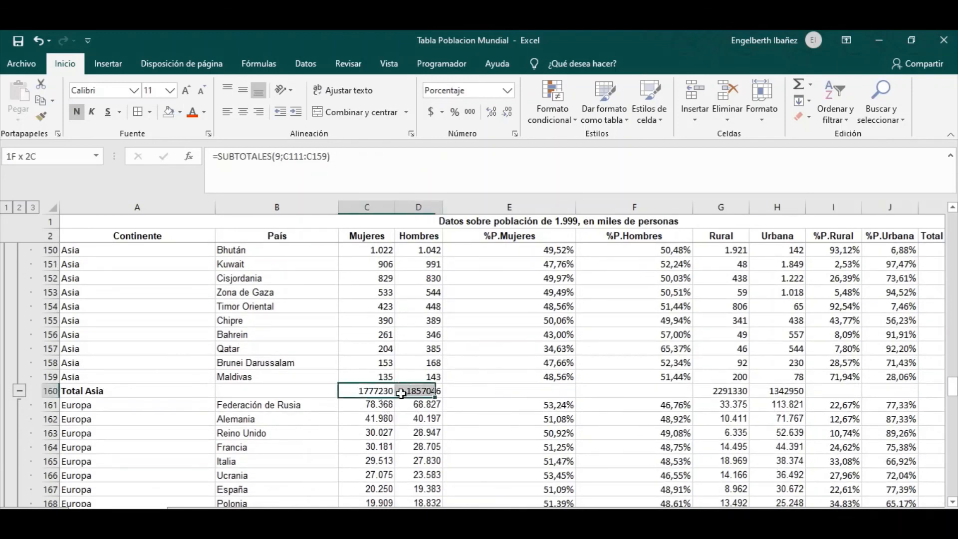
pyautogui.click(76, 111)
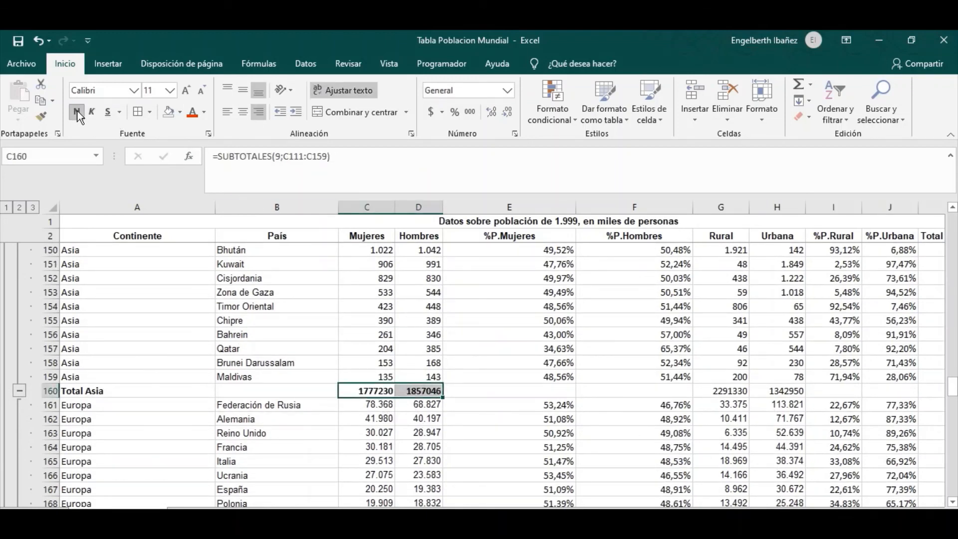
pyautogui.click(470, 112)
pyautogui.click(504, 420)
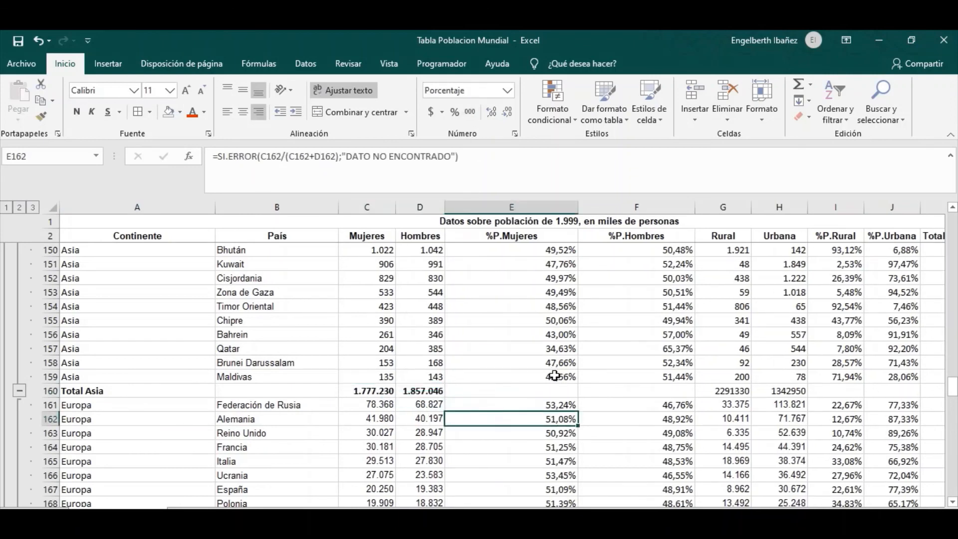
# Extend the %P.Mujeres and %P.Hombres formulas from the Maldivas row into the Total Asia row and make those percentages bold.
pyautogui.moveTo(551, 377); pyautogui.dragTo(695, 395)
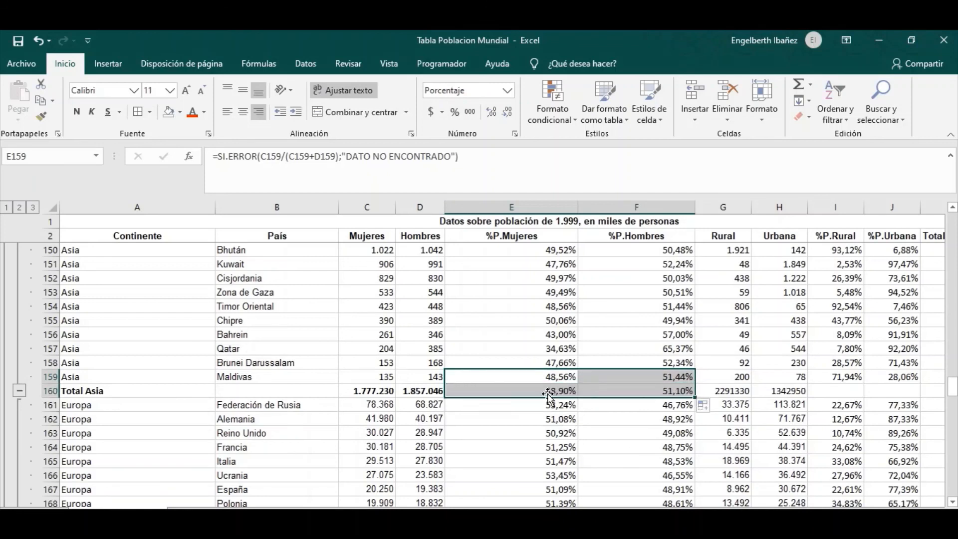
pyautogui.moveTo(549, 396); pyautogui.dragTo(644, 391)
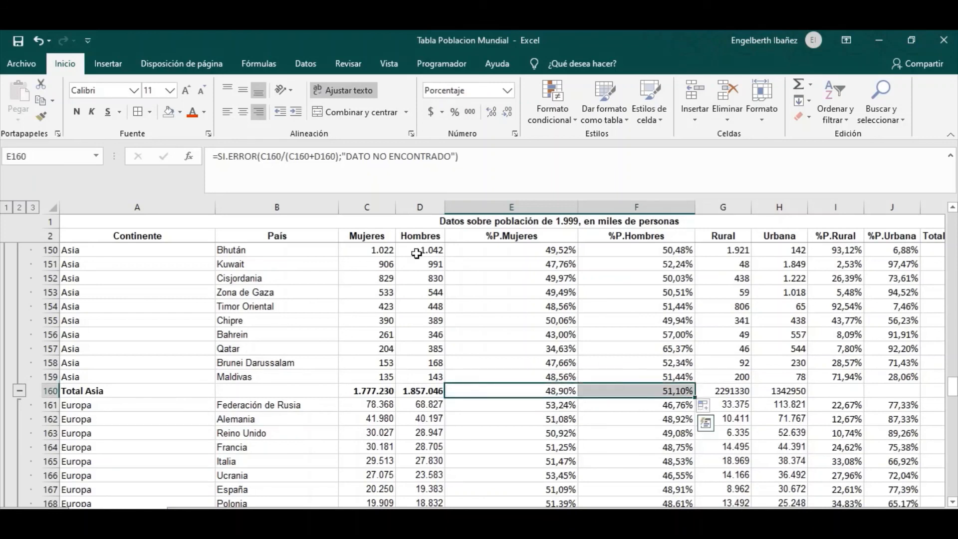
pyautogui.click(76, 110)
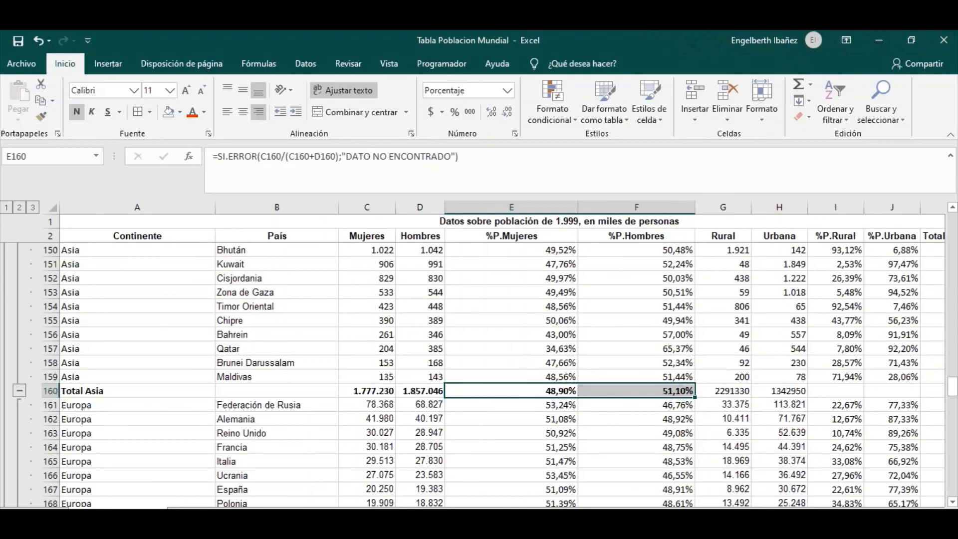
# Make the Rural and Urbana subtotals in the Total Asia row bold with the thousands-separator style.
pyautogui.hscroll(3, 509, 439)
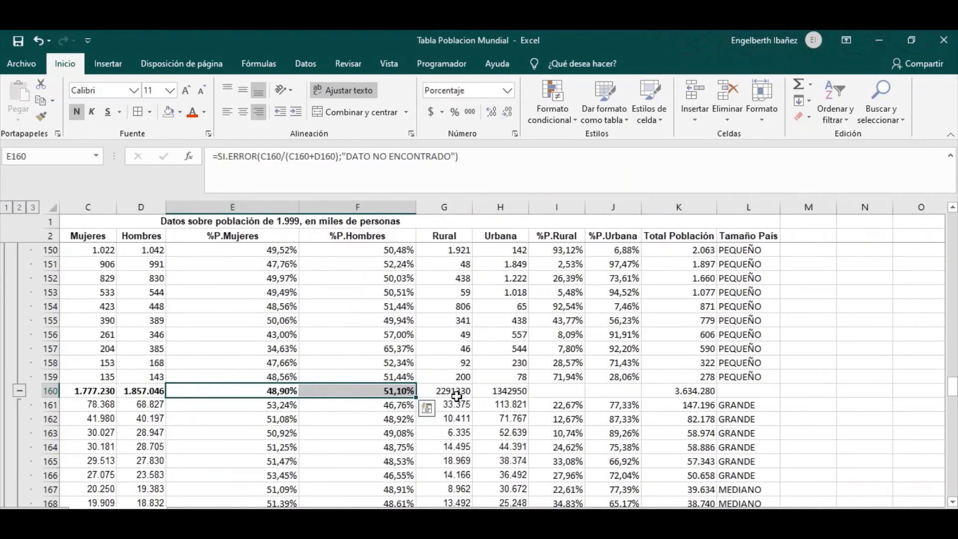
pyautogui.moveTo(457, 395); pyautogui.dragTo(505, 392)
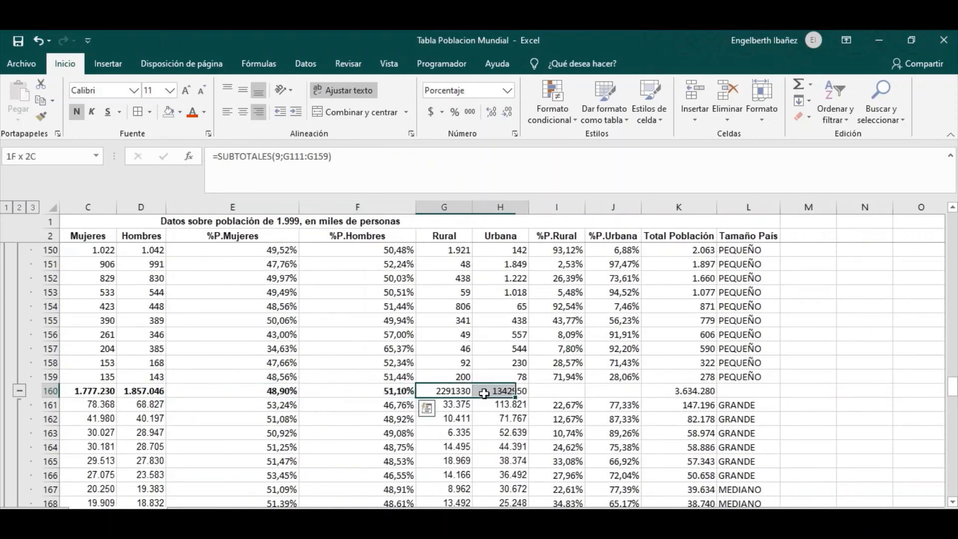
pyautogui.click(77, 112)
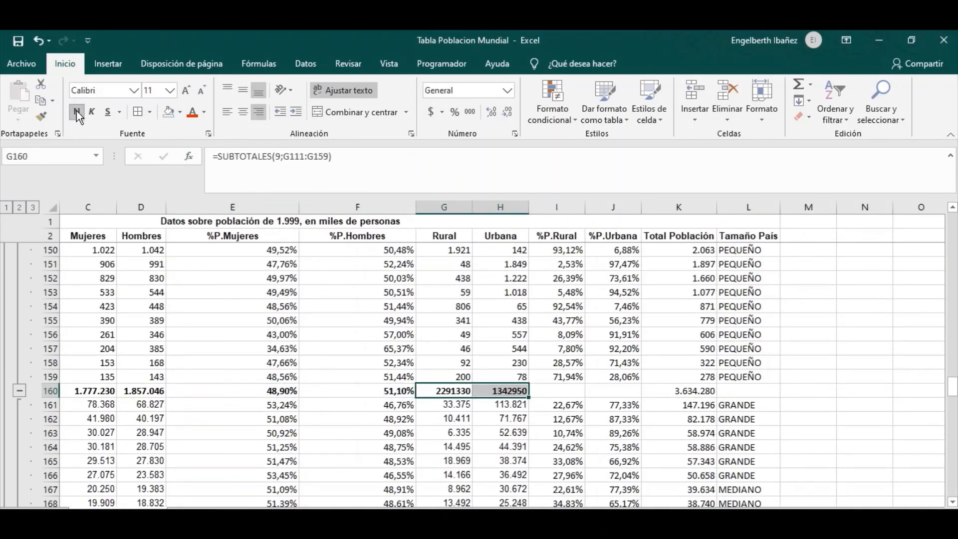
pyautogui.click(469, 112)
pyautogui.click(557, 402)
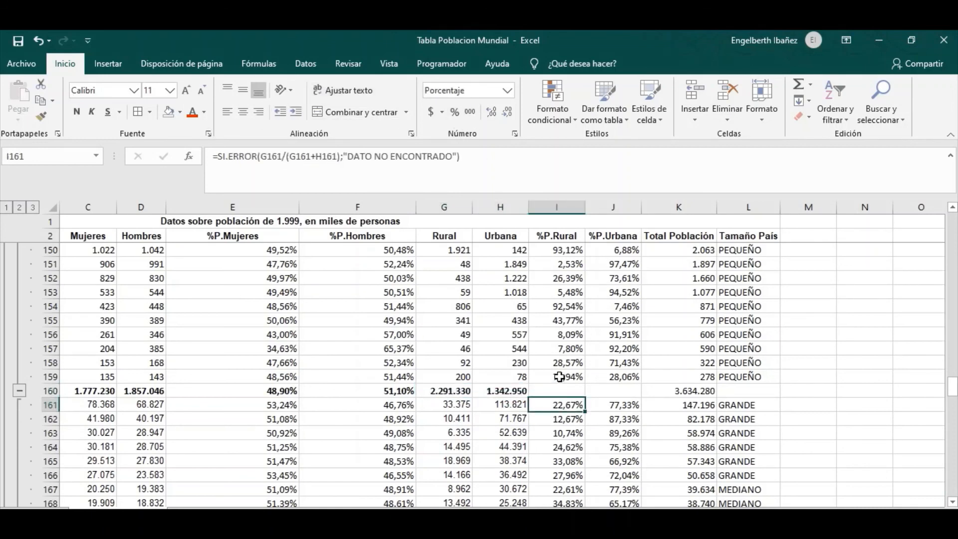
# Extend the %P.Rural and %P.Urbana formulas into the Total Asia row and make those percentages and the Total Población subtotal bold.
pyautogui.moveTo(560, 376); pyautogui.dragTo(641, 396)
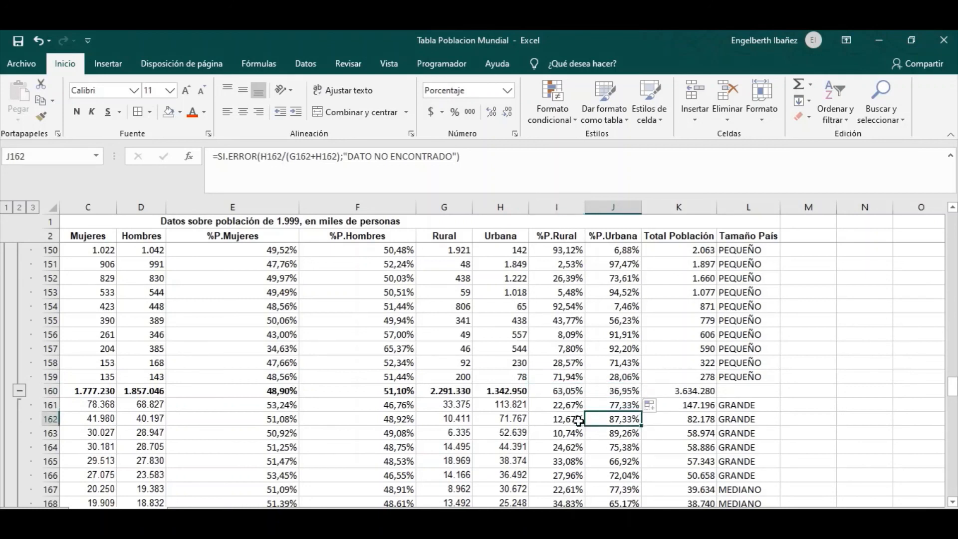
pyautogui.moveTo(553, 392); pyautogui.dragTo(610, 393)
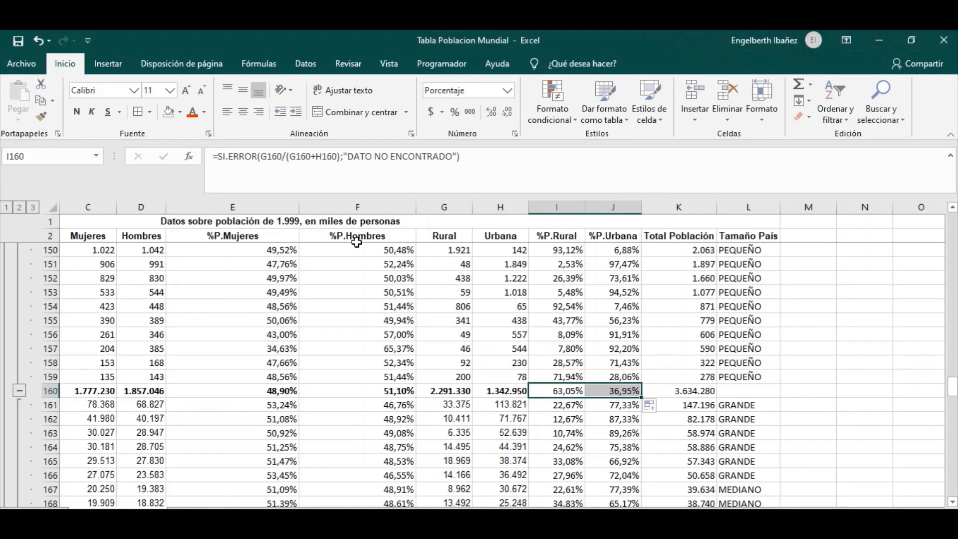
pyautogui.click(76, 111)
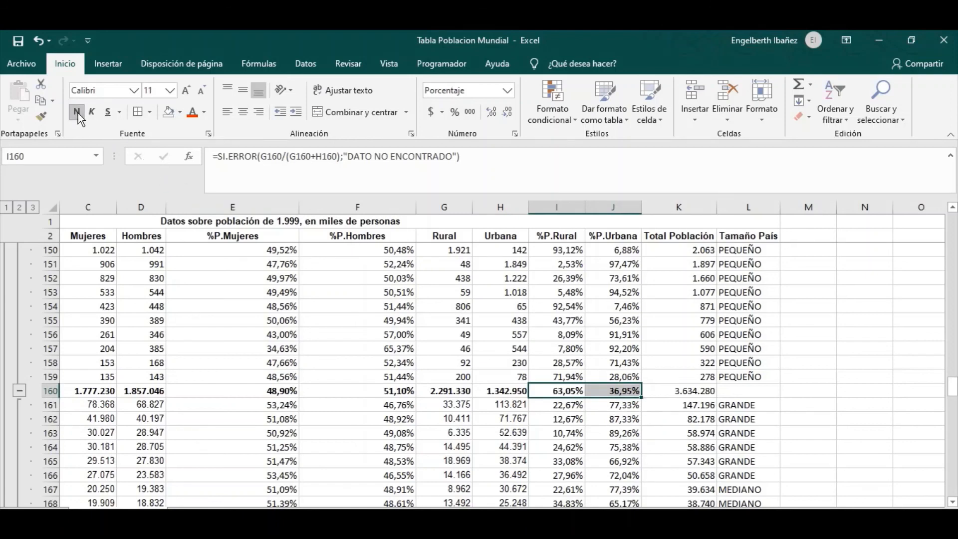
pyautogui.click(674, 391)
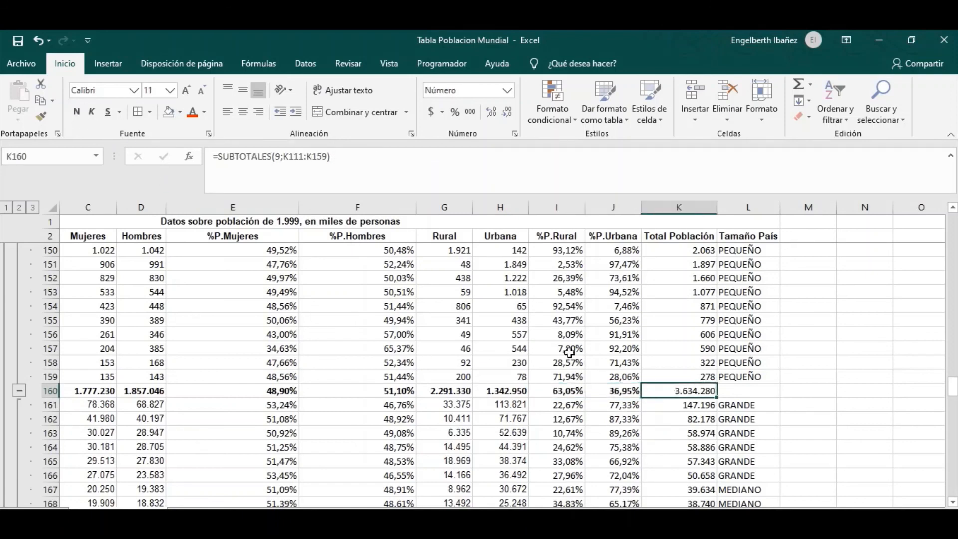
pyautogui.click(81, 115)
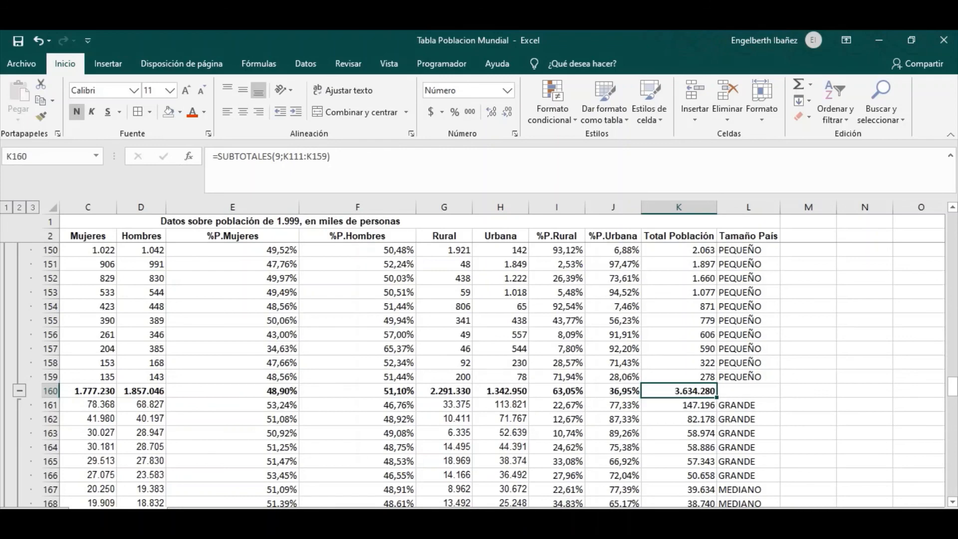
# Make the Mujeres and Hombres subtotals in the Total Europa row bold with the thousands-separator style.
pyautogui.hscroll(-2, 479, 374)
pyautogui.scroll(-14, 401, 355)
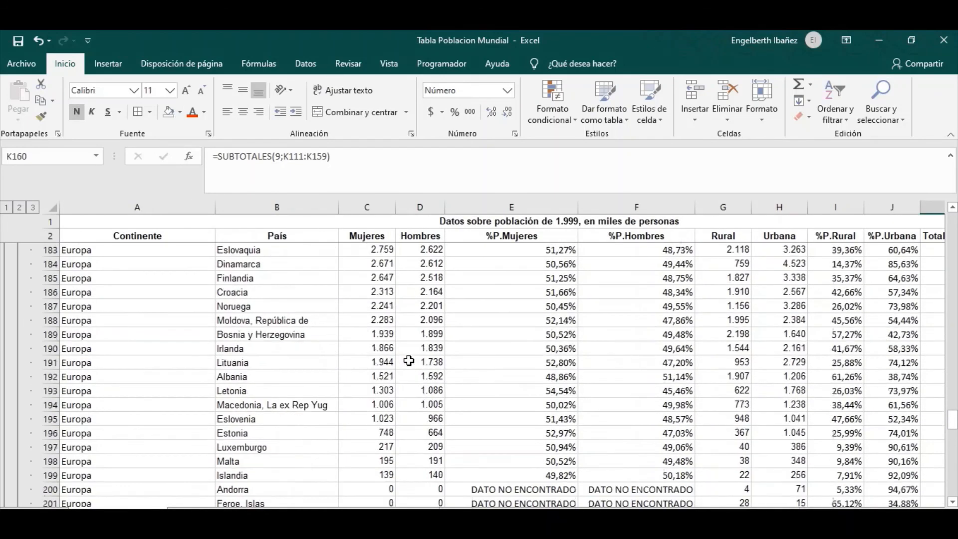
pyautogui.scroll(-2, 408, 365)
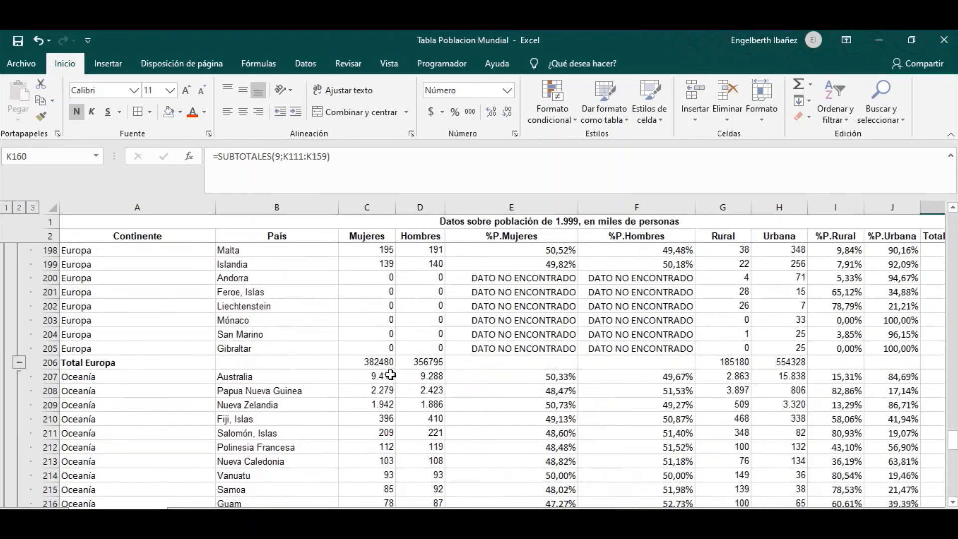
pyautogui.moveTo(367, 362); pyautogui.dragTo(413, 367)
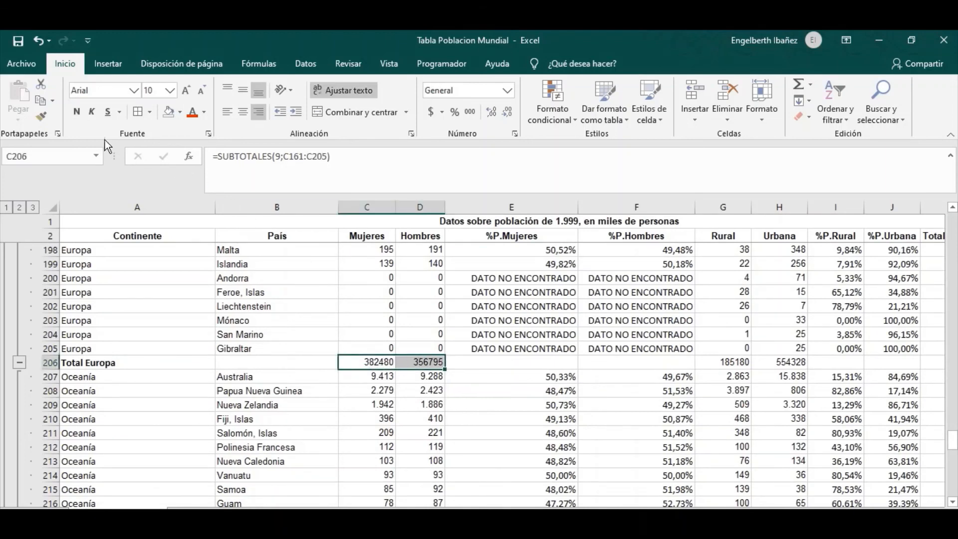
pyautogui.click(77, 117)
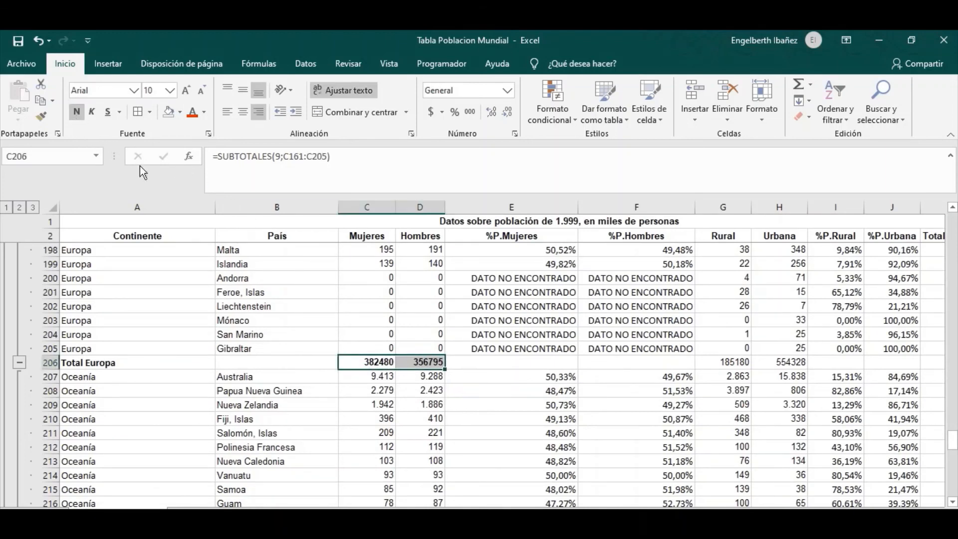
pyautogui.click(469, 113)
# Extend the %P.Mujeres and %P.Hombres formulas from the Gibraltar row into the Total Europa row and make those percentages bold.
pyautogui.click(502, 403)
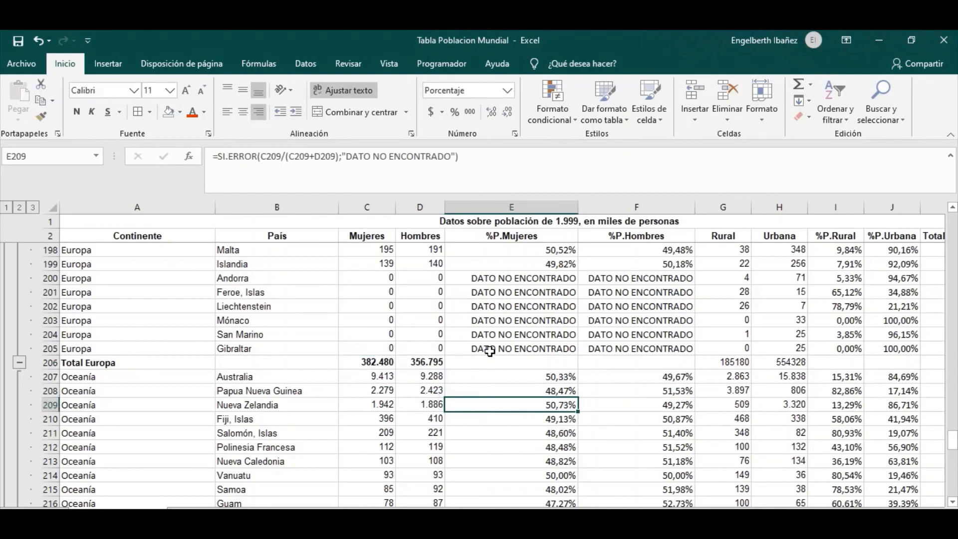
pyautogui.moveTo(489, 351); pyautogui.dragTo(694, 369)
pyautogui.moveTo(544, 362); pyautogui.dragTo(624, 364)
pyautogui.click(78, 118)
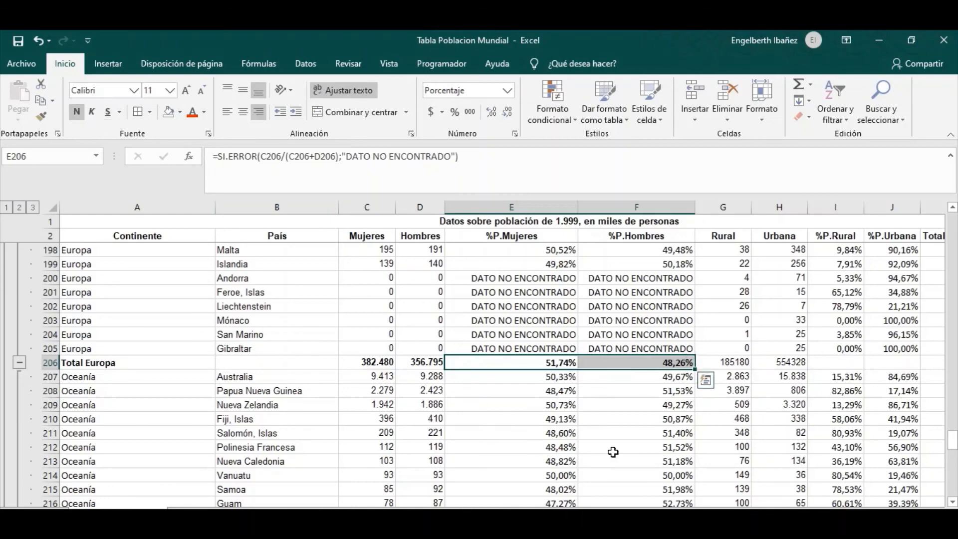
pyautogui.click(631, 450)
# Apply the thousands-separator style and bold to the Rural and Urbana subtotals in the Total Europa row.
pyautogui.hscroll(1, 674, 431)
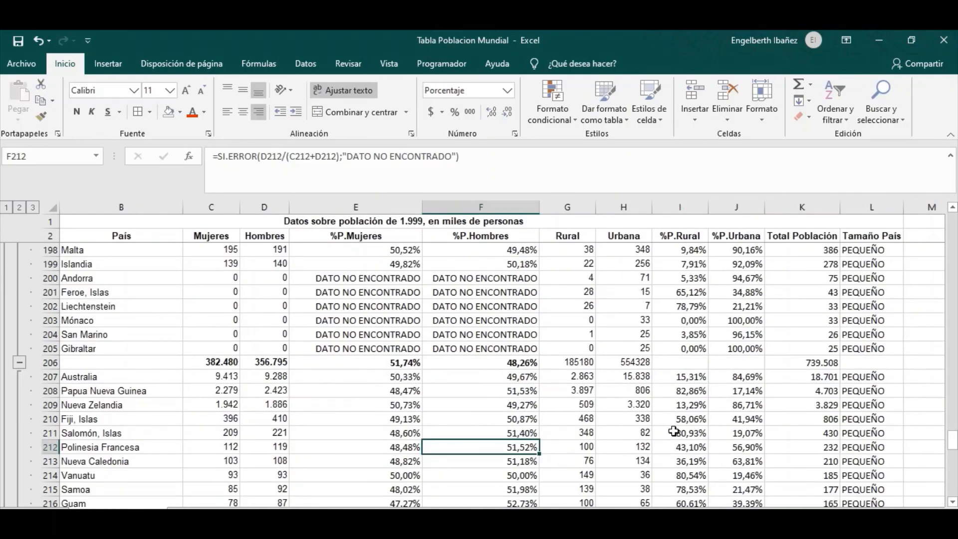
pyautogui.moveTo(570, 367); pyautogui.dragTo(610, 364)
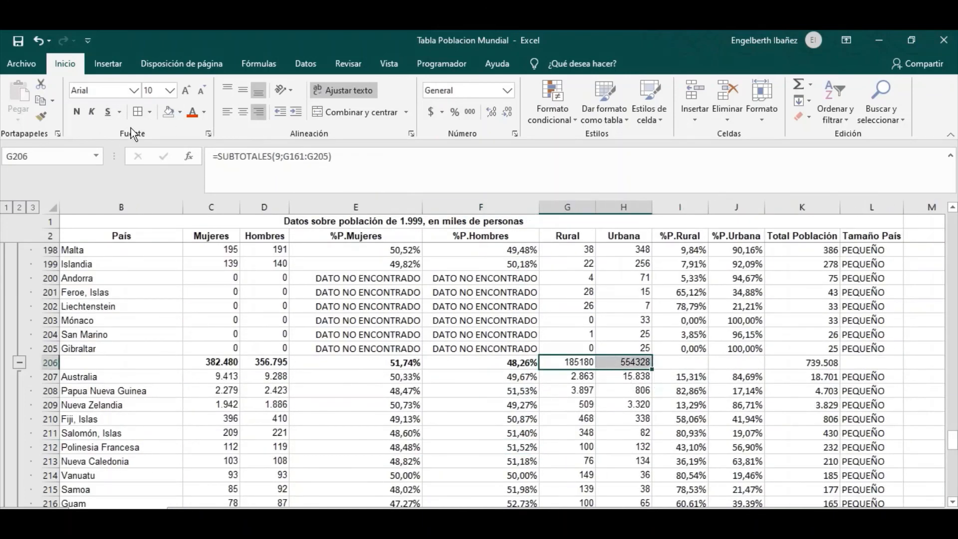
pyautogui.click(469, 113)
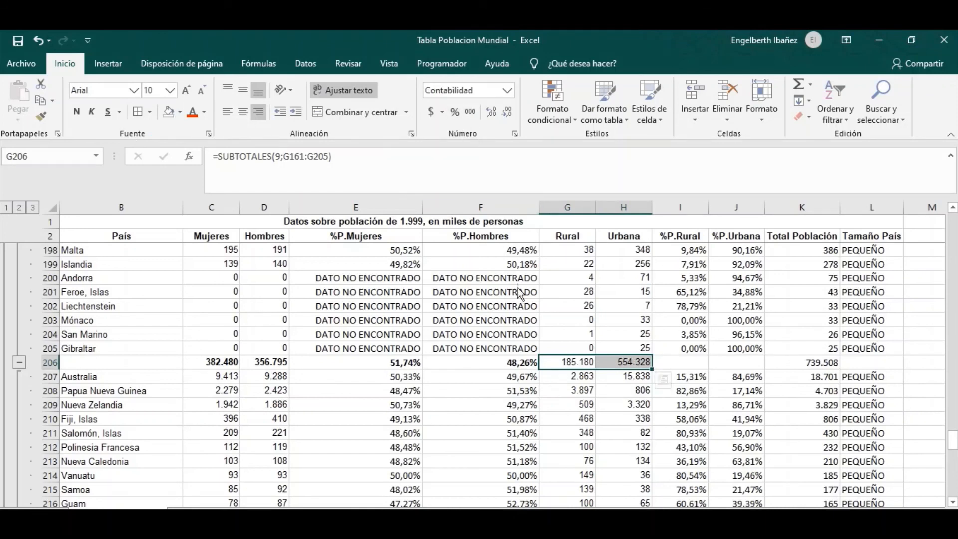
pyautogui.click(77, 113)
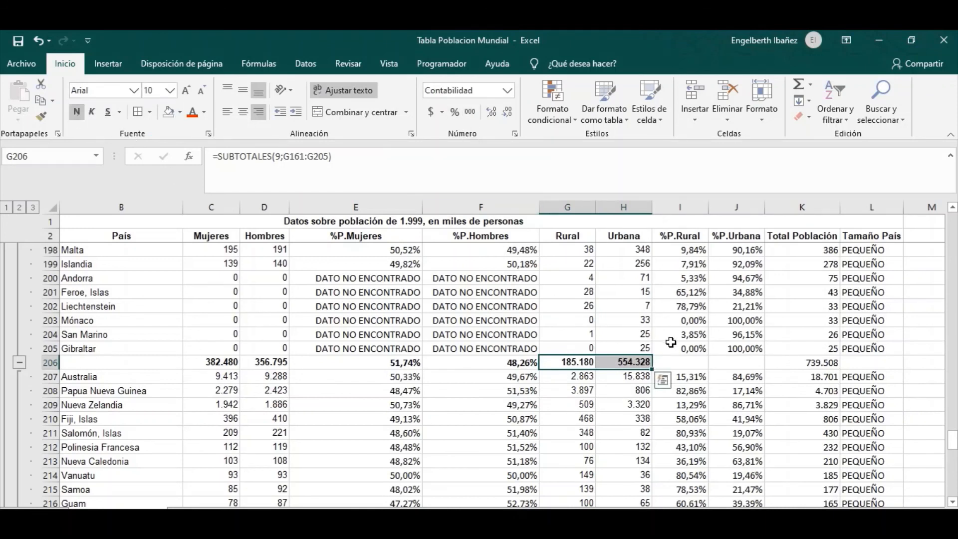
# Extend the %P.Rural and %P.Urbana formulas into the Total Europa row and make those percentages and the Total Población subtotal bold.
pyautogui.moveTo(670, 348); pyautogui.dragTo(762, 370)
pyautogui.moveTo(680, 364); pyautogui.dragTo(717, 364)
pyautogui.click(77, 112)
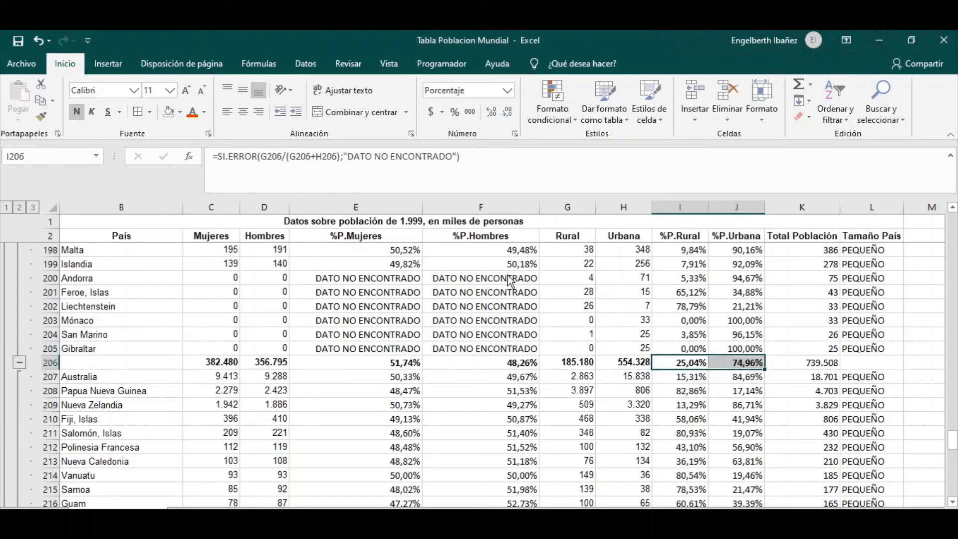
pyautogui.click(793, 364)
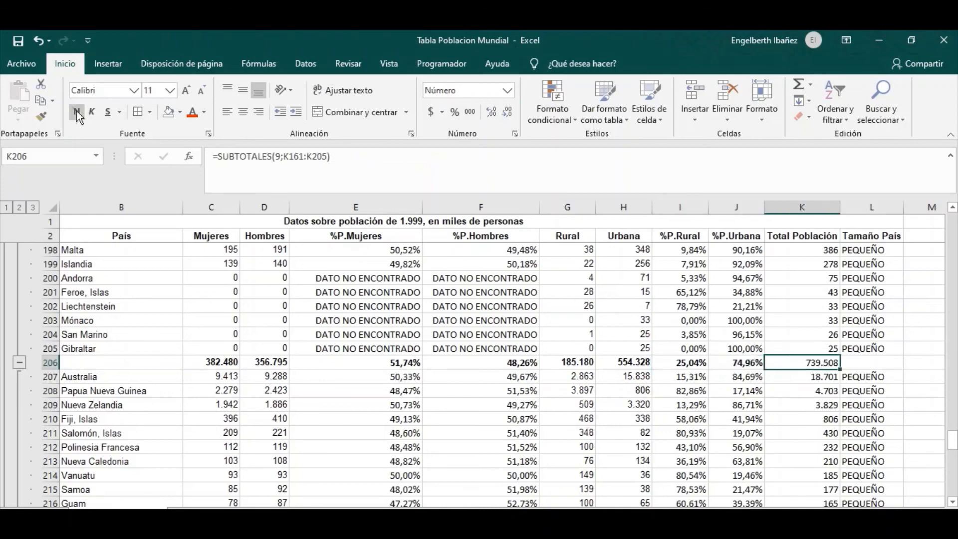
pyautogui.click(77, 112)
# Make the Mujeres and Hombres totals in the Total Oceanía and Total general rows bold with the thousands-separator style.
pyautogui.scroll(-4, 244, 319)
pyautogui.scroll(-4, 244, 322)
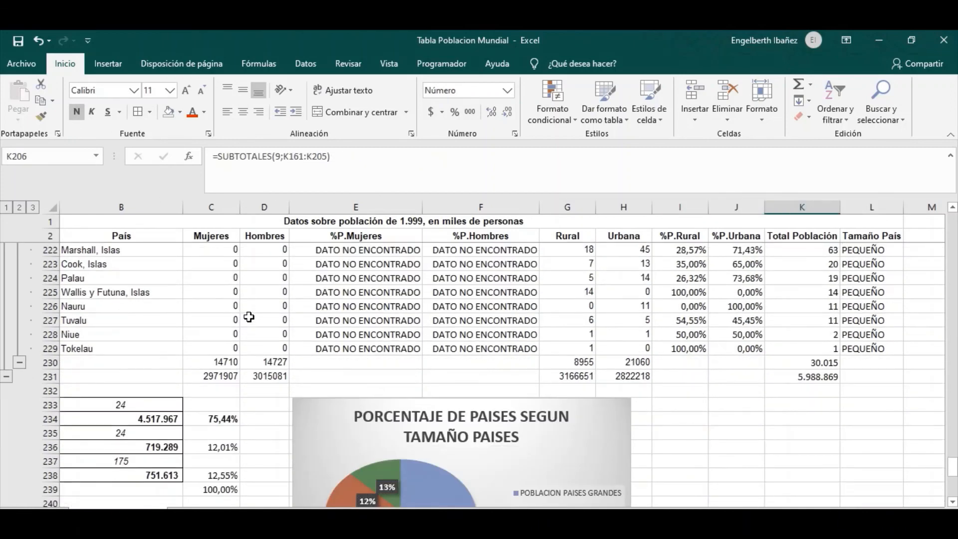
pyautogui.scroll(12, 233, 361)
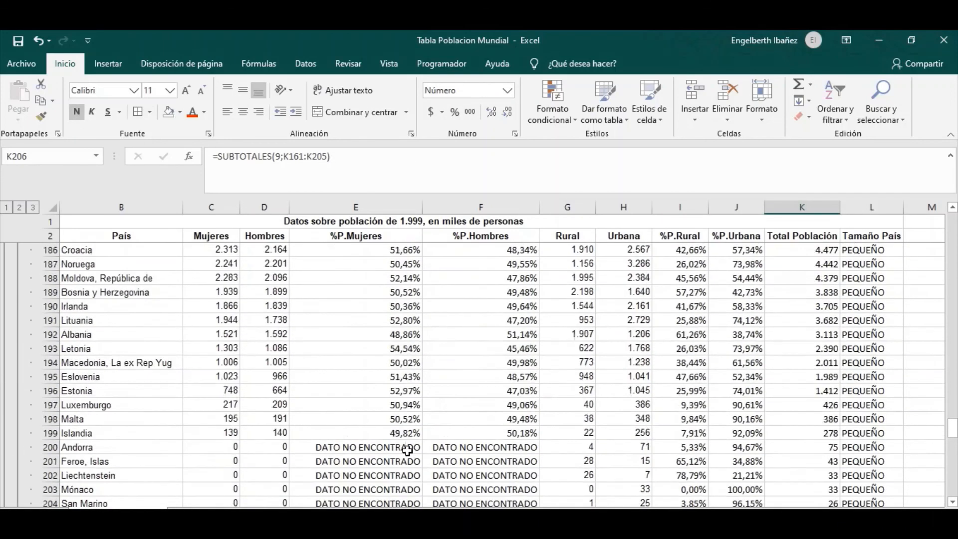
pyautogui.hscroll(-2, 150, 391)
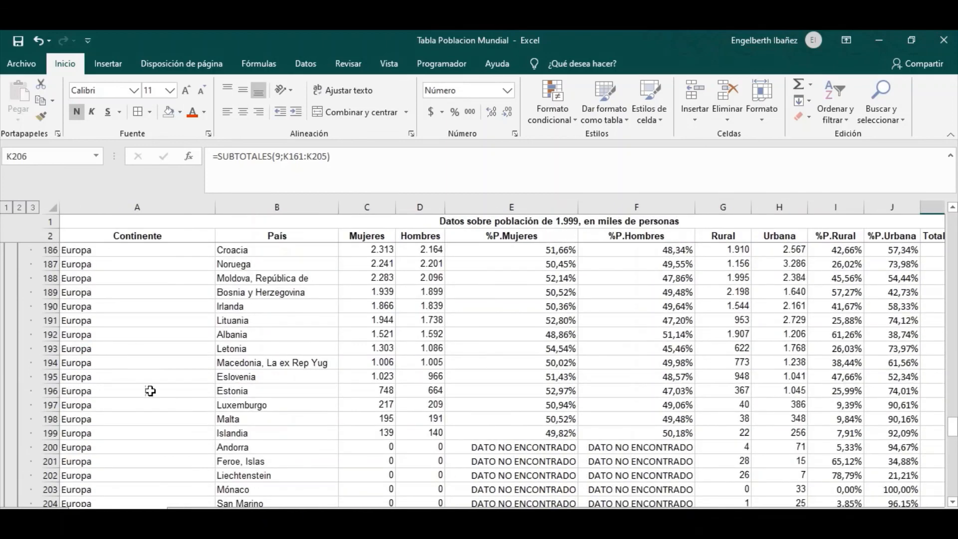
pyautogui.scroll(-4, 152, 391)
pyautogui.scroll(-8, 157, 394)
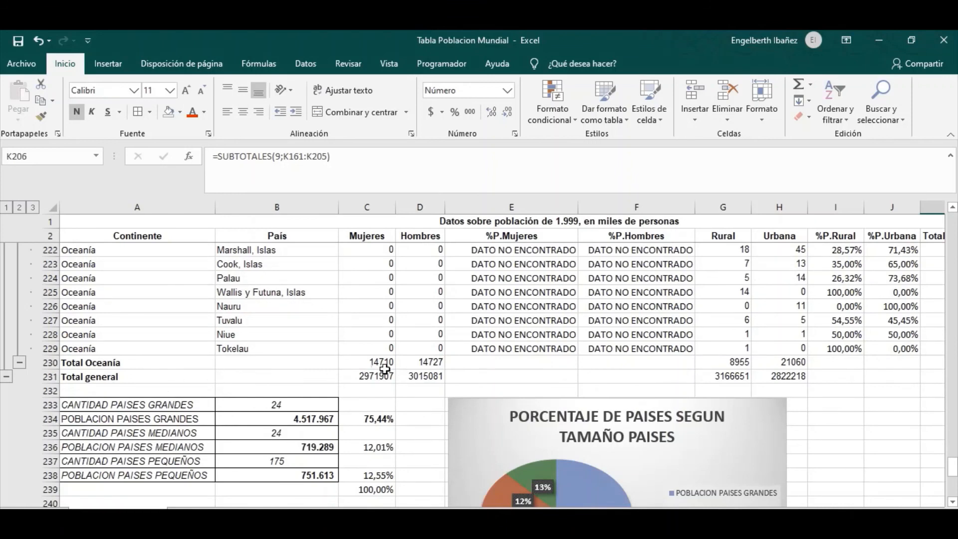
pyautogui.moveTo(376, 363); pyautogui.dragTo(424, 377)
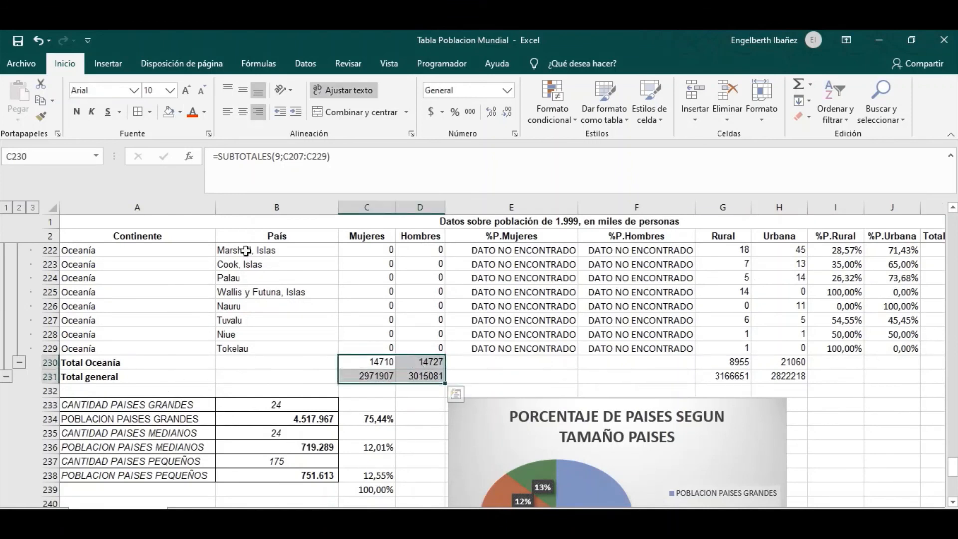
pyautogui.click(75, 112)
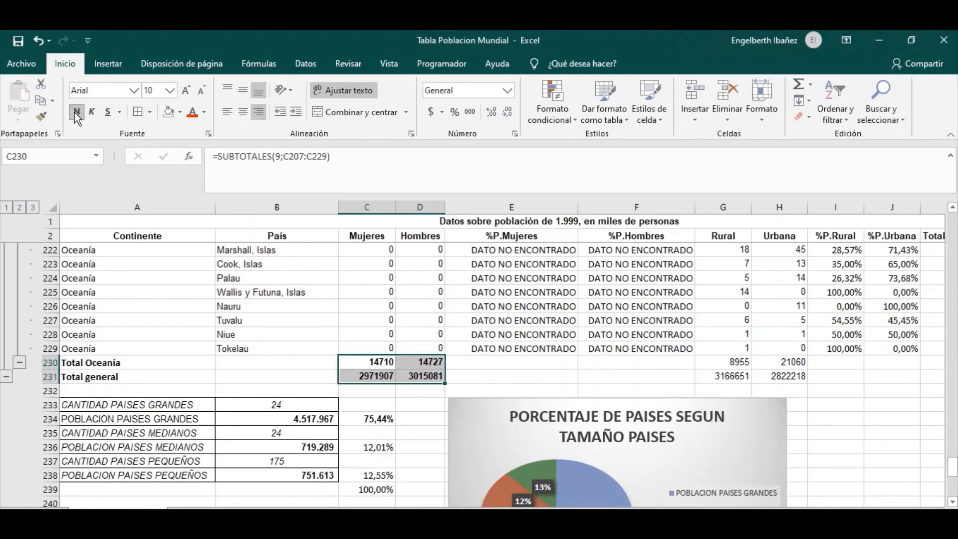
pyautogui.click(473, 111)
# Extend the %P.Mujeres and %P.Hombres formulas from the Tokelau row through the Total Oceanía and Total general rows and make those percentages bold.
pyautogui.moveTo(489, 354); pyautogui.dragTo(694, 382)
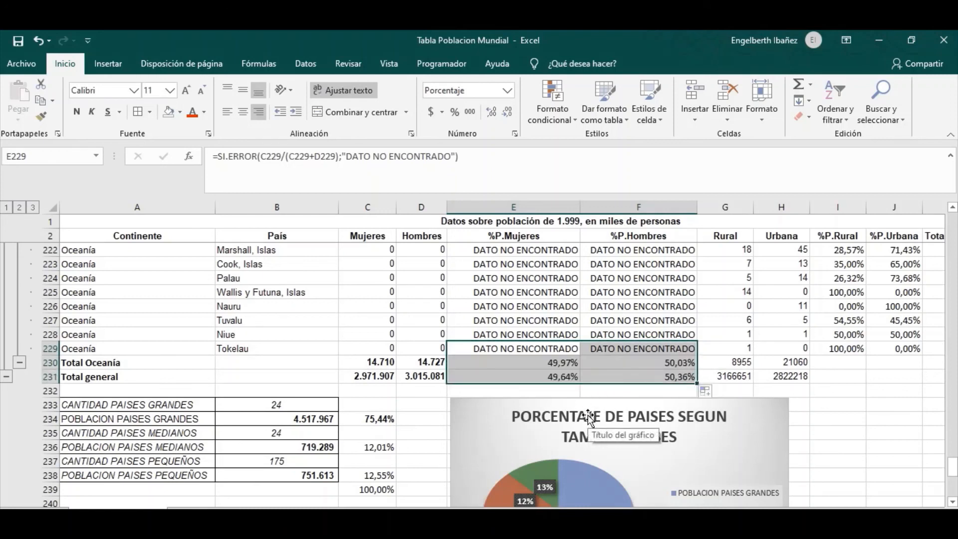
pyautogui.click(539, 363)
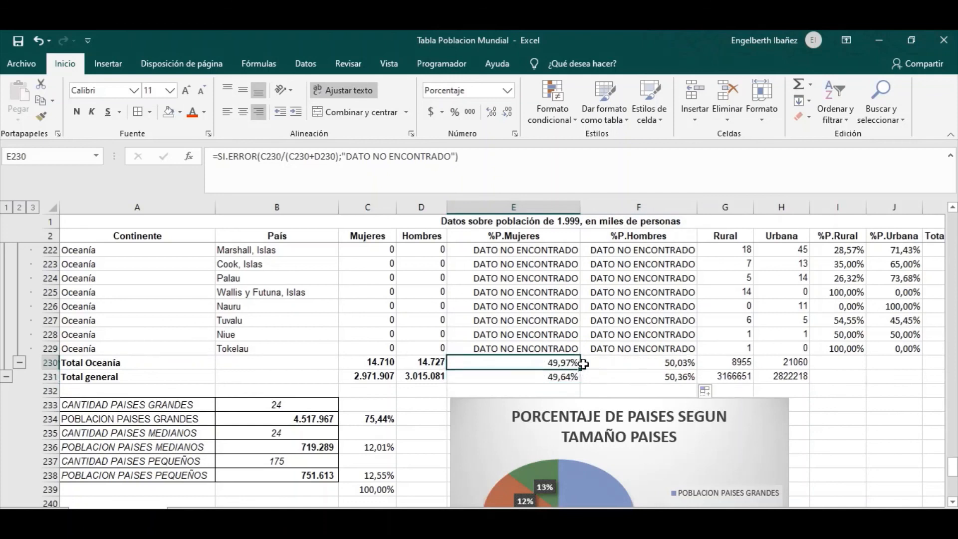
pyautogui.moveTo(579, 363); pyautogui.dragTo(644, 377)
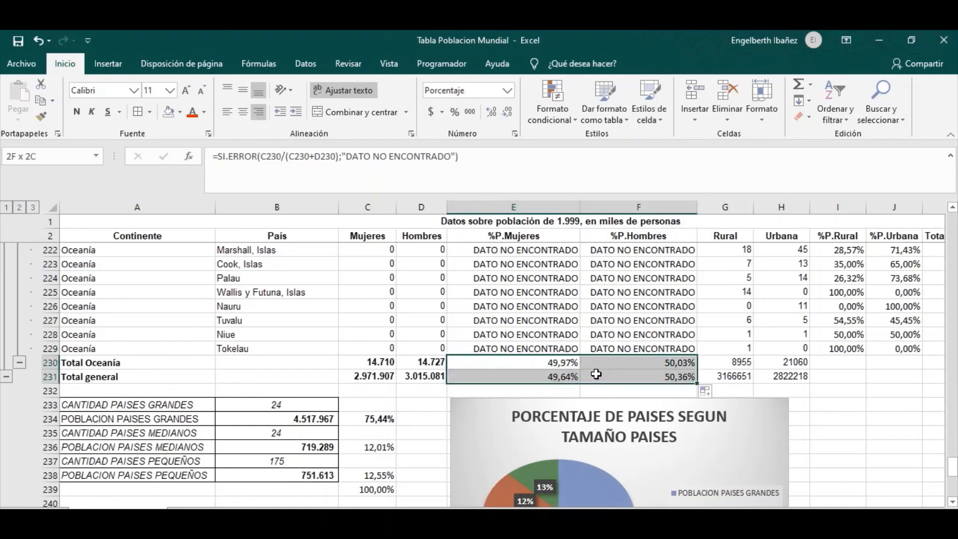
pyautogui.click(77, 113)
# Apply the thousands-separator style and bold to the Rural and Urbana totals in the Total Oceanía and Total general rows.
pyautogui.moveTo(737, 362); pyautogui.dragTo(792, 377)
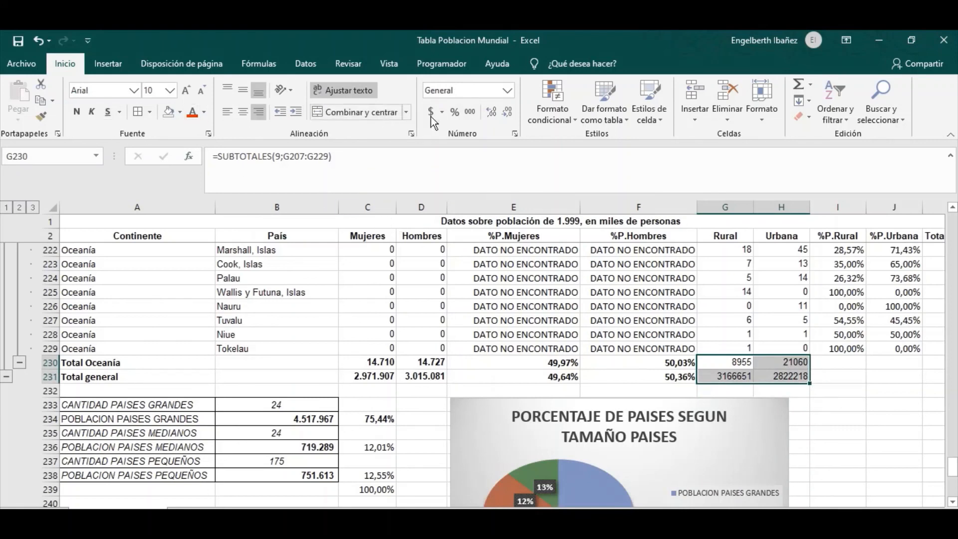
pyautogui.click(469, 113)
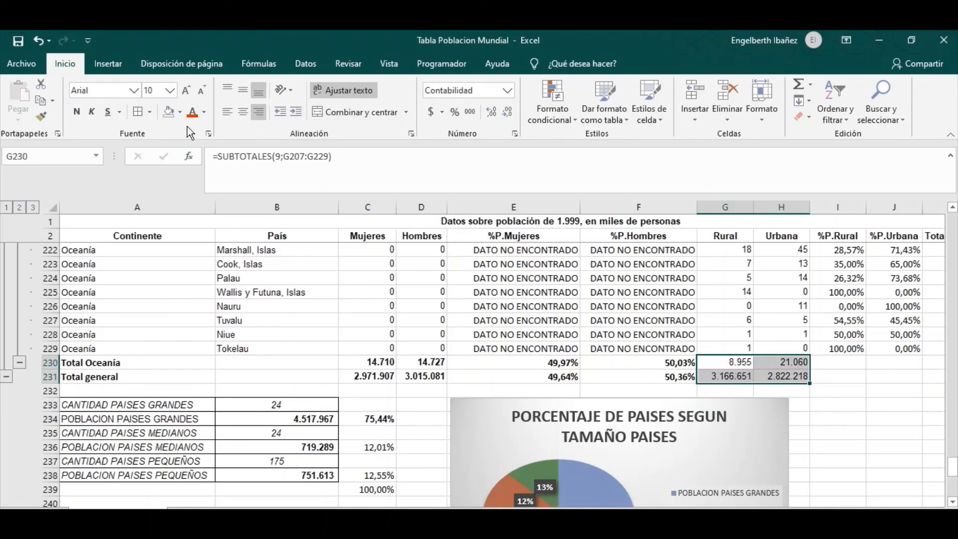
pyautogui.click(77, 112)
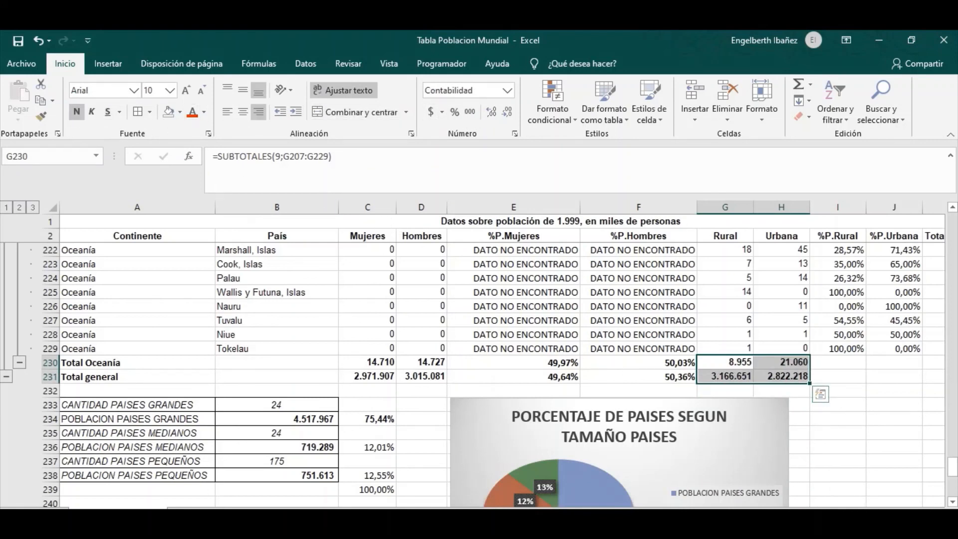
# Make the Total Población figures in the Total Oceanía and Total general rows bold.
pyautogui.hscroll(1, 503, 355)
pyautogui.hscroll(2, 759, 387)
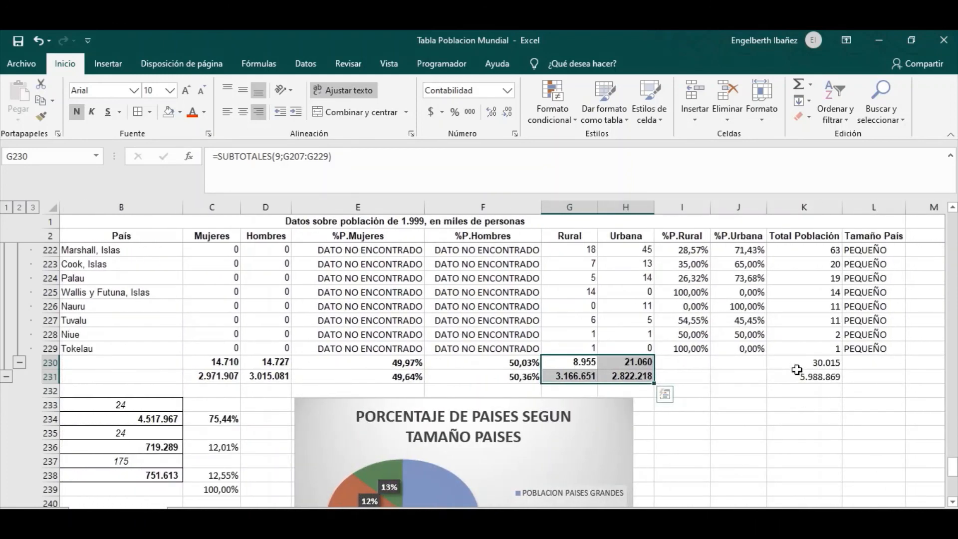
pyautogui.moveTo(804, 363); pyautogui.dragTo(803, 377)
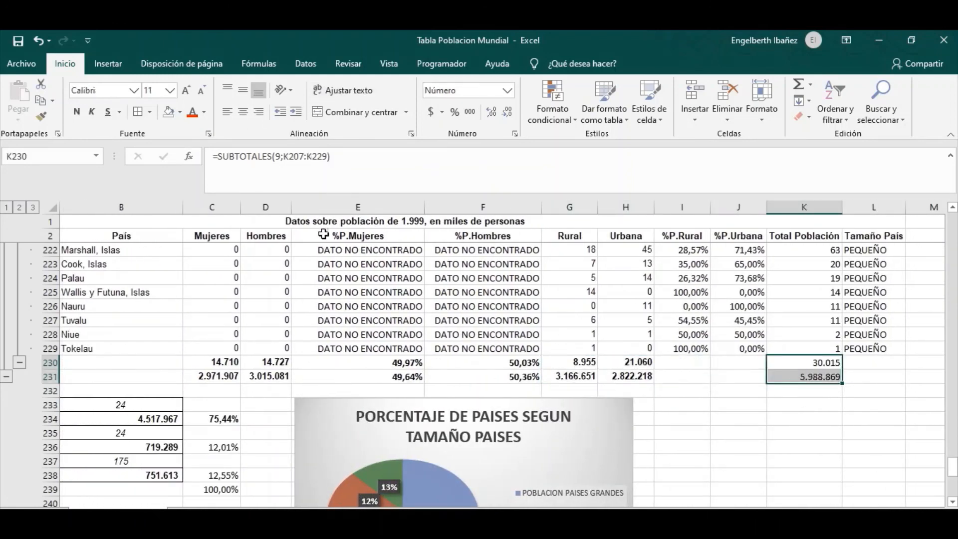
pyautogui.click(77, 112)
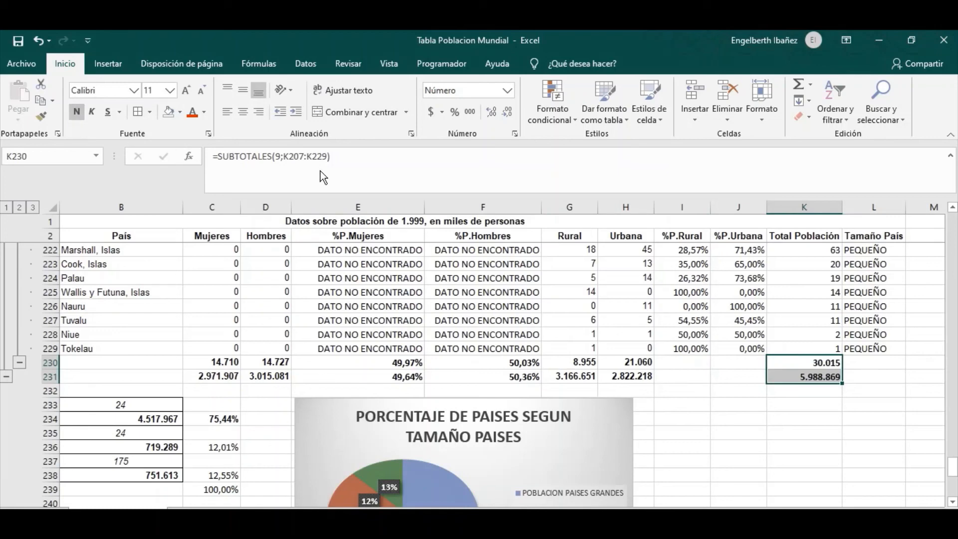
pyautogui.click(737, 405)
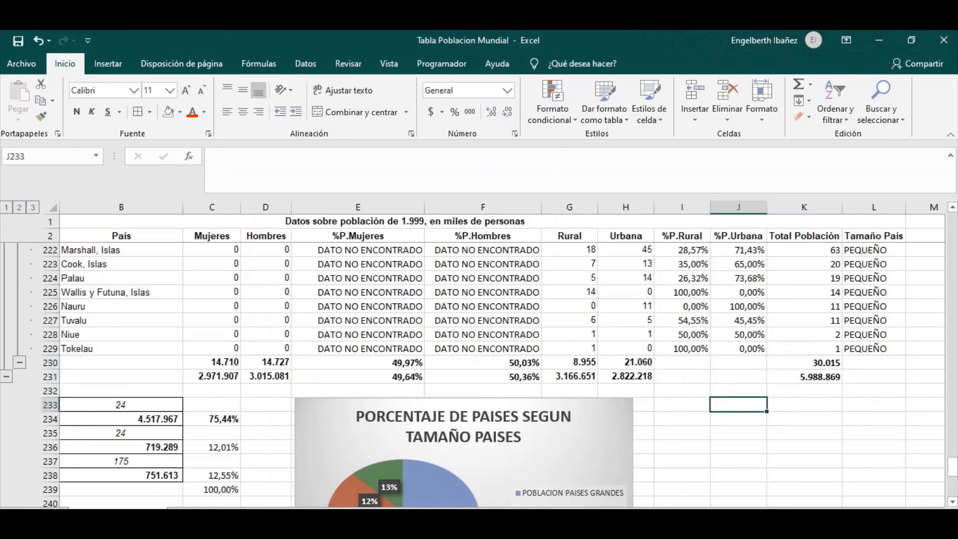
pyautogui.hscroll(-1, 717, 413)
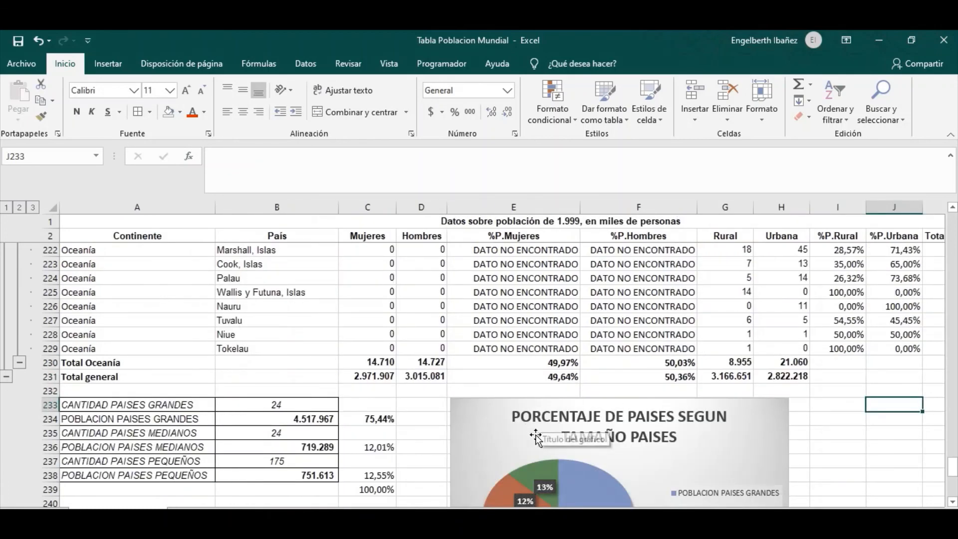
pyautogui.scroll(14, 505, 412)
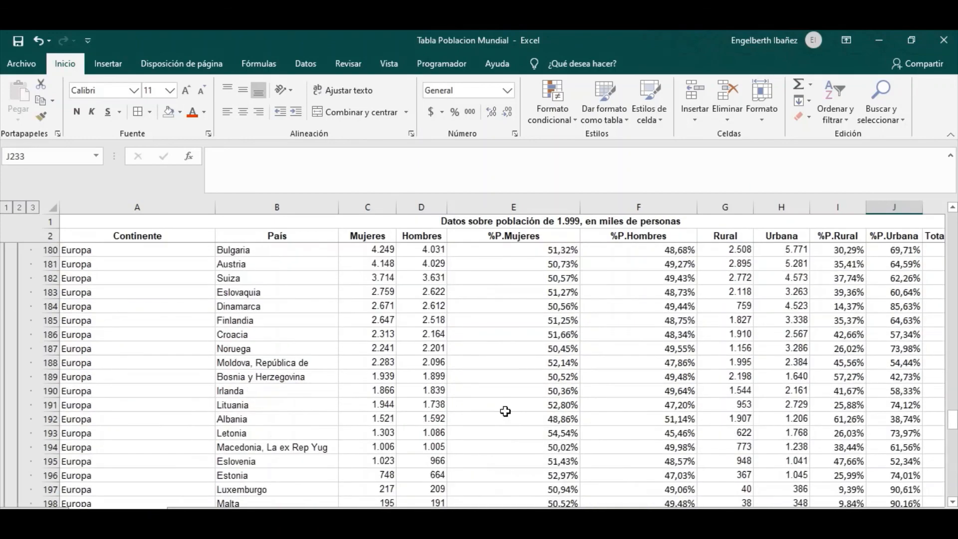
# Collapse the subtotal outline to the Total general row and expand it to the level of the continent totals.
pyautogui.scroll(20, 505, 411)
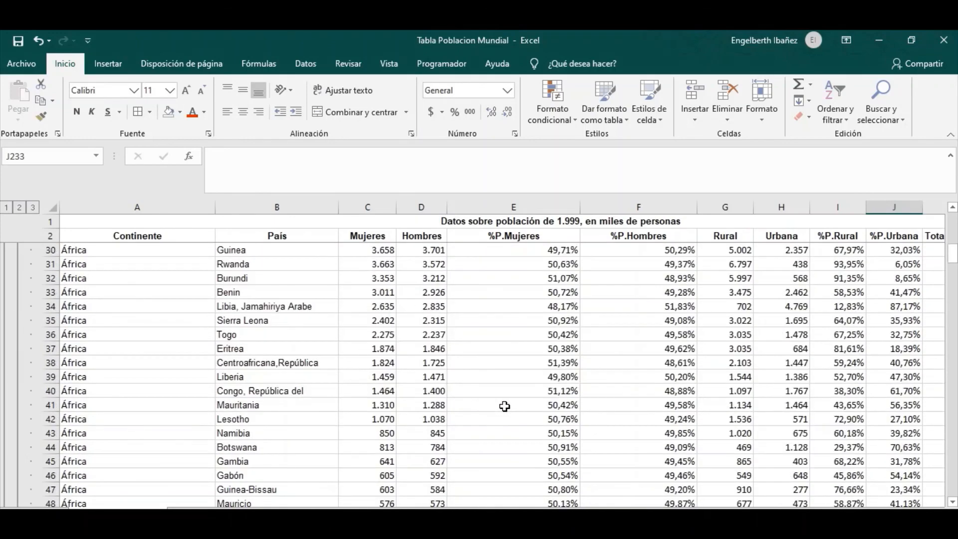
pyautogui.scroll(9, 505, 407)
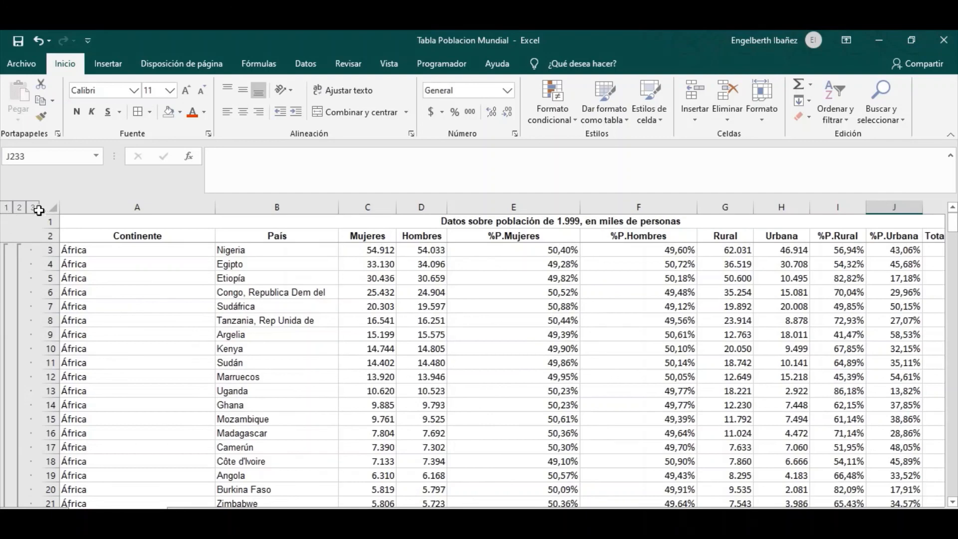
pyautogui.click(7, 210)
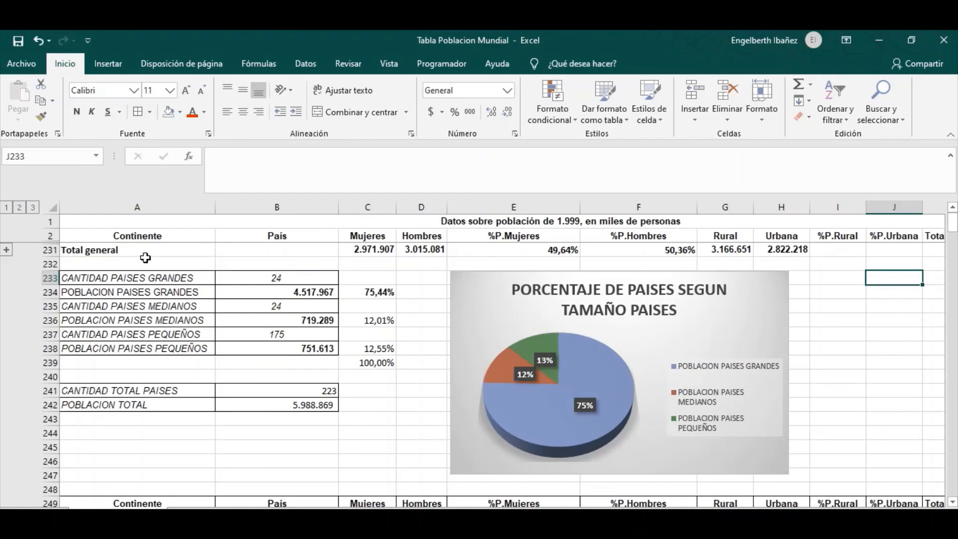
pyautogui.click(19, 209)
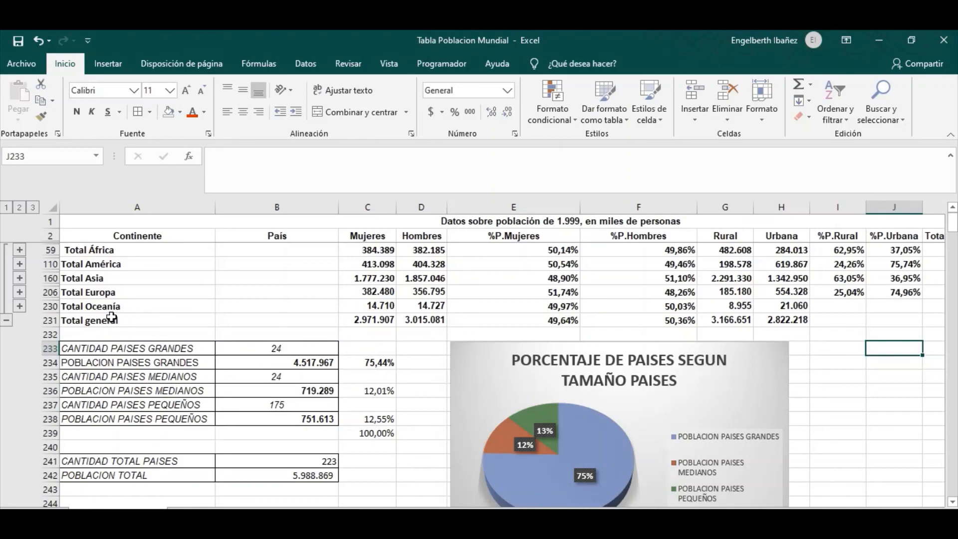
# Expand the Asia group, review its country rows down to Total Asia, and collapse the group again.
pyautogui.click(20, 278)
pyautogui.scroll(-11, 22, 280)
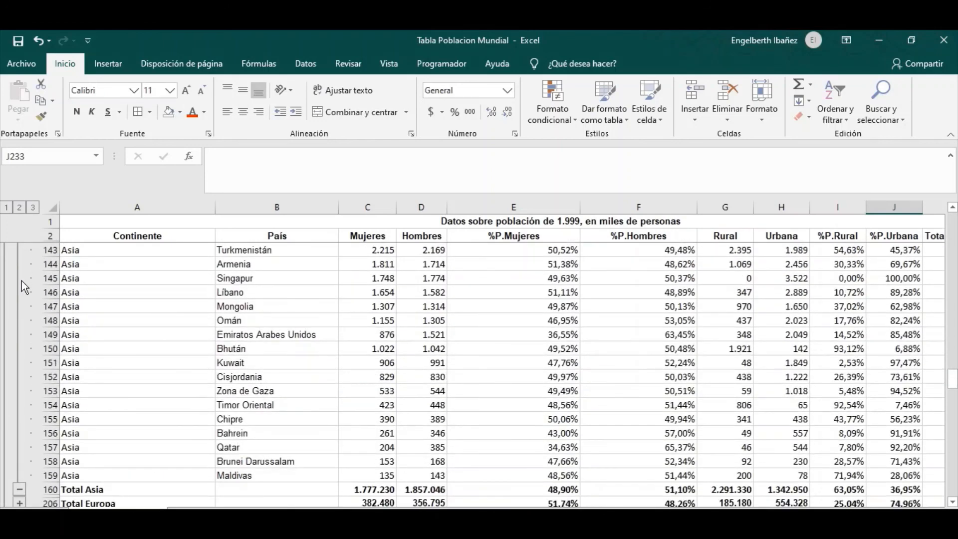
pyautogui.scroll(11, 158, 343)
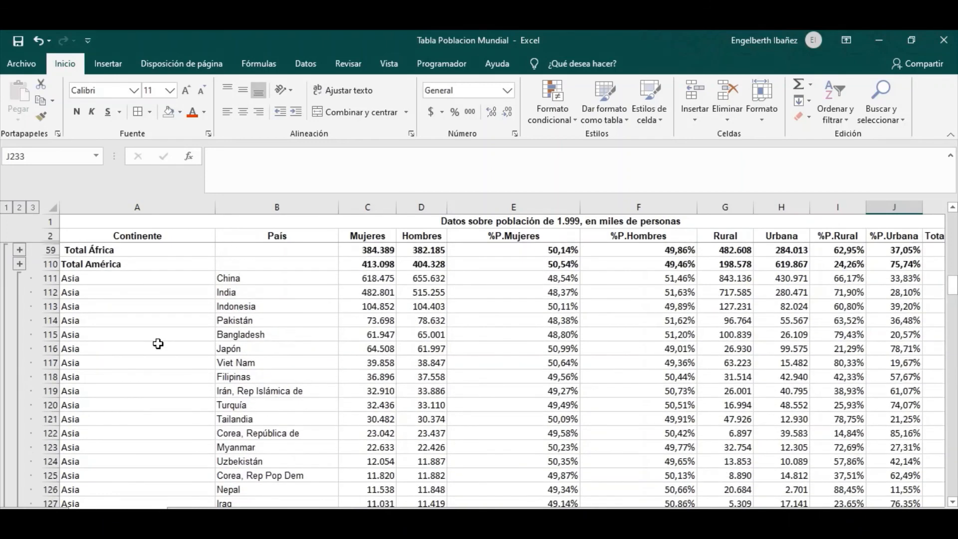
pyautogui.scroll(-19, 140, 315)
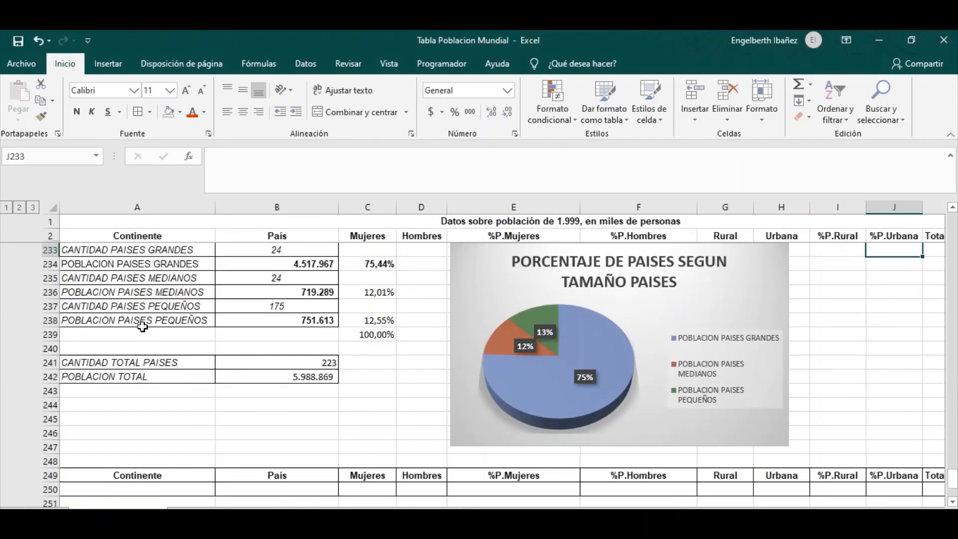
pyautogui.scroll(5, 142, 327)
pyautogui.scroll(13, 143, 327)
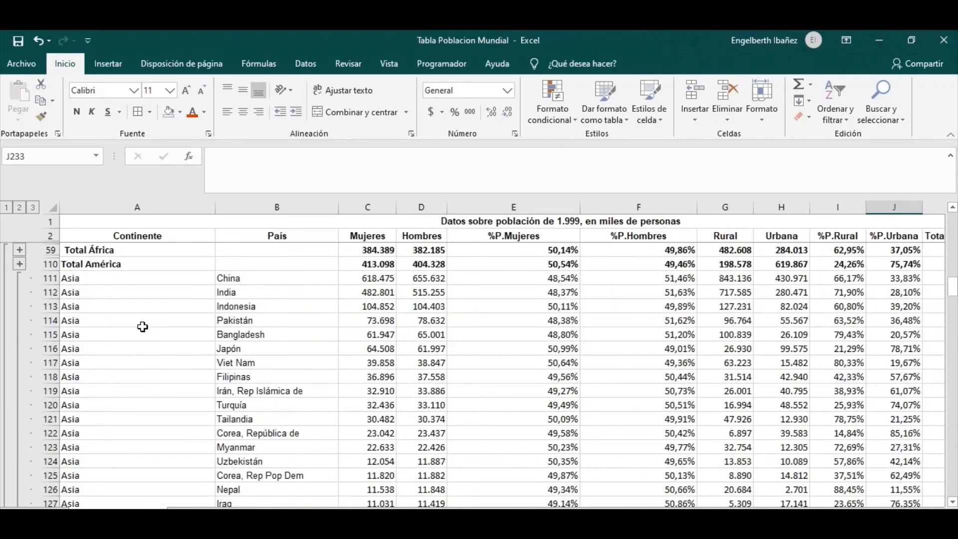
pyautogui.scroll(-15, 120, 313)
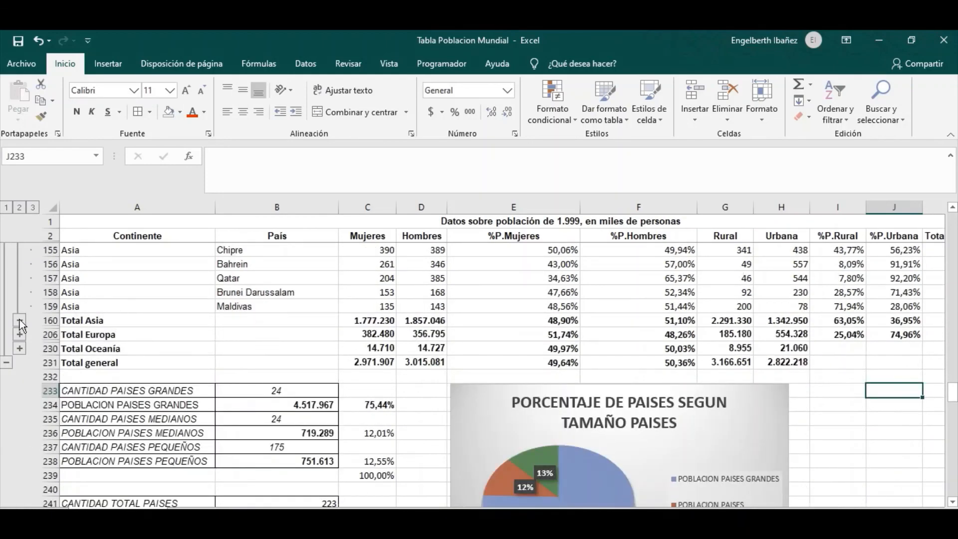
pyautogui.click(20, 322)
pyautogui.scroll(1, 49, 324)
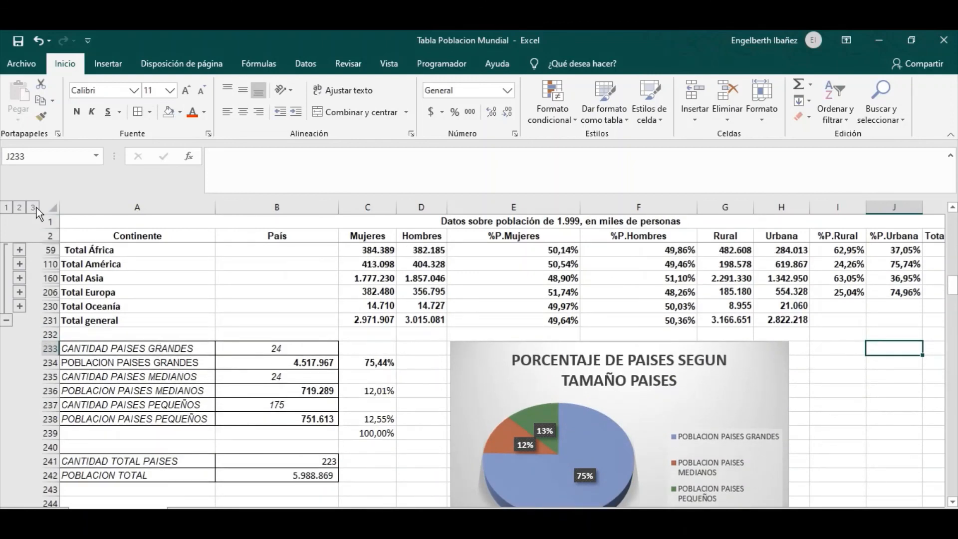
# Show all detail rows of the population table and clear its outline, keeping the subtotal rows.
pyautogui.click(33, 208)
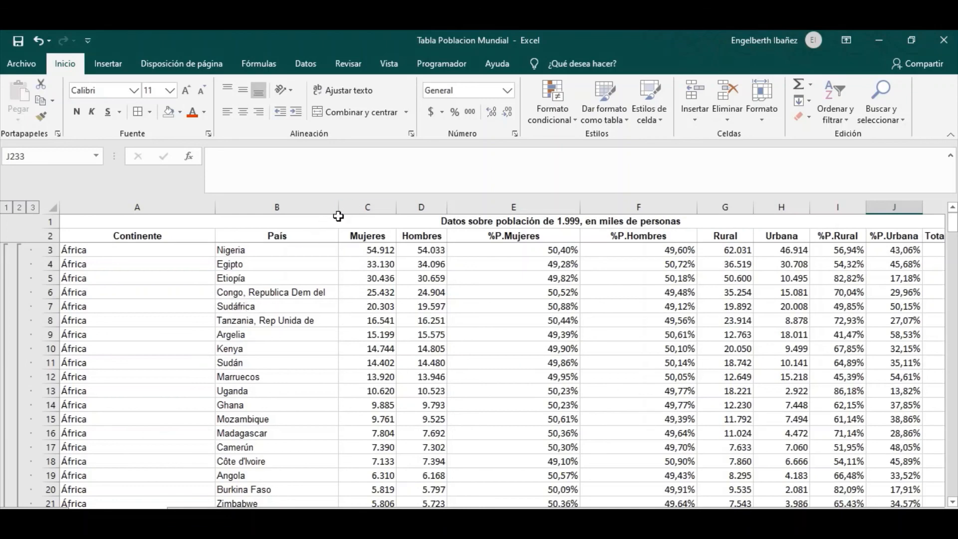
pyautogui.click(309, 67)
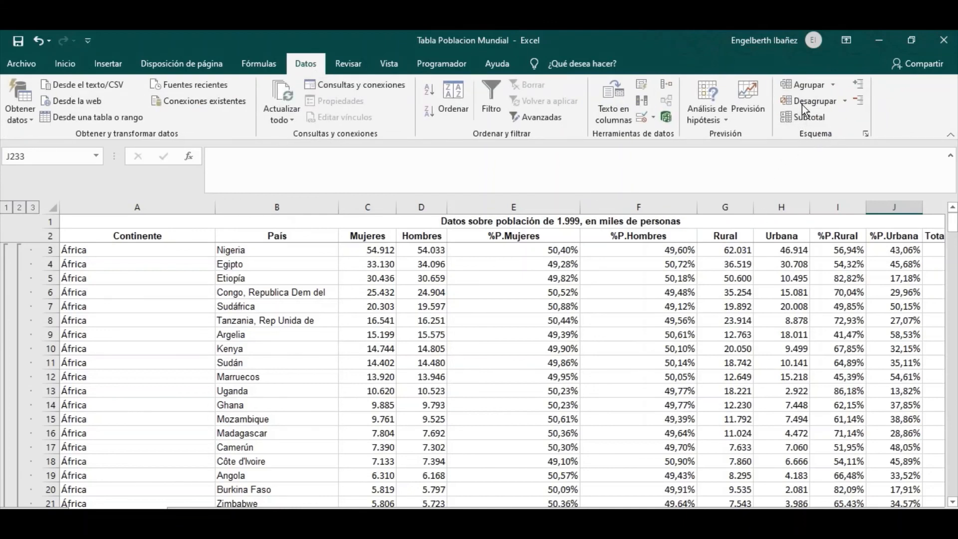
pyautogui.click(844, 103)
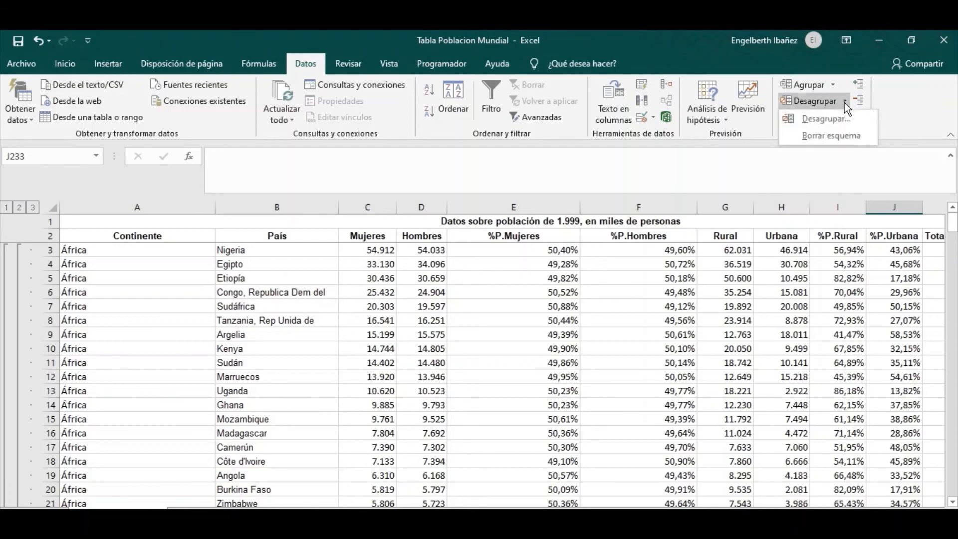
pyautogui.click(831, 137)
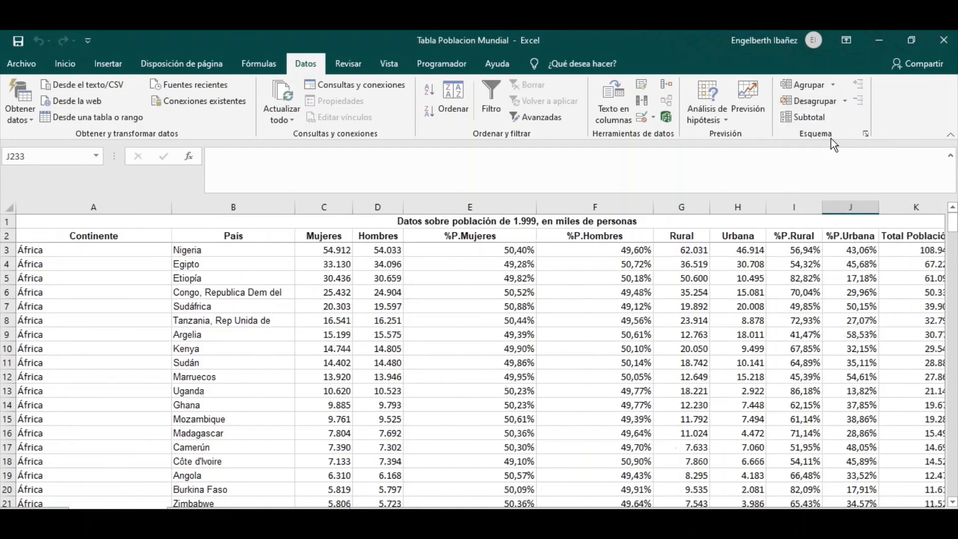
pyautogui.scroll(-6, 515, 374)
pyautogui.scroll(-11, 515, 374)
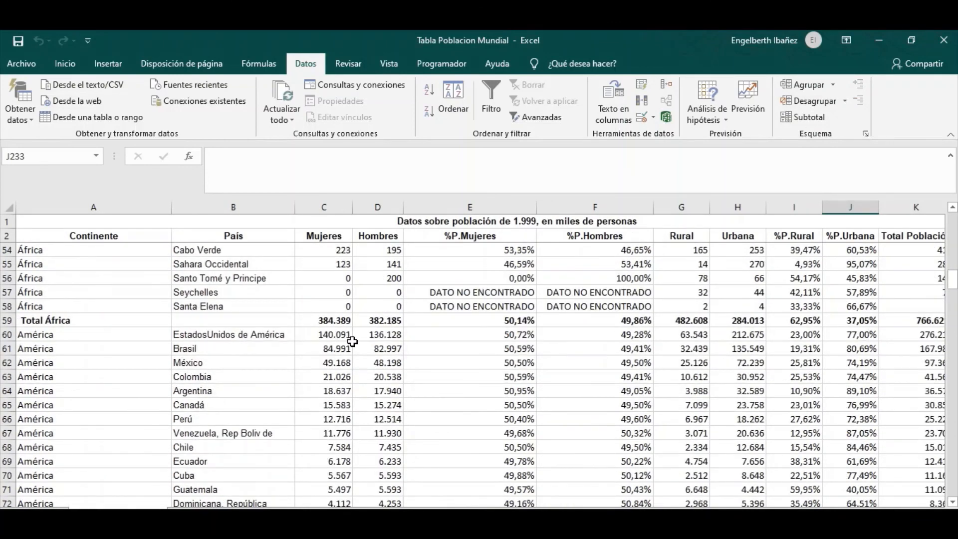
pyautogui.scroll(17, 354, 344)
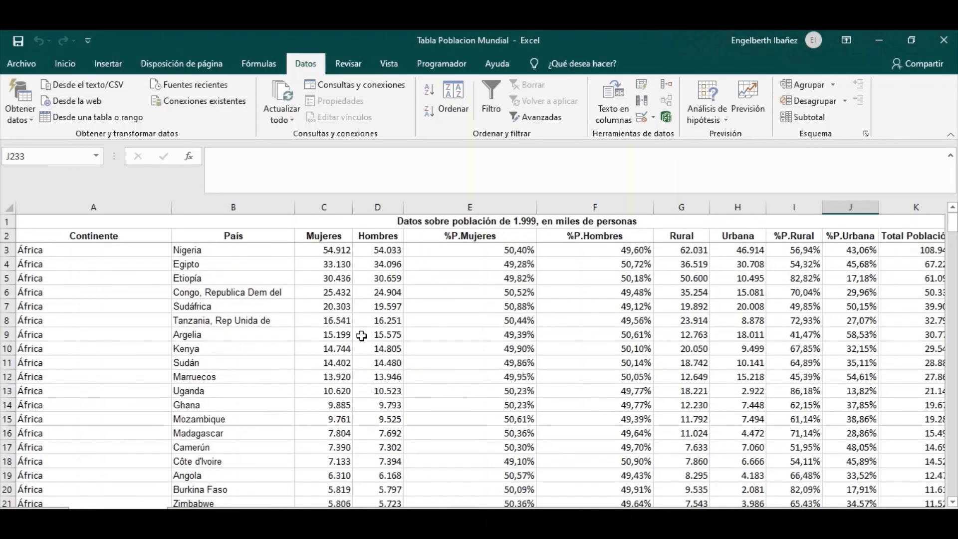
# Create an automatic outline for the population table starting from the Continente header.
pyautogui.click(77, 236)
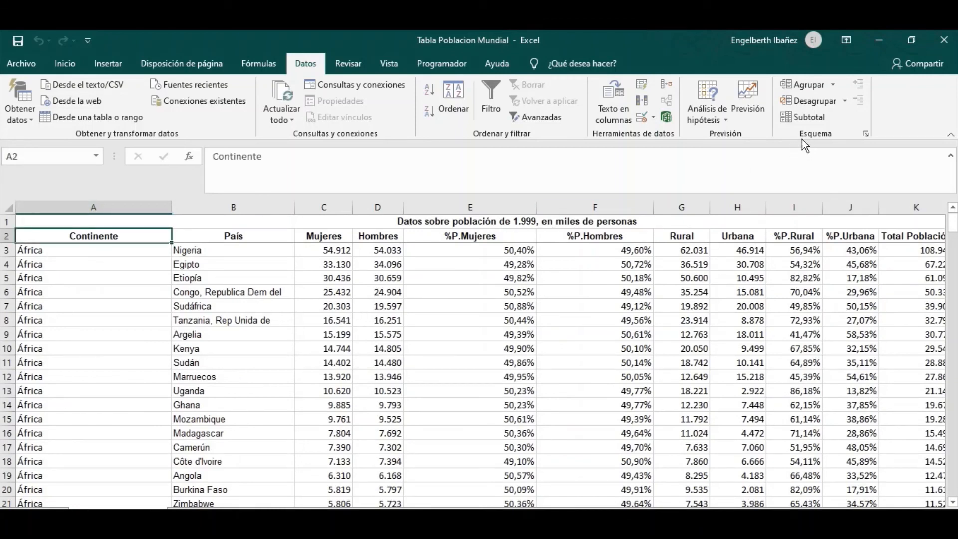
pyautogui.click(834, 86)
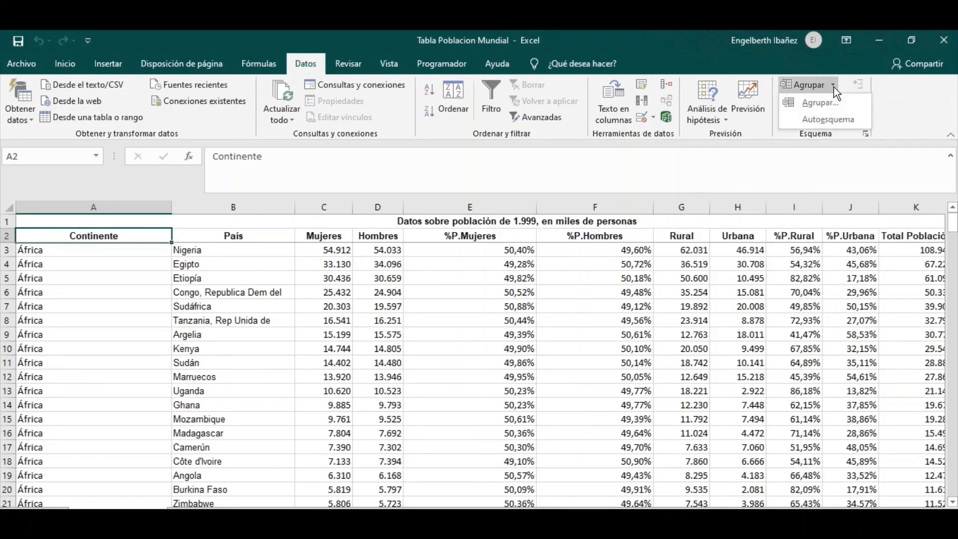
pyautogui.click(827, 120)
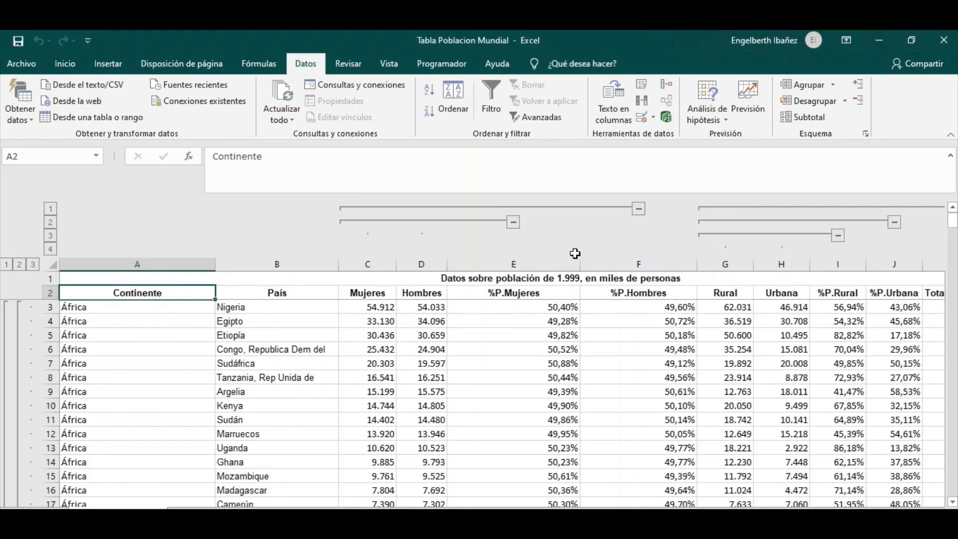
# Collapse the column groups under %P.Hombres and Total Población, and clear the automatic outline from the sheet.
pyautogui.click(513, 222)
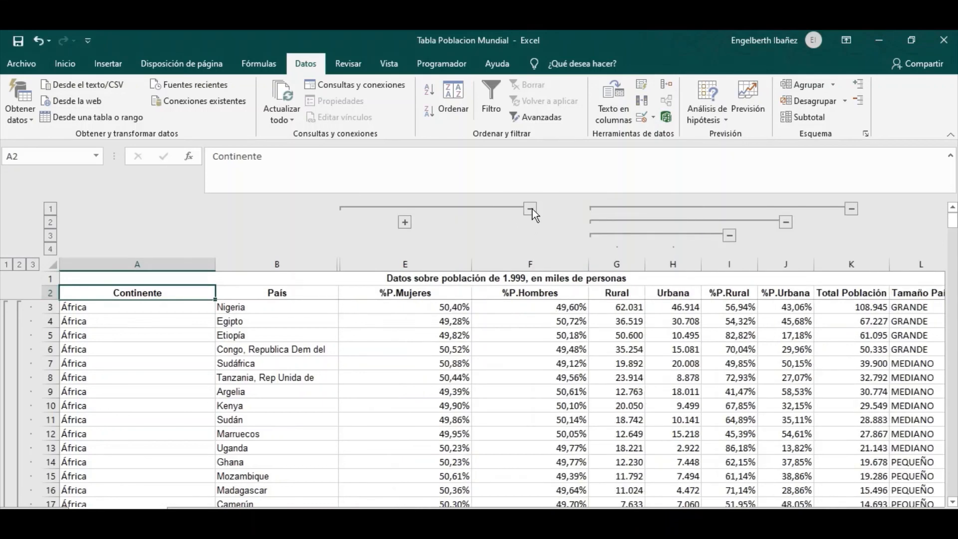
pyautogui.click(530, 209)
pyautogui.click(597, 235)
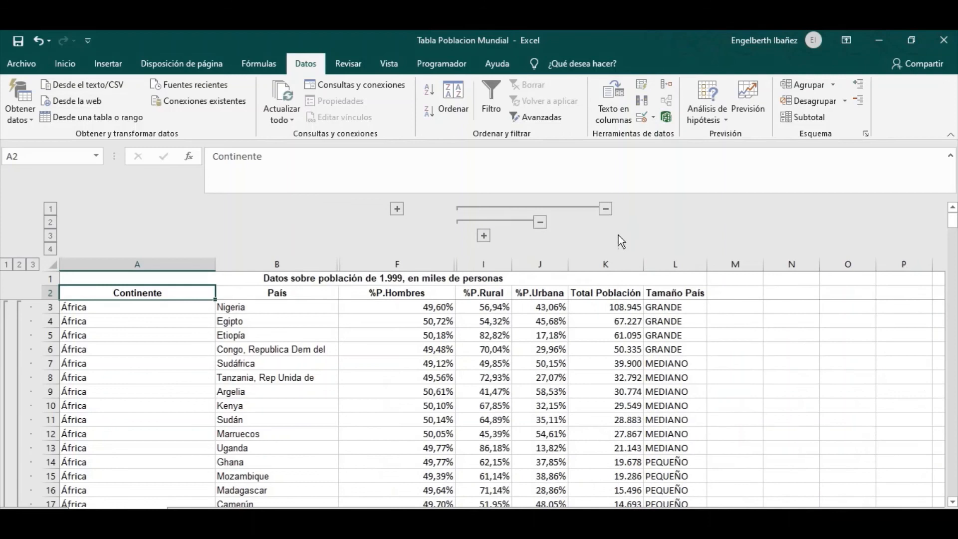
pyautogui.click(604, 210)
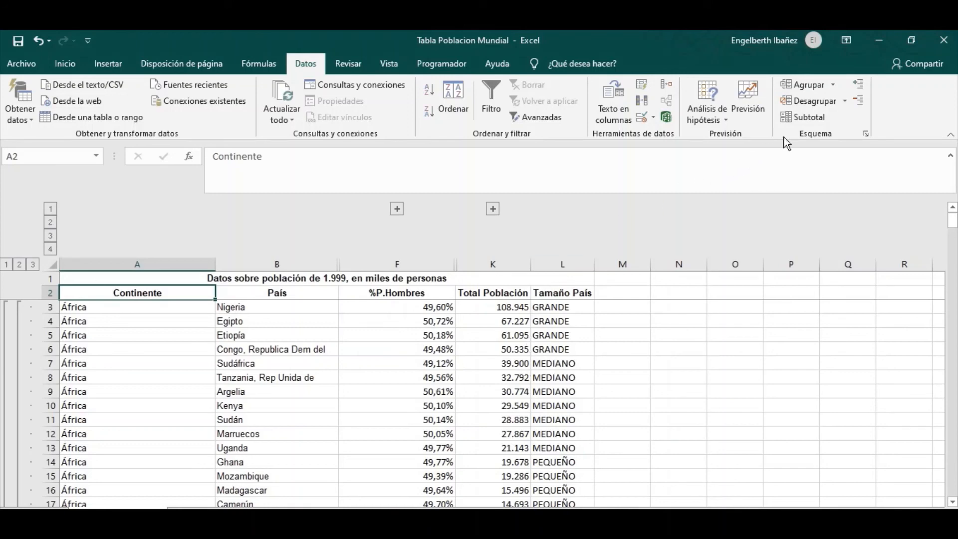
pyautogui.click(845, 102)
pyautogui.click(835, 137)
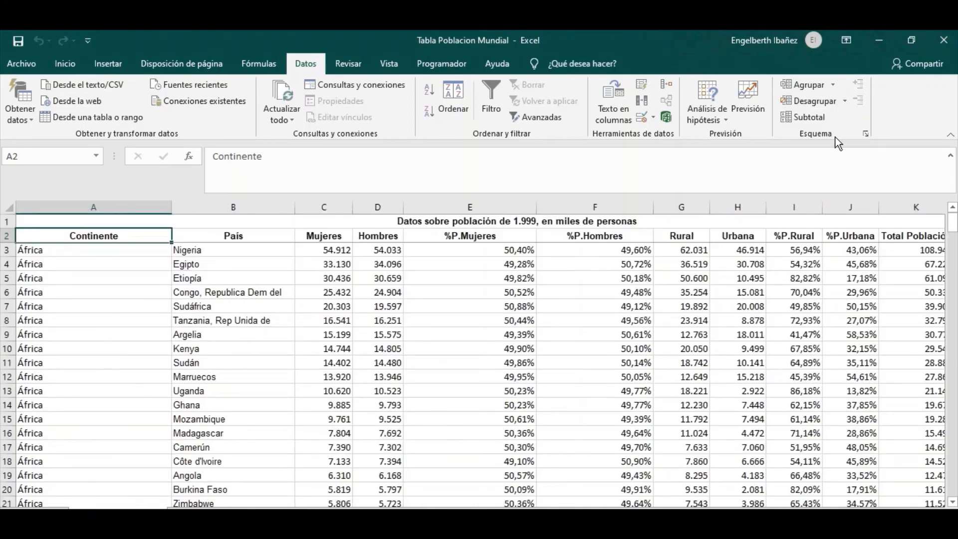
# Review the table without its outline, from the country rows through the continent totals, summary block and pie chart.
pyautogui.scroll(-14, 264, 340)
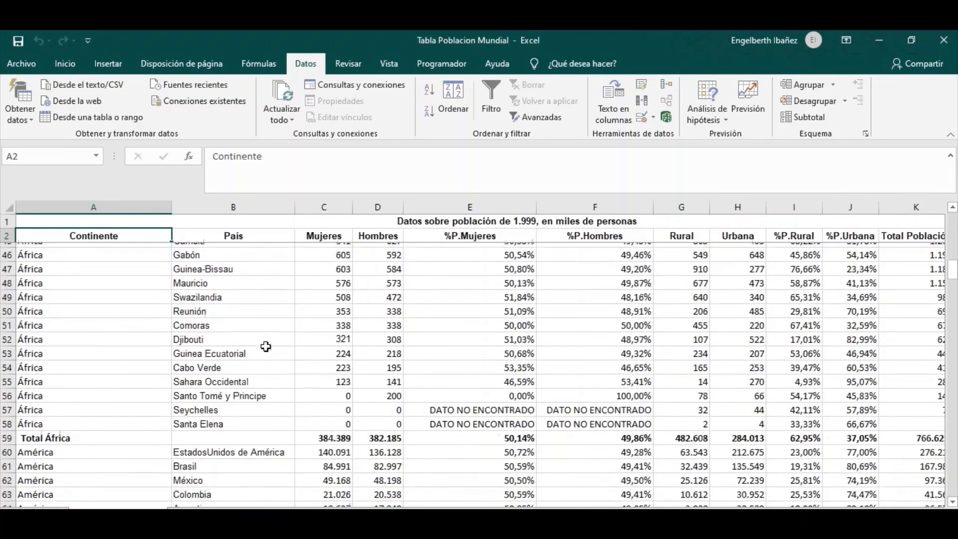
pyautogui.scroll(-20, 265, 347)
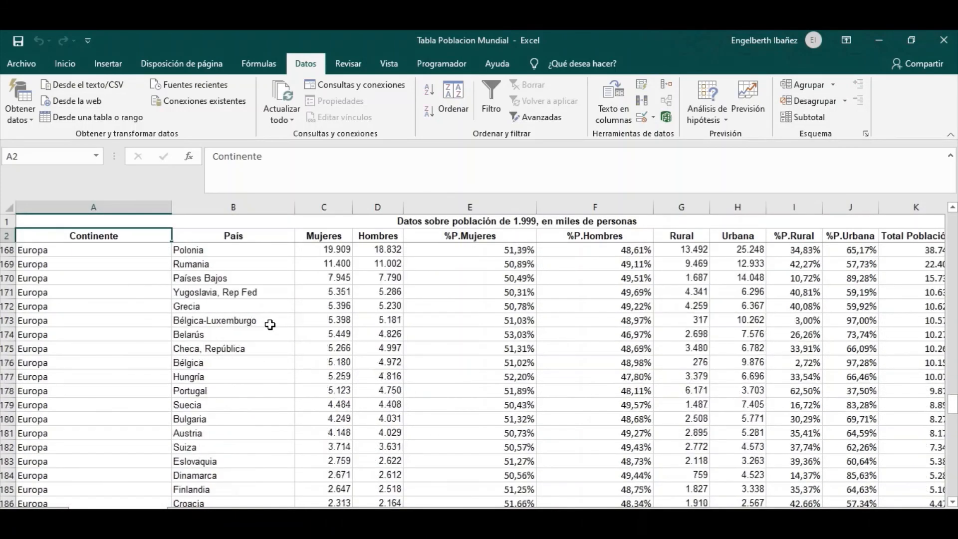
pyautogui.scroll(-19, 270, 327)
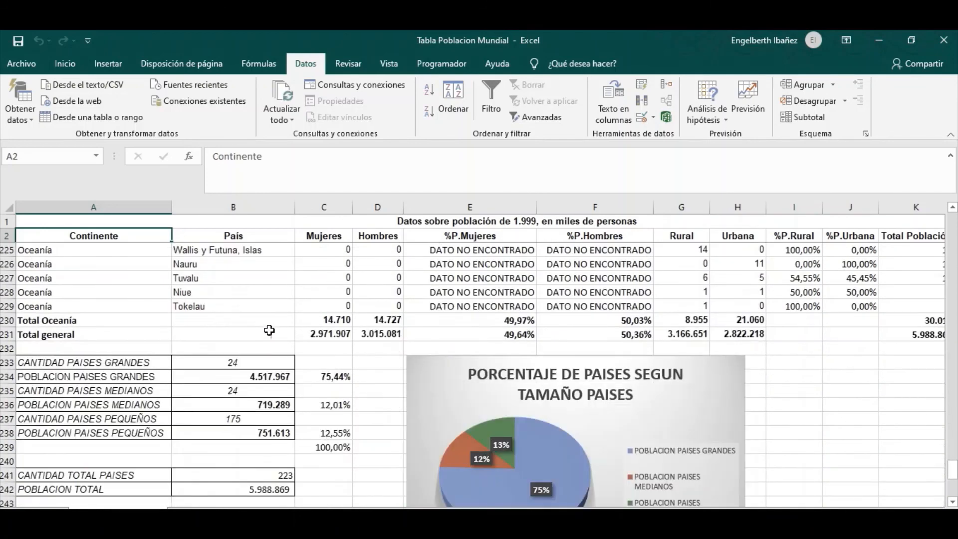
pyautogui.scroll(-5, 269, 330)
pyautogui.scroll(9, 270, 329)
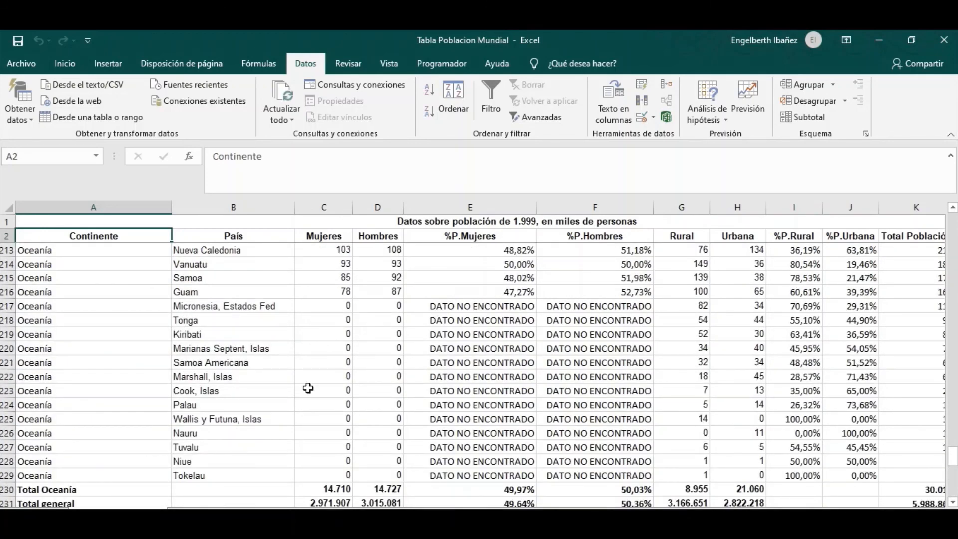
pyautogui.scroll(-5, 320, 382)
pyautogui.scroll(-3, 320, 383)
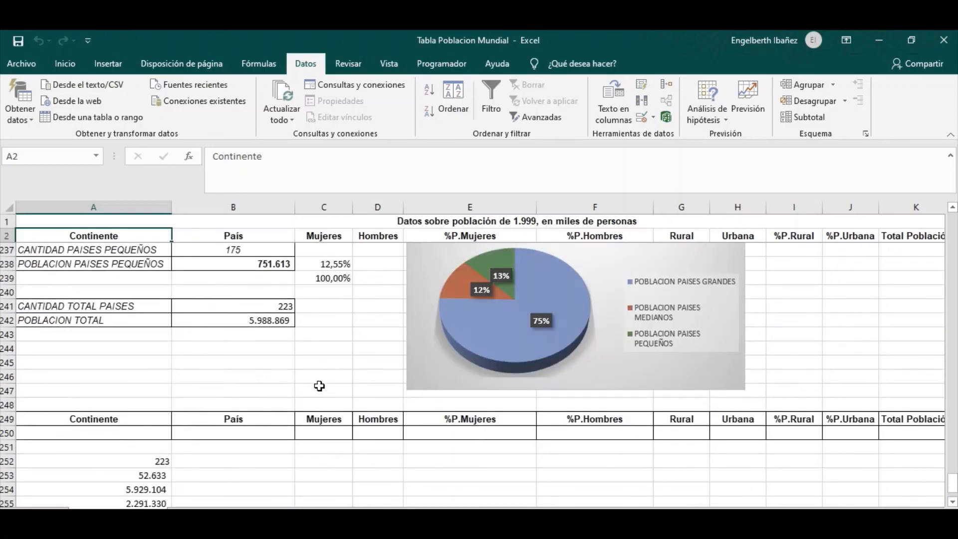
pyautogui.scroll(12, 320, 384)
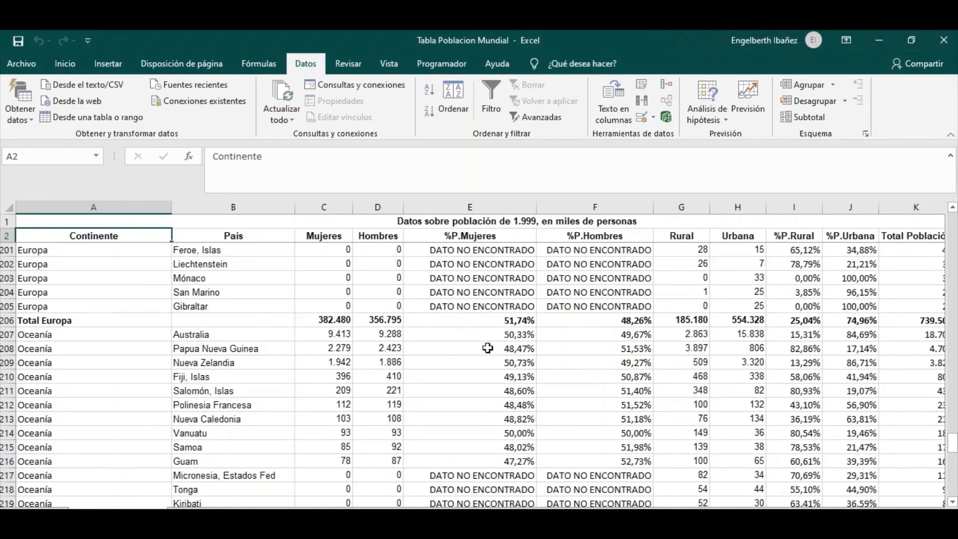
pyautogui.scroll(6, 489, 347)
pyautogui.scroll(20, 489, 348)
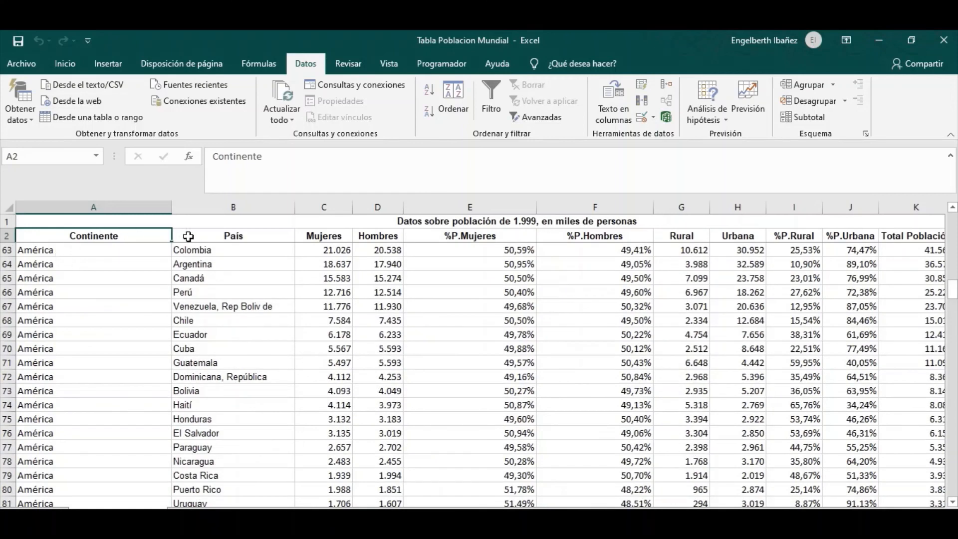
pyautogui.click(209, 236)
pyautogui.click(318, 238)
pyautogui.click(373, 238)
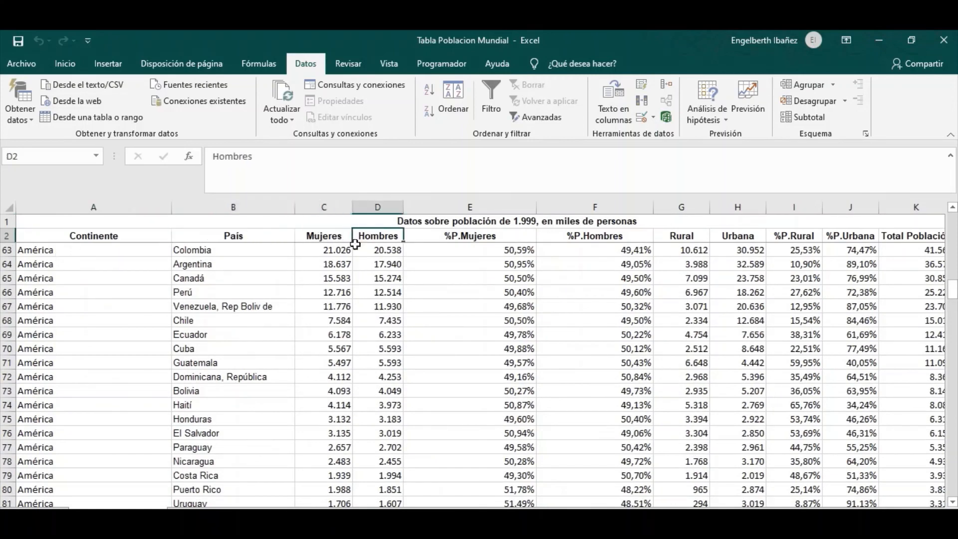
pyautogui.click(417, 219)
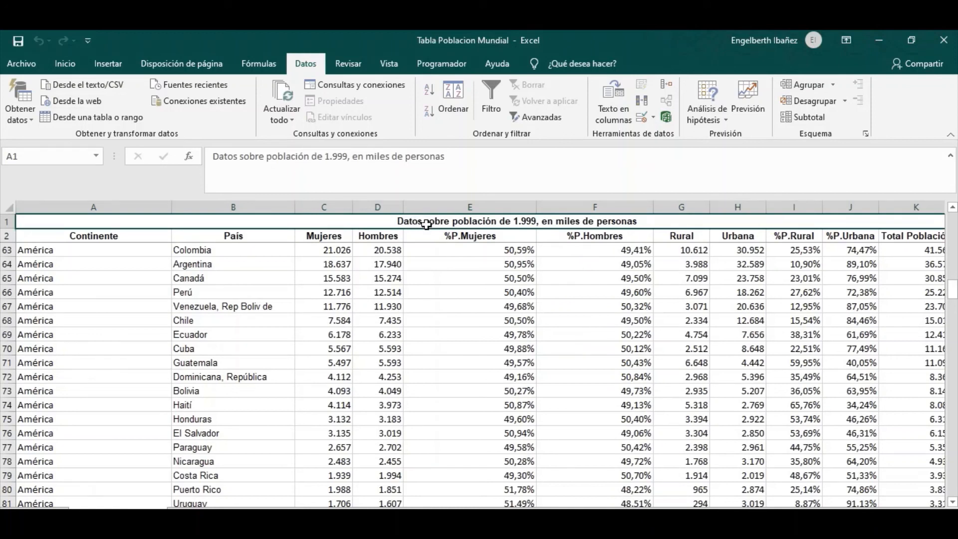
pyautogui.click(446, 322)
pyautogui.click(382, 250)
pyautogui.click(382, 278)
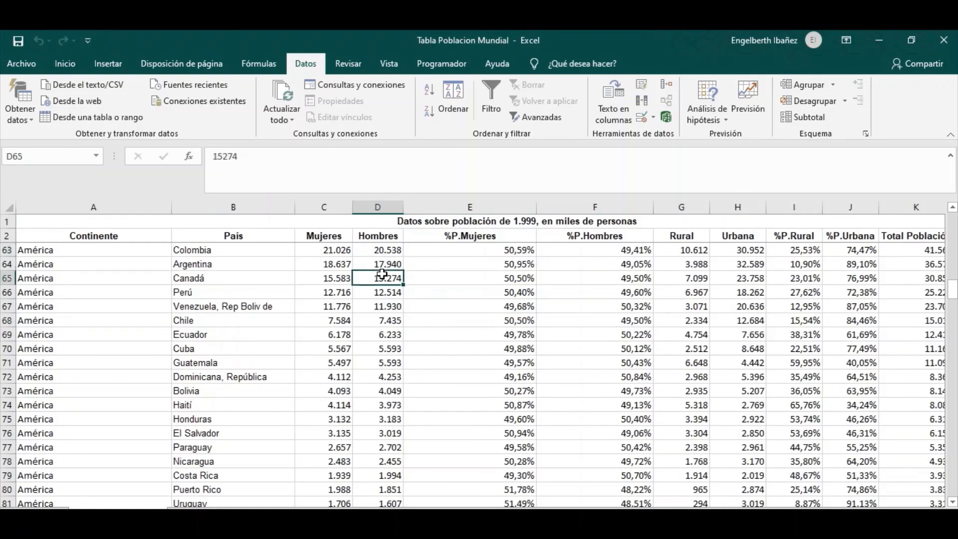
pyautogui.click(382, 292)
pyautogui.click(217, 308)
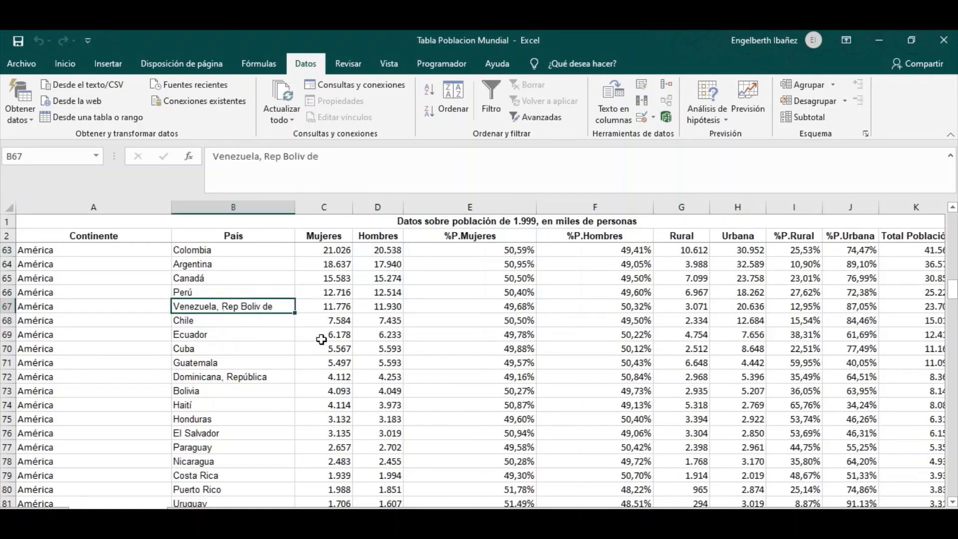
pyautogui.click(337, 250)
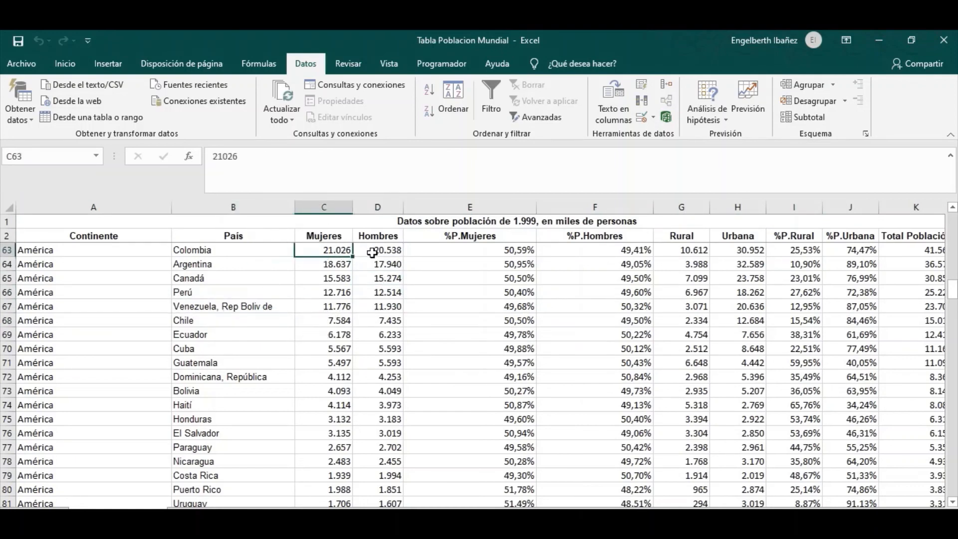
# Enter ASIA as the Continente criterion in cell A250 of the conditions range below the pie chart.
pyautogui.click(375, 251)
pyautogui.scroll(-16, 238, 340)
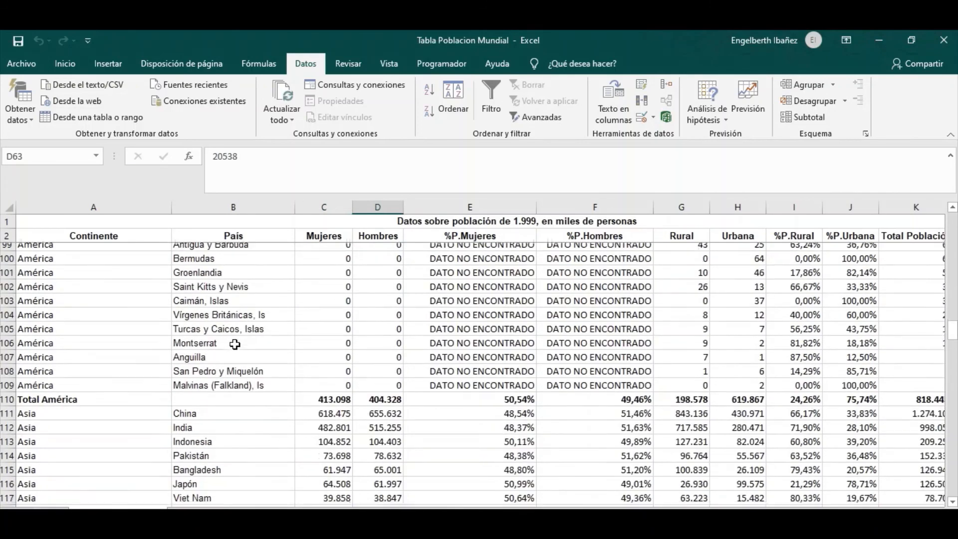
pyautogui.scroll(-12, 234, 343)
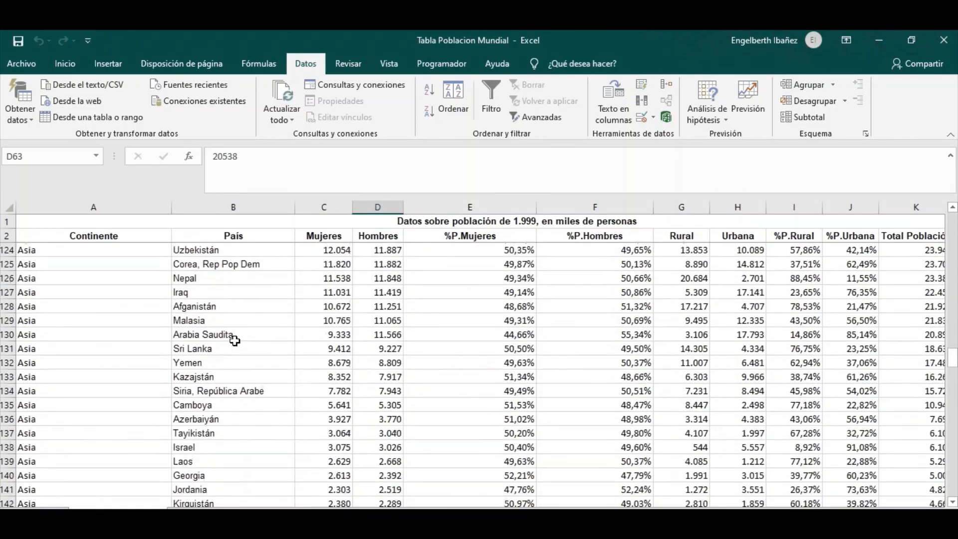
pyautogui.scroll(-15, 235, 340)
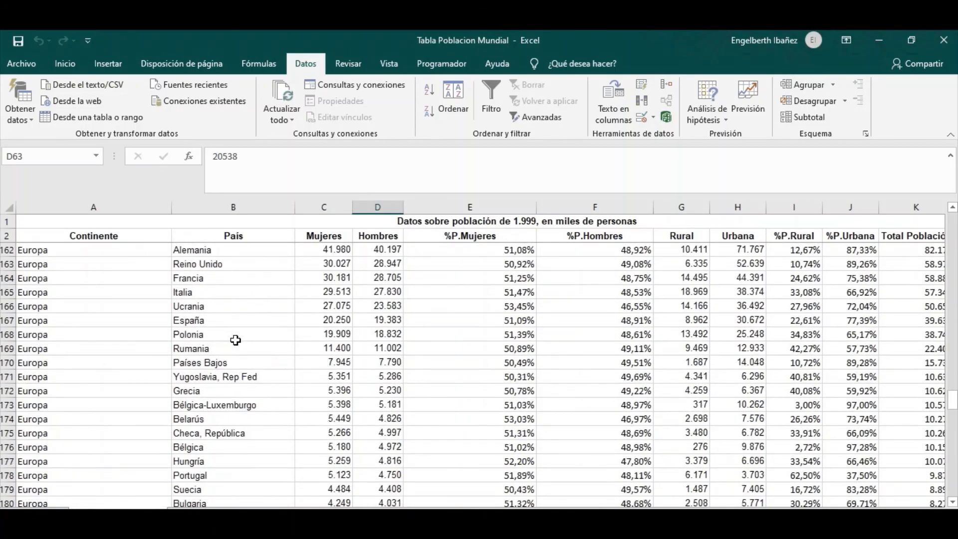
pyautogui.scroll(-16, 236, 339)
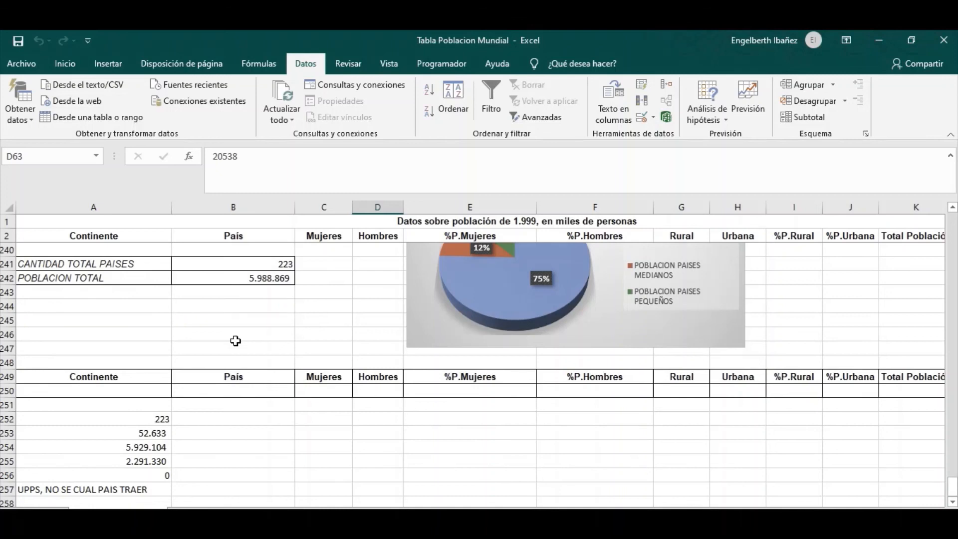
pyautogui.click(84, 392)
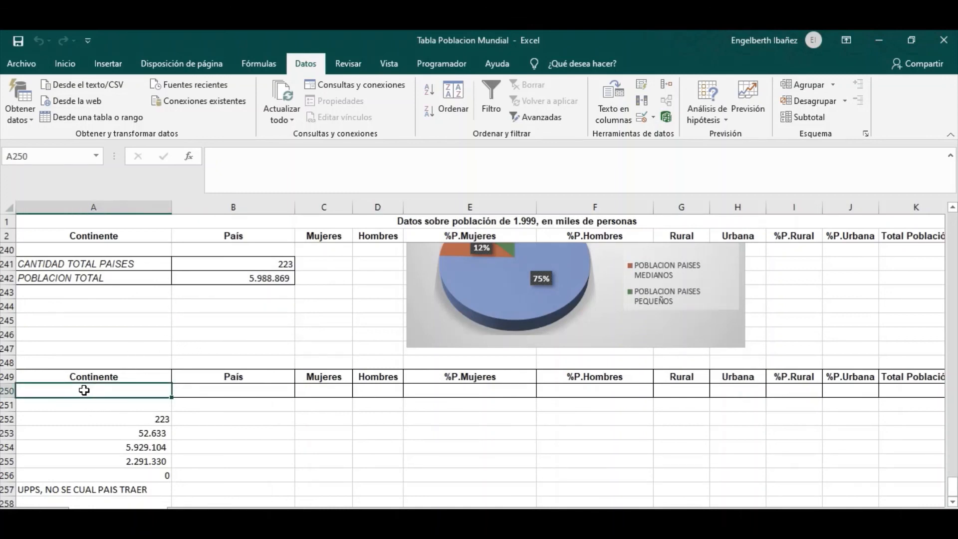
pyautogui.write('ASIA')
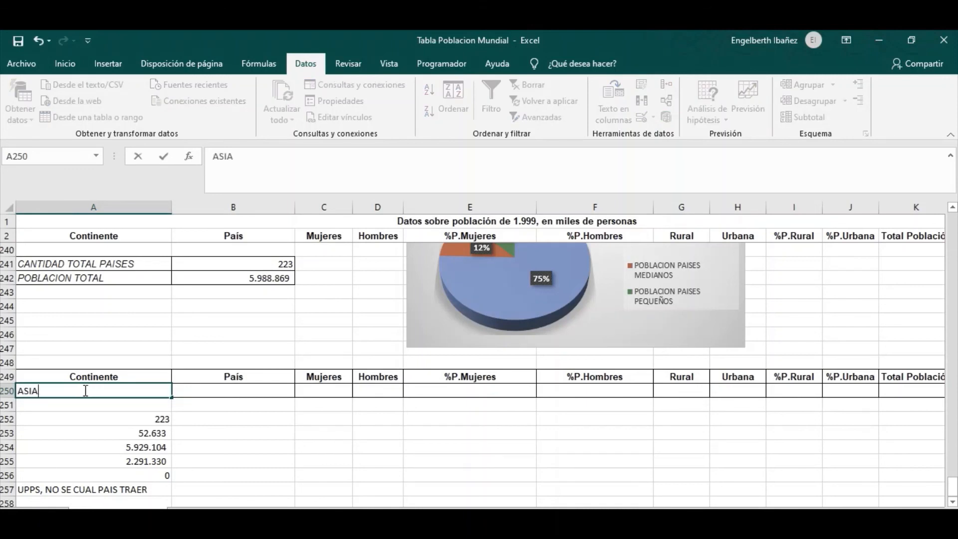
pyautogui.press('Return')
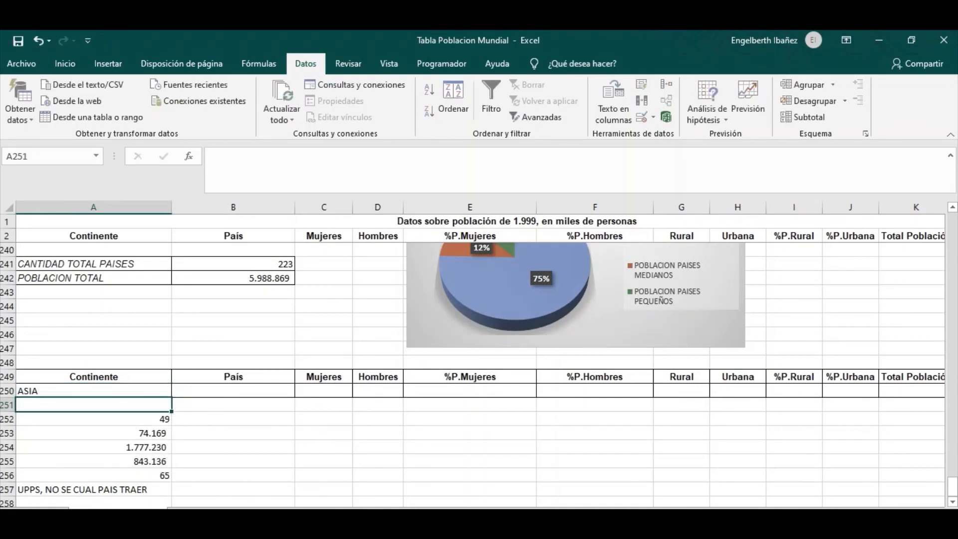
# Compare the BDSUMA result for Mujeres in A254 with the Mujeres subtotal in the Total Asia row.
pyautogui.click(141, 450)
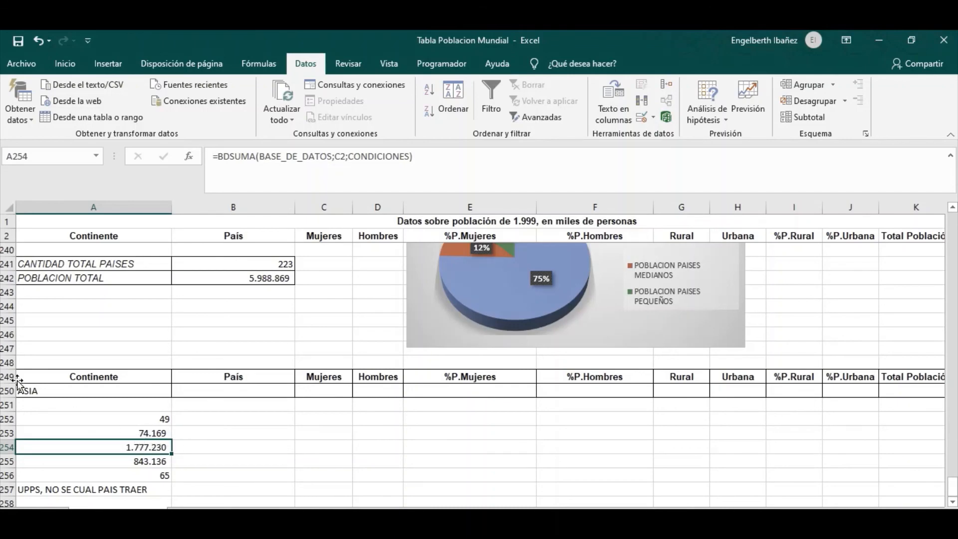
pyautogui.scroll(20, 263, 453)
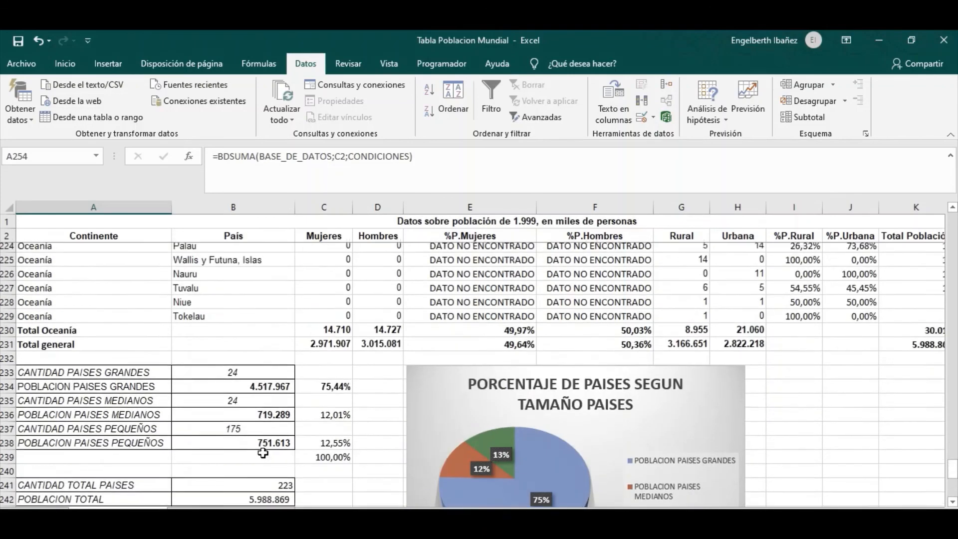
pyautogui.scroll(13, 263, 454)
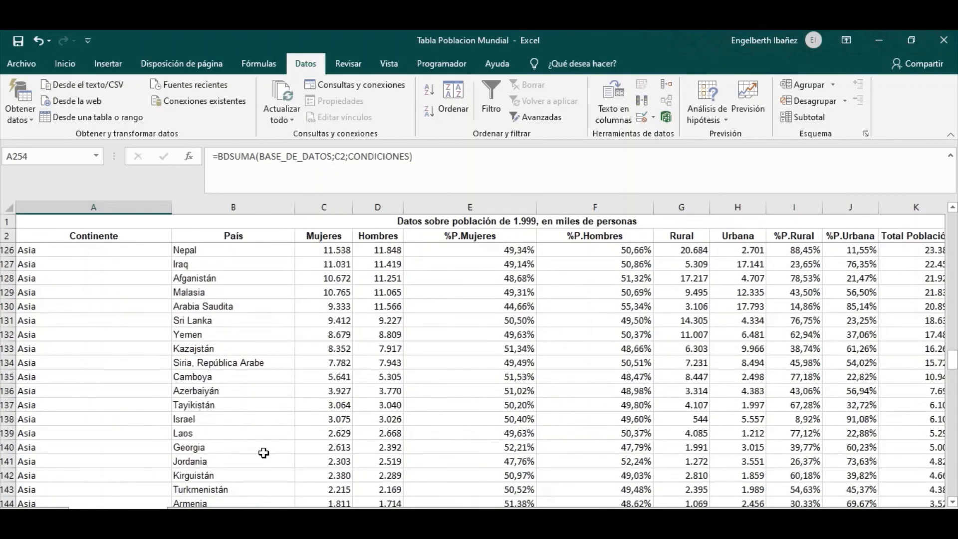
pyautogui.scroll(-5, 39, 280)
pyautogui.scroll(-5, 40, 294)
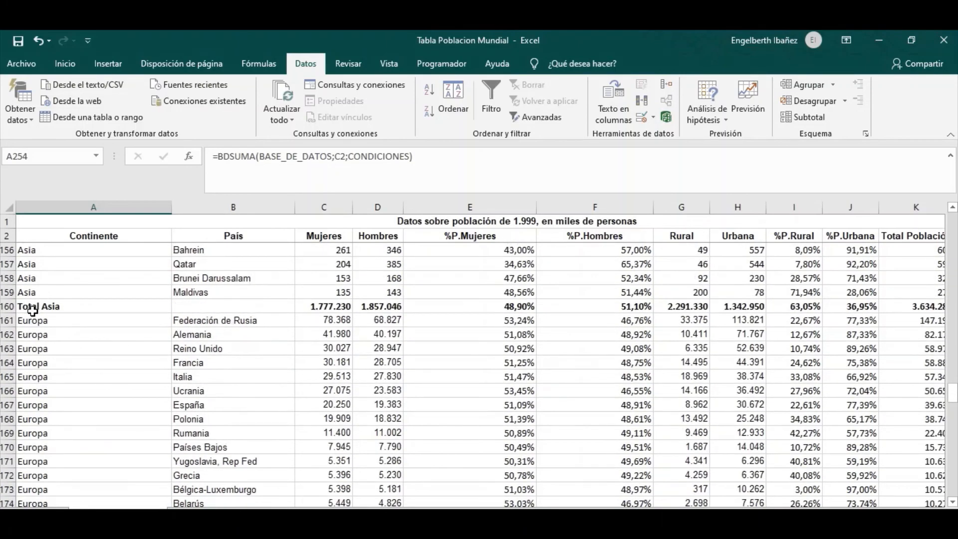
pyautogui.click(324, 306)
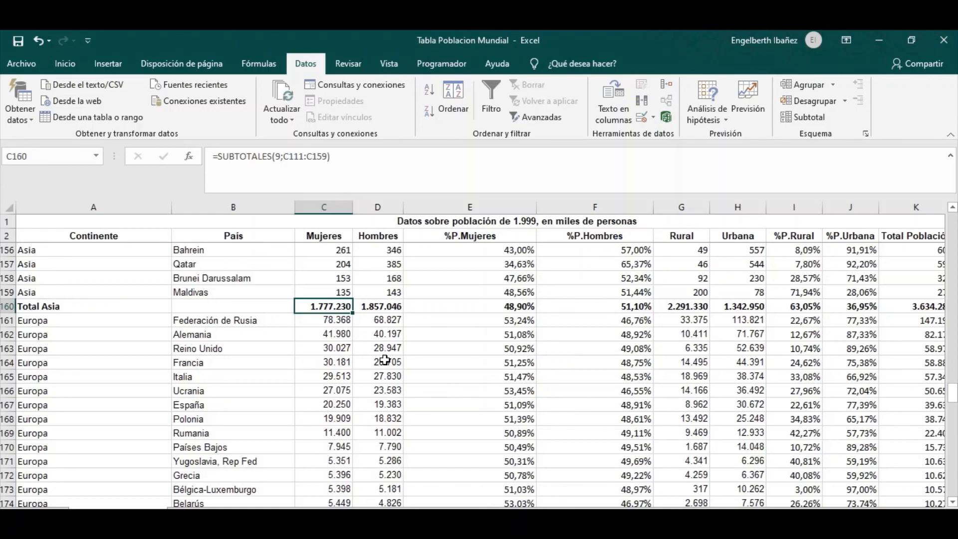
pyautogui.click(252, 392)
pyautogui.scroll(-12, 301, 388)
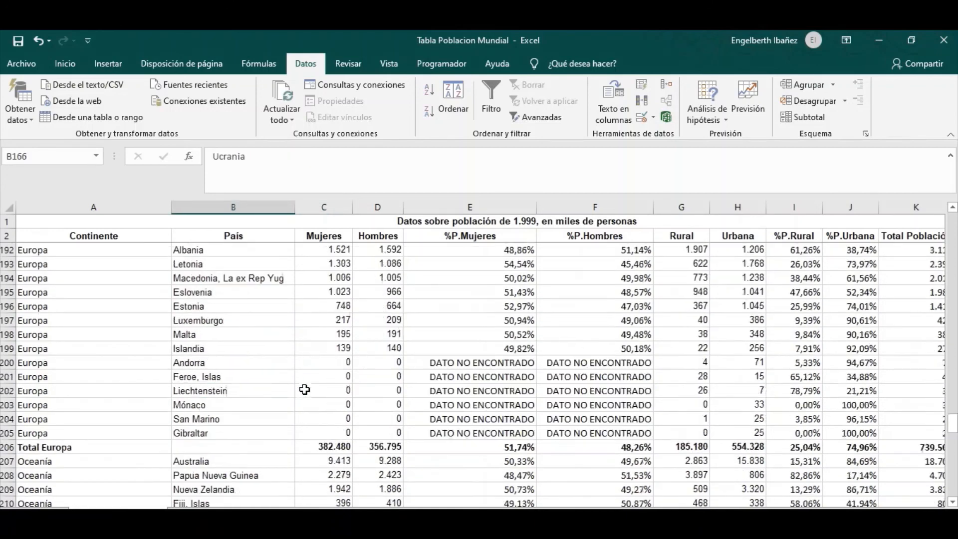
pyautogui.scroll(-6, 305, 389)
pyautogui.scroll(20, 305, 388)
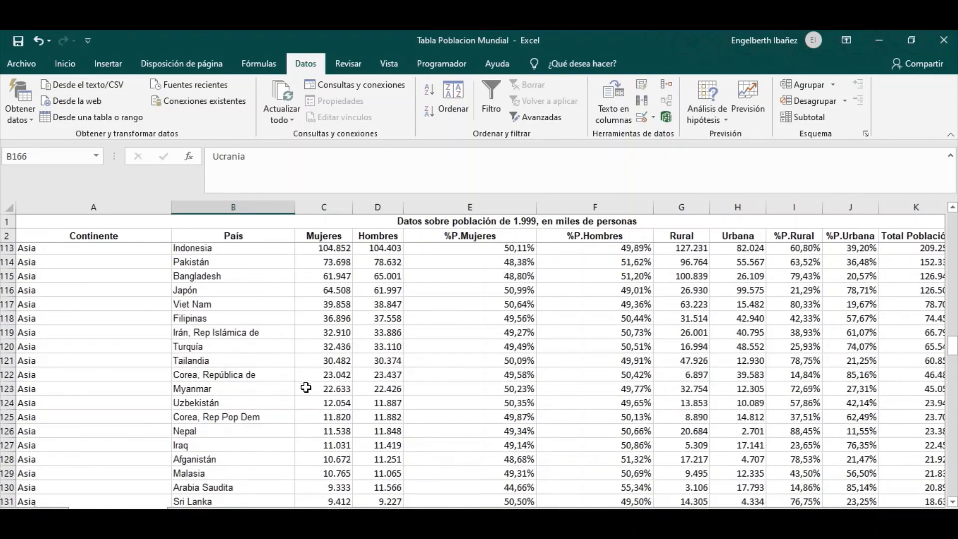
pyautogui.scroll(20, 306, 388)
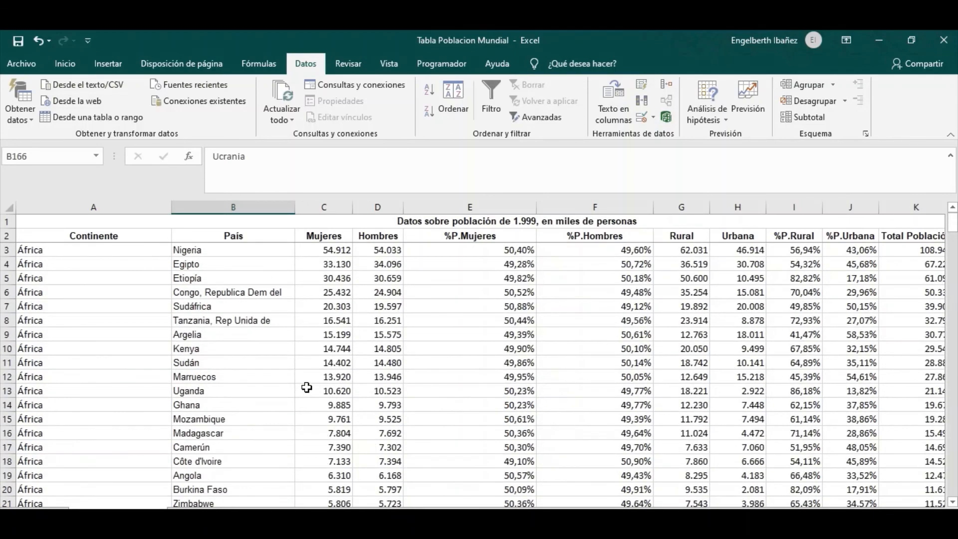